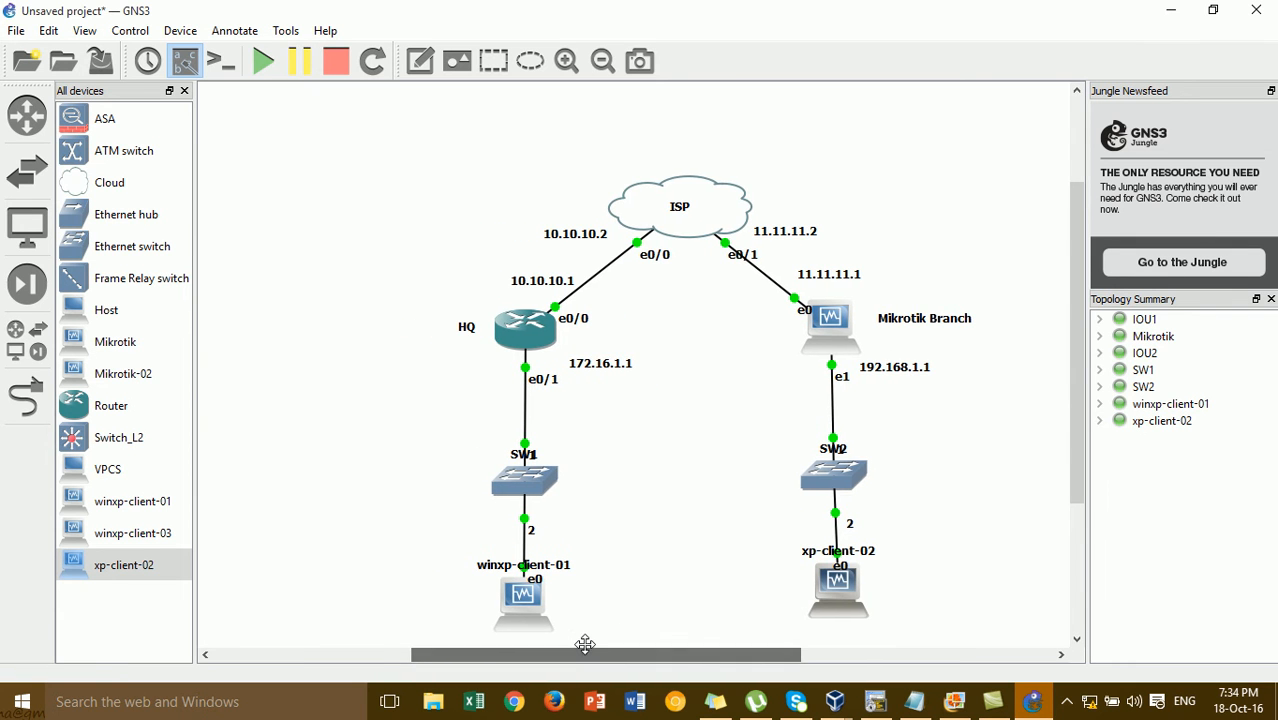
# - Review the site-to-site VPN diagram image, then return to the GNS3 topology
pyautogui.click(955, 701)
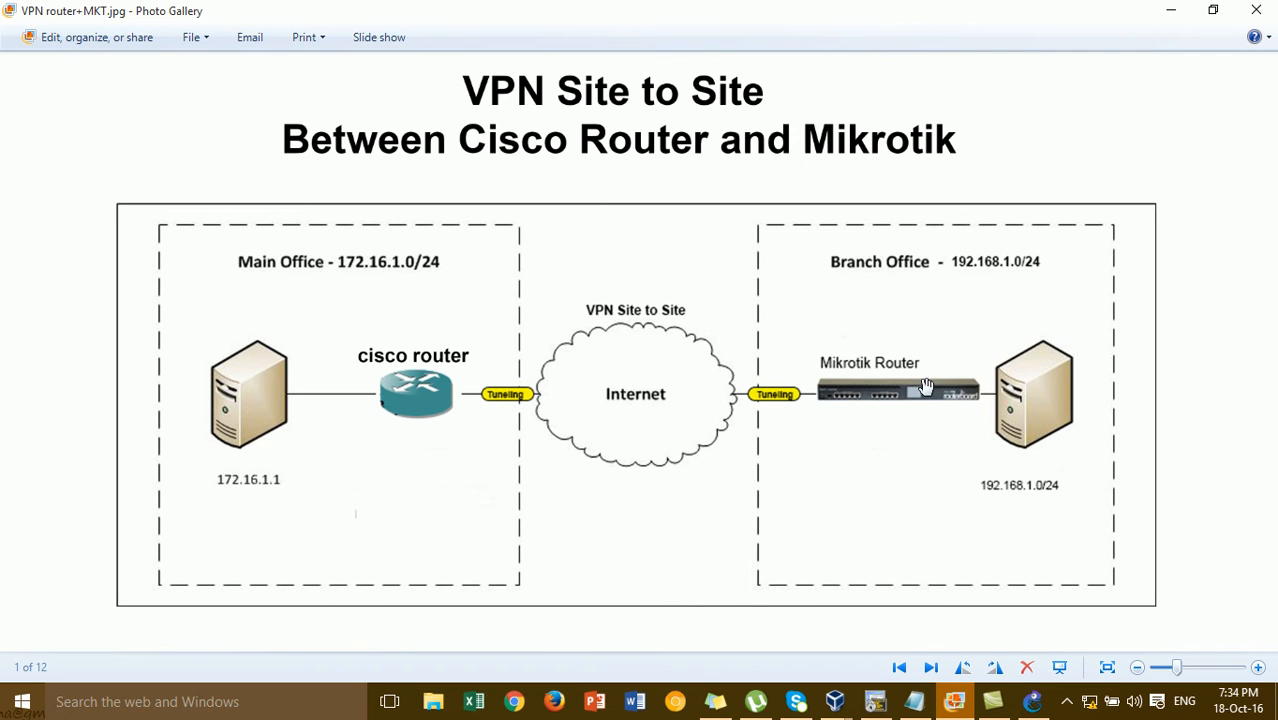
pyautogui.click(1172, 12)
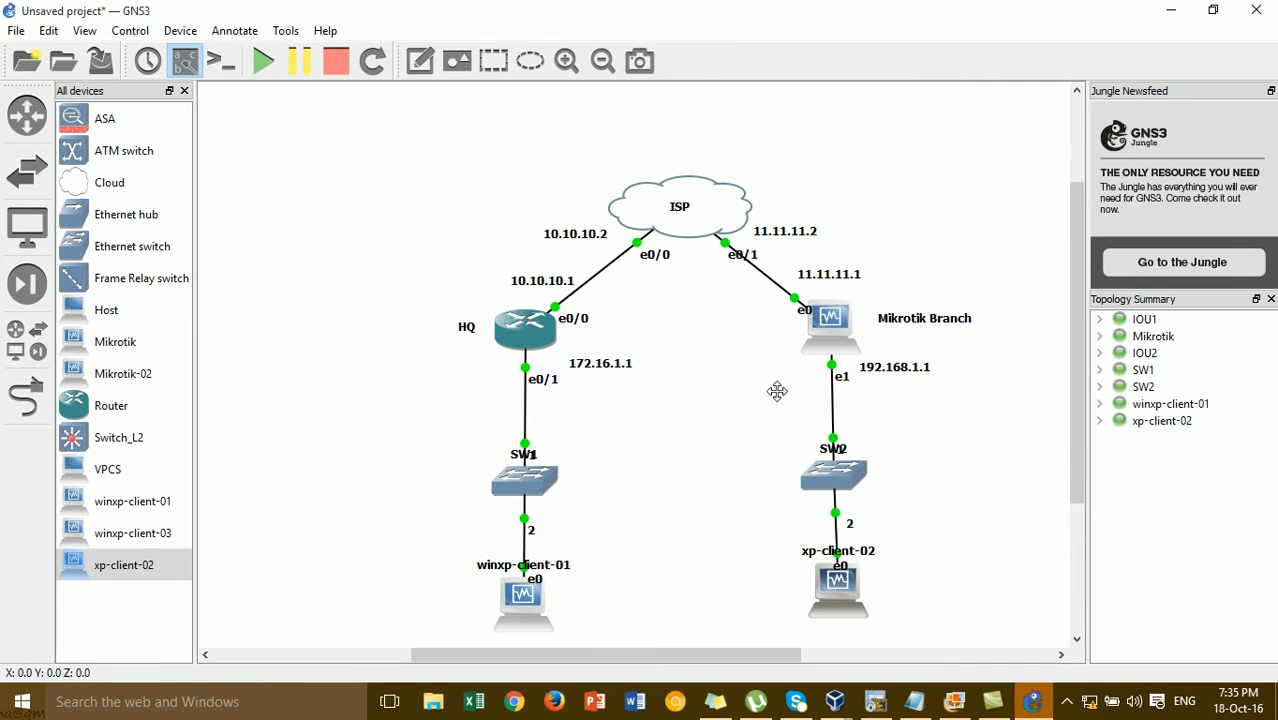
pyautogui.moveTo(743, 652); pyautogui.dragTo(672, 645)
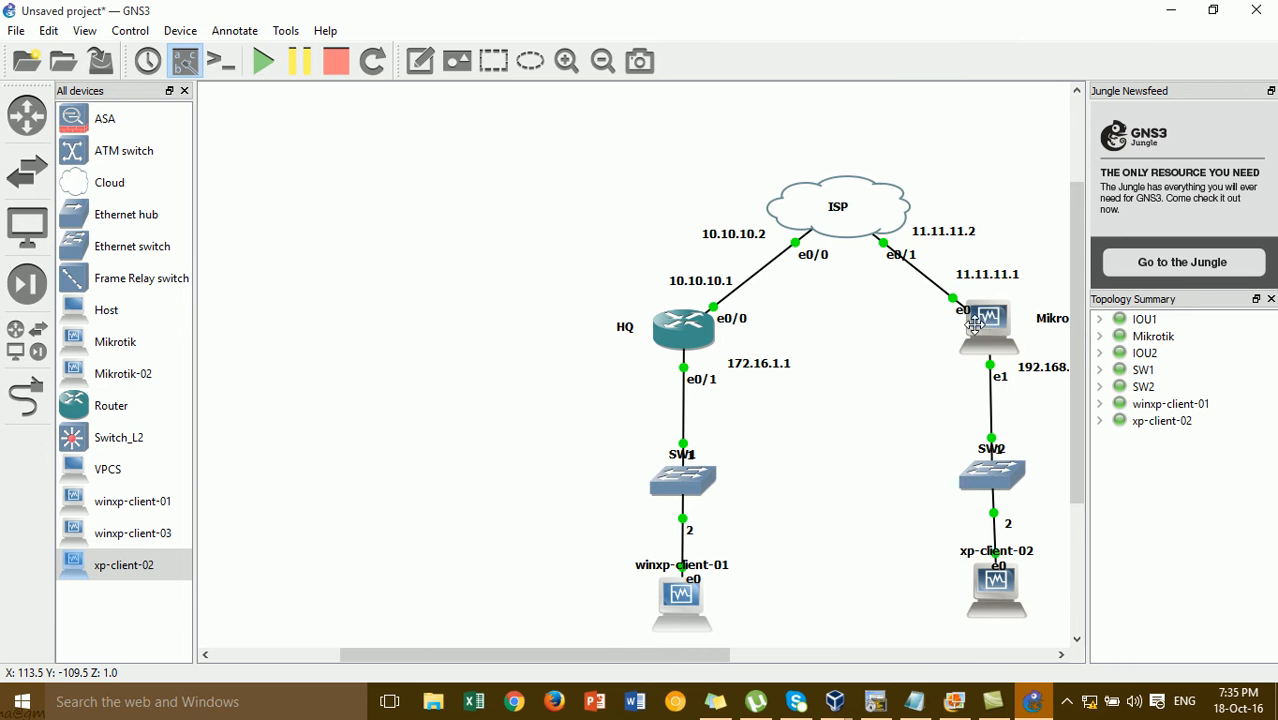
# - Copy the heading "How to Configure VPN site to Site Between Cisco Router and Mikrotik" from the IPsec Site to Site VPN.txt notes in Notepad
pyautogui.click(916, 702)
pyautogui.moveTo(970, 114); pyautogui.dragTo(251, 77)
pyautogui.hotkey('ctrl', 'c')
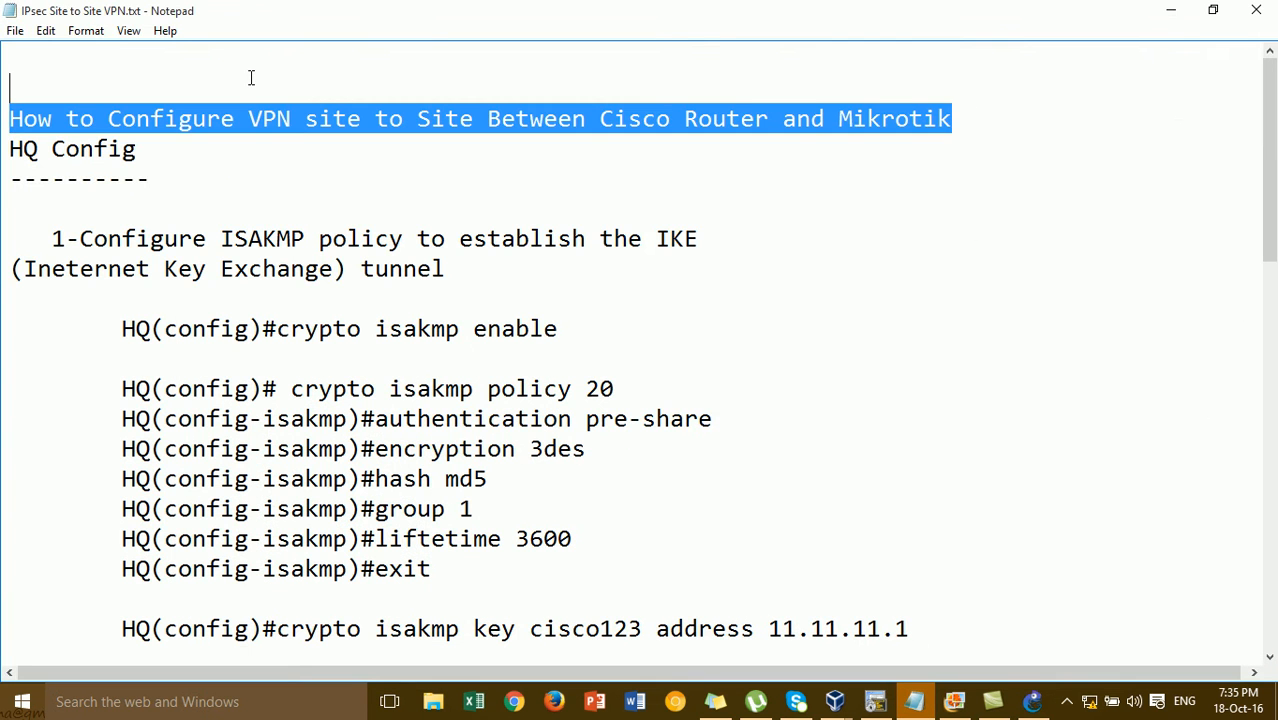
pyautogui.click(1170, 10)
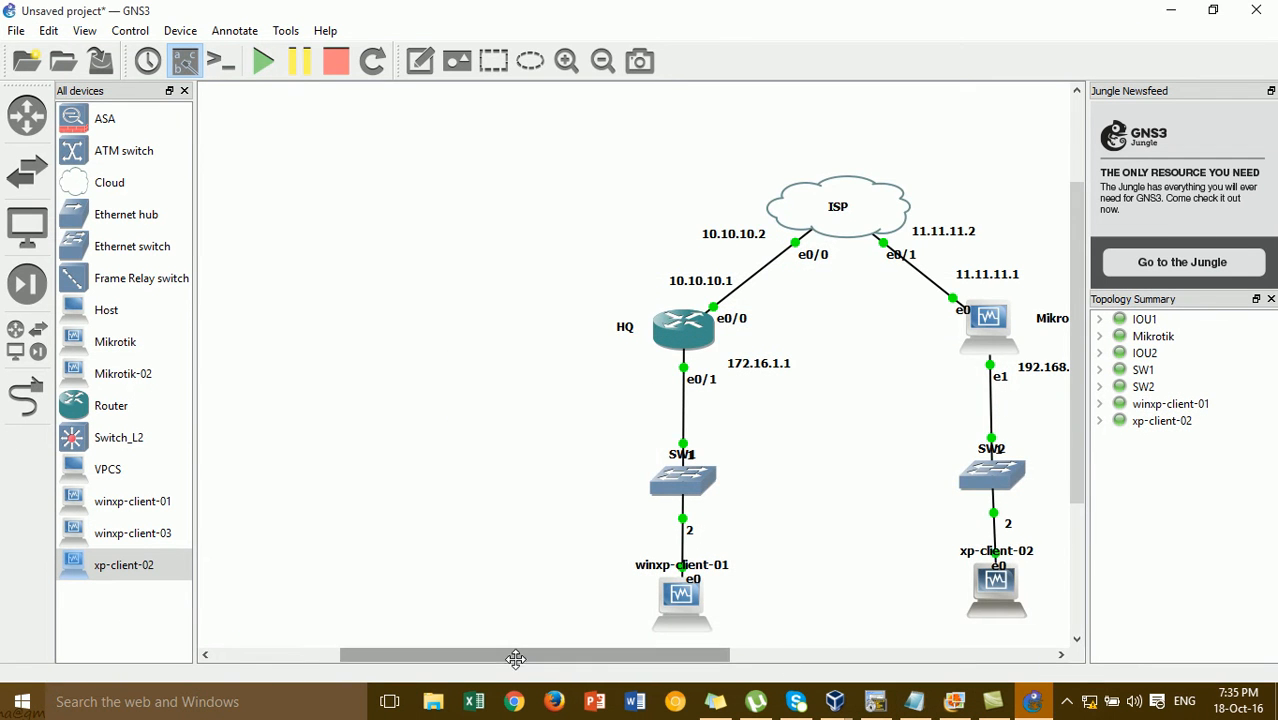
# - Add the copied VPN heading as a text note in the empty area beside the HQ side of the GNS3 topology
pyautogui.moveTo(516, 656); pyautogui.dragTo(444, 656)
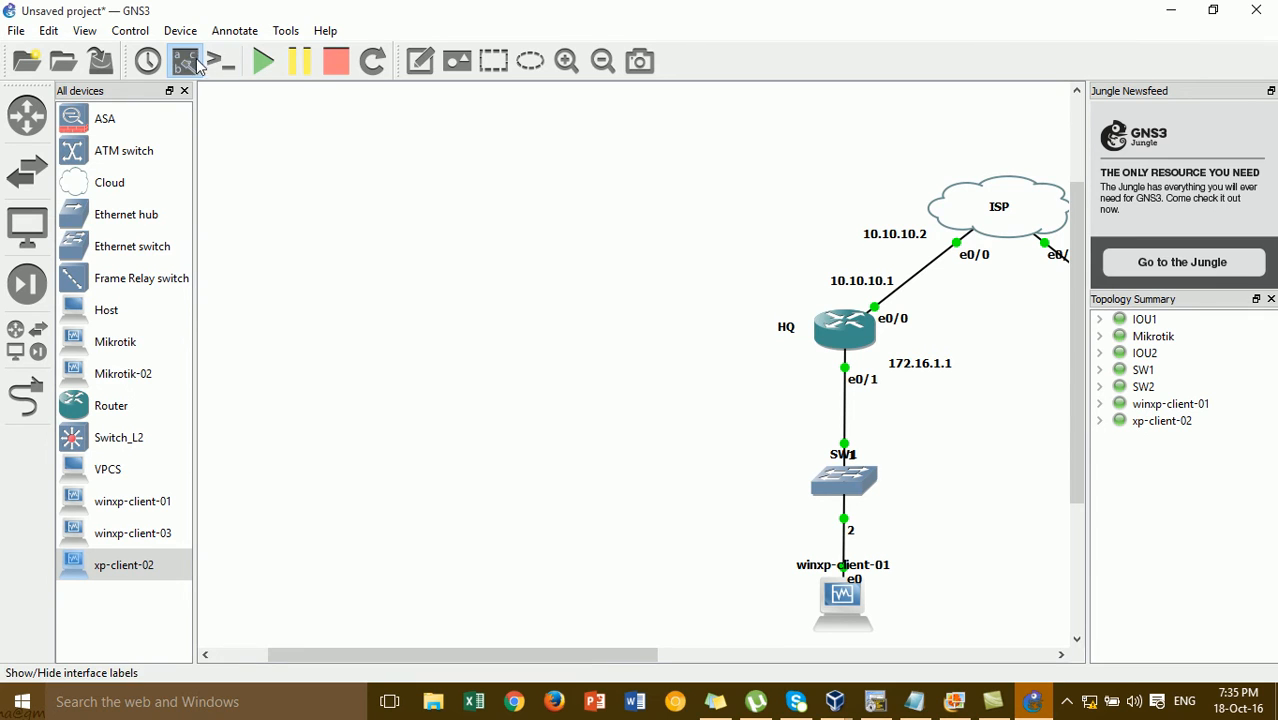
pyautogui.click(420, 64)
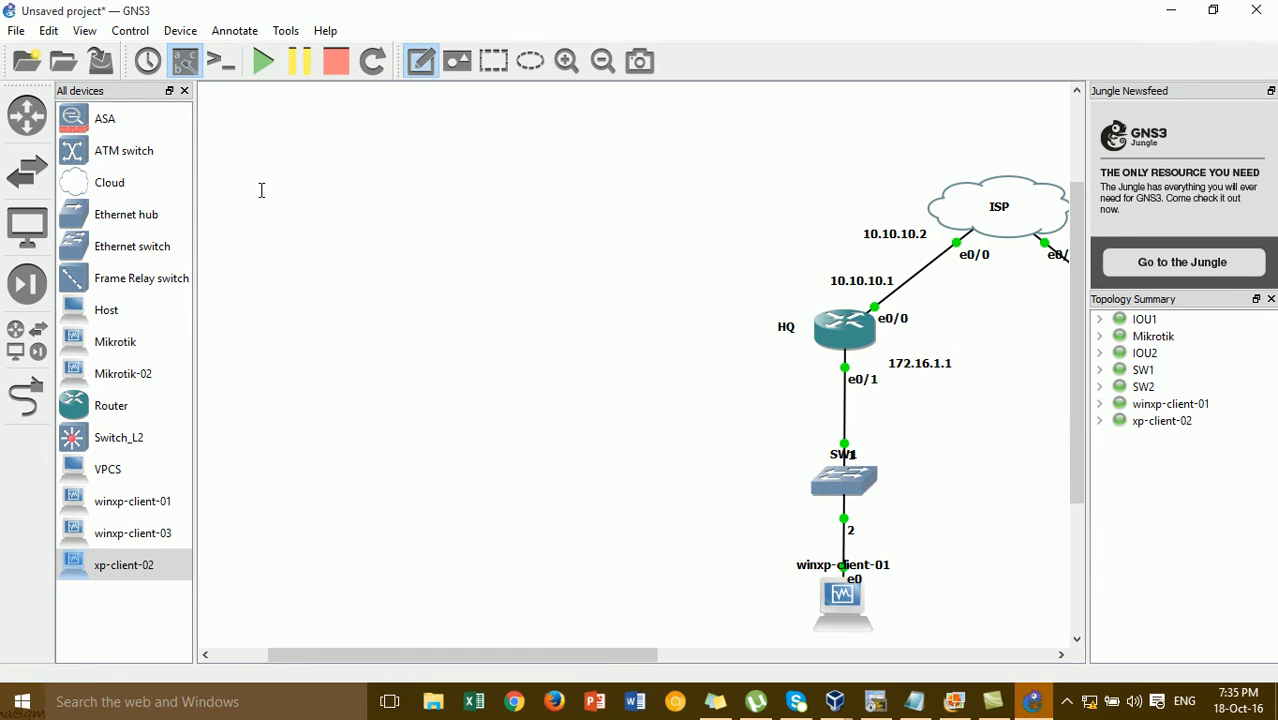
pyautogui.click(261, 190)
pyautogui.hotkey('ctrl', 'v')
pyautogui.click(464, 297)
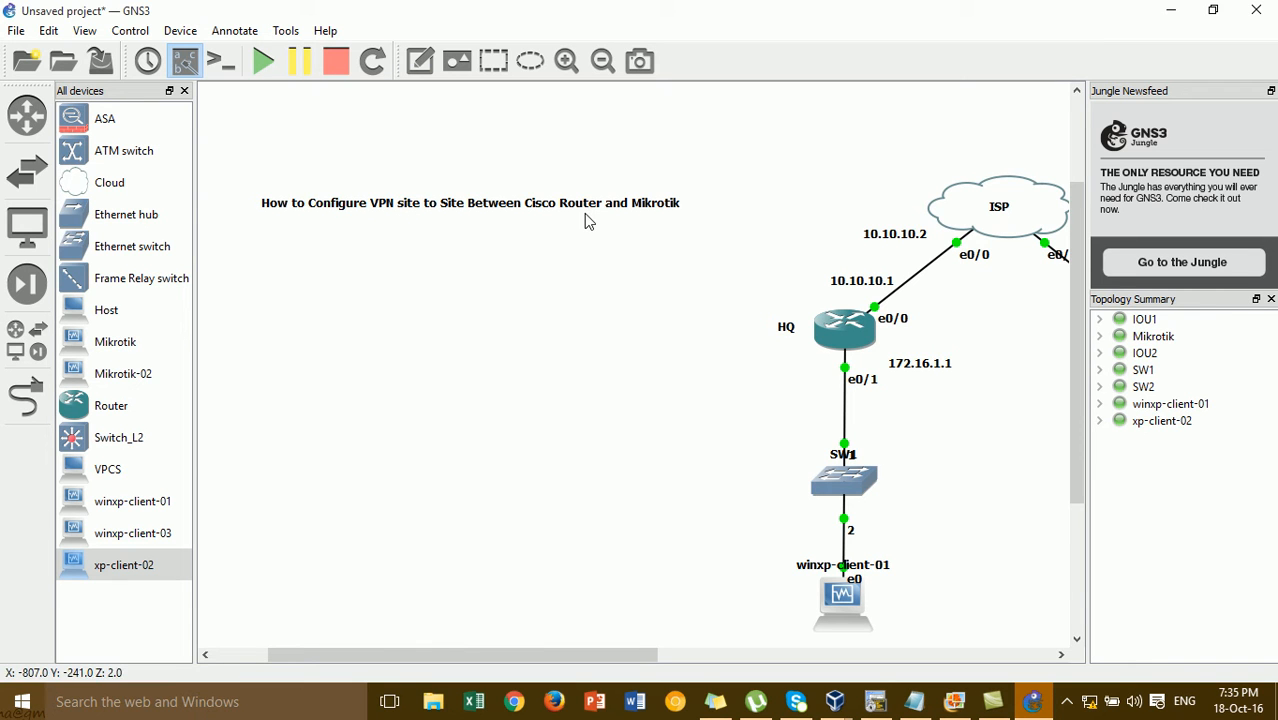
# - Add the note "1-Set ip on cisco router" below the heading and align it with the heading's left edge
pyautogui.click(420, 60)
pyautogui.click(267, 225)
pyautogui.write('1-')
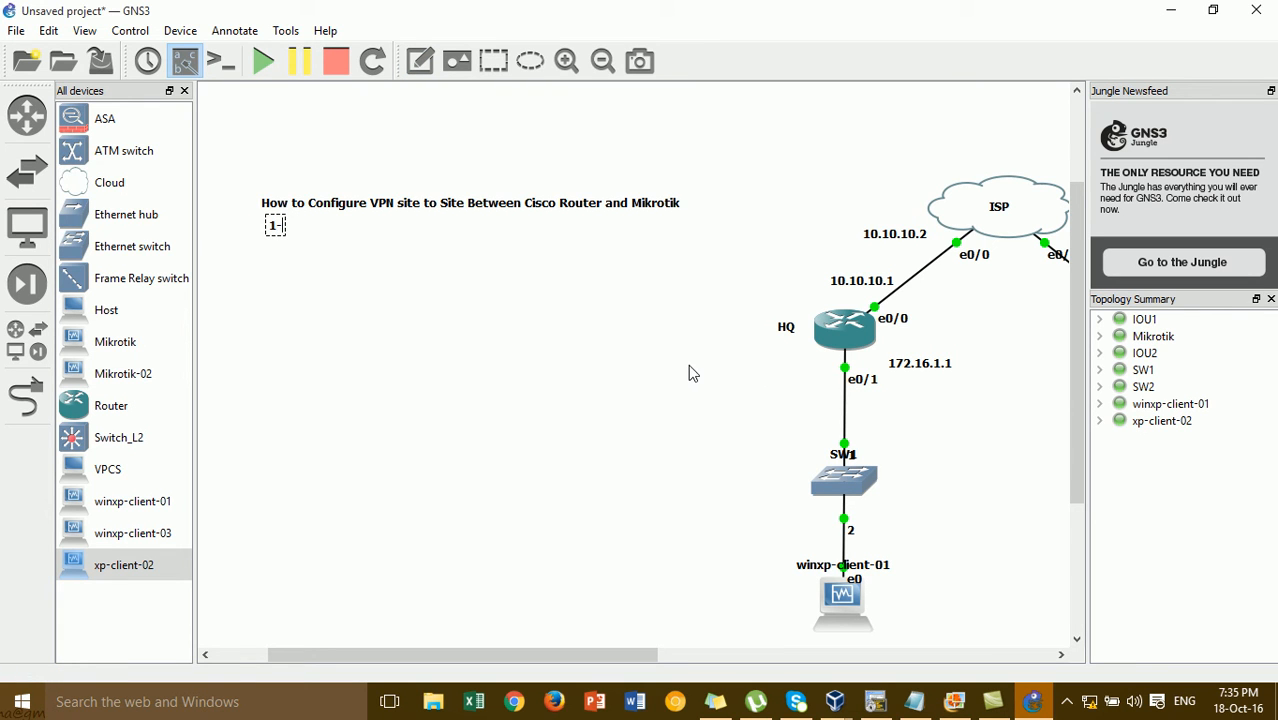
pyautogui.write('Set')
pyautogui.press('BackSpace')
pyautogui.write('et ip on cisco')
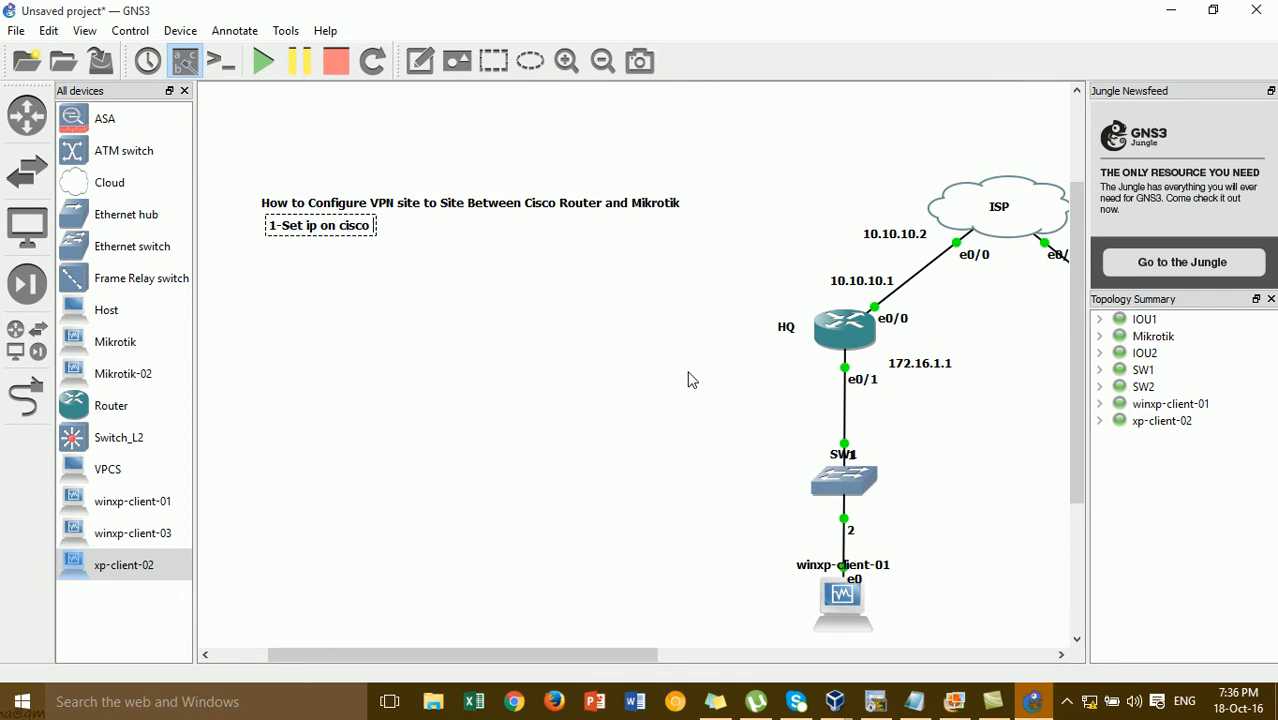
pyautogui.write(' router')
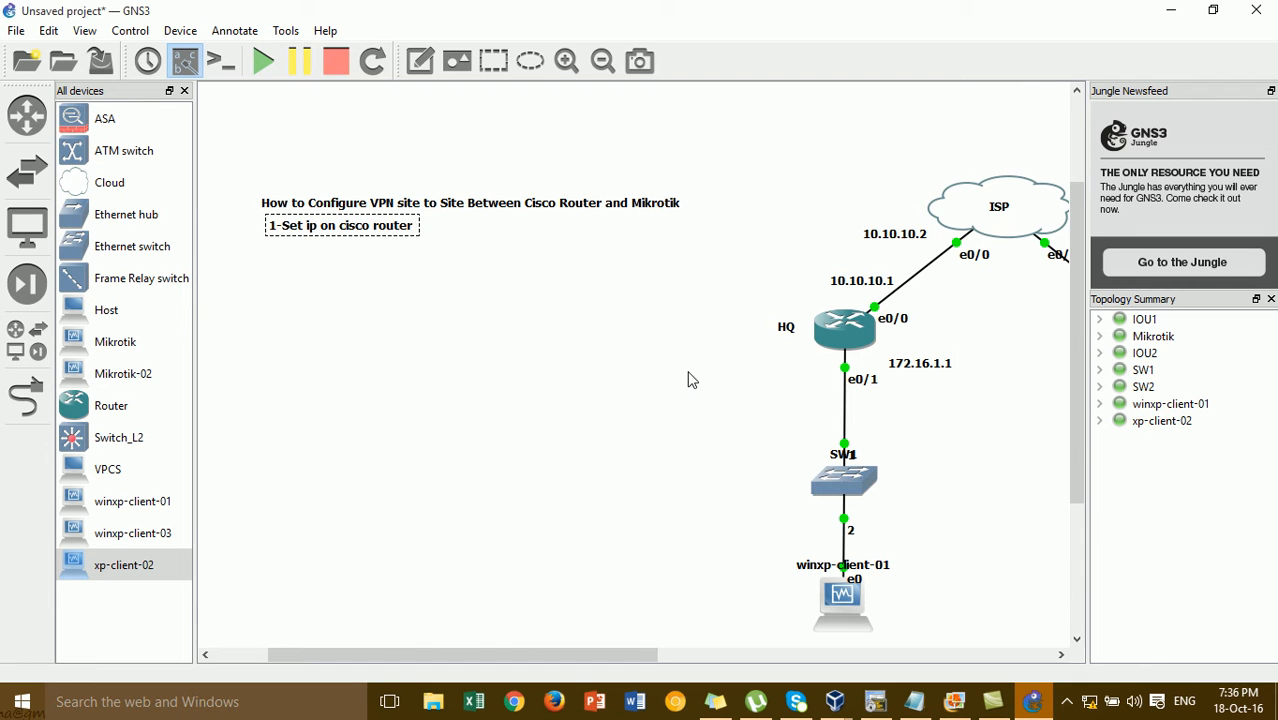
pyautogui.click(644, 397)
pyautogui.moveTo(388, 237); pyautogui.dragTo(380, 236)
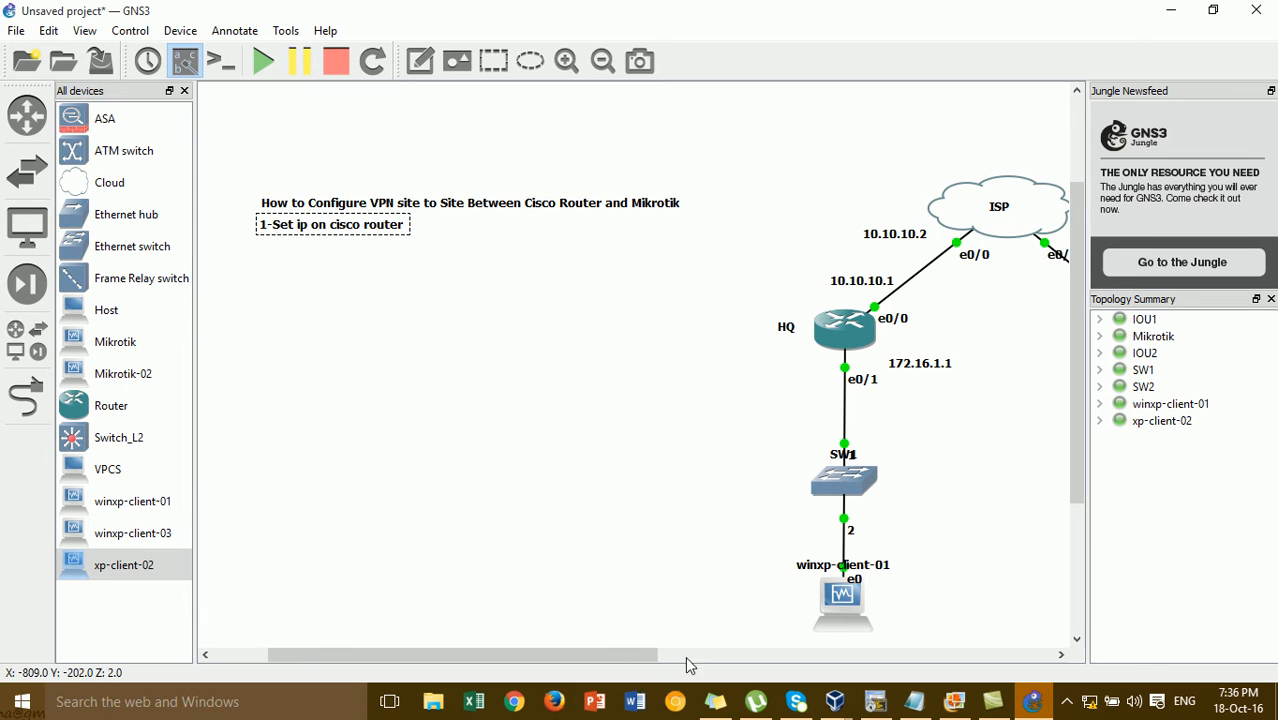
# - Switch to the HQ router's SecureCRT console and place its window so the HQ interface labels stay readable
pyautogui.moveTo(622, 666); pyautogui.dragTo(685, 659)
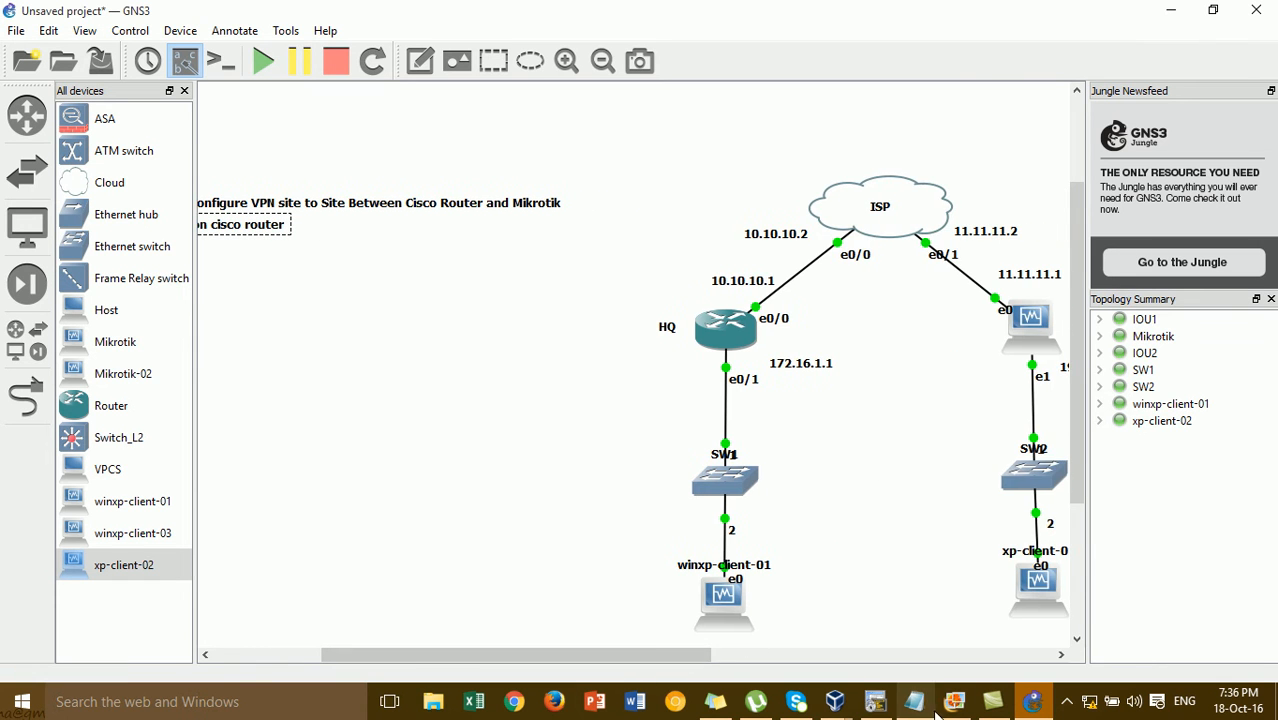
pyautogui.click(875, 701)
pyautogui.moveTo(875, 90); pyautogui.dragTo(945, 94)
pyautogui.press('Return')
pyautogui.press('Return')
pyautogui.press('Return')
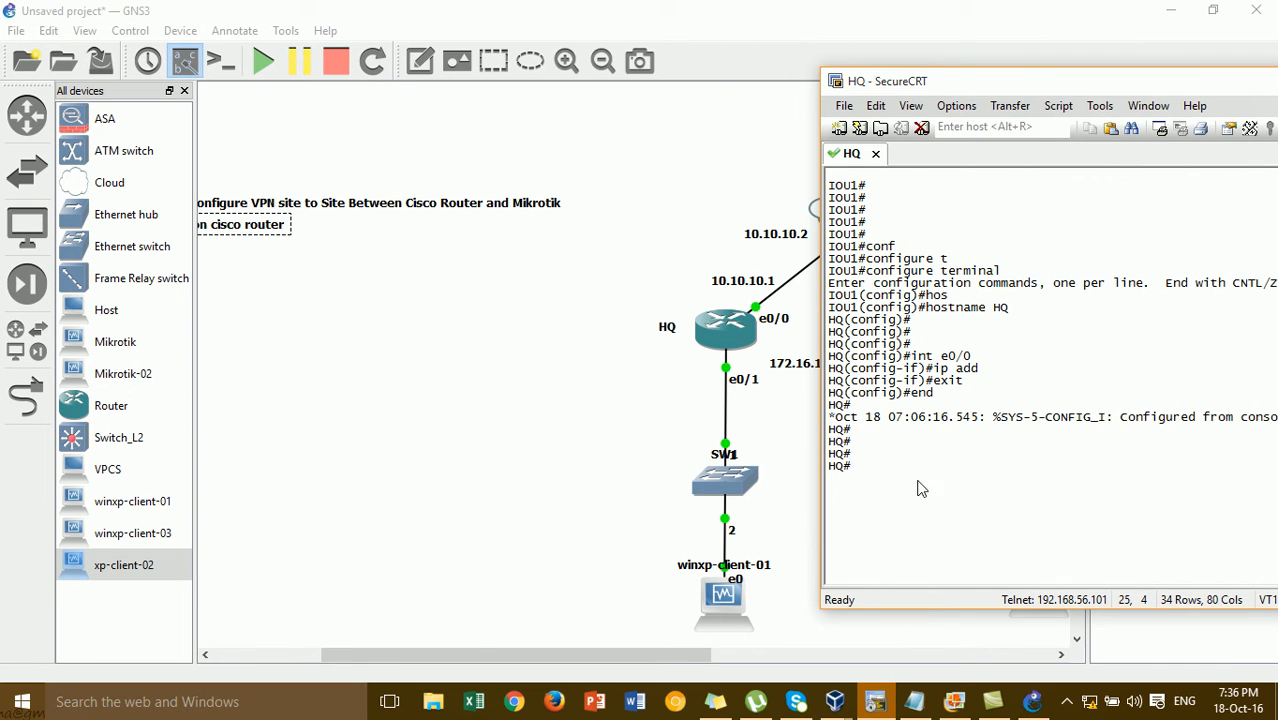
pyautogui.write('c')
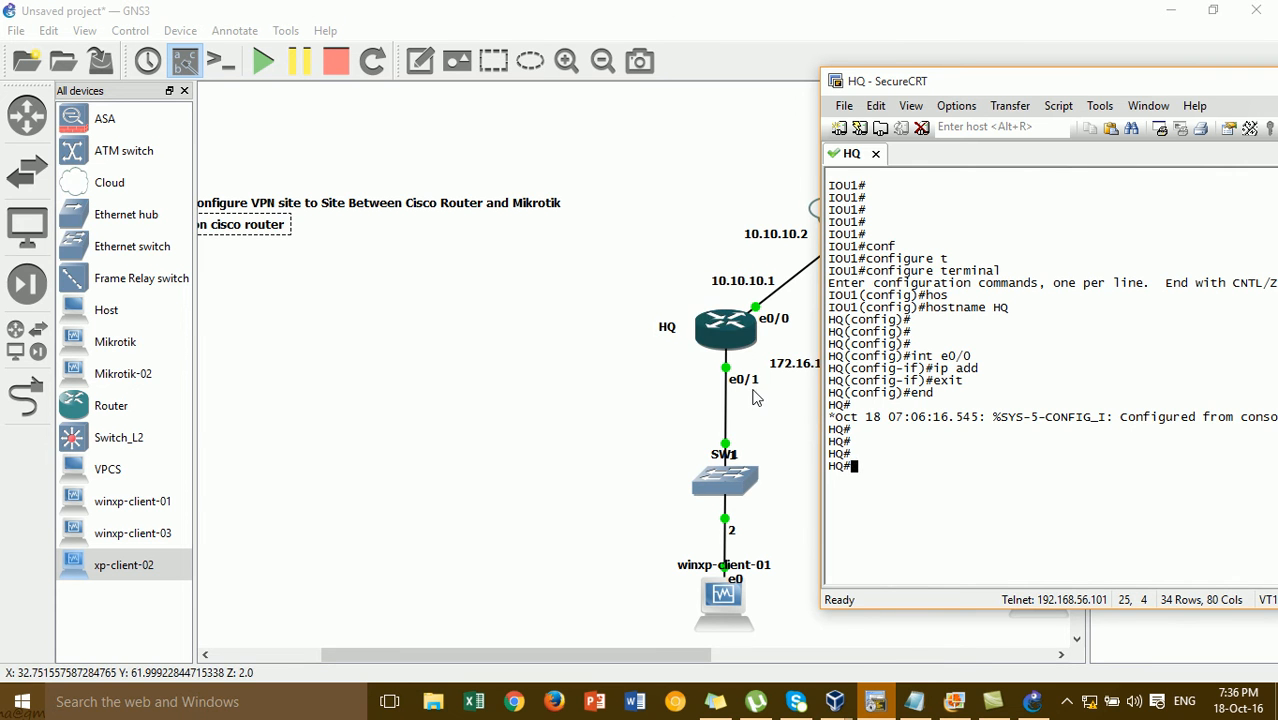
pyautogui.moveTo(887, 86); pyautogui.dragTo(924, 97)
pyautogui.write('int e0/0')
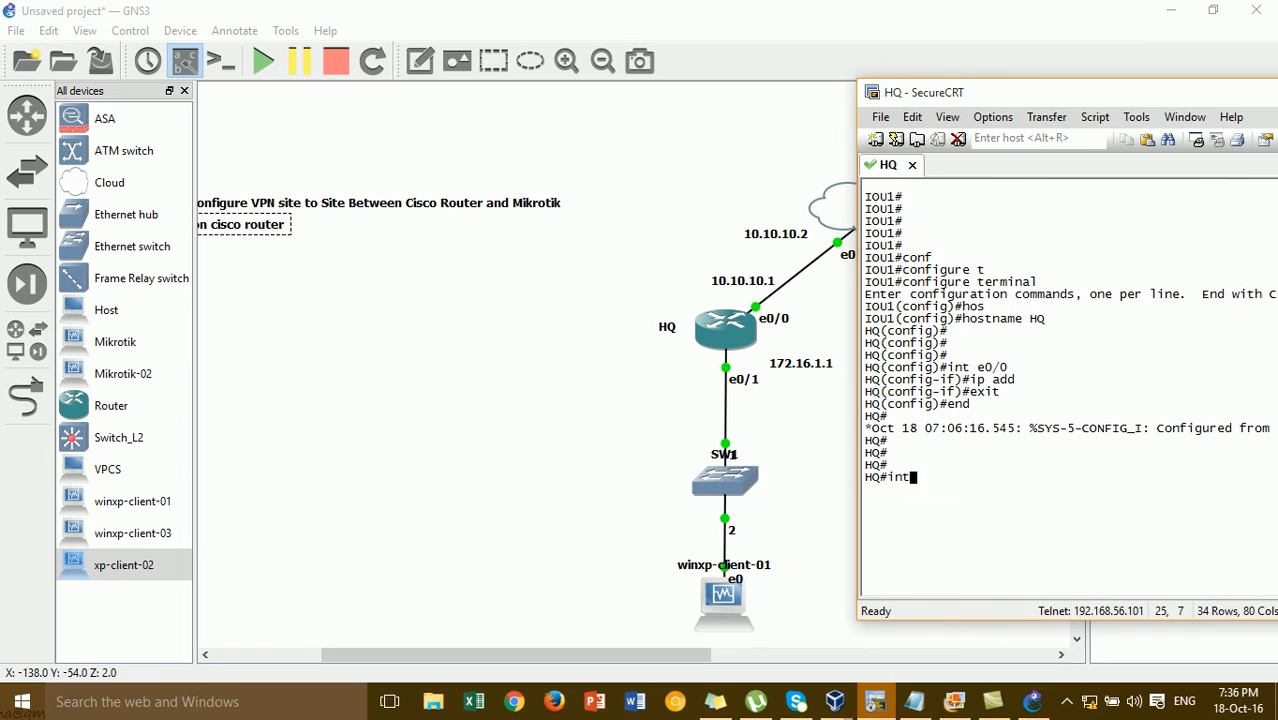
pyautogui.press('BackSpace')
pyautogui.press('BackSpace')
pyautogui.press('BackSpace')
pyautogui.press('BackSpace')
pyautogui.press('BackSpace')
pyautogui.press('BackSpace')
pyautogui.press('BackSpace')
pyautogui.press('BackSpace')
pyautogui.press('BackSpace')
# - Enter global configuration mode on the HQ router with configure terminal
pyautogui.write('conf')
pyautogui.press('Tab')
pyautogui.write('t')
pyautogui.press('Tab')
pyautogui.press('Return')
# - Assign 172.16.1.1 255.255.255.0 to HQ's interface e0/1 and enable it with no shutdown
pyautogui.write('int ')
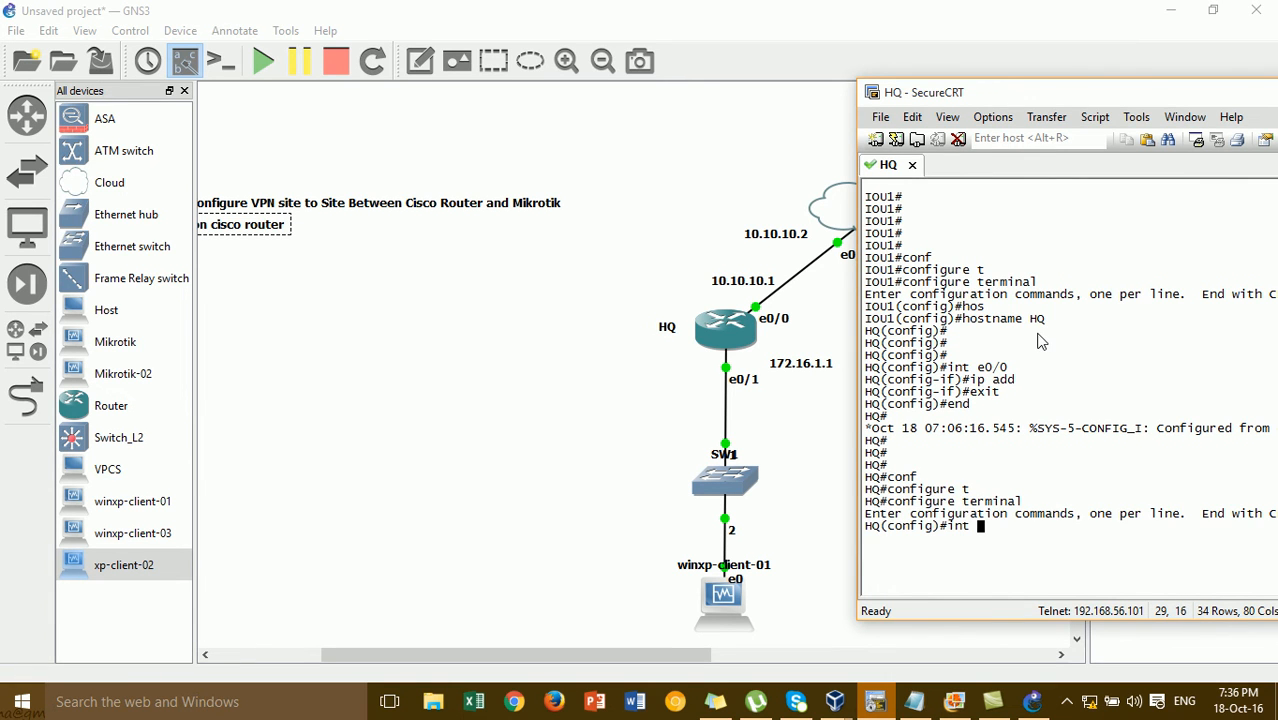
pyautogui.write('e0/1')
pyautogui.press('Return')
pyautogui.write('ip add')
pyautogui.press('Tab')
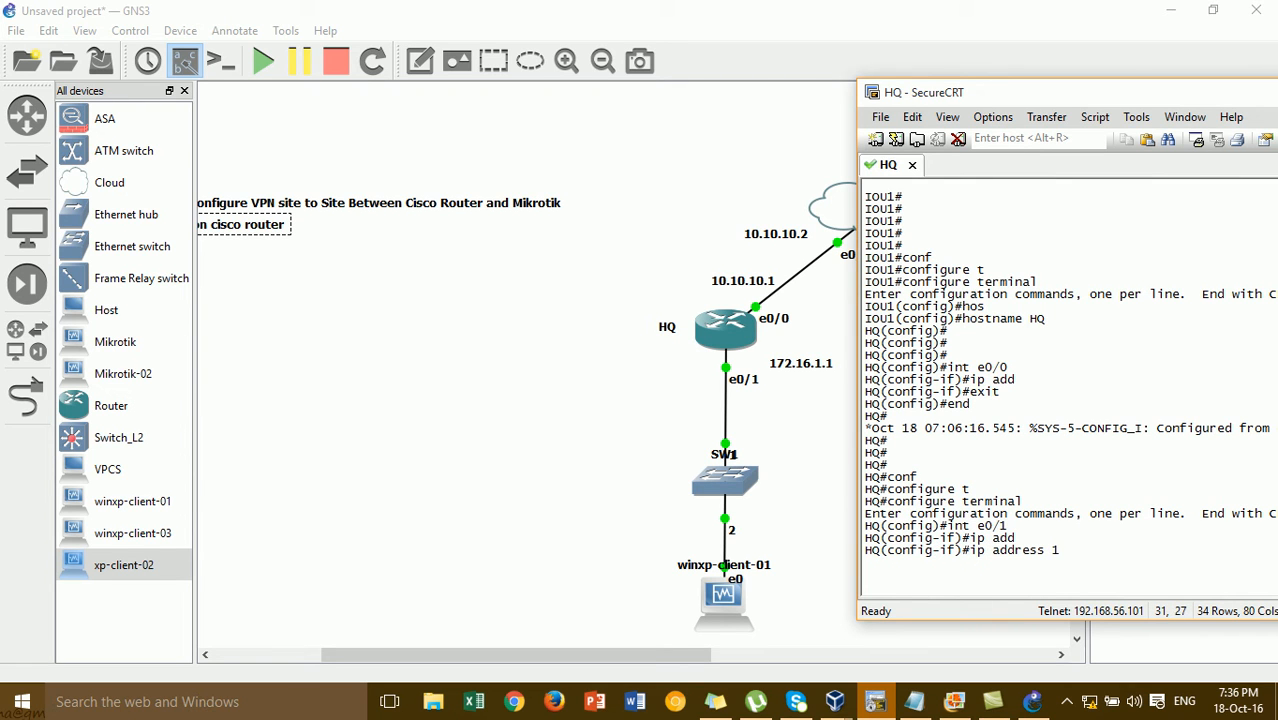
pyautogui.write('172.16.1.1 255.255.255.0')
pyautogui.press('Return')
pyautogui.write('no sh')
pyautogui.press('Tab')
pyautogui.press('Return')
# - Assign 10.10.10.1 255.255.255.0 to HQ's interface e0/0 and enable it with no shutdown
pyautogui.write('int ')
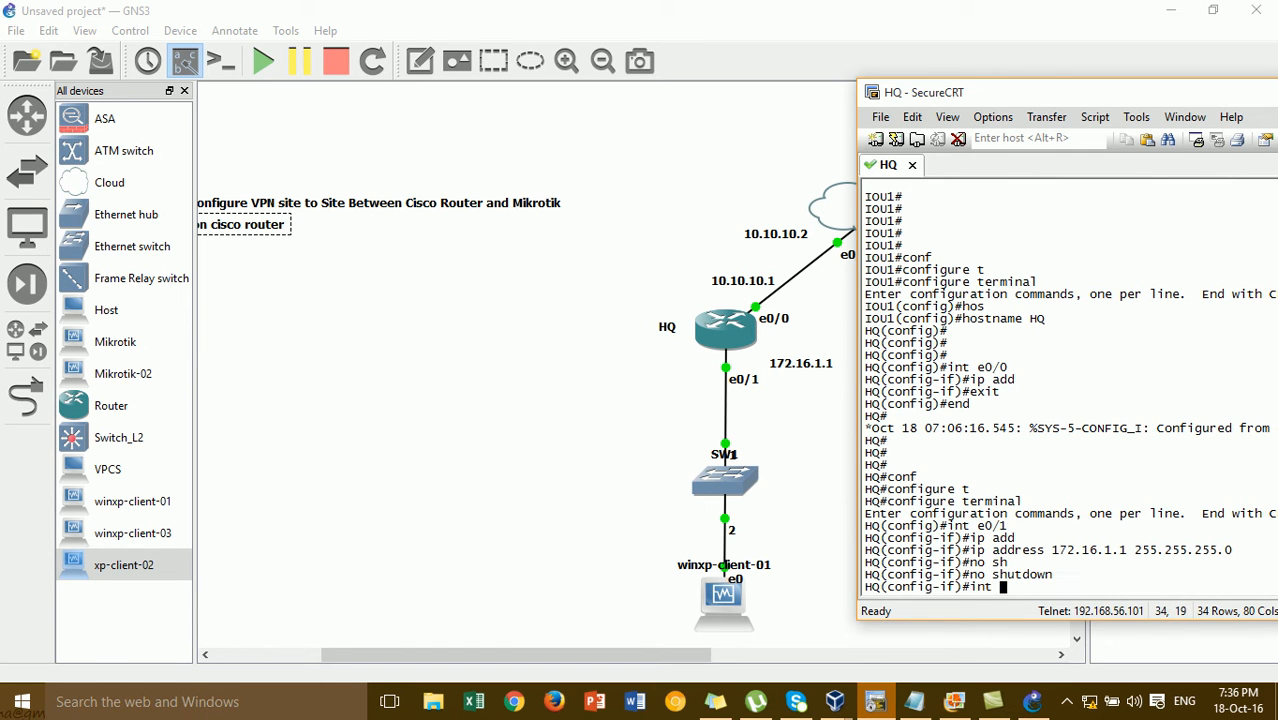
pyautogui.write('e0/0')
pyautogui.press('Return')
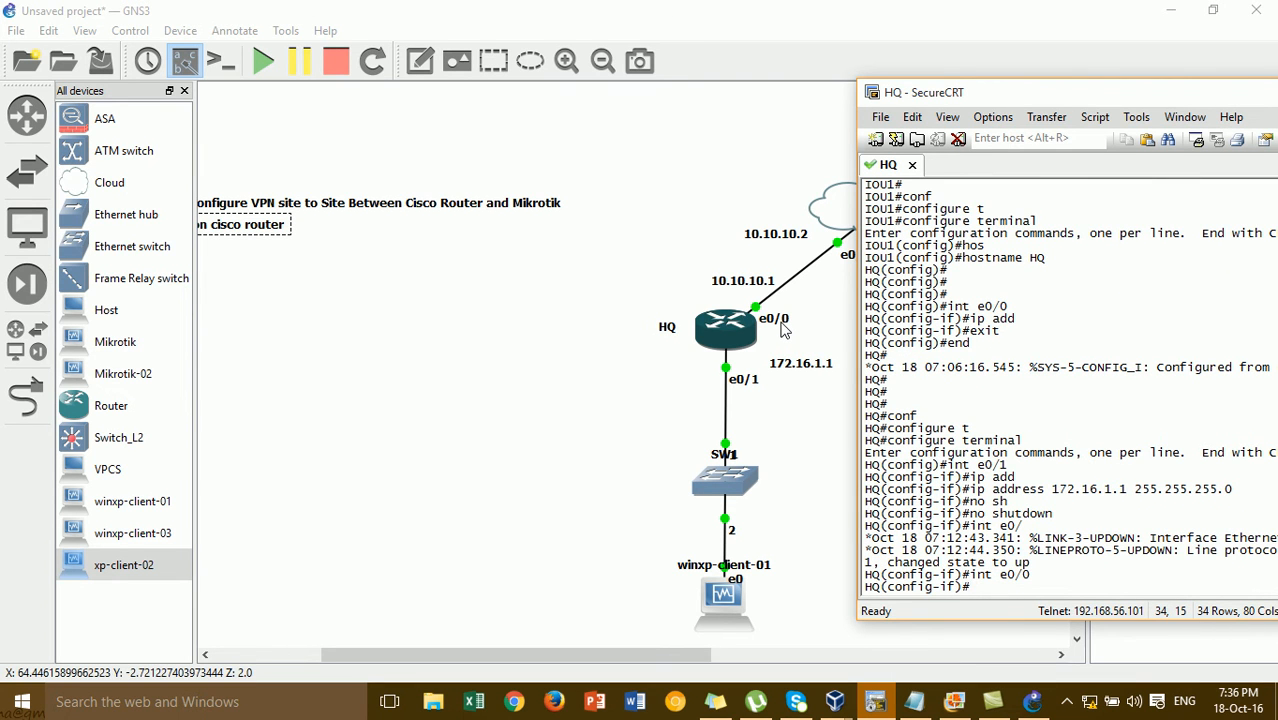
pyautogui.write('ip add')
pyautogui.press('Tab')
pyautogui.write('10.10.1 255.255.255.0')
pyautogui.press('Return')
pyautogui.write('no sh')
pyautogui.press('Tab')
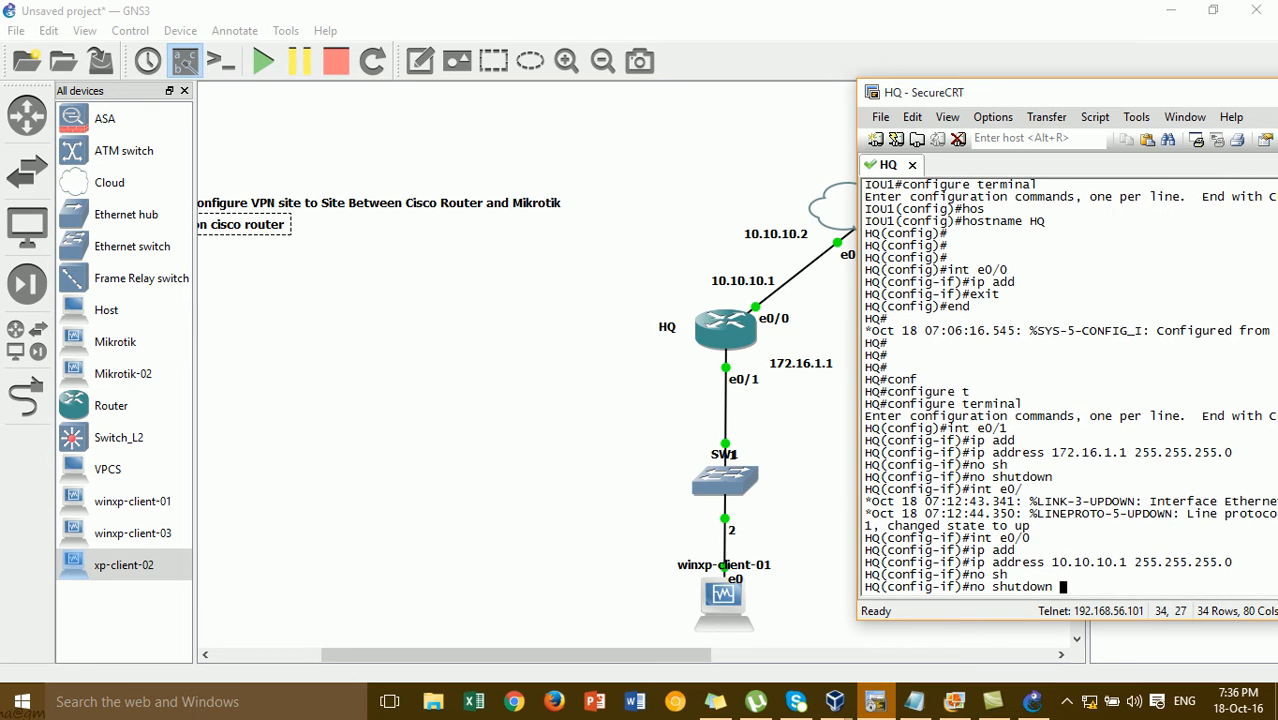
pyautogui.press('Return')
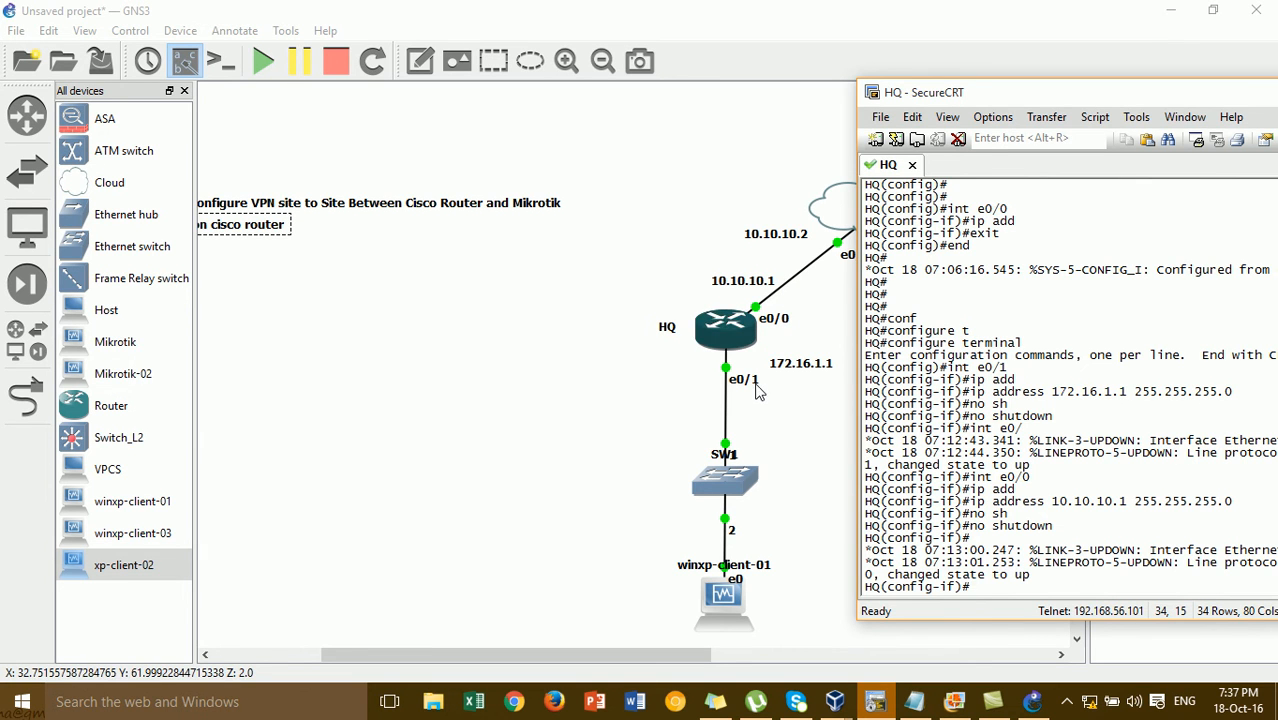
# - Add the note "2-Set int name and set ip on Mikrotik Router at Branch" below the first step note in GNS3
pyautogui.click(626, 348)
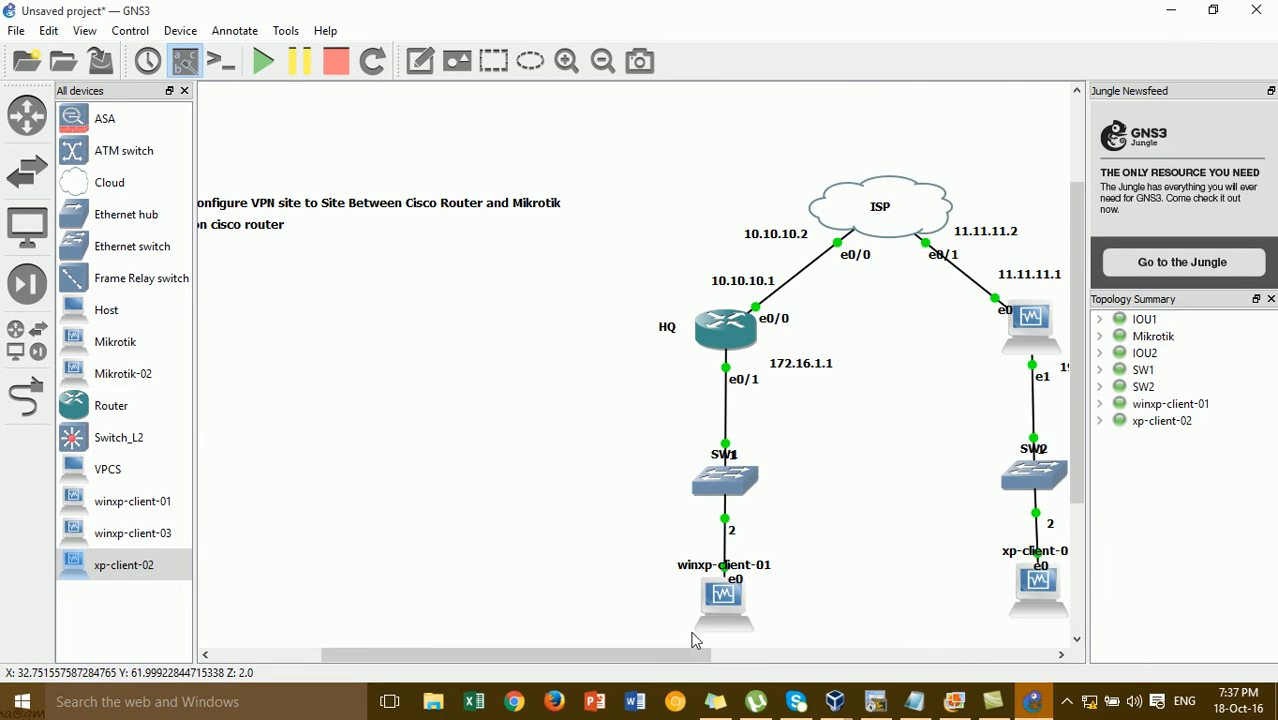
pyautogui.moveTo(688, 657); pyautogui.dragTo(627, 660)
pyautogui.click(421, 62)
pyautogui.click(279, 244)
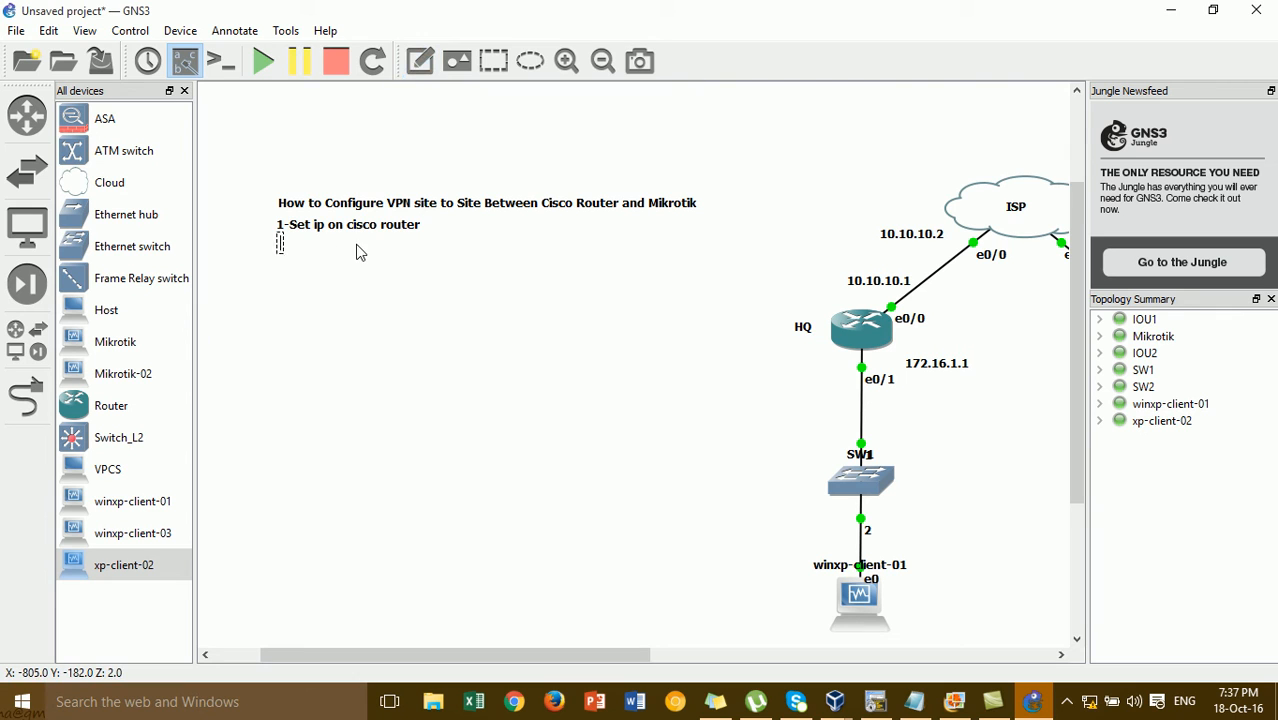
pyautogui.write('2-Set')
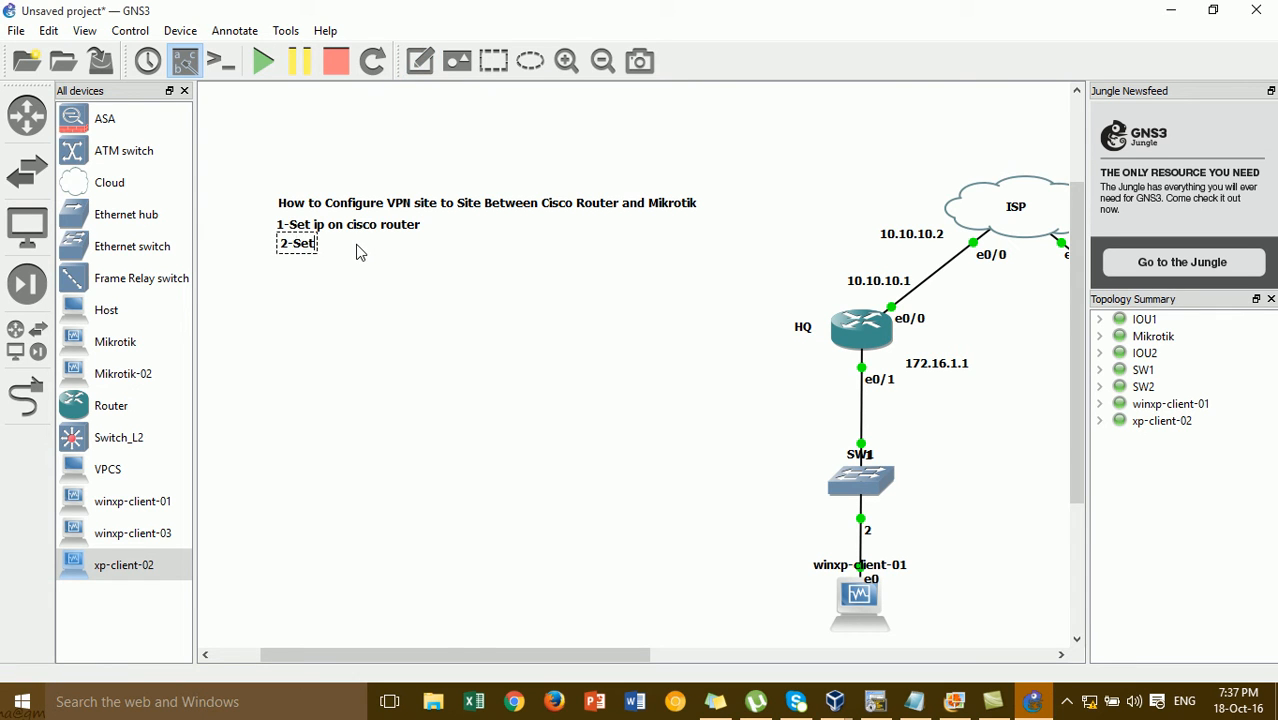
pyautogui.write(' int name and set ip on Mikkrto')
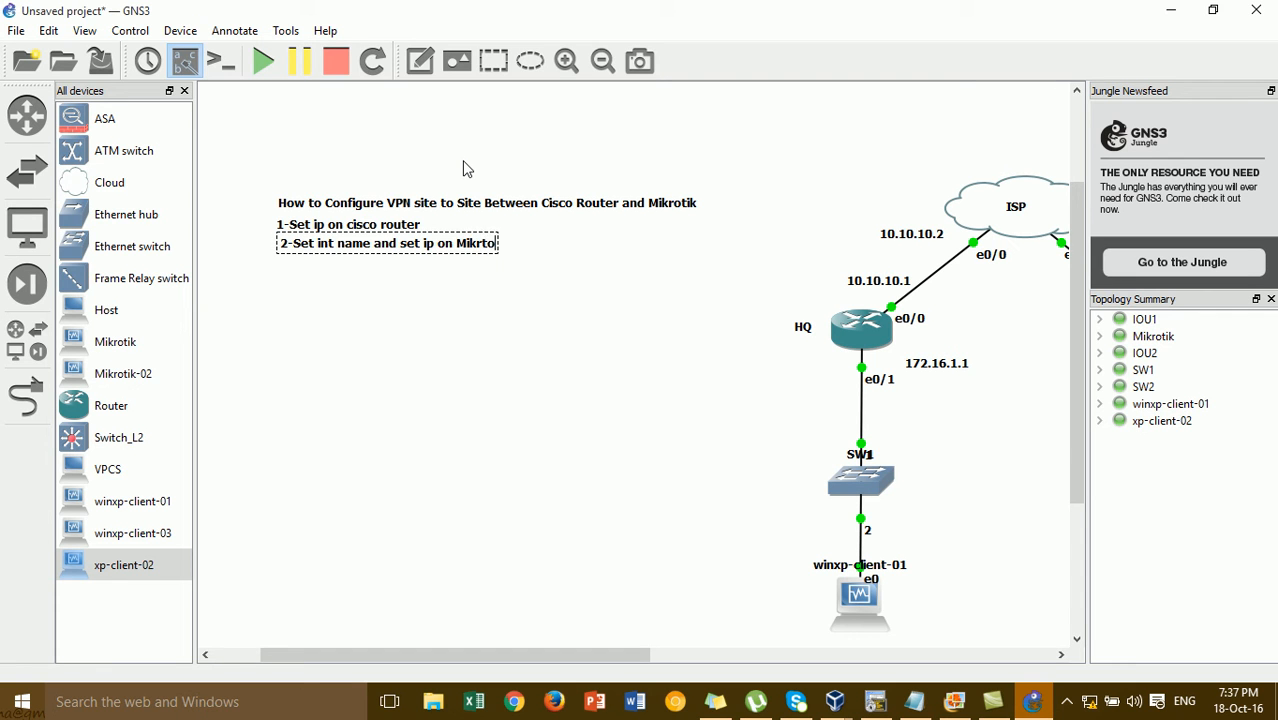
pyautogui.press('BackSpace')
pyautogui.press('BackSpace')
pyautogui.write('o')
pyautogui.write('tik Ro')
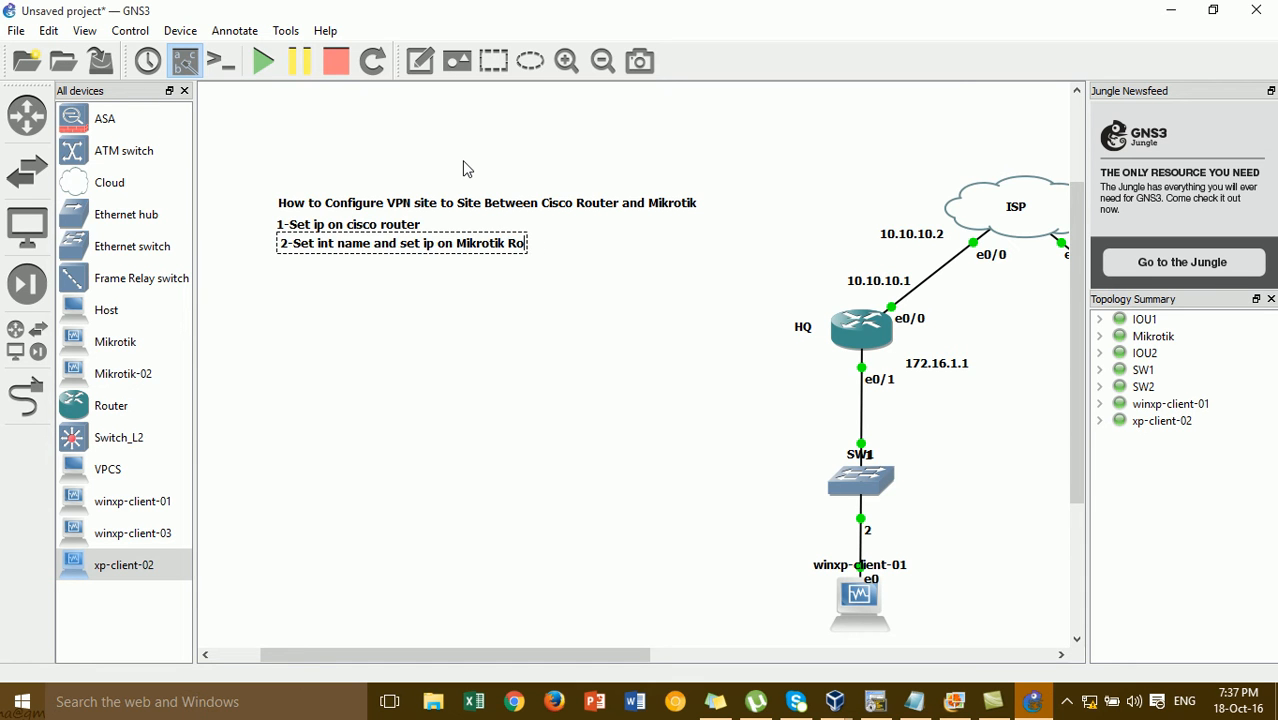
pyautogui.write('uter at Branch')
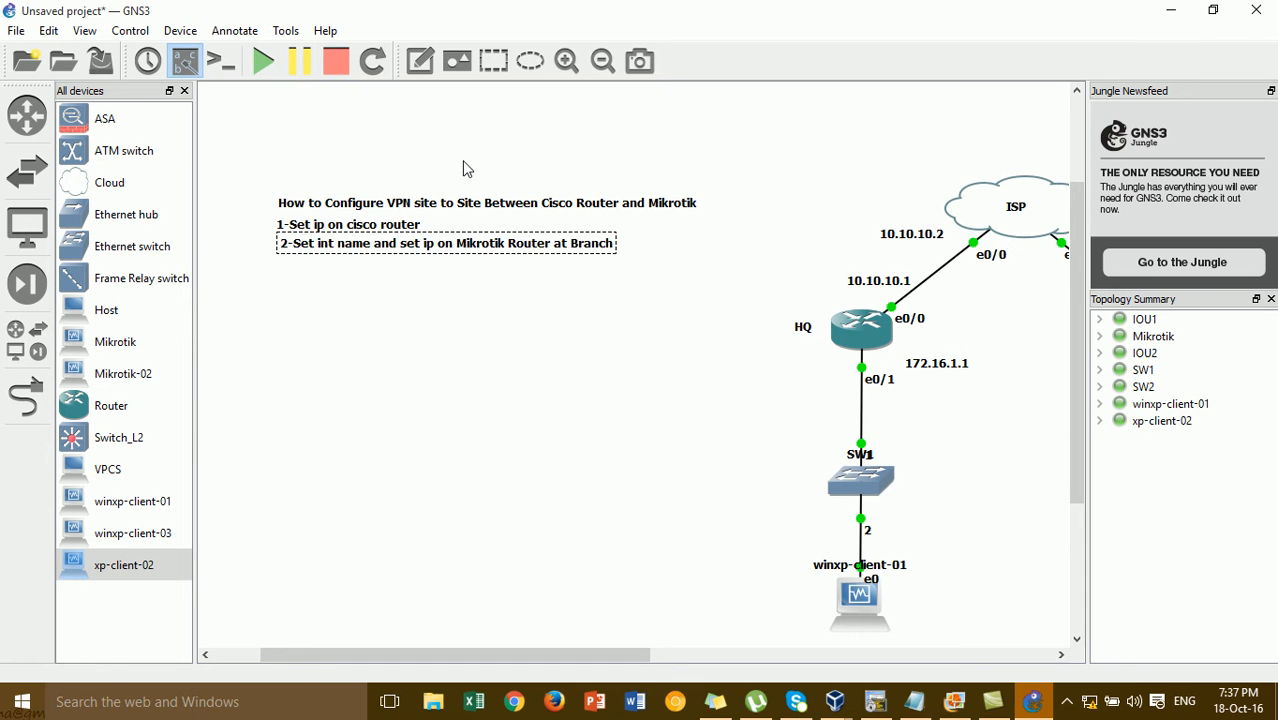
pyautogui.click(490, 322)
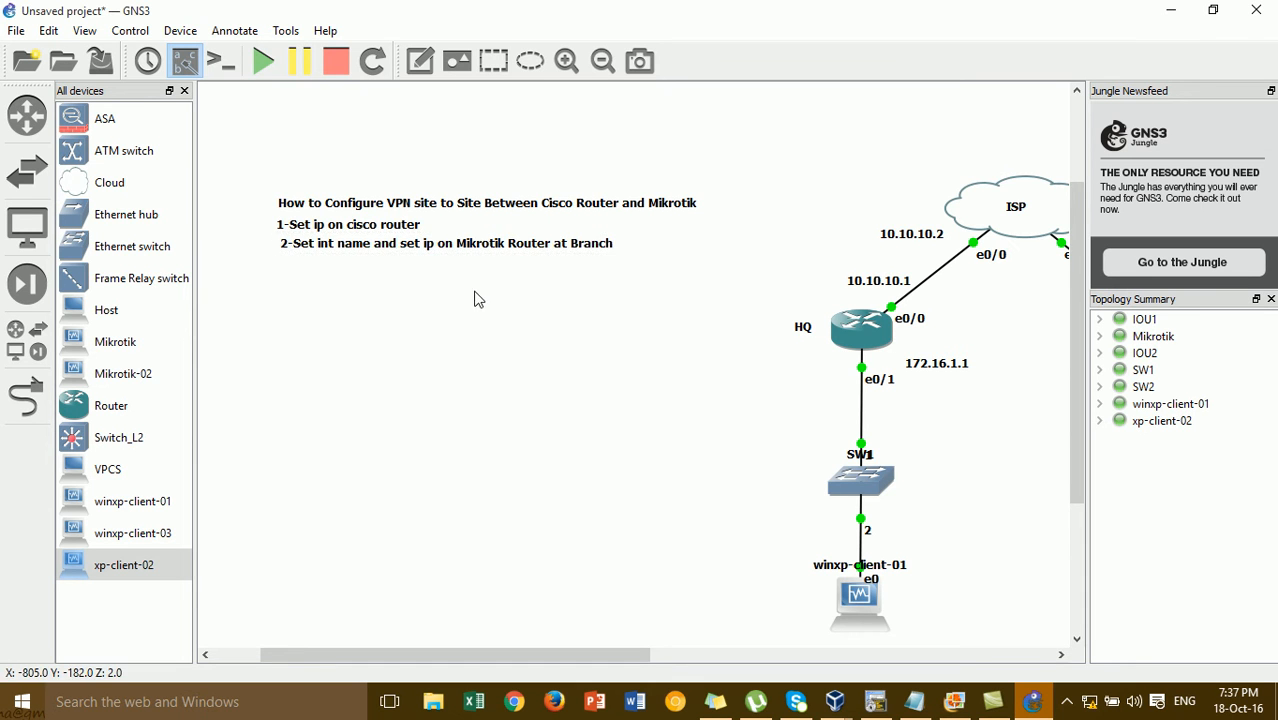
# - Align the second step note with the left edge of the note above it
pyautogui.click(474, 253)
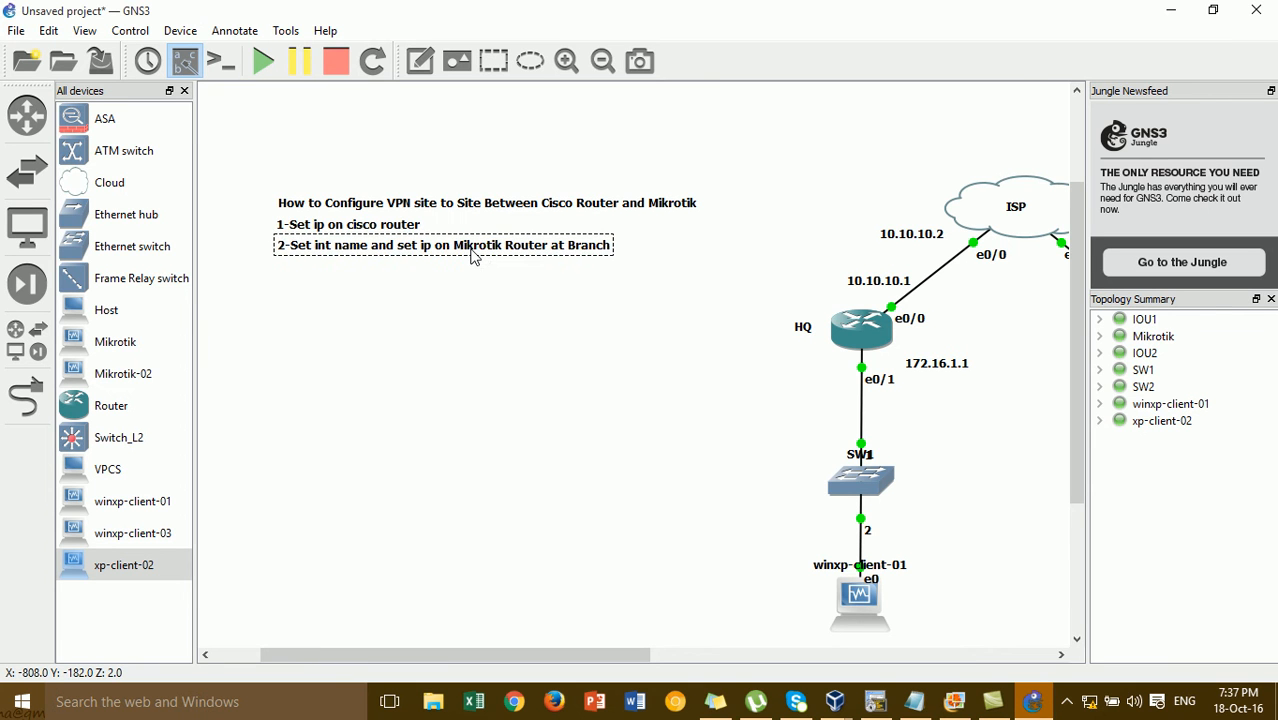
pyautogui.moveTo(474, 257)
pyautogui.mouseDown()
pyautogui.moveTo(507, 358)
pyautogui.moveTo(470, 236)
pyautogui.moveTo(470, 252)
pyautogui.mouseUp()
pyautogui.click(505, 351)
# - Start the winxp-client-01 virtual machine connected to SW1
pyautogui.moveTo(585, 655); pyautogui.dragTo(785, 648)
pyautogui.moveTo(784, 287); pyautogui.dragTo(709, 367)
pyautogui.moveTo(631, 547); pyautogui.dragTo(785, 618)
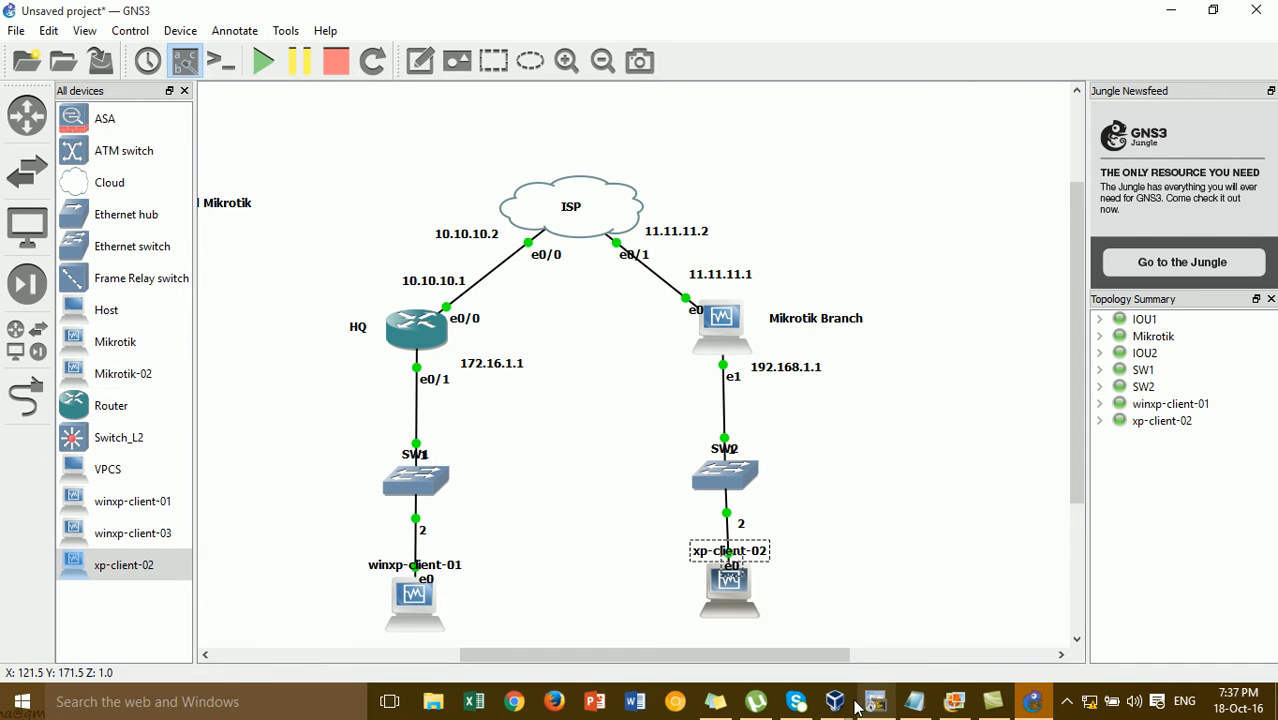
pyautogui.moveTo(846, 706)
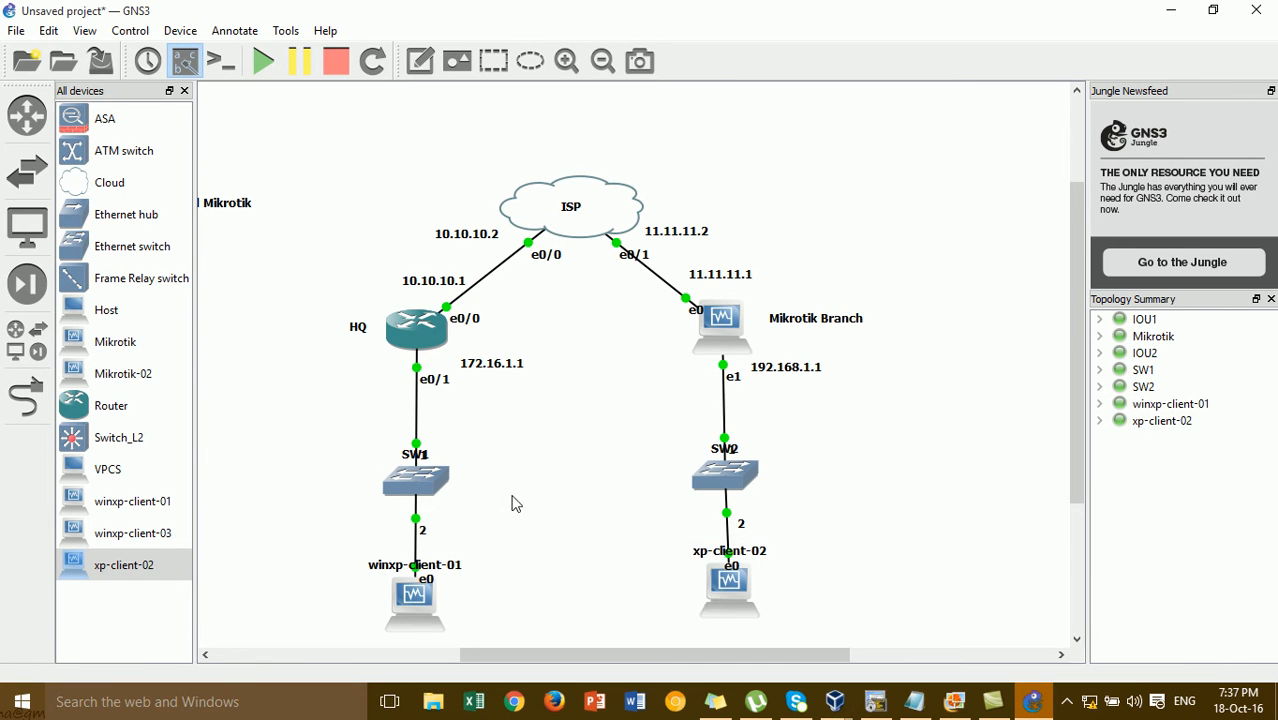
pyautogui.rightClick(415, 595)
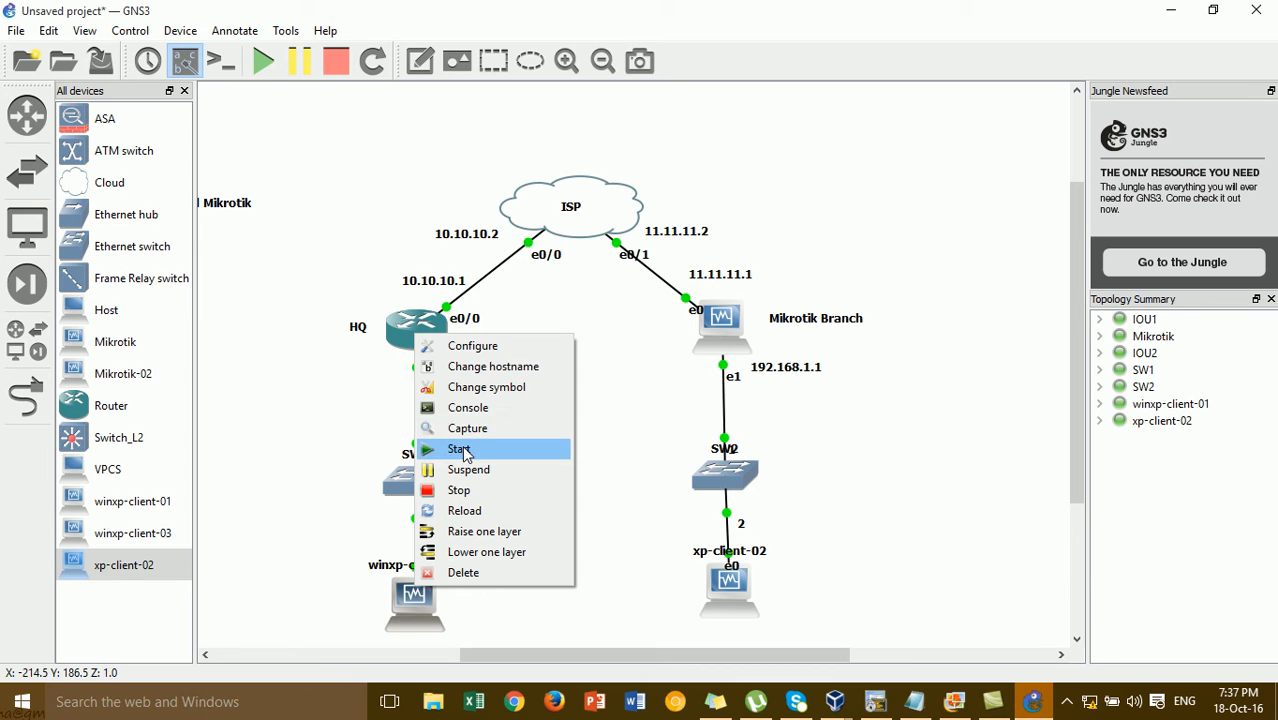
pyautogui.click(462, 449)
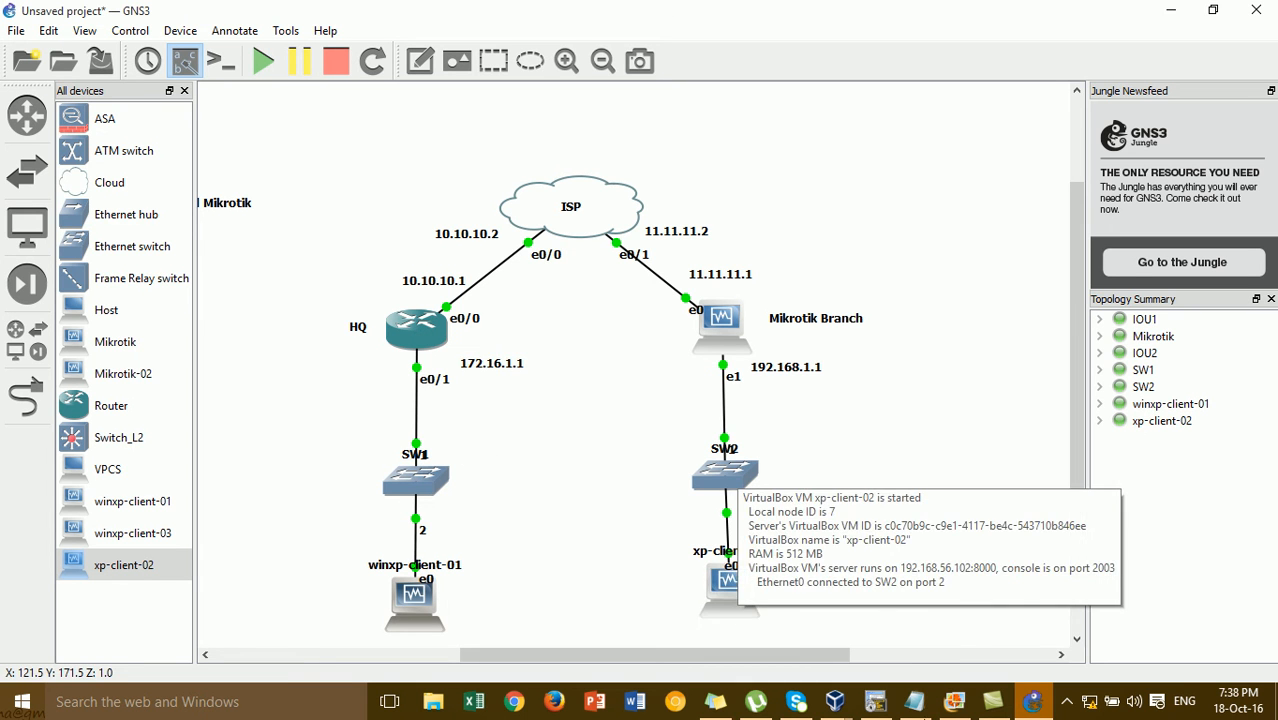
pyautogui.moveTo(846, 708)
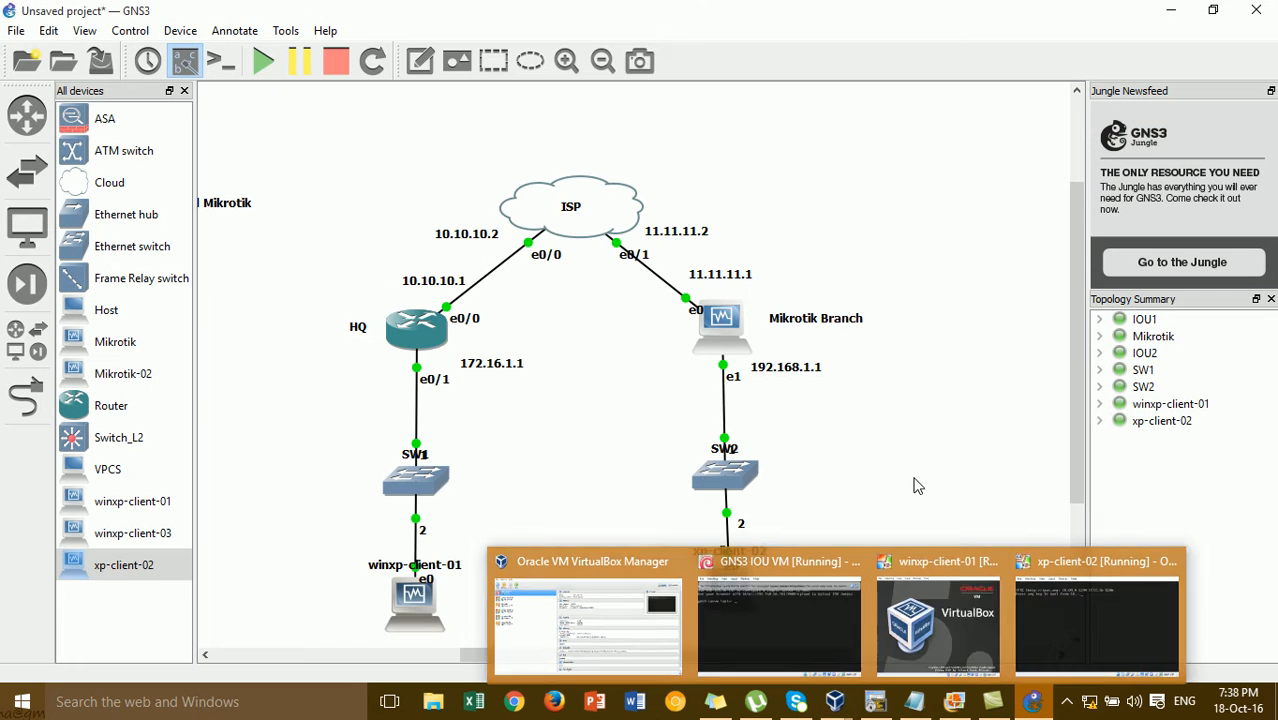
# - Switch to the xp-client-02 virtual machine in VirtualBox, narrow its window and place it beside the Mikrotik Branch part of the topology
pyautogui.moveTo(835, 701)
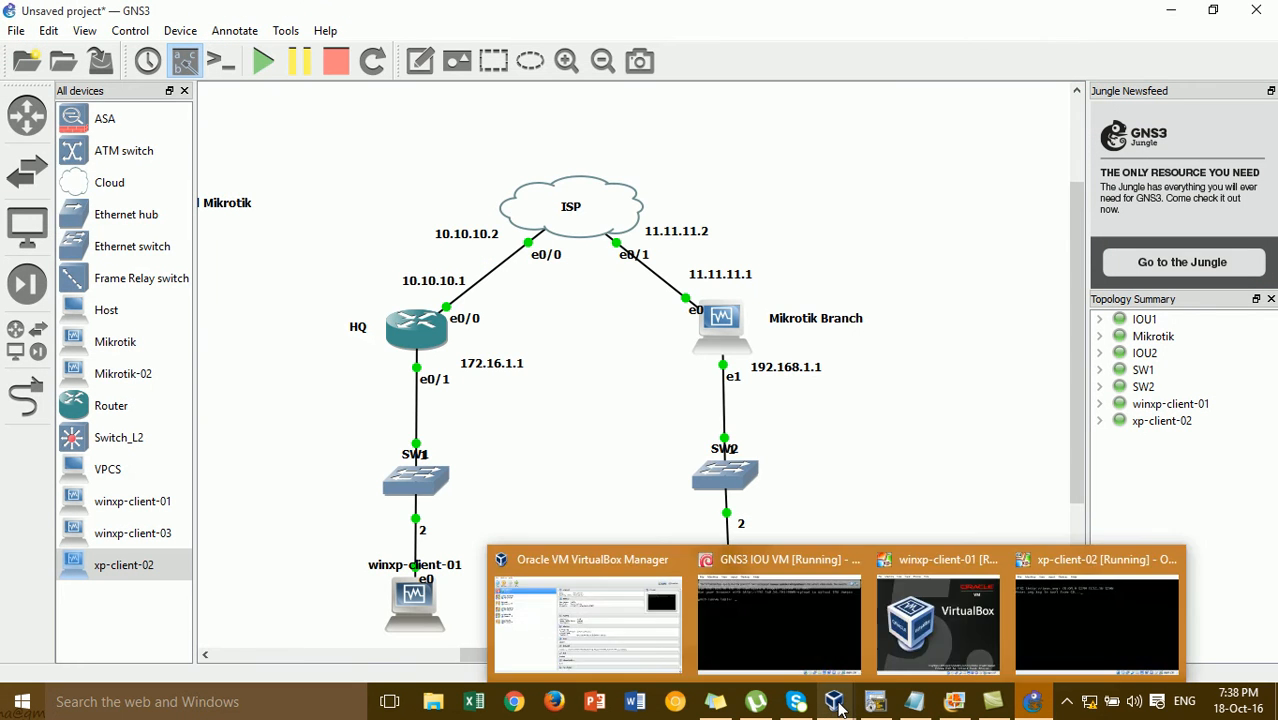
pyautogui.click(1055, 630)
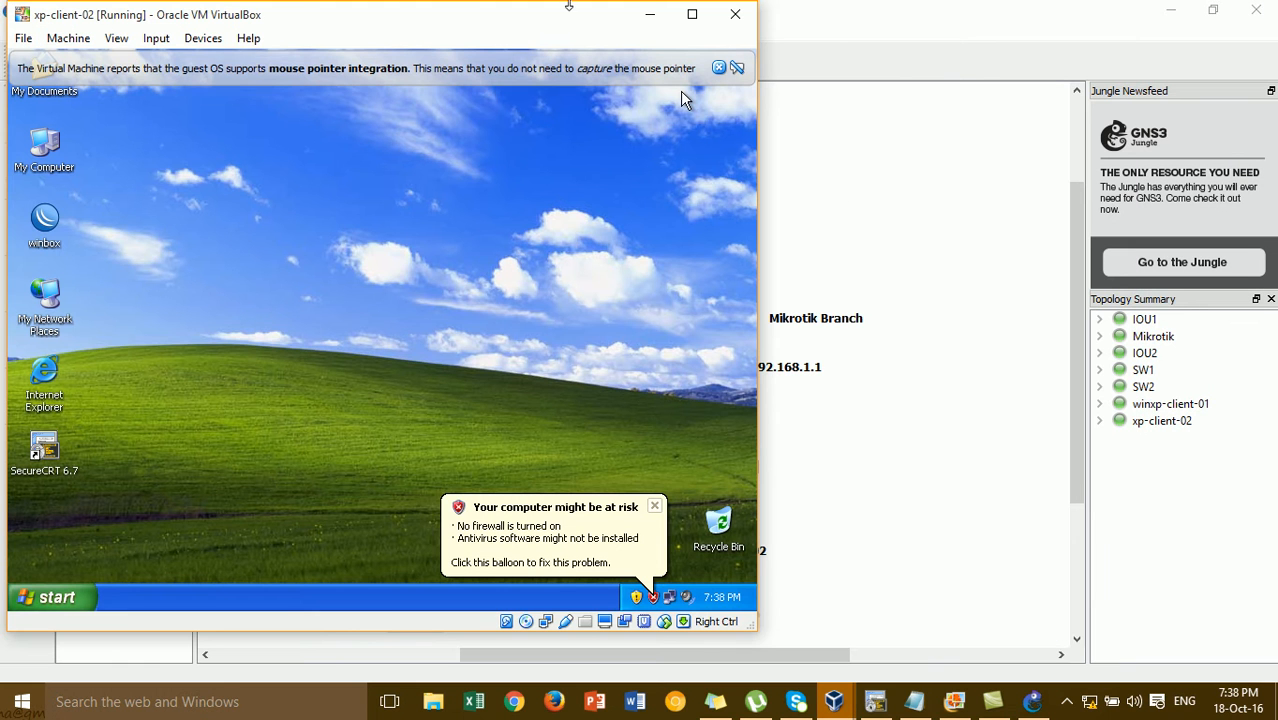
pyautogui.moveTo(465, 5); pyautogui.dragTo(979, 38)
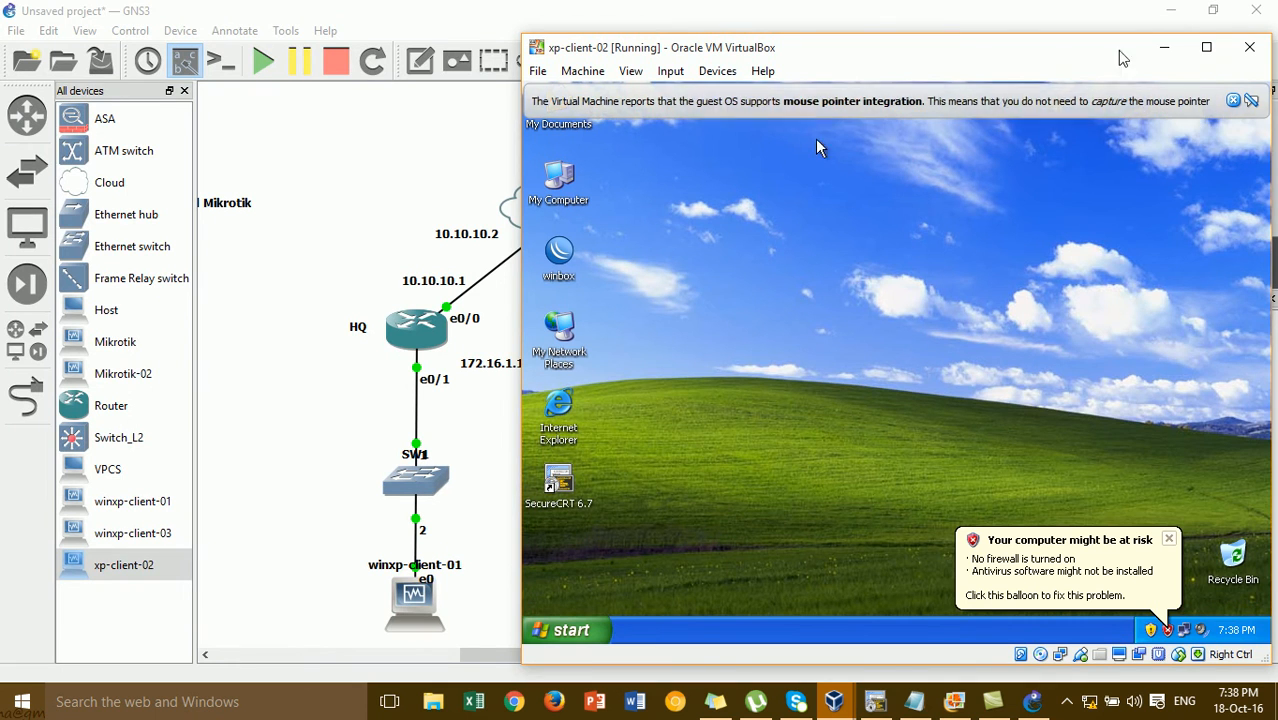
pyautogui.moveTo(1268, 140); pyautogui.dragTo(982, 140)
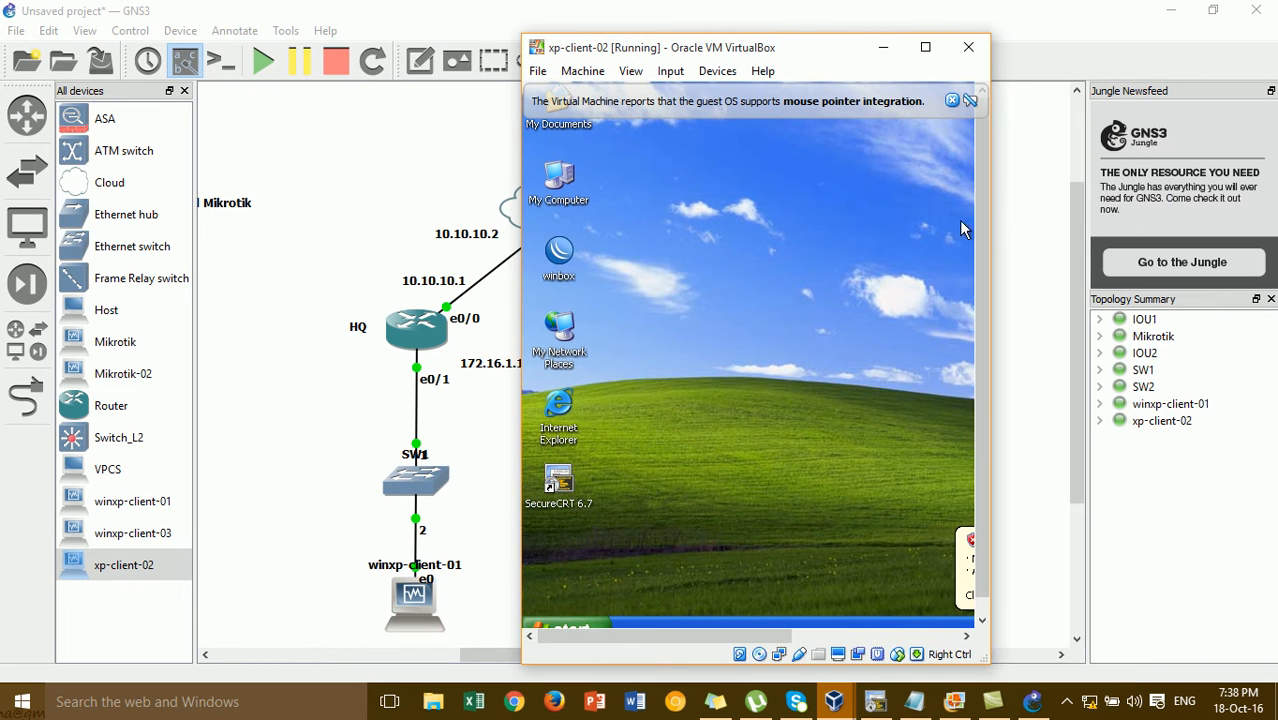
pyautogui.moveTo(736, 50); pyautogui.dragTo(392, 32)
pyautogui.moveTo(309, 43); pyautogui.dragTo(311, 61)
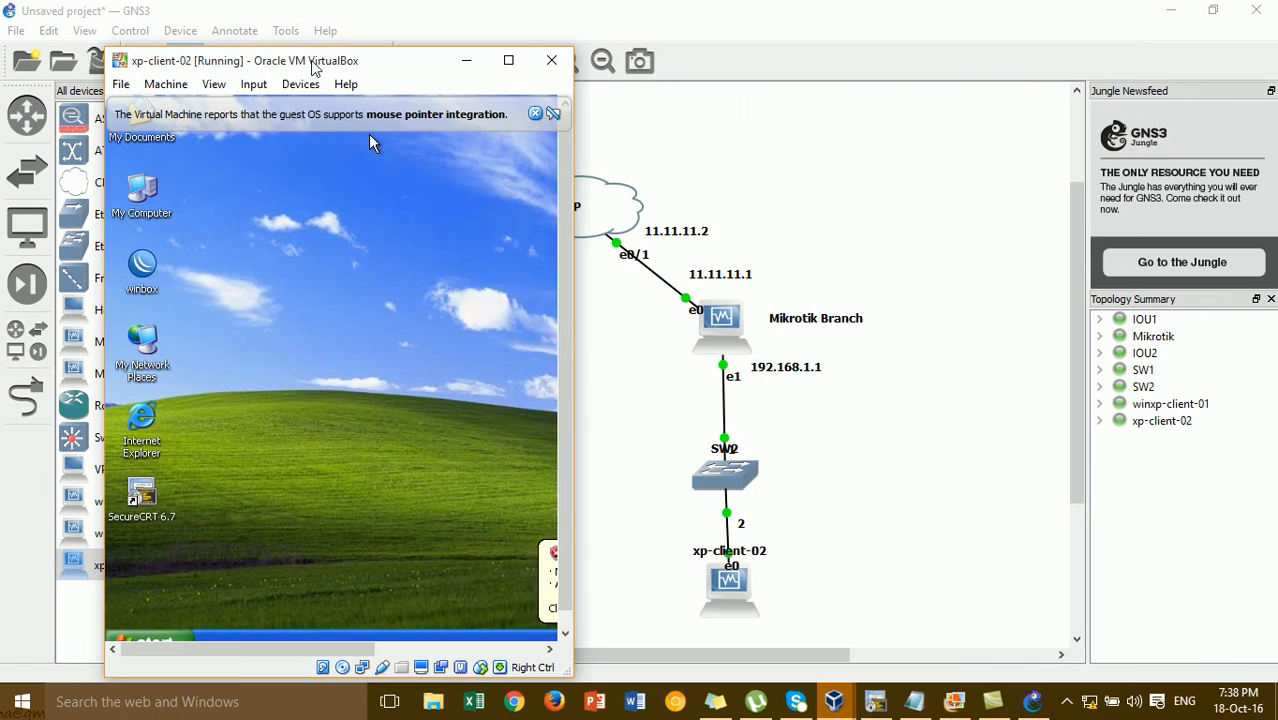
# - Launch WinBox on xp-client-02, widen the VM window, and check the neighbors and managed lists for the Mikrotik router
pyautogui.doubleClick(143, 266)
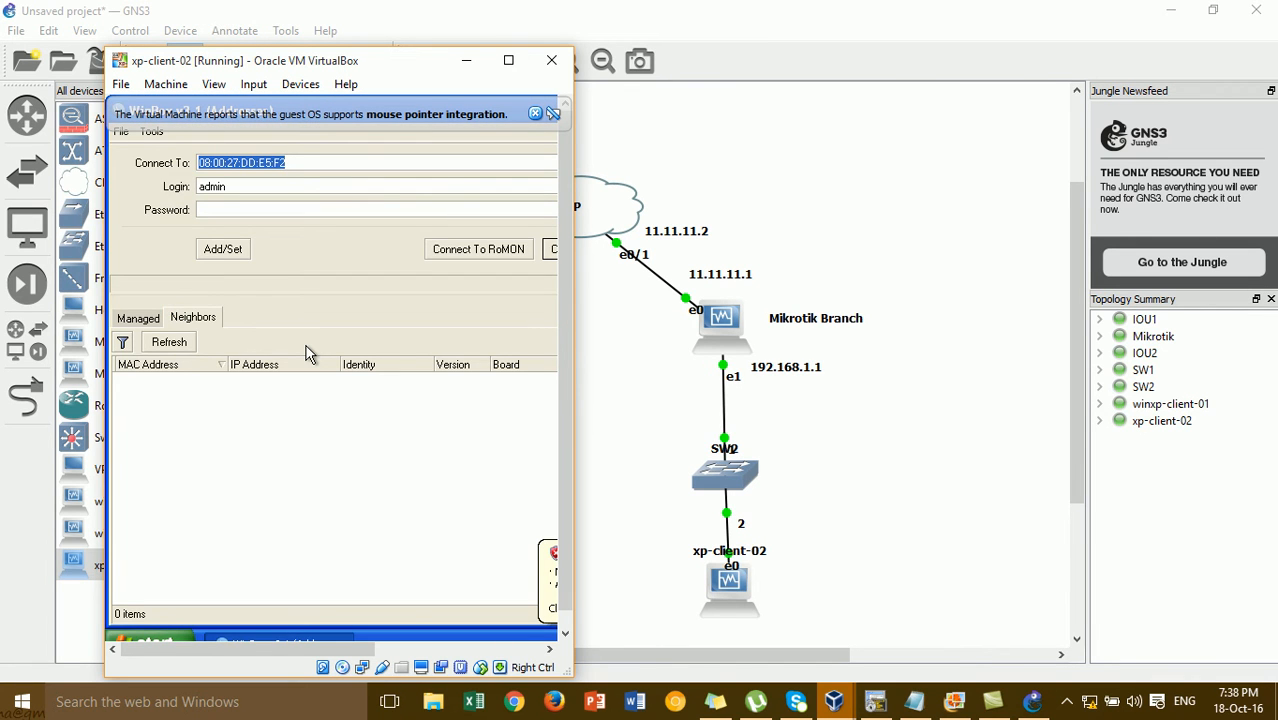
pyautogui.click(139, 318)
pyautogui.click(177, 322)
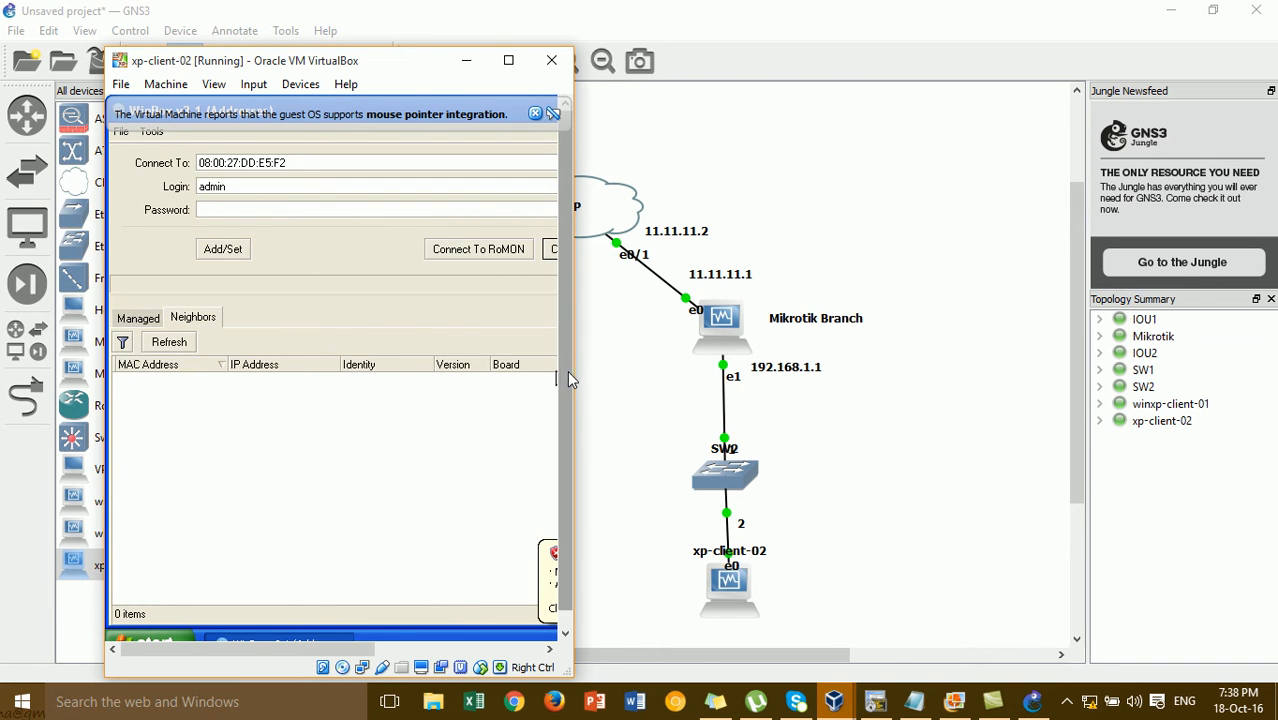
pyautogui.moveTo(574, 371); pyautogui.dragTo(665, 463)
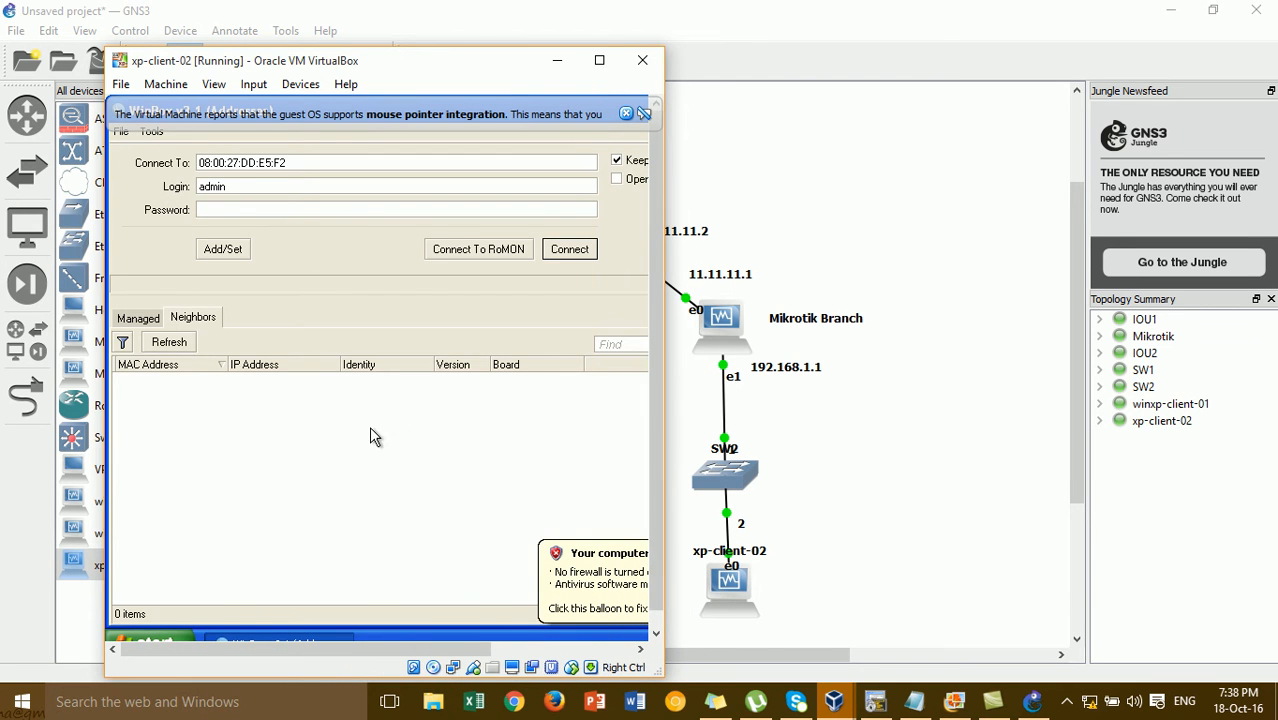
pyautogui.click(132, 320)
pyautogui.click(203, 320)
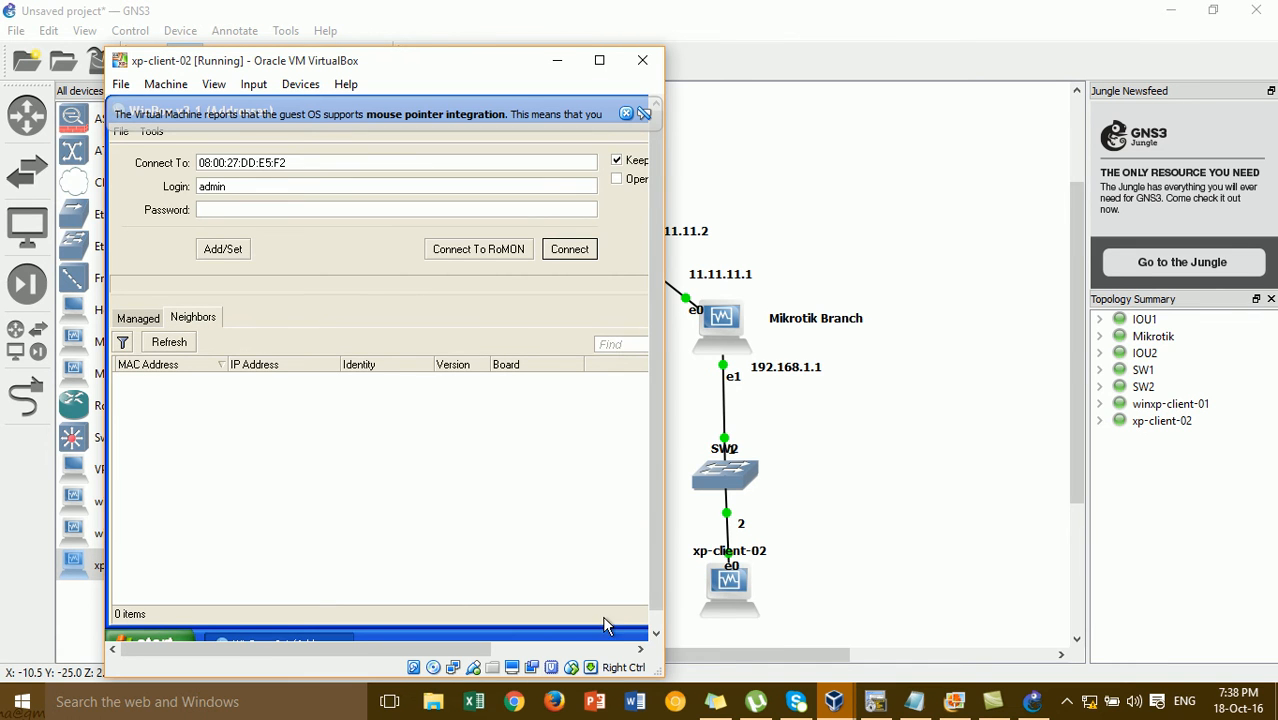
pyautogui.click(137, 318)
pyautogui.click(190, 318)
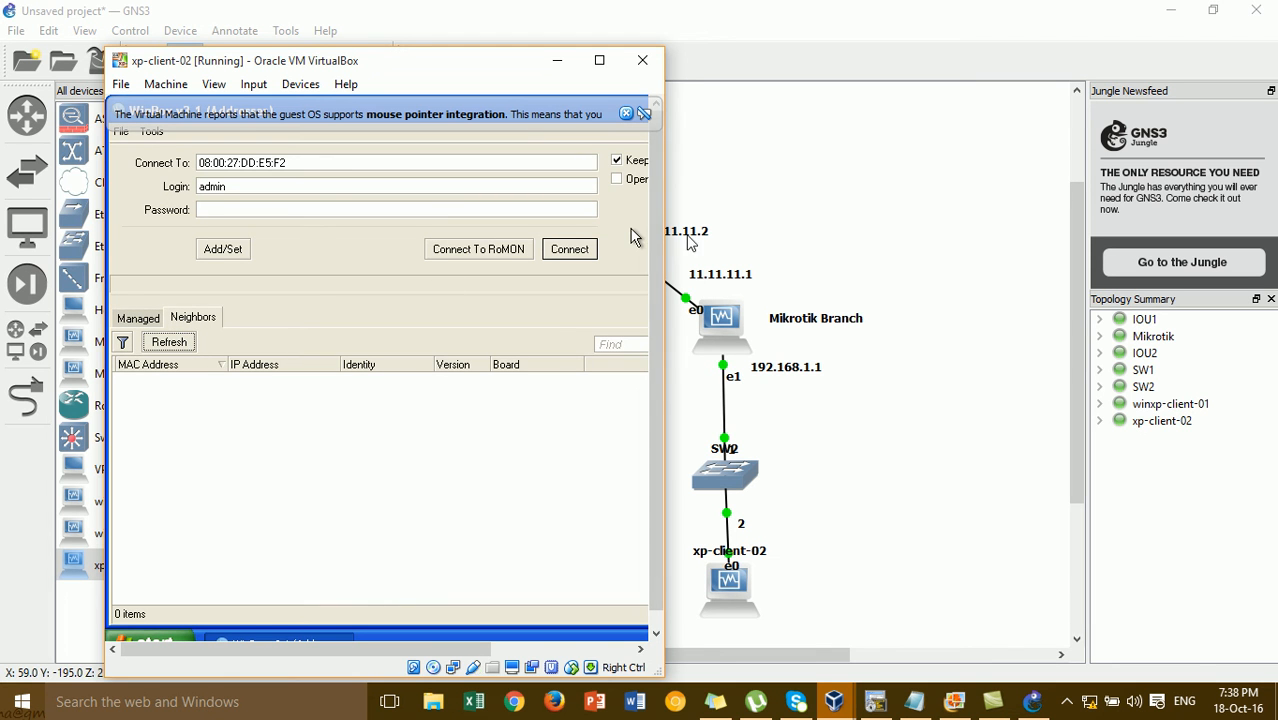
pyautogui.moveTo(665, 232); pyautogui.dragTo(1004, 270)
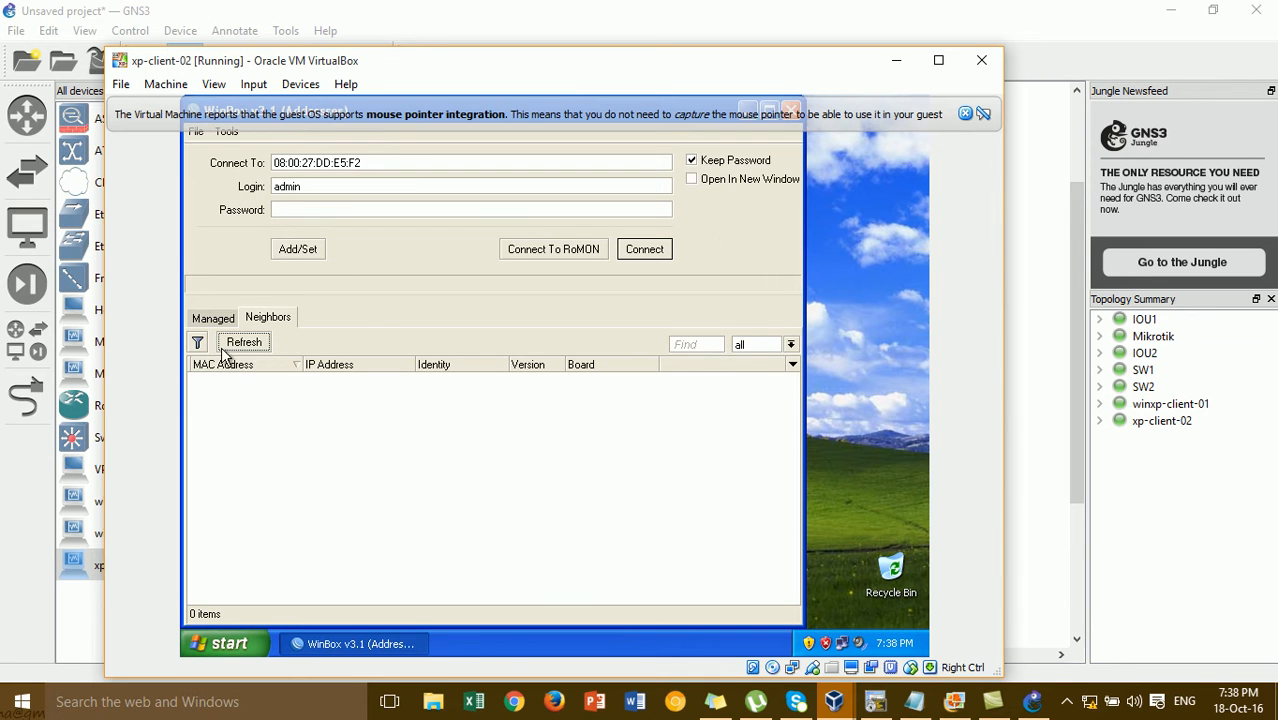
pyautogui.click(207, 321)
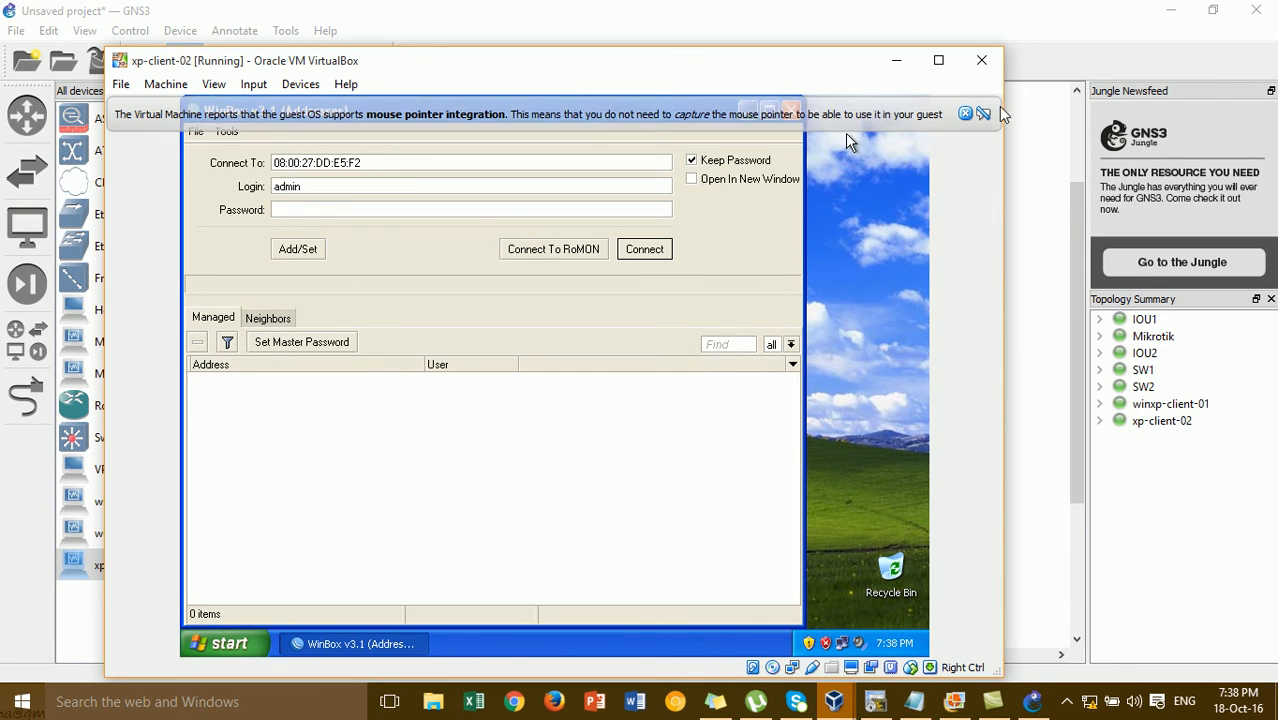
# - Dismiss the mouse integration message, restart WinBox, and check its neighbors list again for the Mikrotik router
pyautogui.click(966, 114)
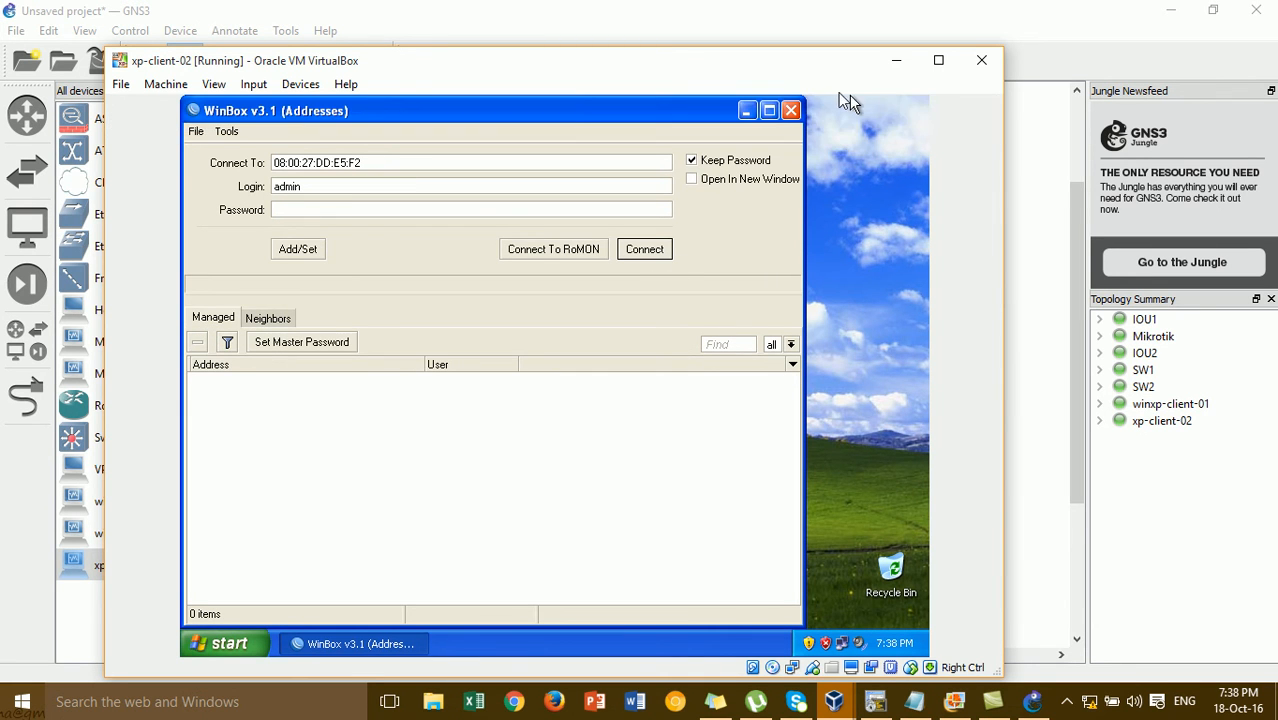
pyautogui.click(790, 110)
pyautogui.click(233, 643)
pyautogui.click(533, 349)
pyautogui.doubleClick(224, 262)
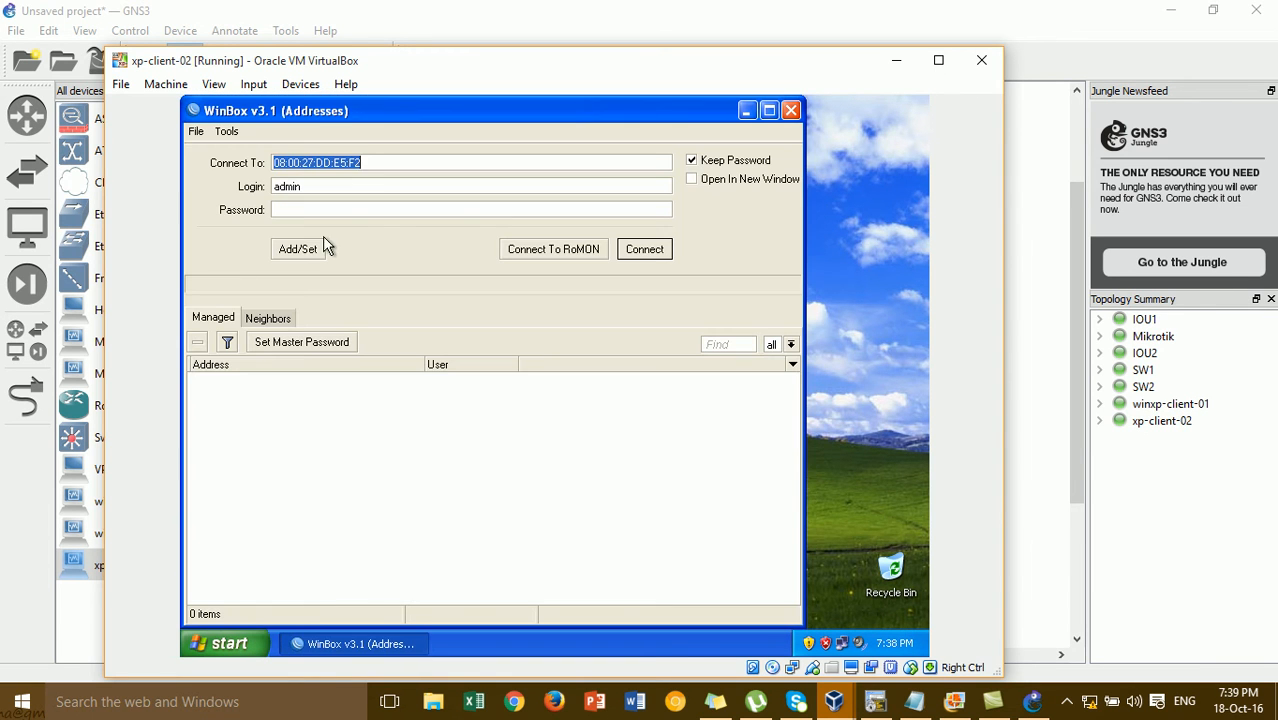
pyautogui.click(282, 318)
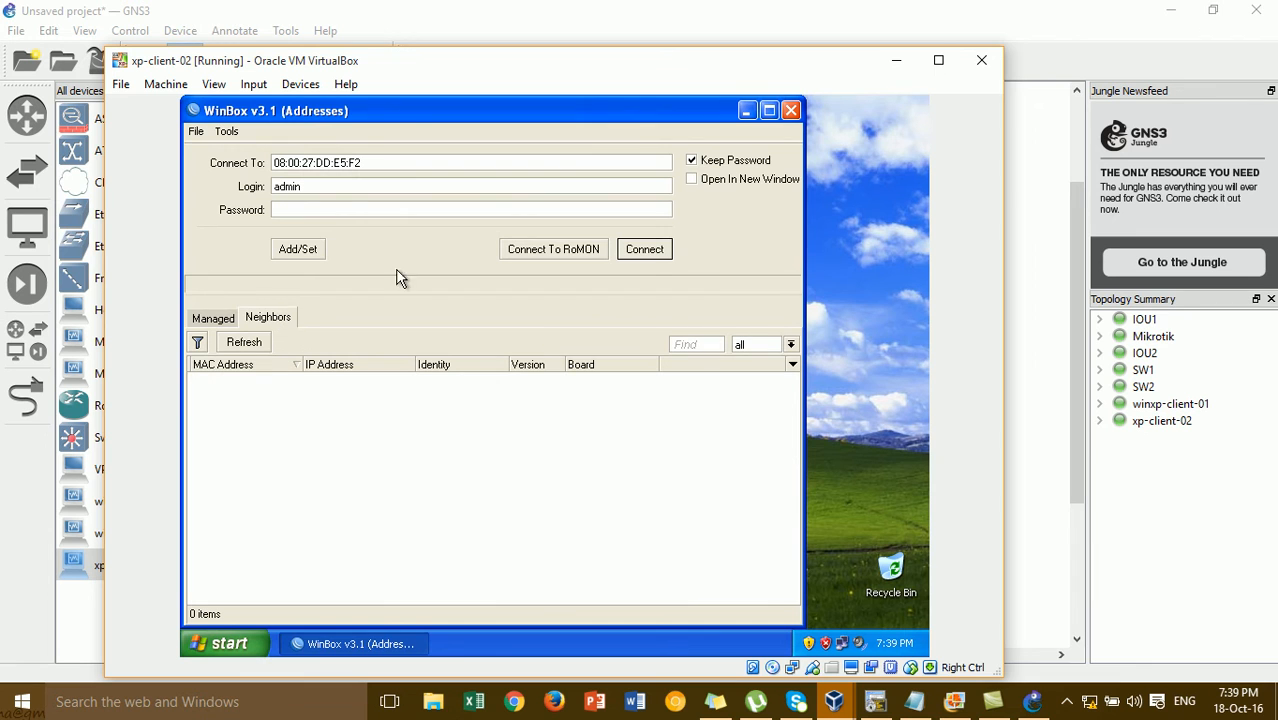
# - Check the IP address, subnet mask and default gateway of the Local Area Connection on xp-client-02
pyautogui.doubleClick(840, 645)
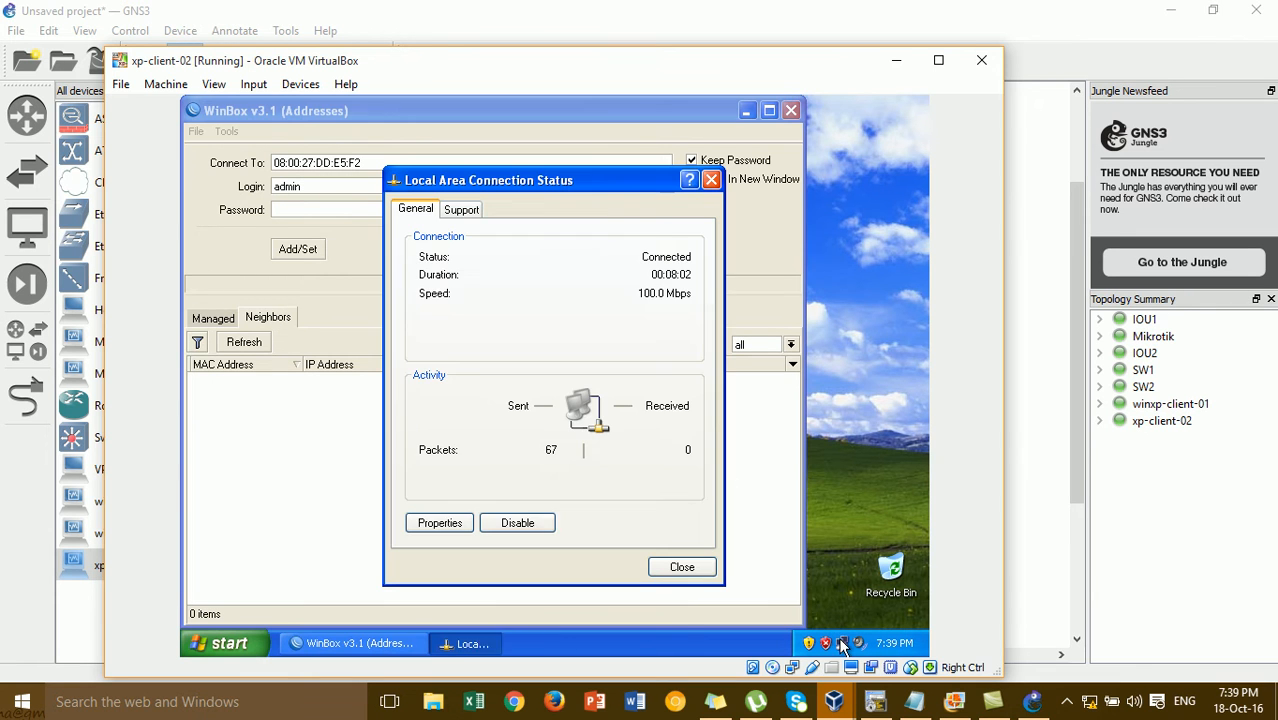
pyautogui.click(468, 218)
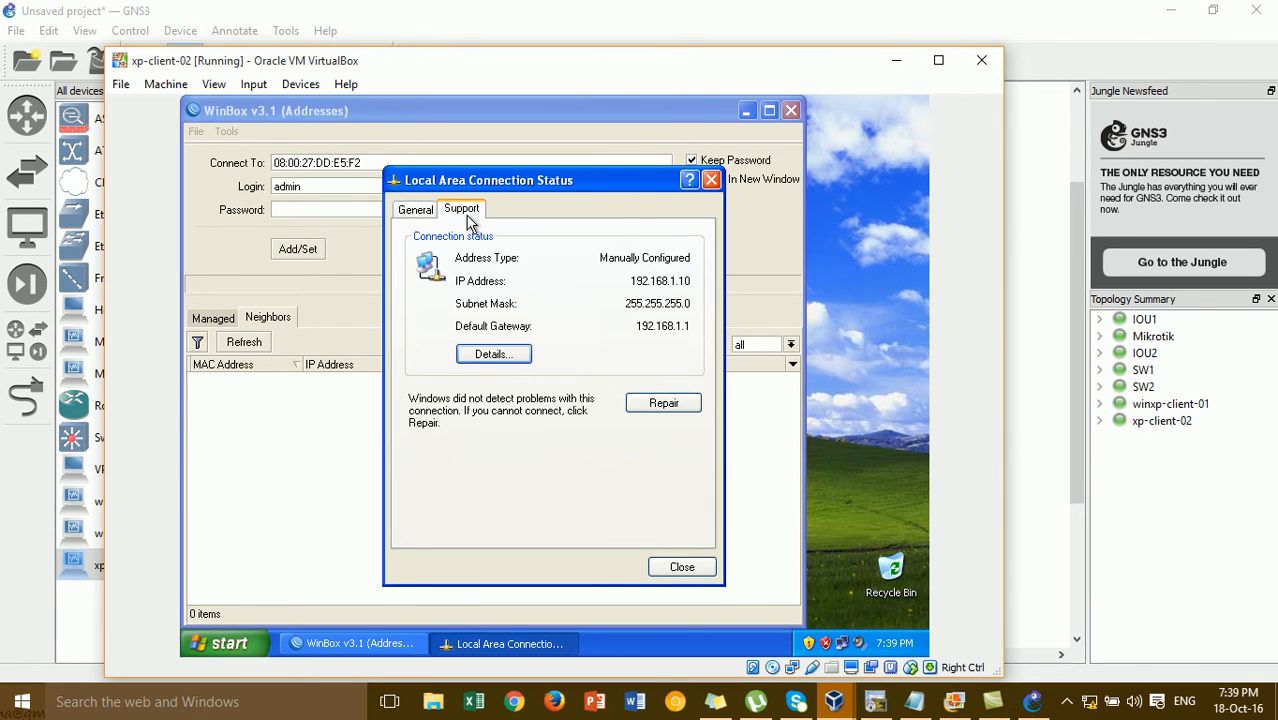
pyautogui.click(711, 180)
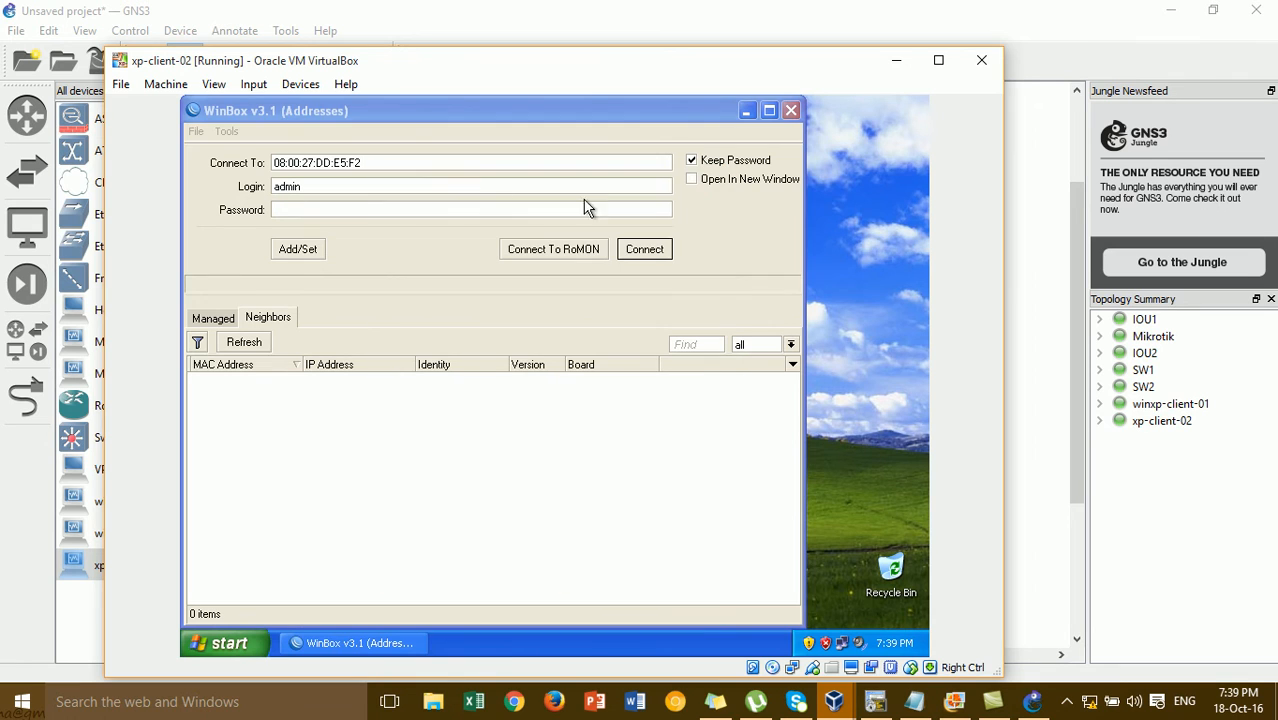
# - Try to connect WinBox to 192.168.1.1 with the admin login
pyautogui.click(455, 162)
pyautogui.write('192.168.1.1')
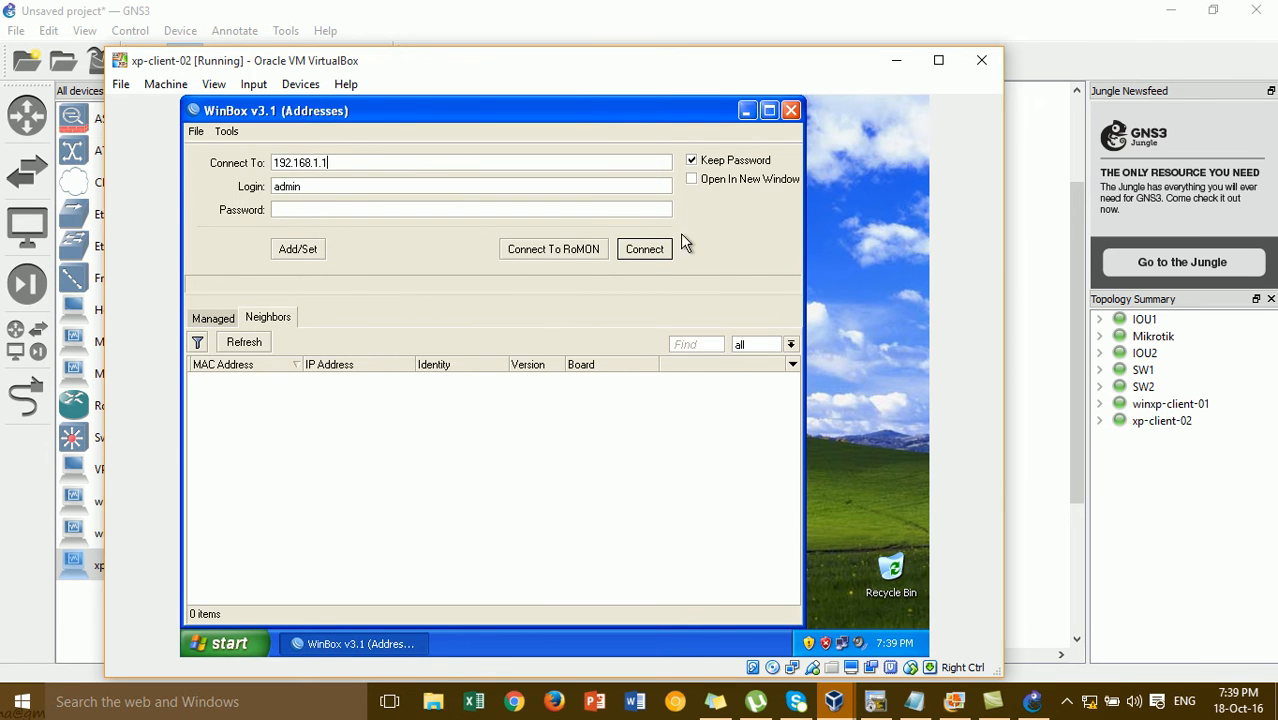
pyautogui.click(662, 251)
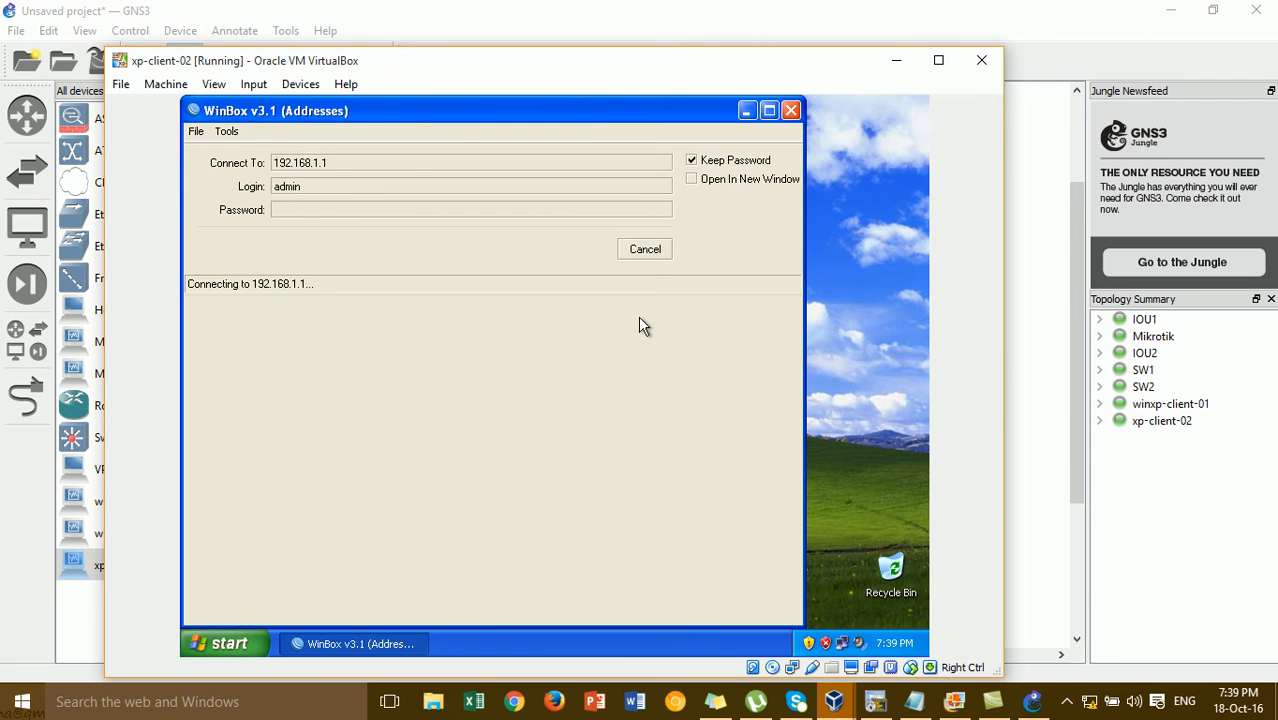
pyautogui.click(646, 252)
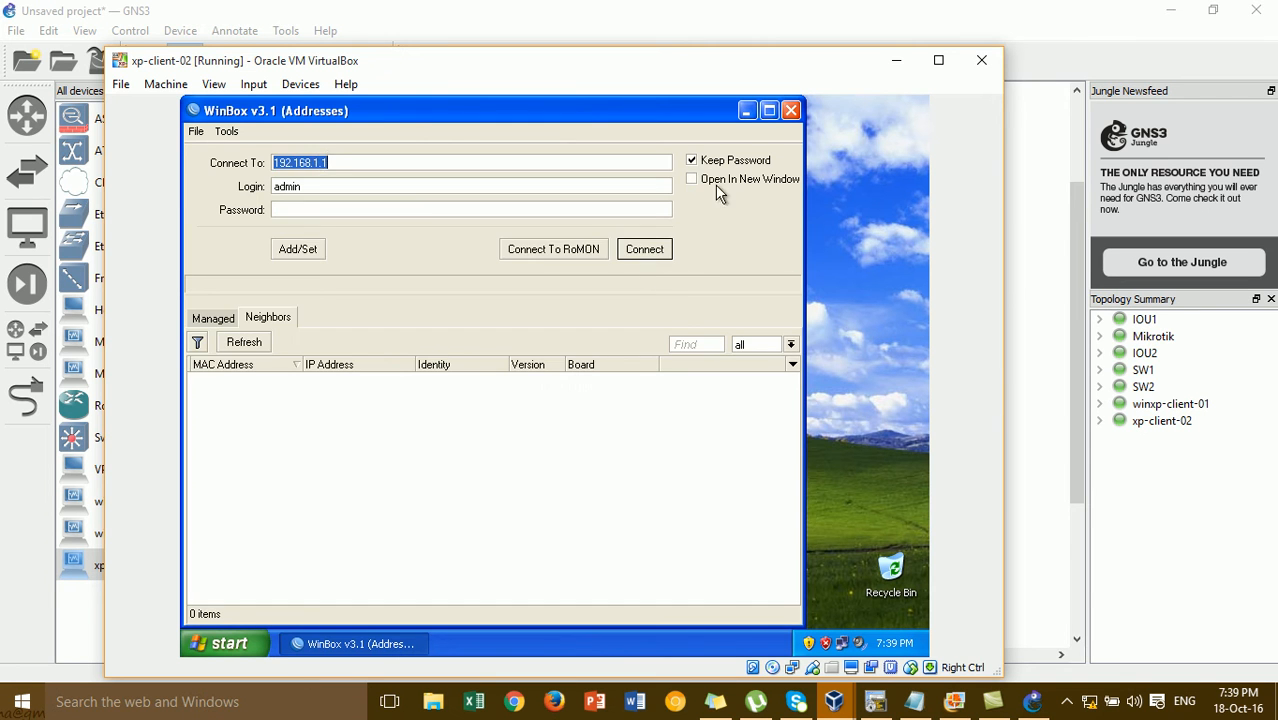
# - Close WinBox and turn off the xp-client-02 Windows XP machine
pyautogui.click(790, 111)
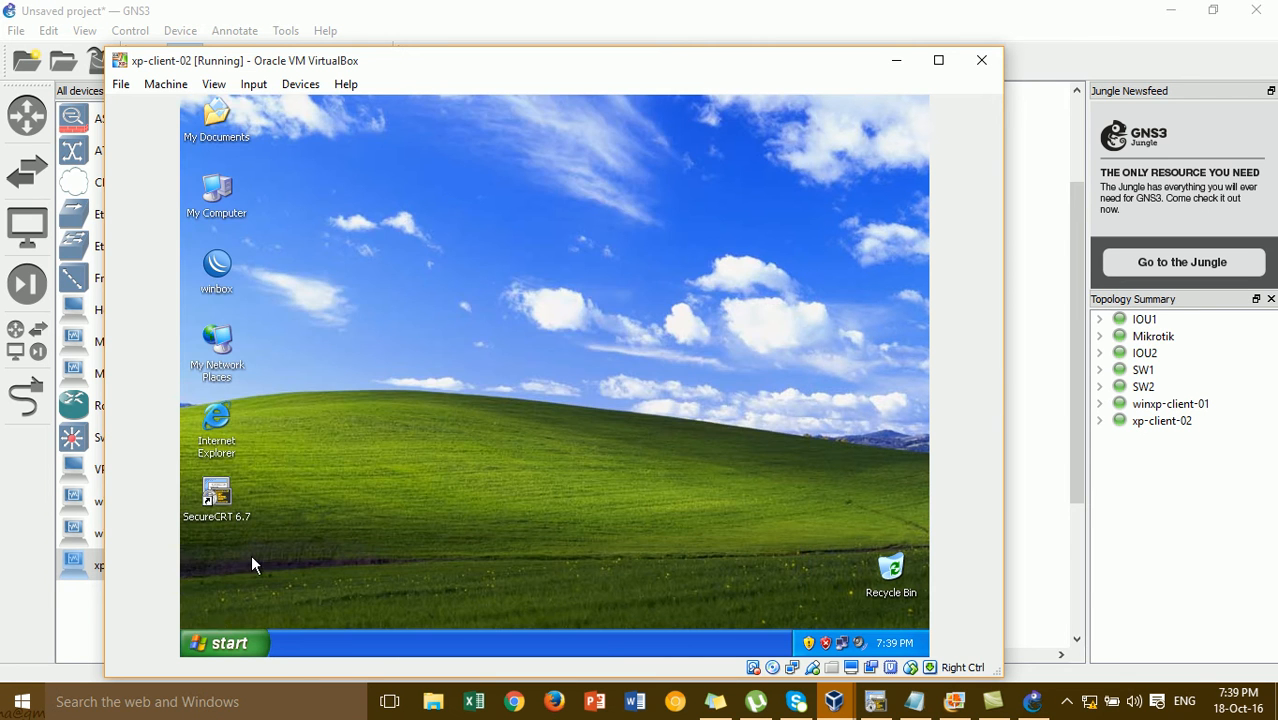
pyautogui.click(223, 643)
pyautogui.click(289, 614)
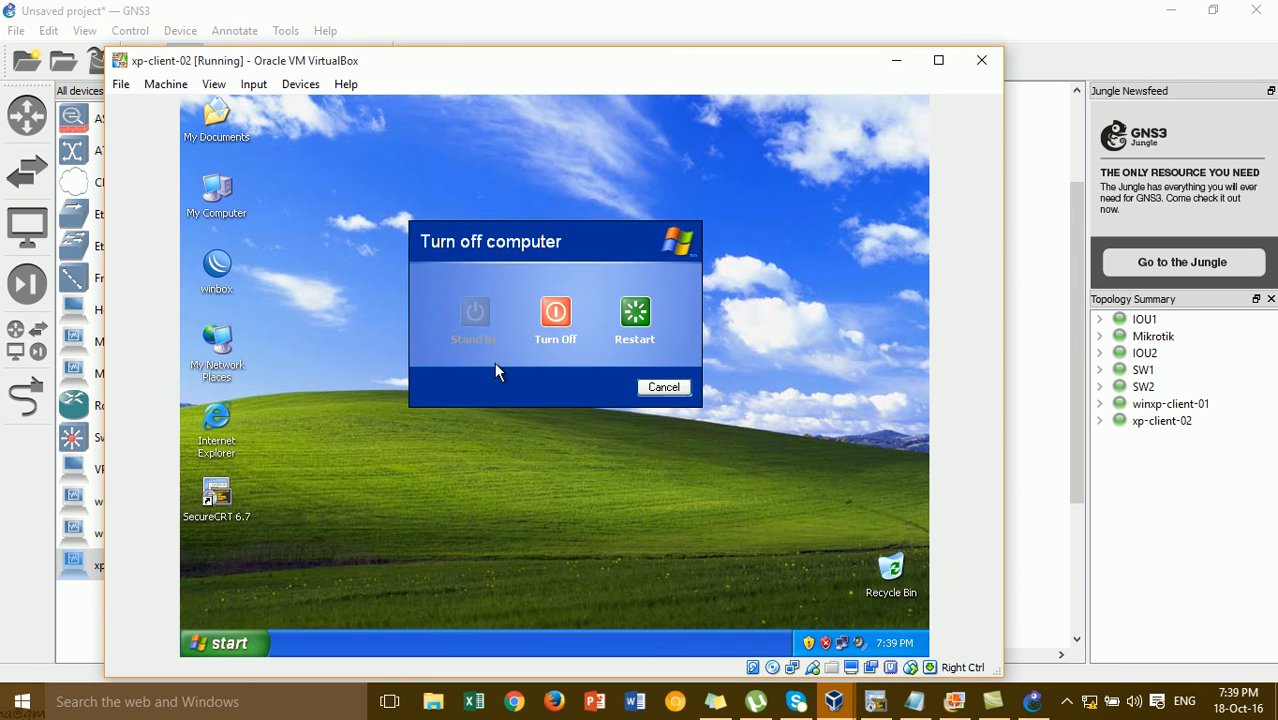
pyautogui.click(548, 326)
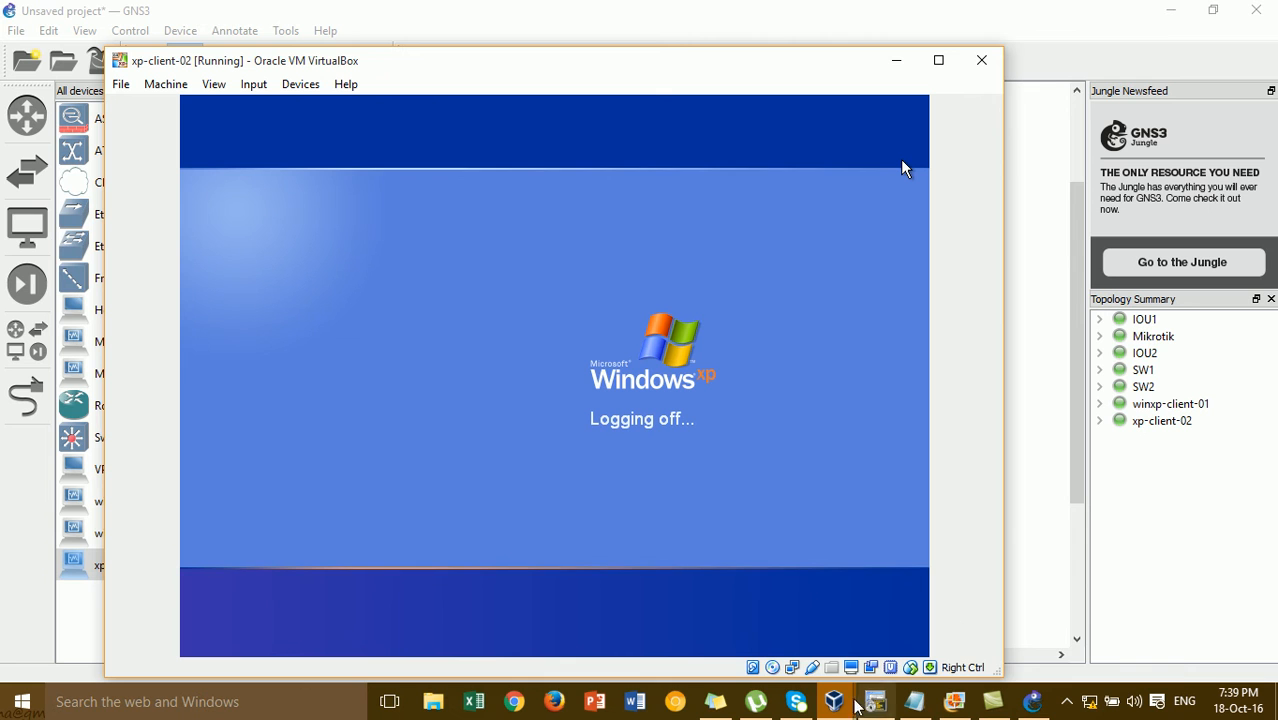
pyautogui.moveTo(838, 710)
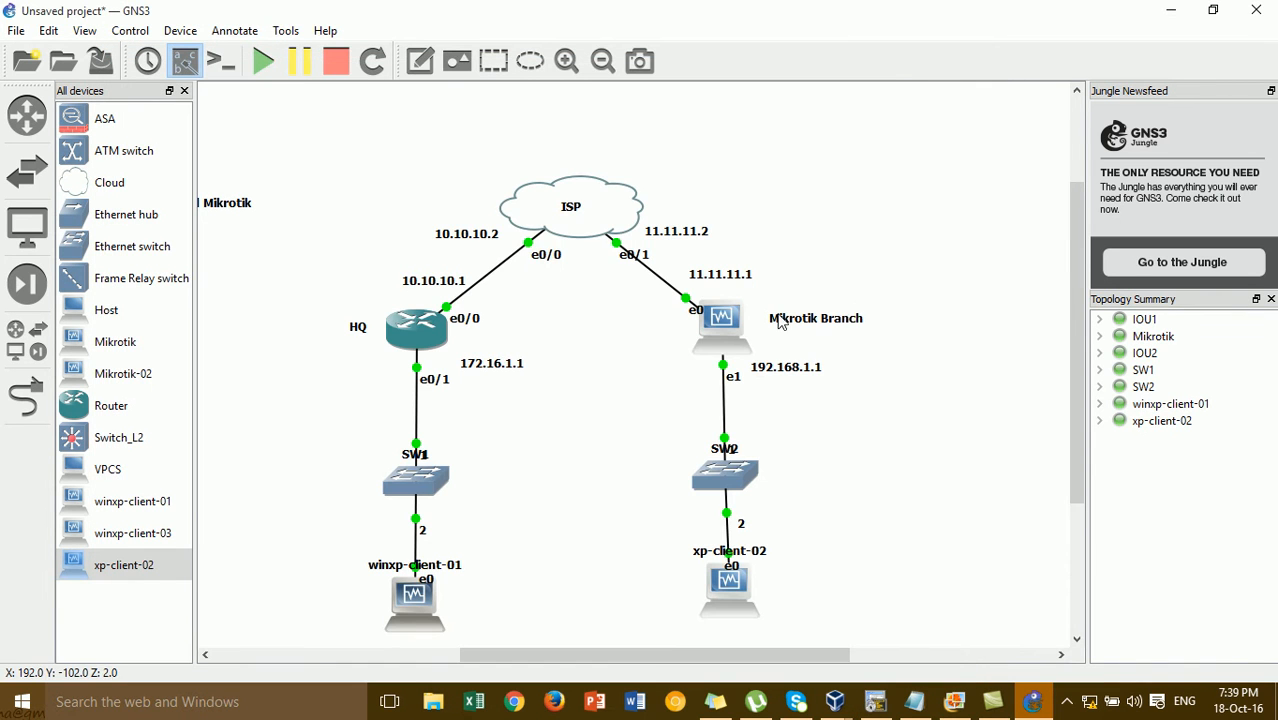
# - Permanently delete the xp-client-02 node connected to SW2 from the GNS3 topology
pyautogui.moveTo(640, 305); pyautogui.dragTo(746, 344)
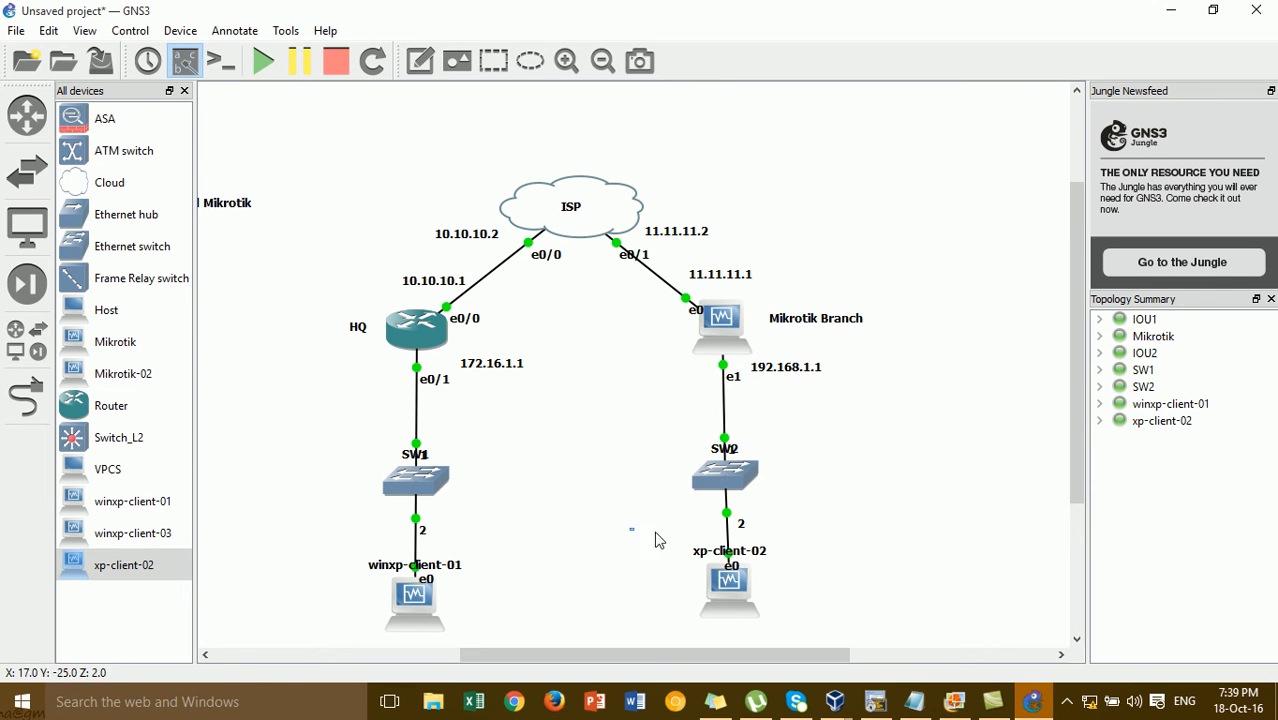
pyautogui.moveTo(657, 537); pyautogui.dragTo(872, 618)
pyautogui.press('Delete')
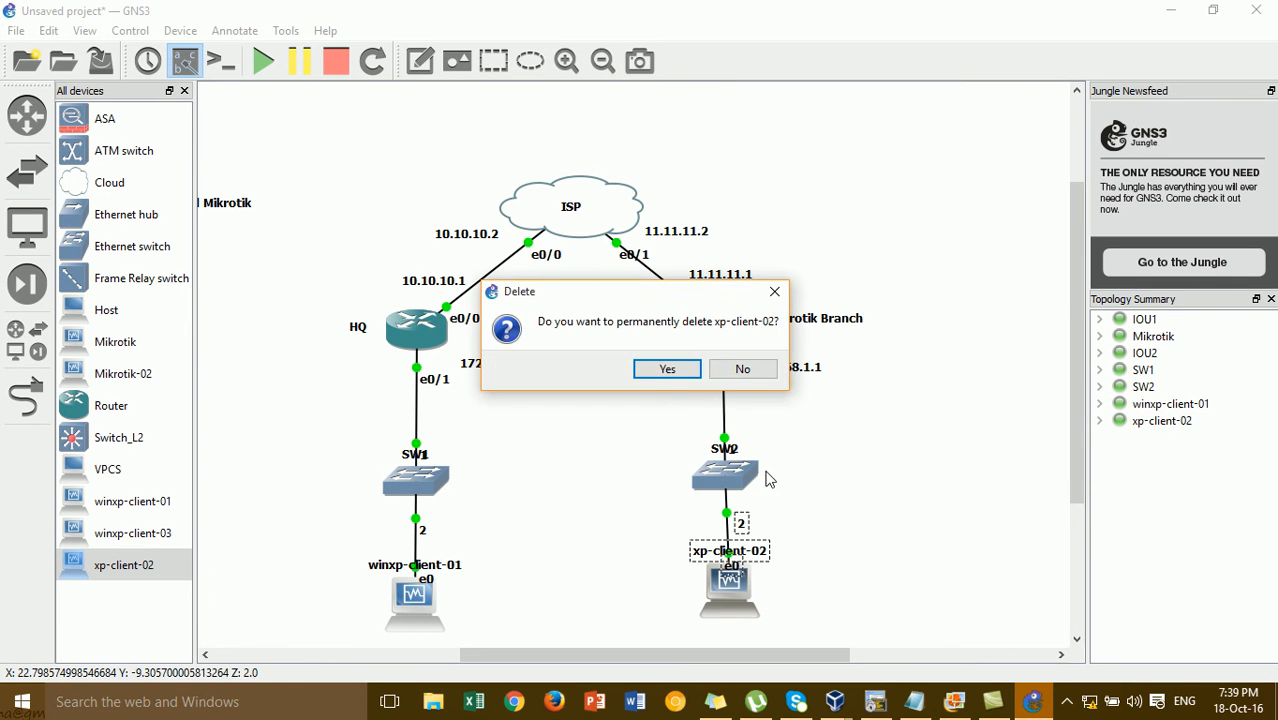
pyautogui.click(667, 369)
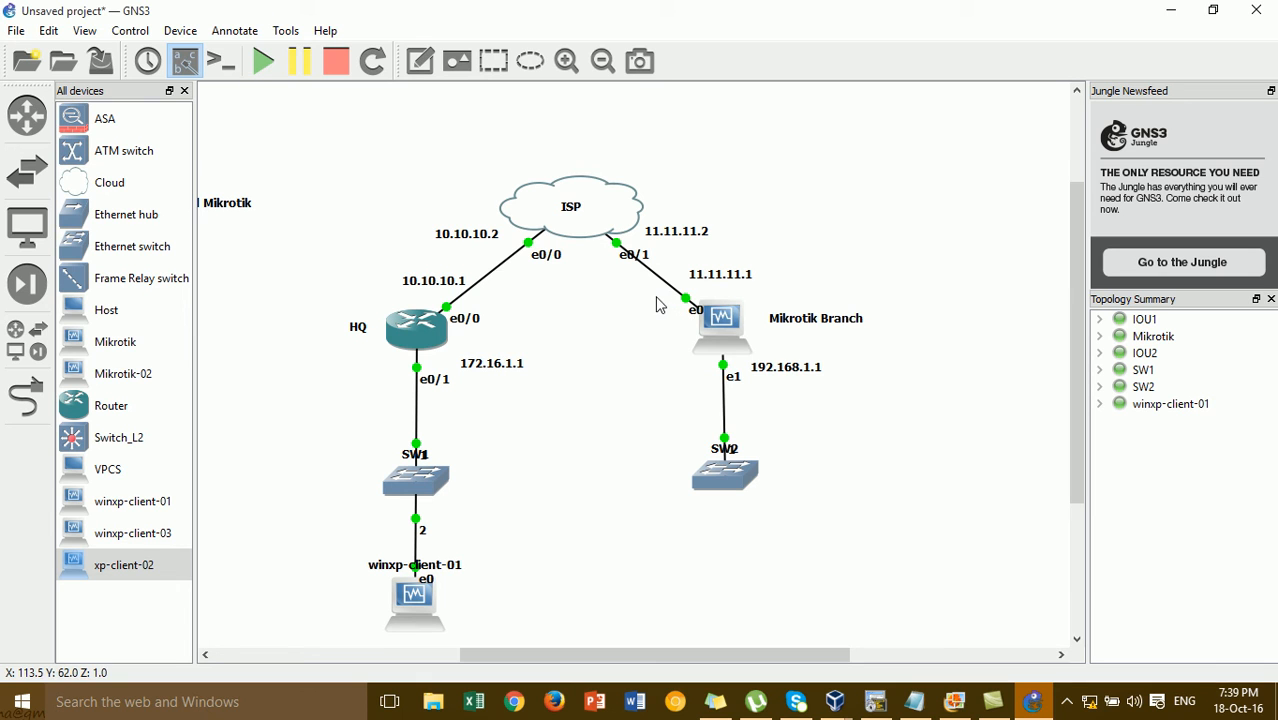
# - Permanently delete the Mikrotik node between ISP and SW2
pyautogui.moveTo(655, 306); pyautogui.dragTo(742, 342)
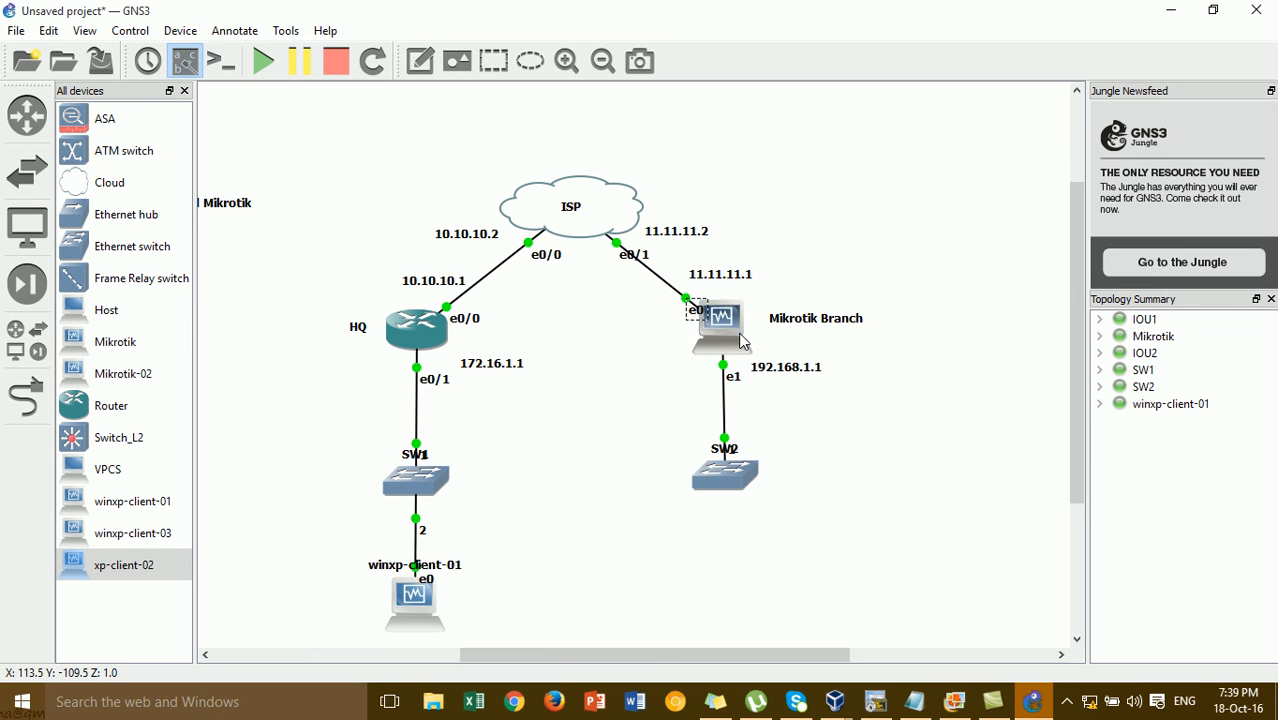
pyautogui.press('Delete')
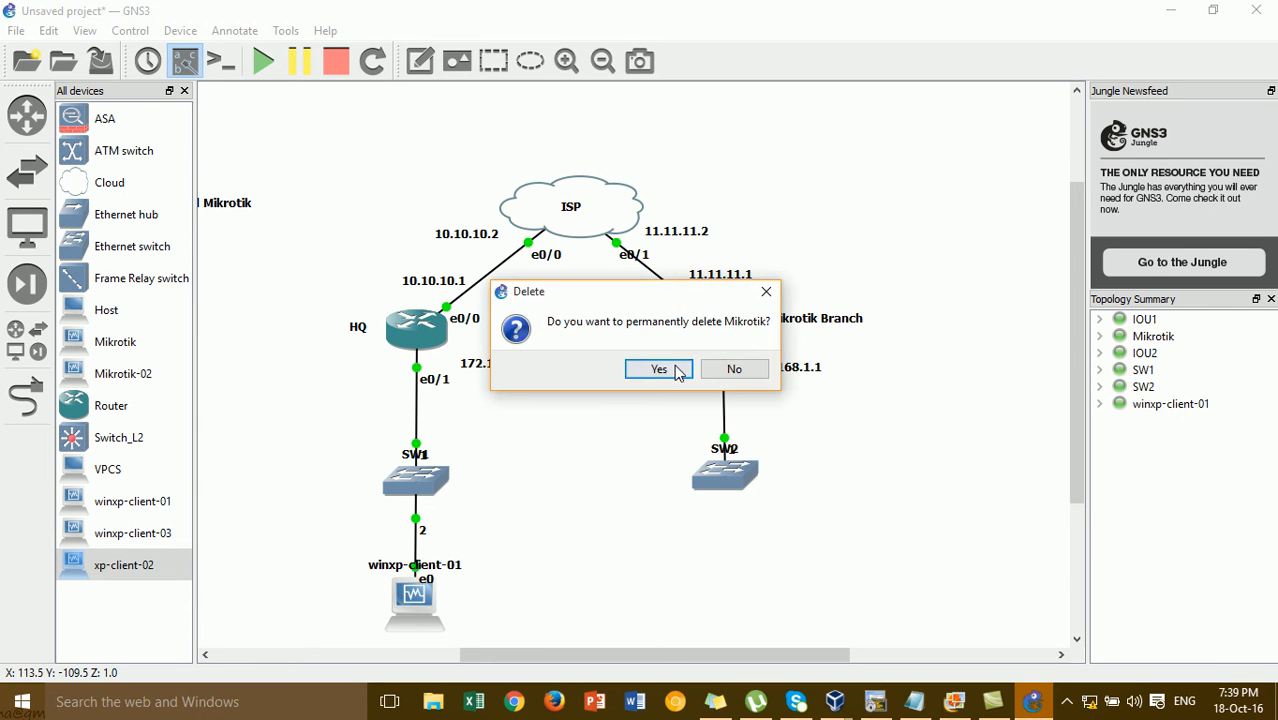
pyautogui.click(659, 369)
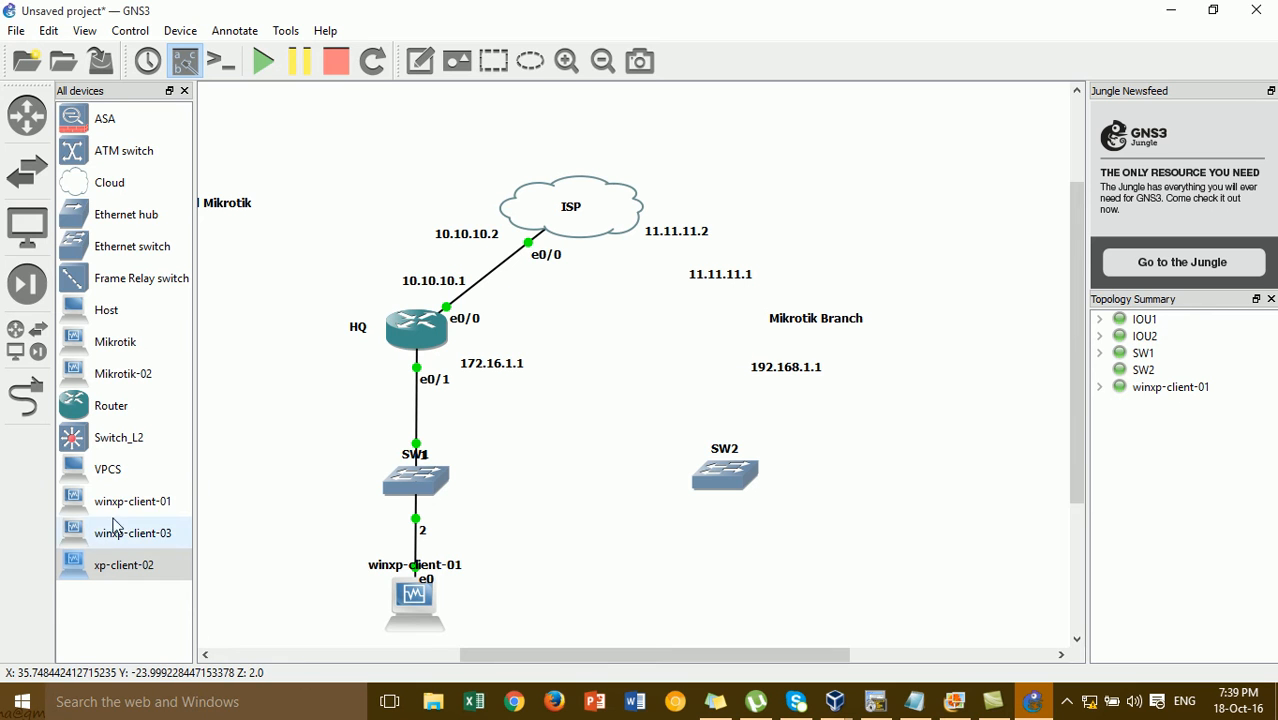
# - Add the Mikrotik-02 node beside the Mikrotik Branch label and link ISP's Ethernet0/1 to its Ethernet0
pyautogui.moveTo(106, 370); pyautogui.dragTo(721, 353)
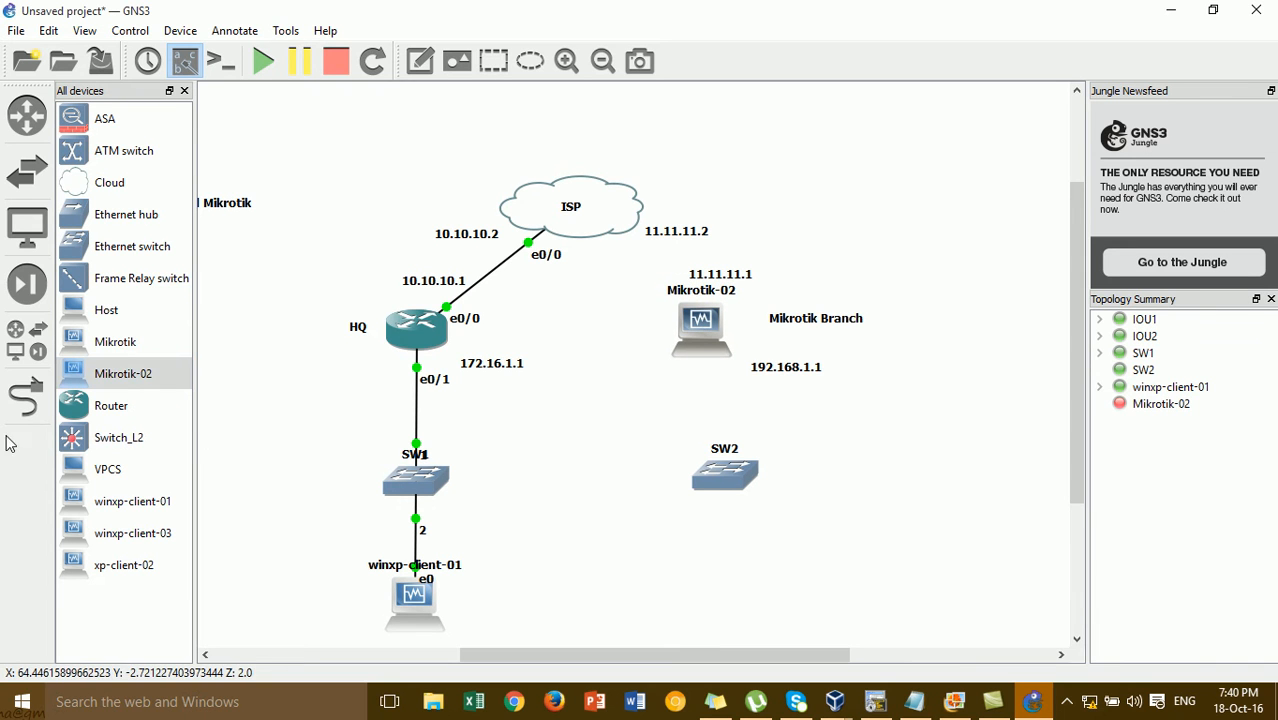
pyautogui.click(24, 397)
pyautogui.click(594, 213)
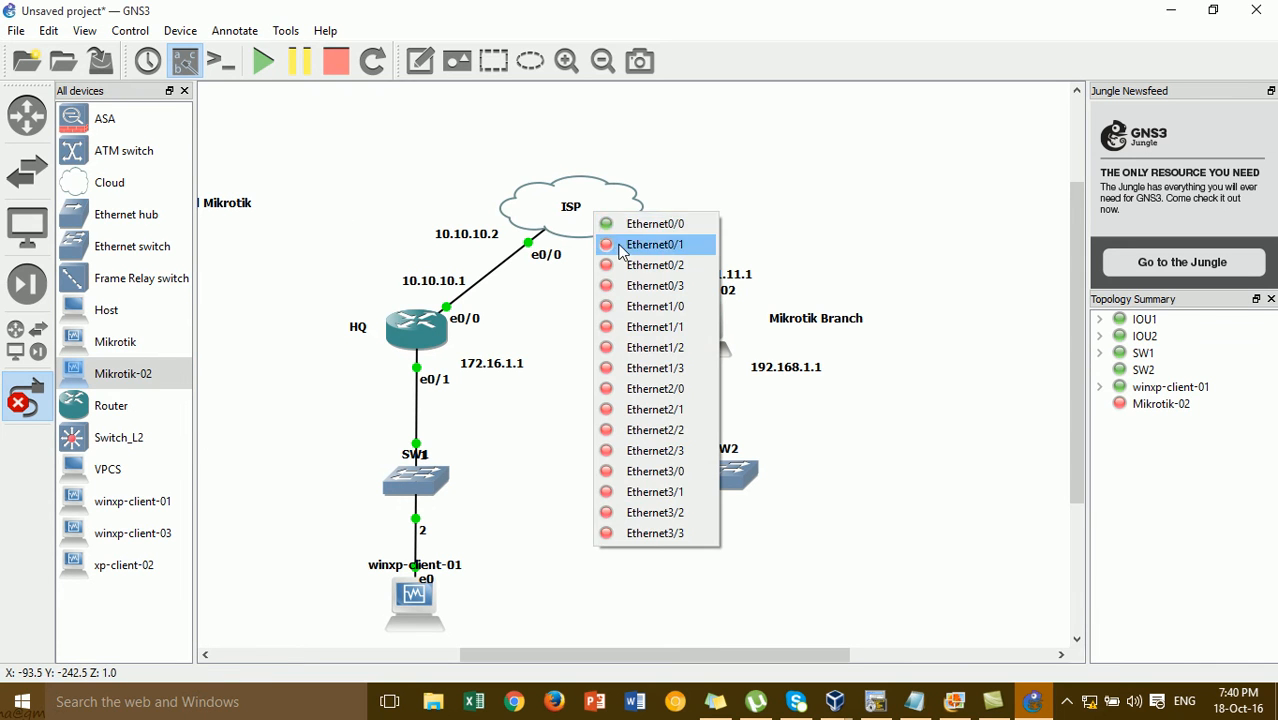
pyautogui.click(620, 245)
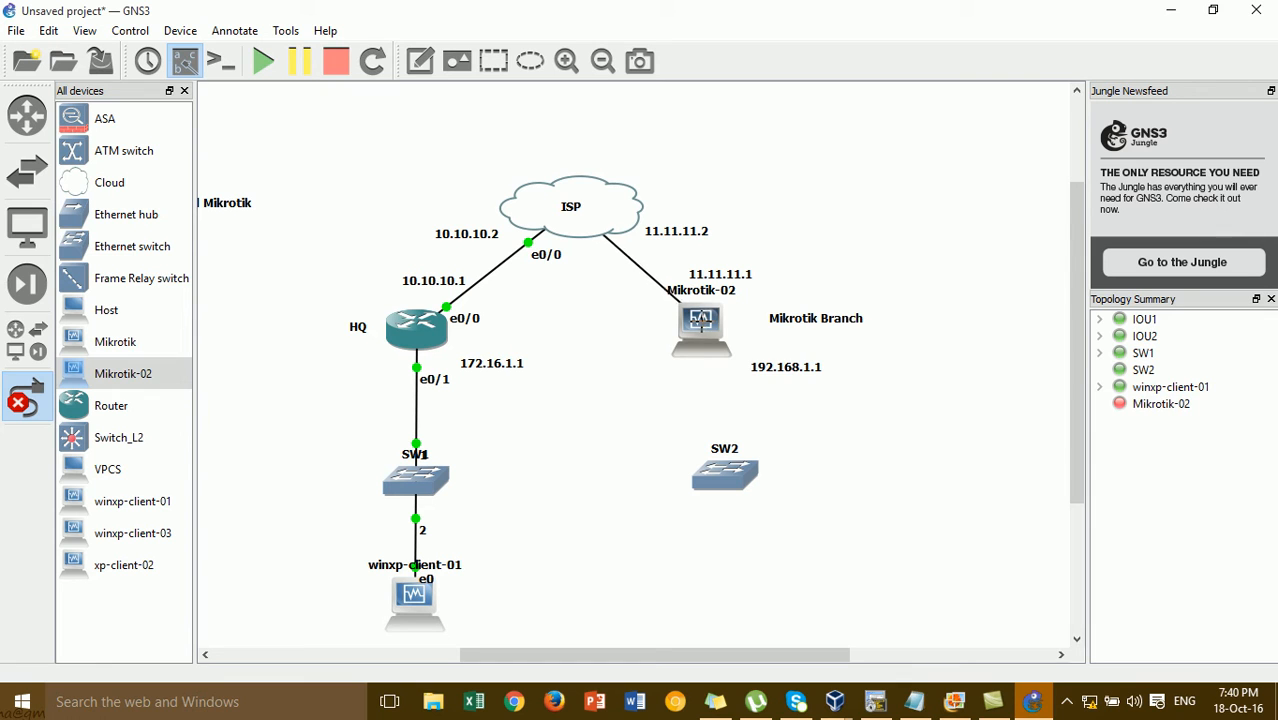
pyautogui.click(701, 320)
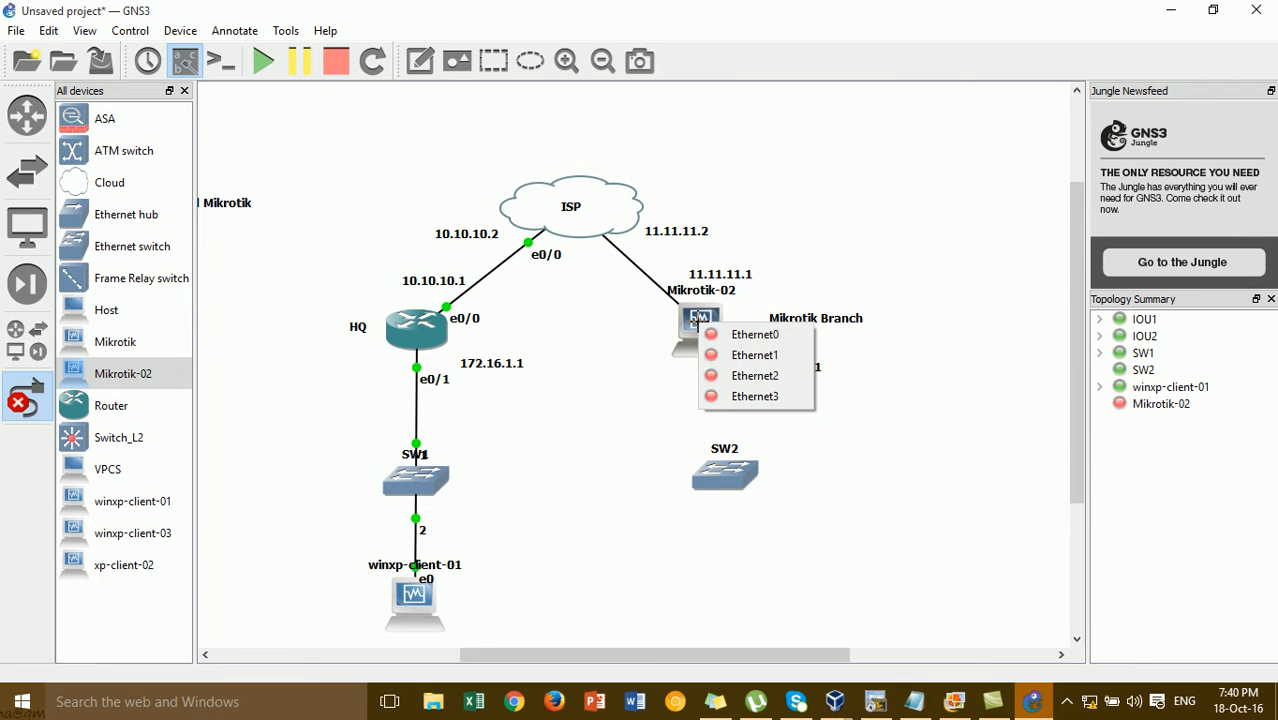
pyautogui.click(710, 340)
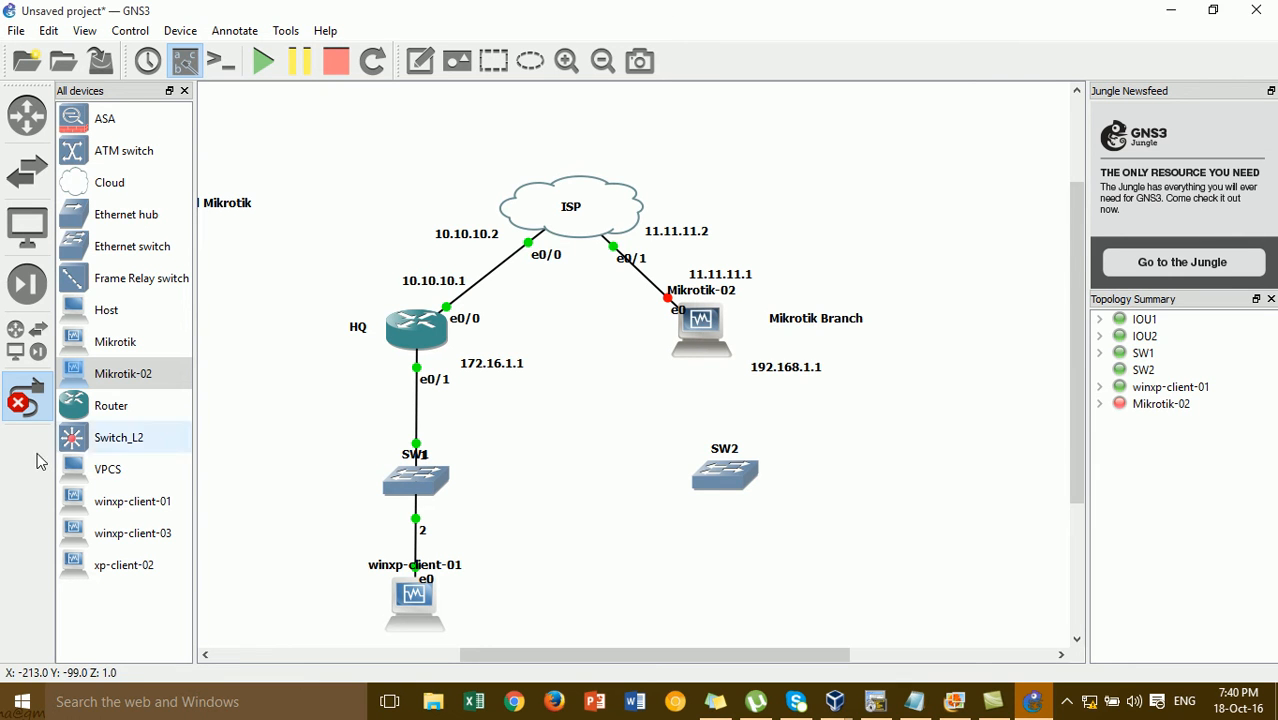
# - Link Ethernet1 of the Mikrotik-02 node to the SW2 switch
pyautogui.click(710, 325)
pyautogui.click(708, 360)
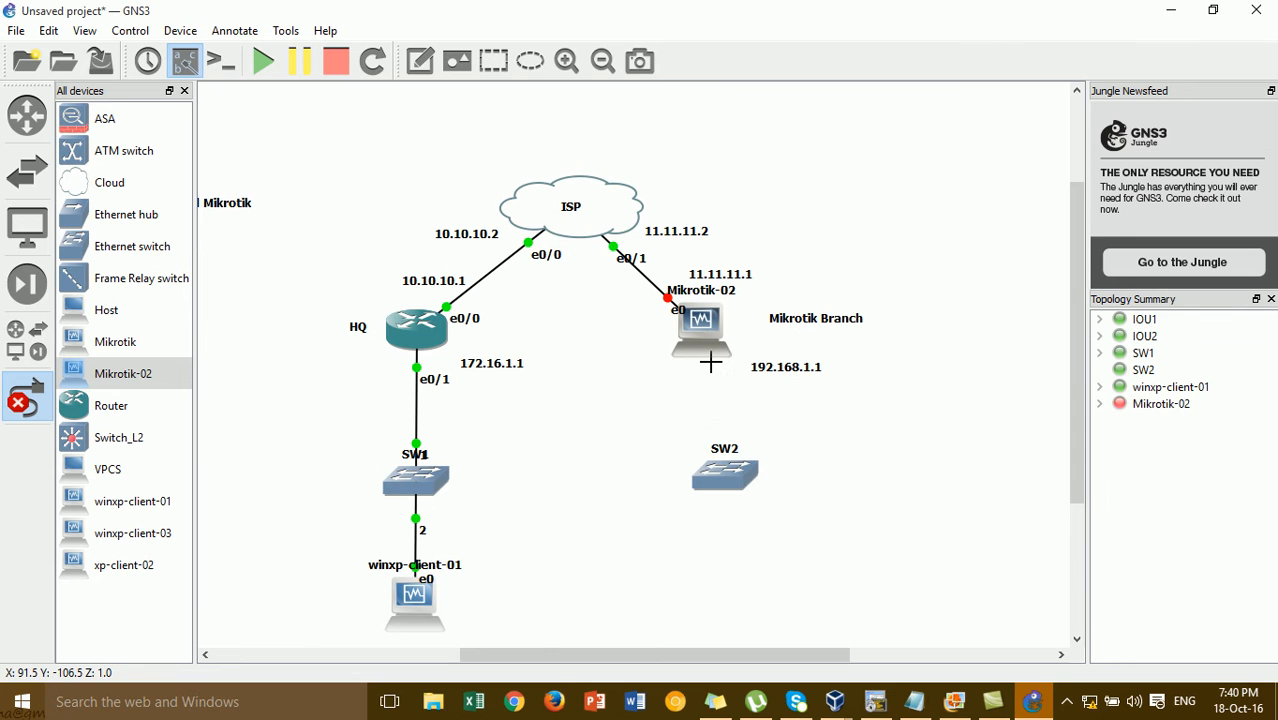
pyautogui.click(710, 465)
pyautogui.click(728, 476)
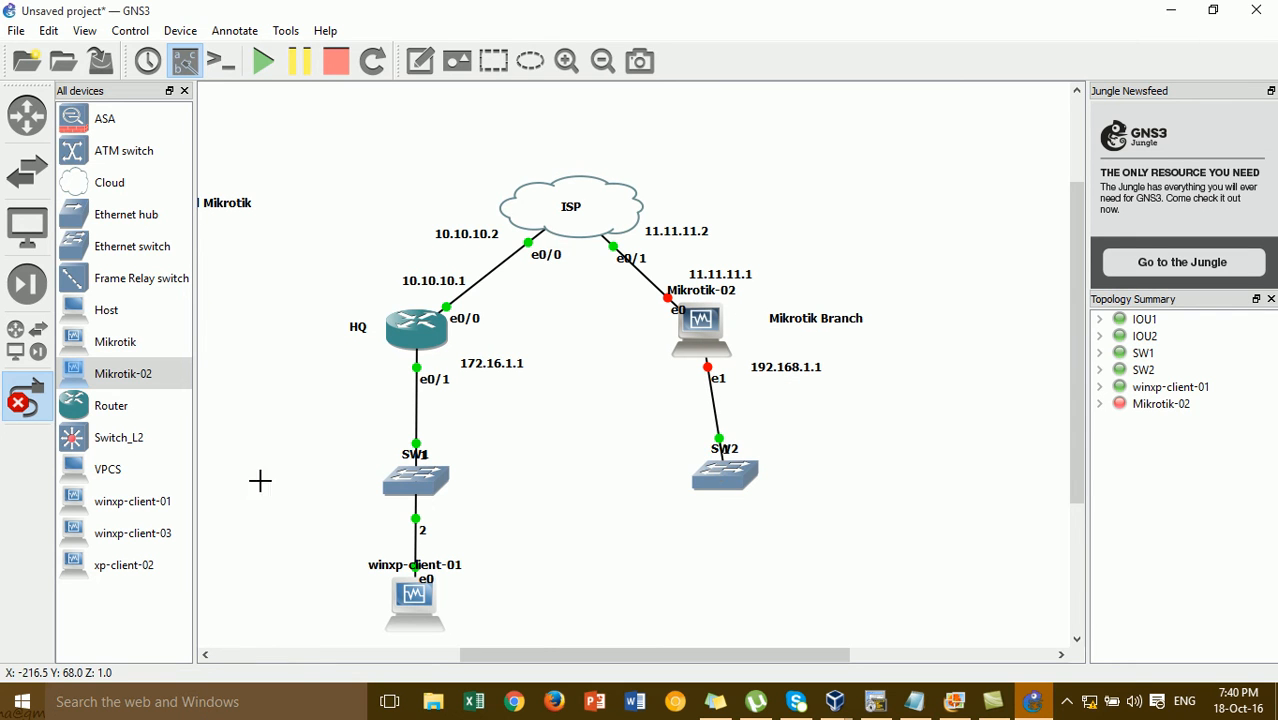
pyautogui.click(6, 413)
# - Align SW2 directly beneath the Mikrotik-02 node and move the Mikrotik-02 hostname label out of the diagram
pyautogui.moveTo(747, 479)
pyautogui.mouseDown()
pyautogui.moveTo(716, 478)
pyautogui.moveTo(739, 253)
pyautogui.moveTo(729, 500)
pyautogui.moveTo(726, 474)
pyautogui.mouseUp()
pyautogui.click(780, 479)
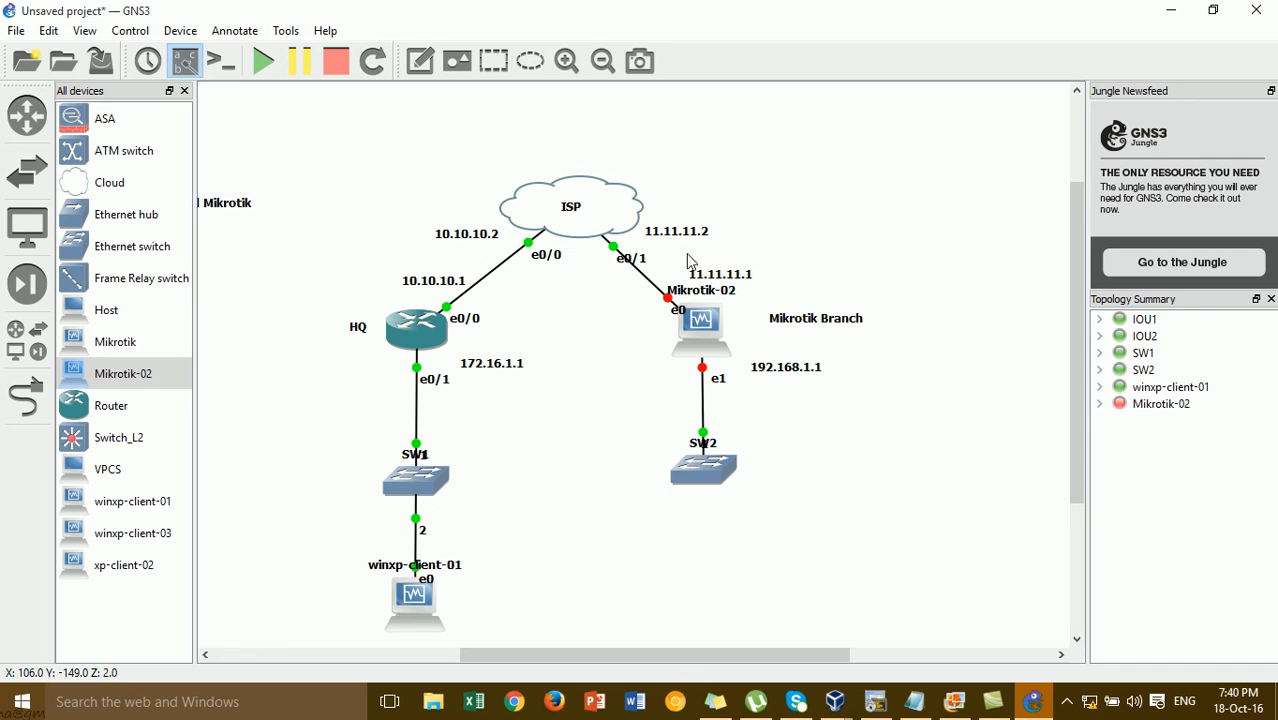
pyautogui.moveTo(699, 292); pyautogui.dragTo(1199, 219)
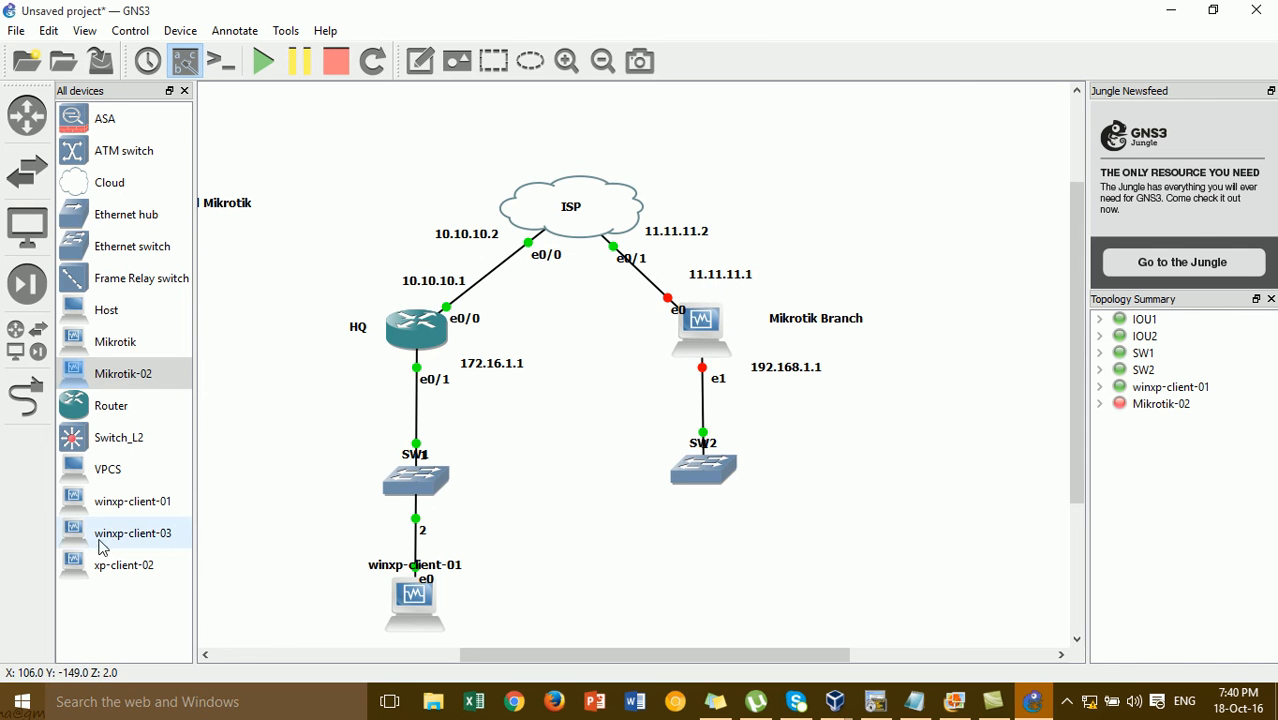
# - Try to add a second winxp-client-01 node below SW2, and place xp-client-02 there instead
pyautogui.moveTo(130, 501); pyautogui.dragTo(729, 610)
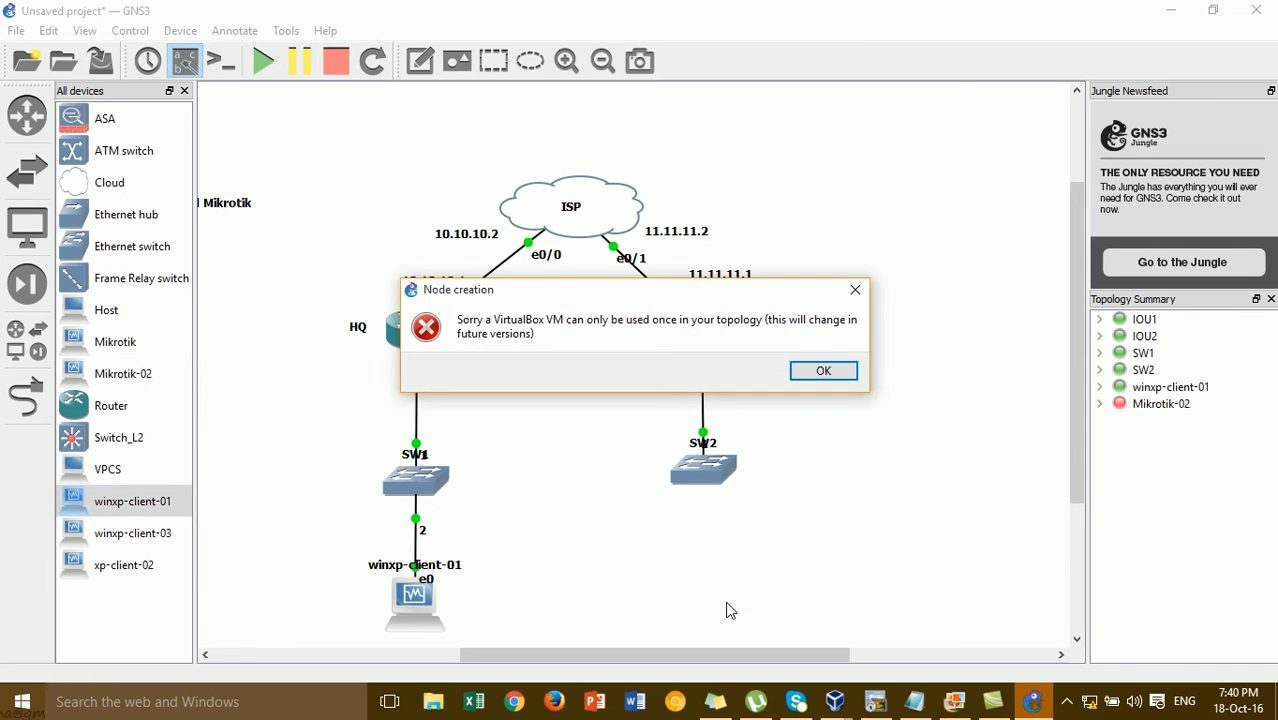
pyautogui.click(812, 374)
pyautogui.moveTo(143, 566); pyautogui.dragTo(733, 600)
# - Link Ethernet0 of xp-client-02 to port 2 of SW2 and align the client beneath the switch
pyautogui.click(26, 398)
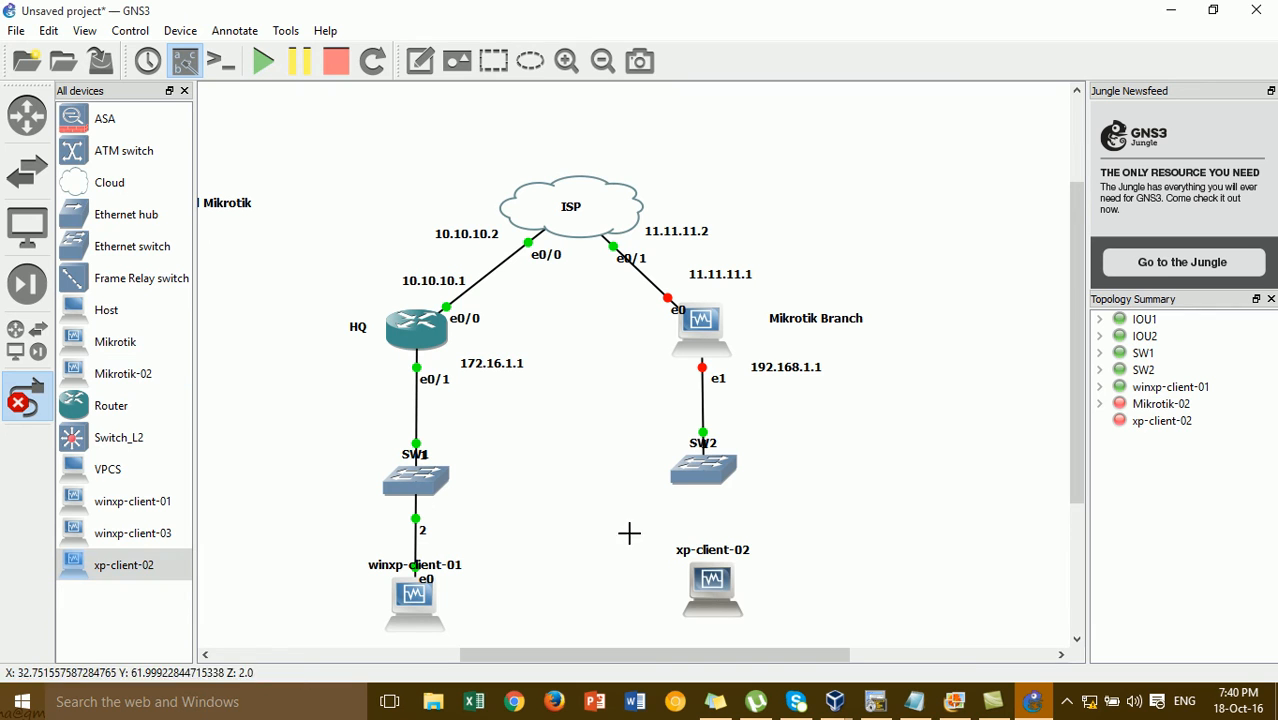
pyautogui.click(704, 603)
pyautogui.click(735, 612)
pyautogui.click(700, 490)
pyautogui.click(745, 489)
pyautogui.click(26, 398)
pyautogui.moveTo(712, 580); pyautogui.dragTo(700, 575)
# - Start the xp-client-02 node and minimize its virtual machine window
pyautogui.rightClick(700, 575)
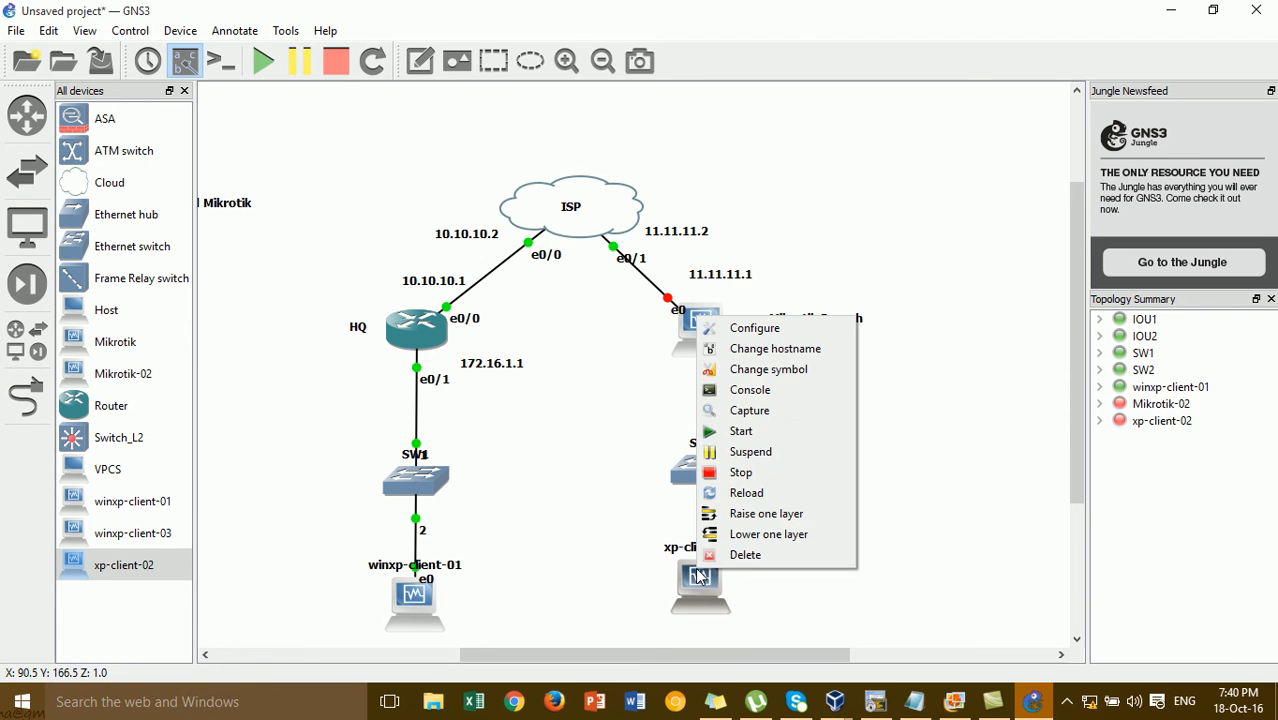
pyautogui.click(754, 429)
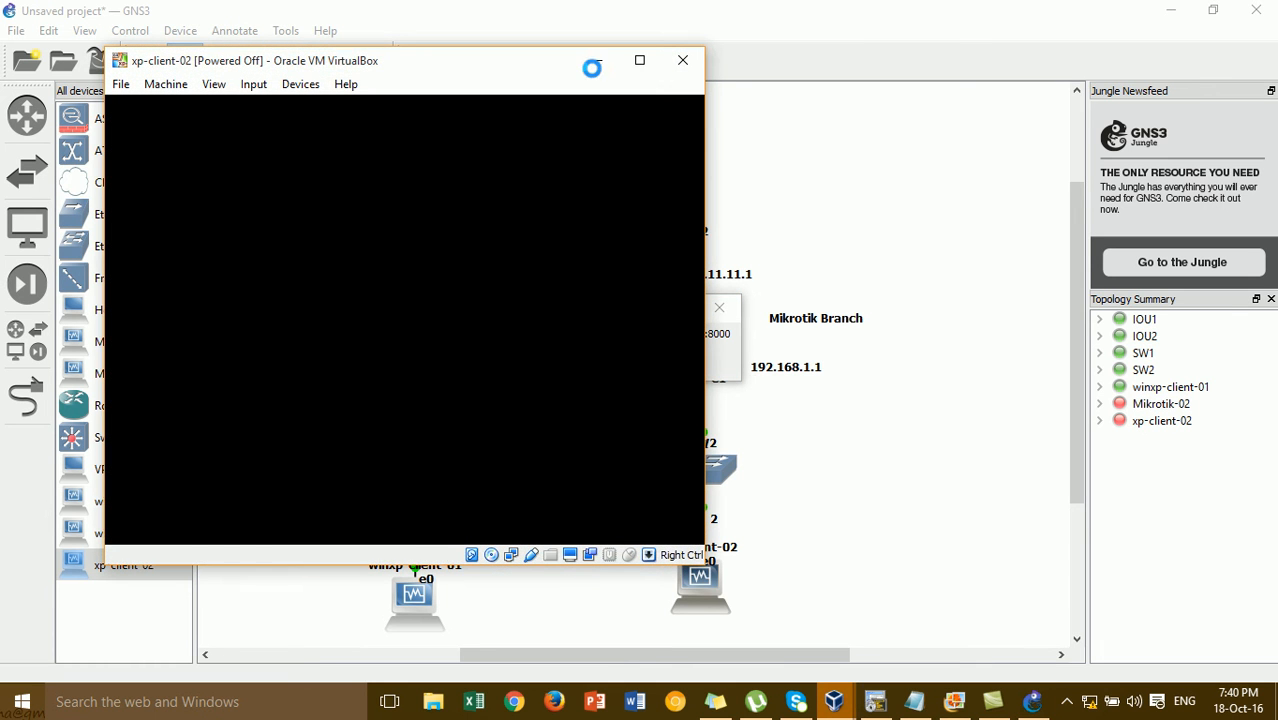
pyautogui.click(601, 61)
# - Add a 172.16.1.10 text label beside the winxp-client-01 node
pyautogui.click(421, 61)
pyautogui.click(455, 590)
pyautogui.write('172.16.1.10')
pyautogui.click(612, 434)
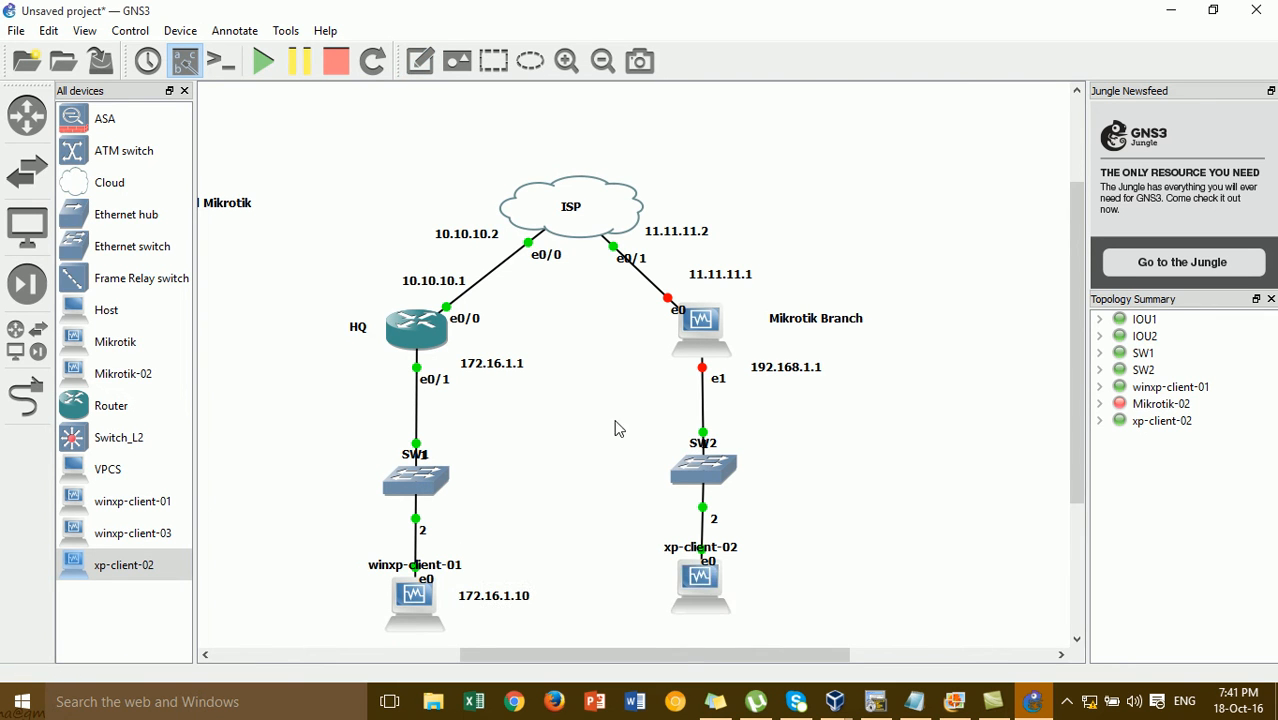
# - Start the Mikrotik-02 node and minimize its virtual machine window
pyautogui.rightClick(699, 336)
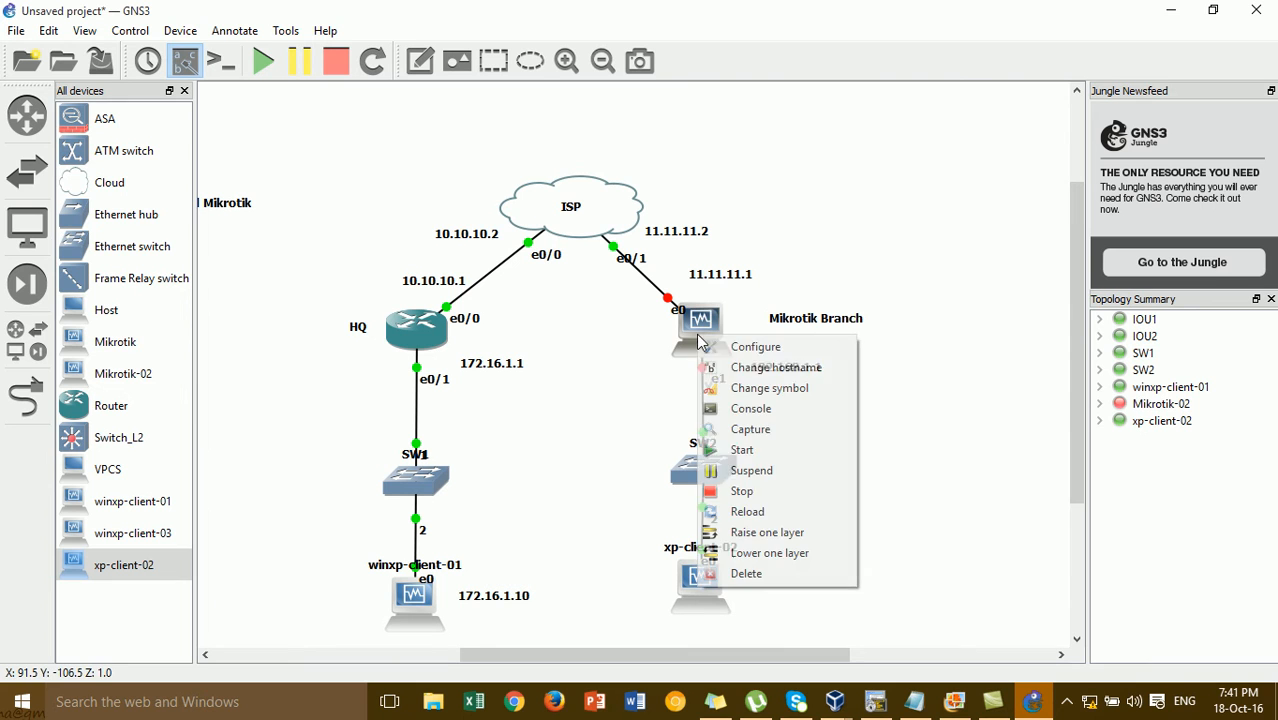
pyautogui.click(754, 449)
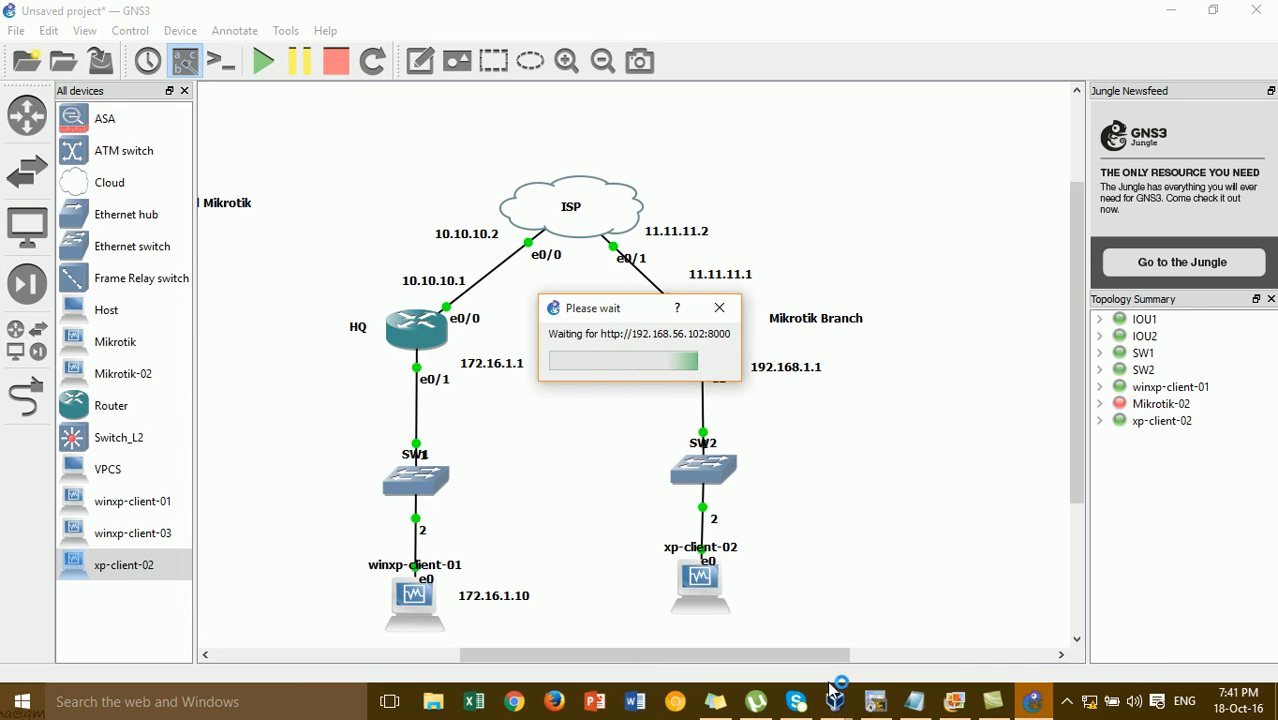
pyautogui.moveTo(836, 706)
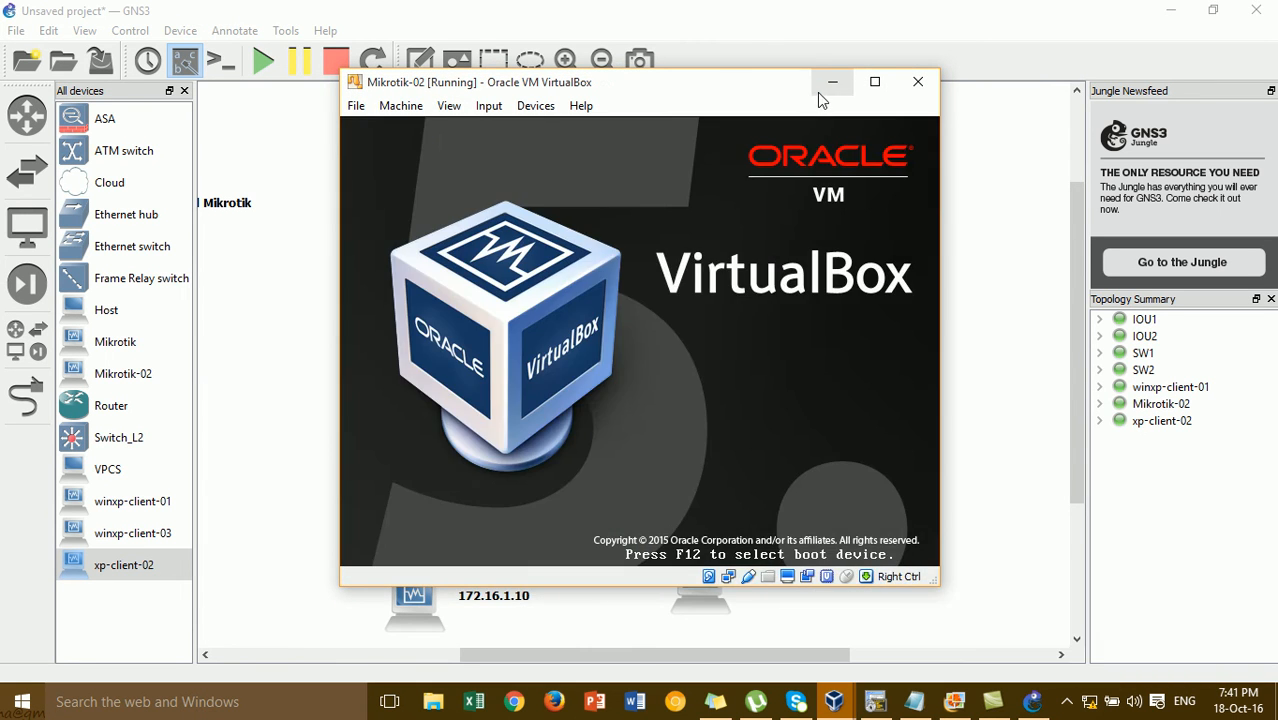
pyautogui.click(826, 88)
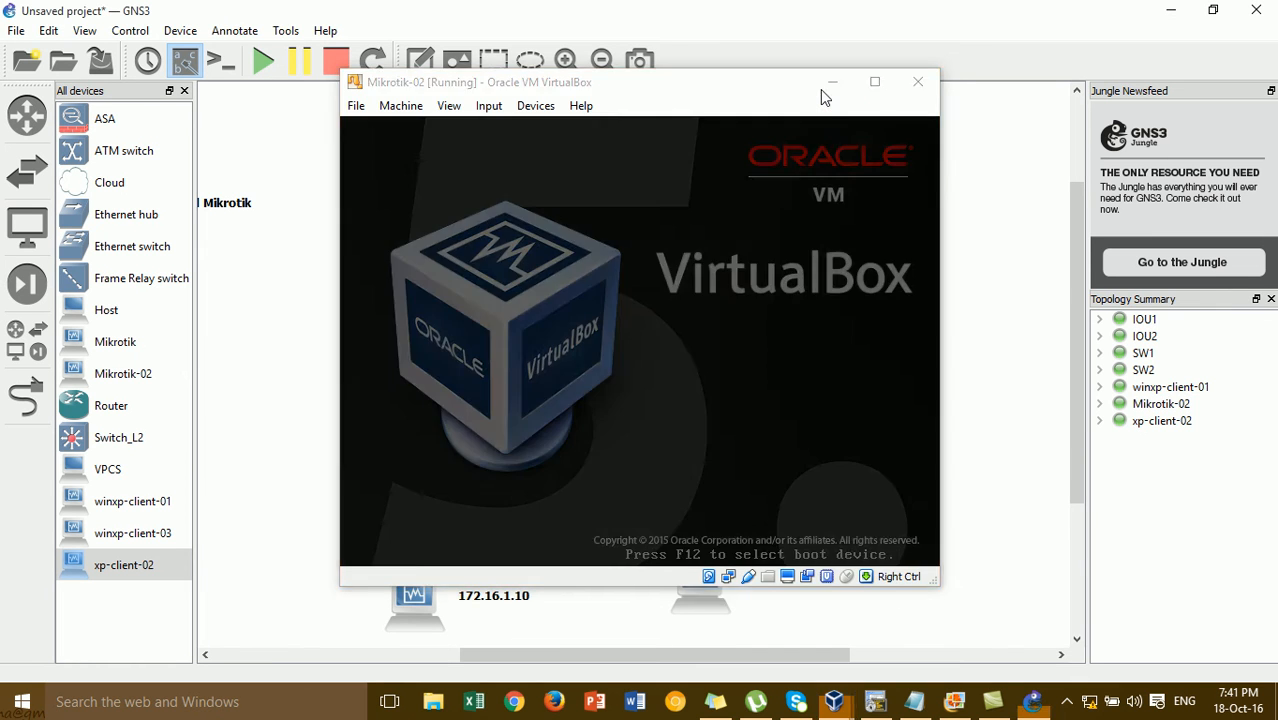
# - Realign xp-client-02 beneath SW2 and add a 192.168.1.10 text label beside it
pyautogui.moveTo(712, 573); pyautogui.dragTo(706, 588)
pyautogui.moveTo(706, 580); pyautogui.dragTo(703, 580)
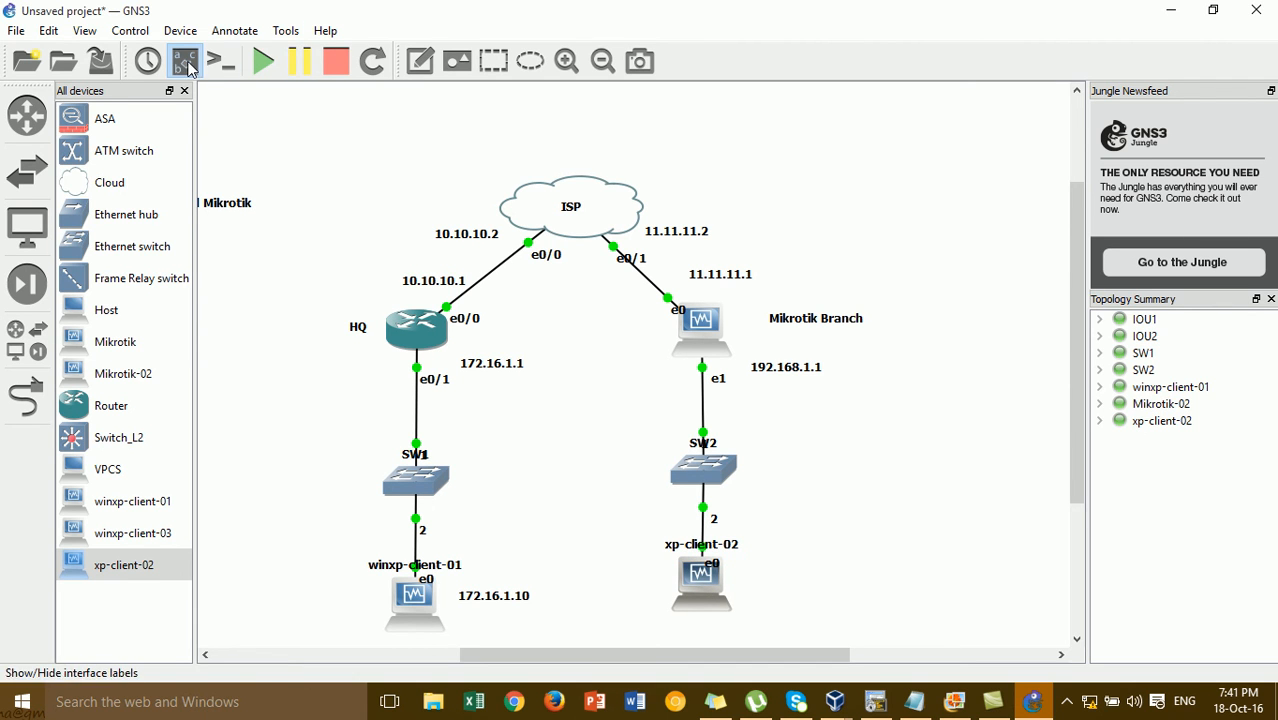
pyautogui.click(427, 63)
pyautogui.click(748, 570)
pyautogui.write('192.168.1.')
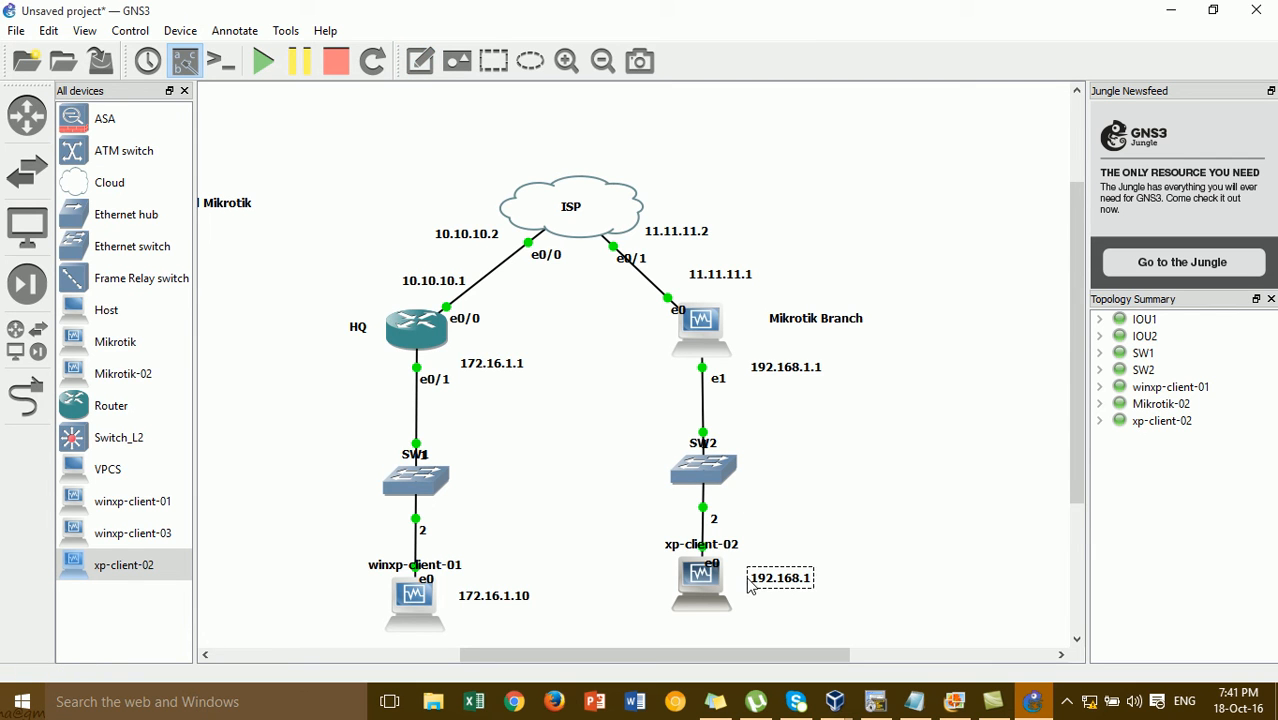
pyautogui.write('10')
pyautogui.click(900, 450)
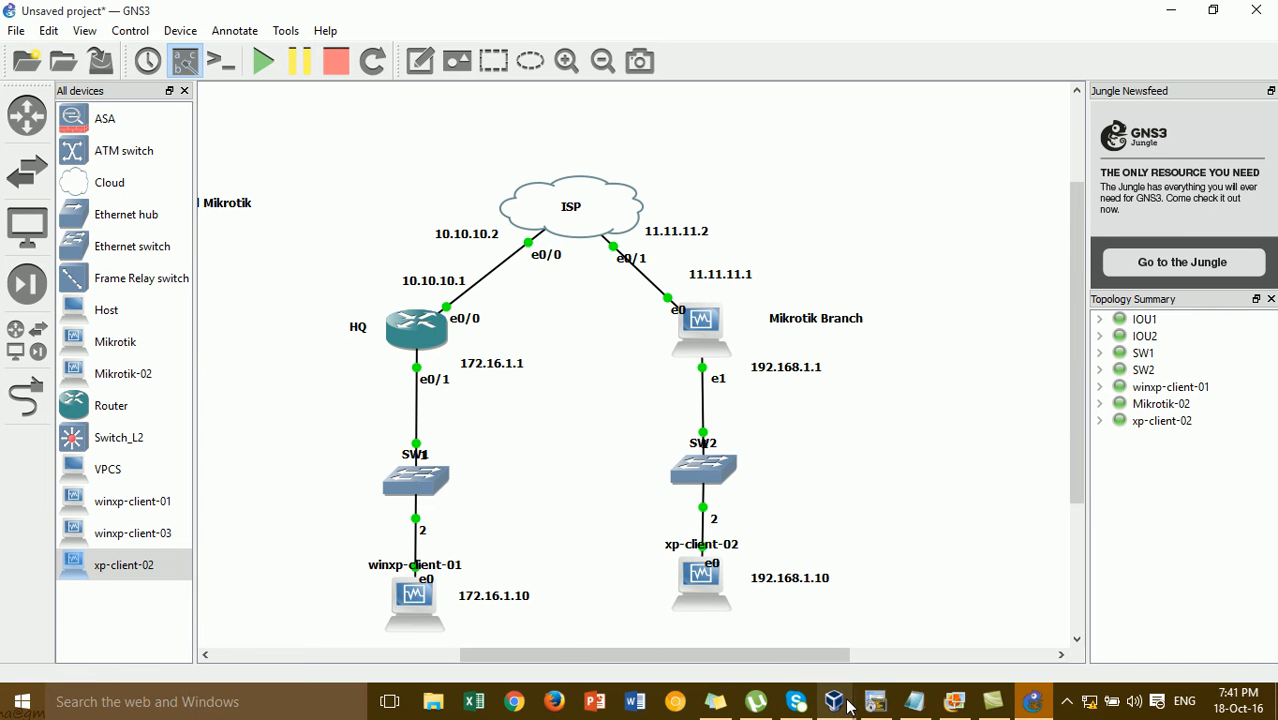
# - Switch to the xp-client-02 virtual machine in VirtualBox, then narrow and reposition its window so the branch topology stays in view
pyautogui.moveTo(848, 706)
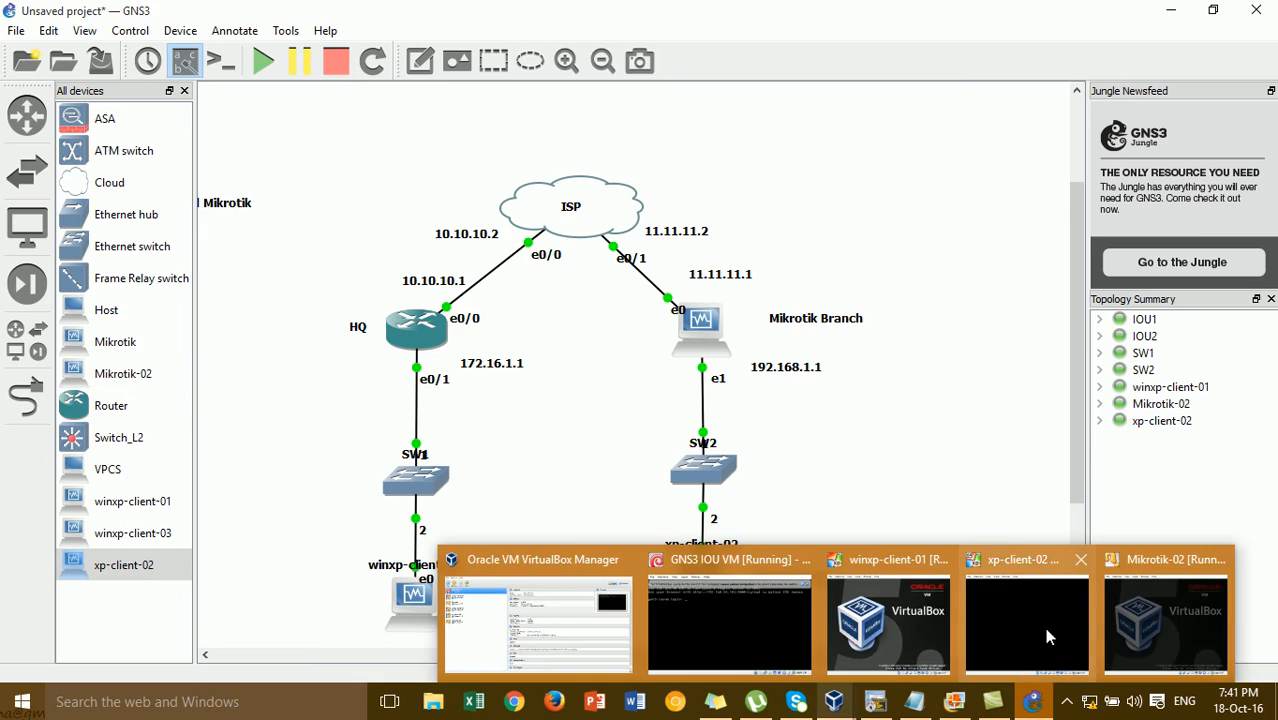
pyautogui.click(1040, 622)
pyautogui.moveTo(549, 27); pyautogui.dragTo(475, 38)
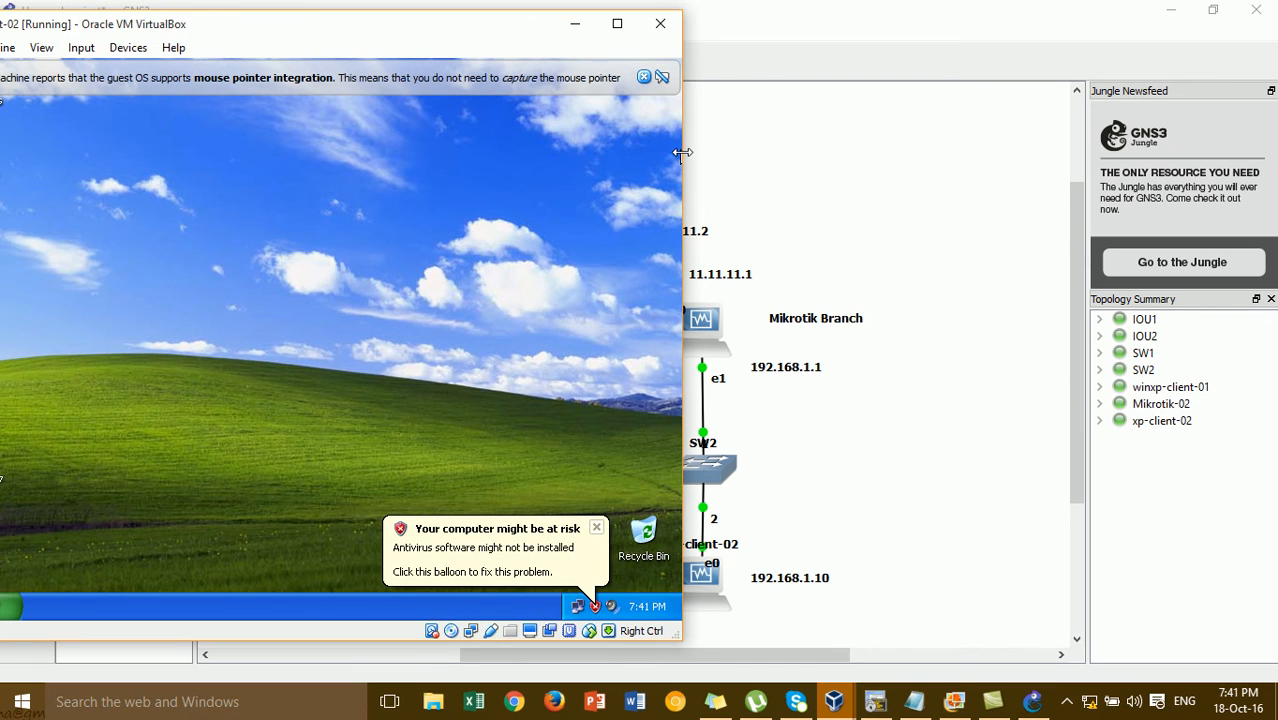
pyautogui.moveTo(682, 156); pyautogui.dragTo(464, 156)
pyautogui.moveTo(268, 40); pyautogui.dragTo(436, 63)
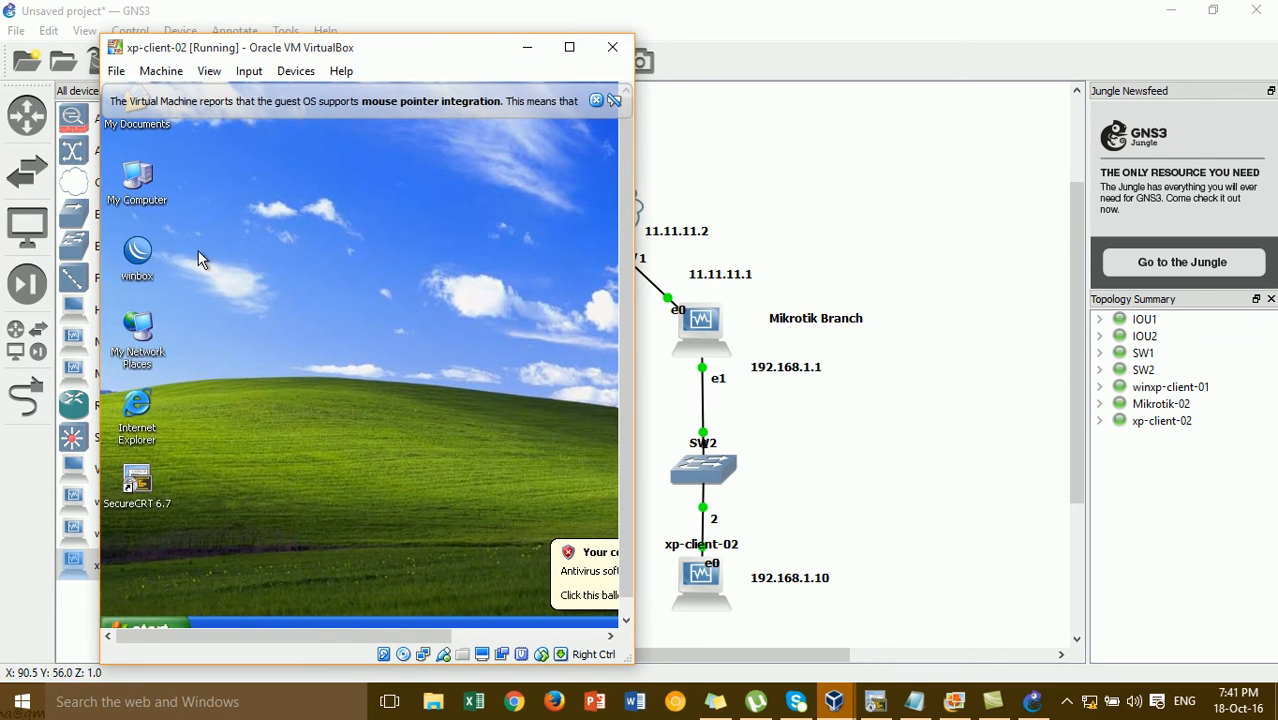
# - Launch WinBox, connect to neighbor 08:00:27:08:FE:9D with the admin login, and dismiss the RouterOS welcome message
pyautogui.doubleClick(142, 251)
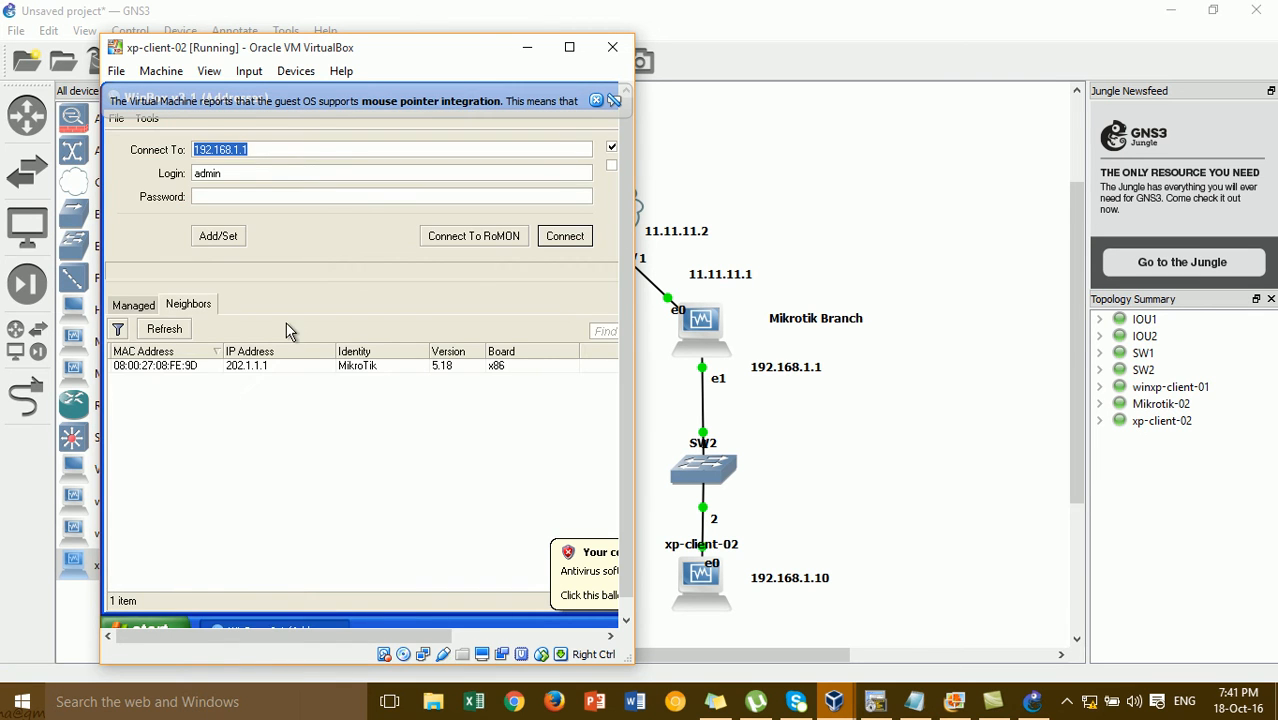
pyautogui.click(183, 370)
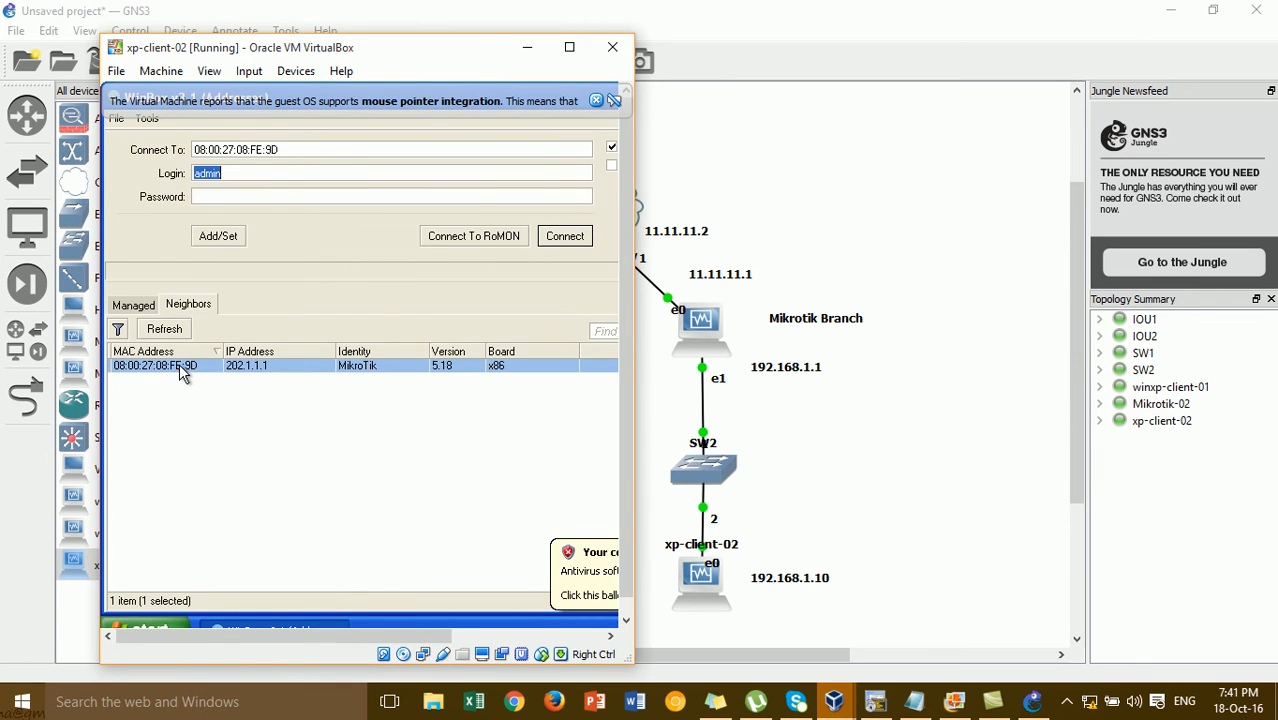
pyautogui.click(582, 238)
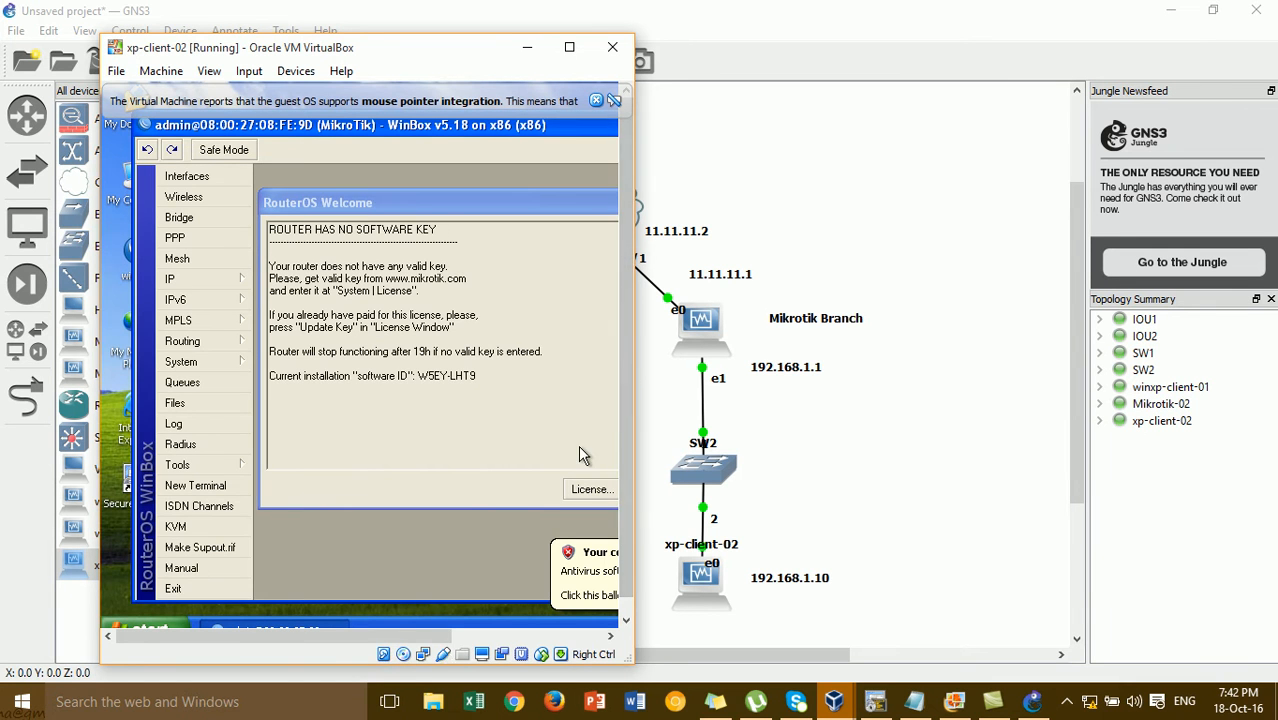
pyautogui.moveTo(636, 365); pyautogui.dragTo(815, 370)
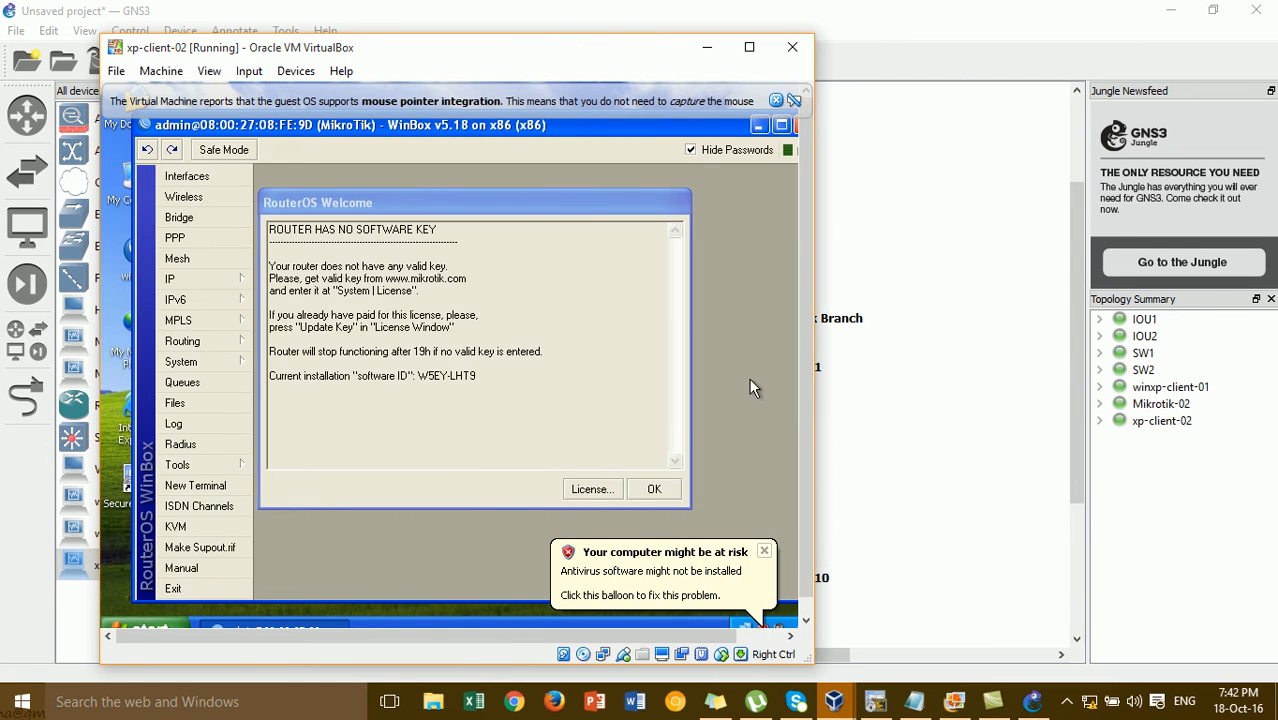
pyautogui.click(668, 494)
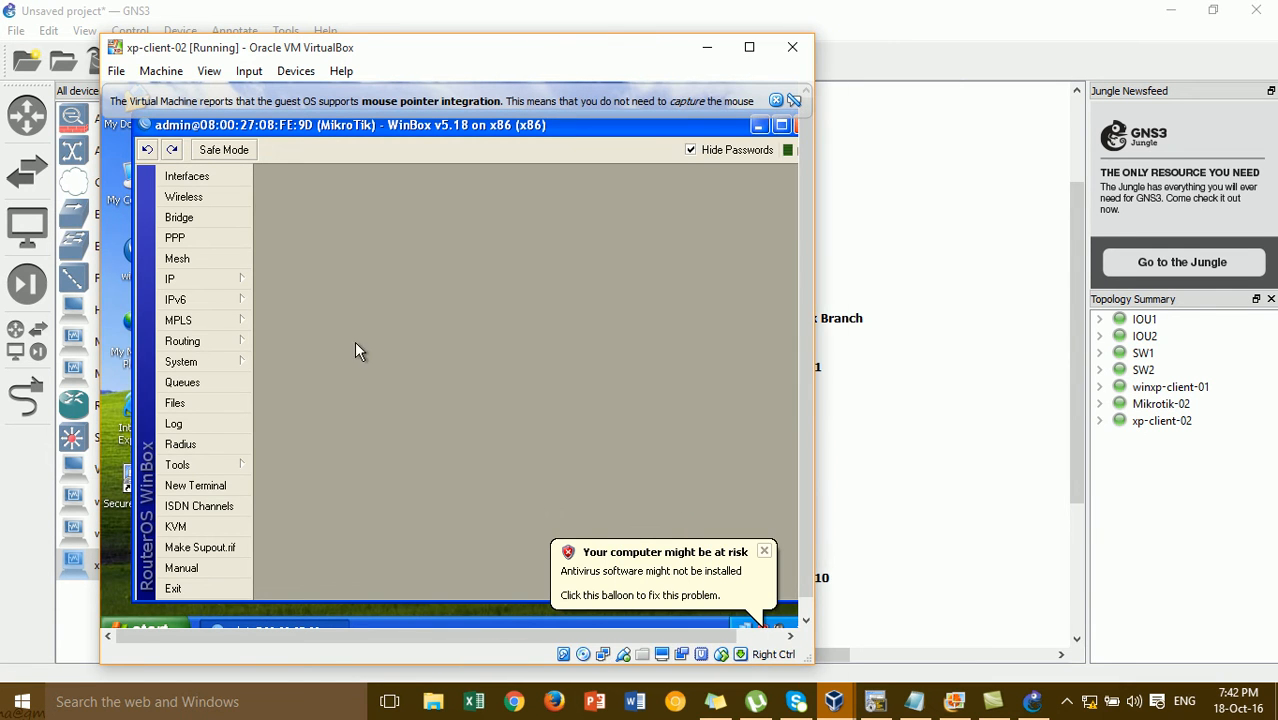
# - Reset the Mikrotik router's system configuration and confirm the reset
pyautogui.click(218, 362)
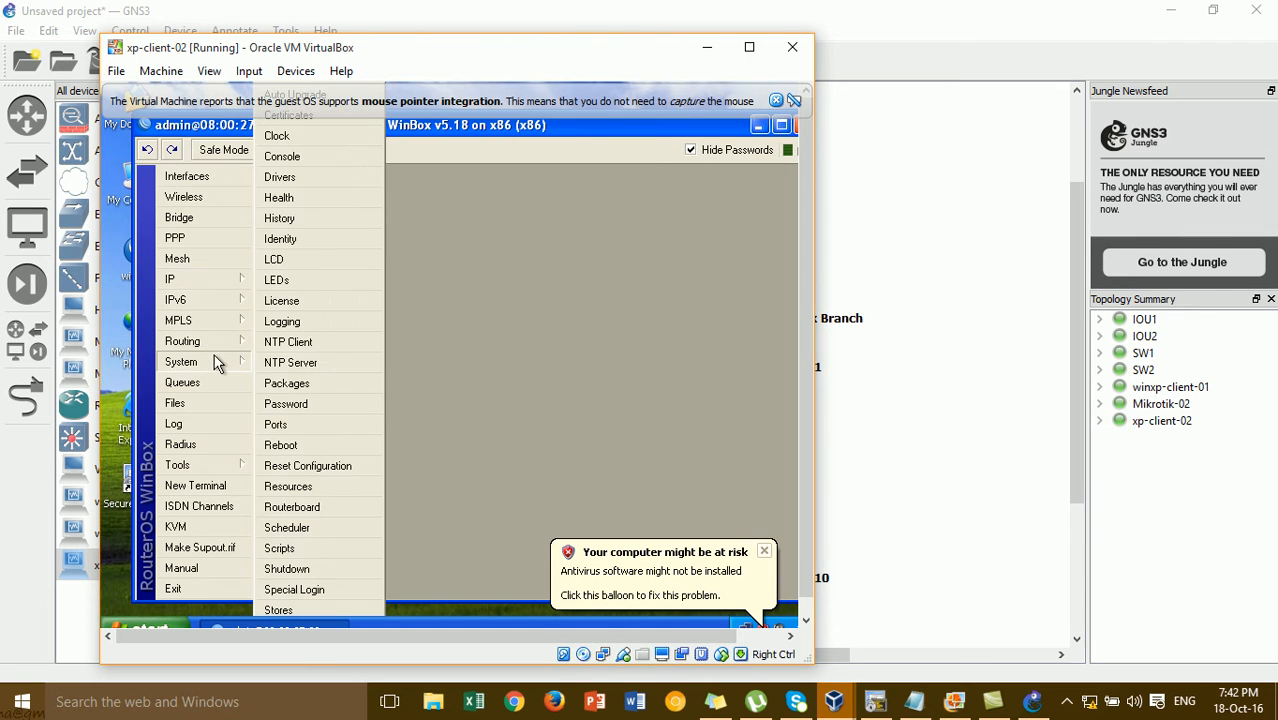
pyautogui.click(305, 466)
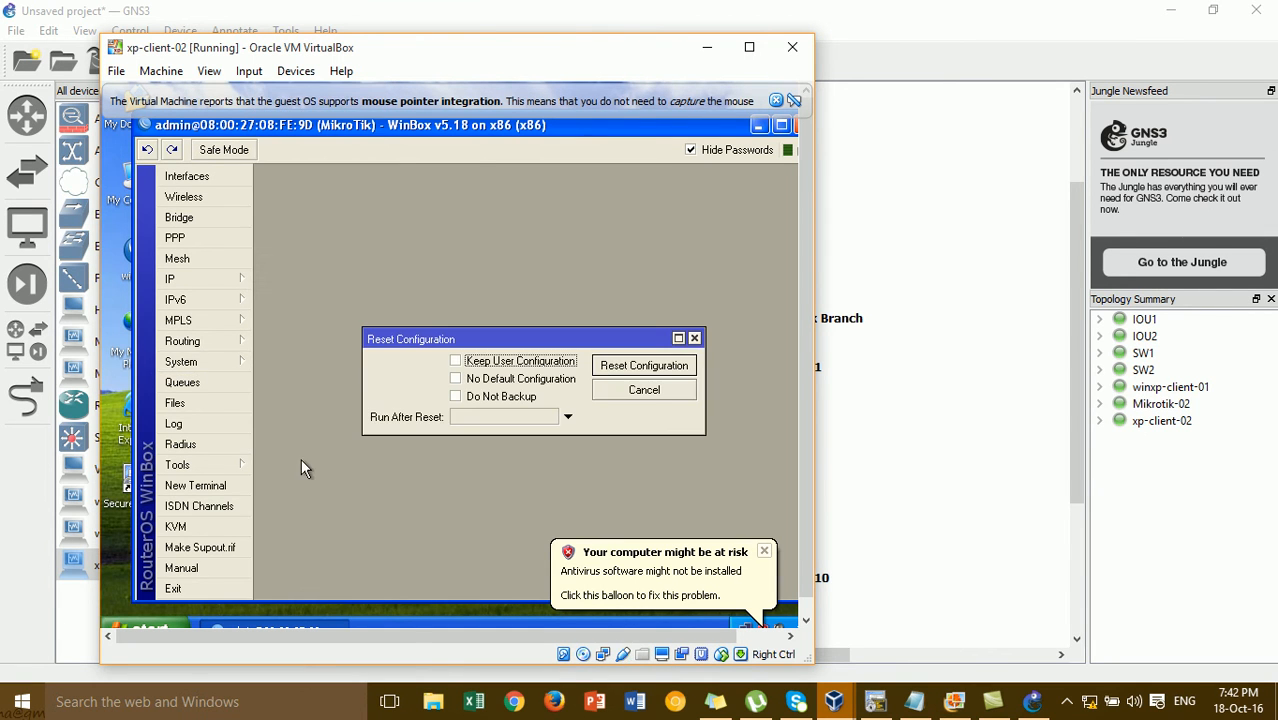
pyautogui.click(620, 375)
pyautogui.click(524, 374)
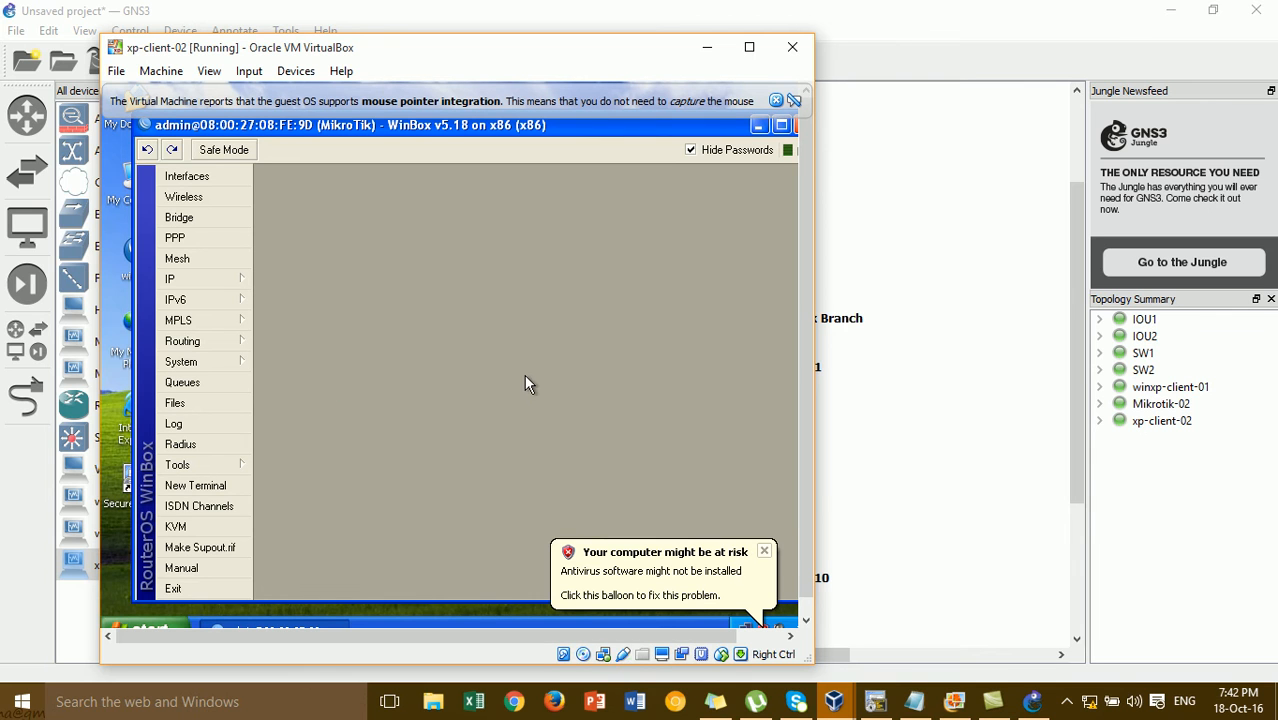
# - Dismiss the Windows security balloon and widen the xp-client-02 window to fit the whole WinBox window
pyautogui.click(764, 551)
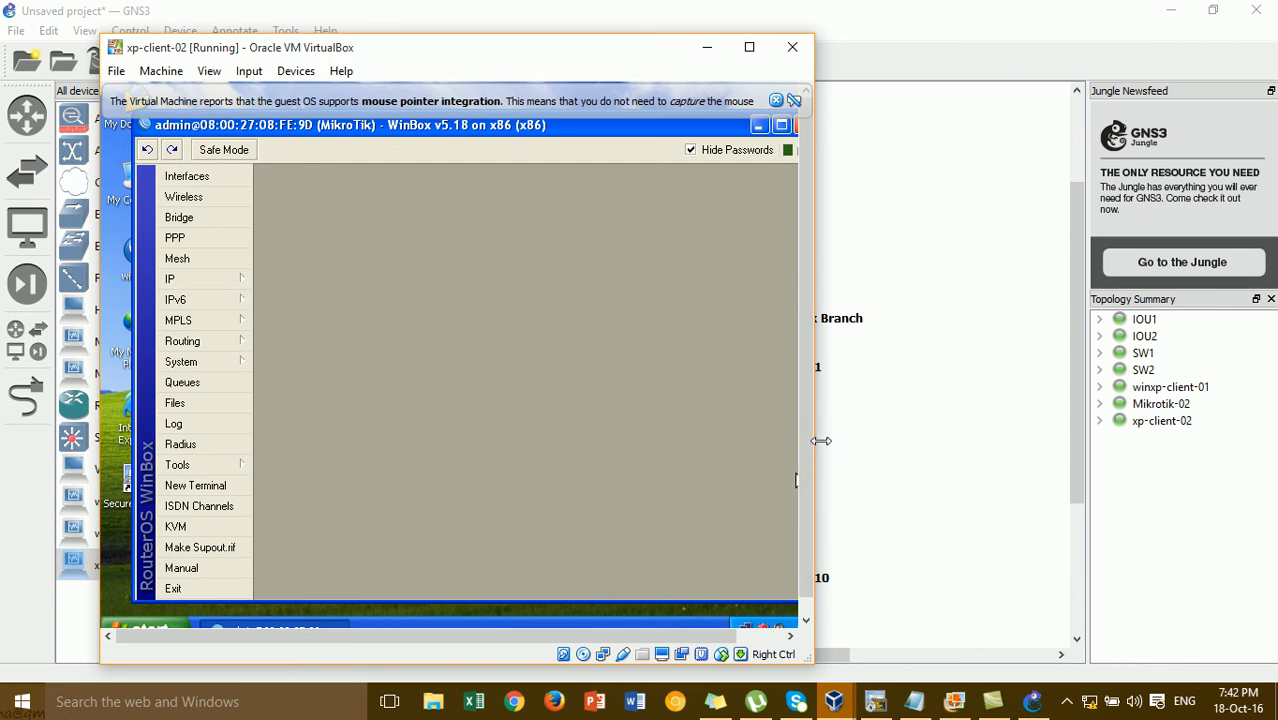
pyautogui.moveTo(816, 438); pyautogui.dragTo(636, 486)
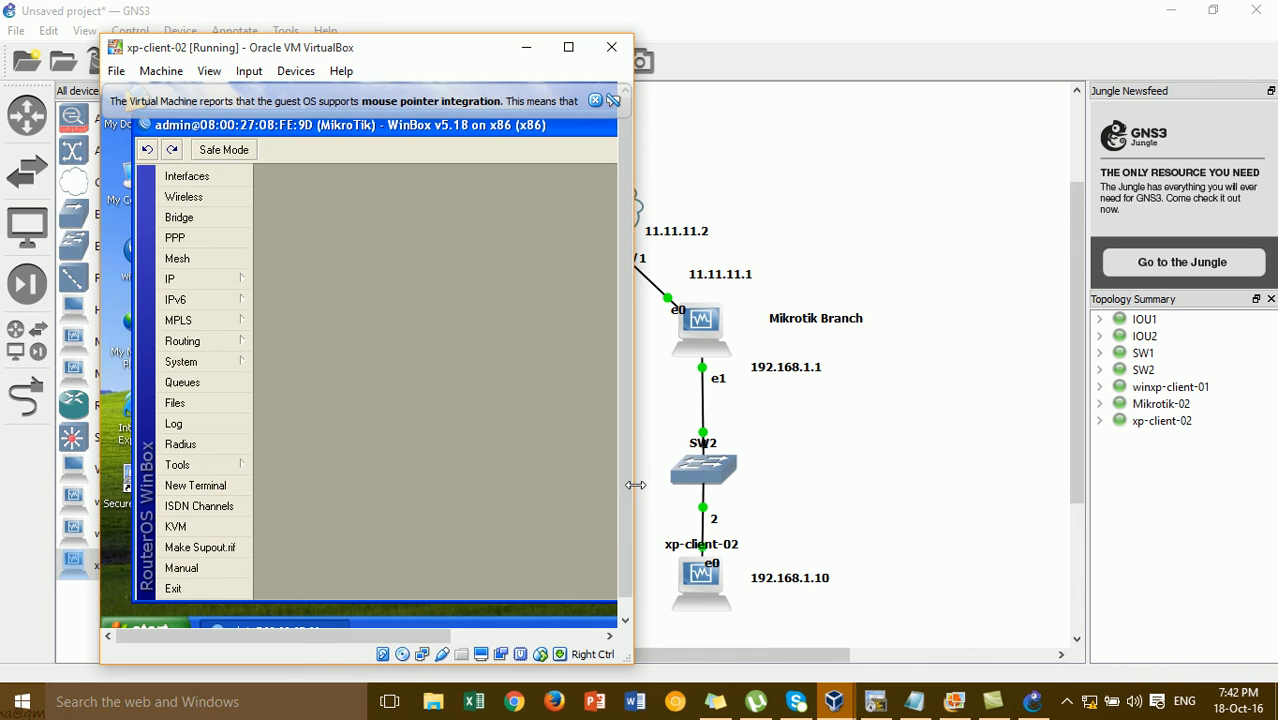
pyautogui.moveTo(636, 485); pyautogui.dragTo(886, 556)
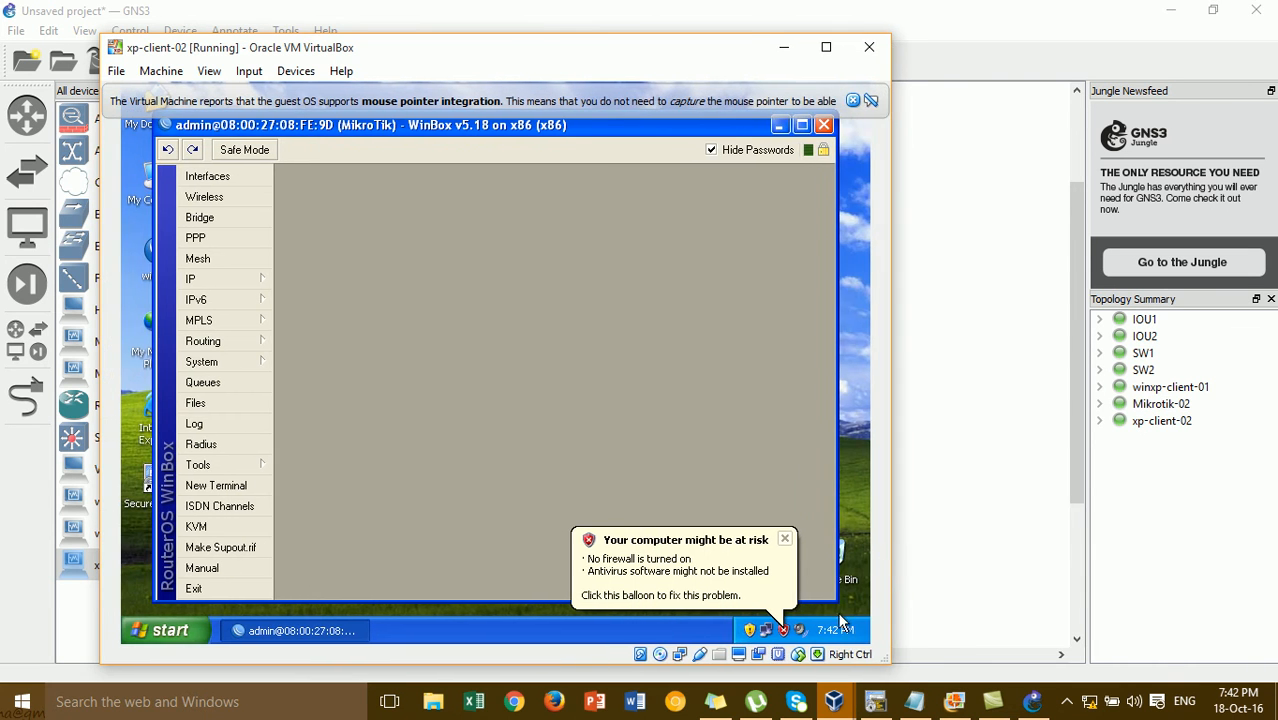
# - Dismiss the Windows security balloon and check the IP address details of xp-client-02's Local Area Connection
pyautogui.click(784, 540)
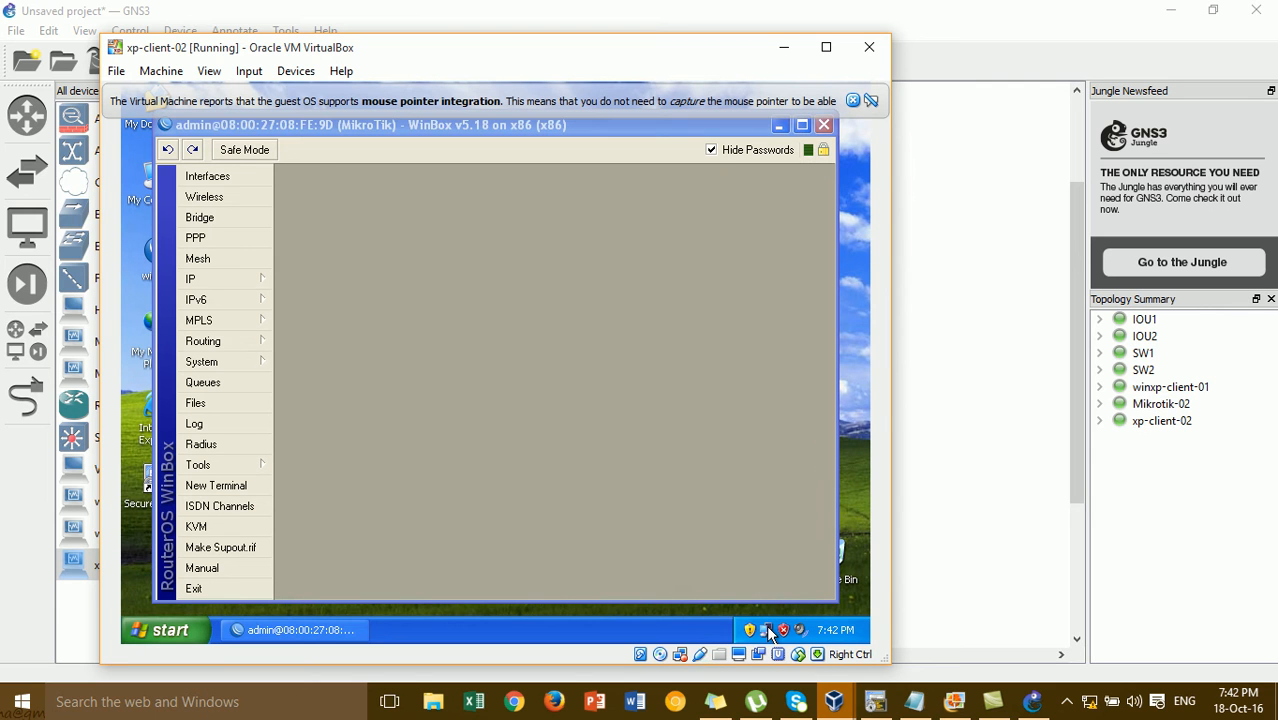
pyautogui.doubleClick(767, 626)
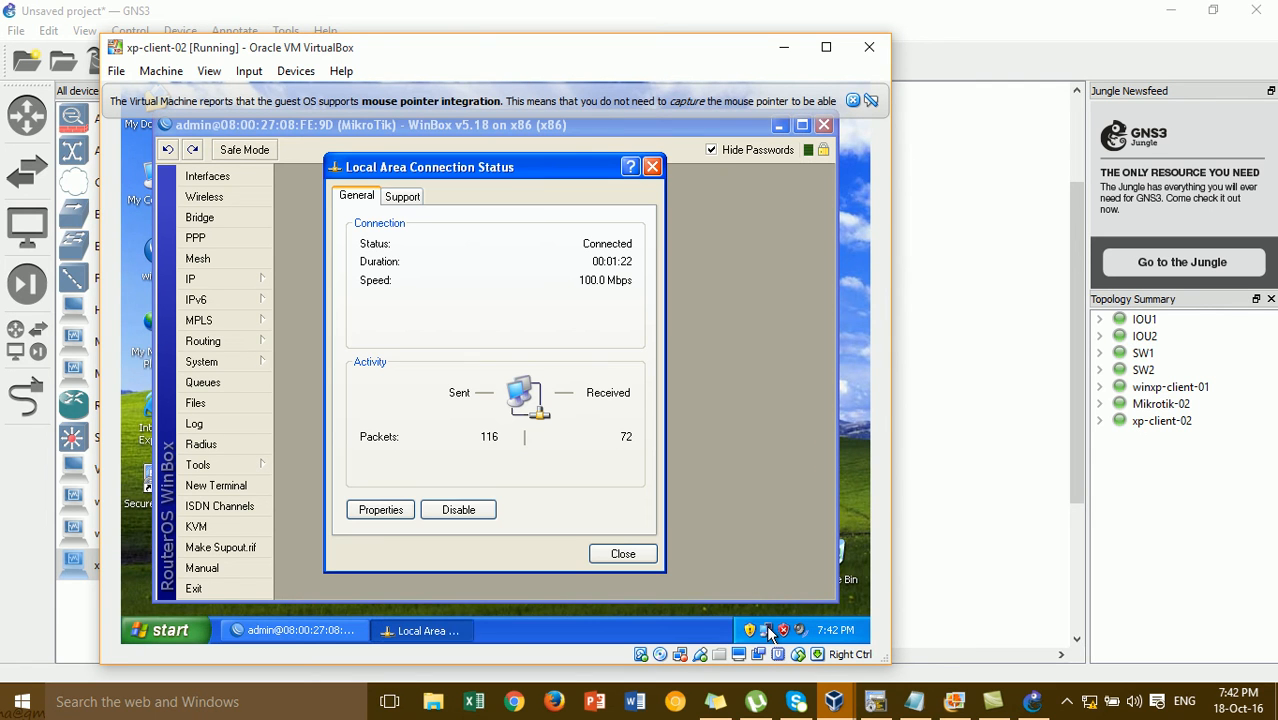
pyautogui.click(401, 200)
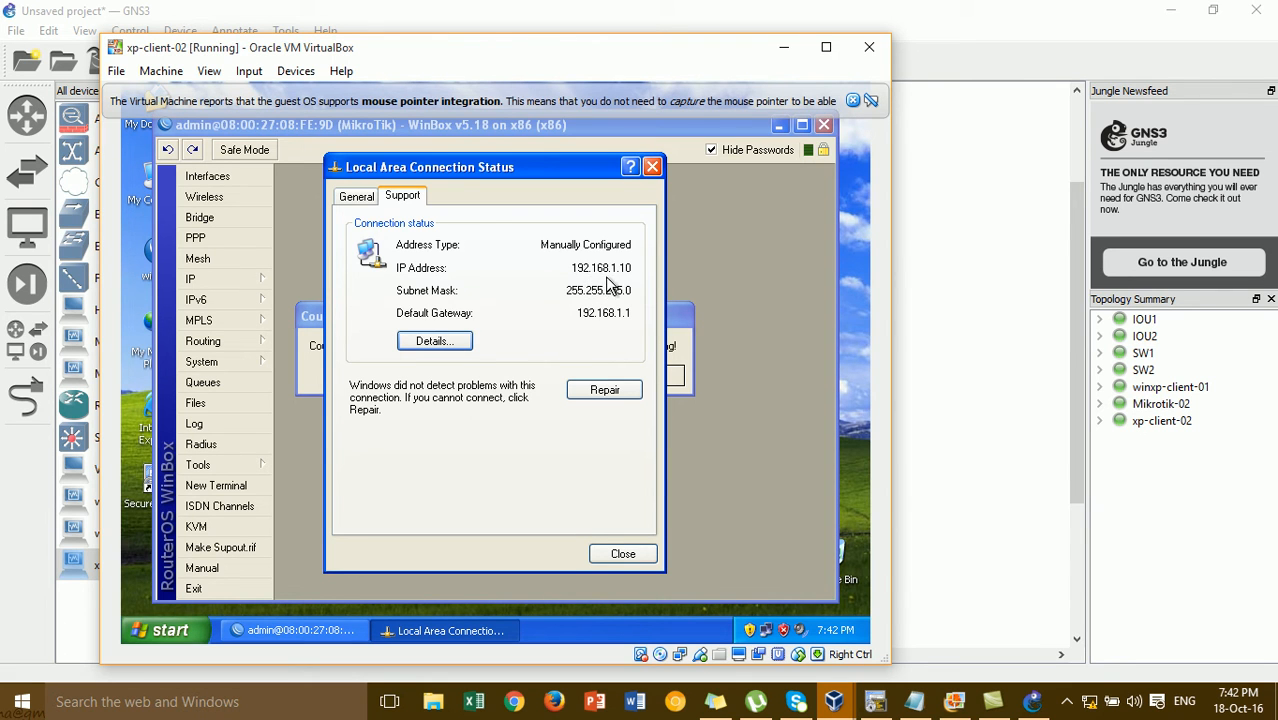
pyautogui.click(650, 168)
# - Dismiss the lost-connection message, relaunch WinBox, reconnect to neighbor 08:00:27:08:FE:9D as admin, and accept the RouterOS default configuration
pyautogui.click(656, 376)
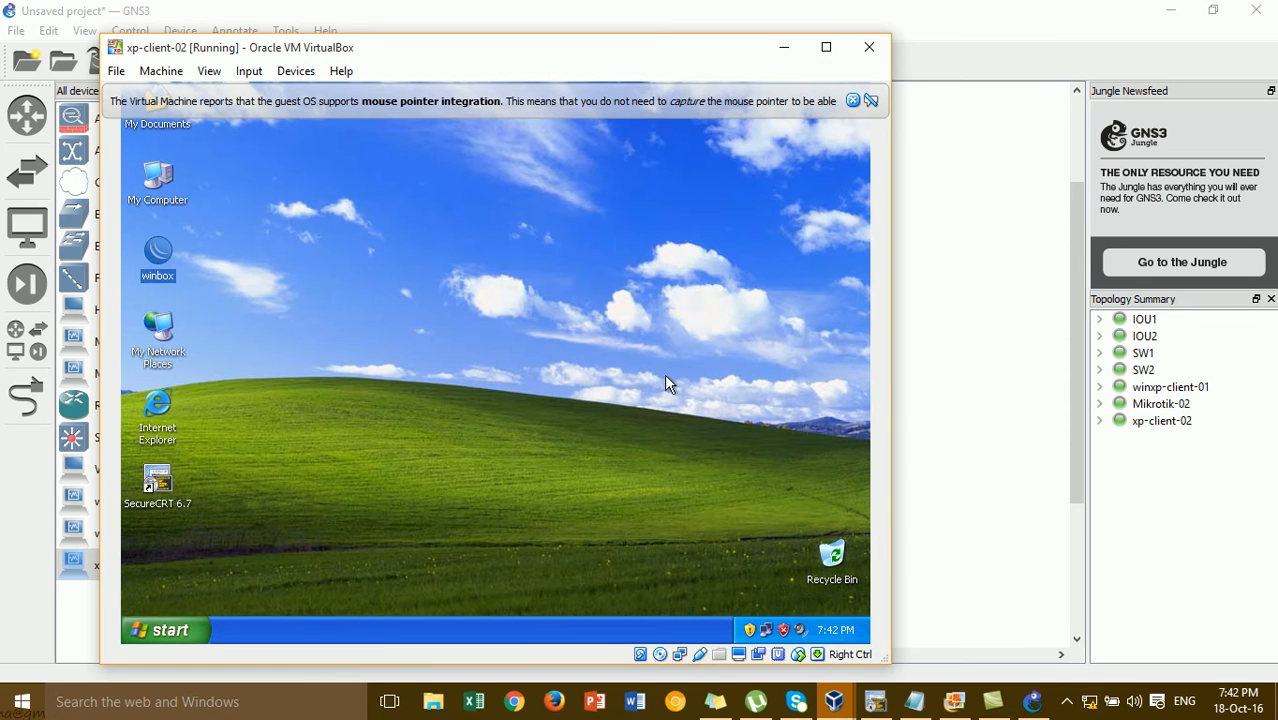
pyautogui.click(416, 248)
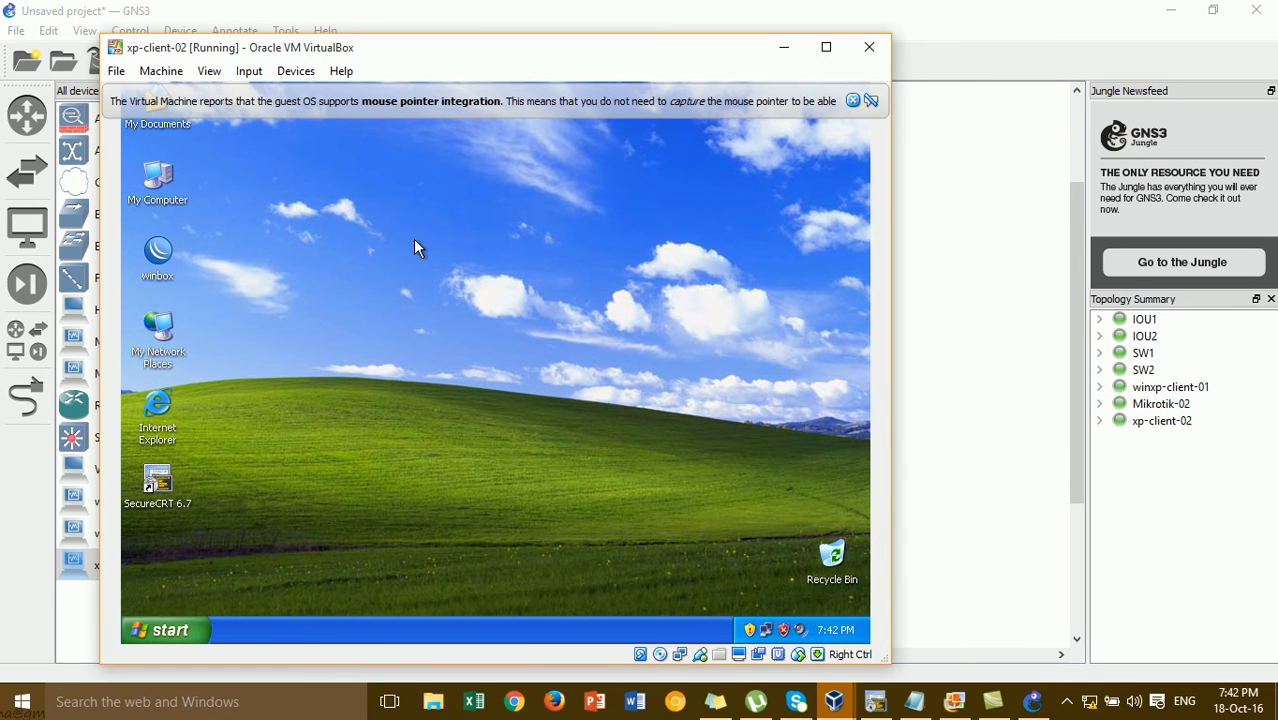
pyautogui.doubleClick(162, 252)
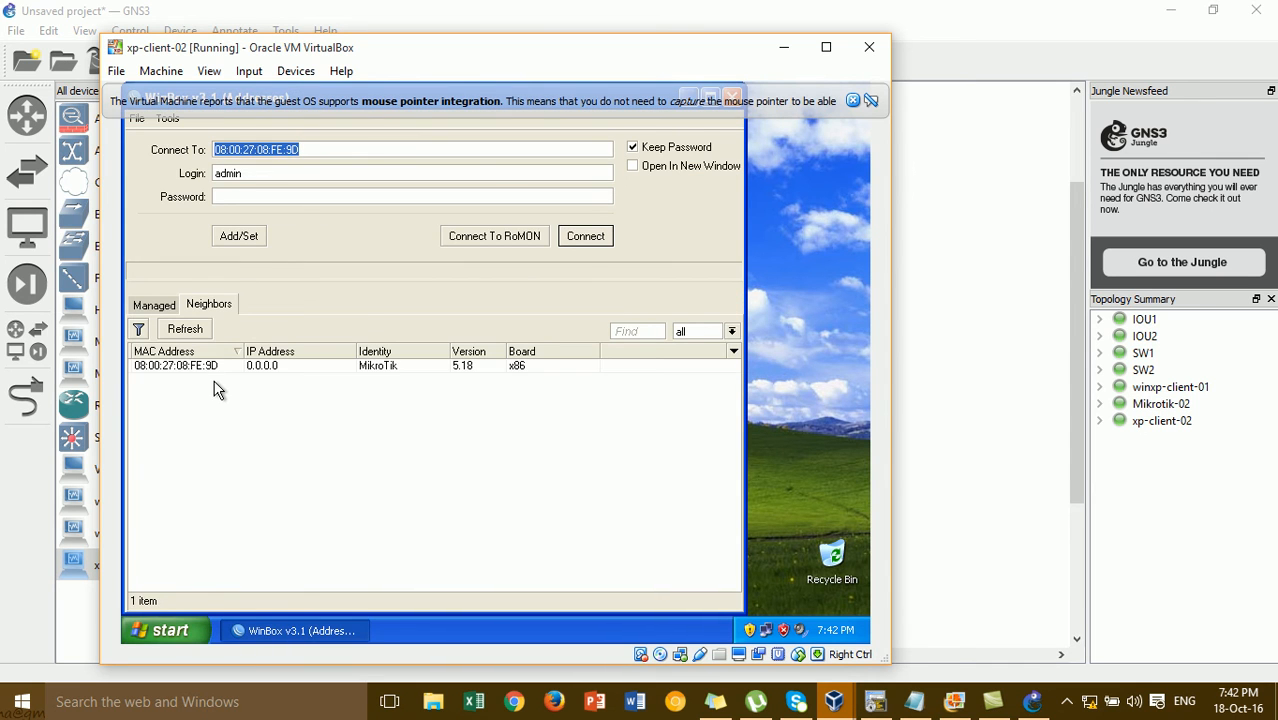
pyautogui.click(190, 367)
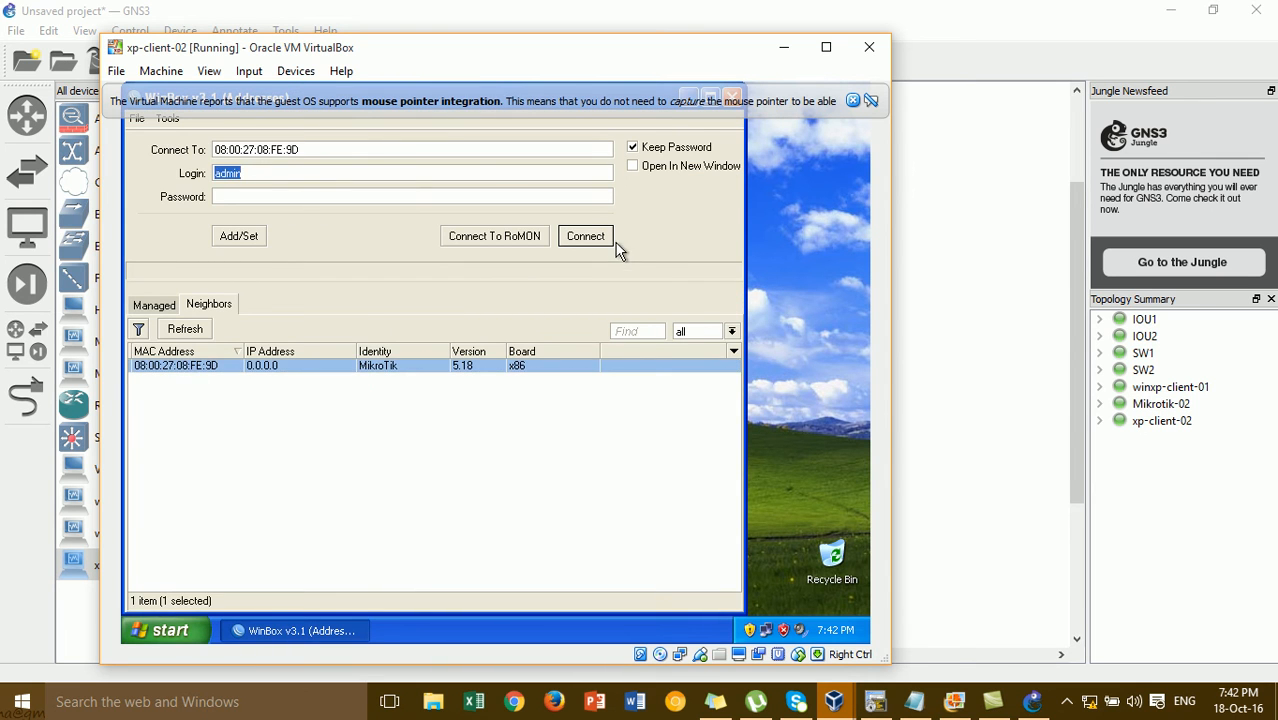
pyautogui.click(586, 236)
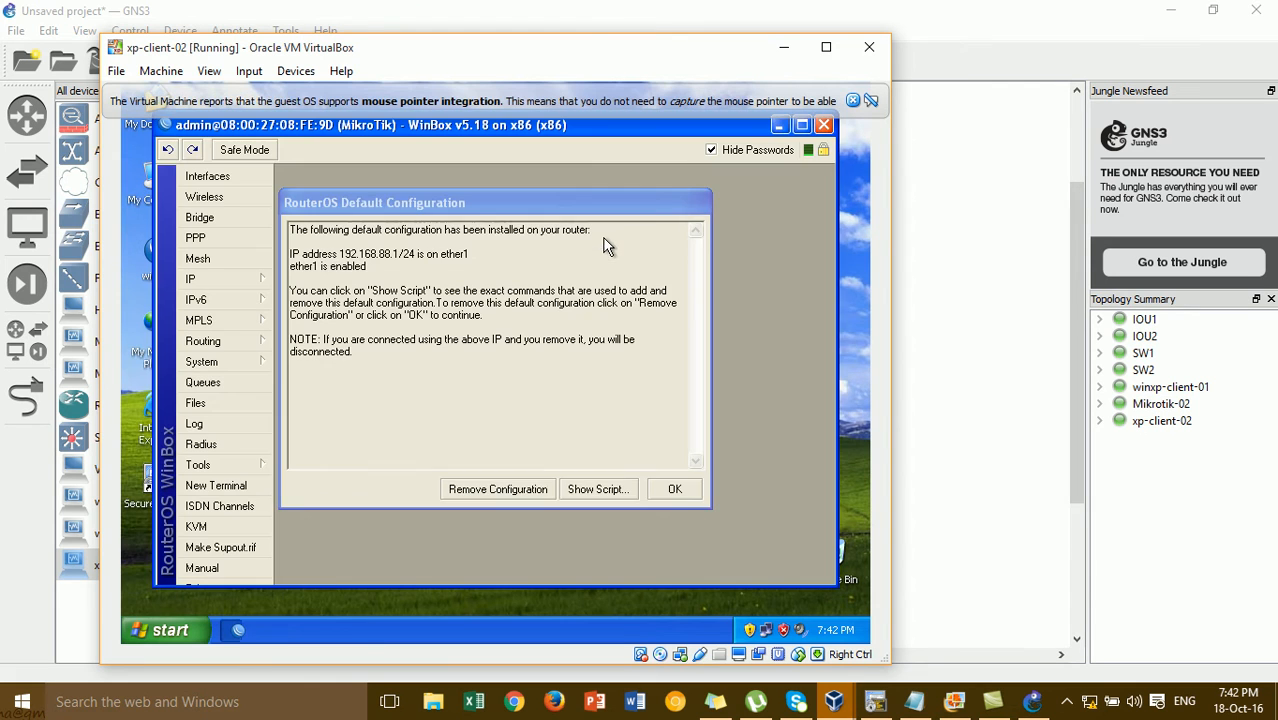
pyautogui.click(692, 496)
pyautogui.click(672, 488)
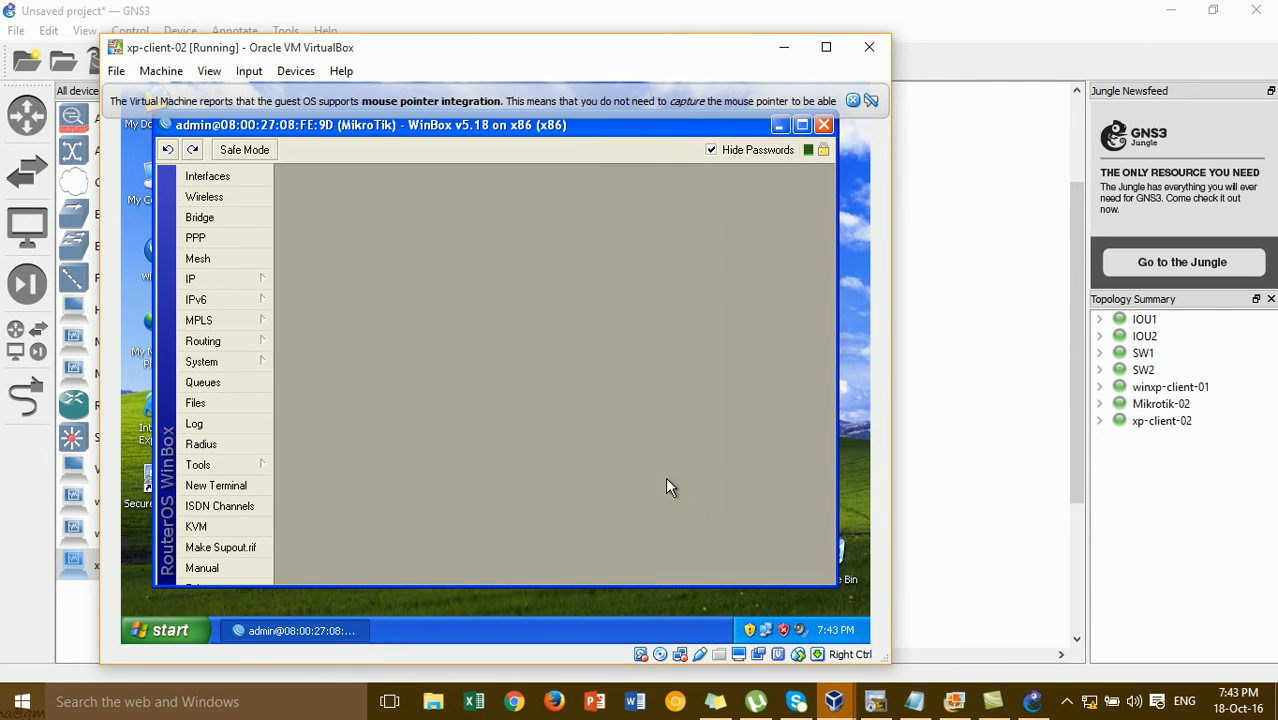
# - Rename the Mikrotik router's ether2 interface to LAN
pyautogui.click(237, 181)
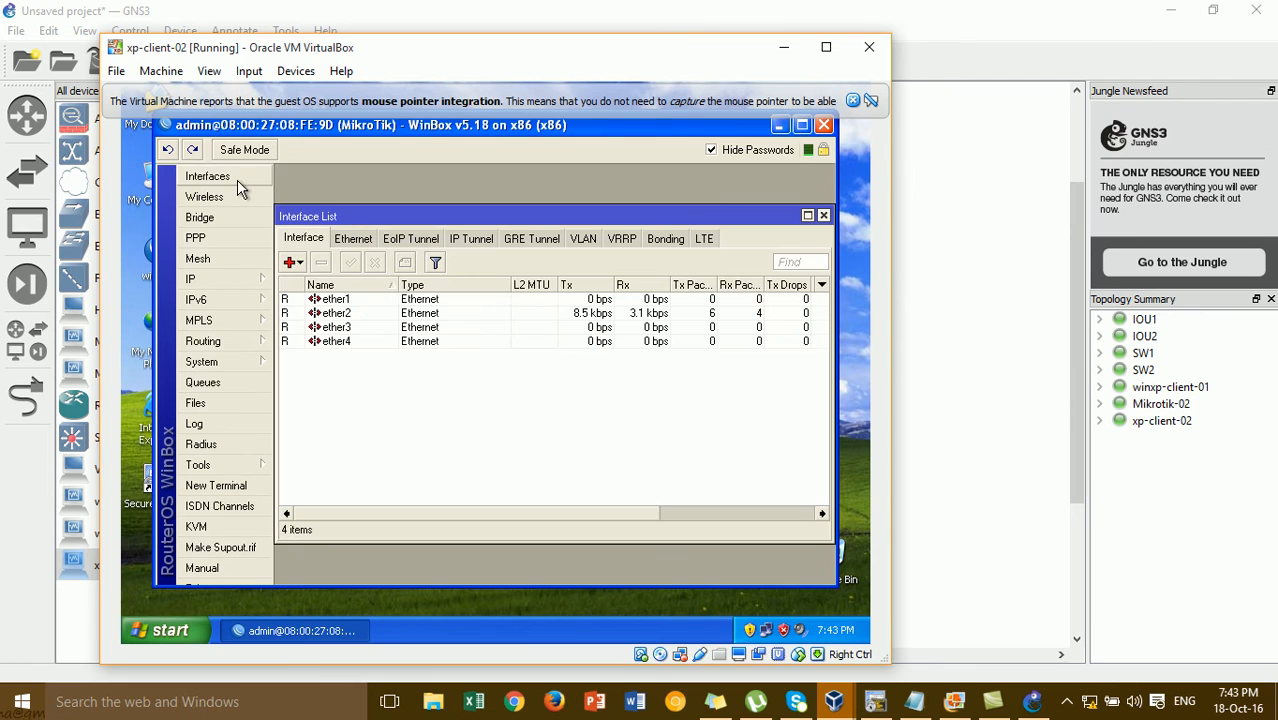
pyautogui.doubleClick(418, 314)
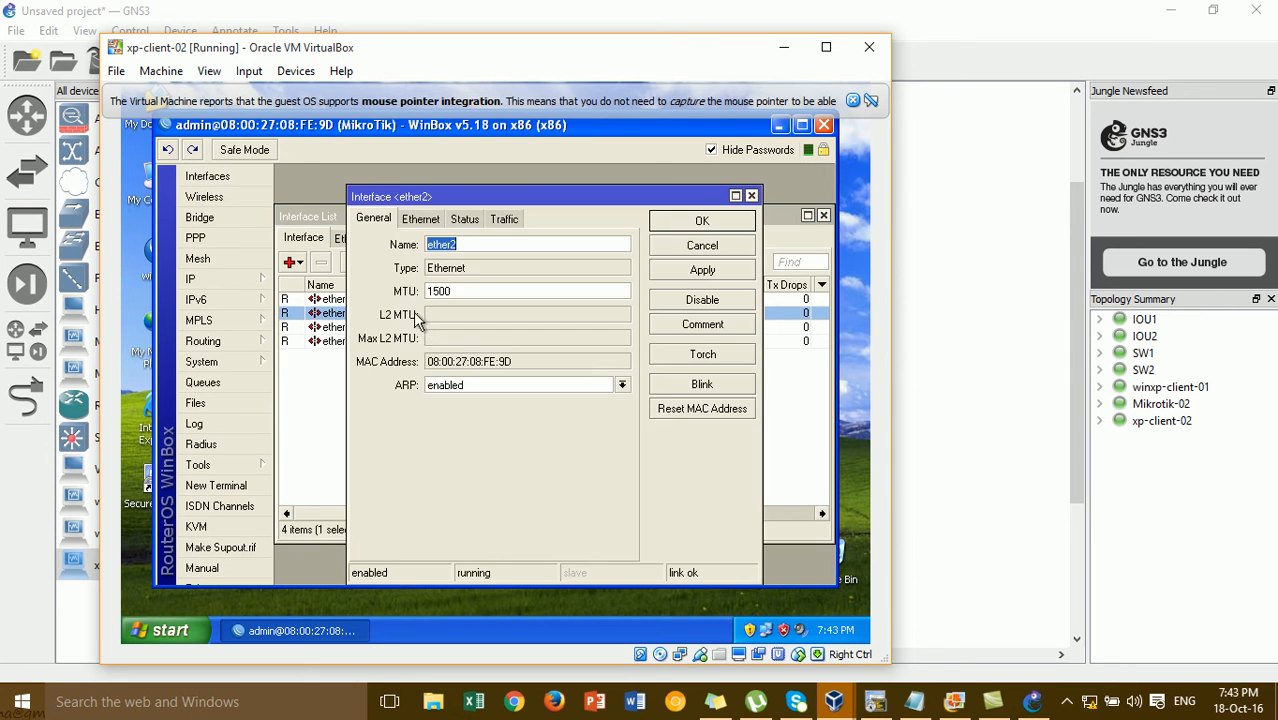
pyautogui.write('LAN')
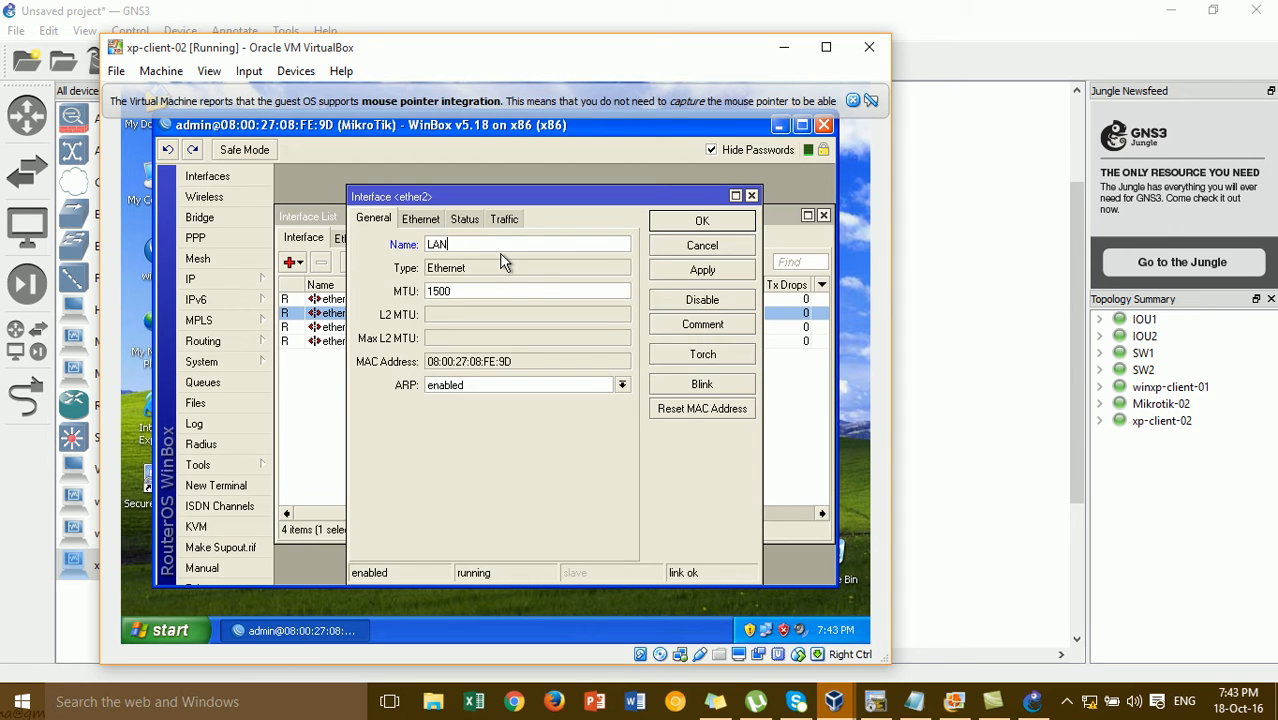
pyautogui.click(700, 270)
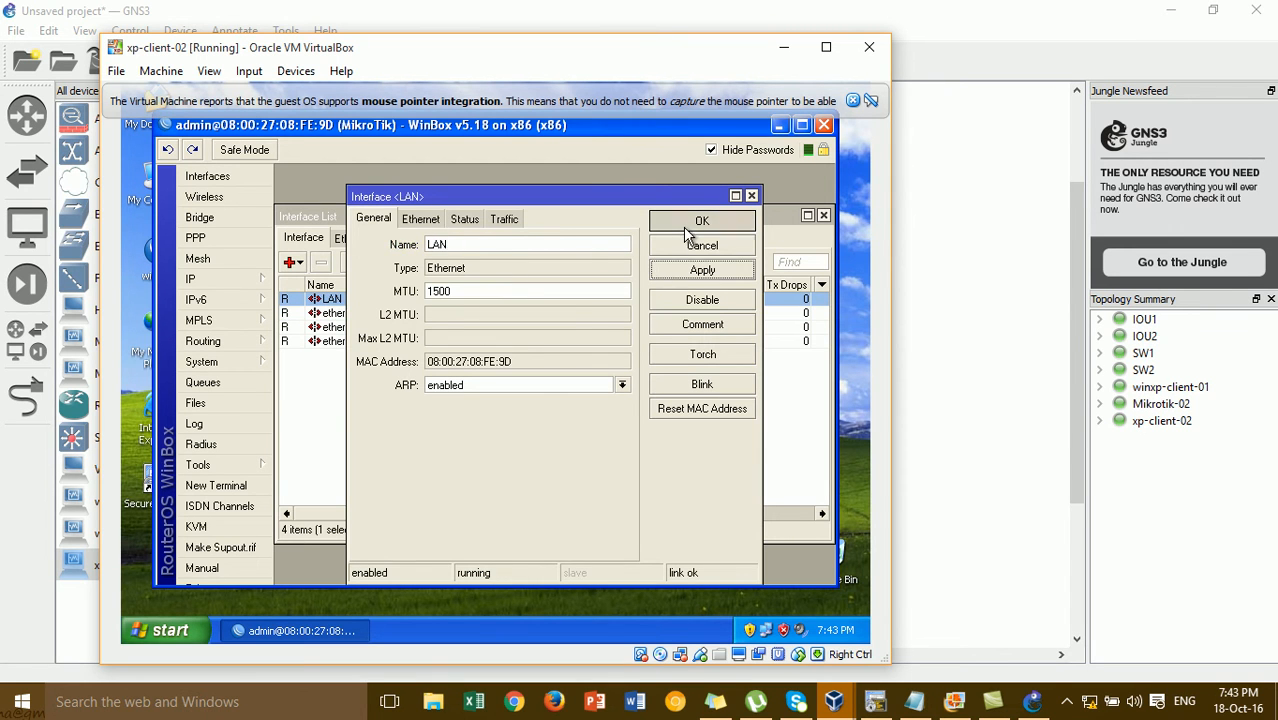
pyautogui.click(685, 228)
# - Rename the ether1 interface to WAN and close the interface list
pyautogui.doubleClick(497, 314)
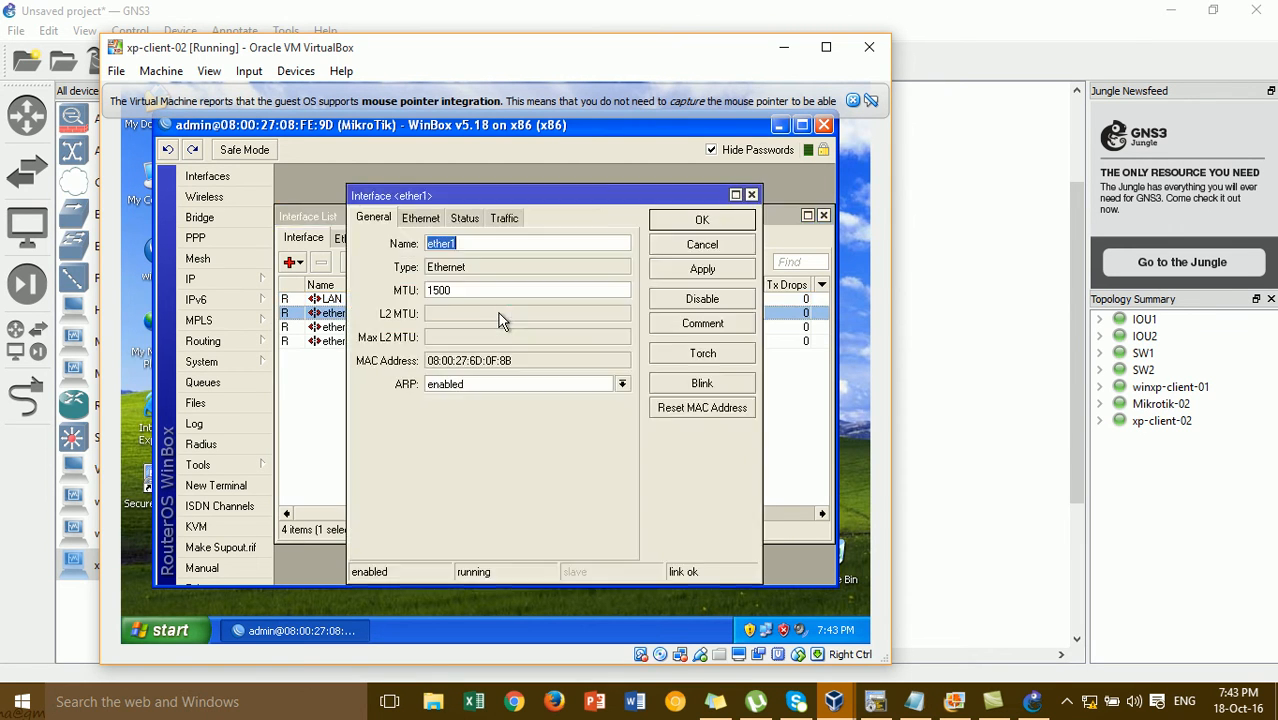
pyautogui.write('WAN')
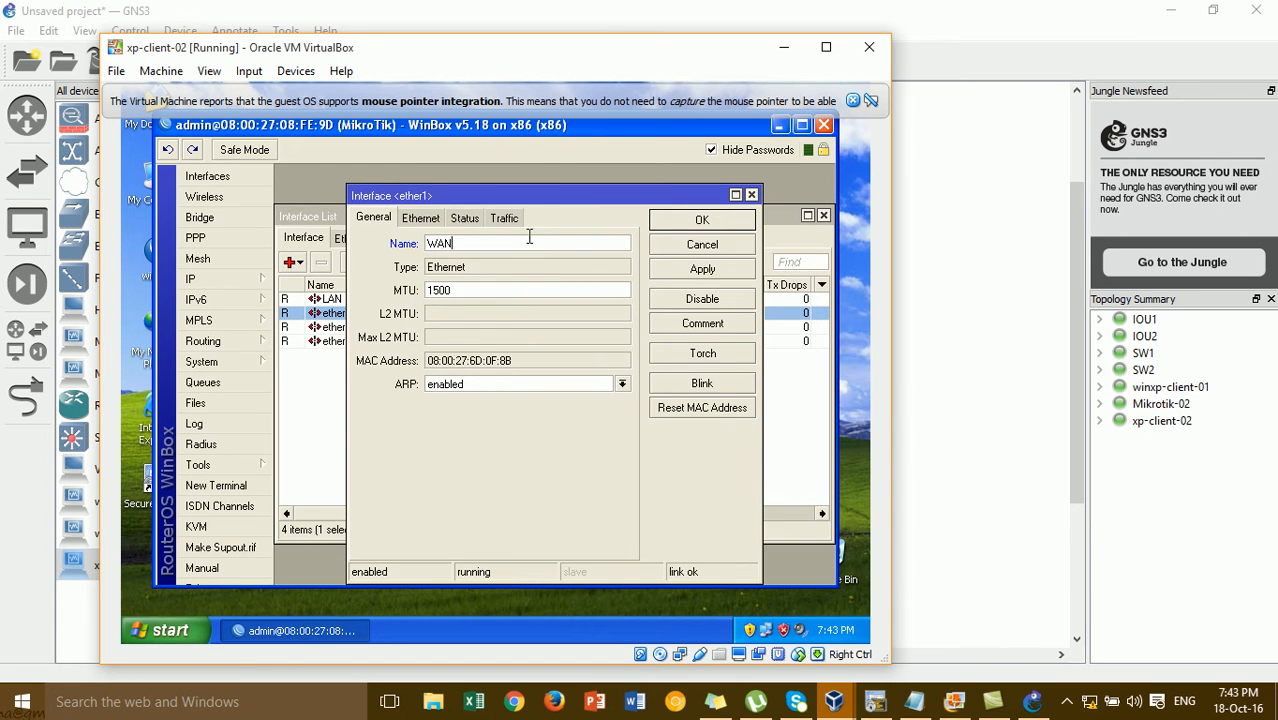
pyautogui.click(684, 272)
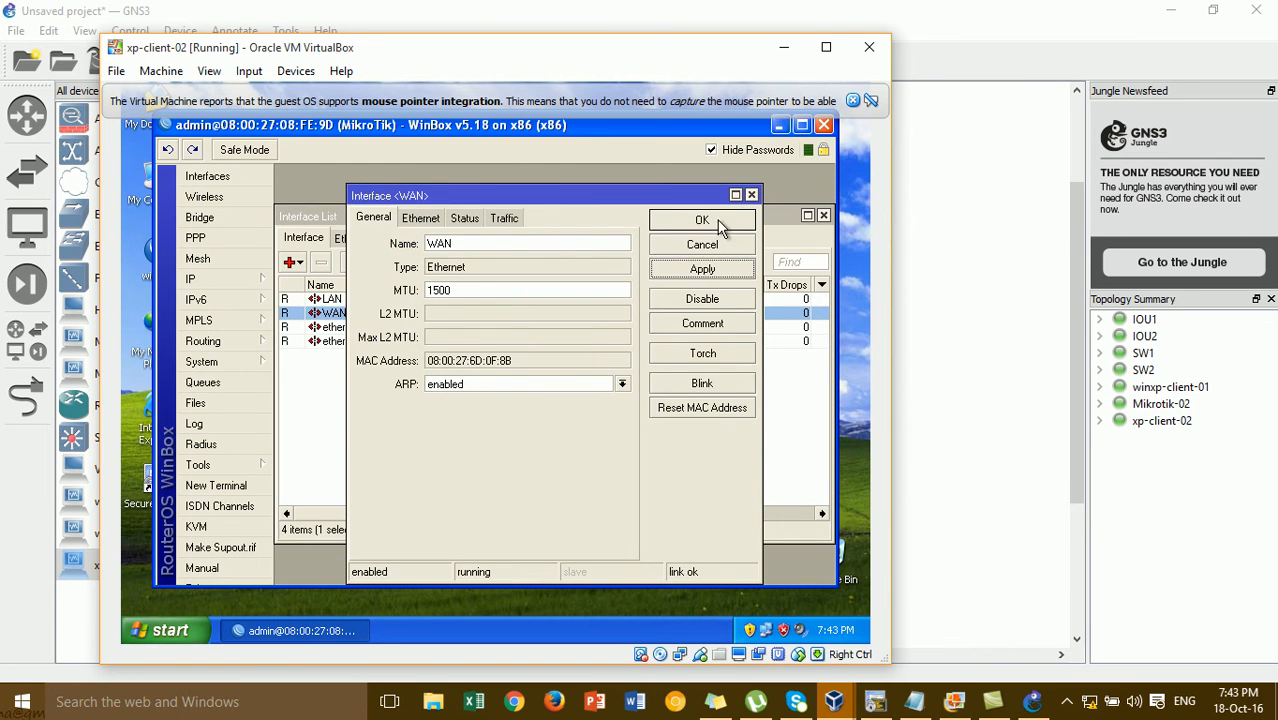
pyautogui.click(720, 221)
pyautogui.click(822, 217)
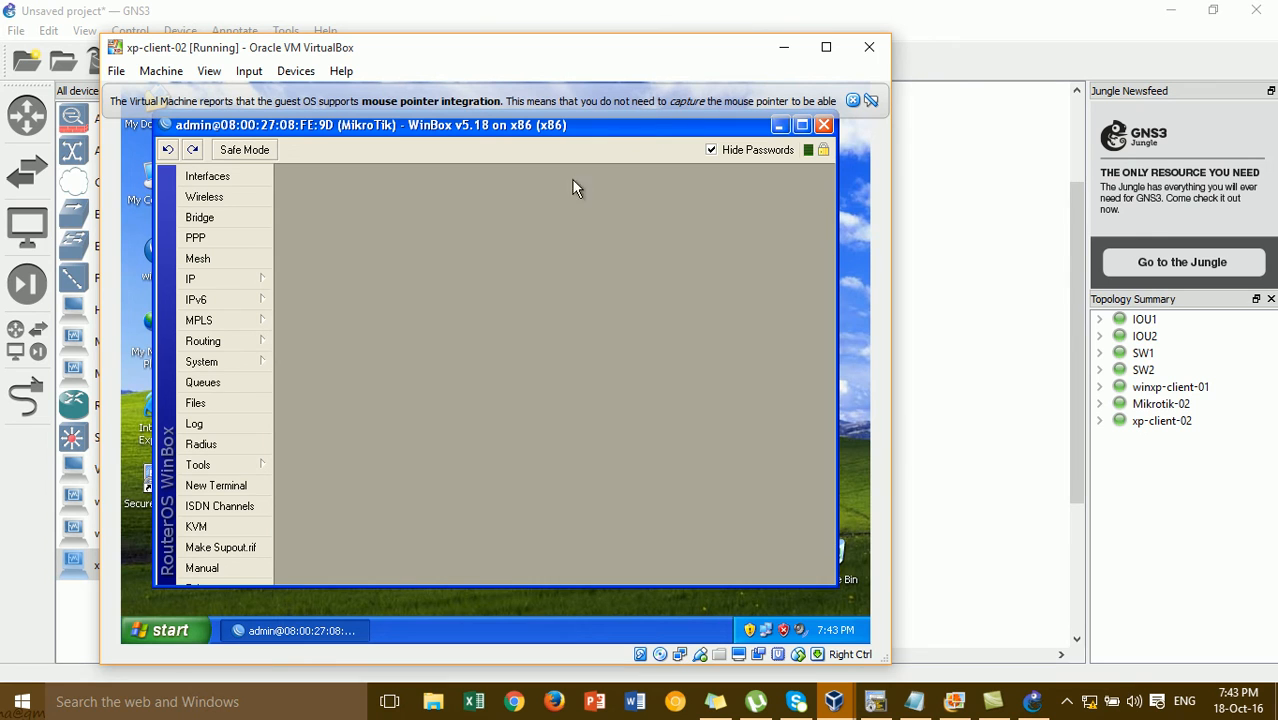
# - Remove the default 192.168.88.1 address from the Mikrotik router's IP address list
pyautogui.click(265, 279)
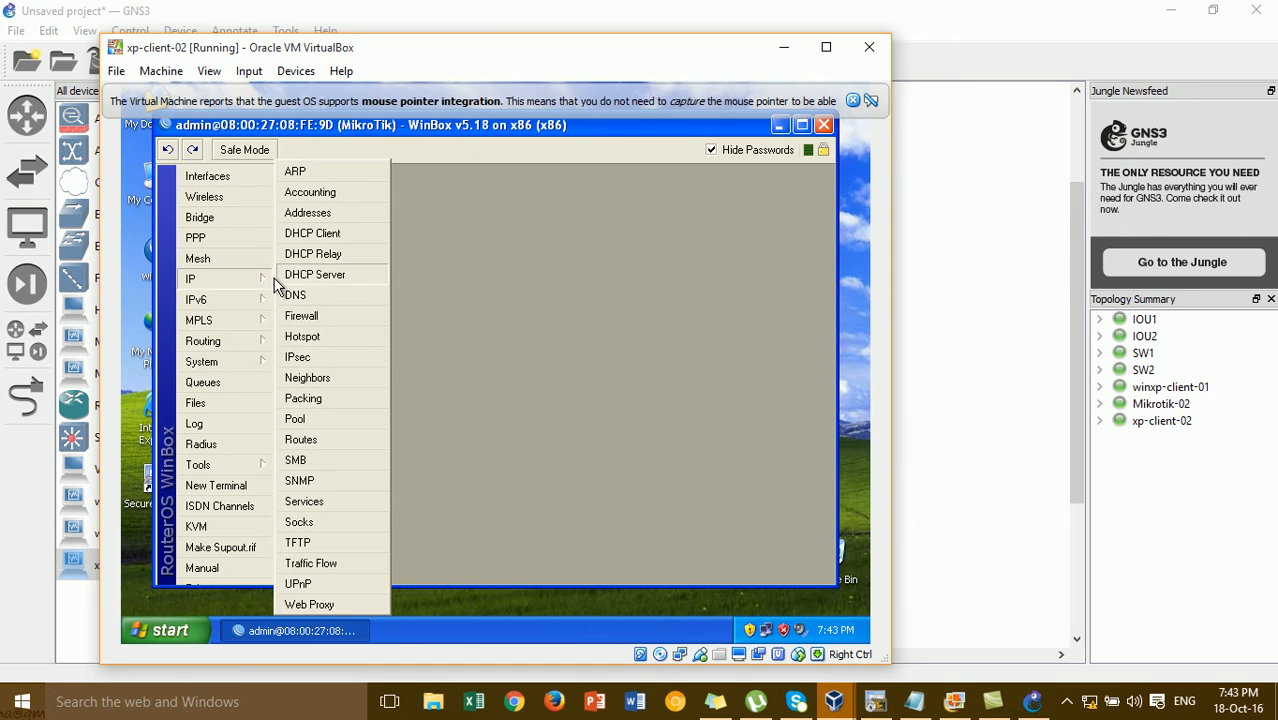
pyautogui.click(314, 213)
pyautogui.click(490, 302)
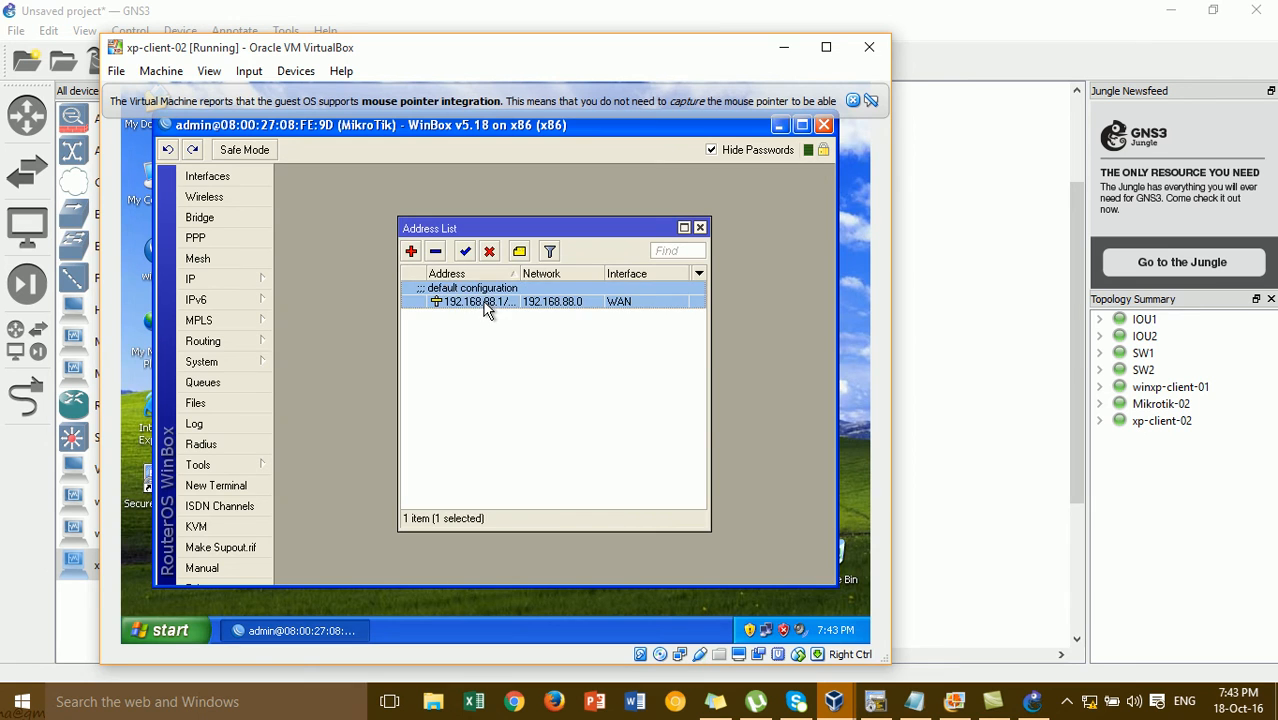
pyautogui.click(436, 251)
# - Add the IP address 192.168.1.1/24 to the LAN interface, moving the virtual machine window aside to check the topology labels
pyautogui.click(411, 251)
pyautogui.write('192.168.1.')
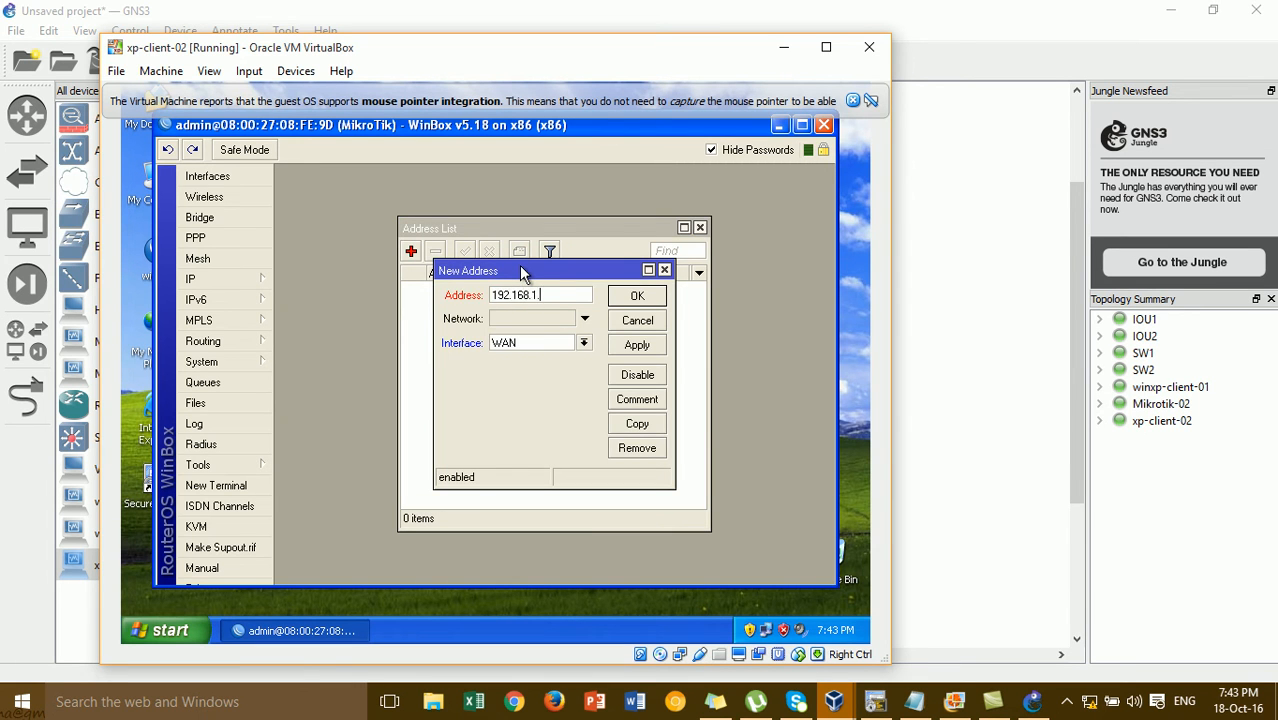
pyautogui.write('1/24')
pyautogui.click(584, 343)
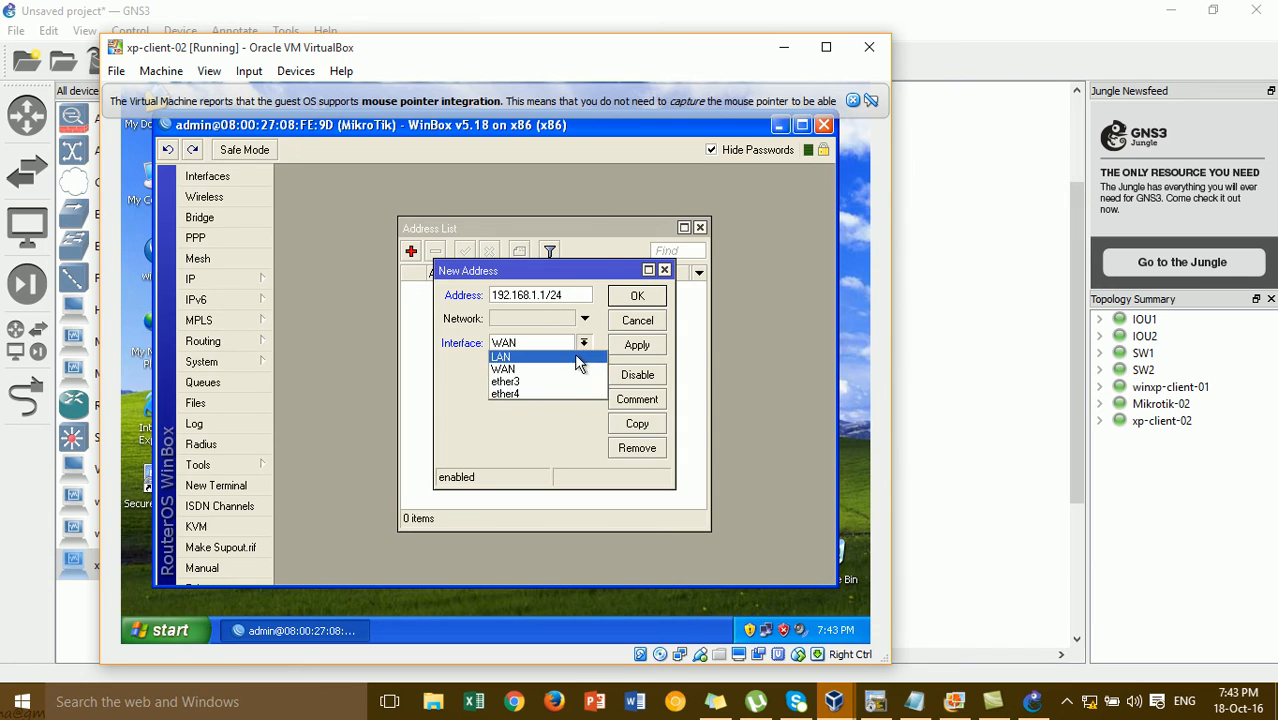
pyautogui.click(574, 353)
pyautogui.moveTo(740, 53); pyautogui.dragTo(520, 186)
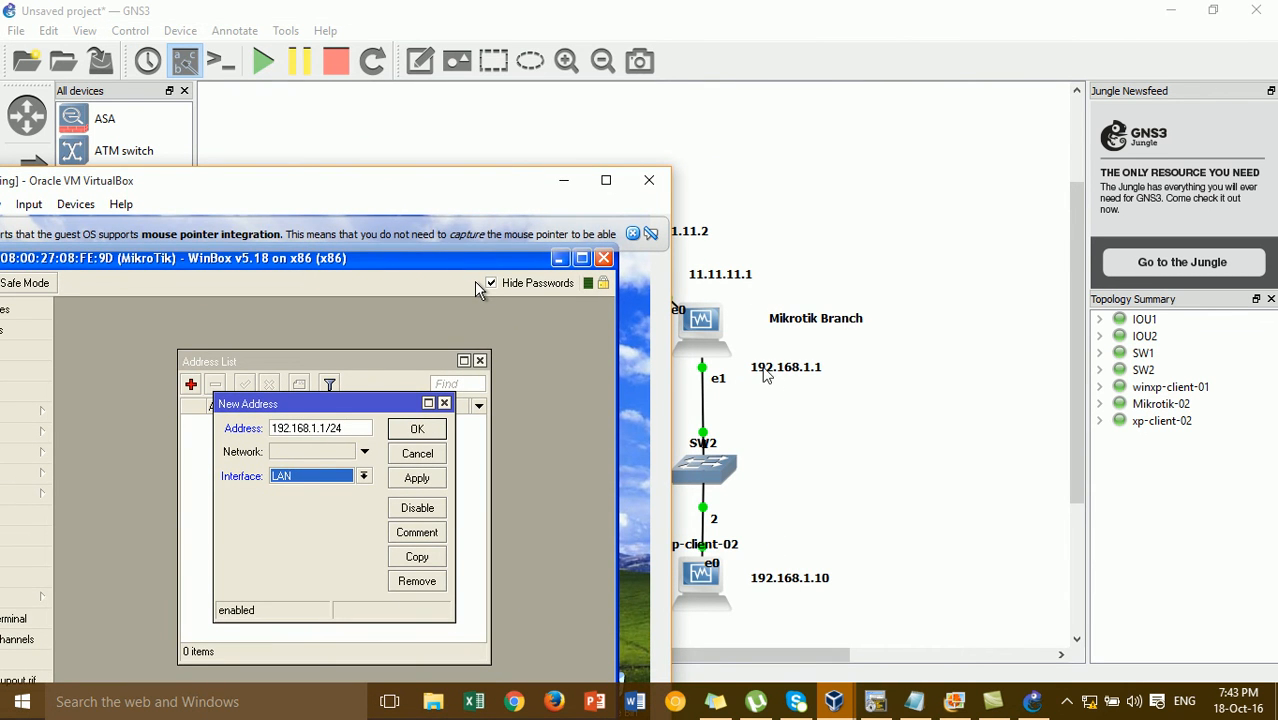
pyautogui.click(431, 483)
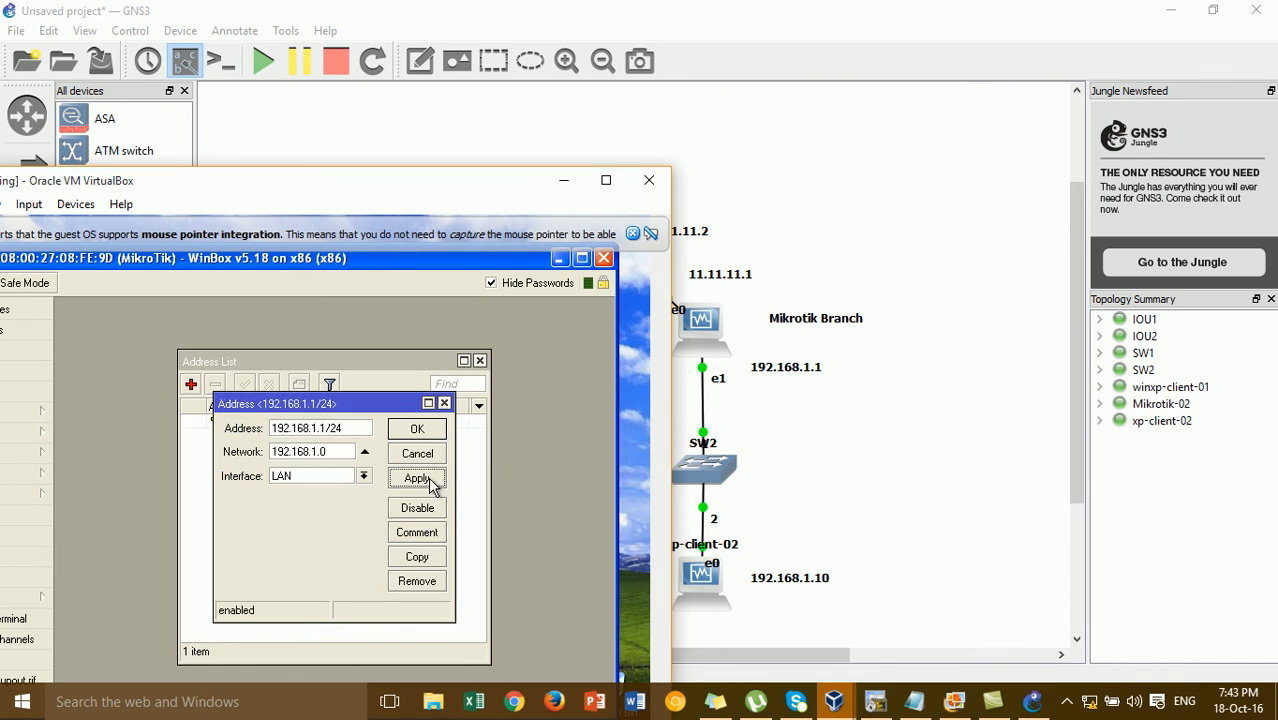
pyautogui.click(417, 428)
# - Add the IP address 11.11.11.1/24 to the WAN interface
pyautogui.click(191, 384)
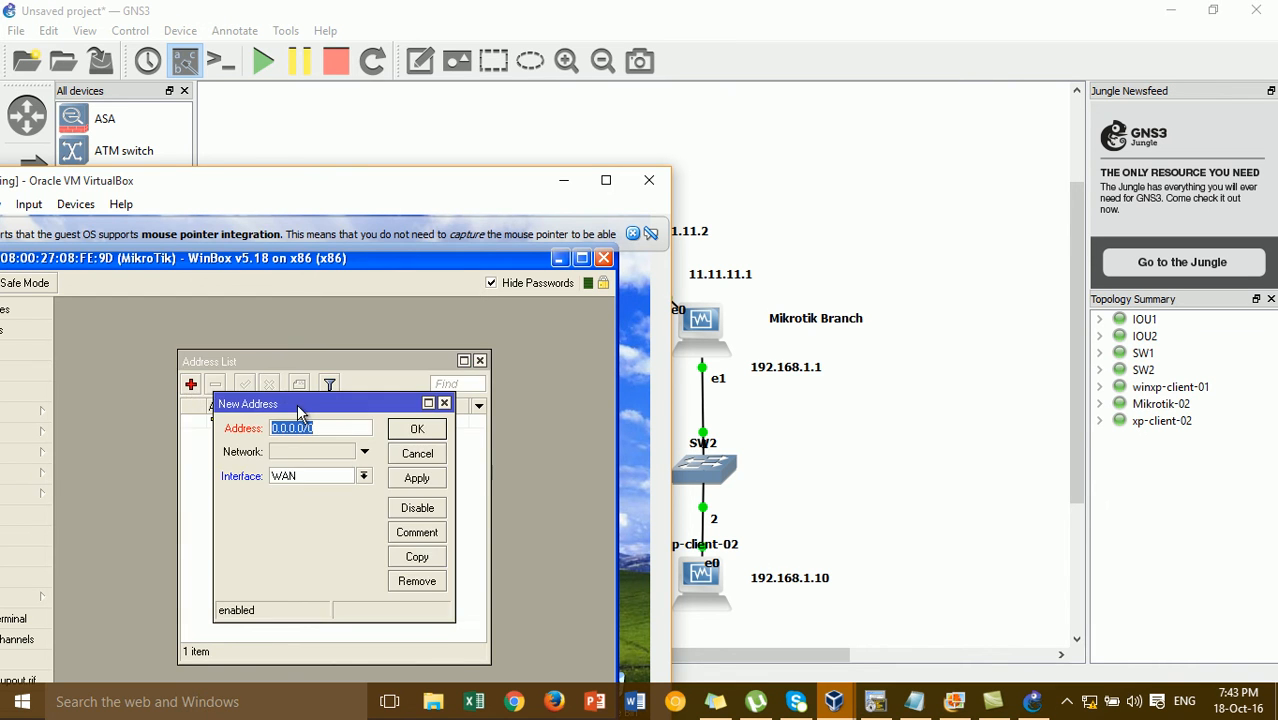
pyautogui.write('11.11.11.1/24')
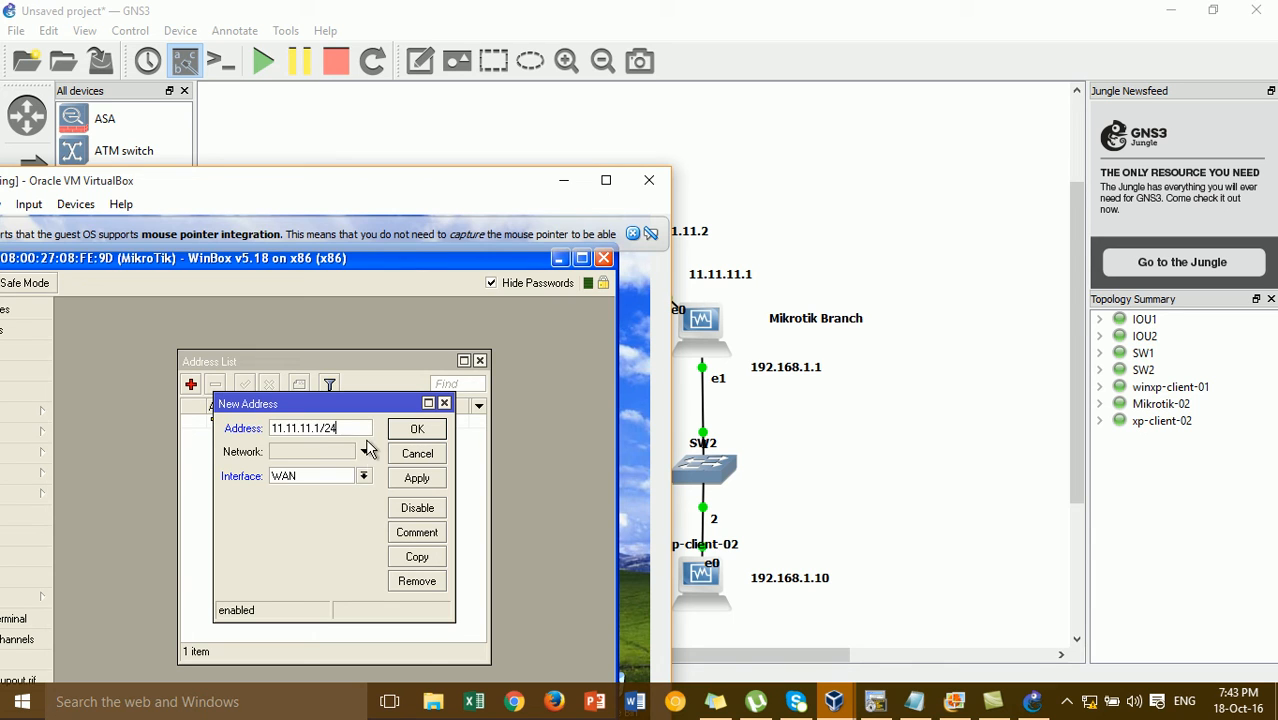
pyautogui.click(364, 476)
pyautogui.click(366, 477)
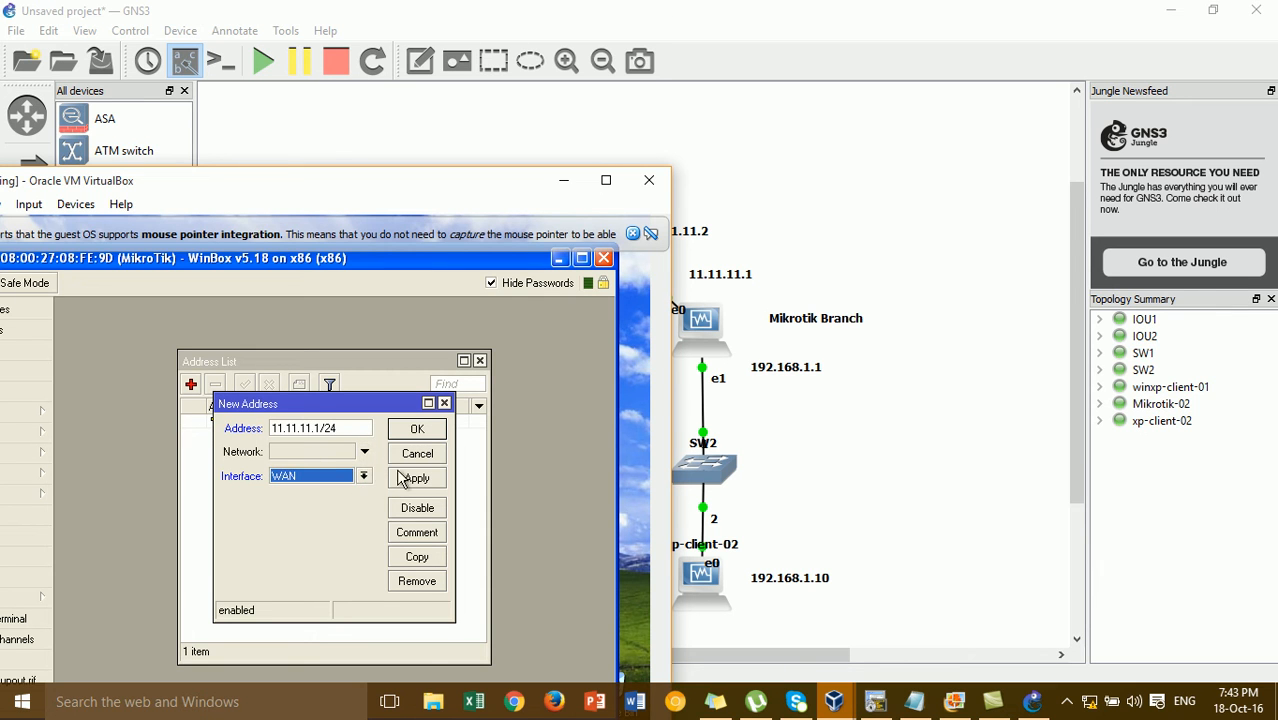
pyautogui.click(405, 481)
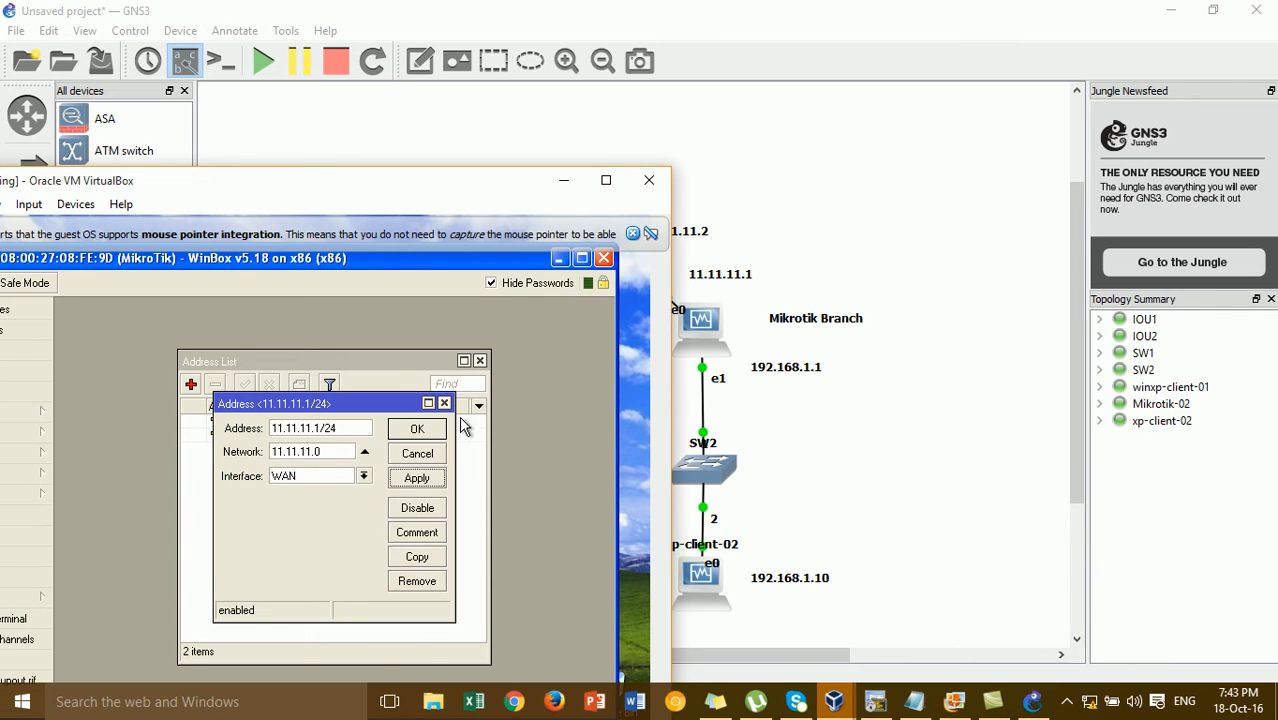
pyautogui.click(438, 428)
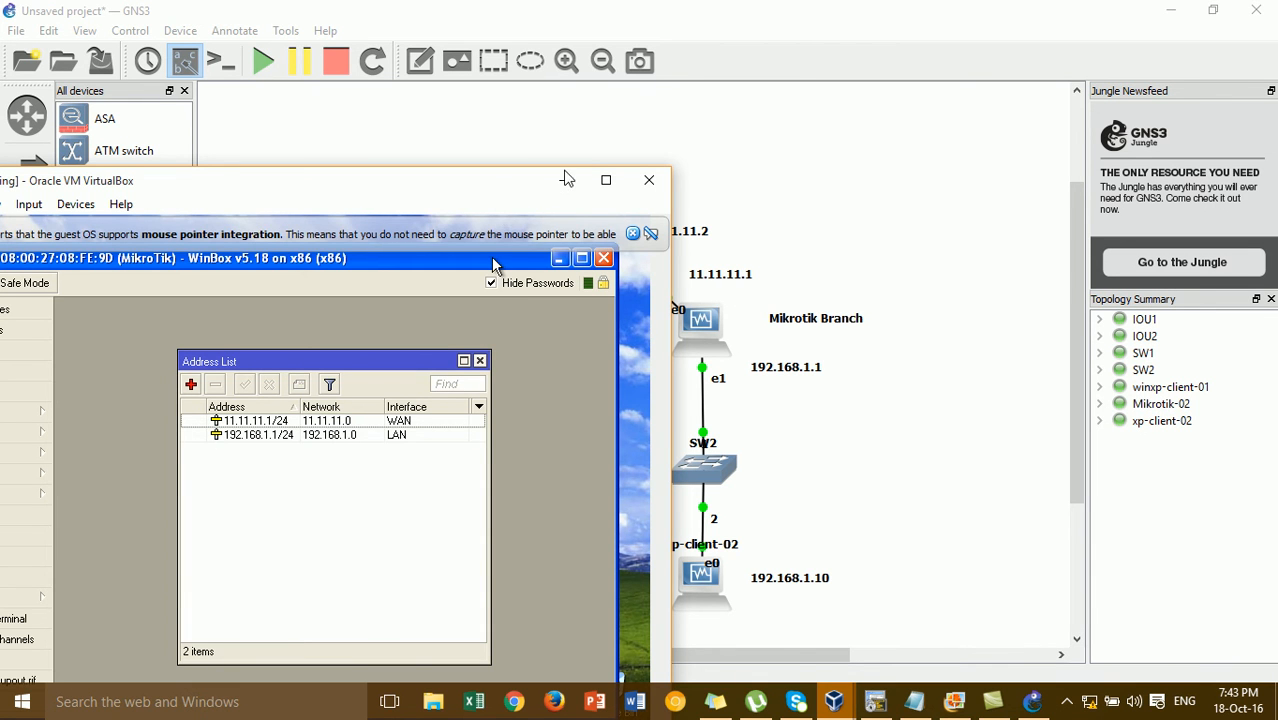
# - Close the address list and minimize the xp-client-02 window to review the task list and topology in GNS3
pyautogui.moveTo(566, 178); pyautogui.dragTo(679, 137)
pyautogui.click(593, 319)
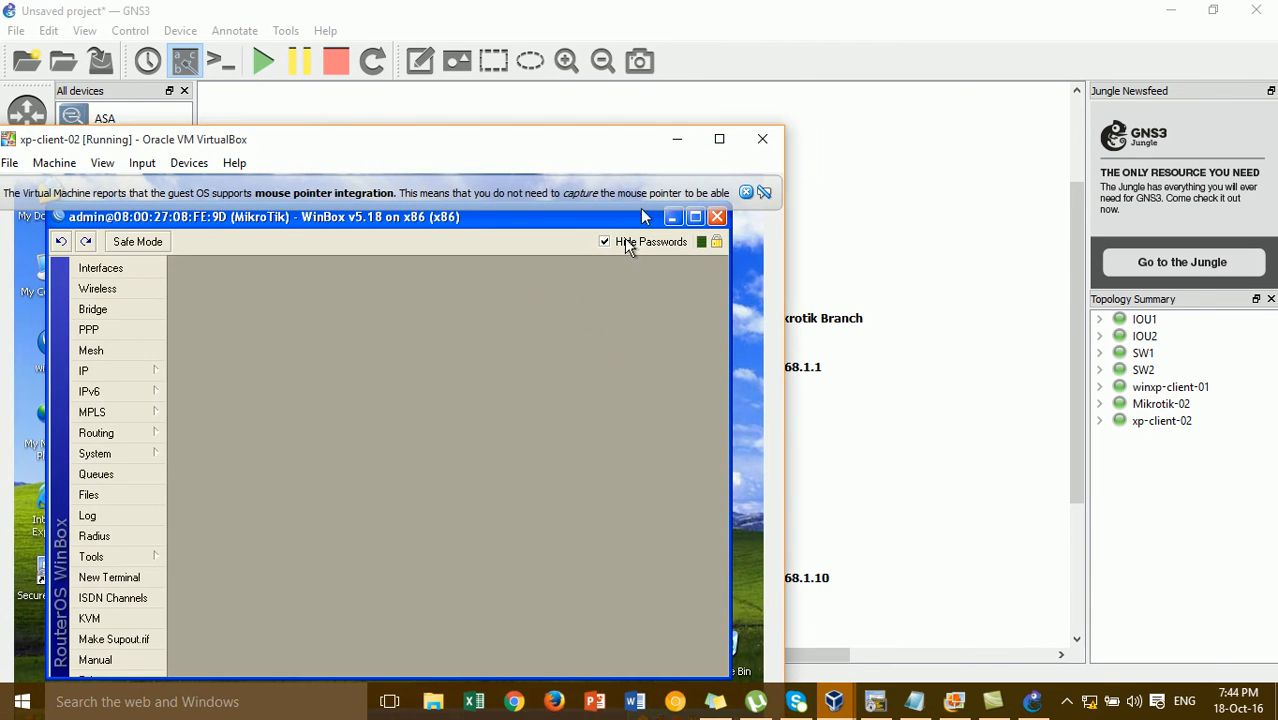
pyautogui.click(677, 139)
pyautogui.moveTo(754, 666); pyautogui.dragTo(570, 662)
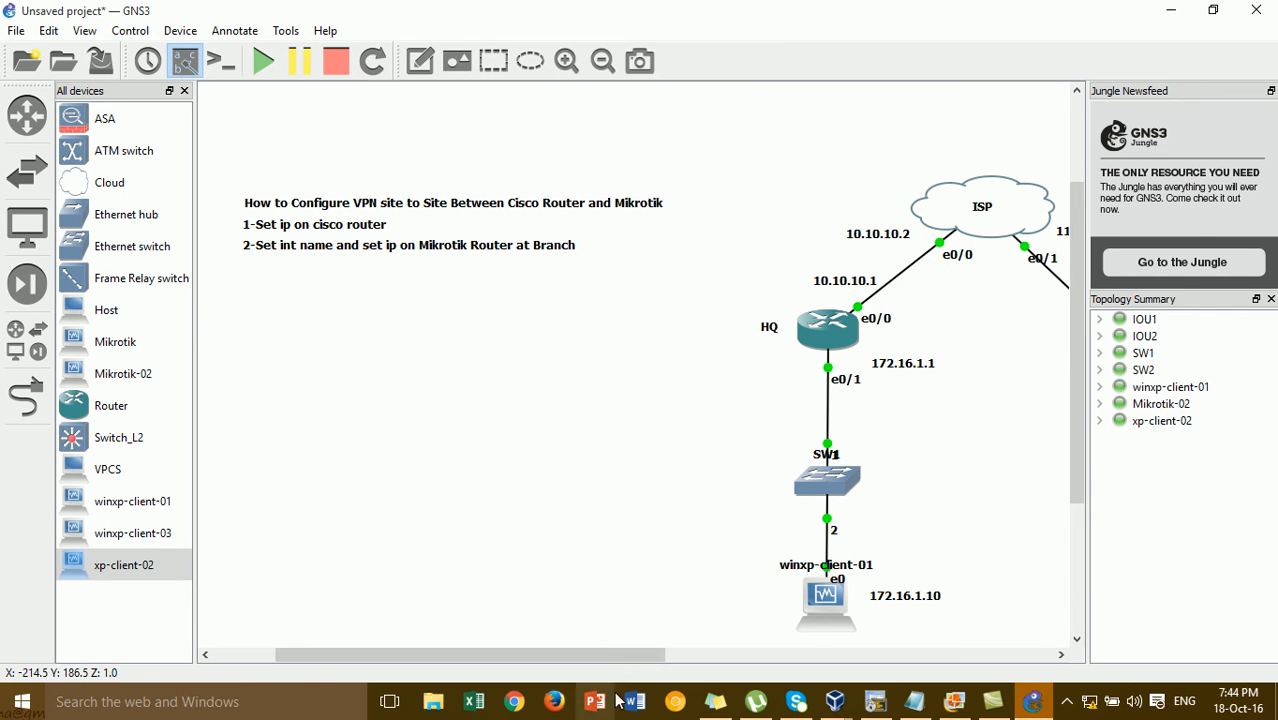
pyautogui.moveTo(614, 656); pyautogui.dragTo(736, 656)
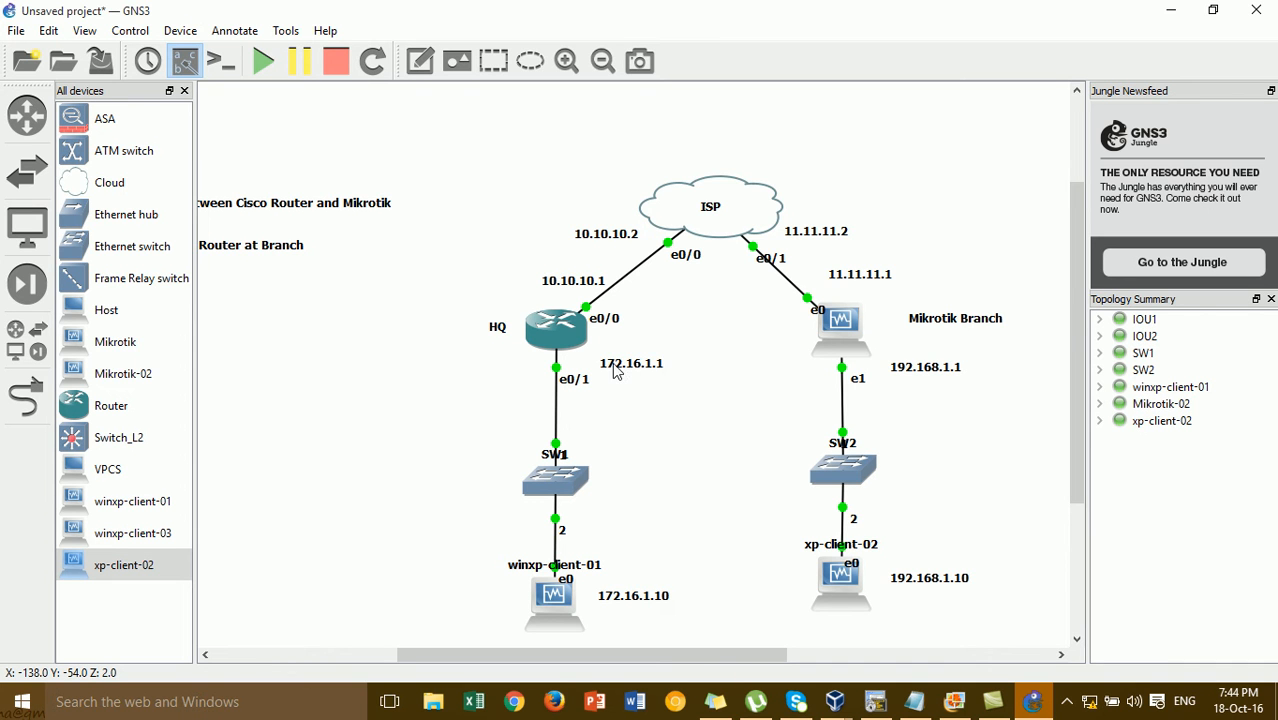
# - Switch to the winxp-client-01 virtual machine and open a command prompt with cmd
pyautogui.moveTo(833, 706)
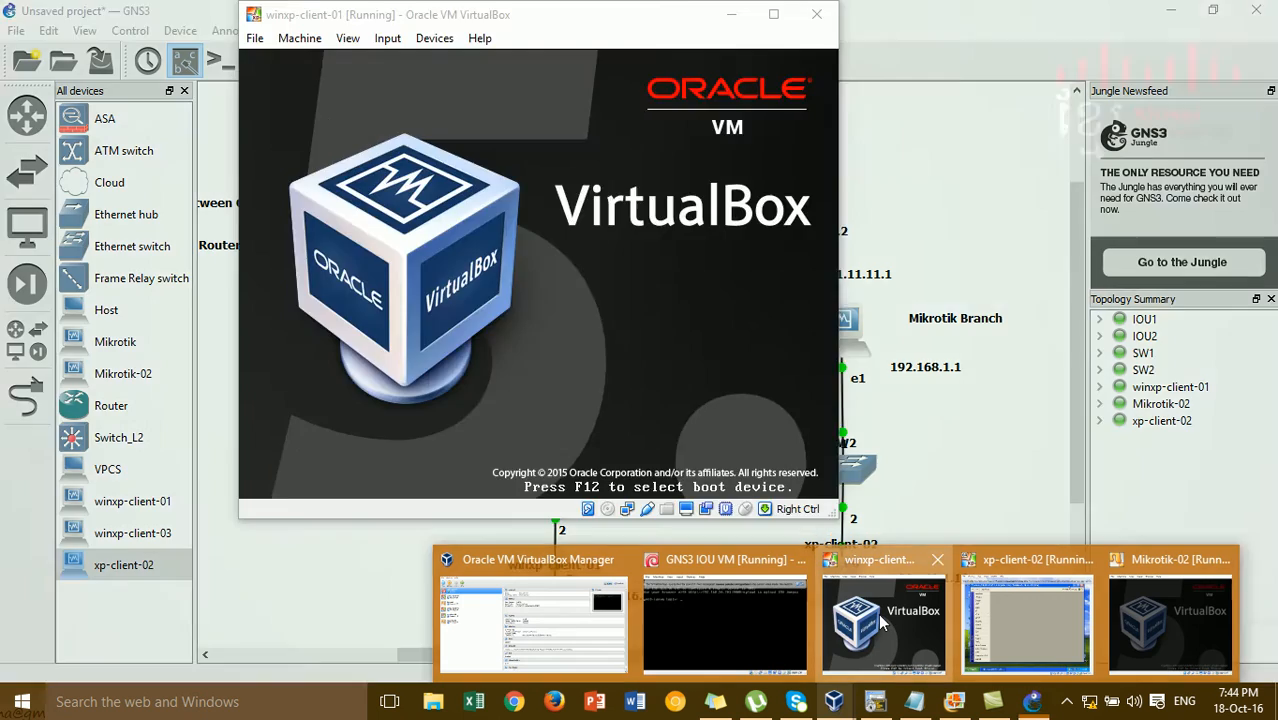
pyautogui.click(878, 613)
pyautogui.press('super+r')
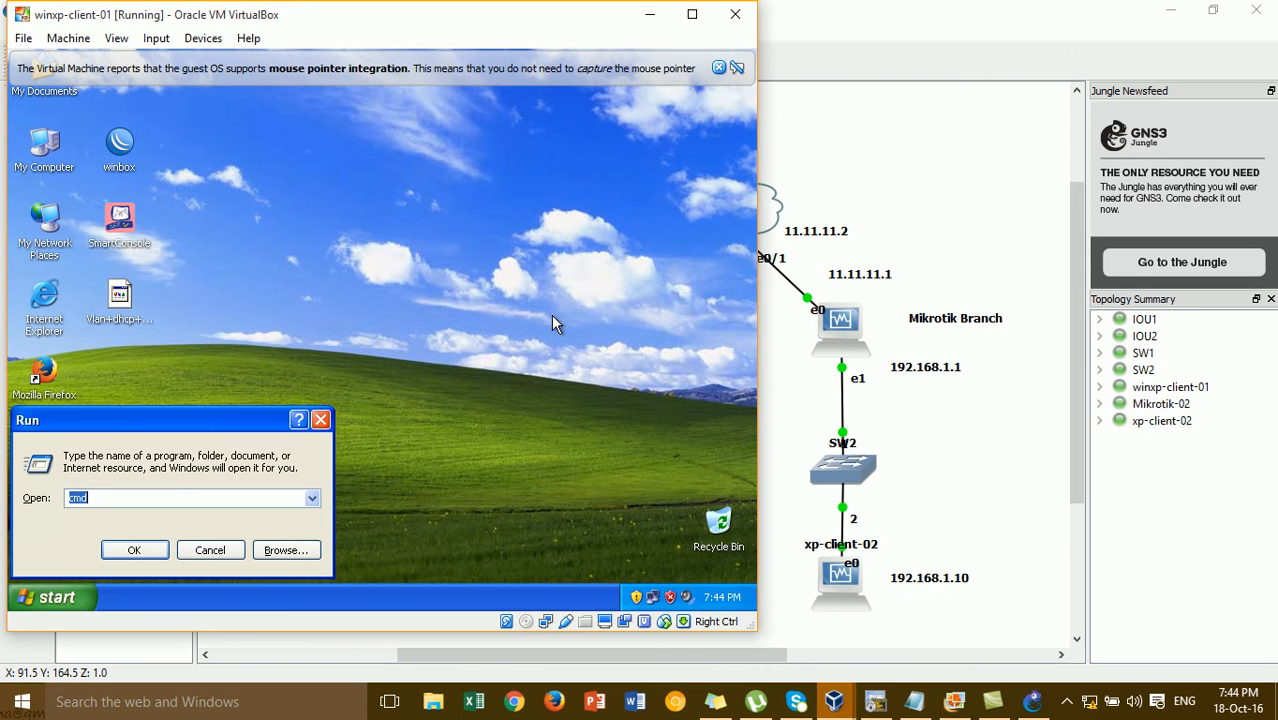
pyautogui.write('ping 172.')
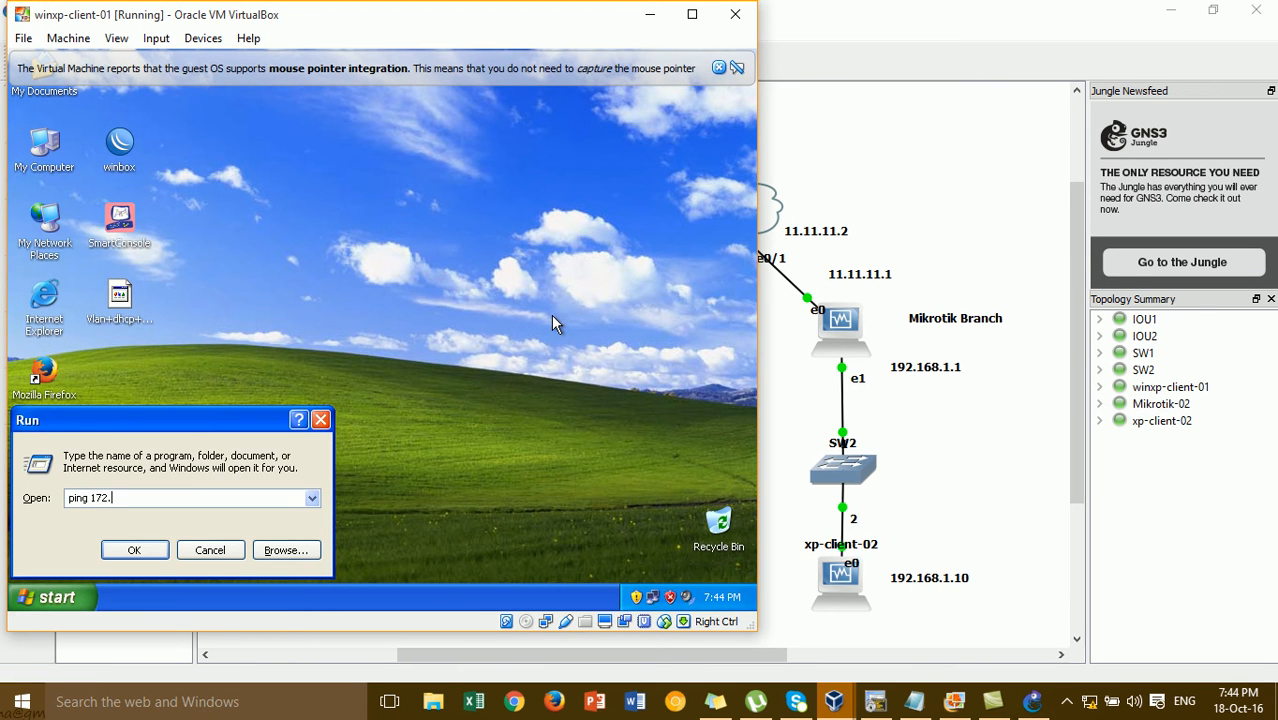
pyautogui.press('BackSpace')
pyautogui.write('cmd')
pyautogui.press('Return')
# - Ping the HQ gateway 172.16.1.1 from the winxp-client-01 command prompt, then minimize the virtual machine
pyautogui.press('Return')
pyautogui.press('Return')
pyautogui.write('ping 172.16.1')
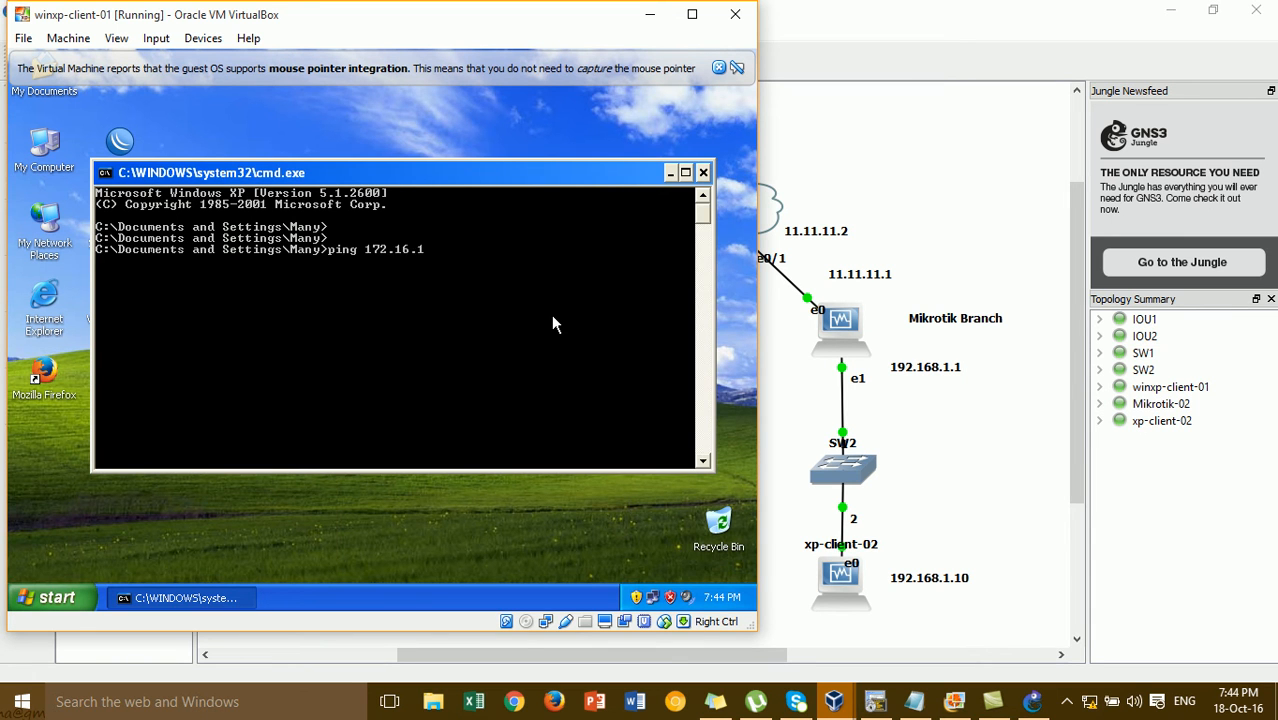
pyautogui.write('.1')
pyautogui.press('Return')
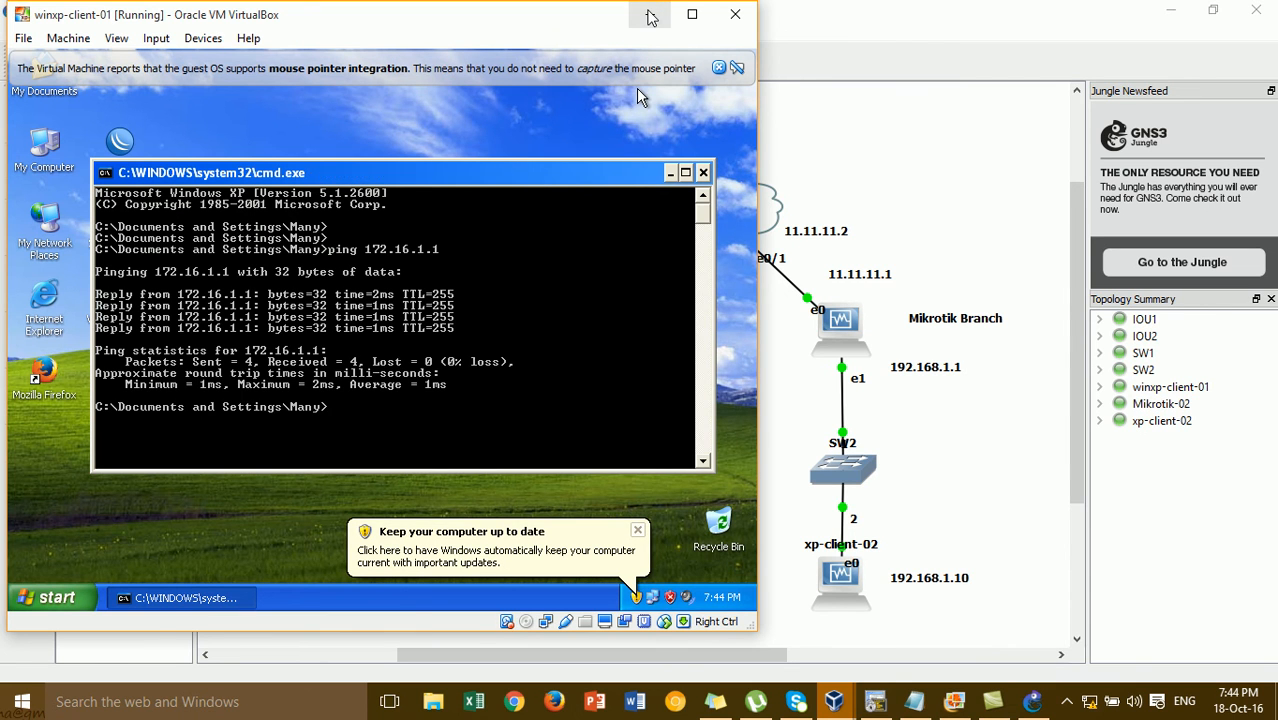
pyautogui.click(649, 16)
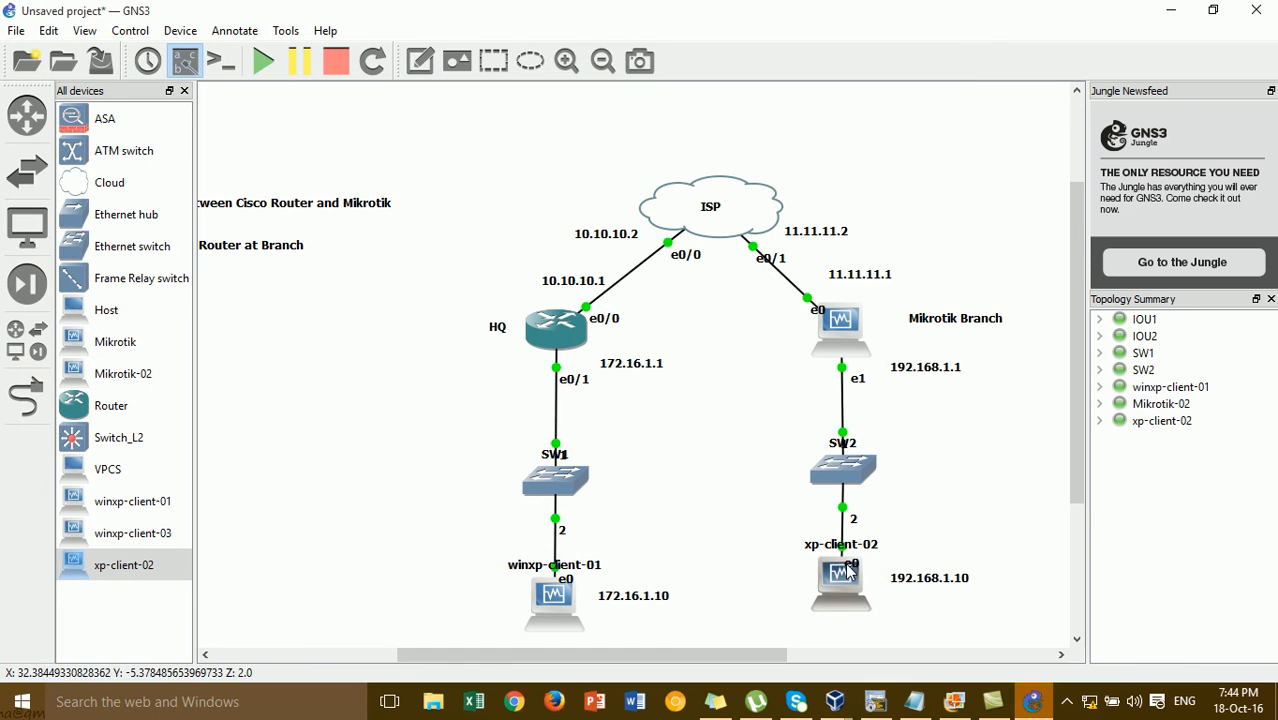
# - Switch to the xp-client-02 virtual machine, minimize WinBox and open a command prompt
pyautogui.moveTo(850, 708)
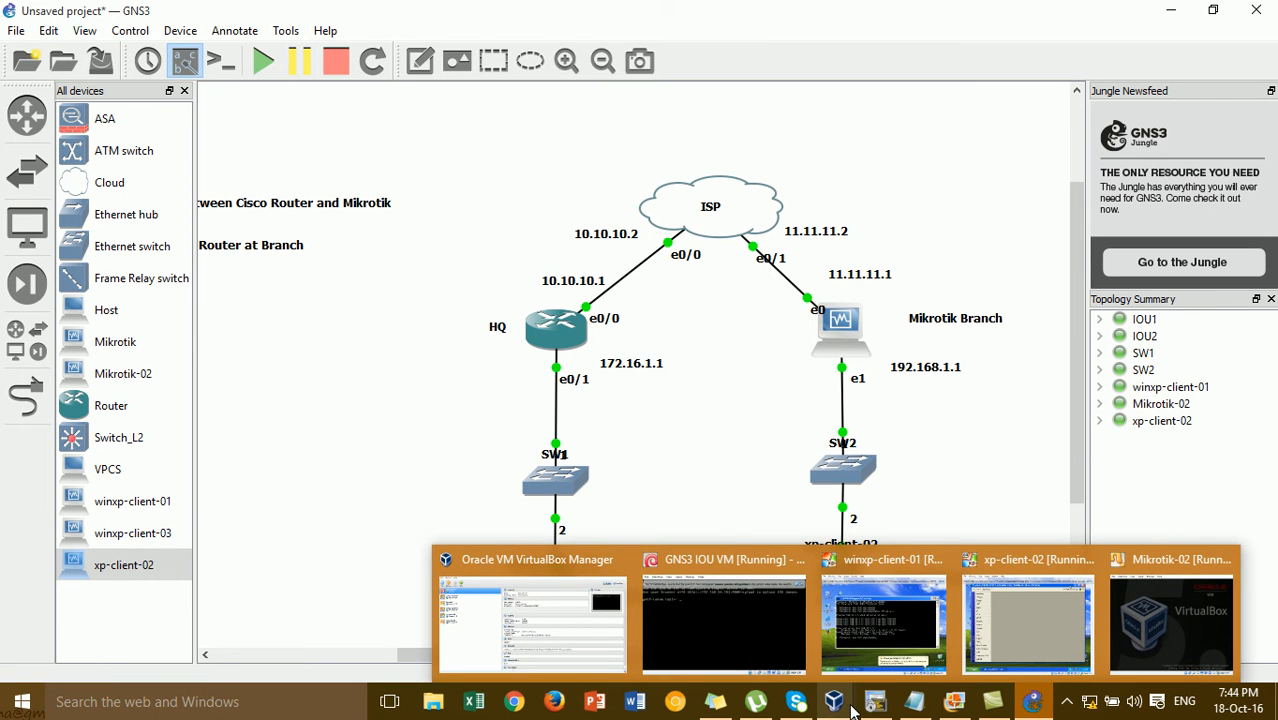
pyautogui.click(990, 609)
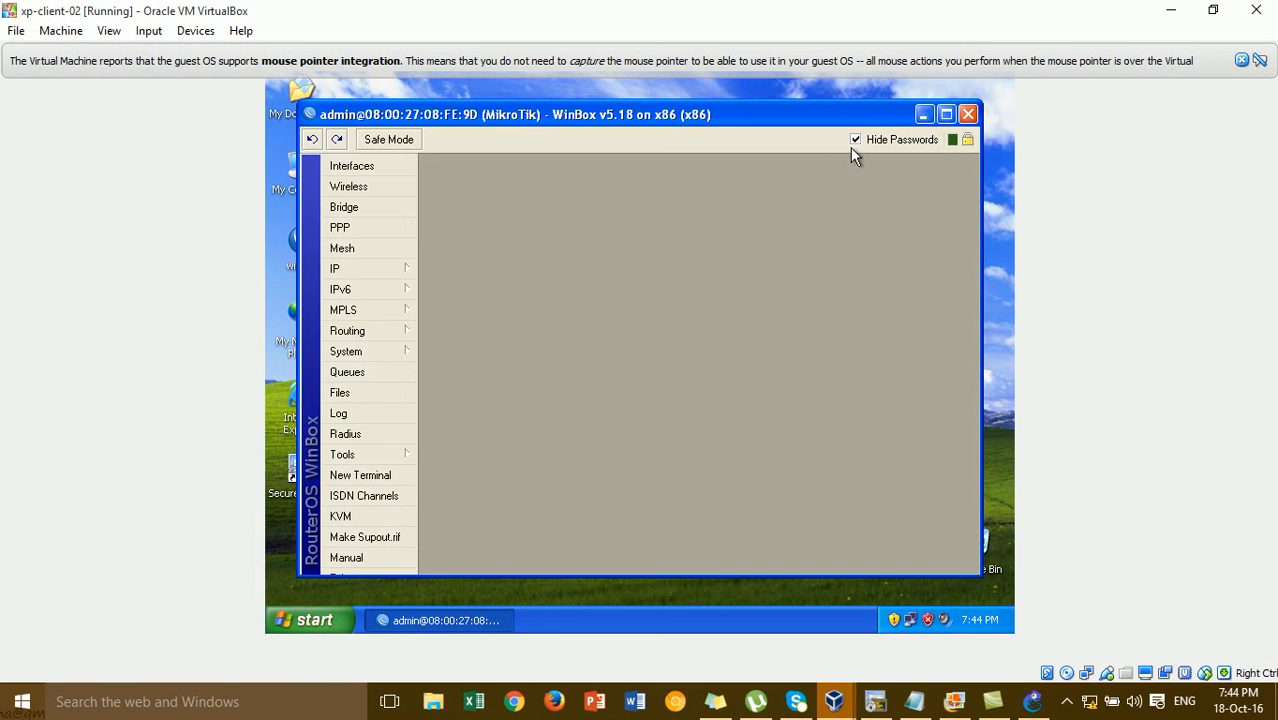
pyautogui.click(924, 116)
pyautogui.press('super+r')
pyautogui.press('Return')
pyautogui.press('Return')
pyautogui.press('Return')
# - Ping the Mikrotik LAN address 192.168.1.1 from xp-client-02, then minimize the command prompt and the virtual machine
pyautogui.write('p')
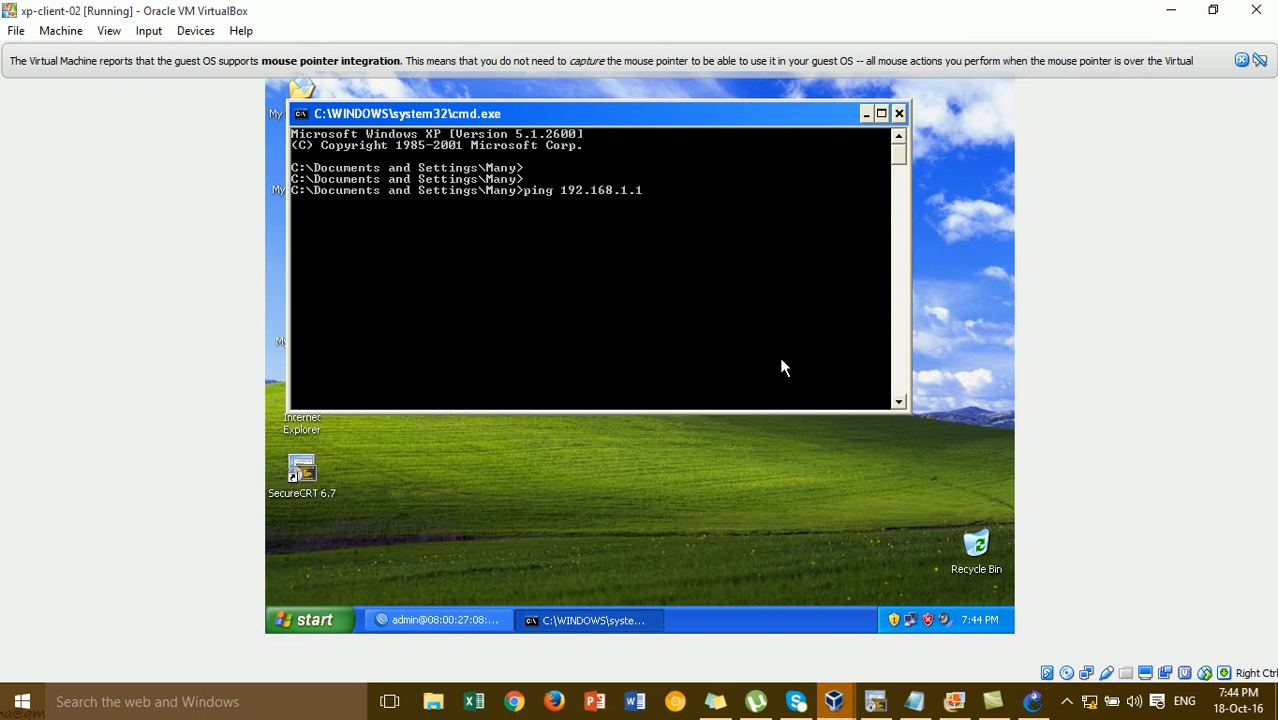
pyautogui.write('ing 192.168.1.1')
pyautogui.press('Return')
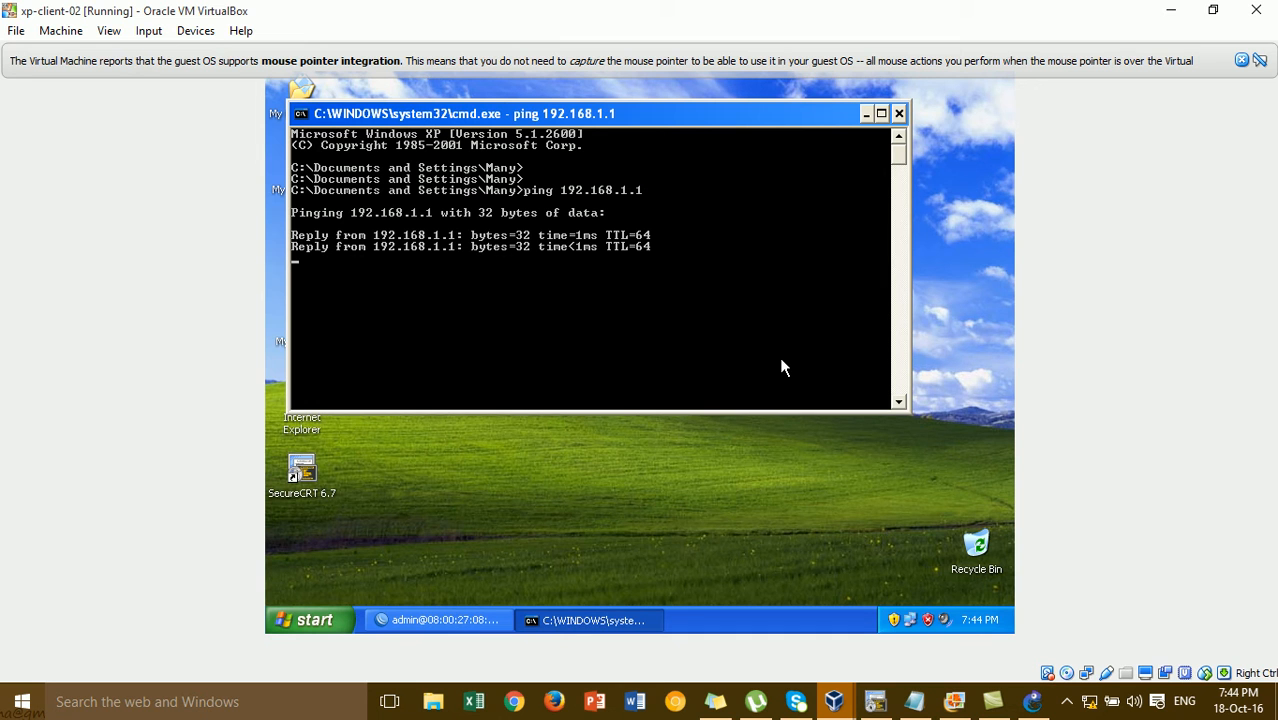
pyautogui.click(867, 114)
pyautogui.click(1170, 10)
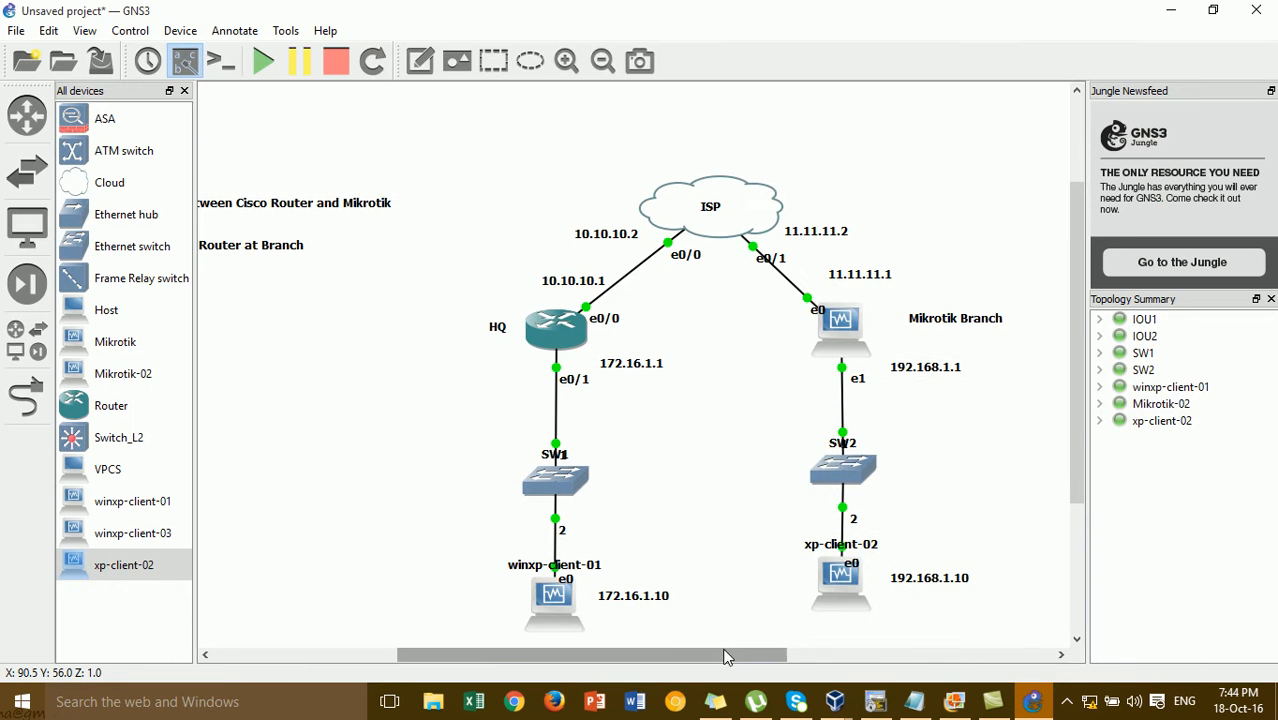
# - Add the note "3-COnfigure Routing ( RIP )" under the second task in the GNS3 workspace and align it with the list
pyautogui.moveTo(726, 657); pyautogui.dragTo(604, 666)
pyautogui.click(421, 60)
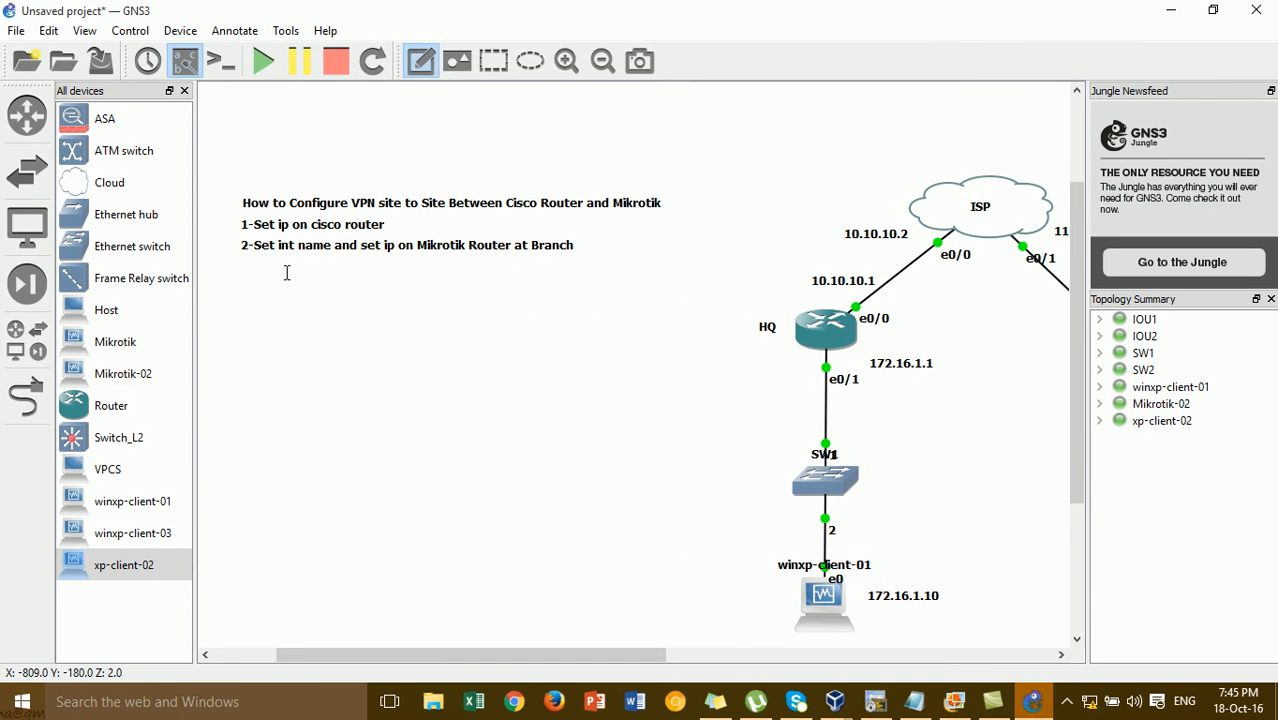
pyautogui.click(248, 273)
pyautogui.write('3-')
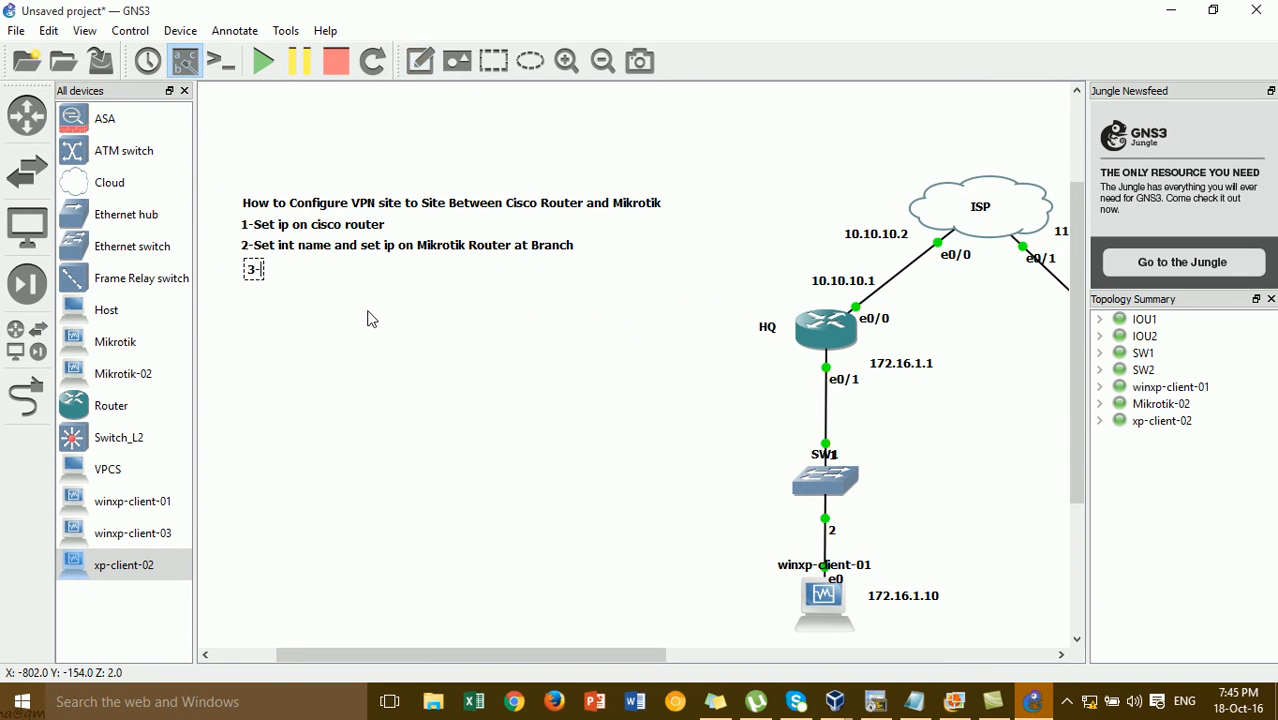
pyautogui.write('COnfigur')
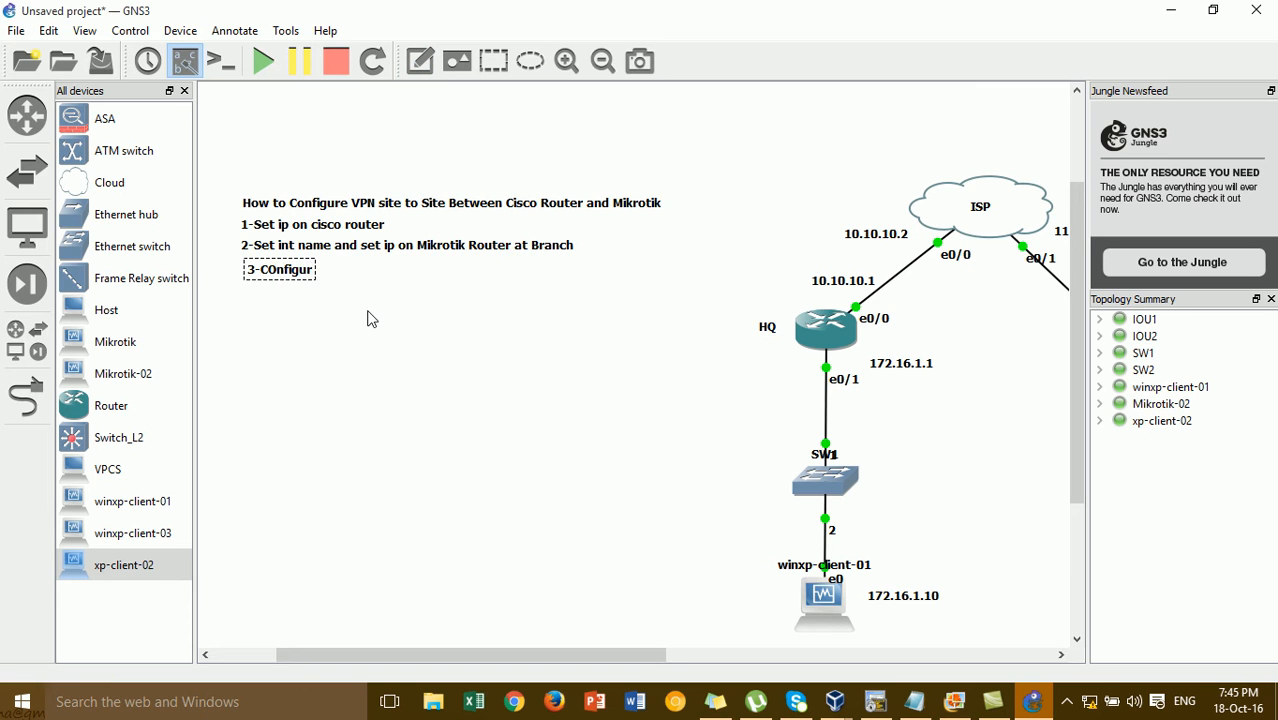
pyautogui.write('e Routi')
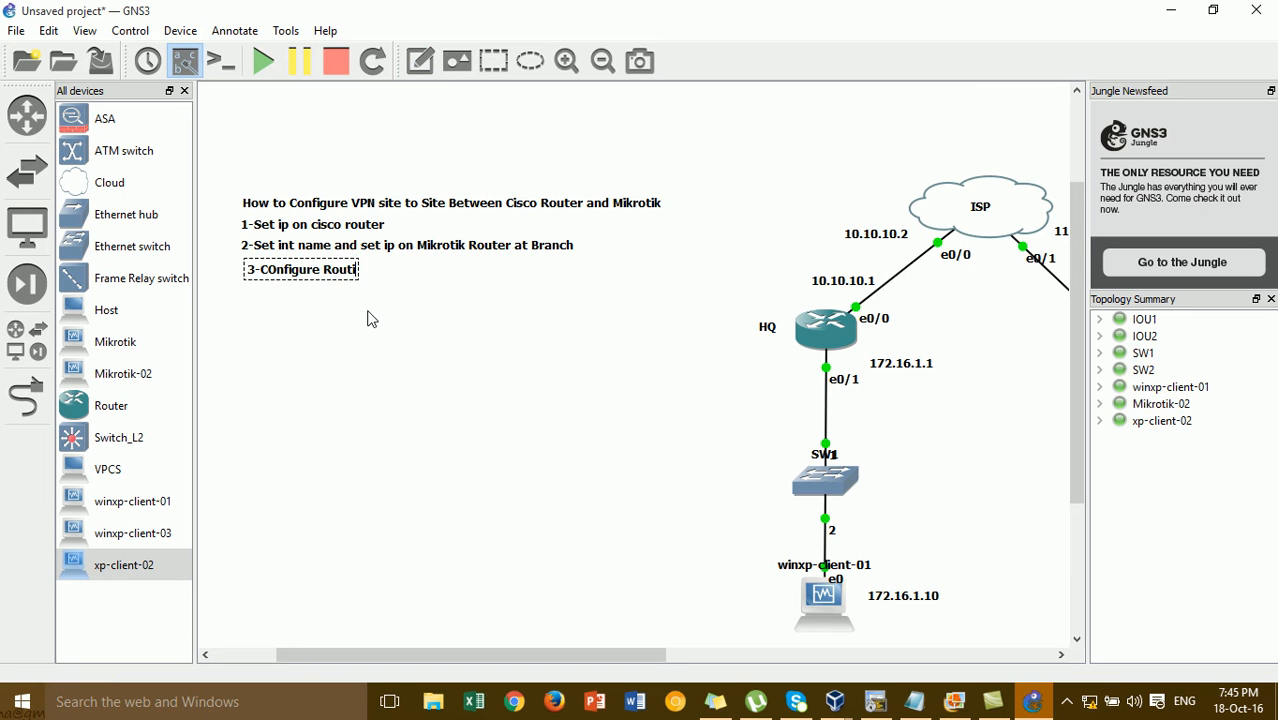
pyautogui.write('ng ( RIP')
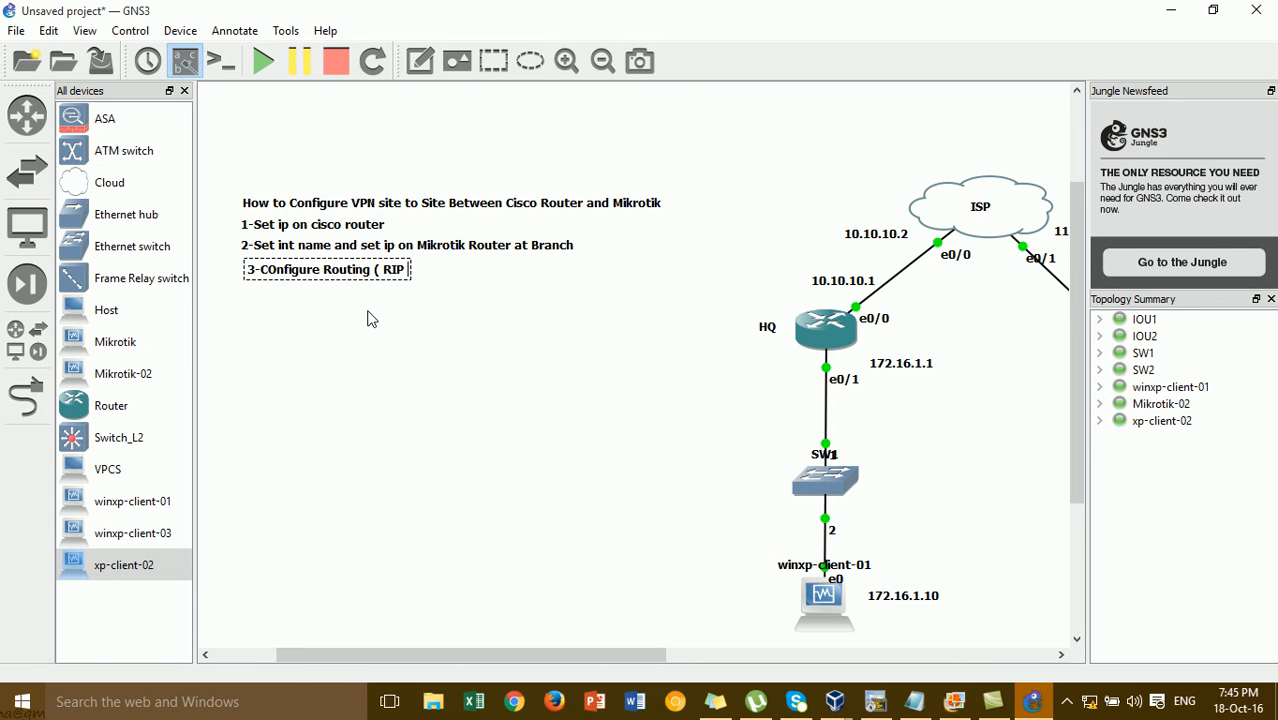
pyautogui.click(374, 326)
pyautogui.moveTo(354, 267); pyautogui.dragTo(348, 265)
pyautogui.click(396, 350)
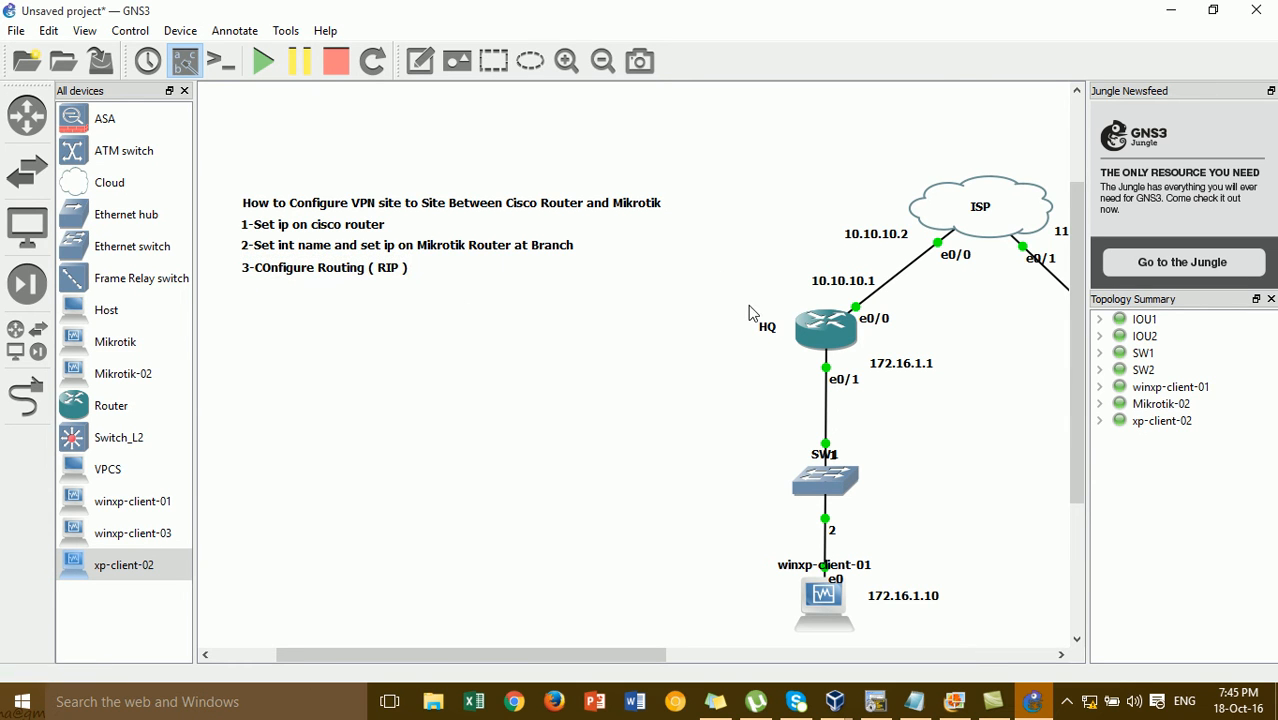
# - Review the topology around the HQ router, switch to its SecureCRT console and exit interface configuration mode
pyautogui.moveTo(748, 305); pyautogui.dragTo(870, 398)
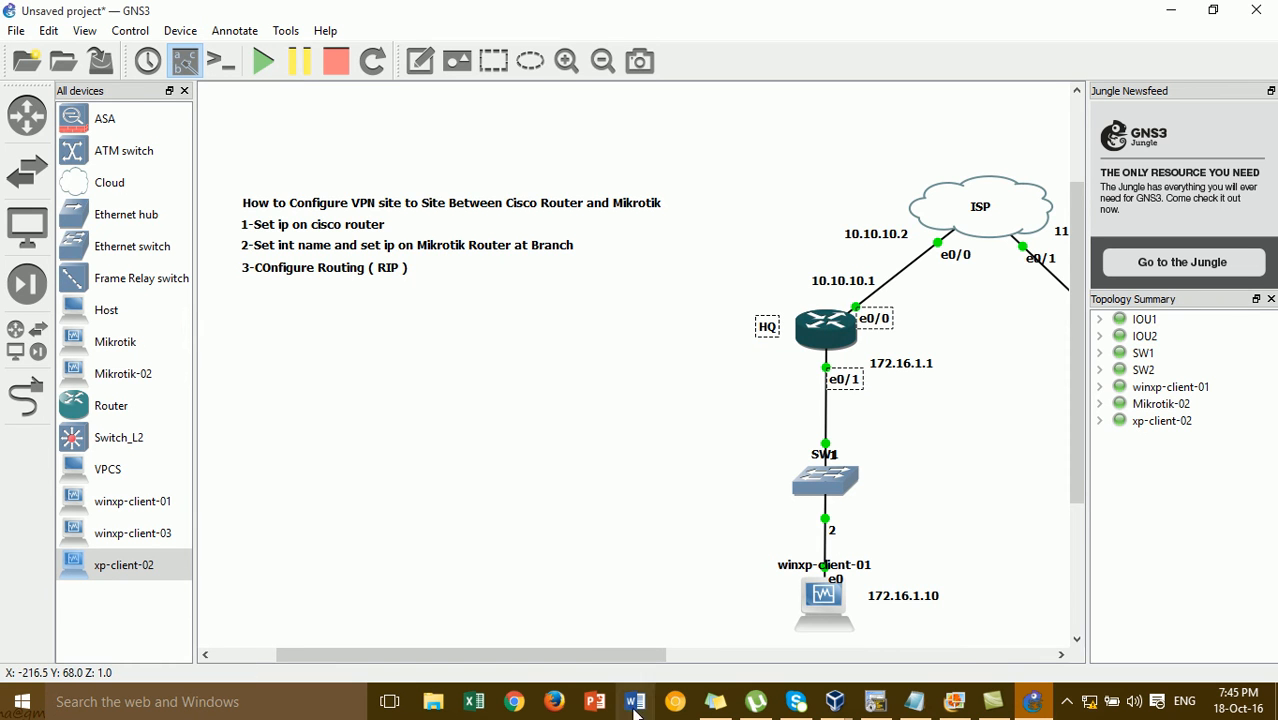
pyautogui.moveTo(593, 658); pyautogui.dragTo(753, 658)
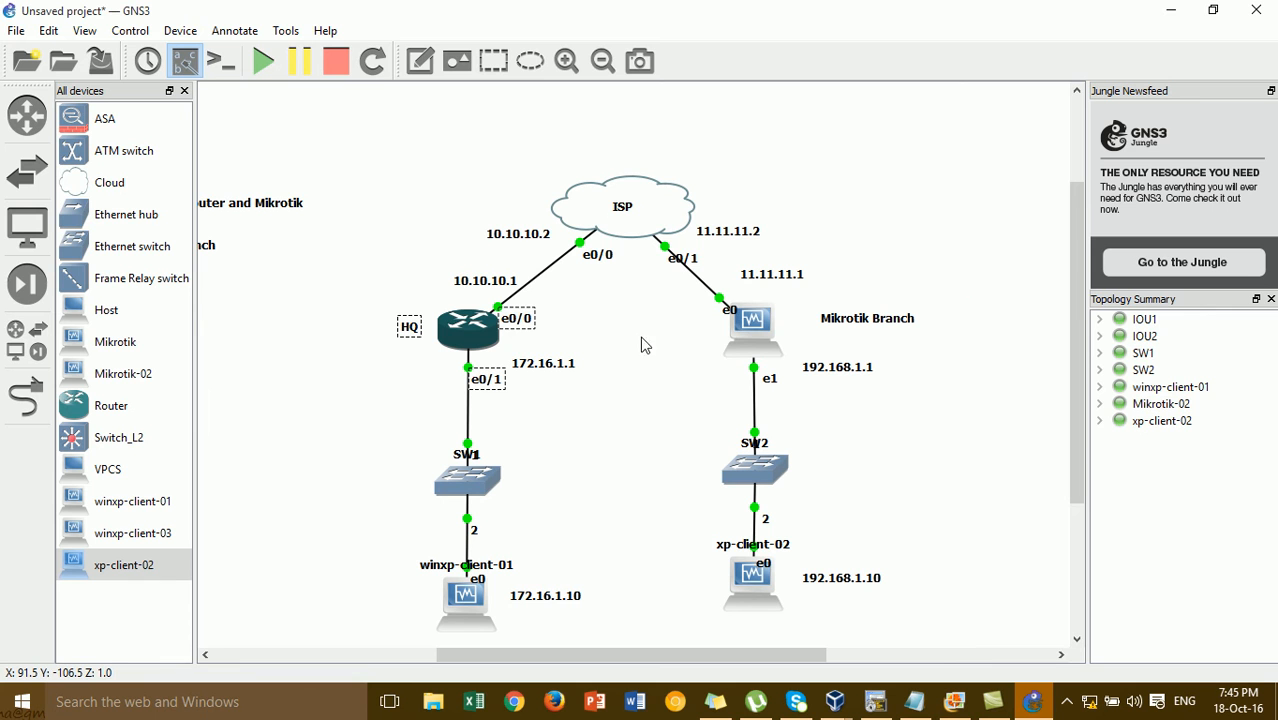
pyautogui.moveTo(697, 662); pyautogui.dragTo(570, 617)
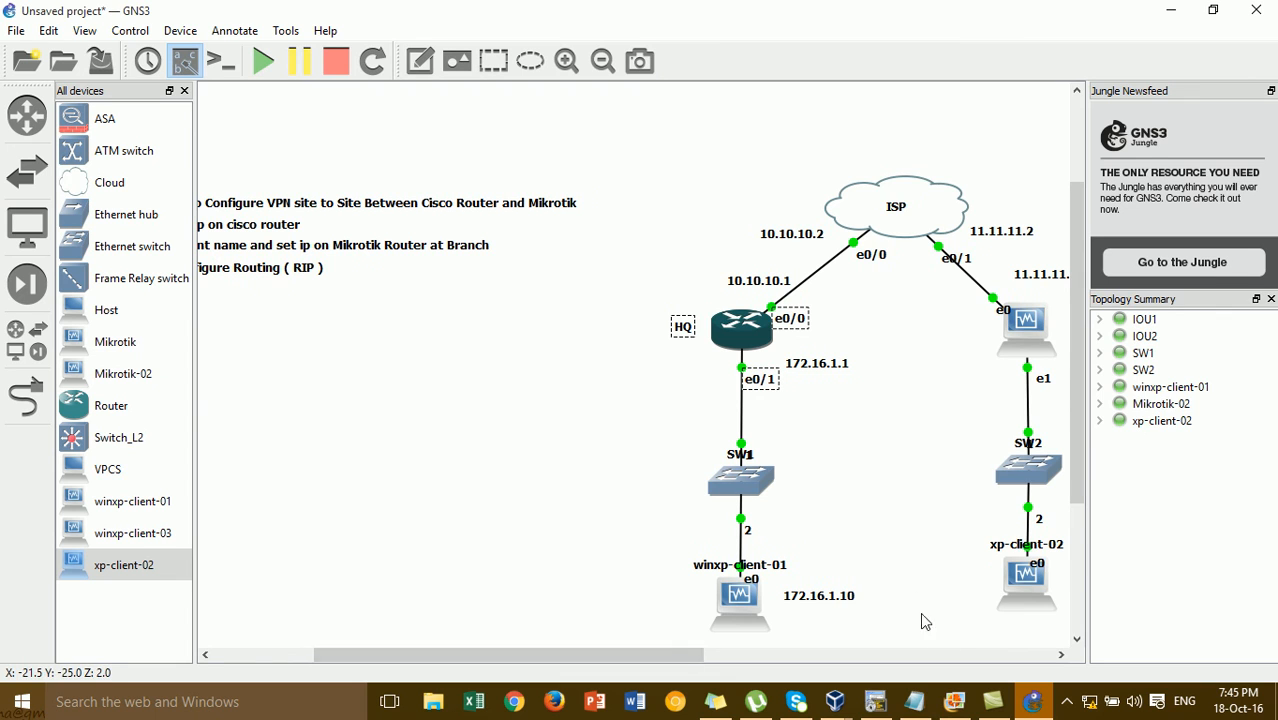
pyautogui.click(875, 701)
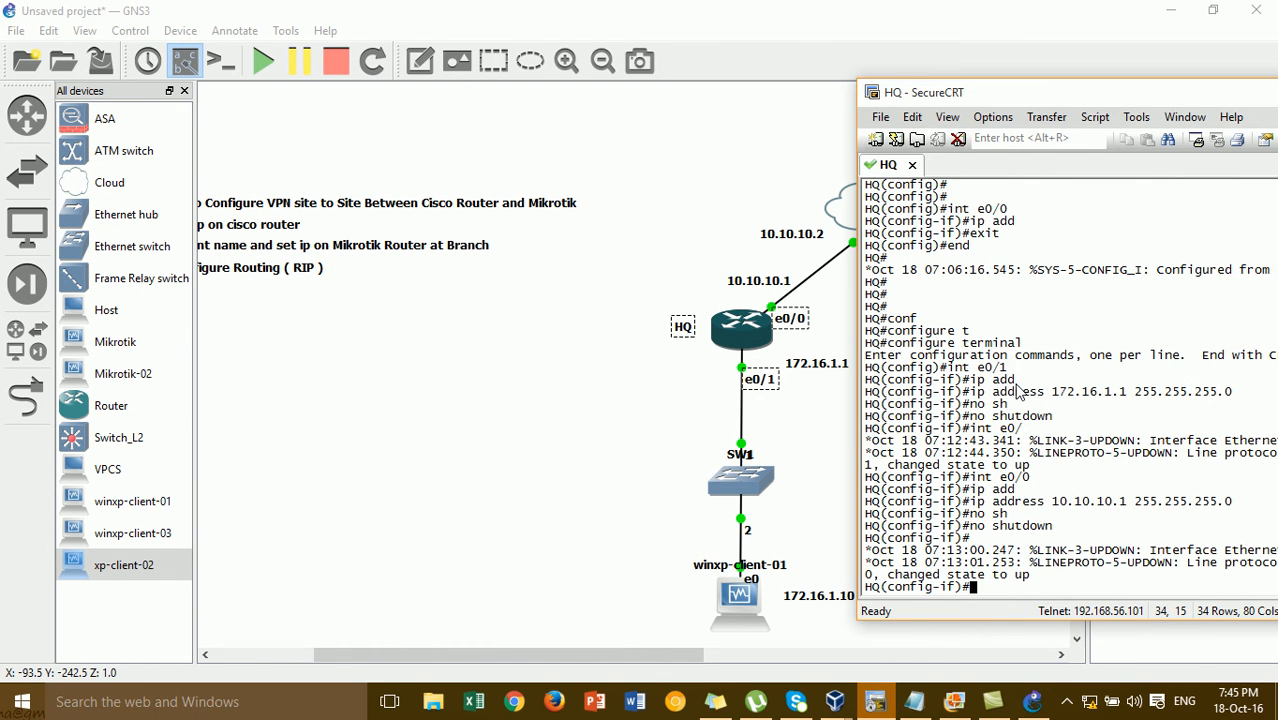
pyautogui.press('Return')
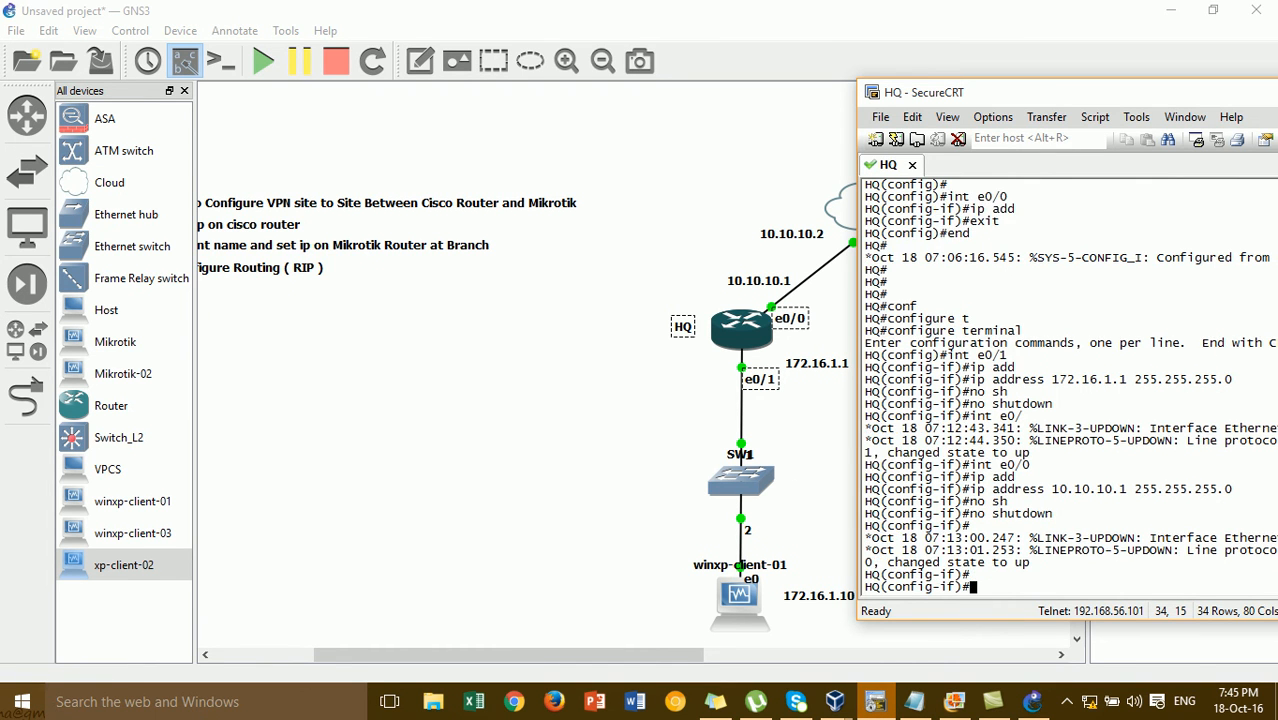
pyautogui.press('BackSpace')
pyautogui.write('exit')
pyautogui.press('Return')
# - Enter RIP configuration on the HQ router with the router rip command
pyautogui.write('rpi')
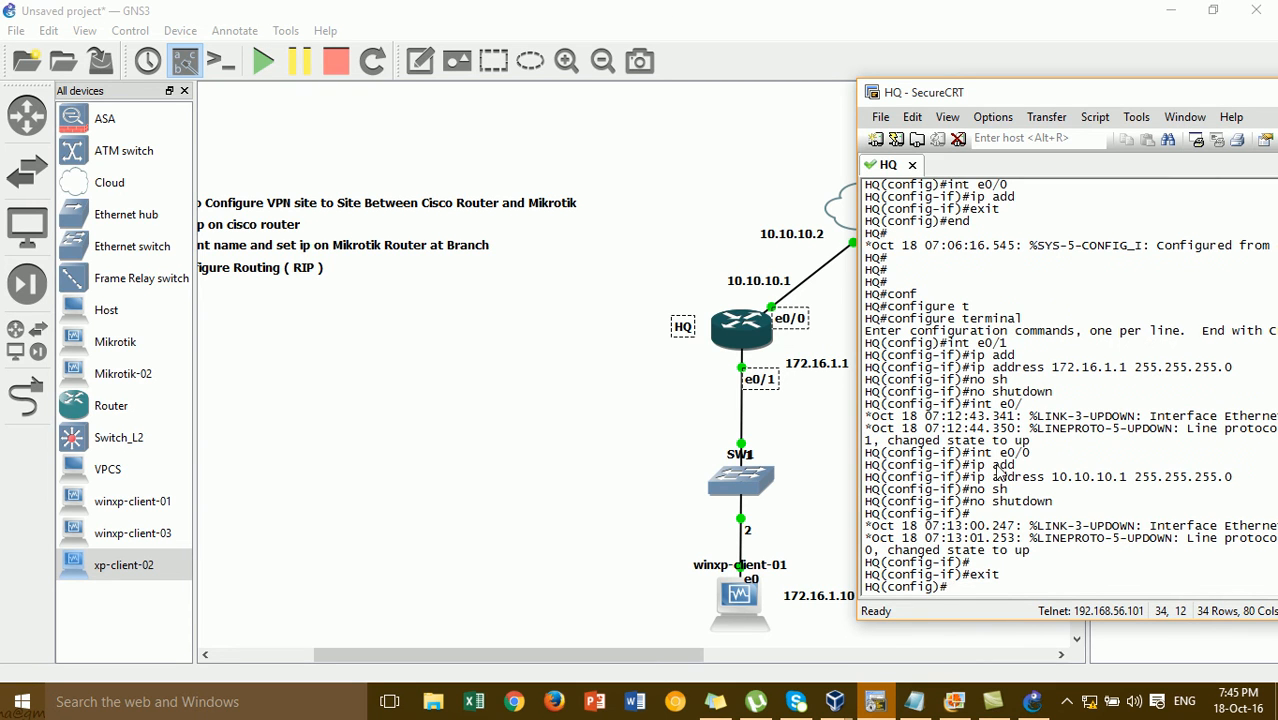
pyautogui.press('BackSpace')
pyautogui.press('BackSpace')
pyautogui.press('BackSpace')
pyautogui.write('rotu')
pyautogui.press('Tab')
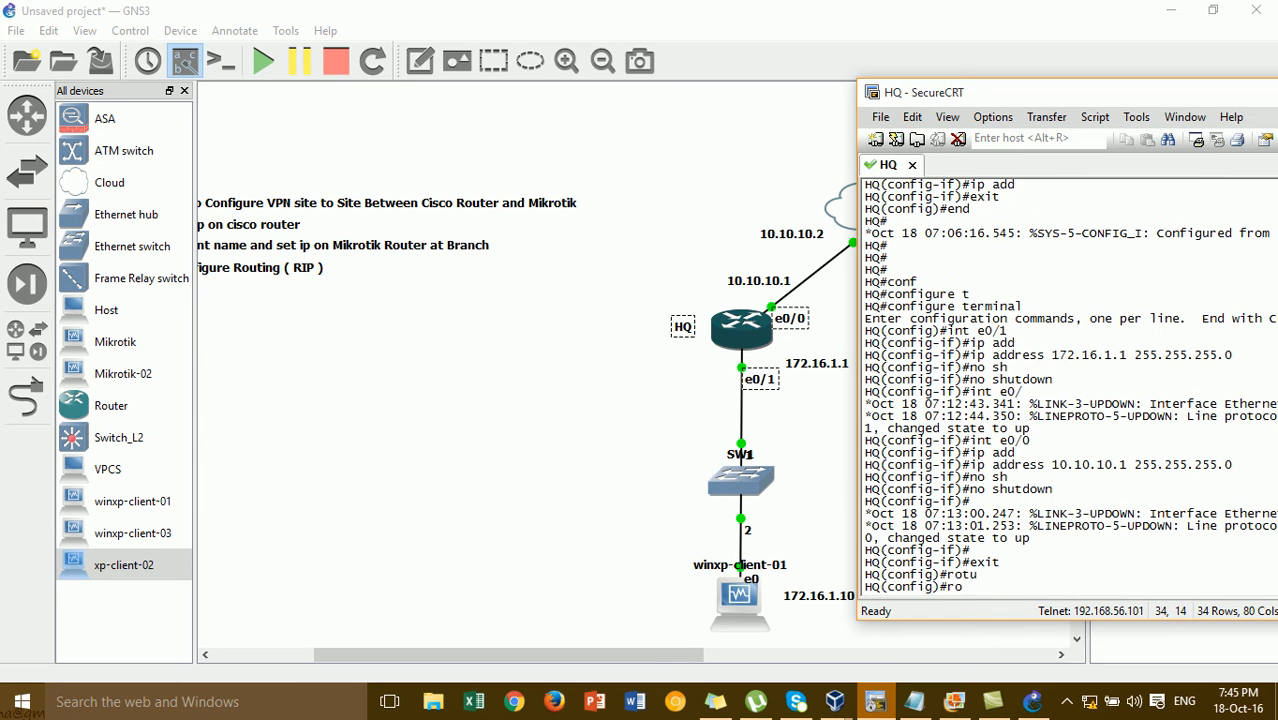
pyautogui.press('Tab')
pyautogui.press('BackSpace')
pyautogui.press('BackSpace')
pyautogui.press('BackSpace')
pyautogui.write('router')
pyautogui.press('Tab')
pyautogui.write('ri')
pyautogui.press('Tab')
pyautogui.press('Return')
# - Add the networks 10.10.10.0 and 172.16.1.0 to RIP on the HQ router
pyautogui.write('net')
pyautogui.press('Tab')
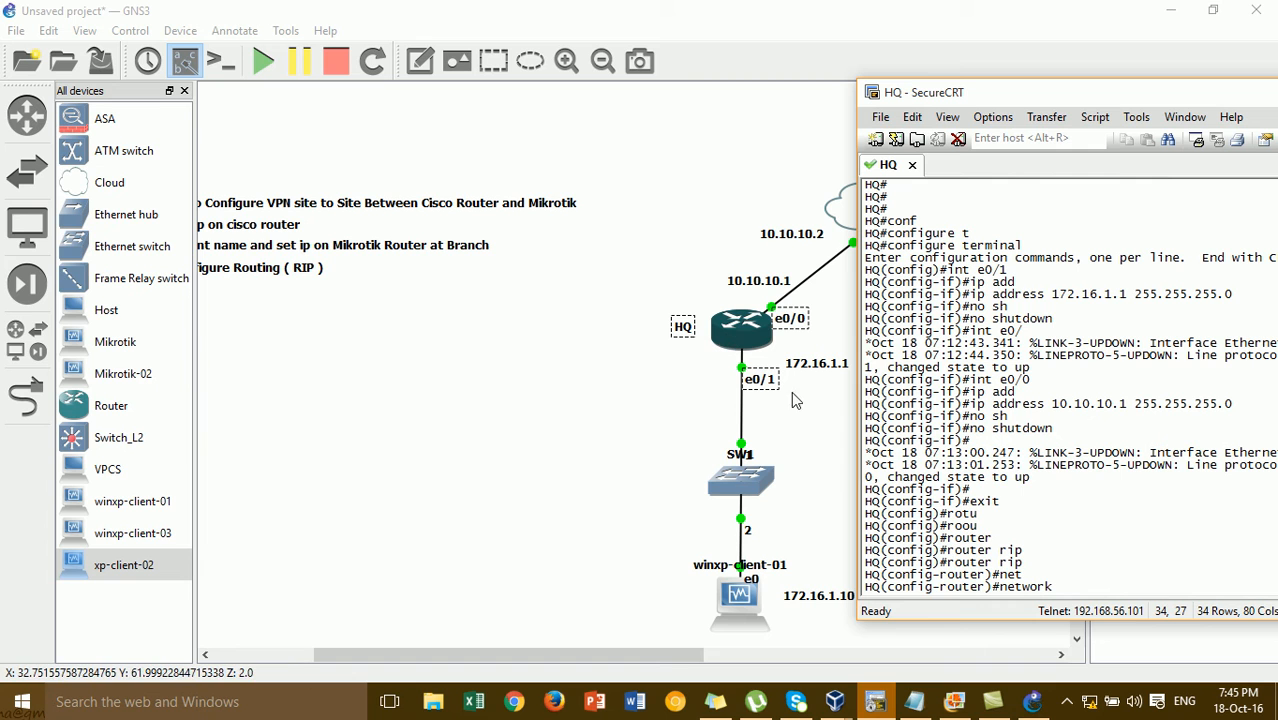
pyautogui.write('10.10')
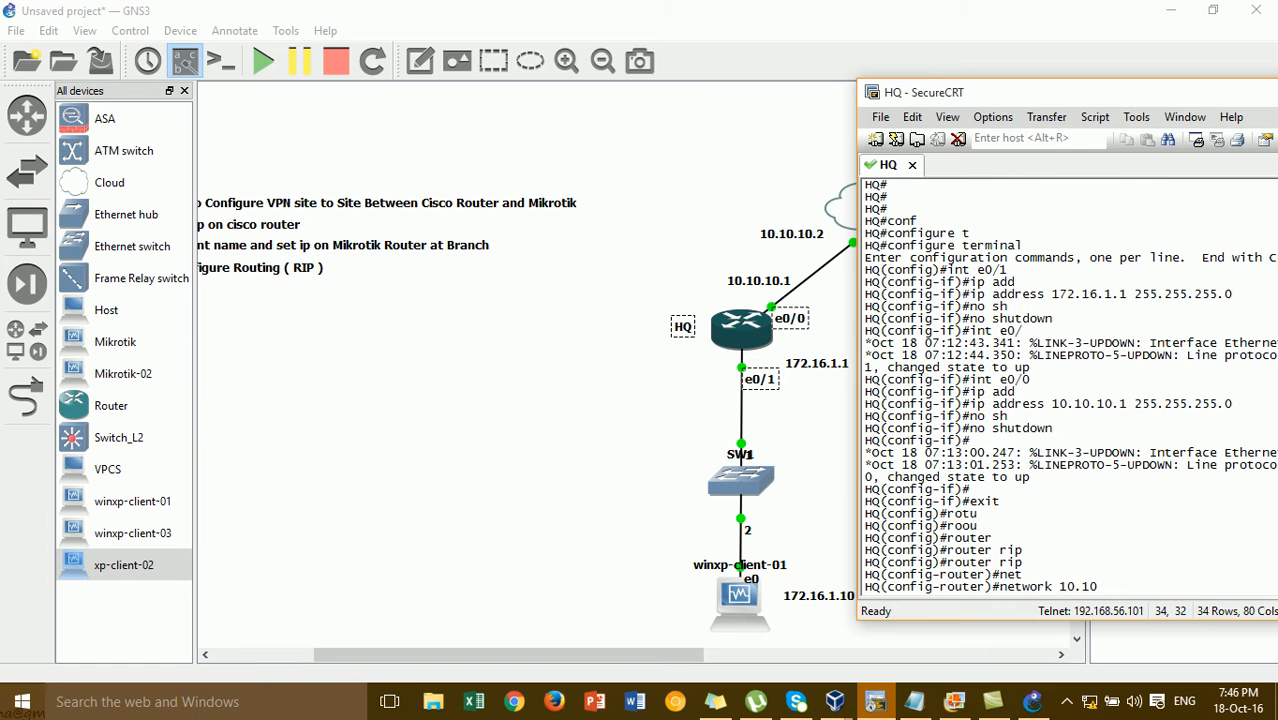
pyautogui.write('.10.0')
pyautogui.press('Return')
pyautogui.write('net')
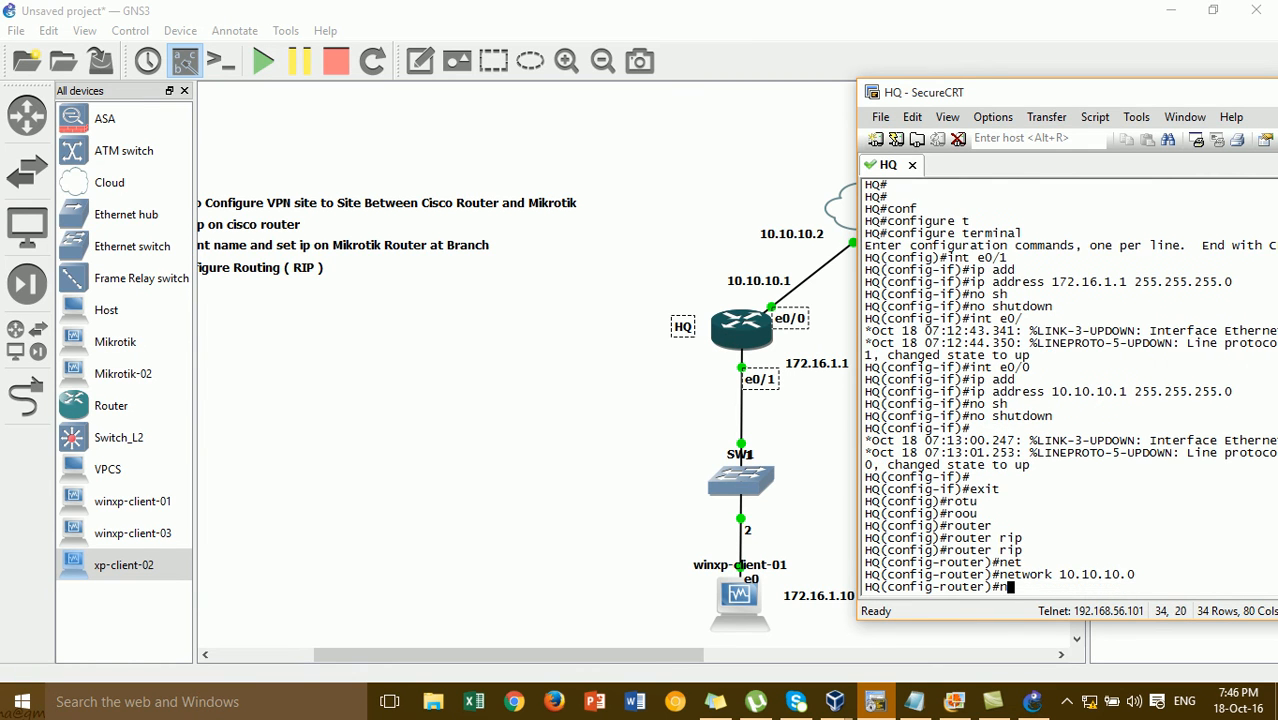
pyautogui.press('Tab')
pyautogui.write('172.16.1.10')
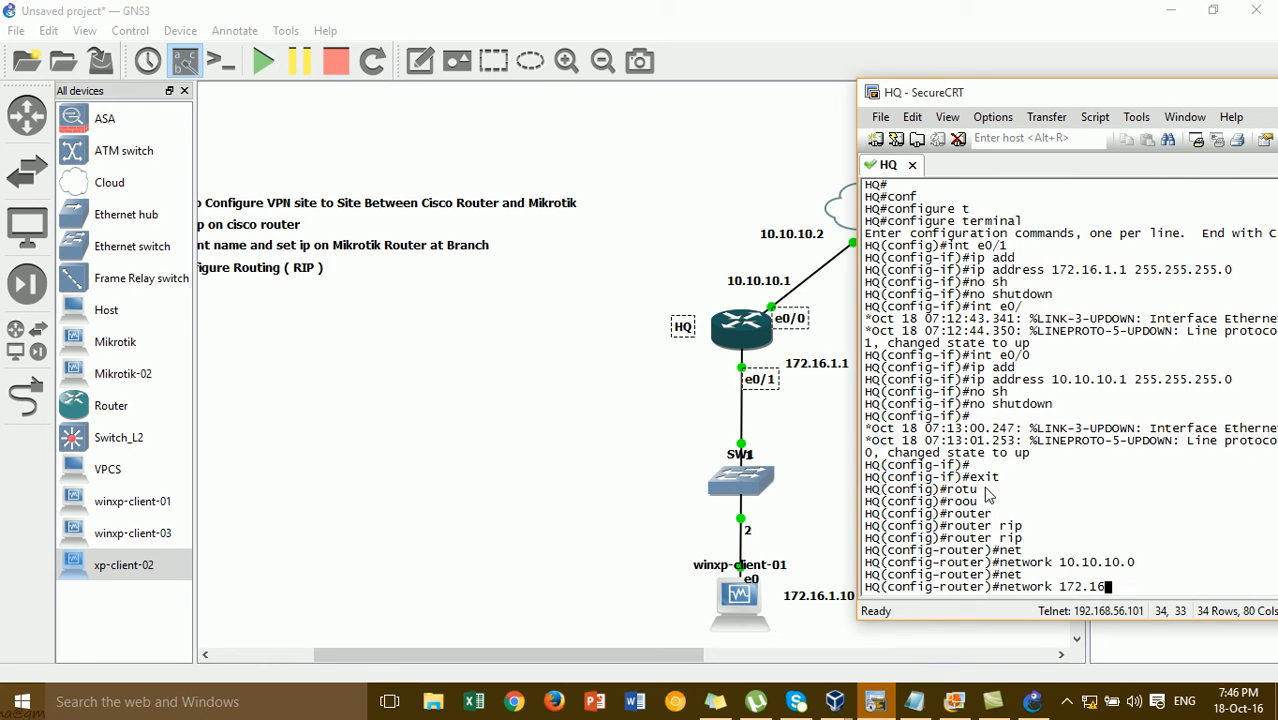
pyautogui.press('BackSpace')
pyautogui.press('BackSpace')
pyautogui.write('0')
pyautogui.press('Return')
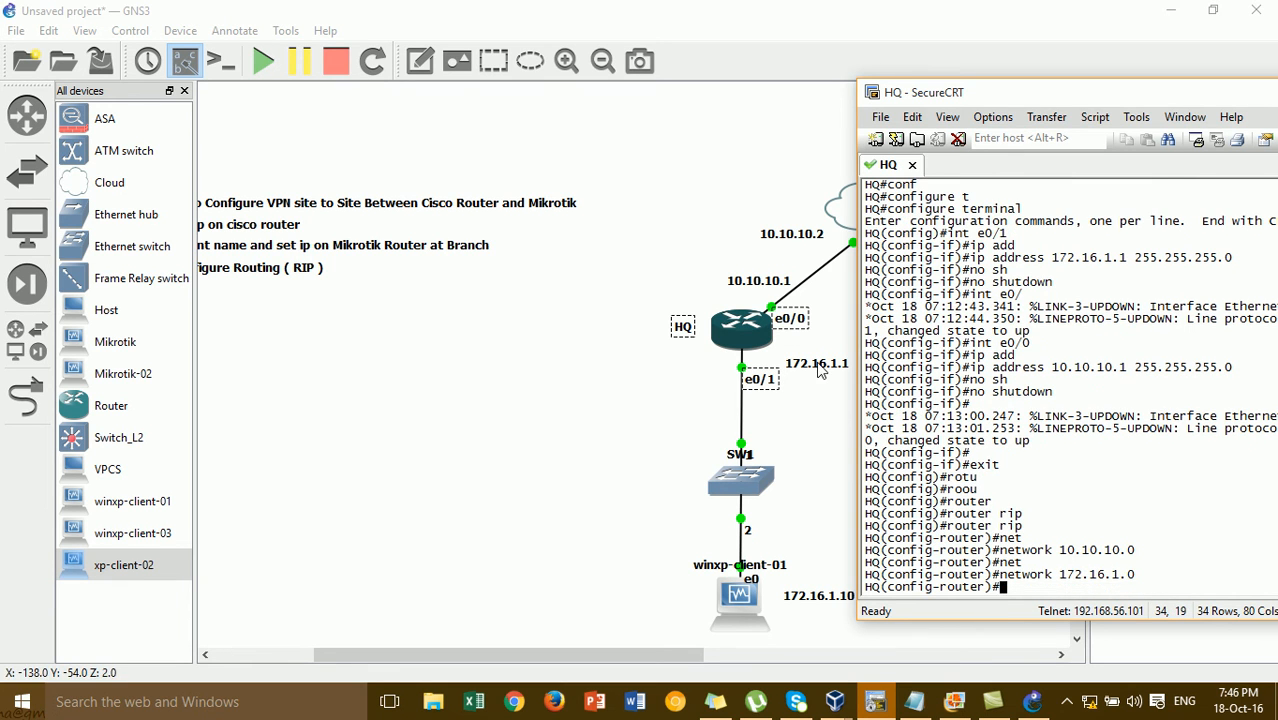
# - Set RIP to version 2 with no auto-summary on the HQ router, then minimize the SecureCRT console
pyautogui.write('ver')
pyautogui.press('Tab')
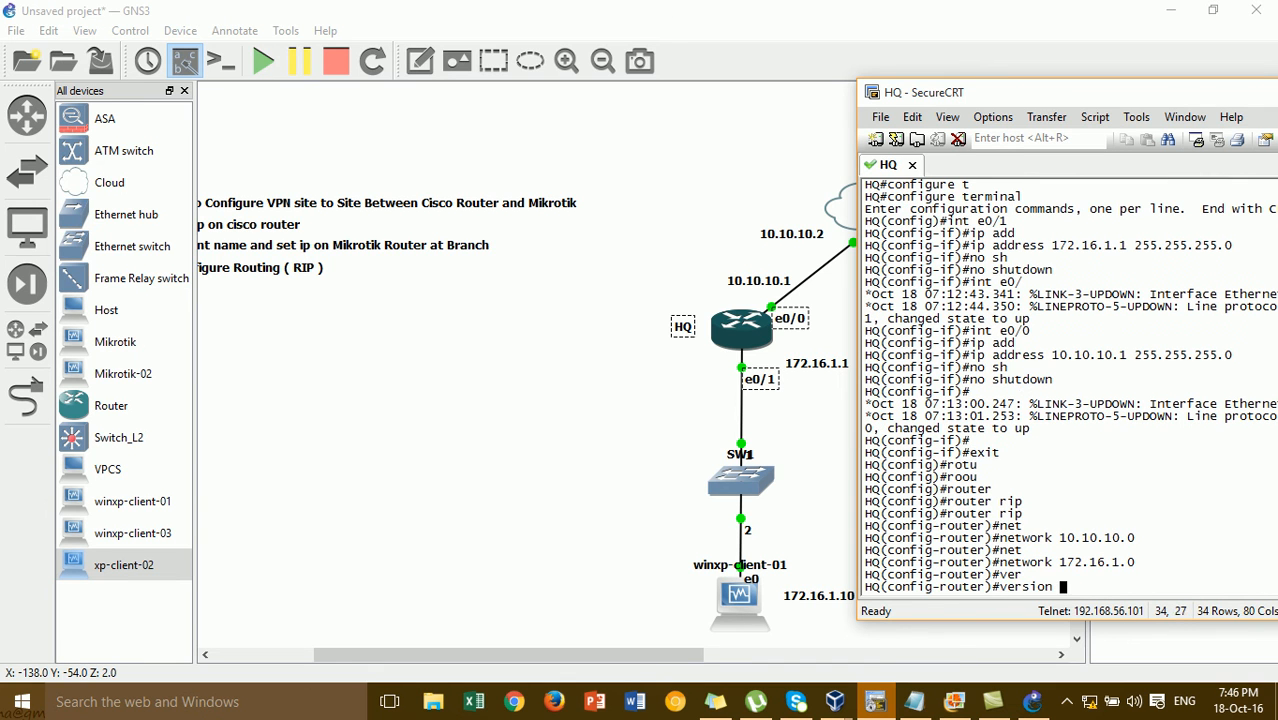
pyautogui.write('2')
pyautogui.press('Return')
pyautogui.write('nfig-router)#n')
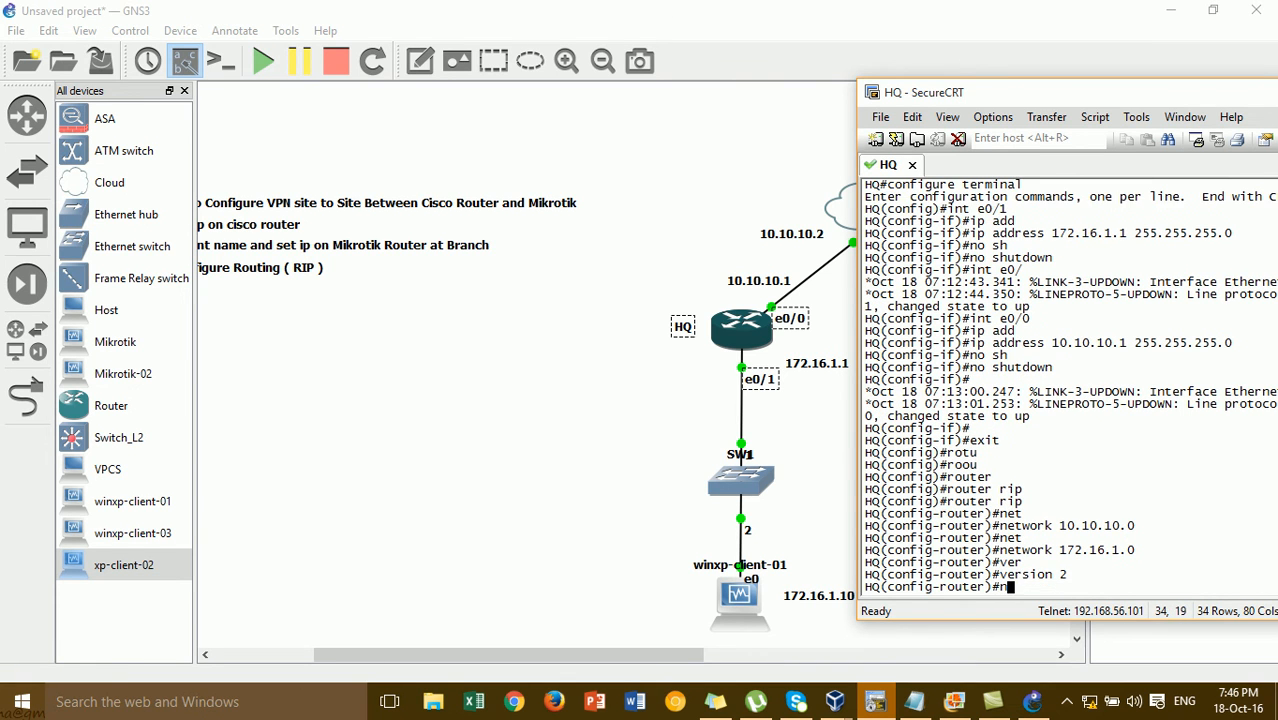
pyautogui.write('o au')
pyautogui.press('Tab')
pyautogui.press('Return')
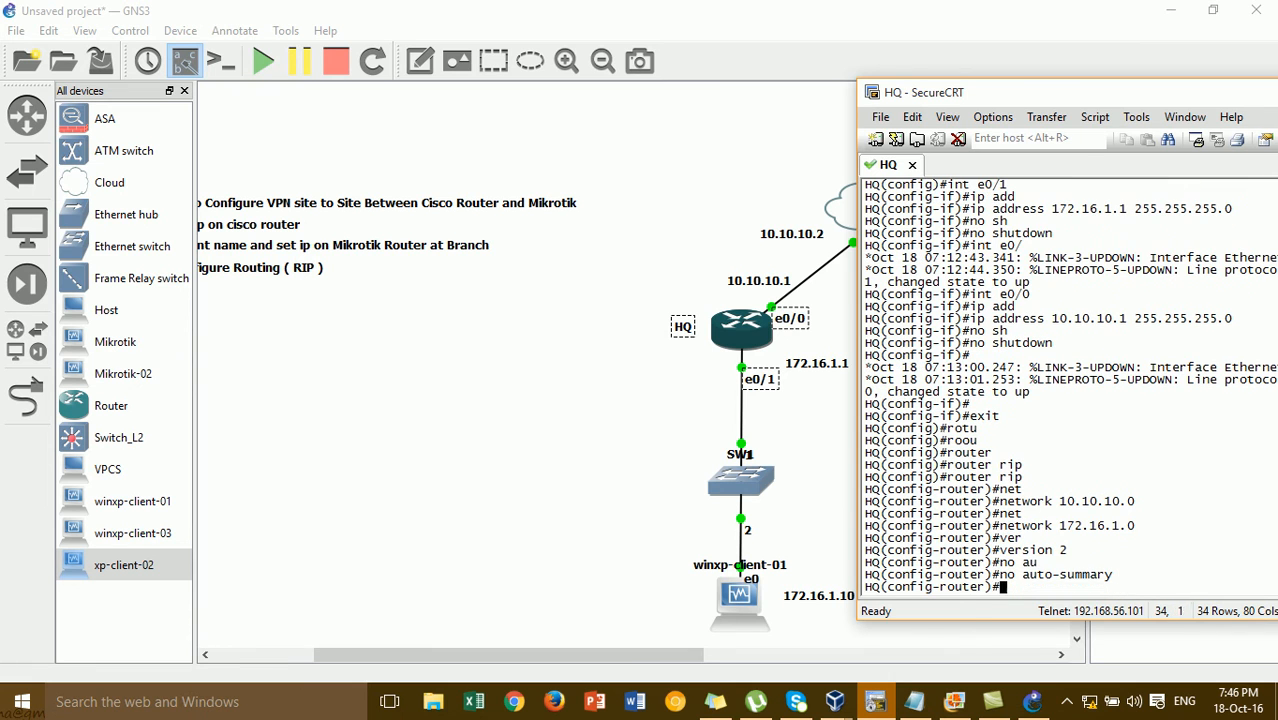
pyautogui.moveTo(1042, 94); pyautogui.dragTo(732, 76)
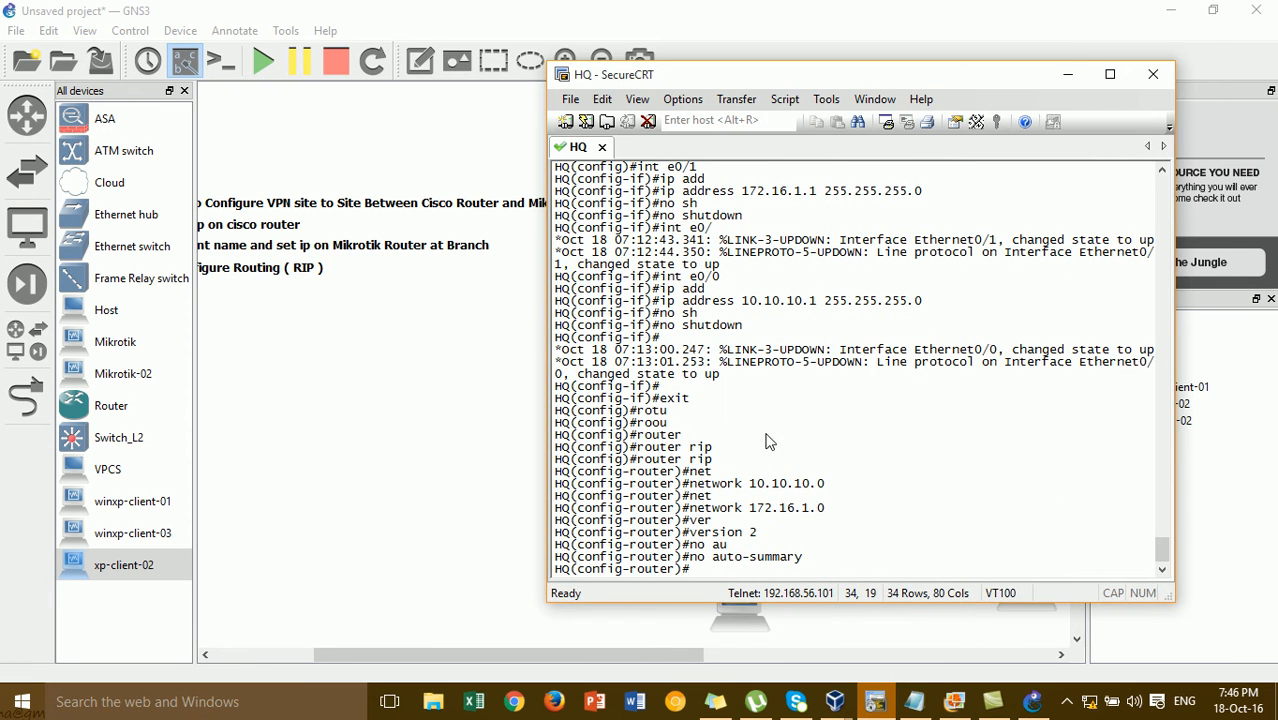
pyautogui.click(1067, 75)
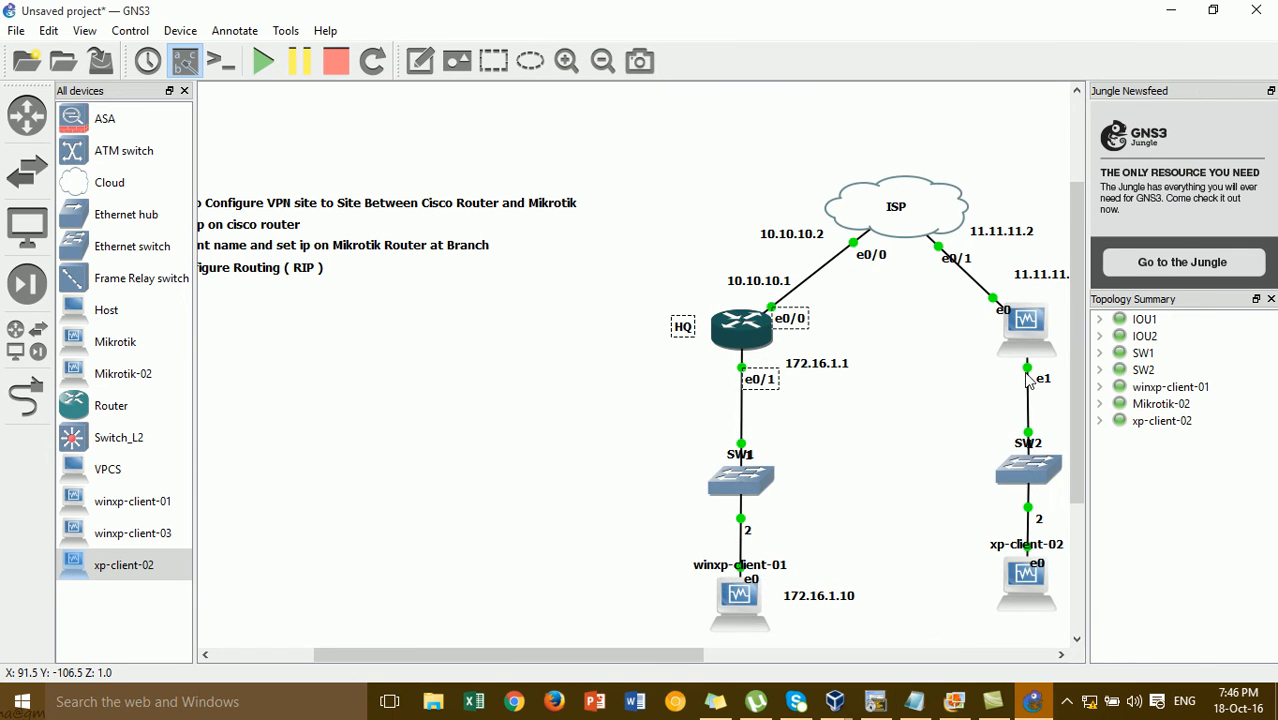
# - Switch to the xp-client-02 virtual machine and open the RIP routing settings of the Mikrotik router in WinBox
pyautogui.moveTo(690, 655); pyautogui.dragTo(815, 652)
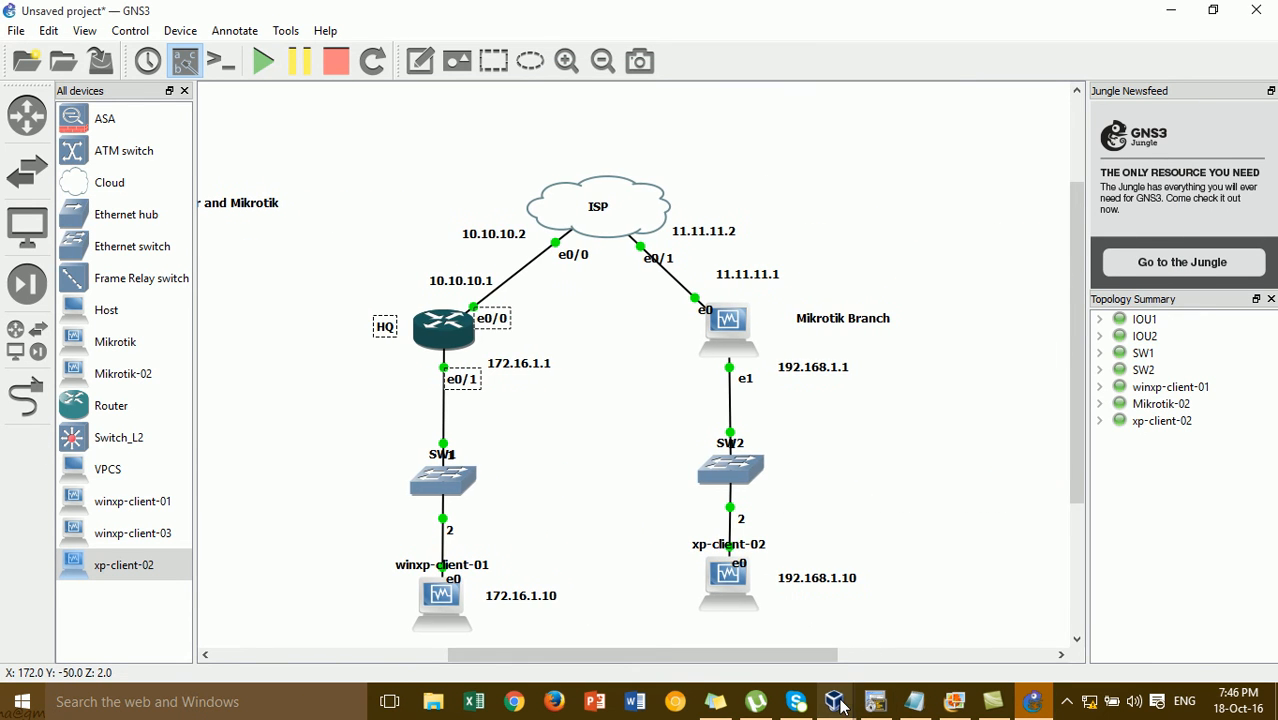
pyautogui.moveTo(842, 706)
pyautogui.click(1034, 640)
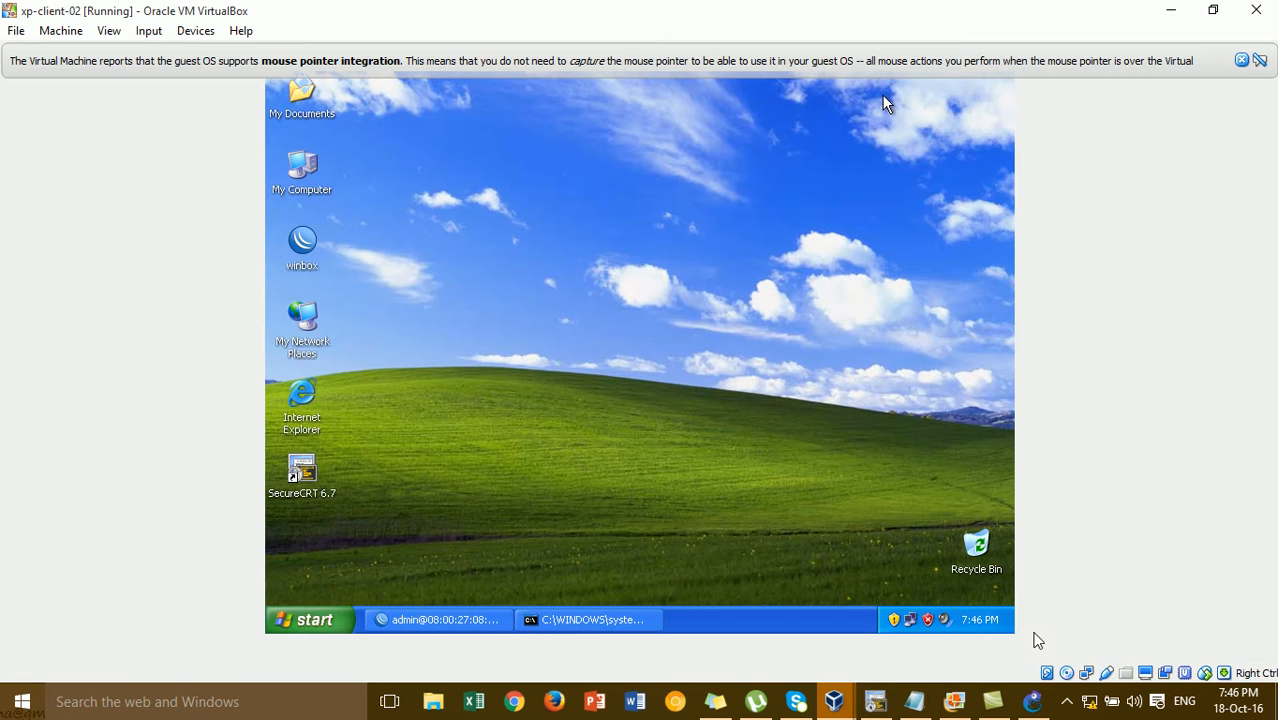
pyautogui.click(464, 610)
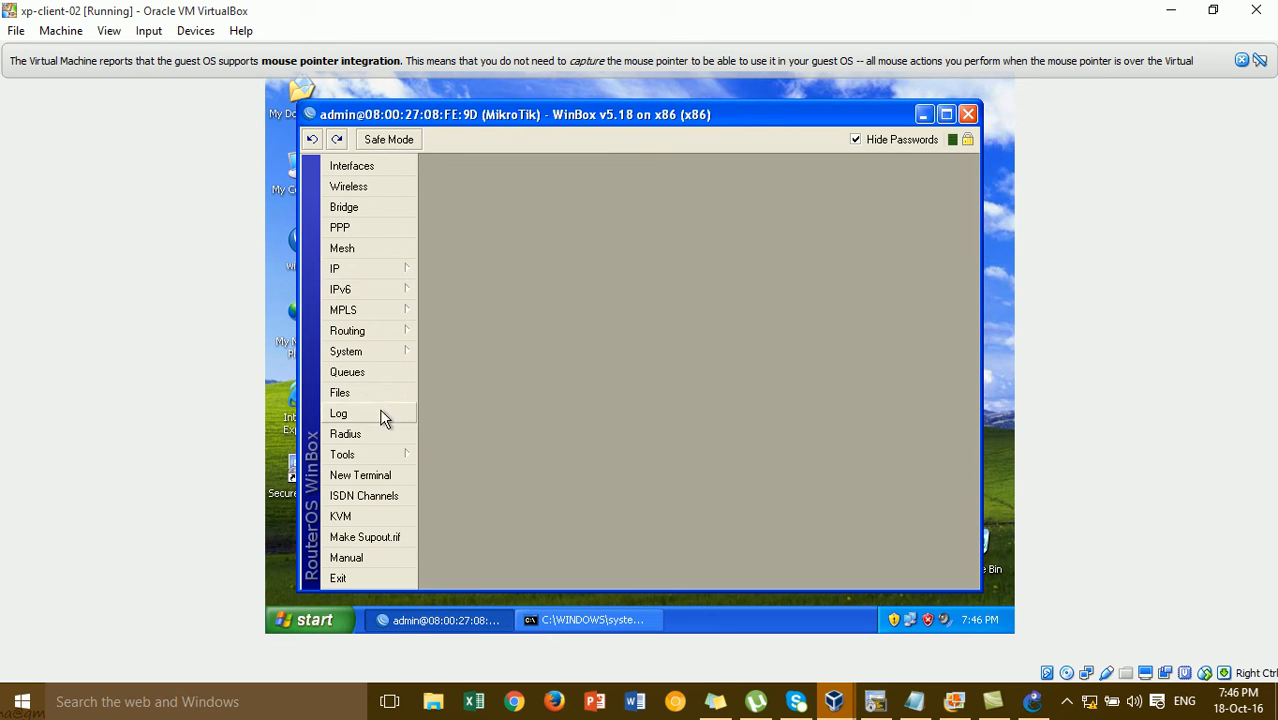
pyautogui.click(385, 331)
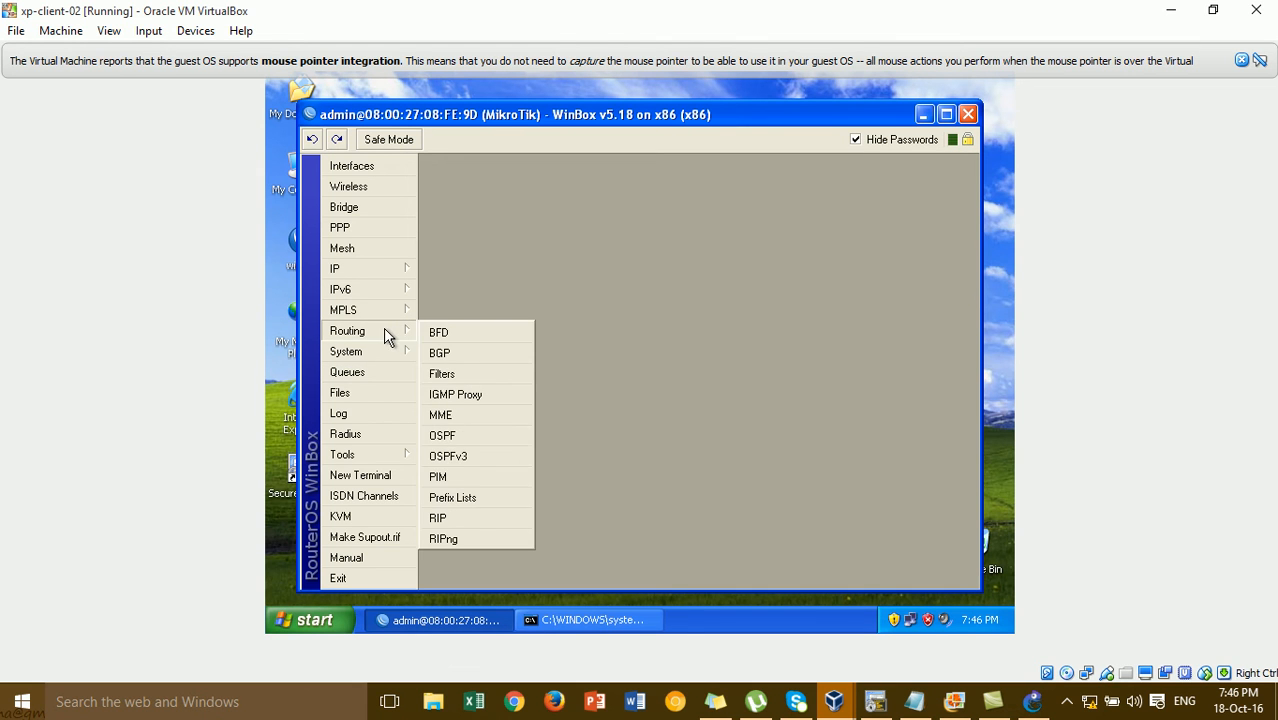
pyautogui.click(458, 520)
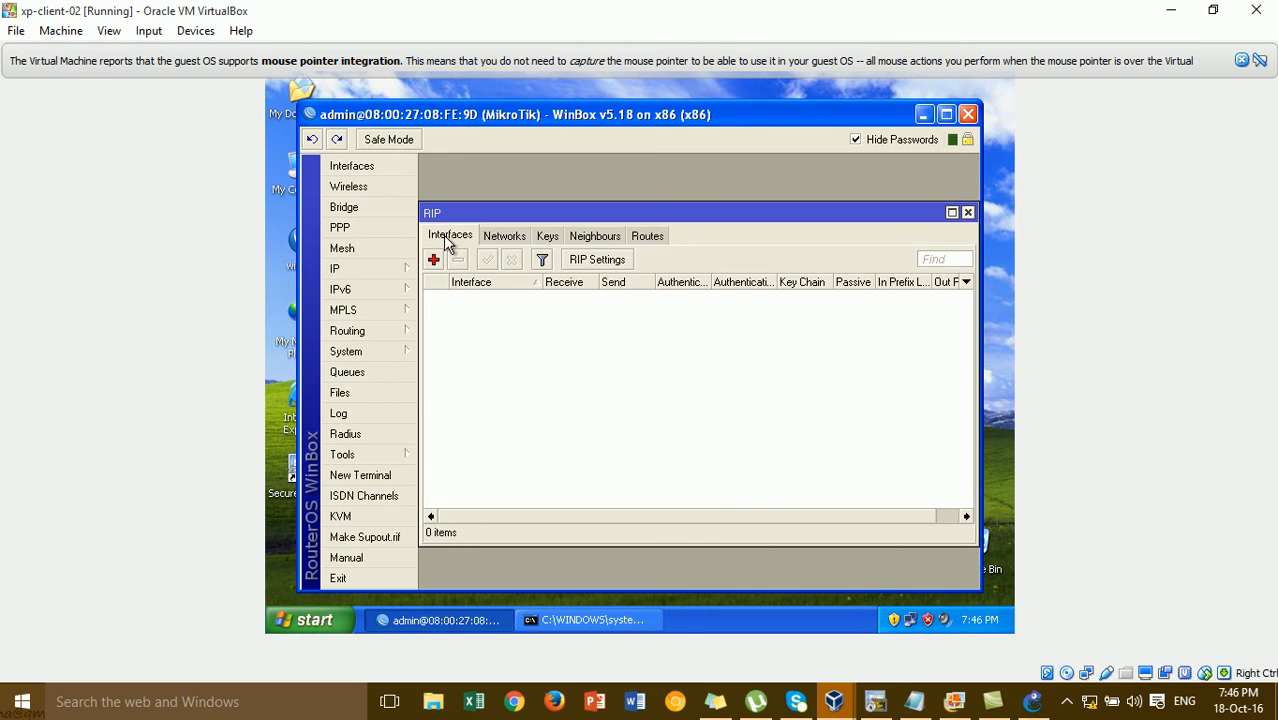
# - Add a RIP interface entry for all interfaces with both Receive and Send set to v2
pyautogui.click(433, 260)
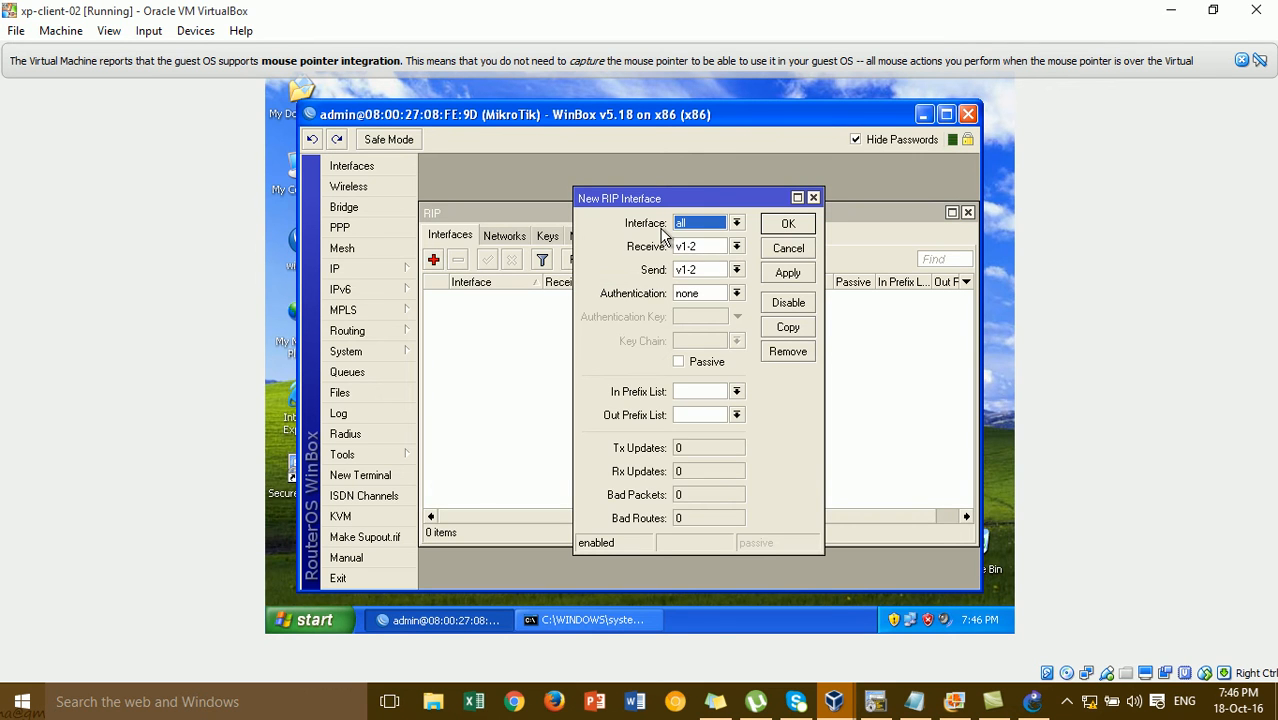
pyautogui.click(715, 248)
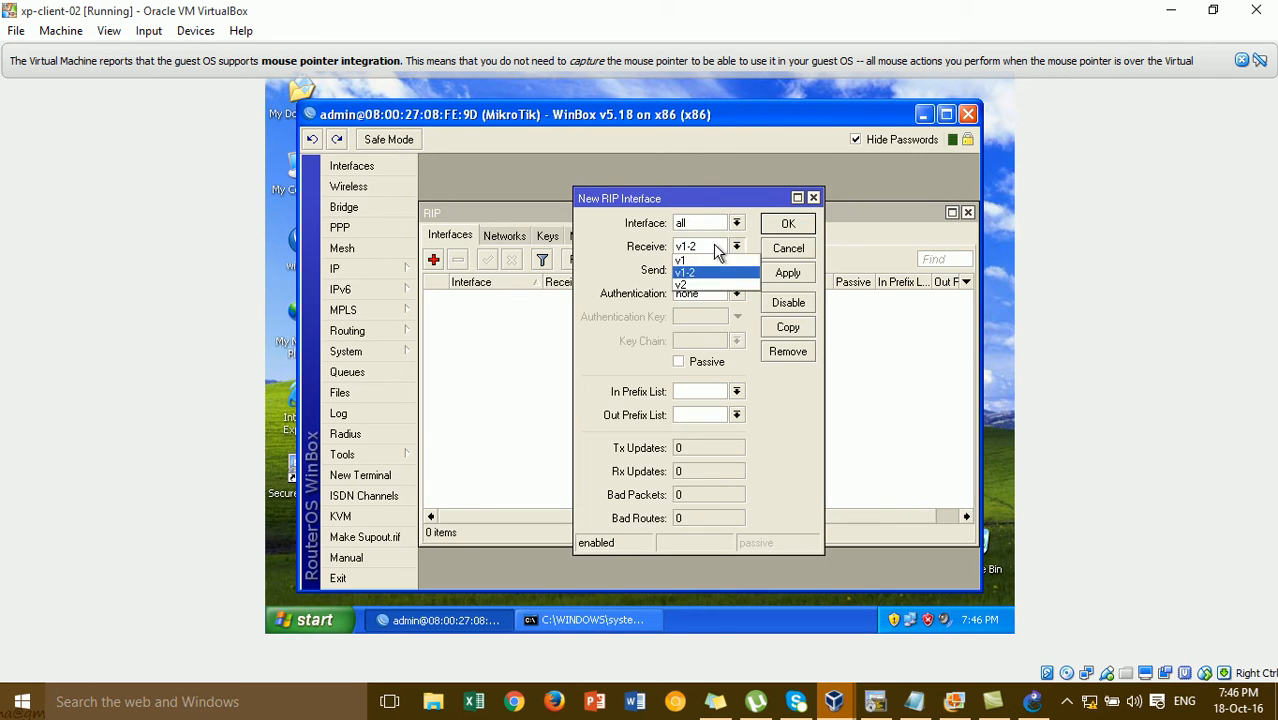
pyautogui.click(716, 285)
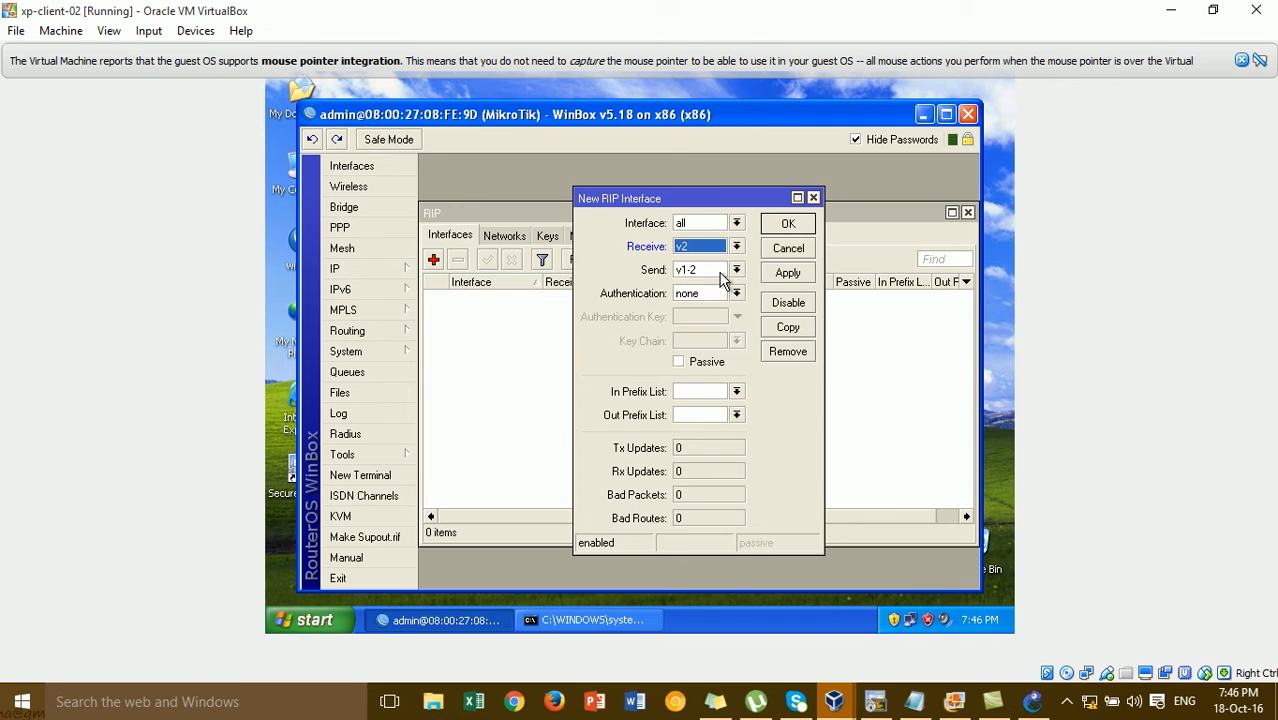
pyautogui.click(722, 279)
pyautogui.click(724, 312)
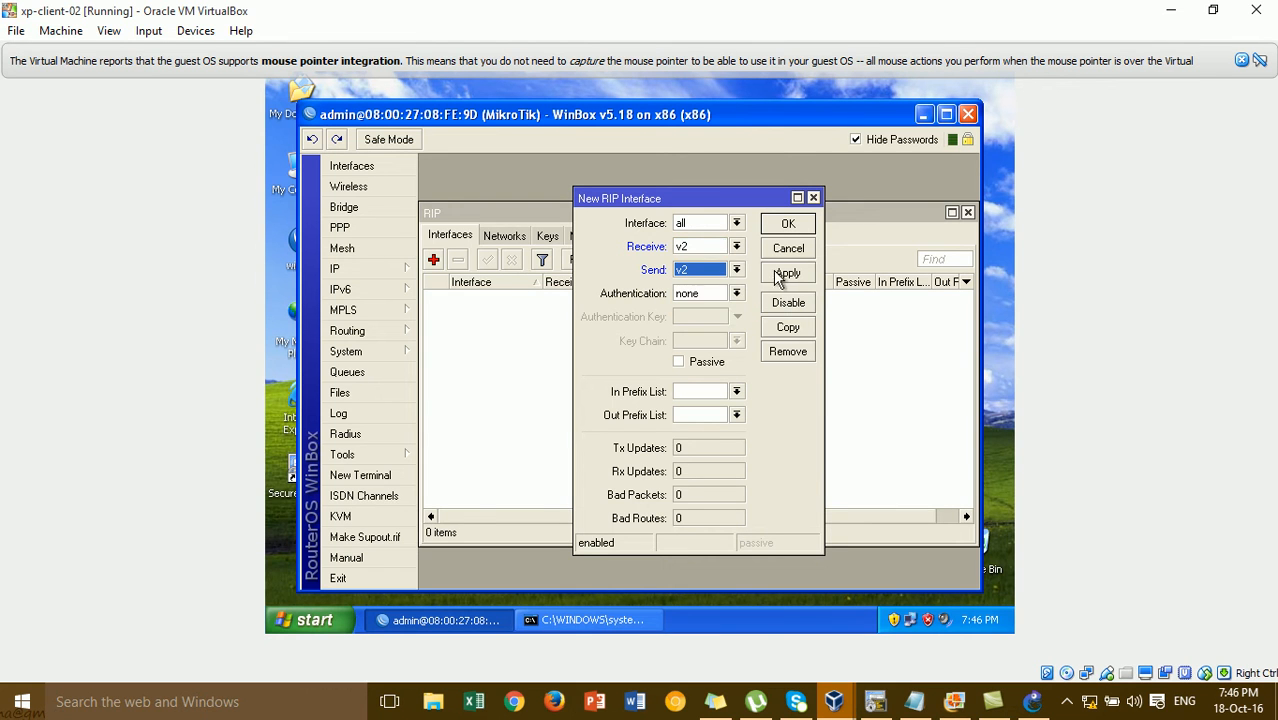
pyautogui.click(781, 276)
pyautogui.click(787, 226)
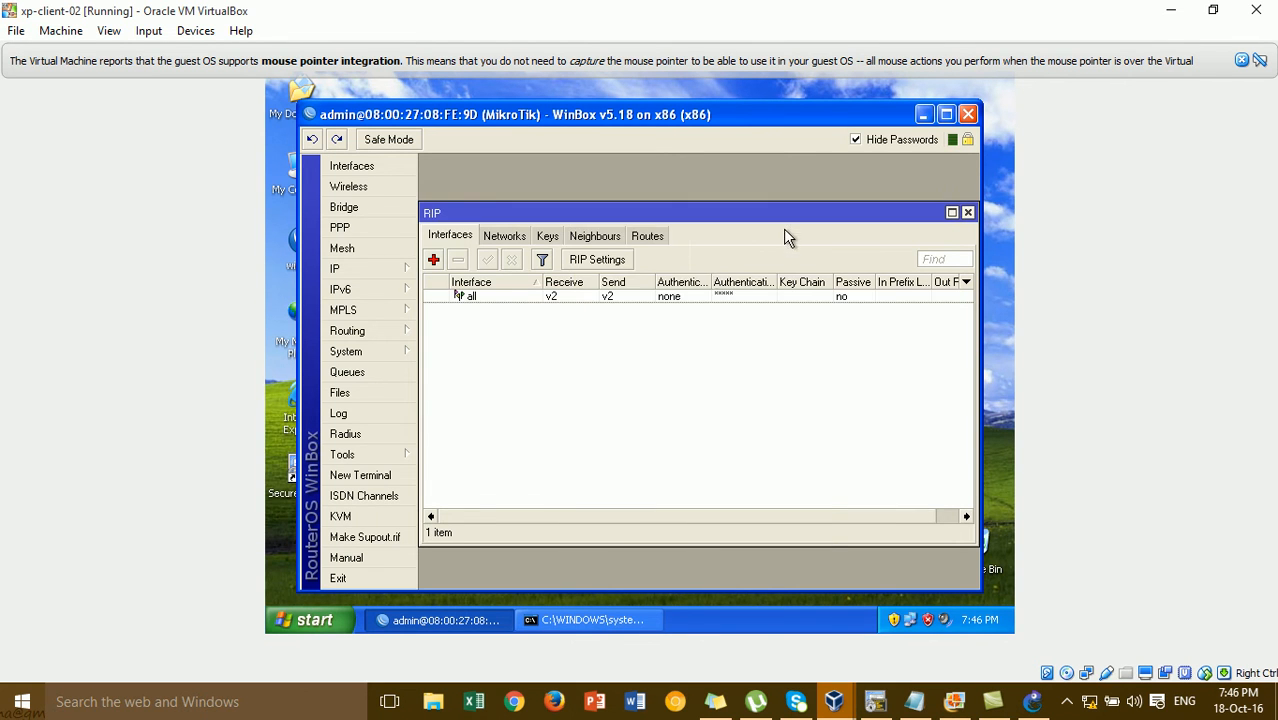
# - Add the network 11.11.11.0/24 to RIP on the Mikrotik router, with the virtual machine window moved beside the topology for reference
pyautogui.click(519, 240)
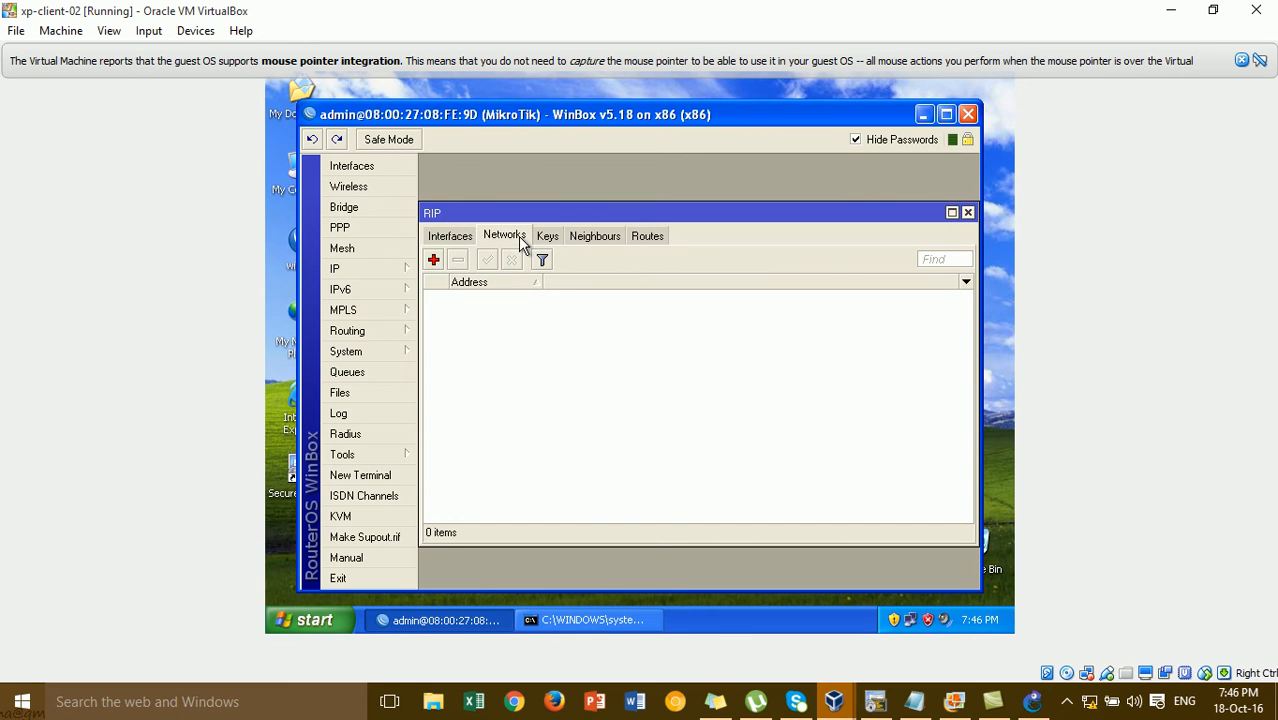
pyautogui.click(433, 259)
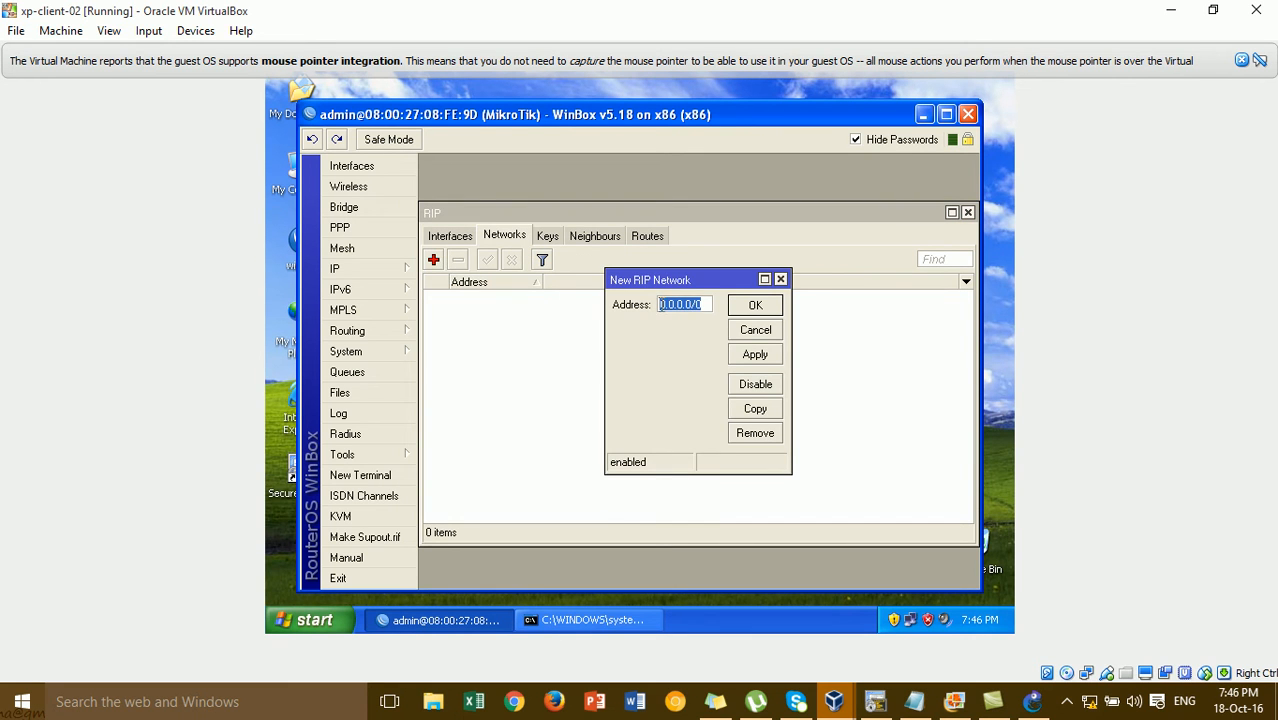
pyautogui.write('11.')
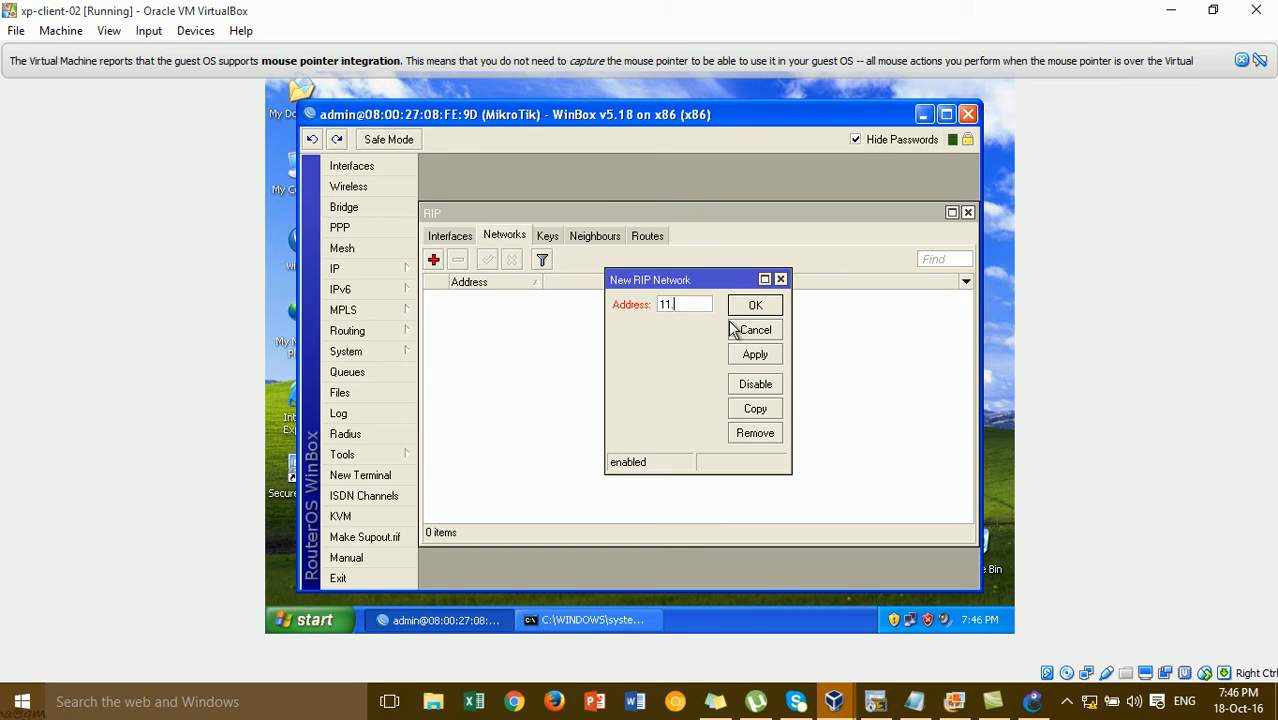
pyautogui.click(1213, 10)
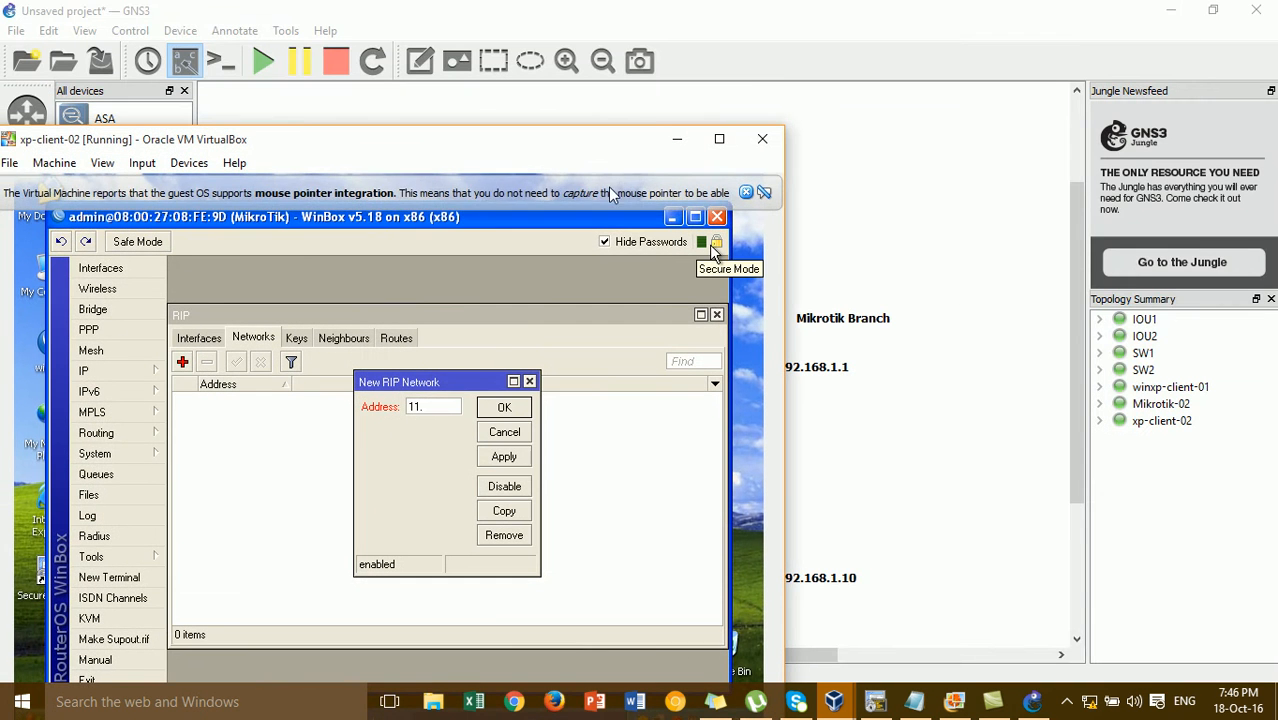
pyautogui.moveTo(590, 158); pyautogui.dragTo(485, 119)
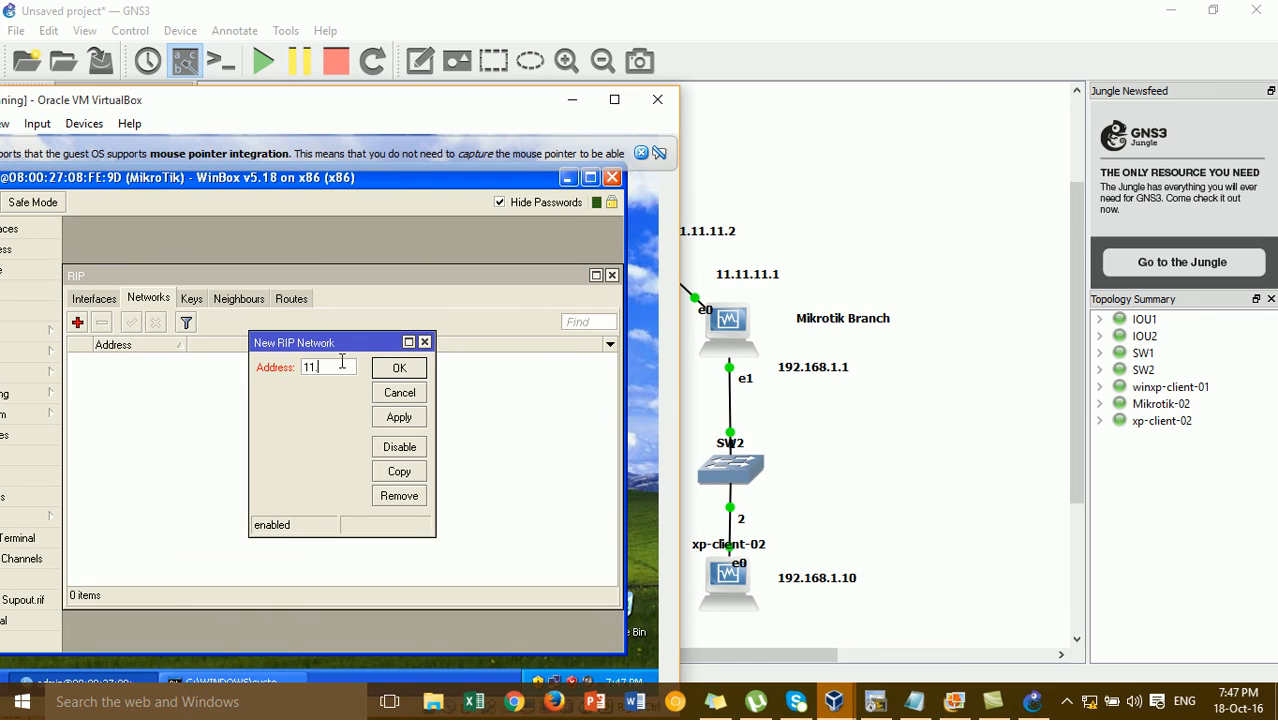
pyautogui.write('11.11.0')
pyautogui.write('/')
pyautogui.write('/2')
pyautogui.write('4')
pyautogui.click(399, 416)
pyautogui.click(399, 368)
# - Add the network 192.168.1.0/24 to RIP on the Mikrotik router
pyautogui.click(78, 324)
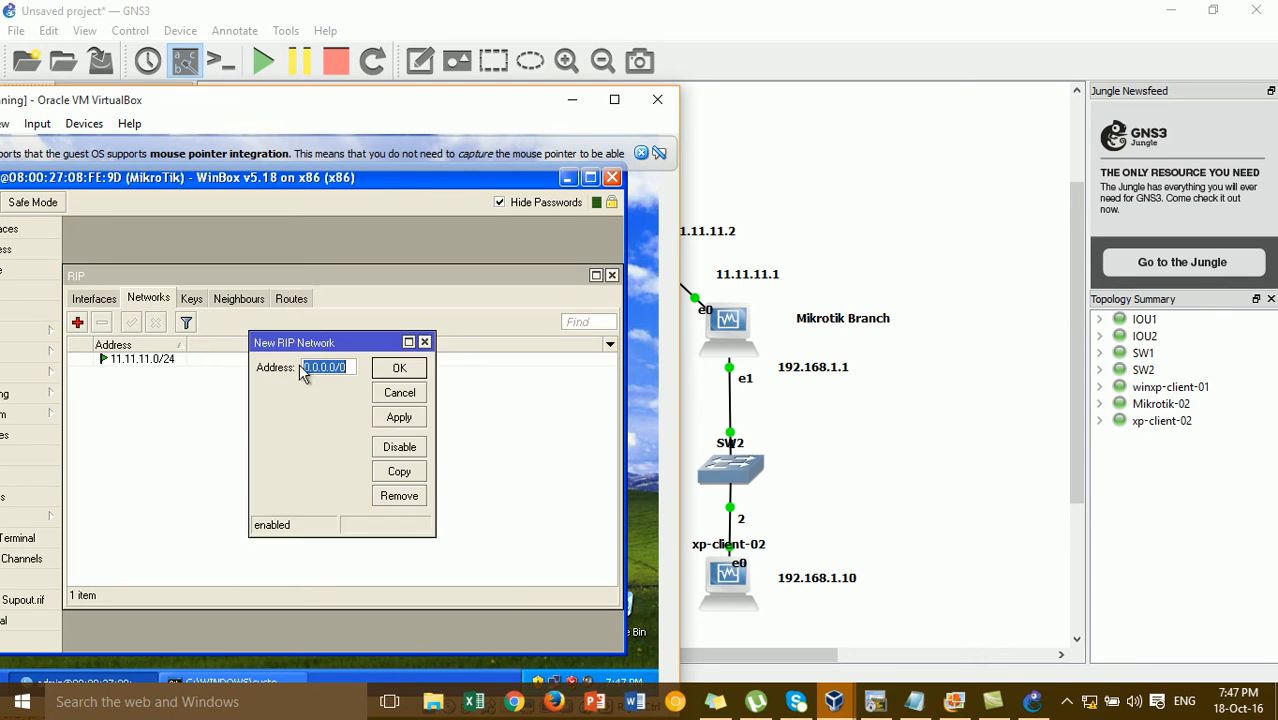
pyautogui.write('191.')
pyautogui.press('BackSpace')
pyautogui.write('.168.1.0/24')
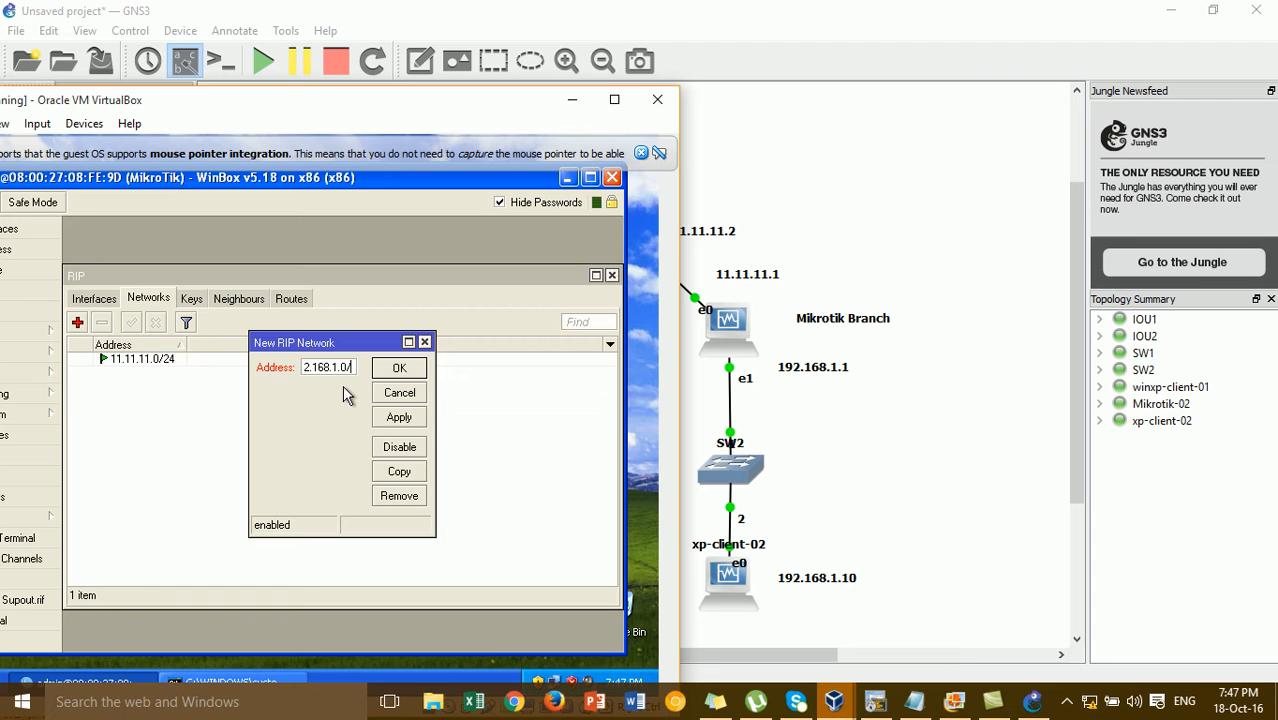
pyautogui.click(397, 418)
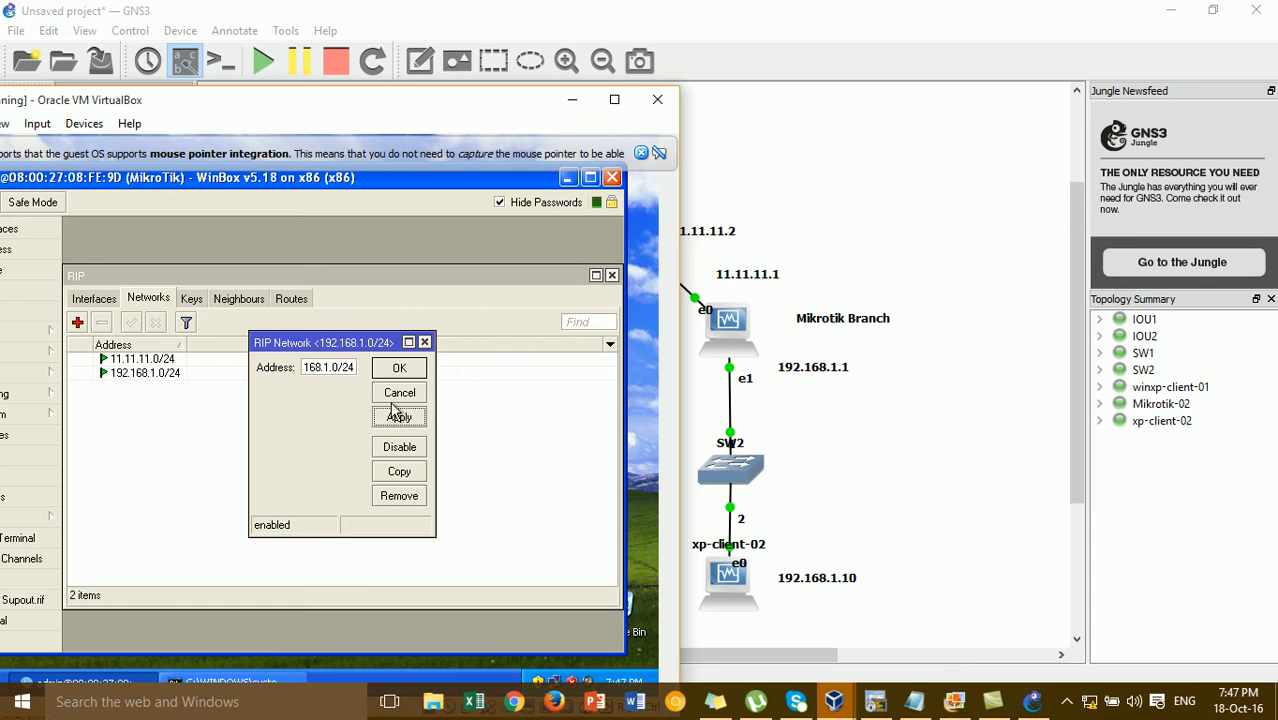
pyautogui.click(399, 368)
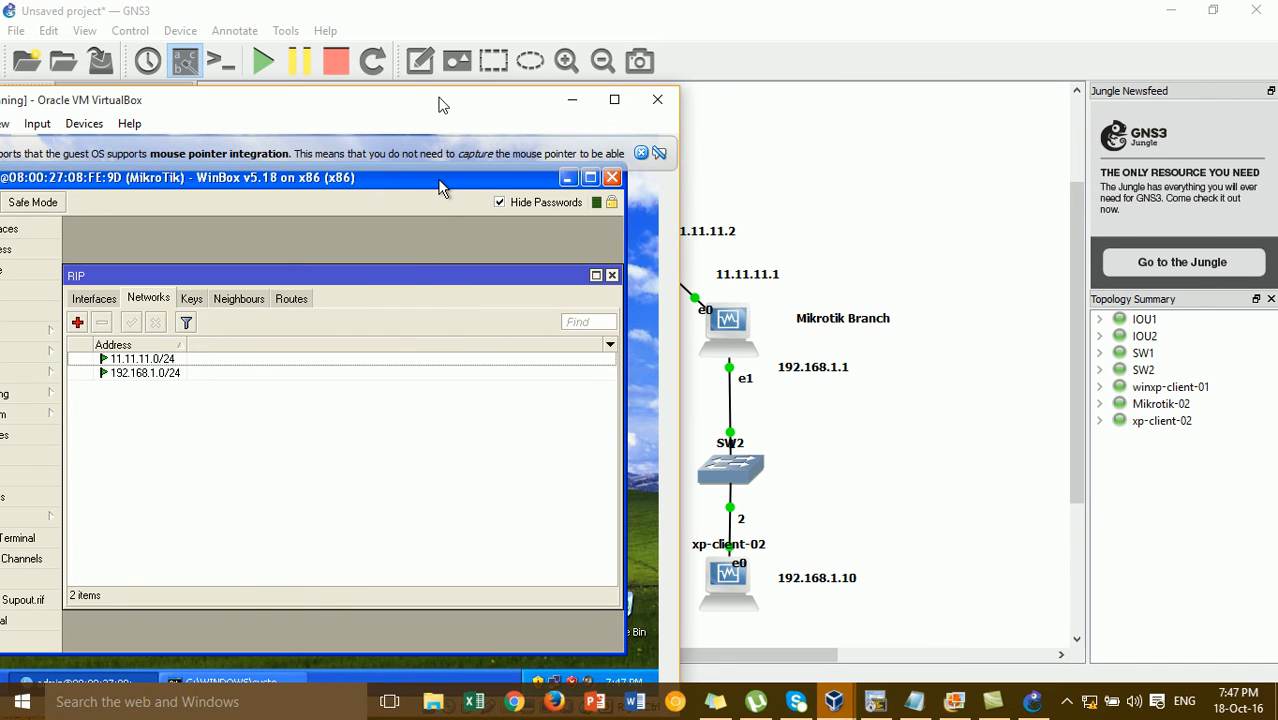
# - Examine the RIP routes on the Mikrotik router, including the entries for the HQ networks
pyautogui.moveTo(443, 104); pyautogui.dragTo(867, 77)
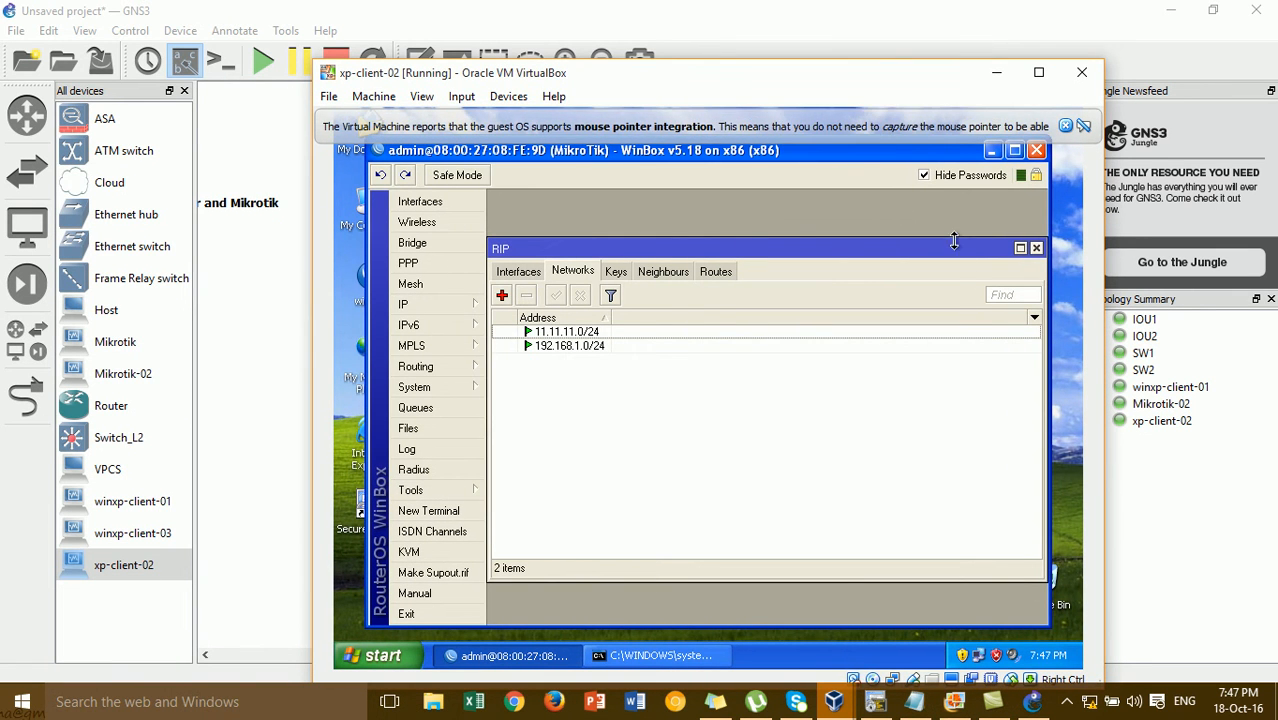
pyautogui.click(721, 273)
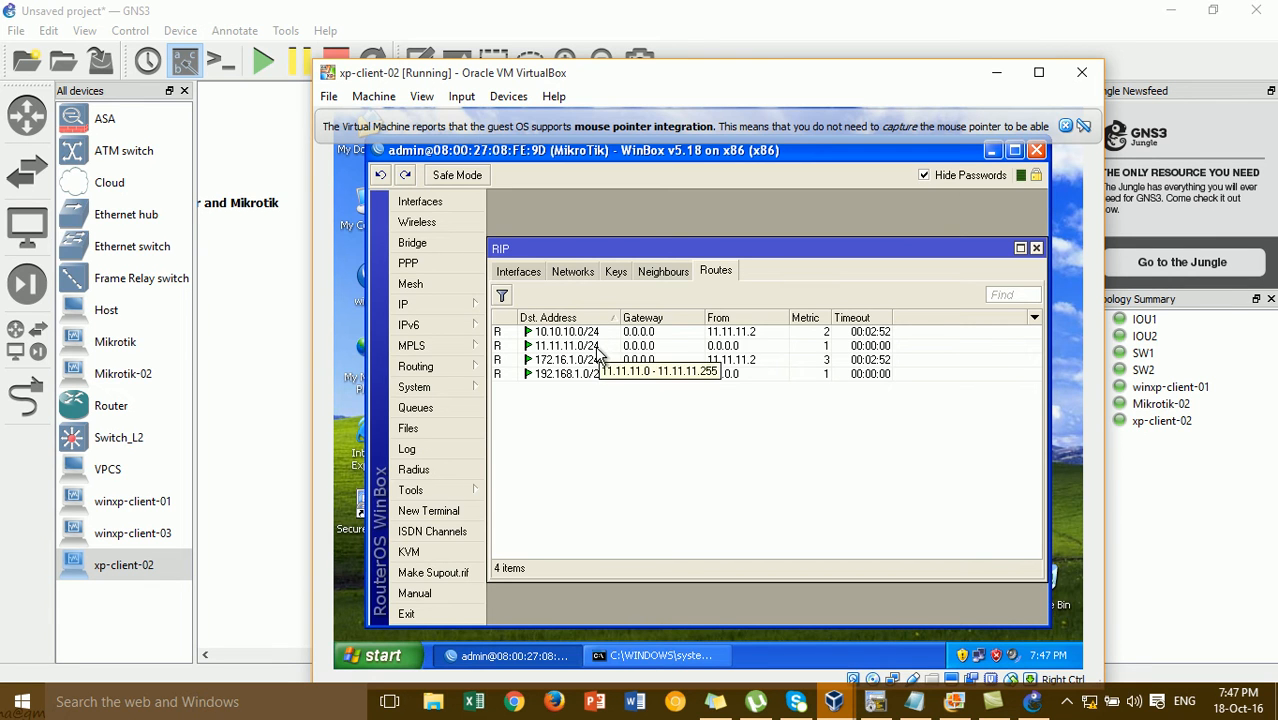
pyautogui.click(576, 366)
pyautogui.click(579, 375)
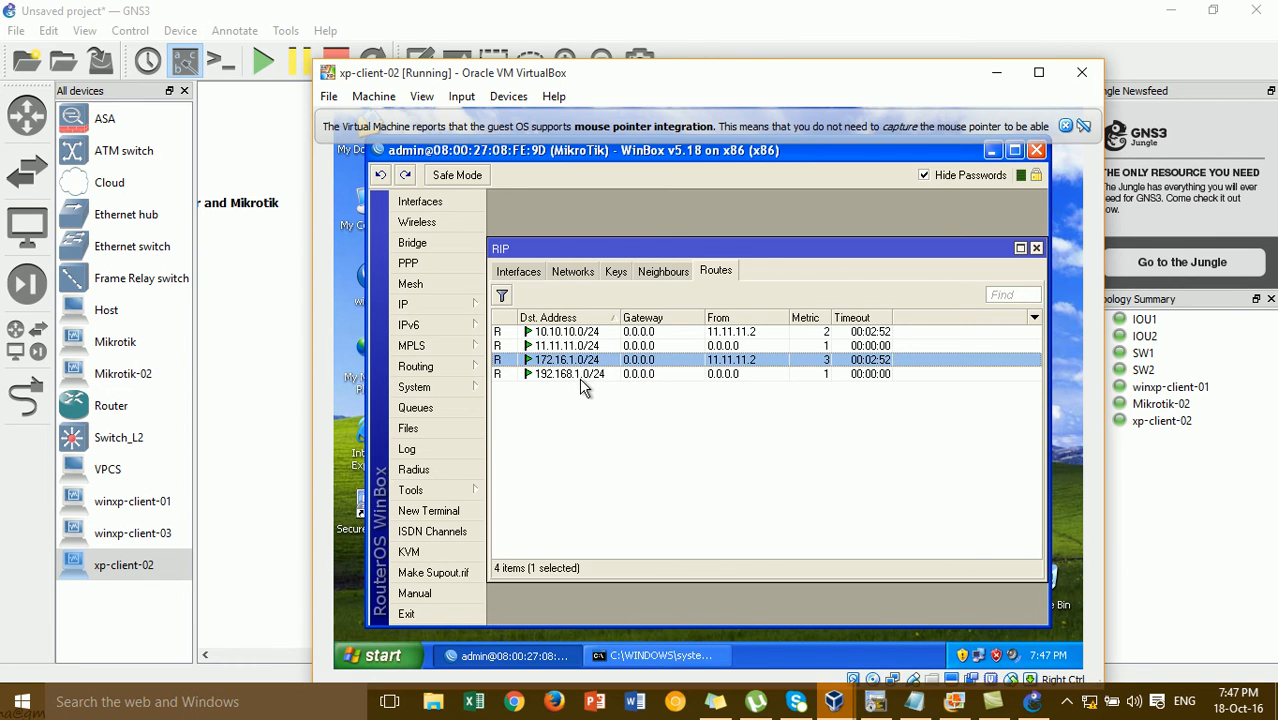
pyautogui.click(592, 345)
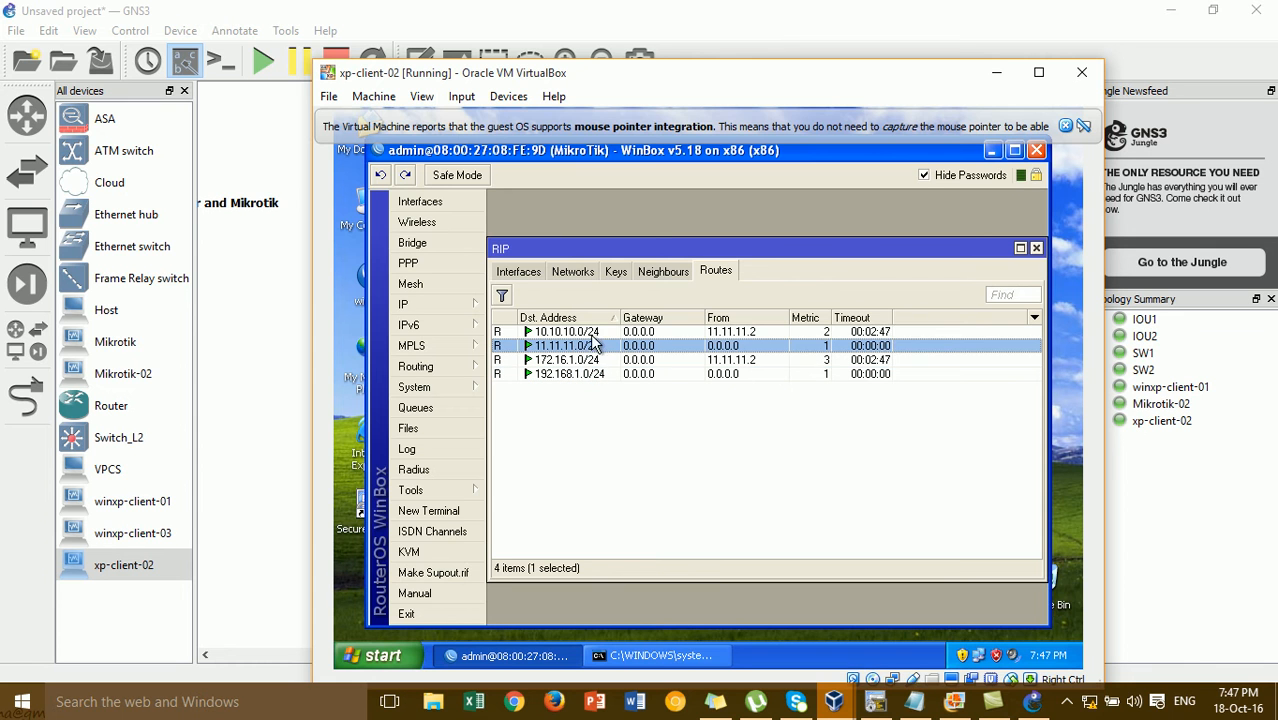
pyautogui.click(598, 331)
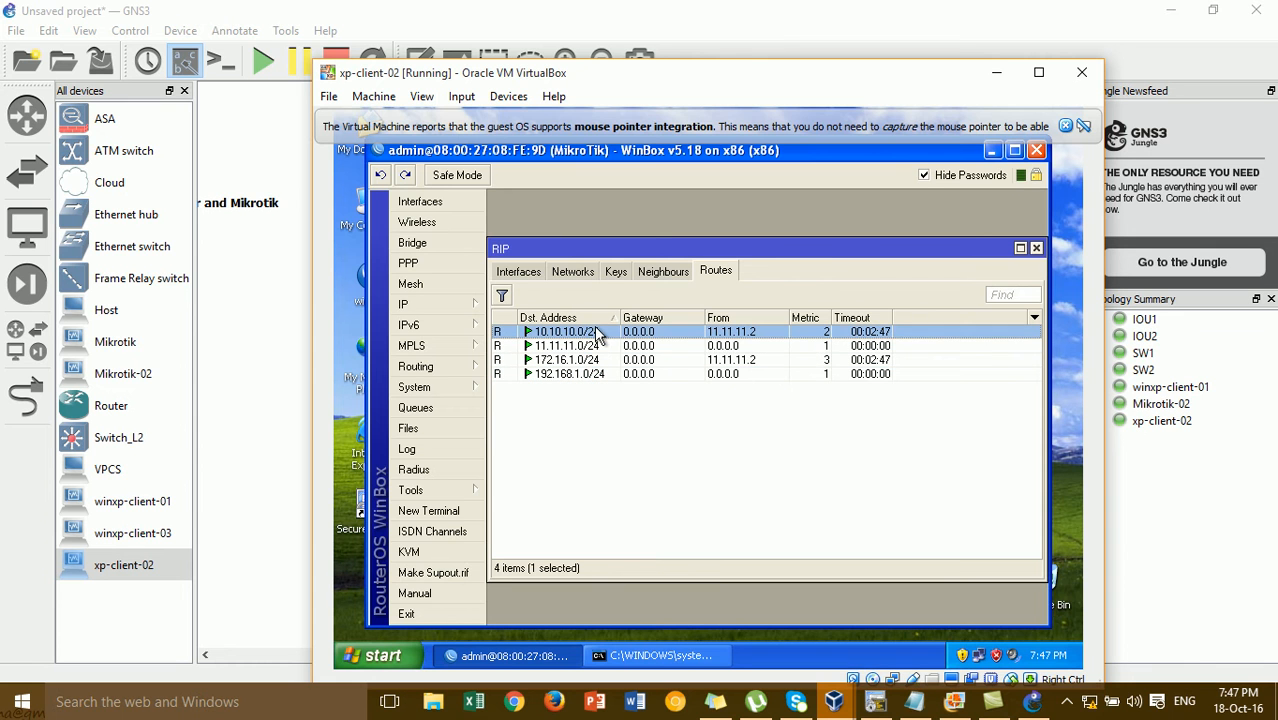
# - Minimize WinBox, dismiss the mouse integration notice and move the xp-client-02 window clear of the HQ side of the topology
pyautogui.click(991, 150)
pyautogui.click(1065, 125)
pyautogui.moveTo(813, 83); pyautogui.dragTo(1041, 62)
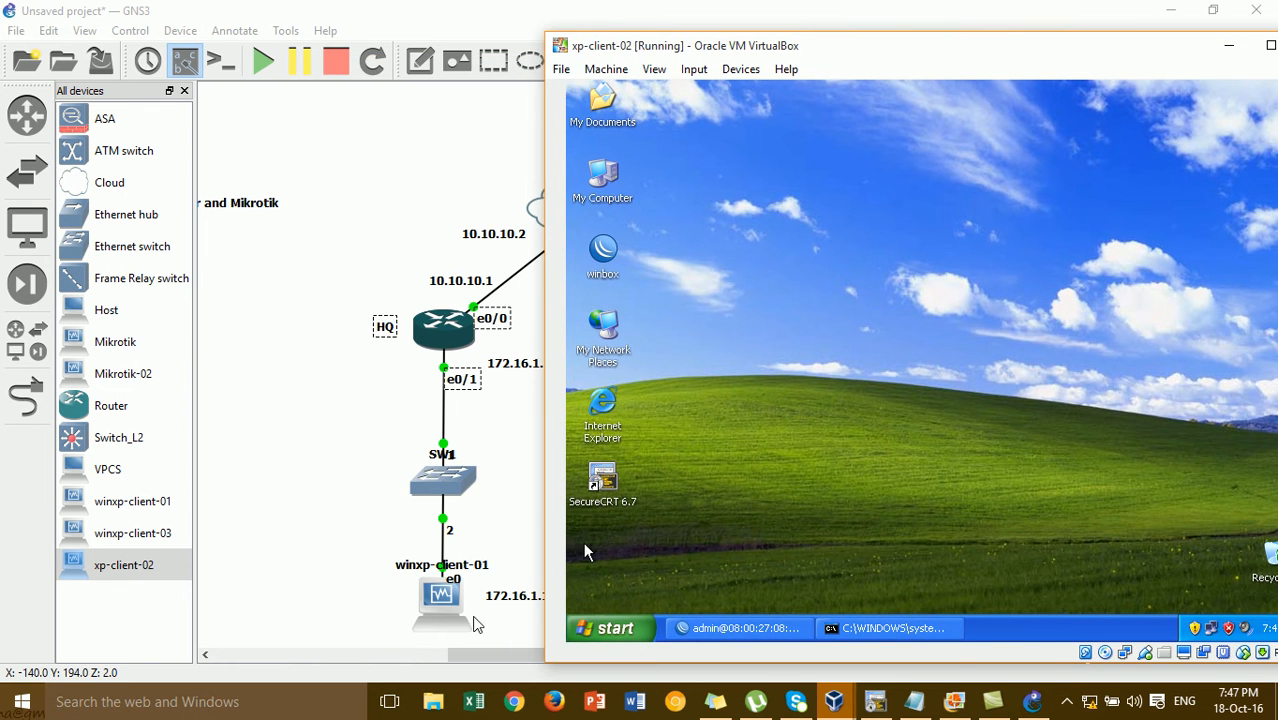
pyautogui.moveTo(724, 40); pyautogui.dragTo(774, 45)
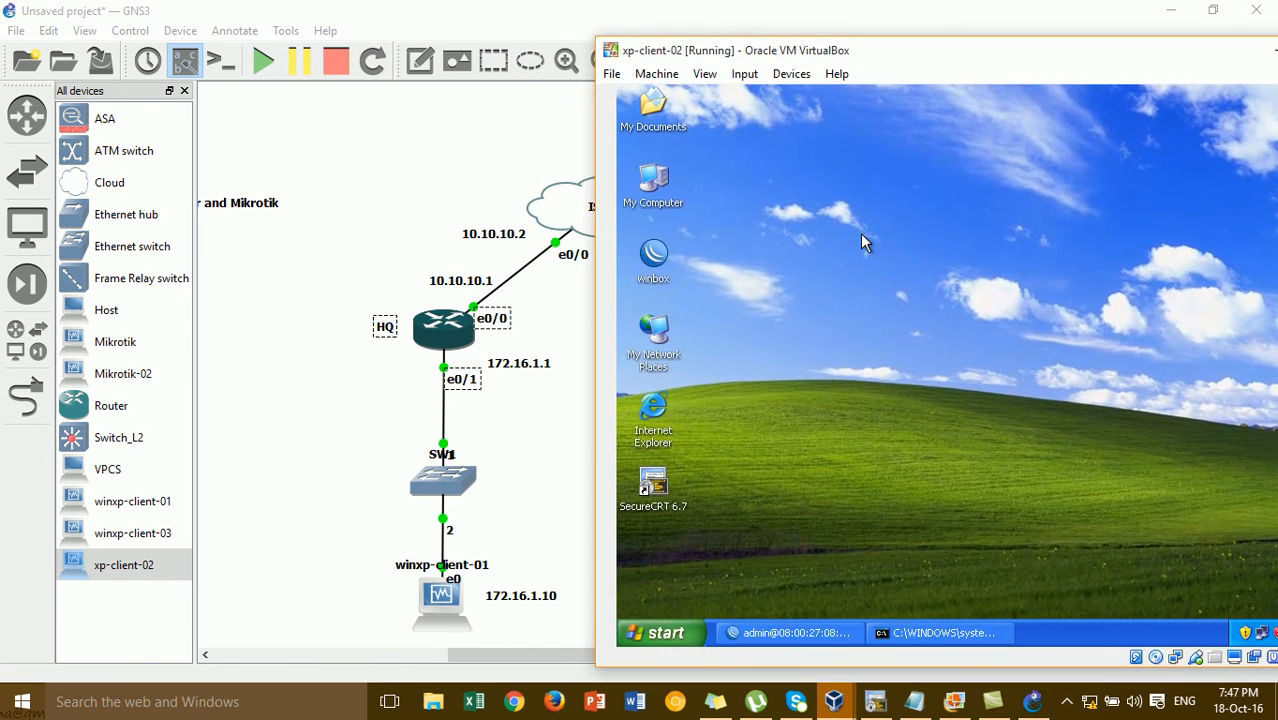
# - From the xp-client-02 command prompt, ping 172.16.1.1, interrupt it, and ping 172.16.1.10
pyautogui.click(955, 625)
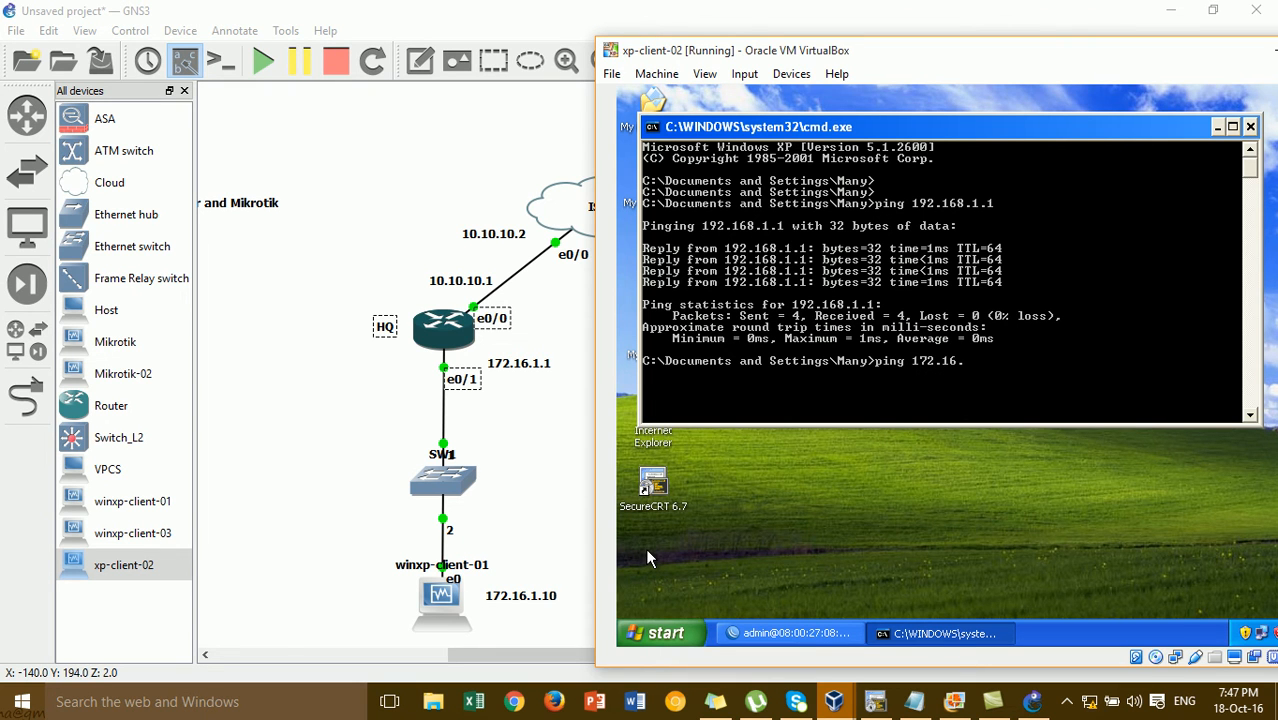
pyautogui.write('1.1')
pyautogui.press('Return')
pyautogui.hotkey('ctrl', 'c')
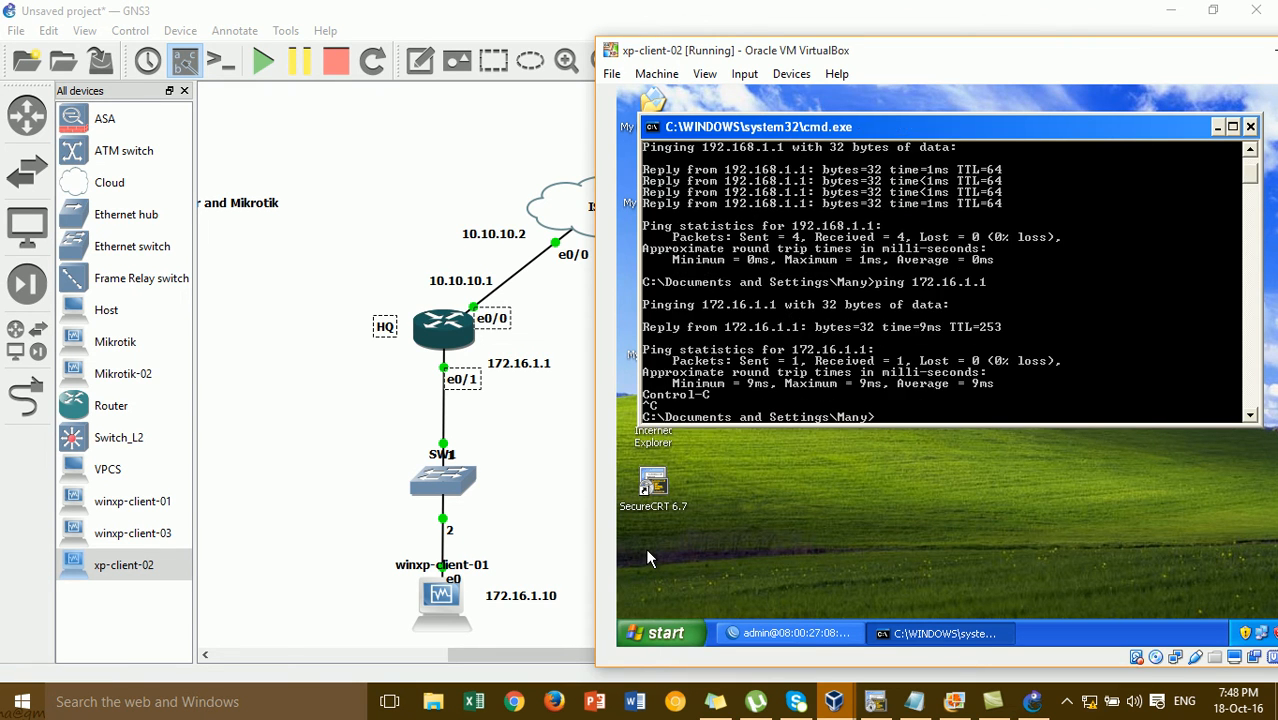
pyautogui.write('ping 172.16.1.10')
pyautogui.press('Return')
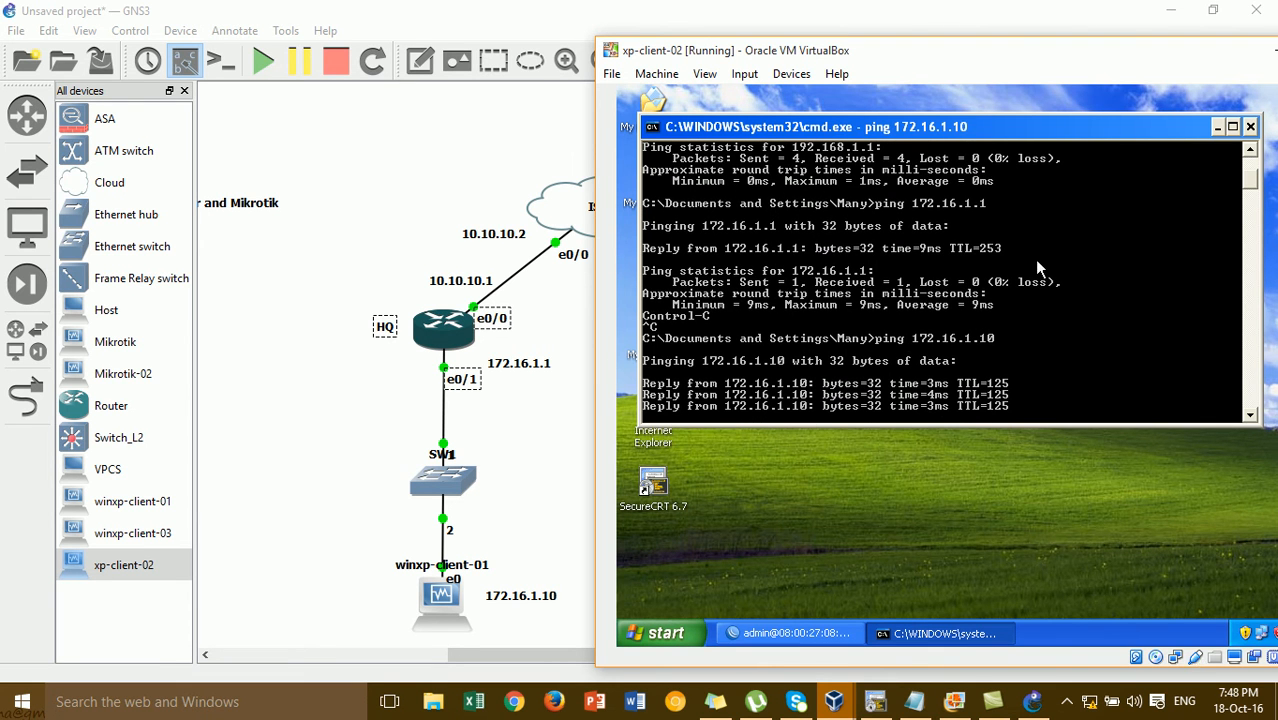
# - Switch to the winxp-client-01 virtual machine and ping 192.168.1.10 from its command prompt
pyautogui.moveTo(854, 708)
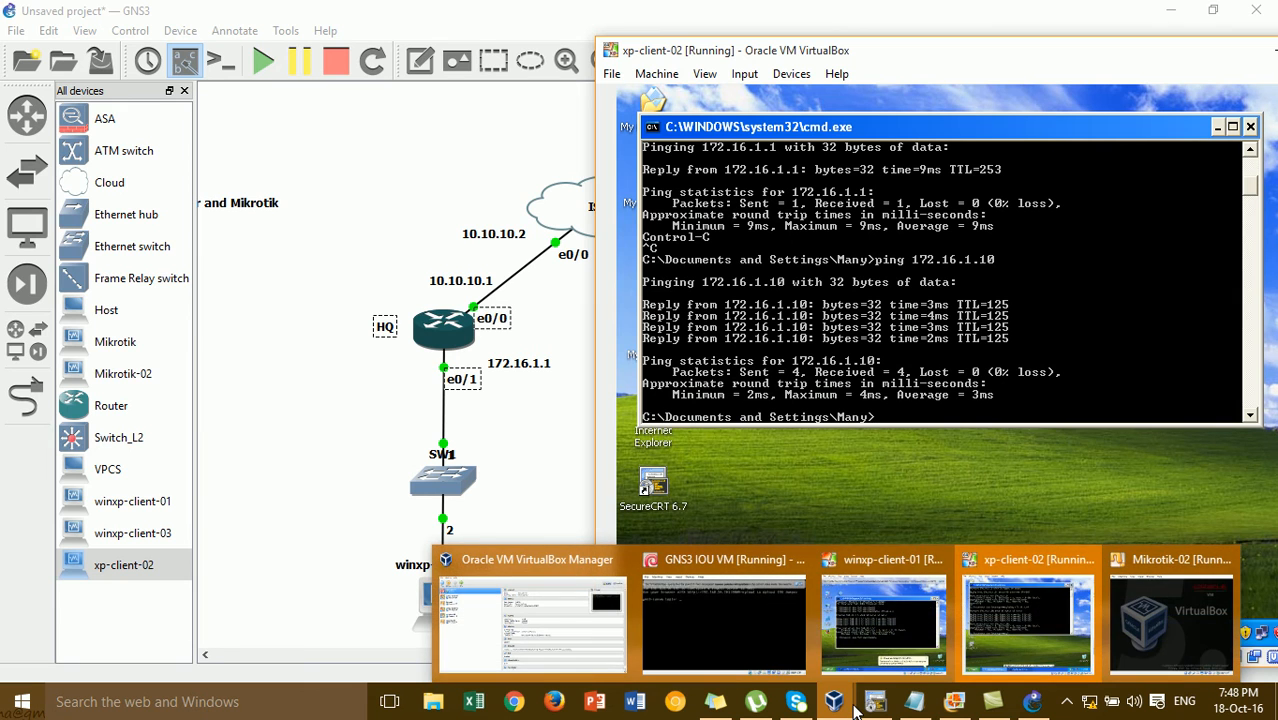
pyautogui.click(884, 620)
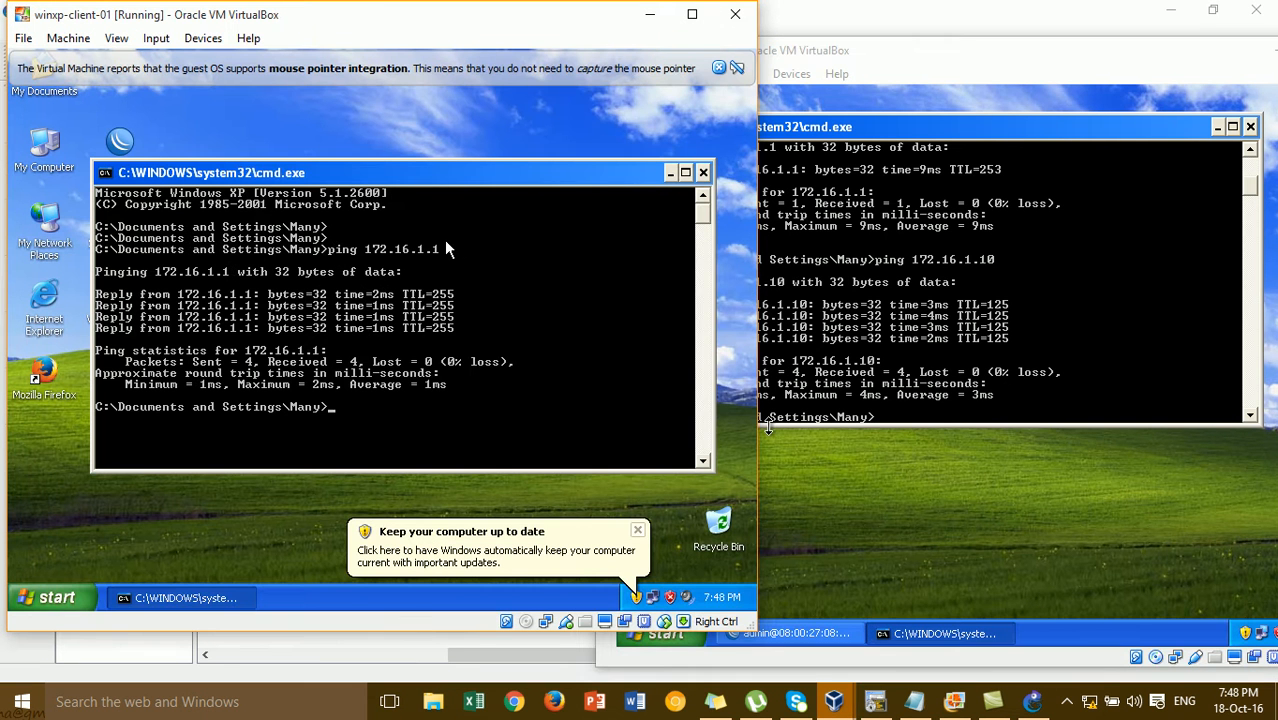
pyautogui.write('ping 192.16')
pyautogui.press('Return')
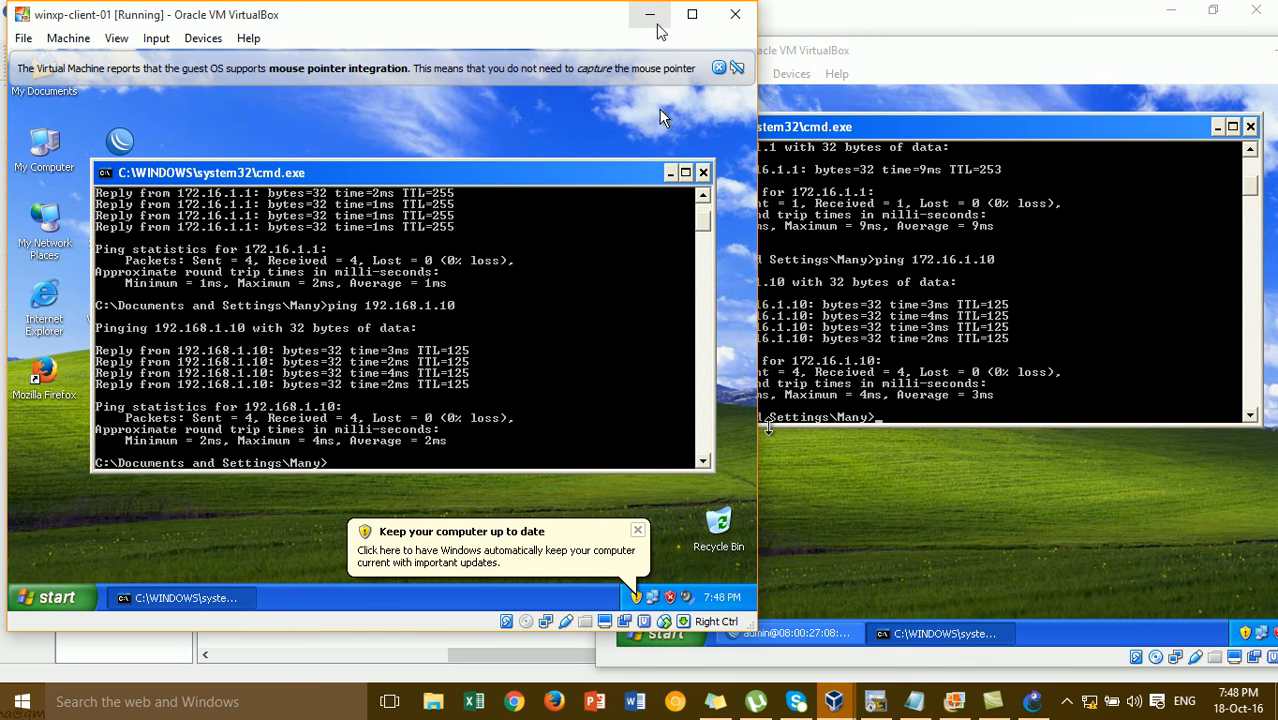
# - Minimize both client virtual machines and return to the task list notes in the GNS3 workspace
pyautogui.click(656, 24)
pyautogui.click(1268, 50)
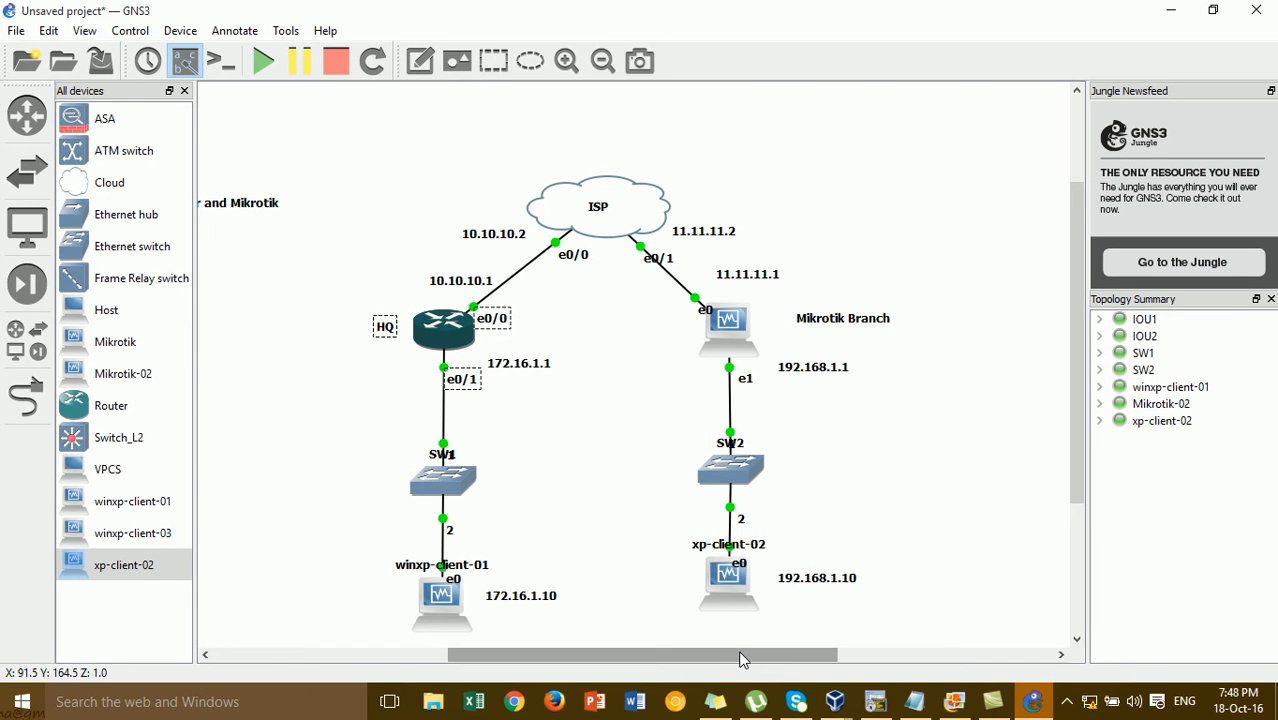
pyautogui.moveTo(741, 659); pyautogui.dragTo(716, 645)
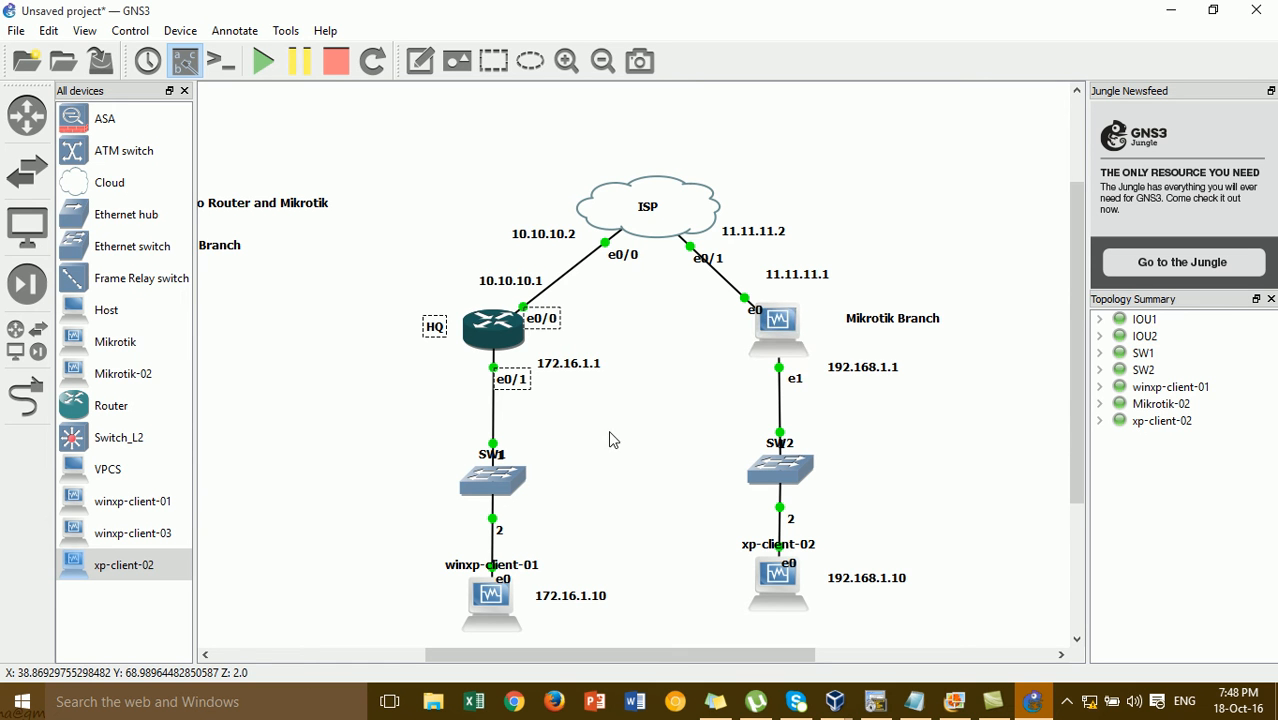
pyautogui.moveTo(667, 654); pyautogui.dragTo(461, 613)
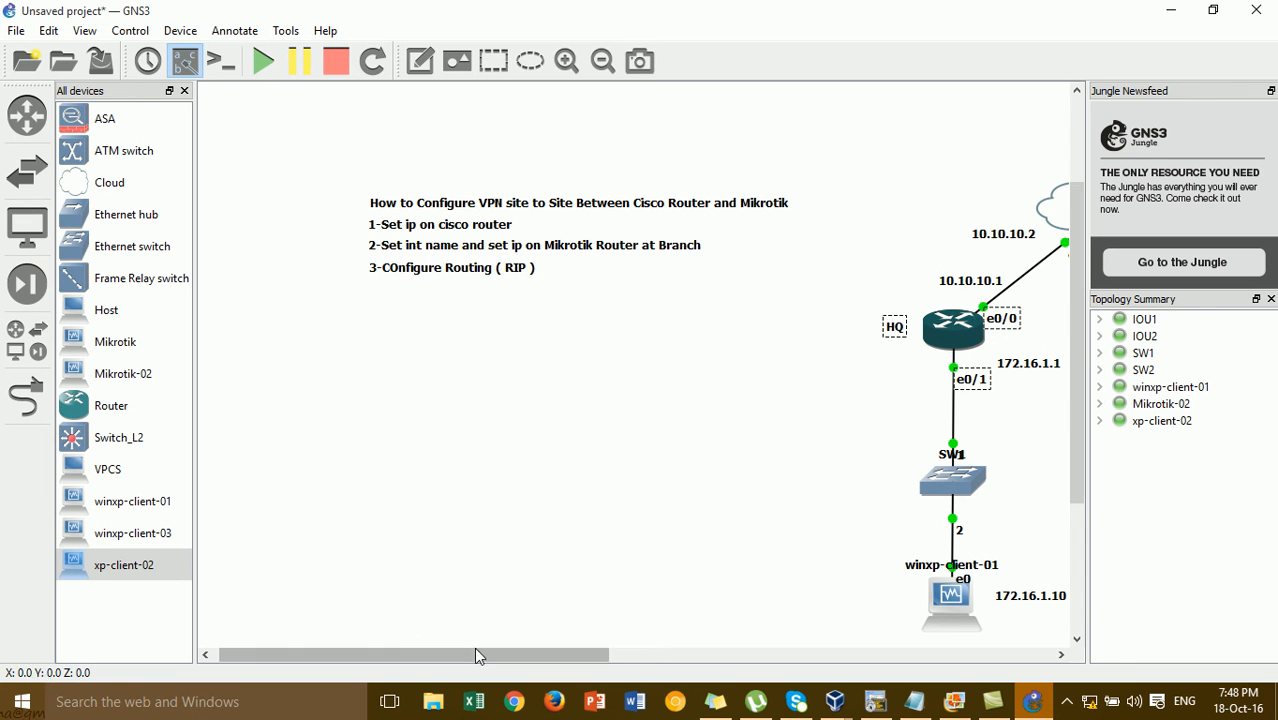
# - Add the note "4-Configure VPN on Cisco Router HQ" below the RIP note and align it with the task list
pyautogui.click(414, 275)
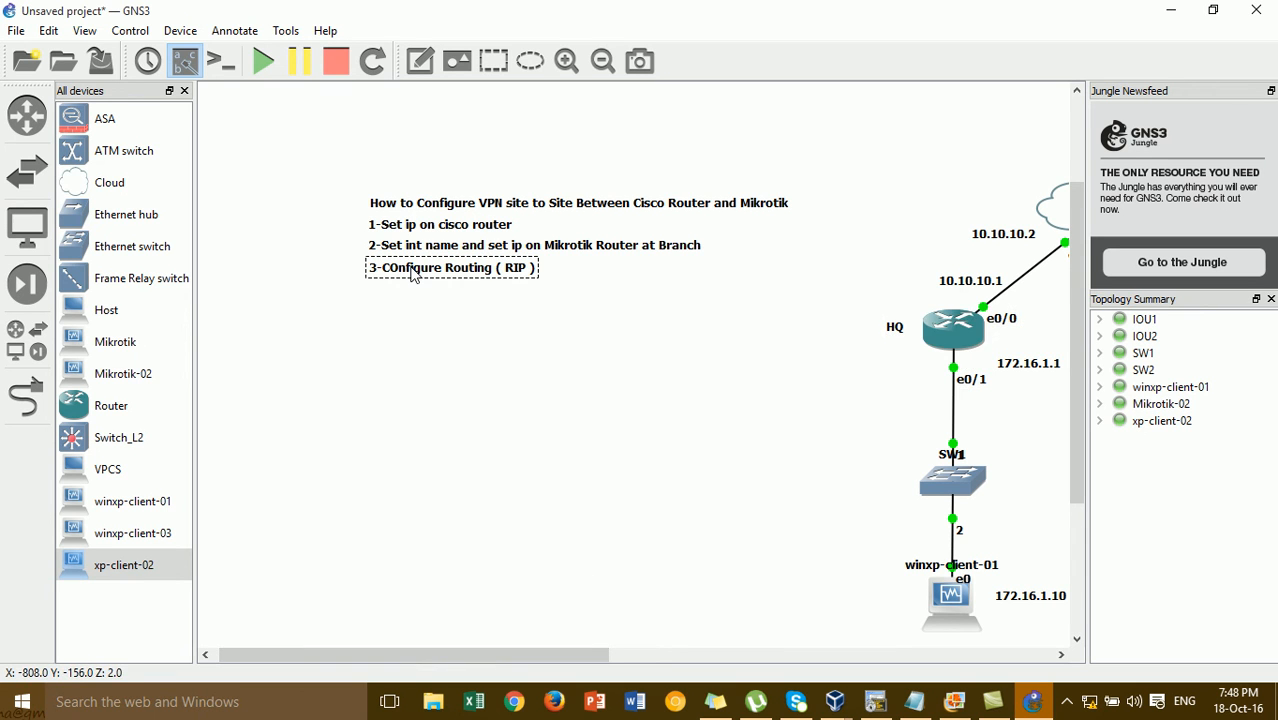
pyautogui.click(421, 62)
pyautogui.click(374, 296)
pyautogui.write('4-')
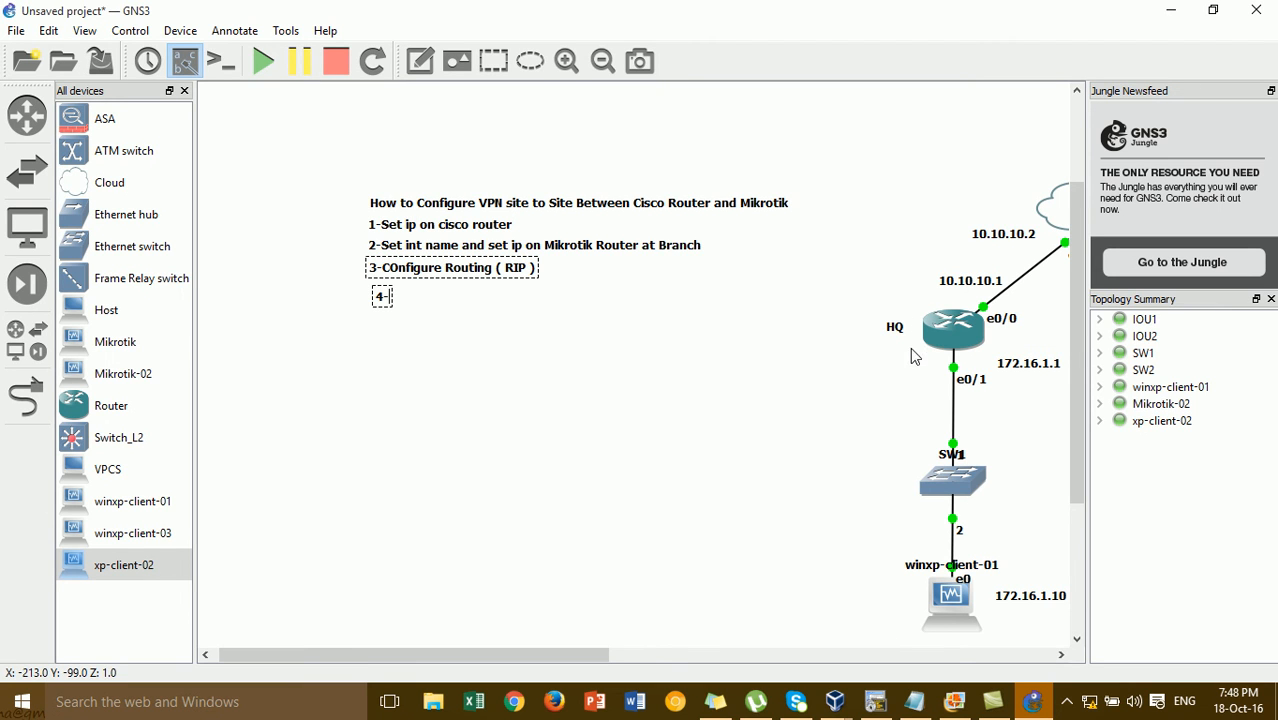
pyautogui.write('Co')
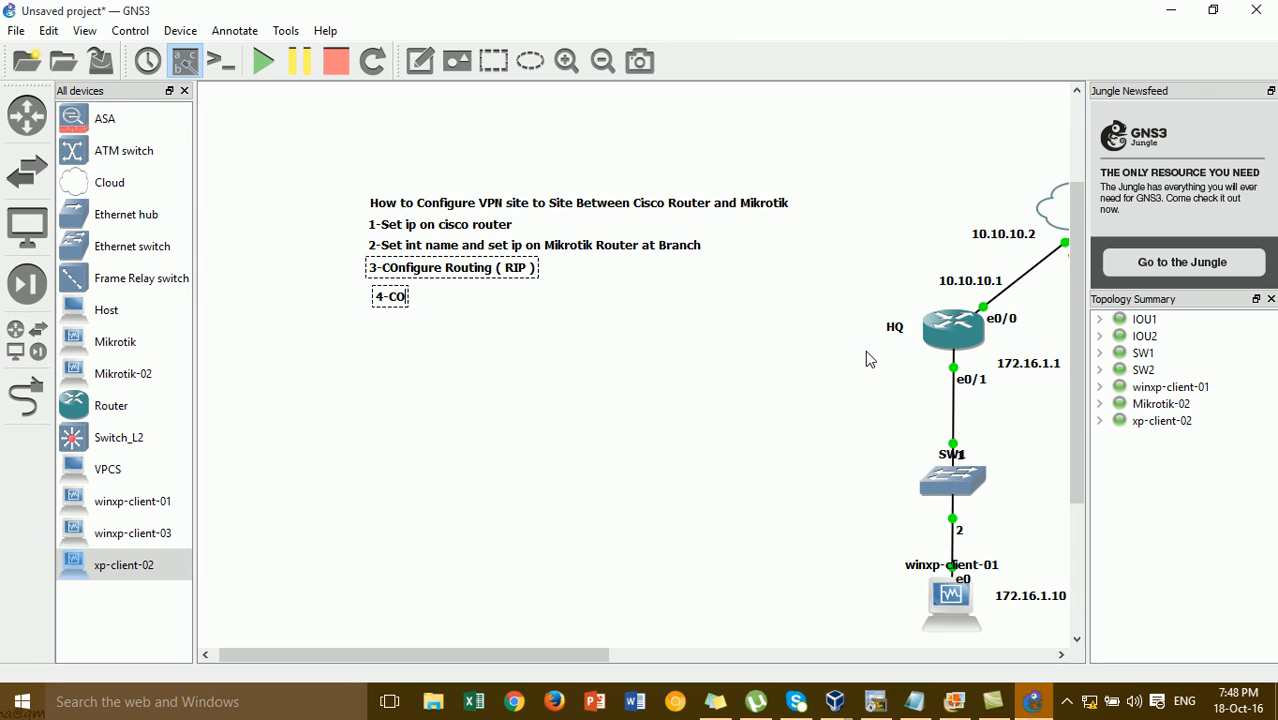
pyautogui.write('nfigure')
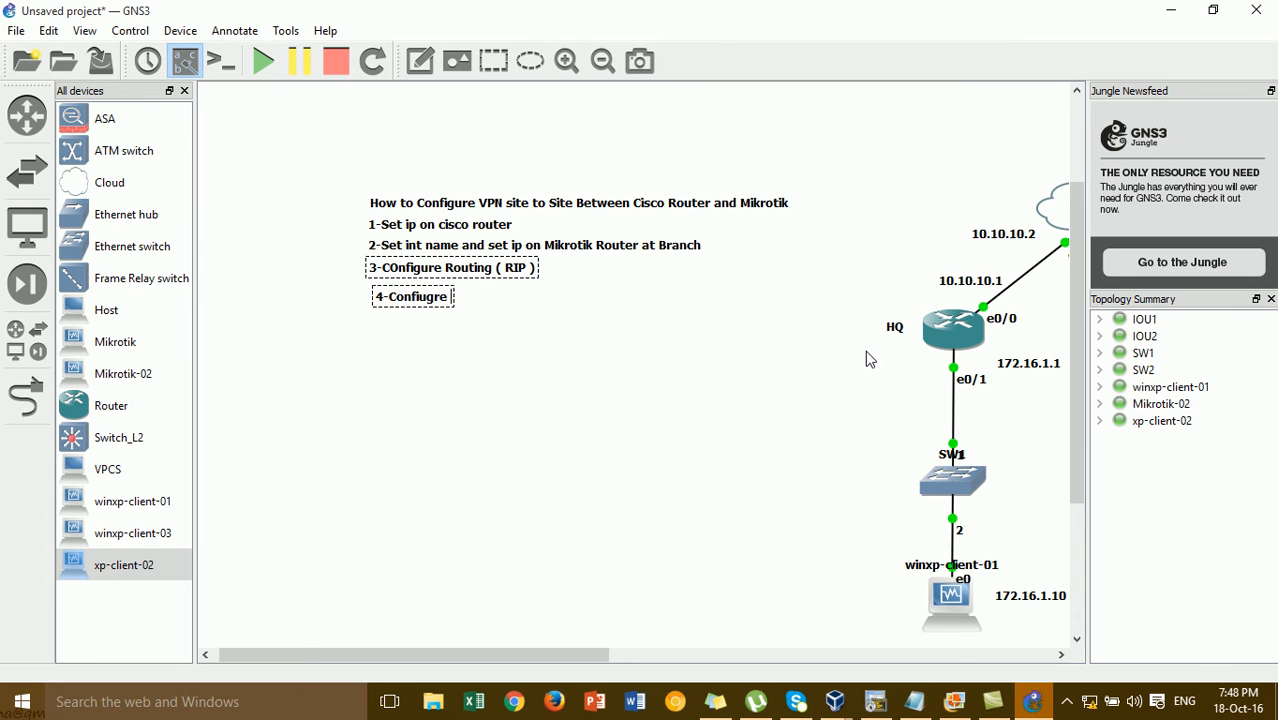
pyautogui.press('BackSpace')
pyautogui.press('BackSpace')
pyautogui.press('BackSpace')
pyautogui.press('BackSpace')
pyautogui.write('igure VPN on')
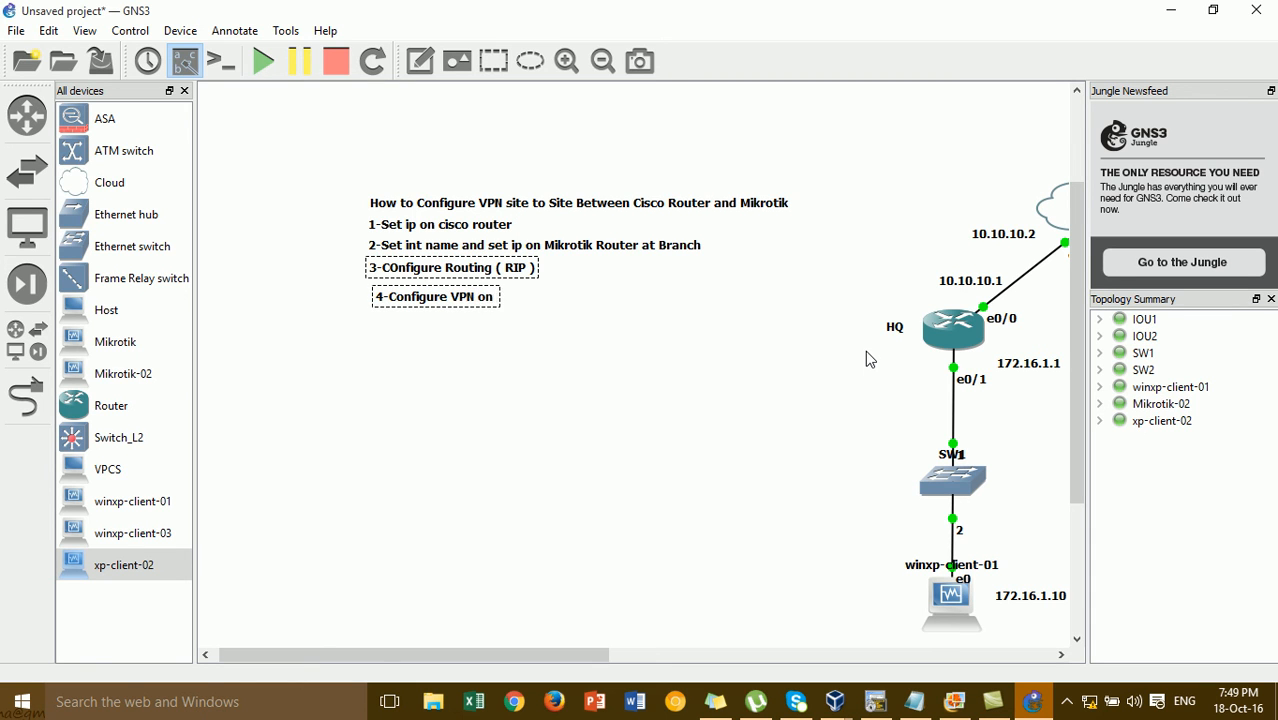
pyautogui.write(' Cisco Route')
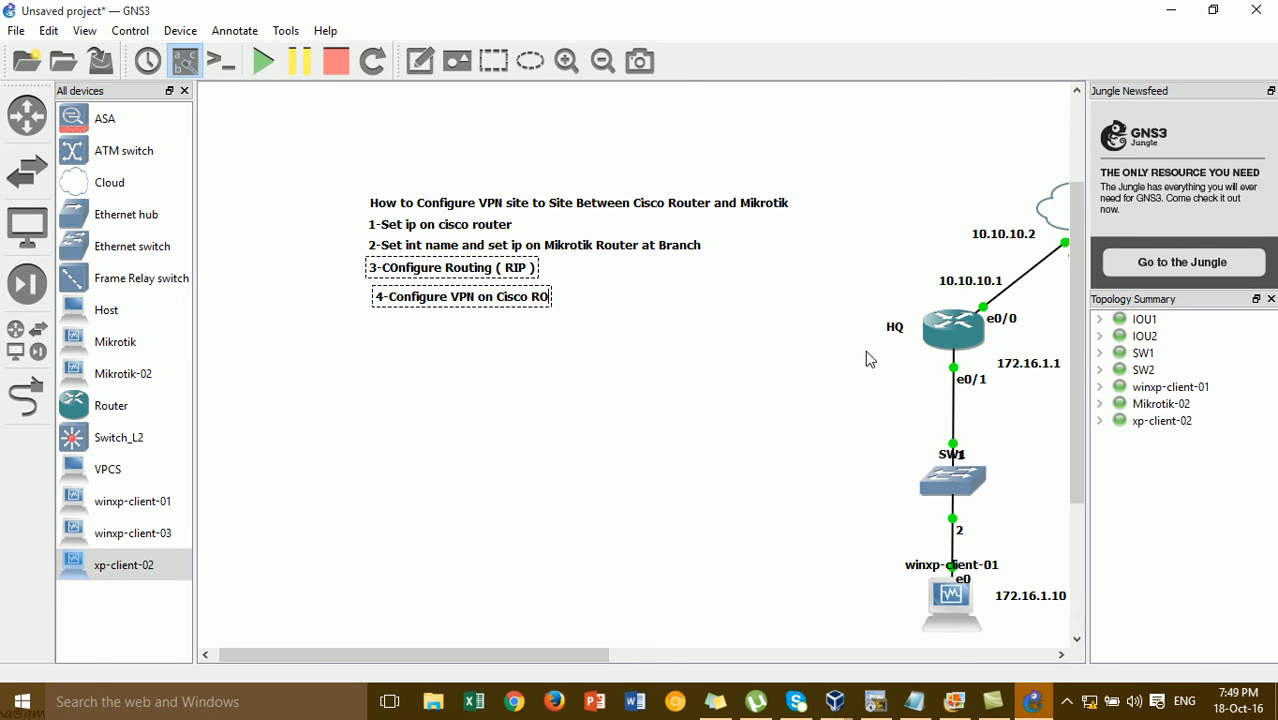
pyautogui.write('r')
pyautogui.press('BackSpace')
pyautogui.press('BackSpace')
pyautogui.press('BackSpace')
pyautogui.press('BackSpace')
pyautogui.press('BackSpace')
pyautogui.write('outer HQ')
pyautogui.click(686, 371)
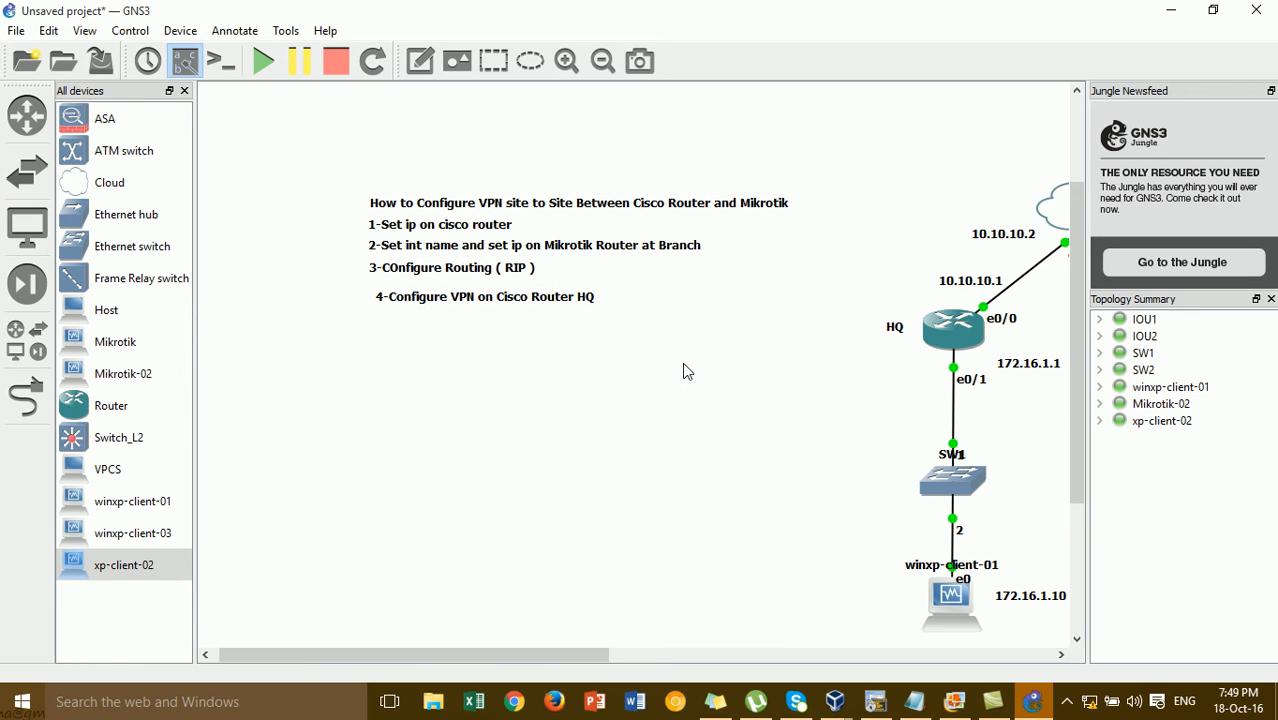
pyautogui.moveTo(558, 308); pyautogui.dragTo(551, 302)
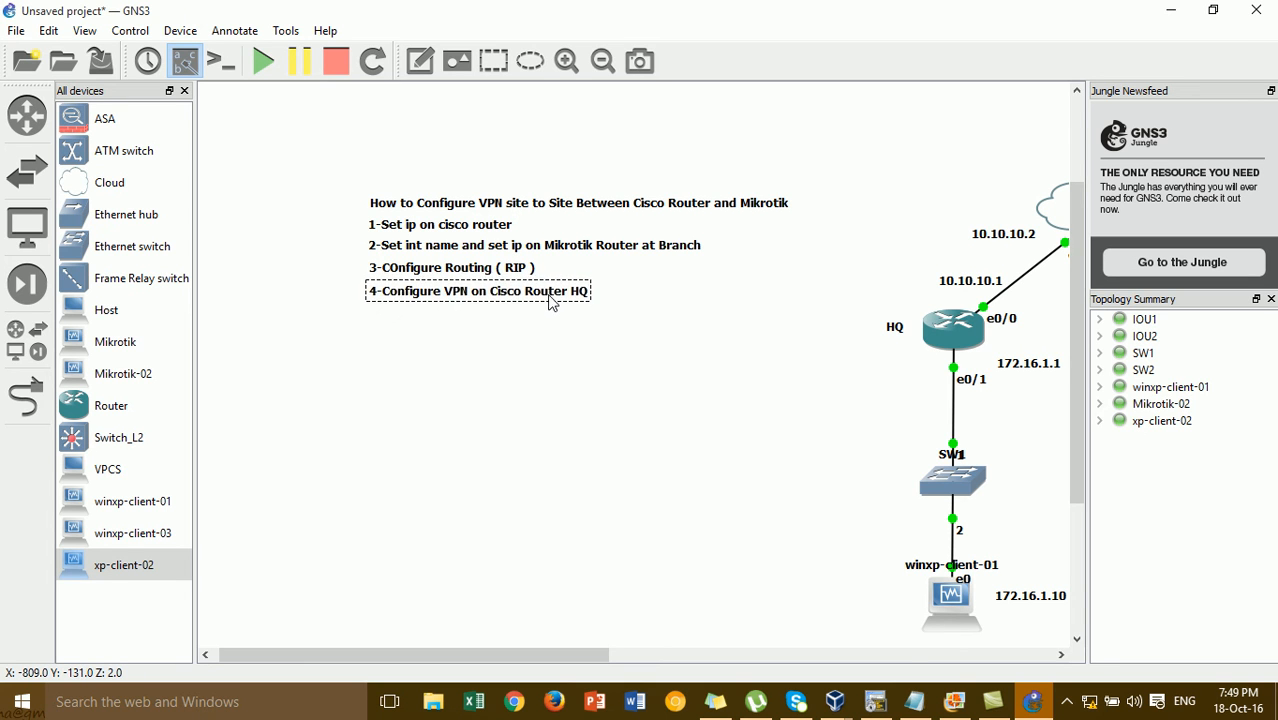
pyautogui.click(550, 357)
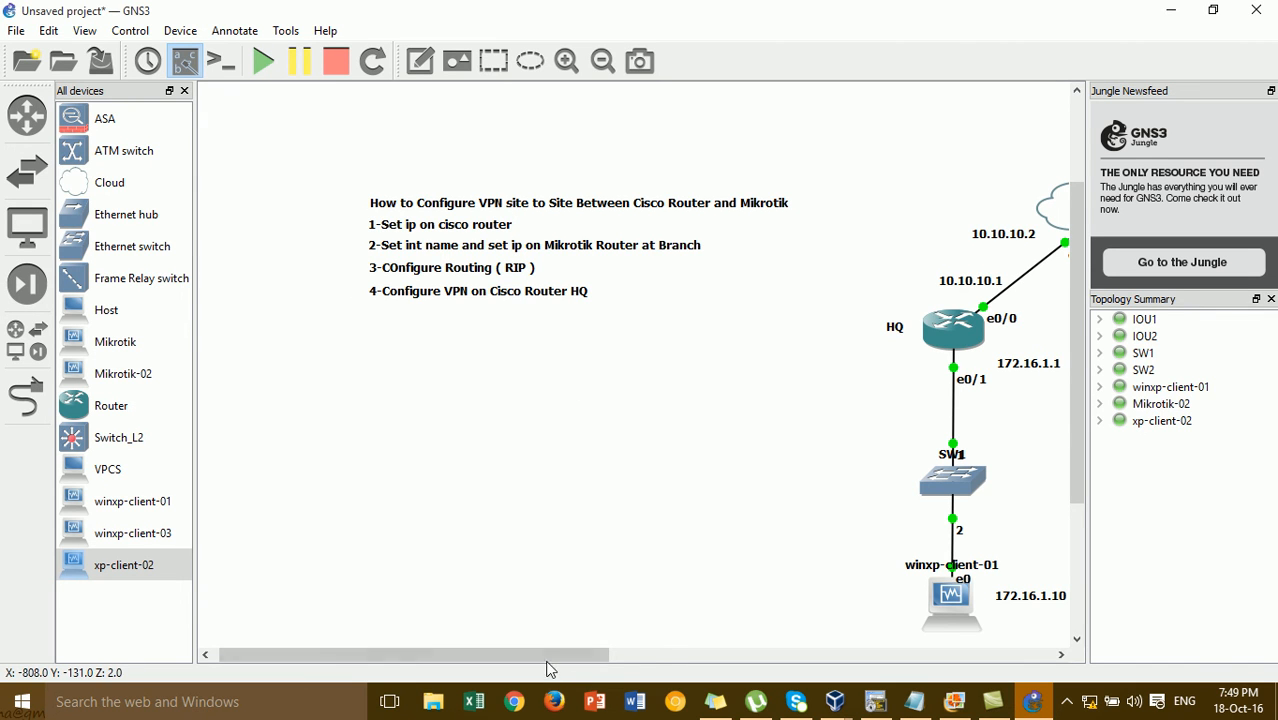
# - Switch to the HQ console in SecureCRT, move it clear of the HQ router, and open the IPsec Site to Site VPN.txt notes in Notepad
pyautogui.moveTo(550, 655); pyautogui.dragTo(652, 661)
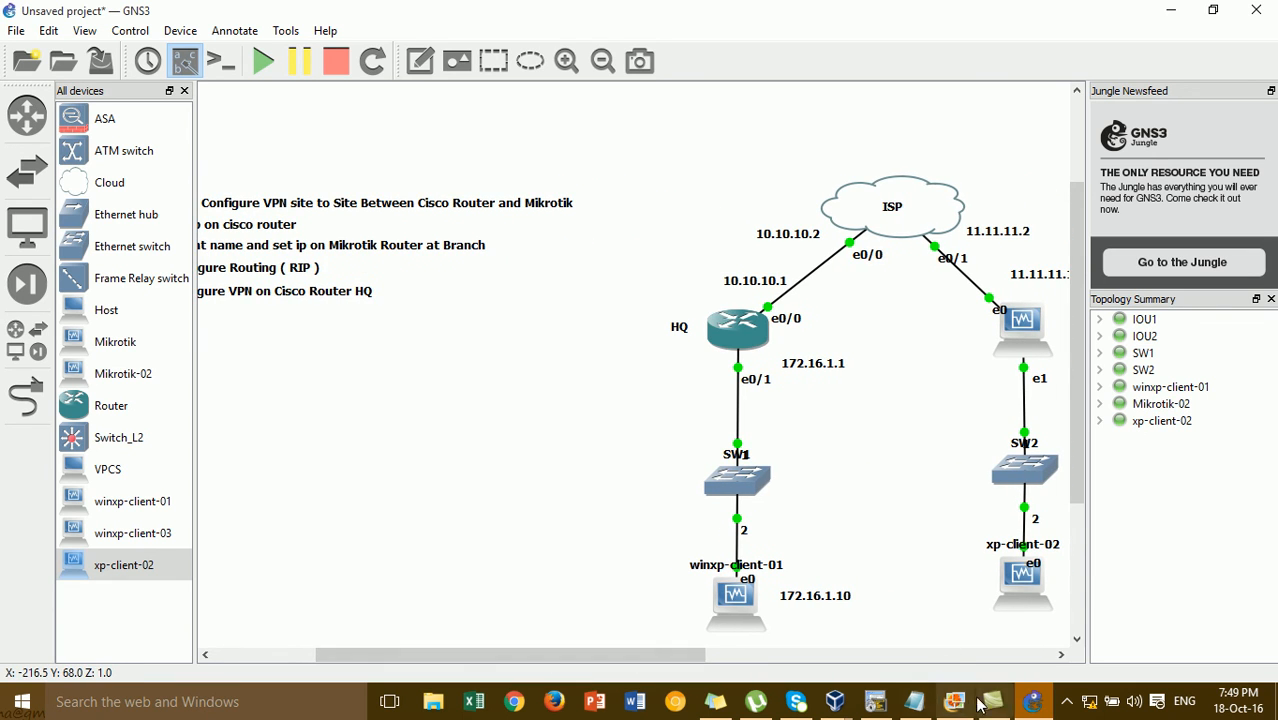
pyautogui.click(875, 701)
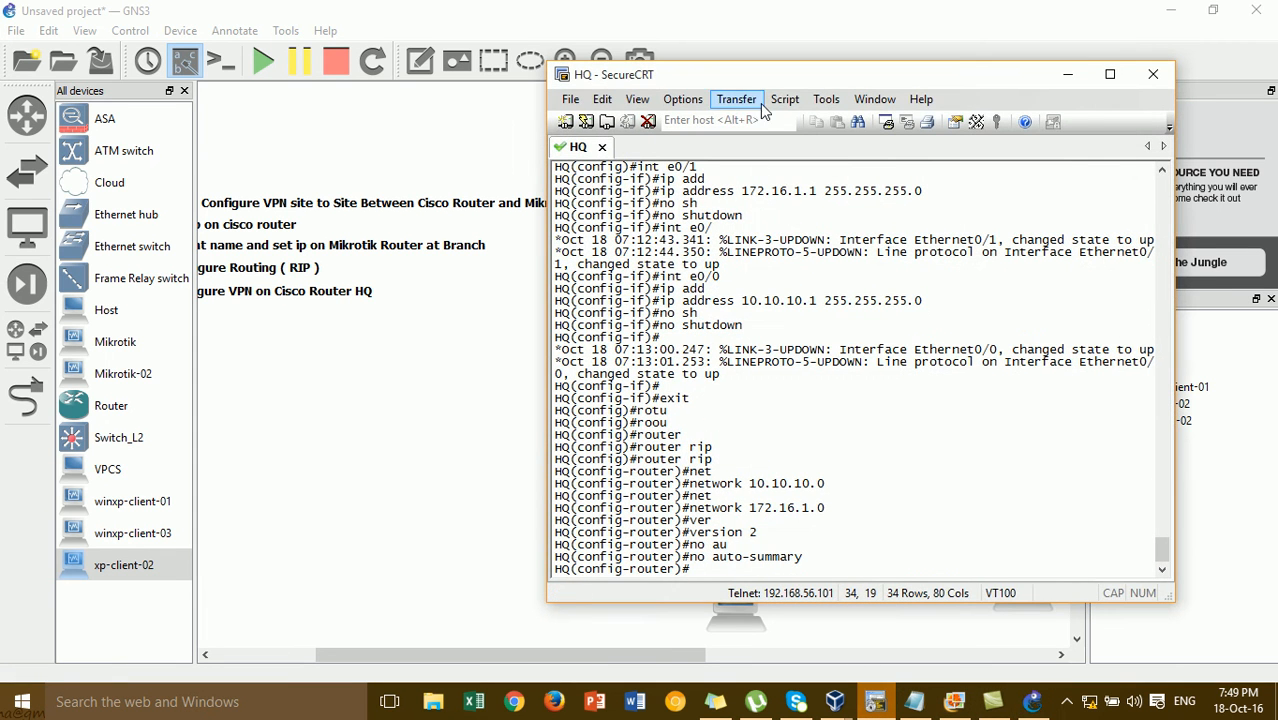
pyautogui.moveTo(781, 84); pyautogui.dragTo(925, 95)
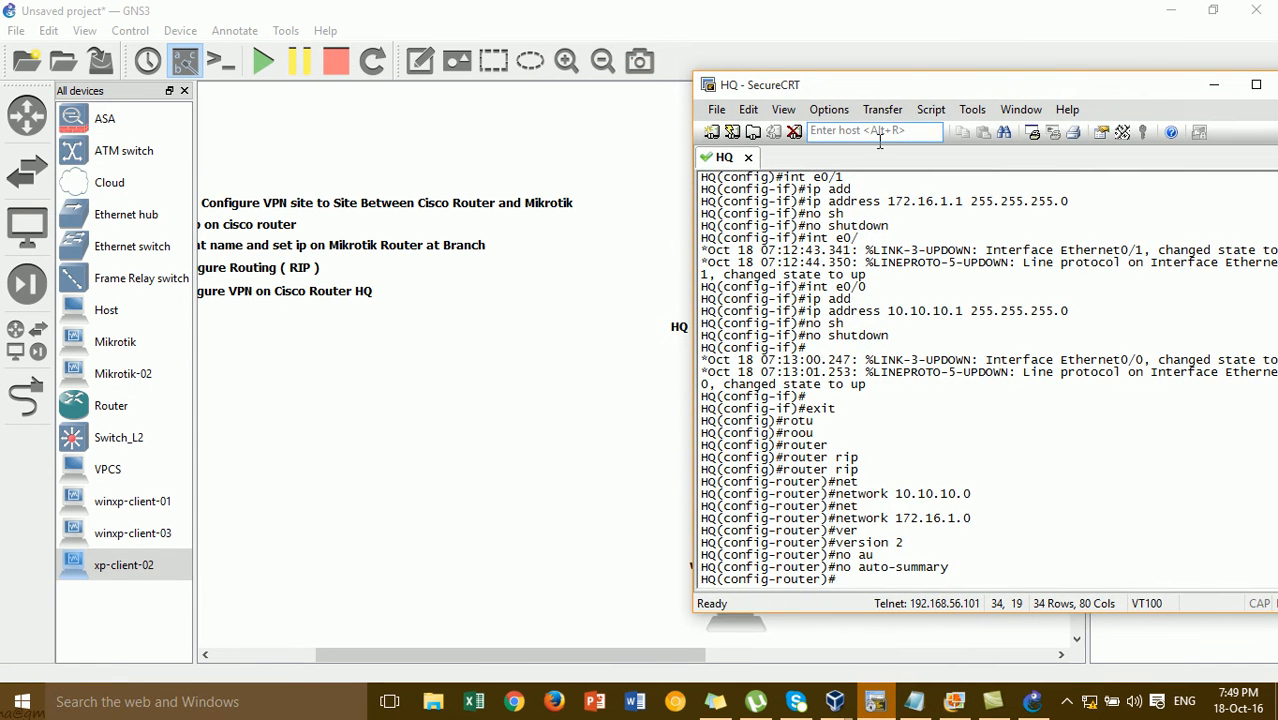
pyautogui.moveTo(840, 95); pyautogui.dragTo(947, 98)
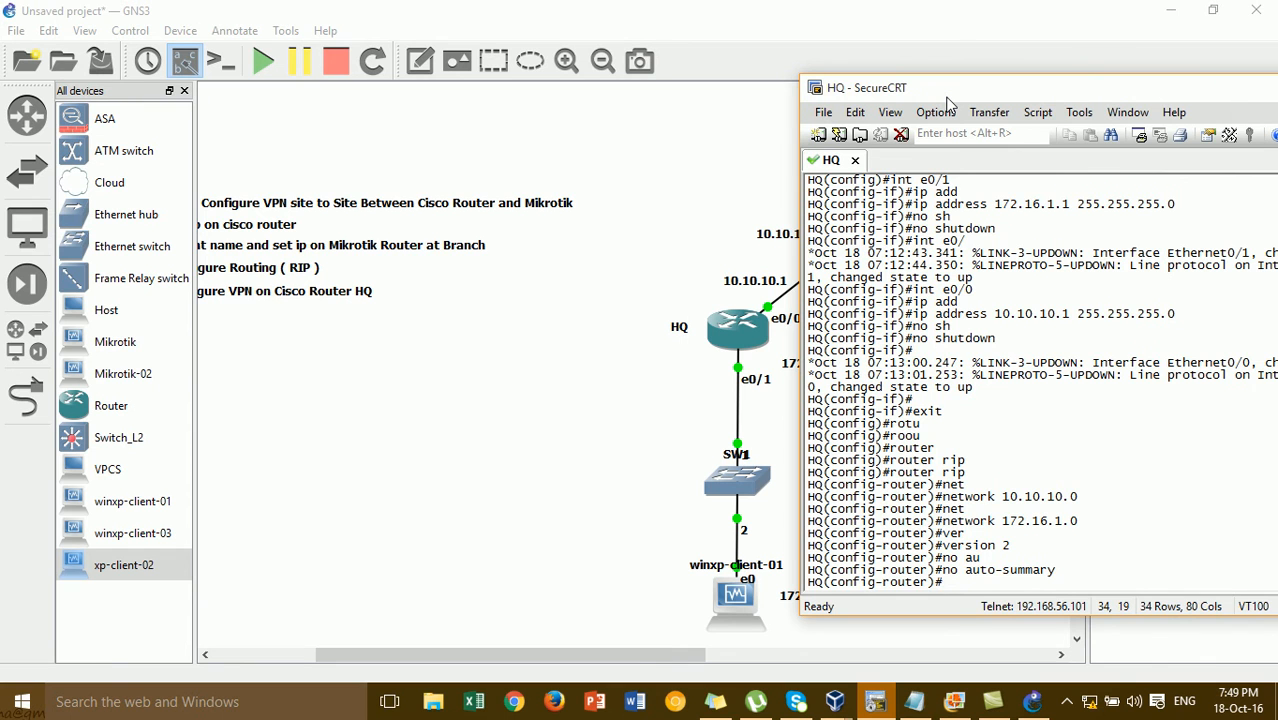
pyautogui.click(914, 701)
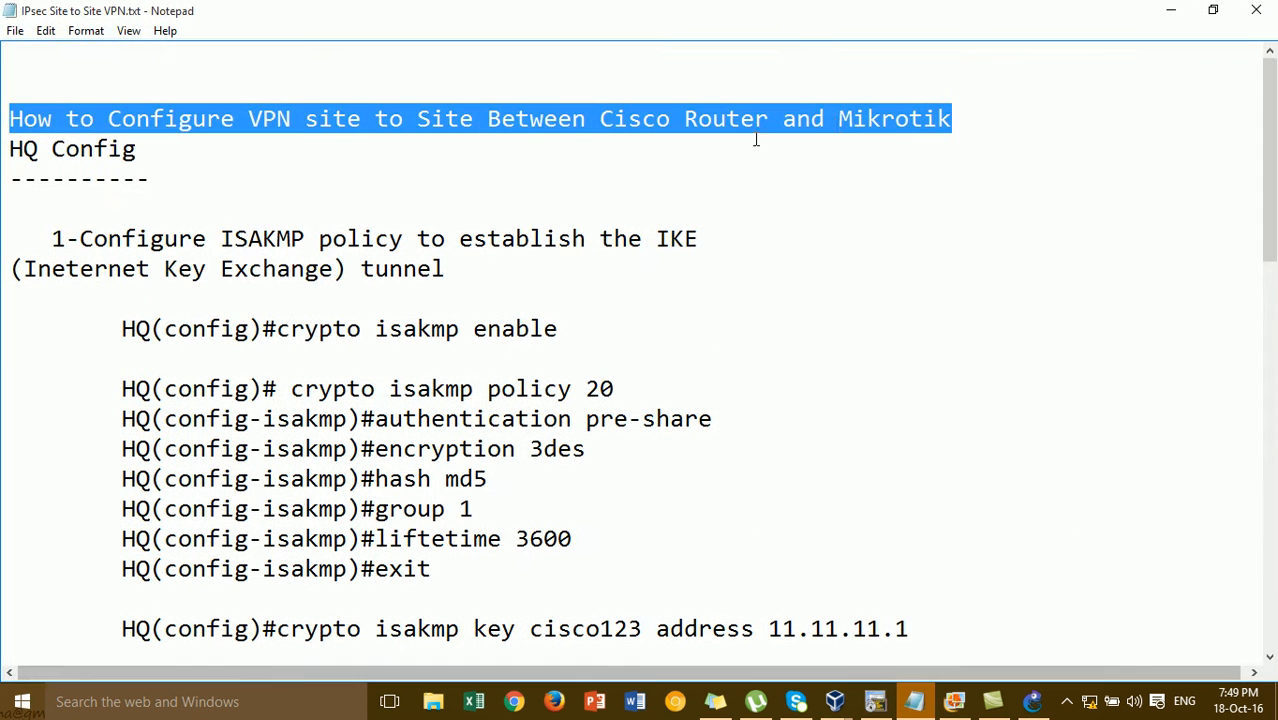
# - Shrink the IPsec notes out of full screen and place the HQ console beside them so both are readable
pyautogui.click(458, 240)
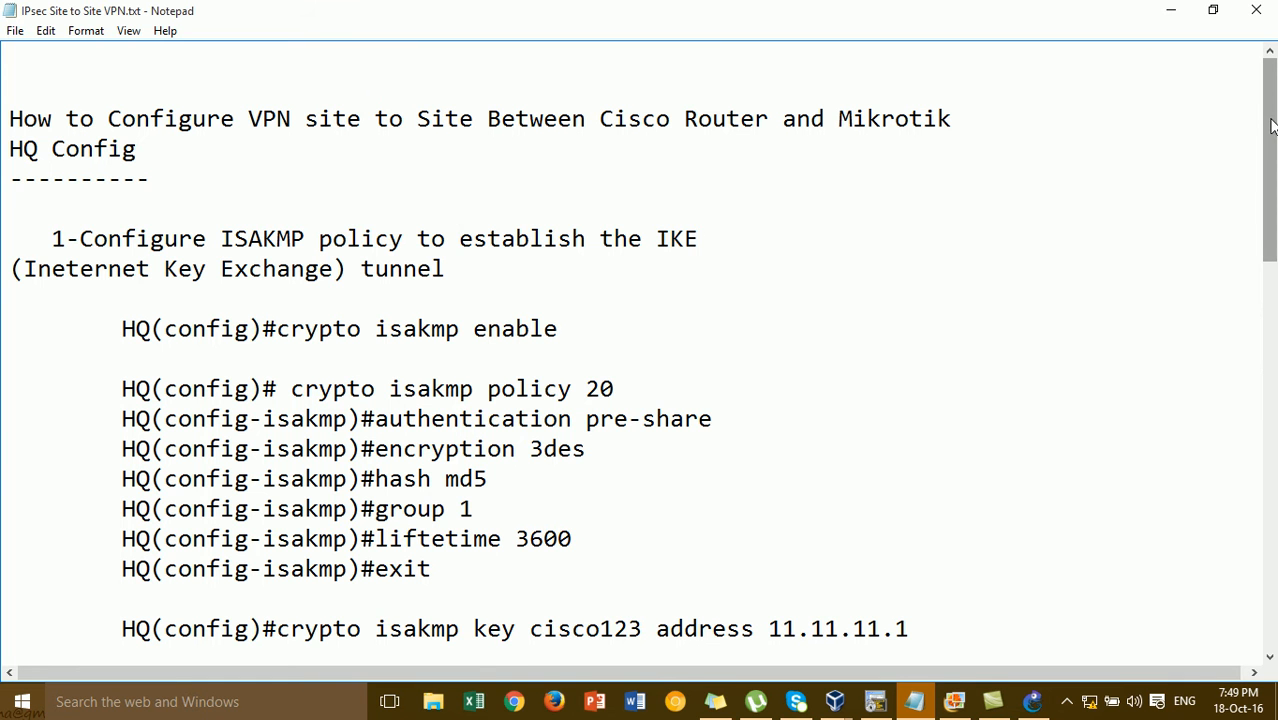
pyautogui.moveTo(1271, 125); pyautogui.dragTo(1273, 93)
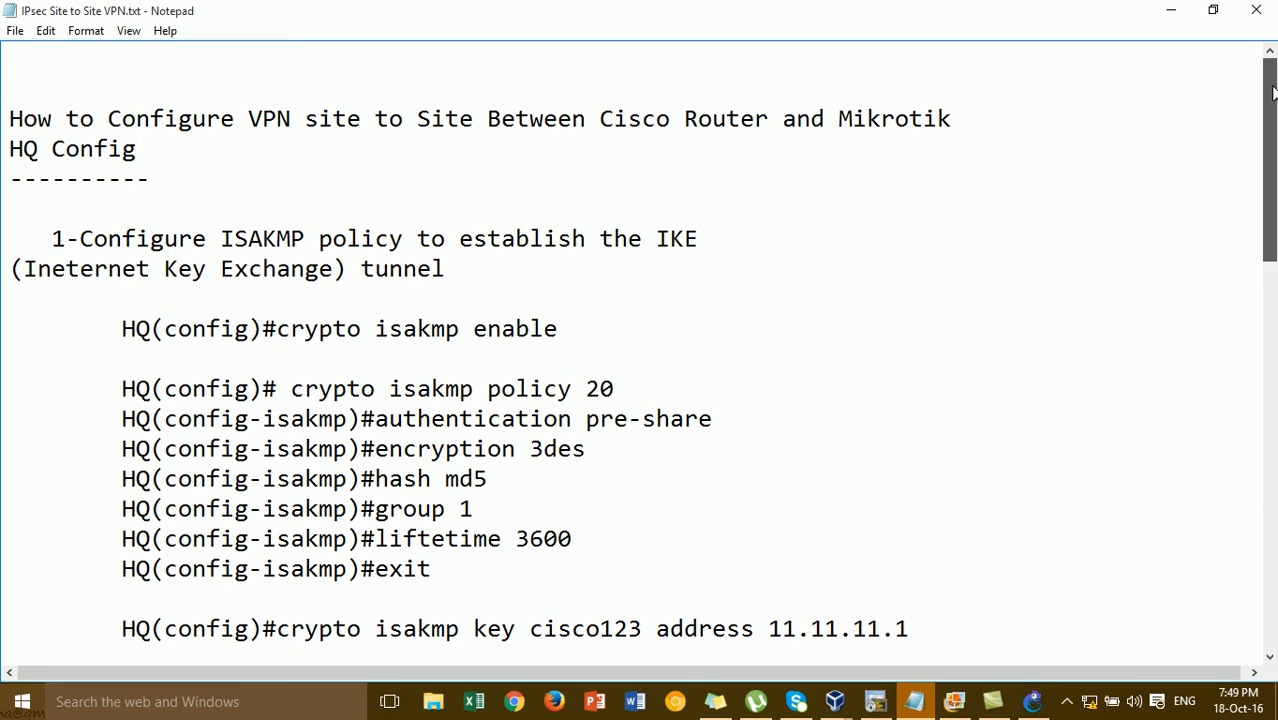
pyautogui.click(1213, 10)
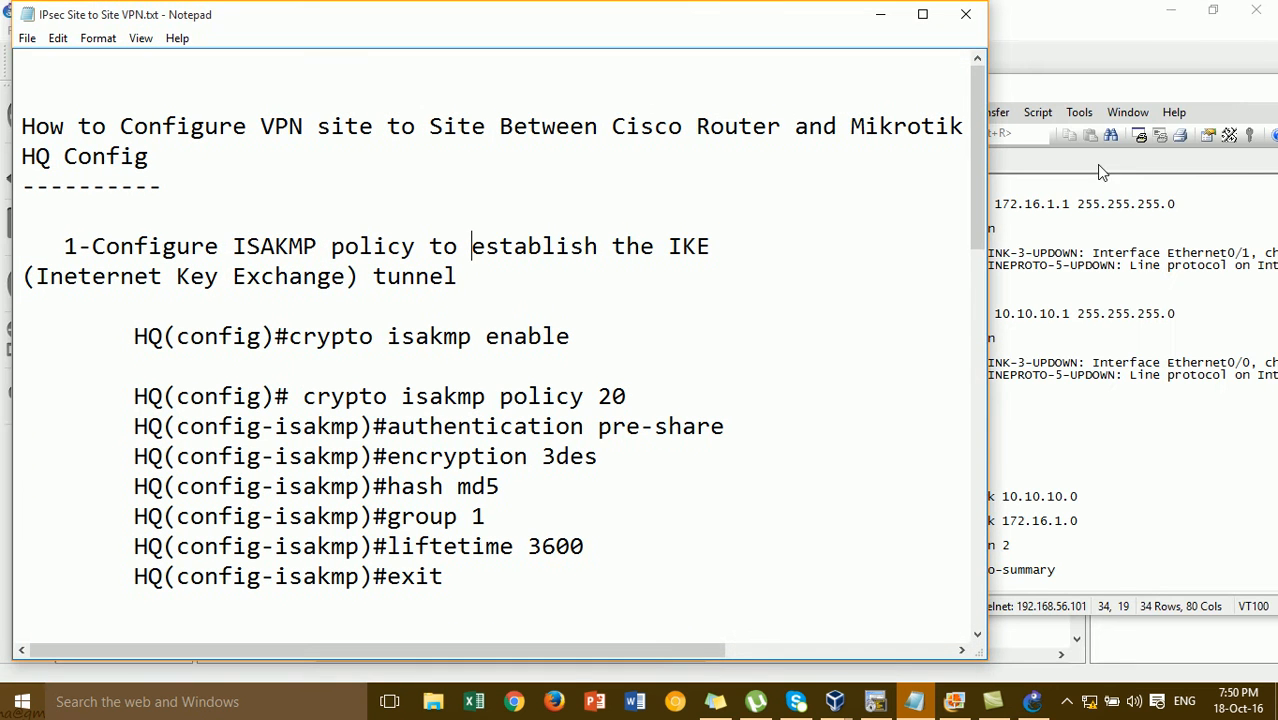
pyautogui.click(1092, 88)
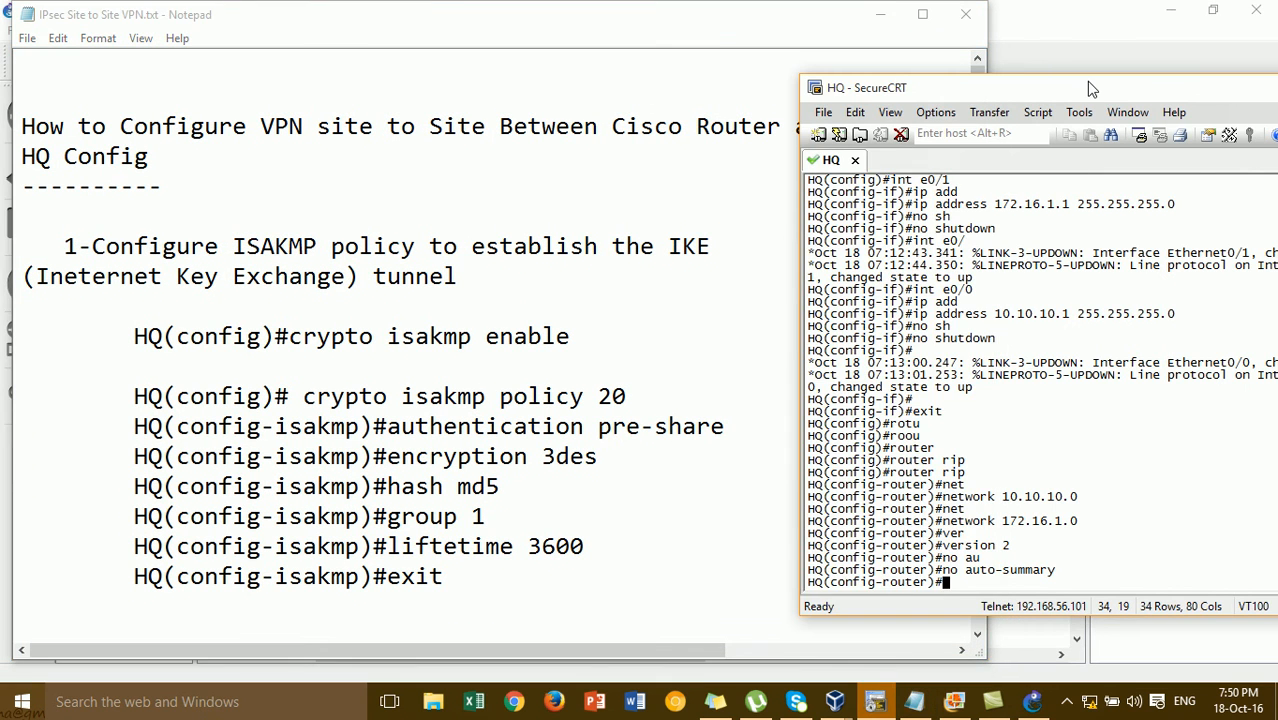
pyautogui.click(630, 396)
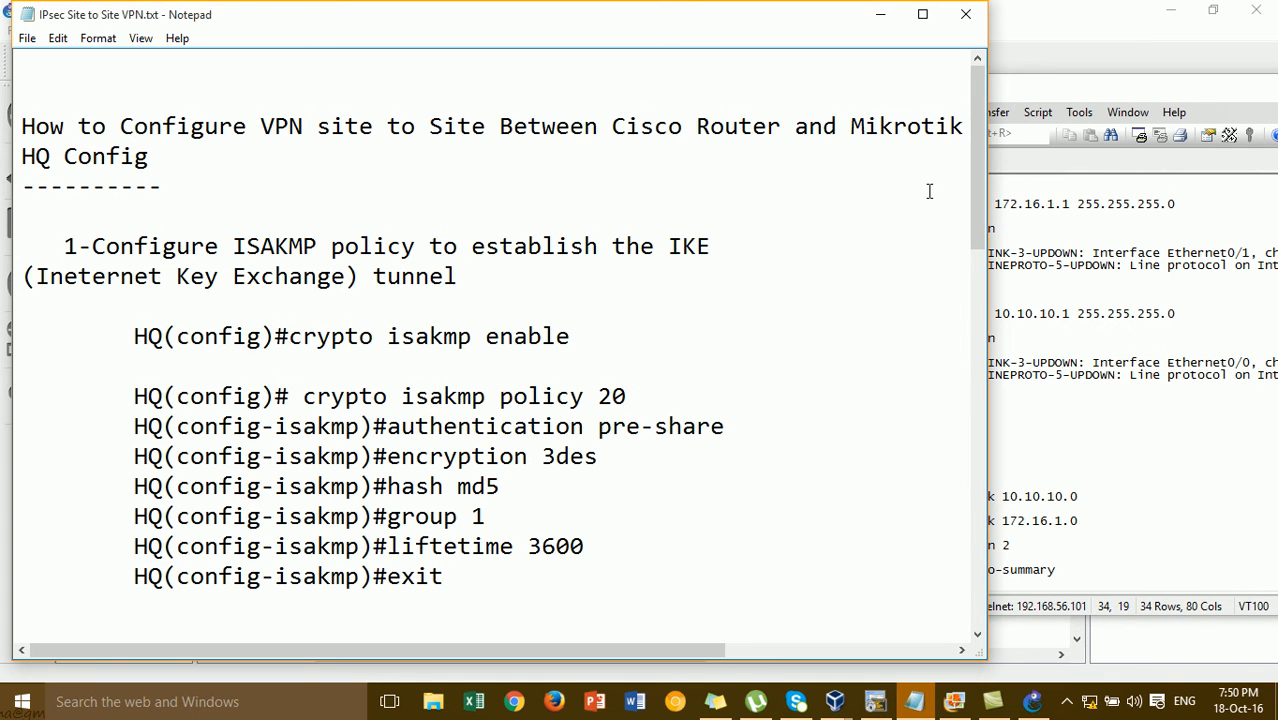
pyautogui.click(1024, 99)
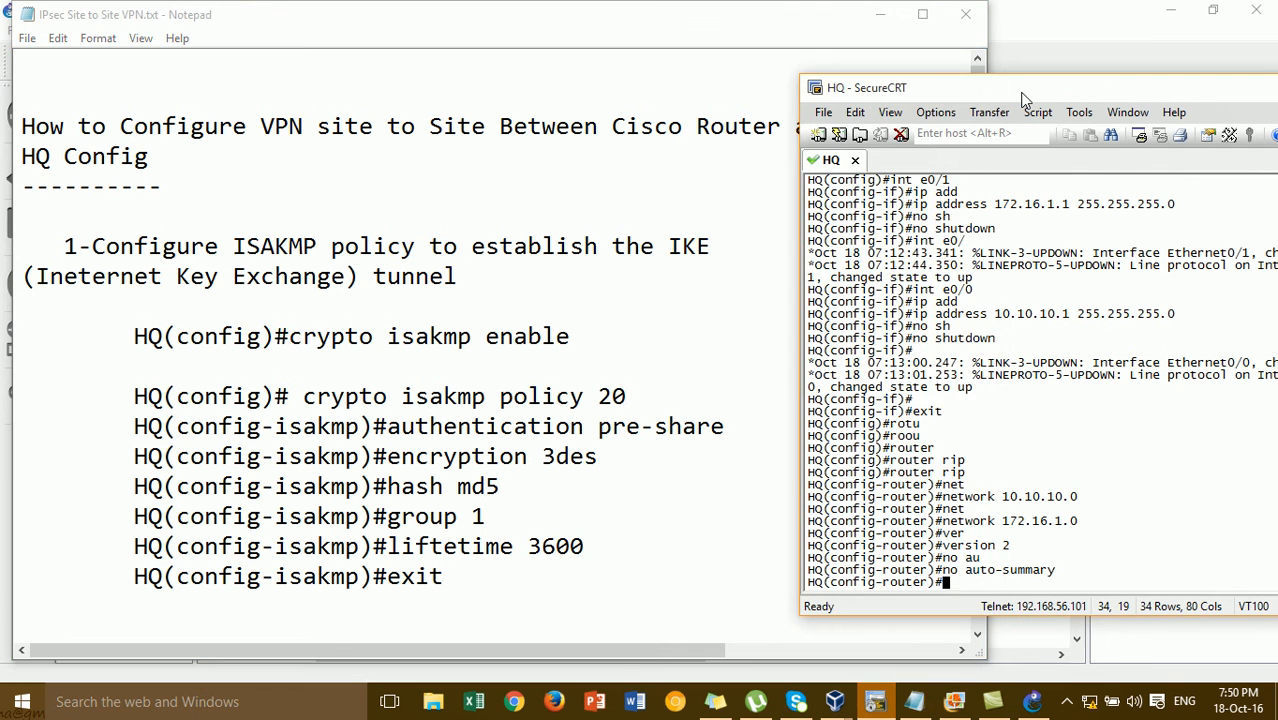
pyautogui.moveTo(1024, 99); pyautogui.dragTo(957, 92)
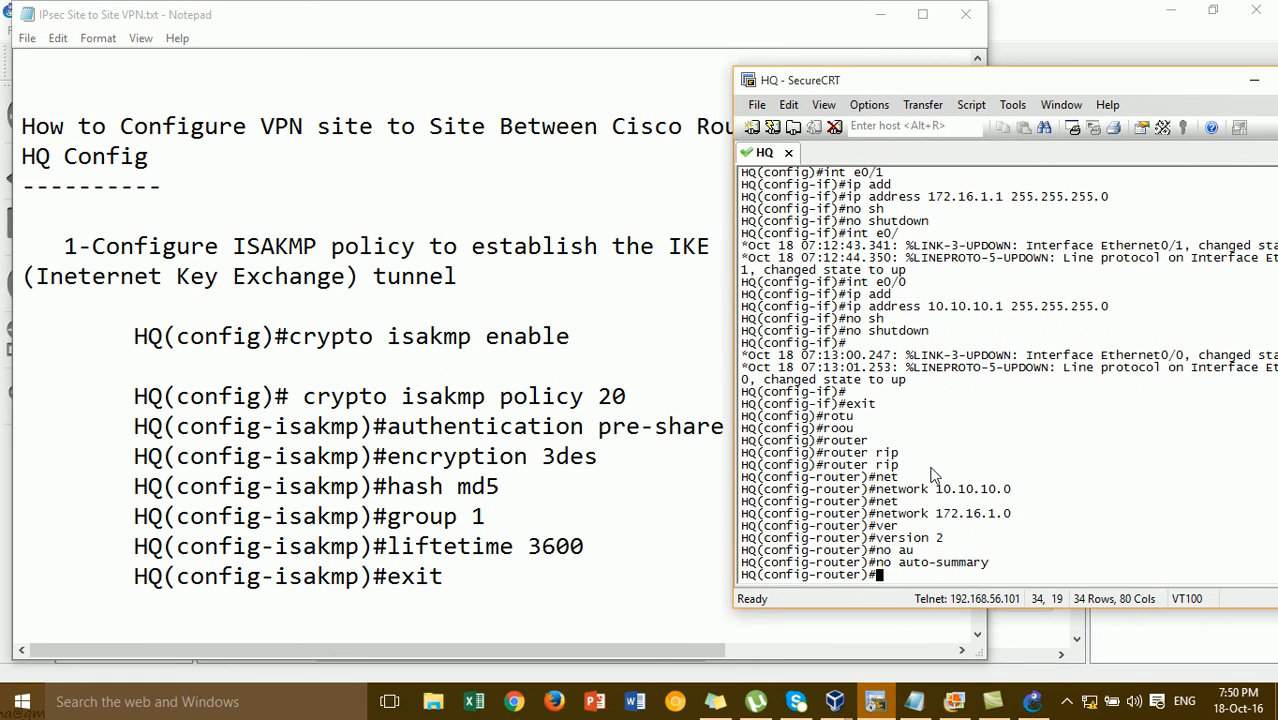
# - Exit RIP router configuration on HQ and enable ISAKMP with crypto isakmp enable
pyautogui.write('exit')
pyautogui.press('Return')
pyautogui.press('Return')
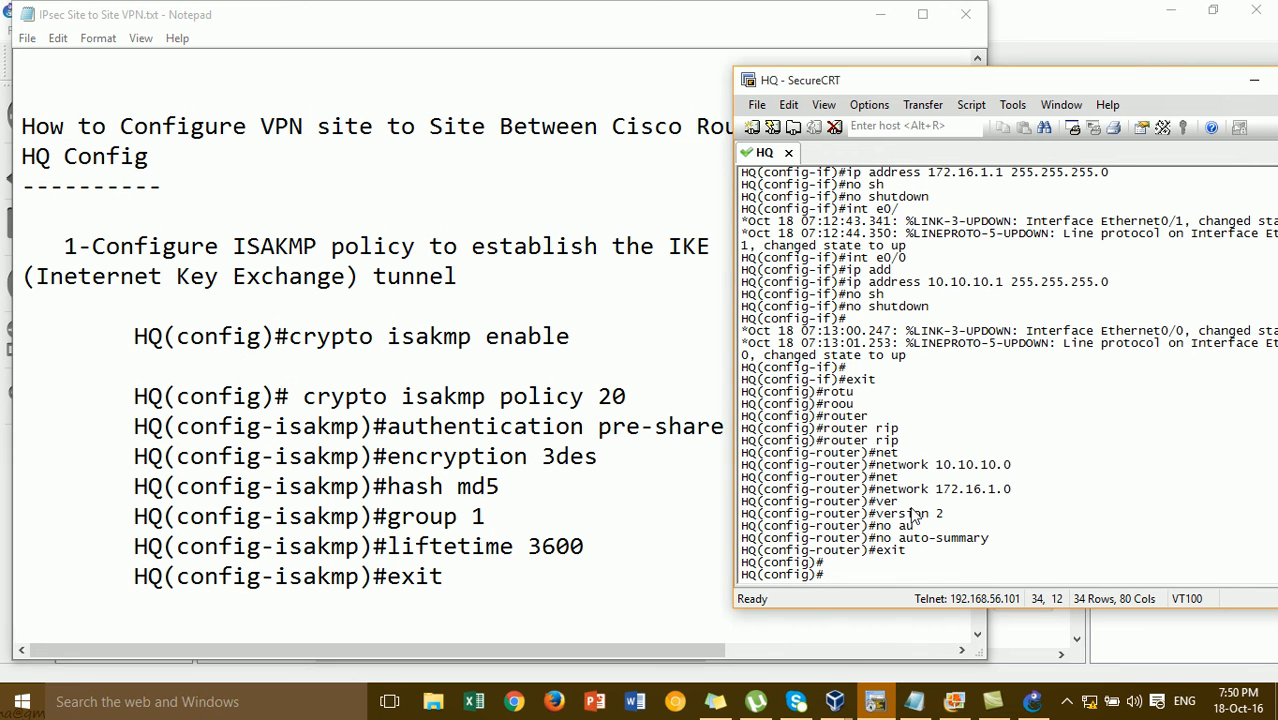
pyautogui.write('cry')
pyautogui.press('Tab')
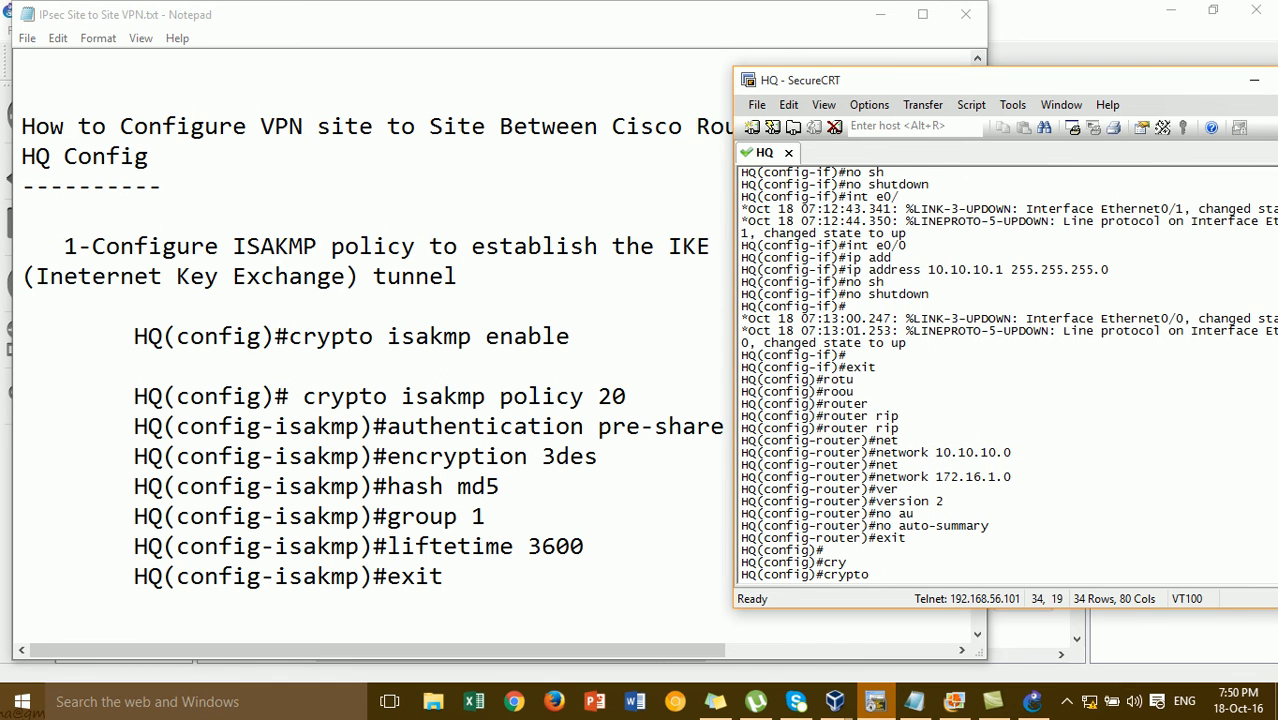
pyautogui.write('is')
pyautogui.press('Tab')
pyautogui.write('en')
pyautogui.press('Tab')
pyautogui.press('Return')
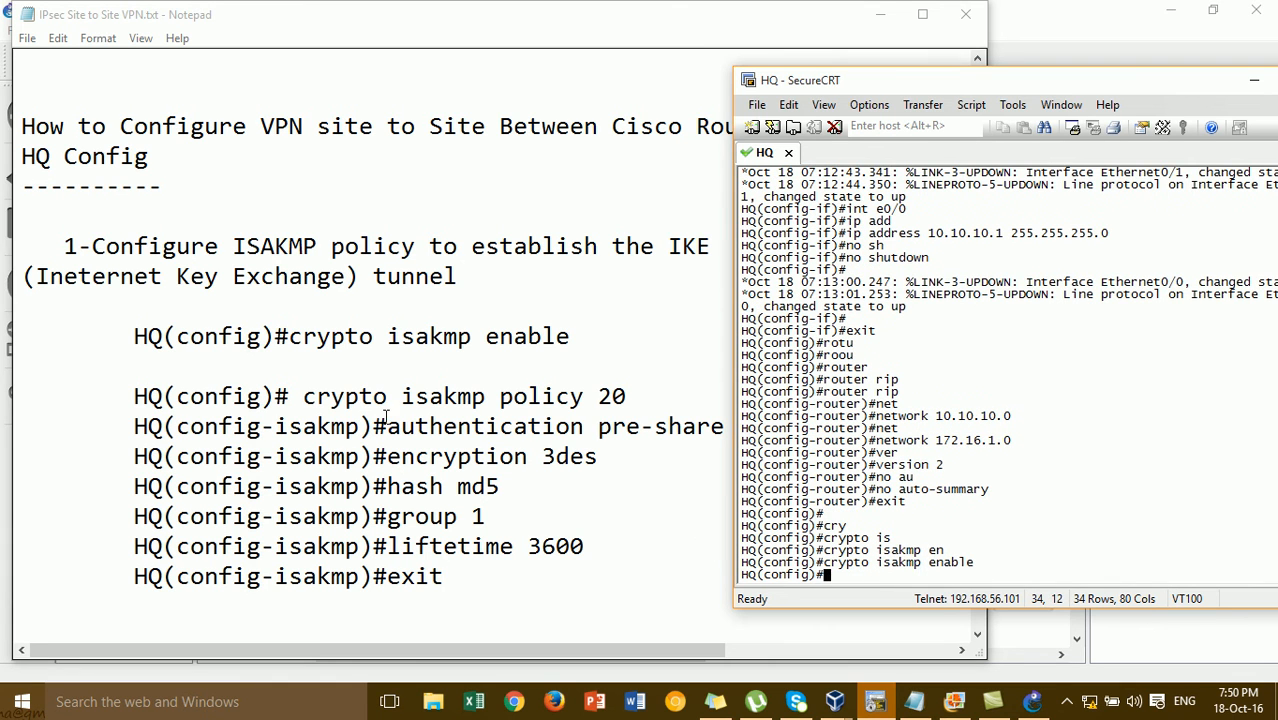
# - Create ISAKMP policy 20 on HQ, checking the allowed priority range with the command help
pyautogui.write('cry')
pyautogui.press('Tab')
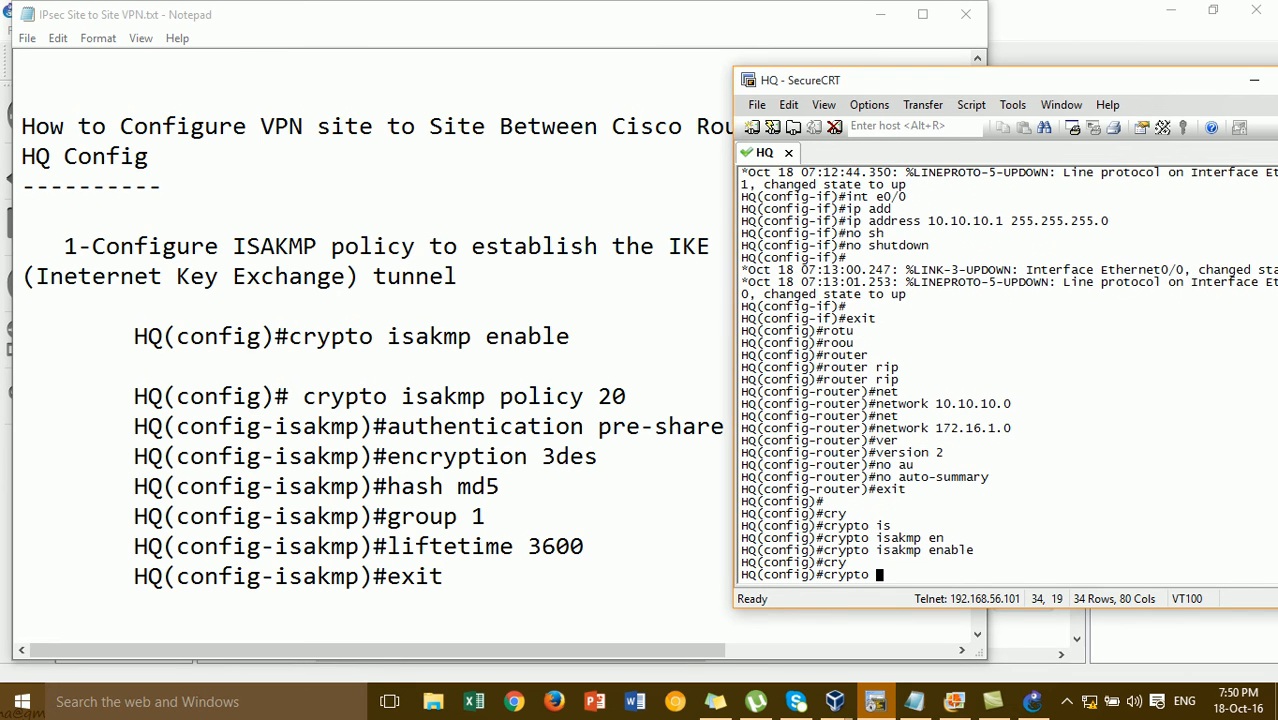
pyautogui.write('is')
pyautogui.press('Tab')
pyautogui.write('op')
pyautogui.press('Tab')
pyautogui.press('BackSpace')
pyautogui.press('BackSpace')
pyautogui.write('p')
pyautogui.press('Tab')
pyautogui.write('o')
pyautogui.press('Tab')
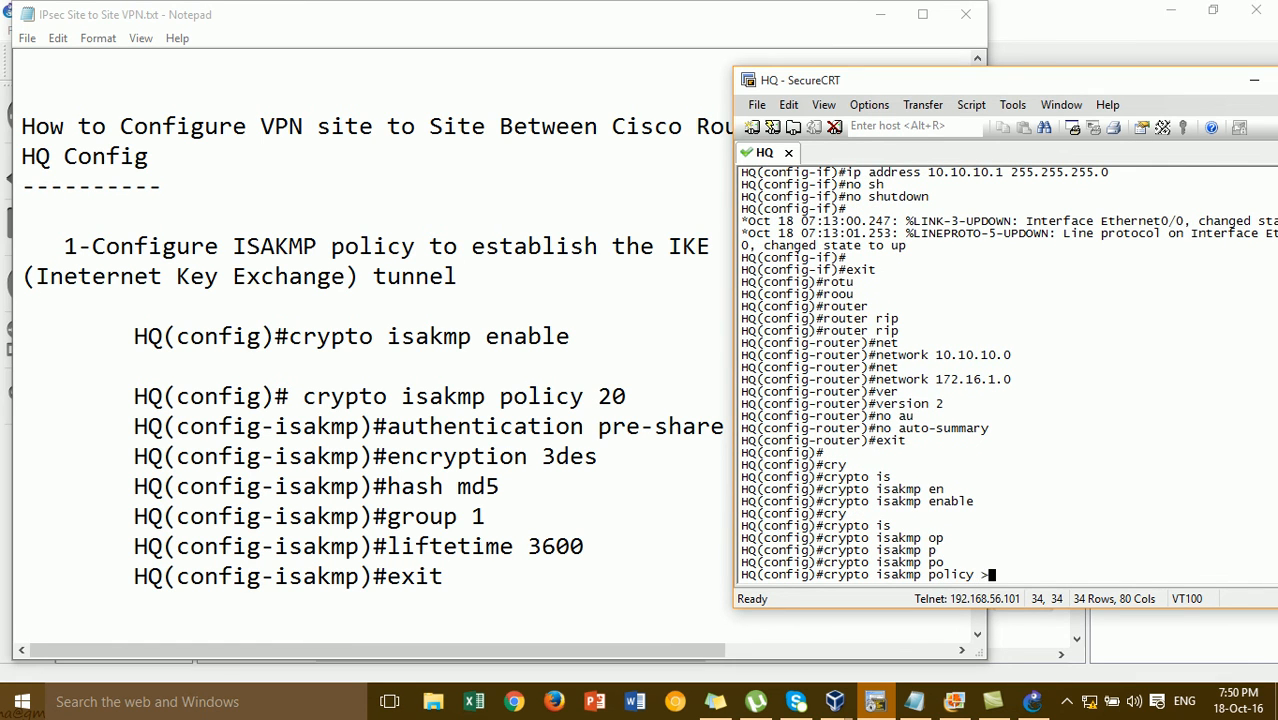
pyautogui.write('?')
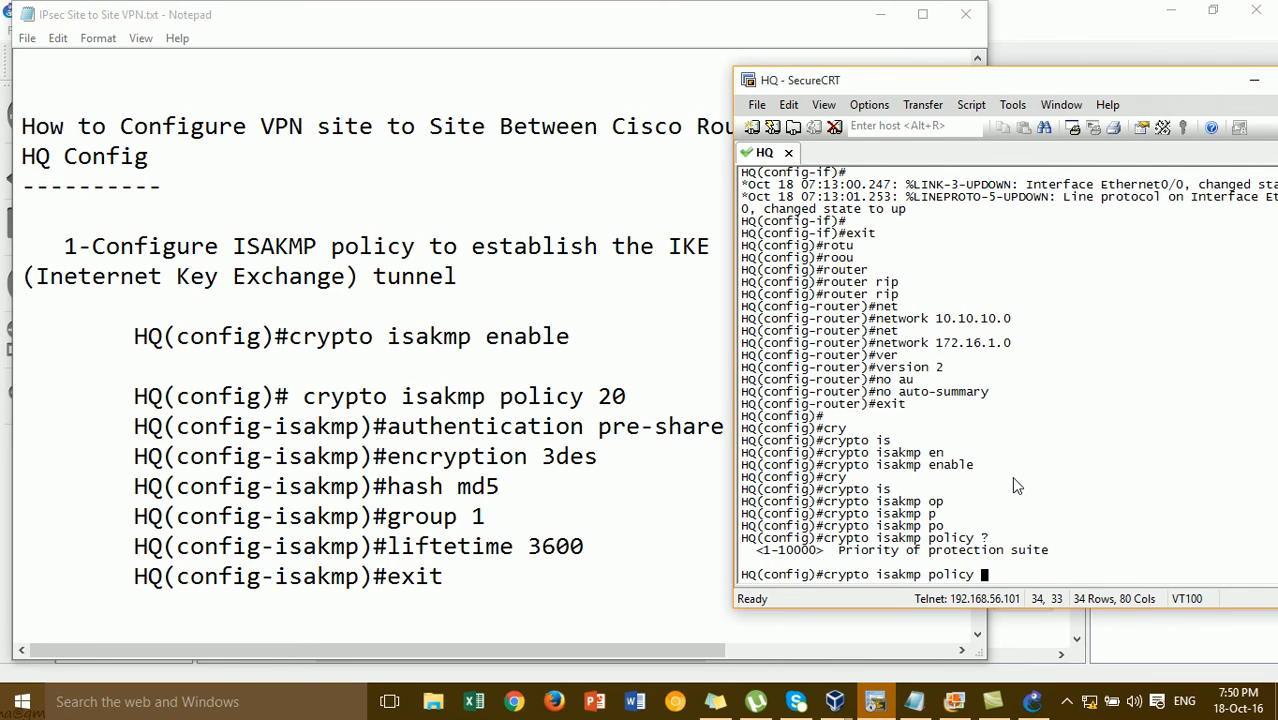
pyautogui.write('20')
pyautogui.press('Return')
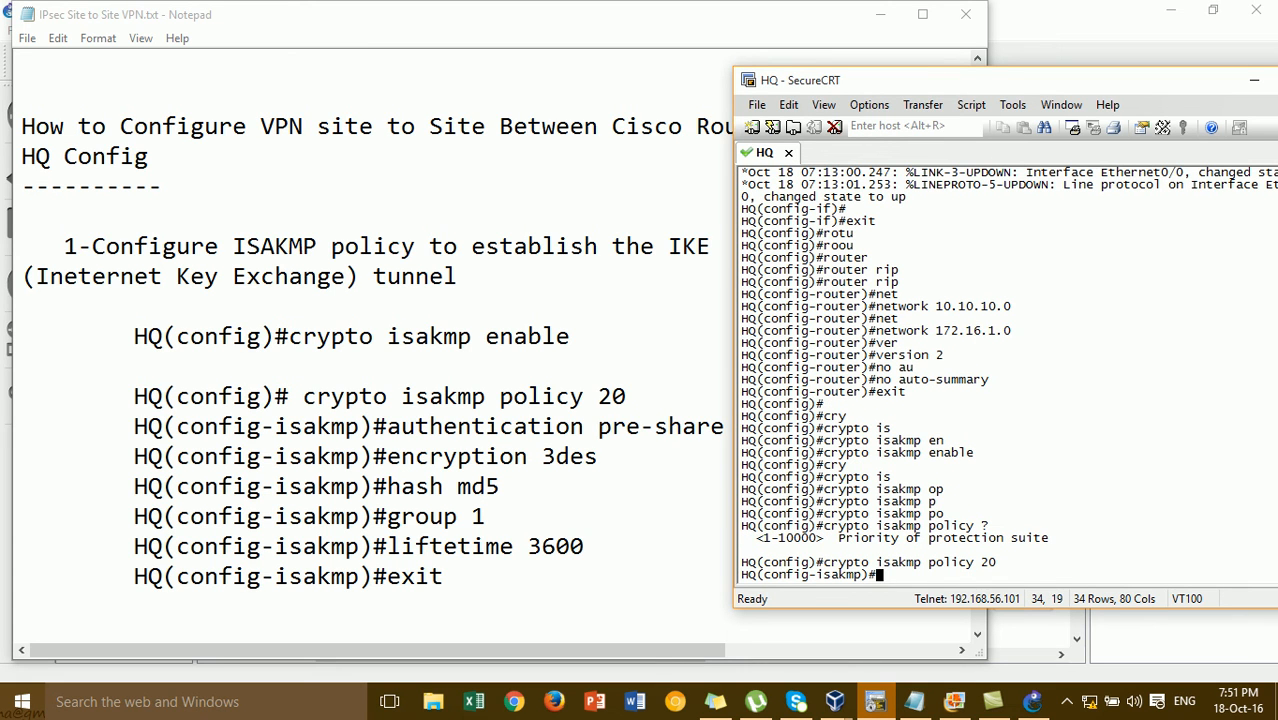
# - Set the authentication method of ISAKMP policy 20 to pre-share
pyautogui.write('aut')
pyautogui.press('Tab')
pyautogui.write('pre')
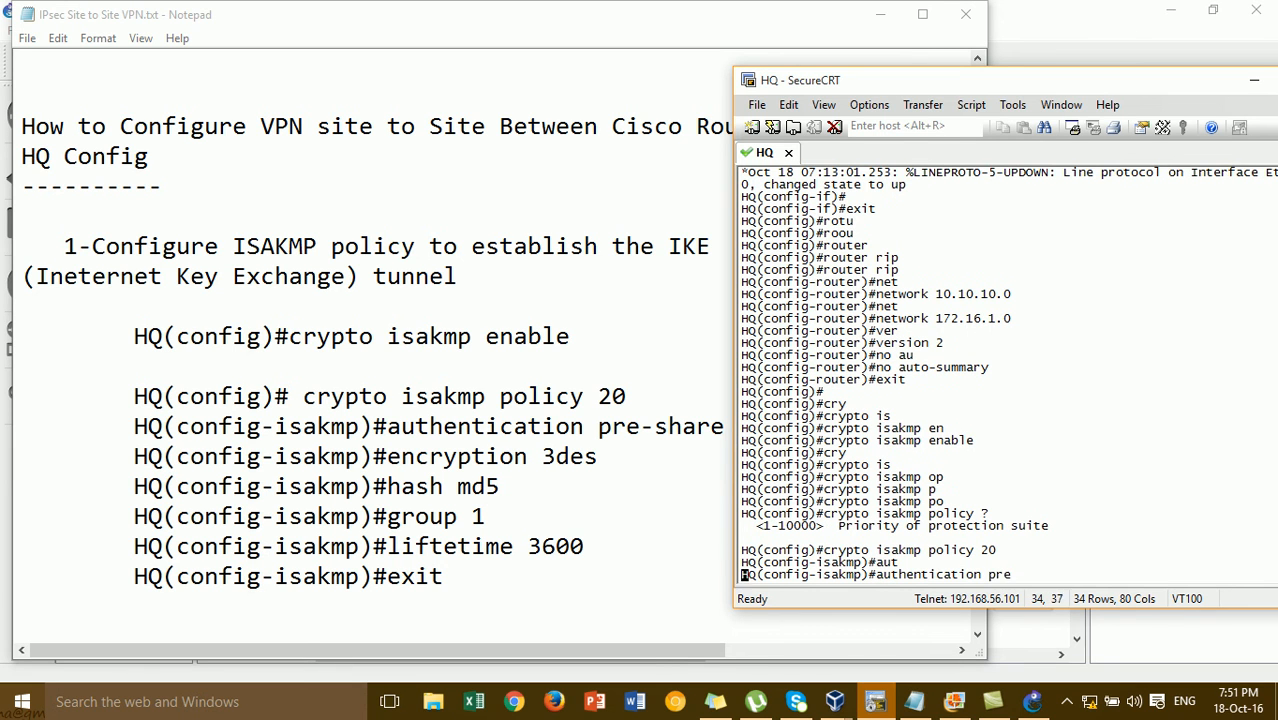
pyautogui.press('Tab')
pyautogui.press('Return')
# - List the encryption options and set the policy's encryption to aes 256
pyautogui.write('en')
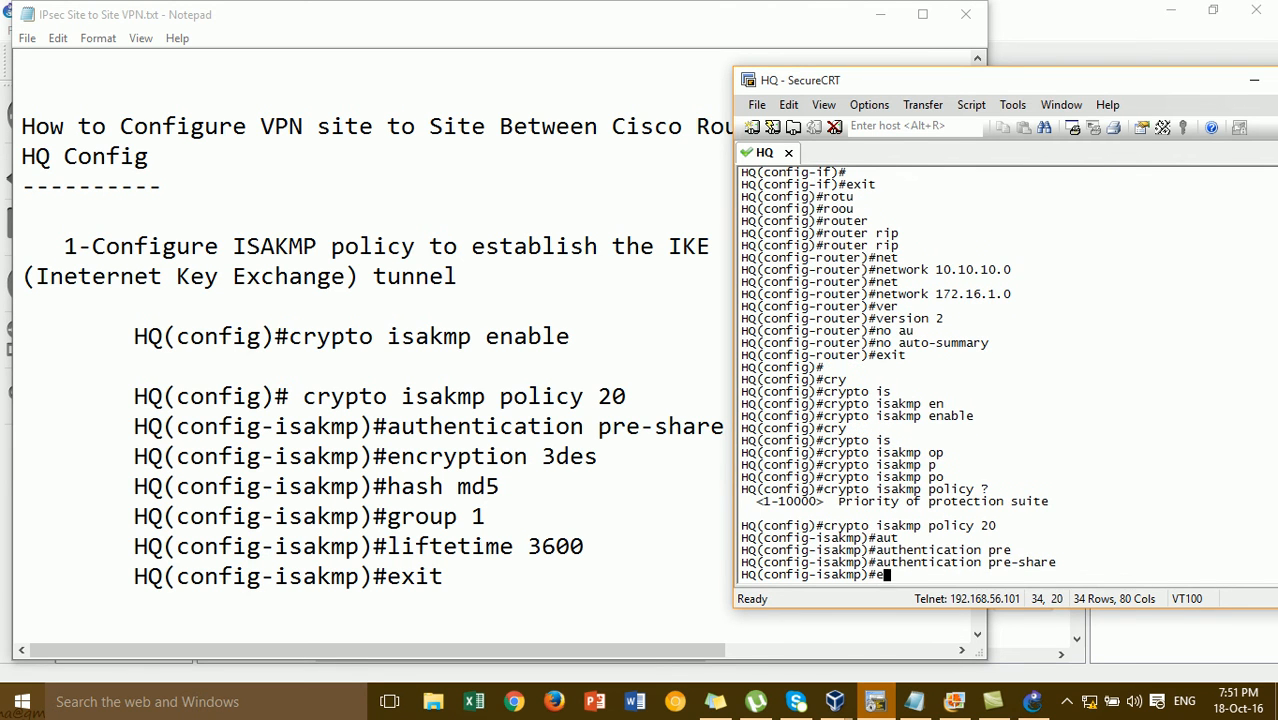
pyautogui.press('Tab')
pyautogui.write('?')
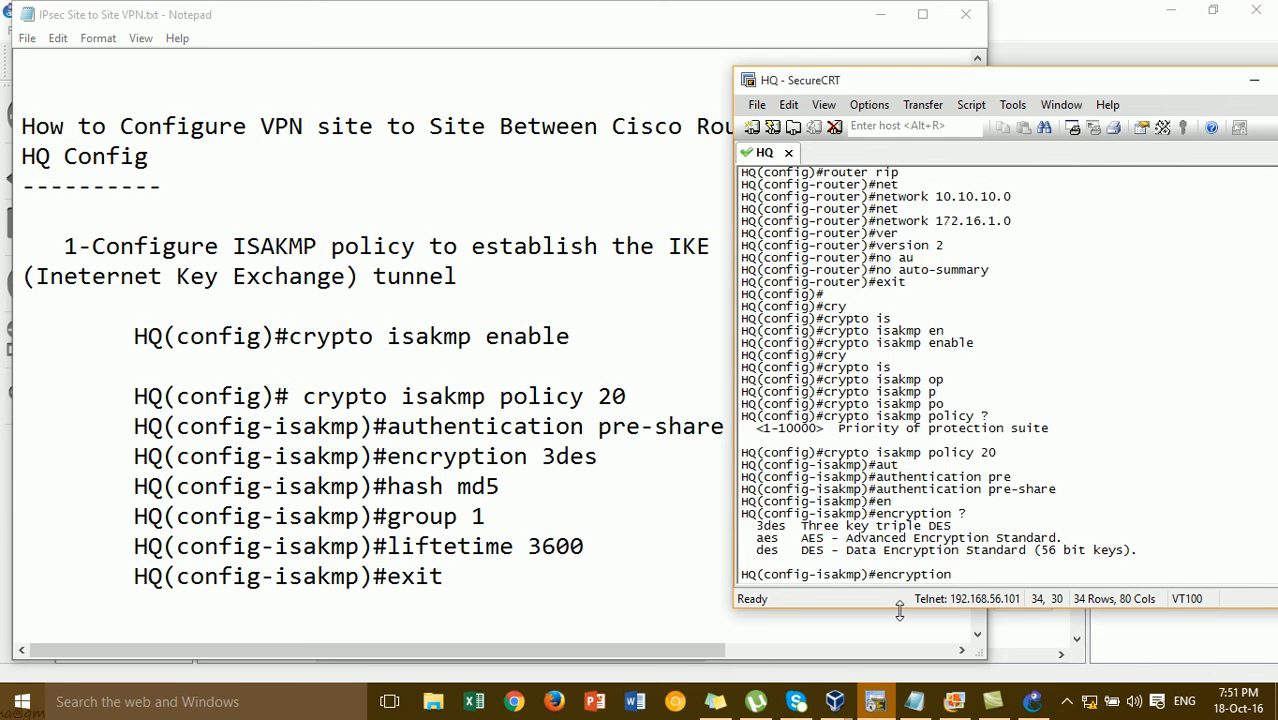
pyautogui.press('Tab')
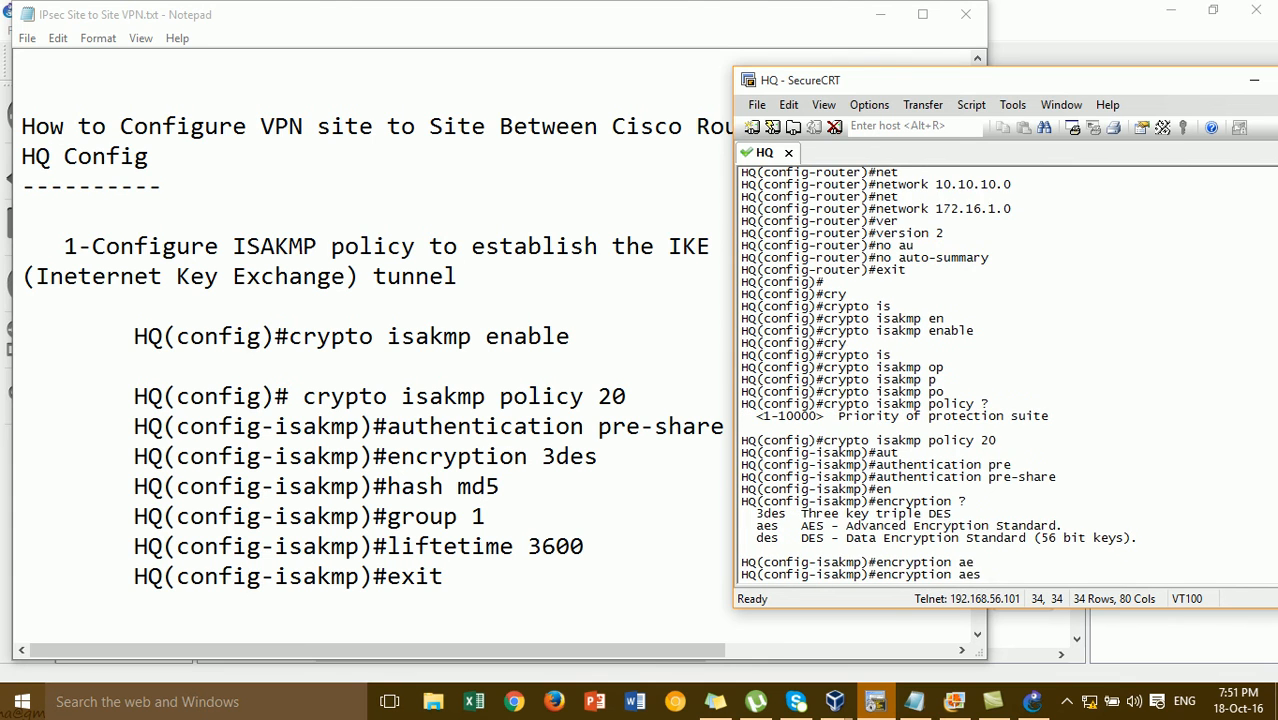
pyautogui.write('?')
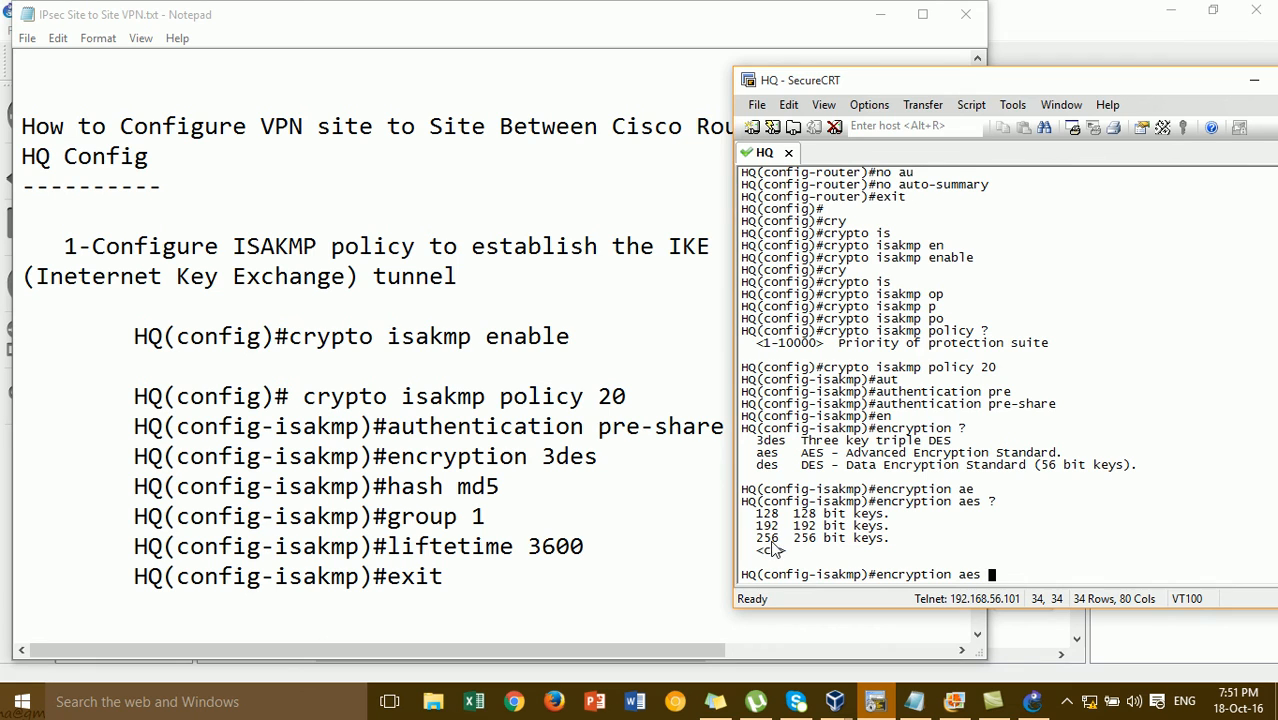
pyautogui.write('256')
pyautogui.press('Return')
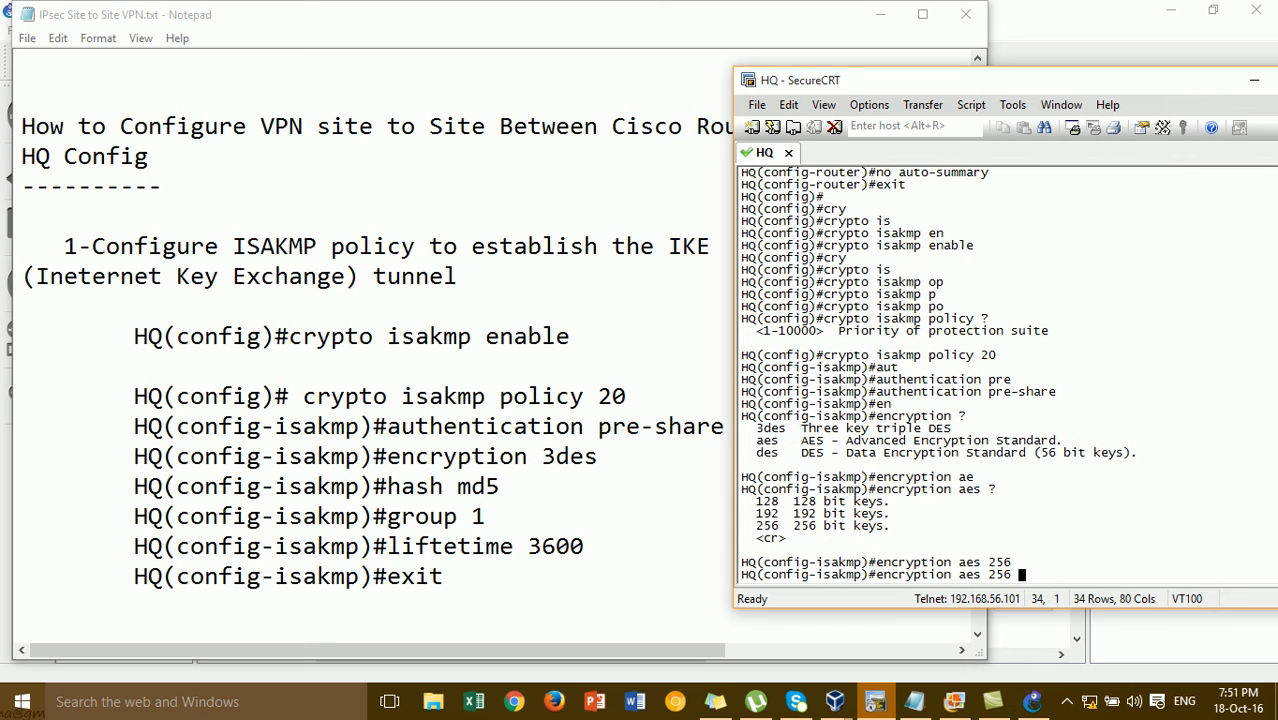
pyautogui.press('Return')
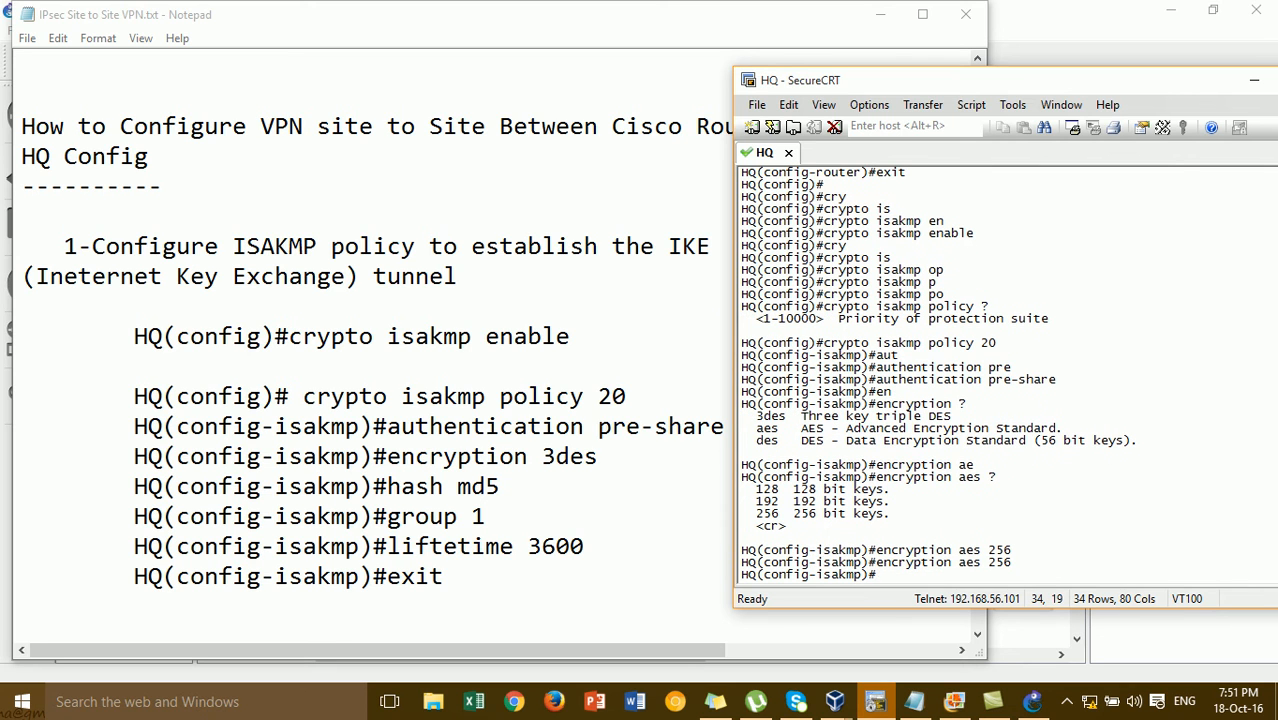
# - List the available hash algorithms and set the policy's hash to sha
pyautogui.write('ha')
pyautogui.press('Tab')
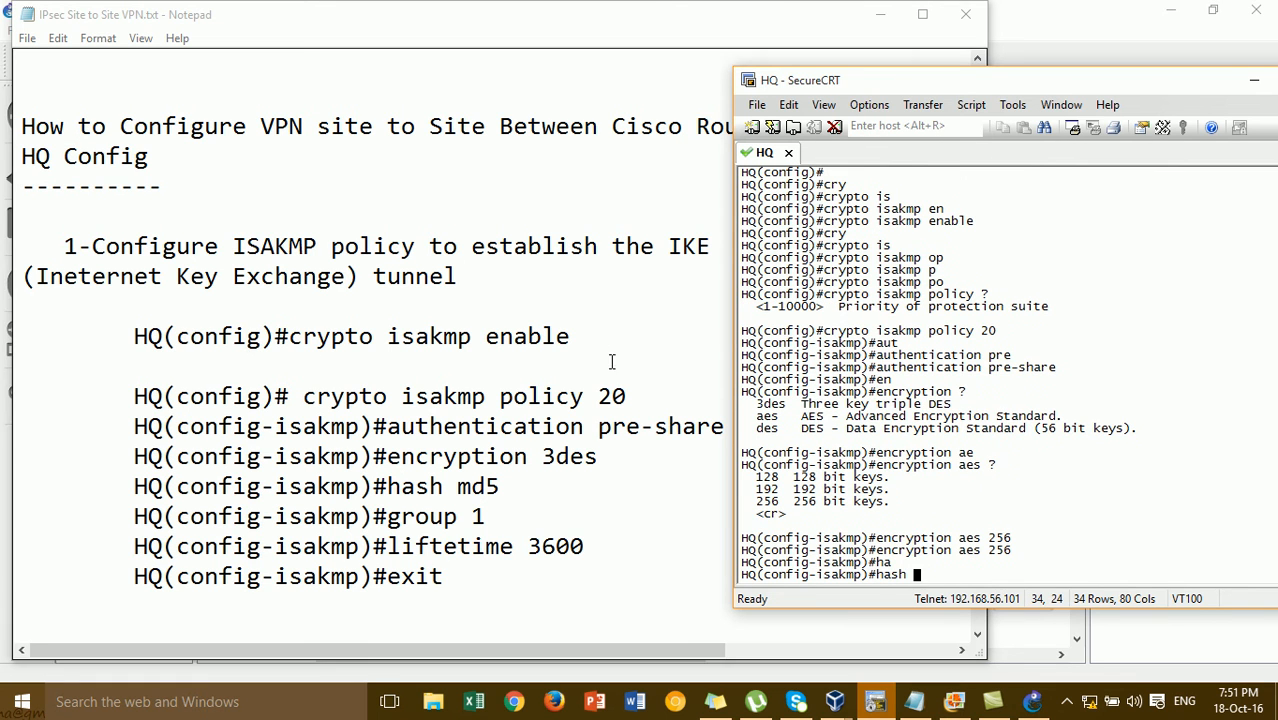
pyautogui.write('?')
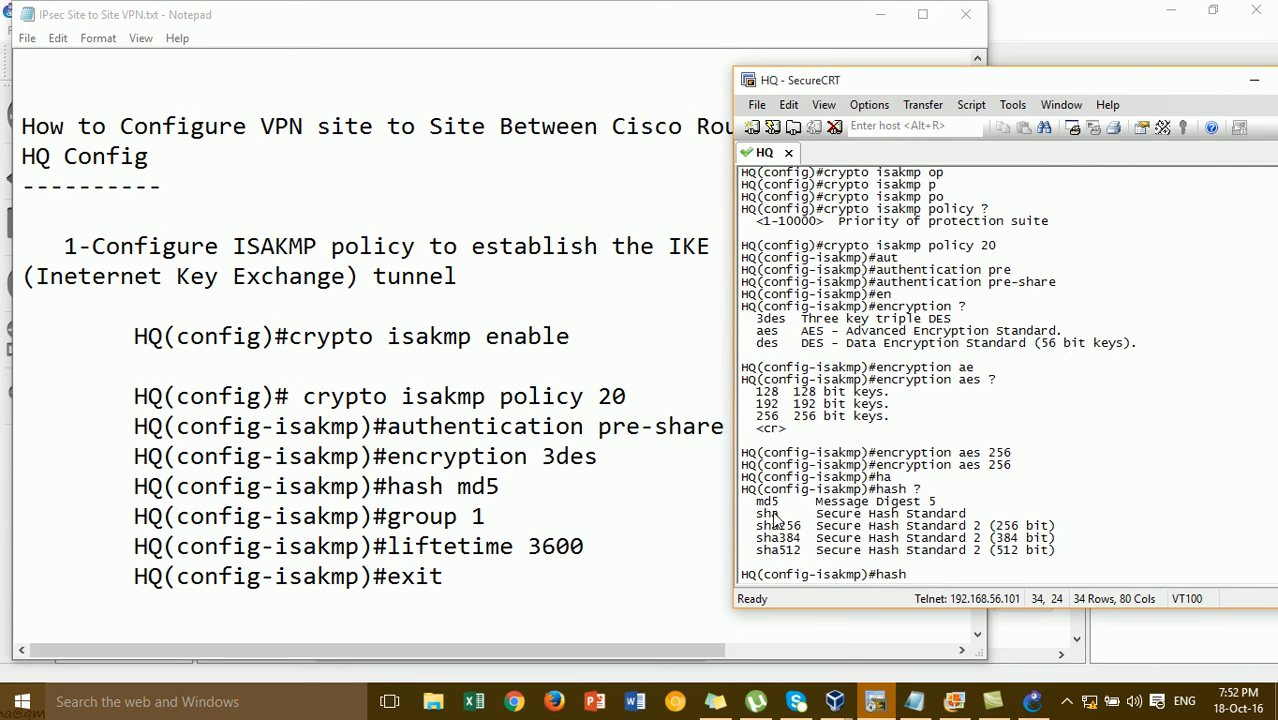
pyautogui.write('sh')
pyautogui.press('Tab')
pyautogui.write('a')
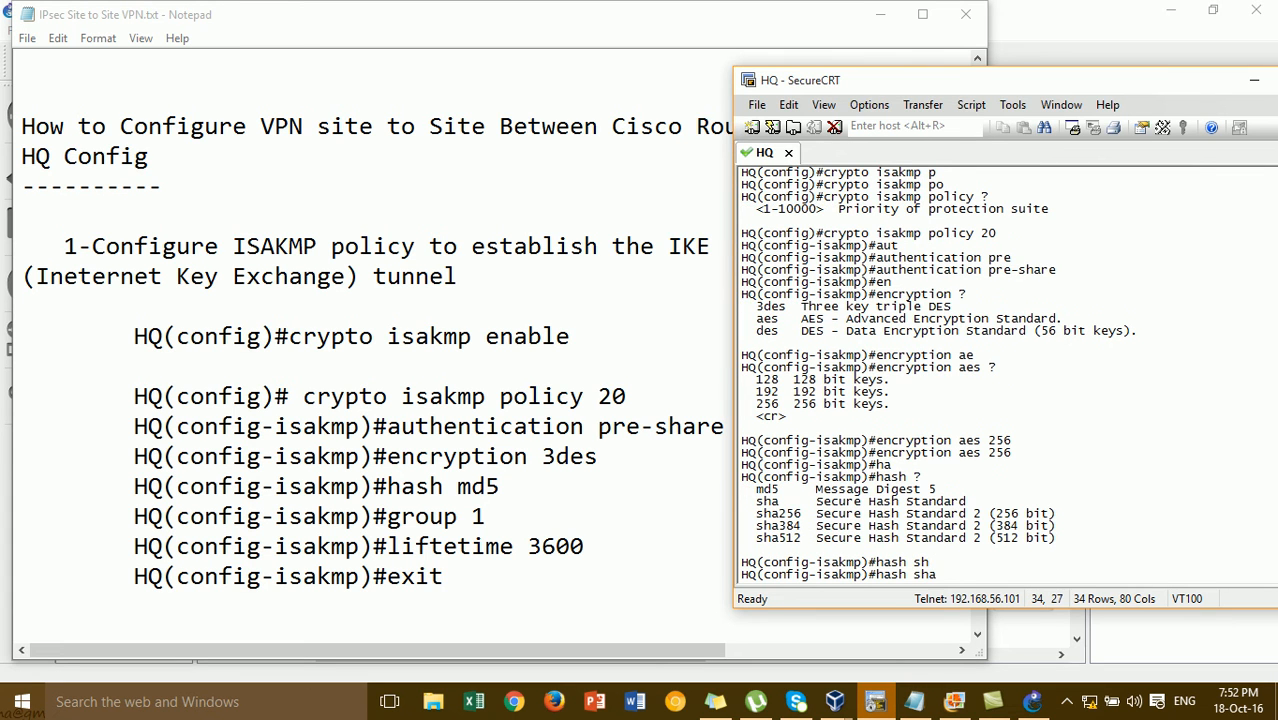
pyautogui.press('Return')
# - List the Diffie-Hellman groups, set the policy to group 2, and exit ISAKMP policy configuration
pyautogui.write('gr')
pyautogui.press('Tab')
pyautogui.write('?')
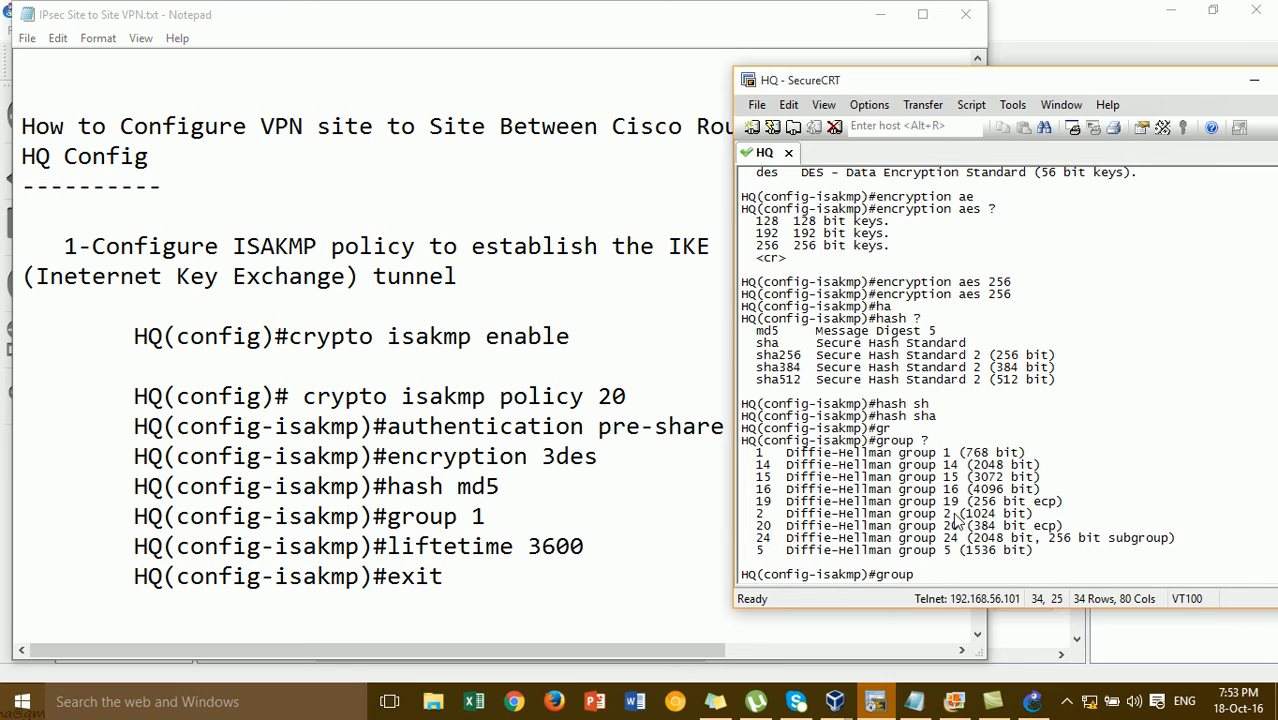
pyautogui.write('2')
pyautogui.press('Return')
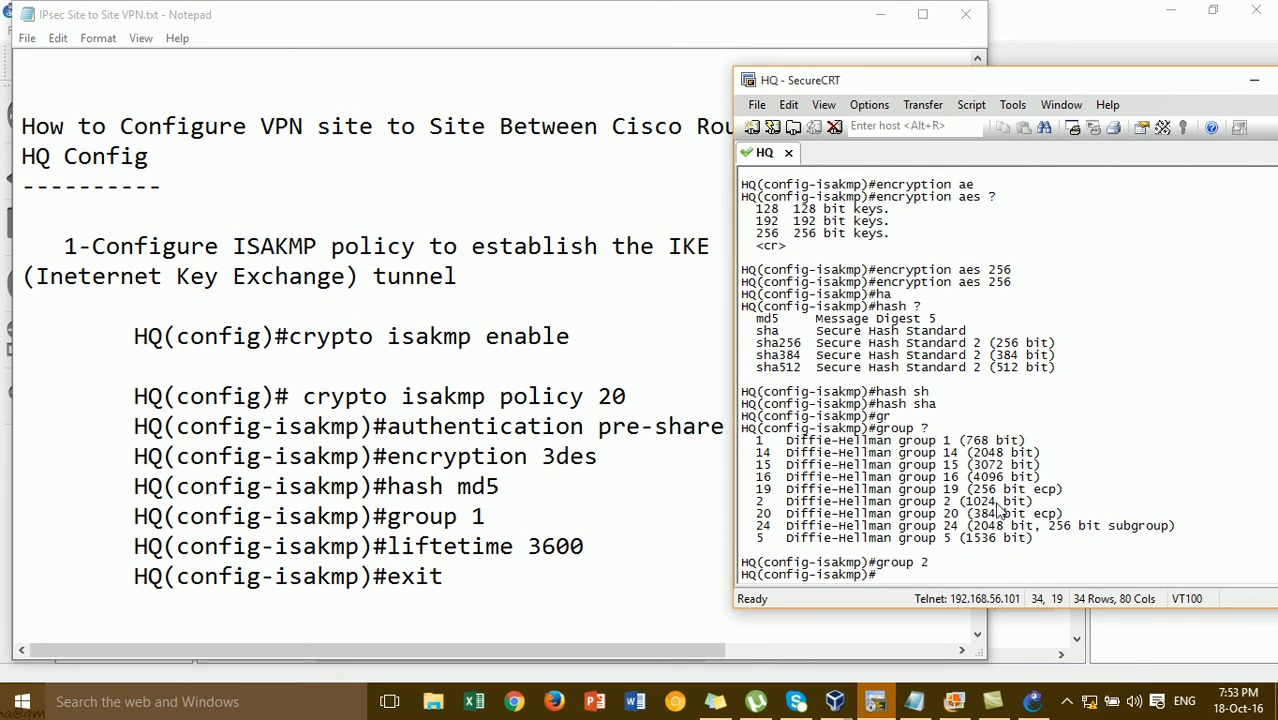
pyautogui.write('exit')
pyautogui.press('Return')
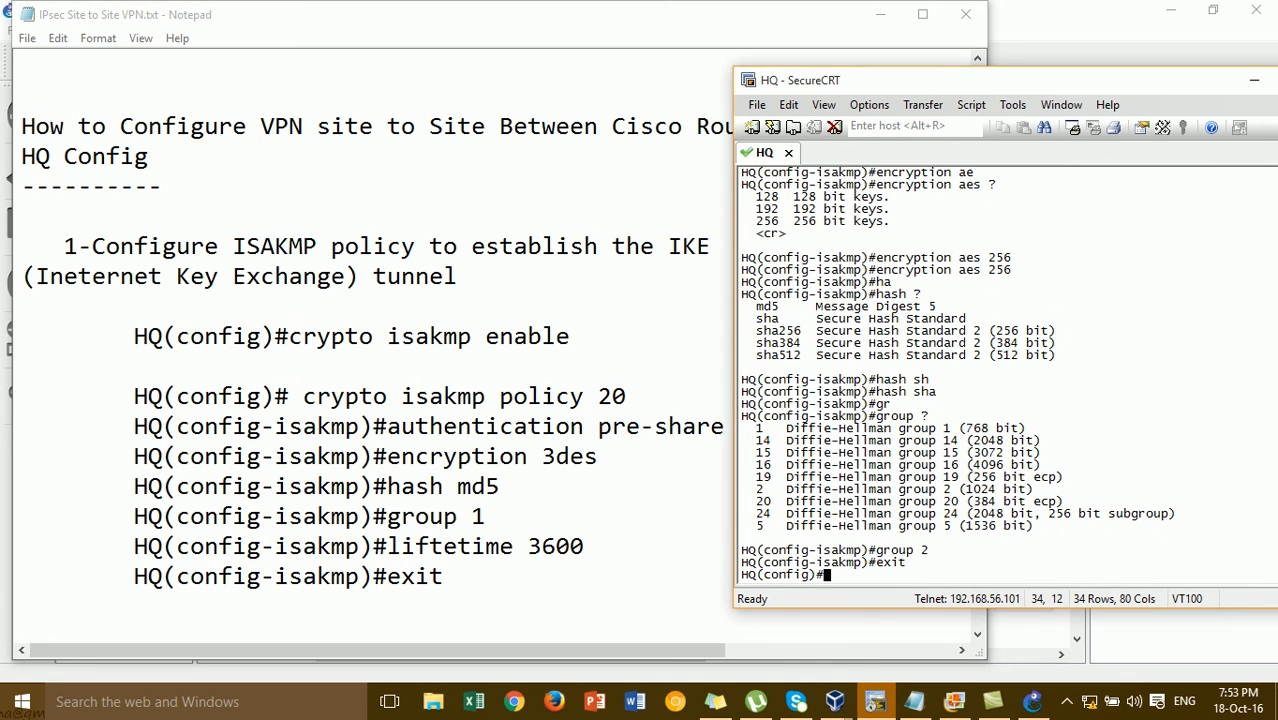
# - Following the notes, begin the crypto isakmp key command on HQ with the pre-shared key and the address keyword, leaving the peer address open
pyautogui.click(506, 528)
pyautogui.moveTo(985, 193); pyautogui.dragTo(984, 262)
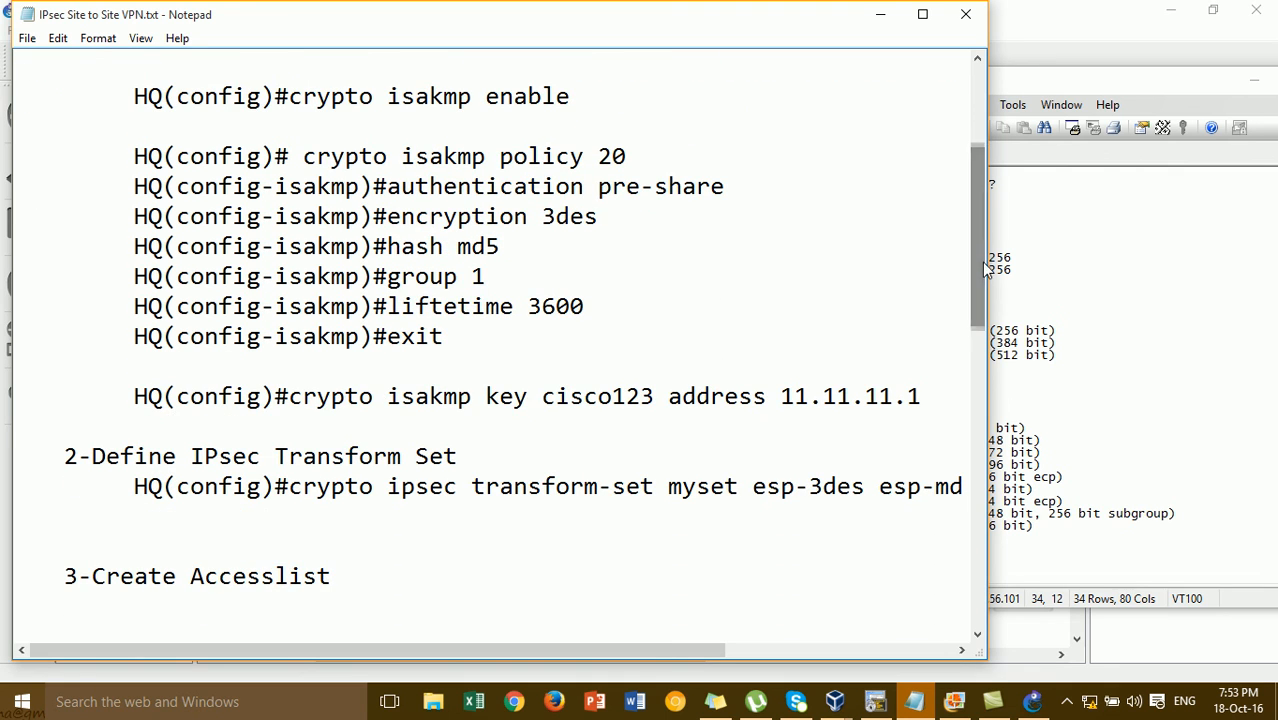
pyautogui.moveTo(484, 398); pyautogui.dragTo(668, 397)
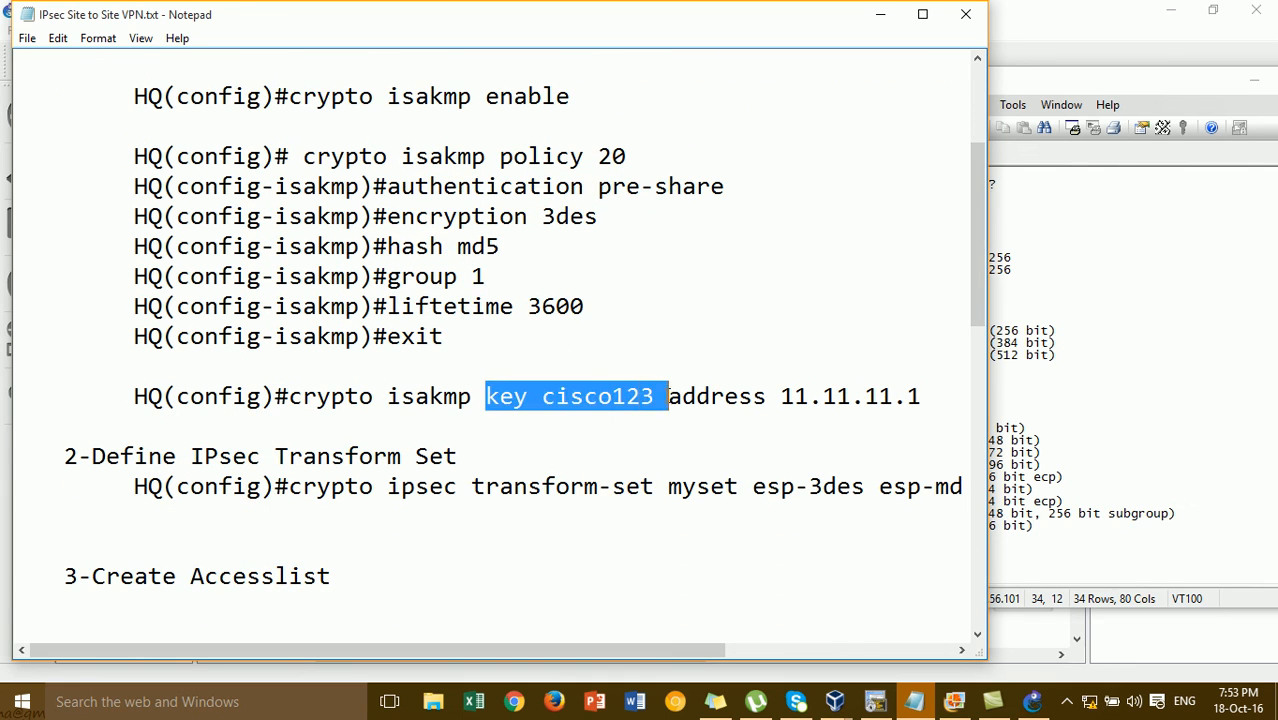
pyautogui.click(1016, 440)
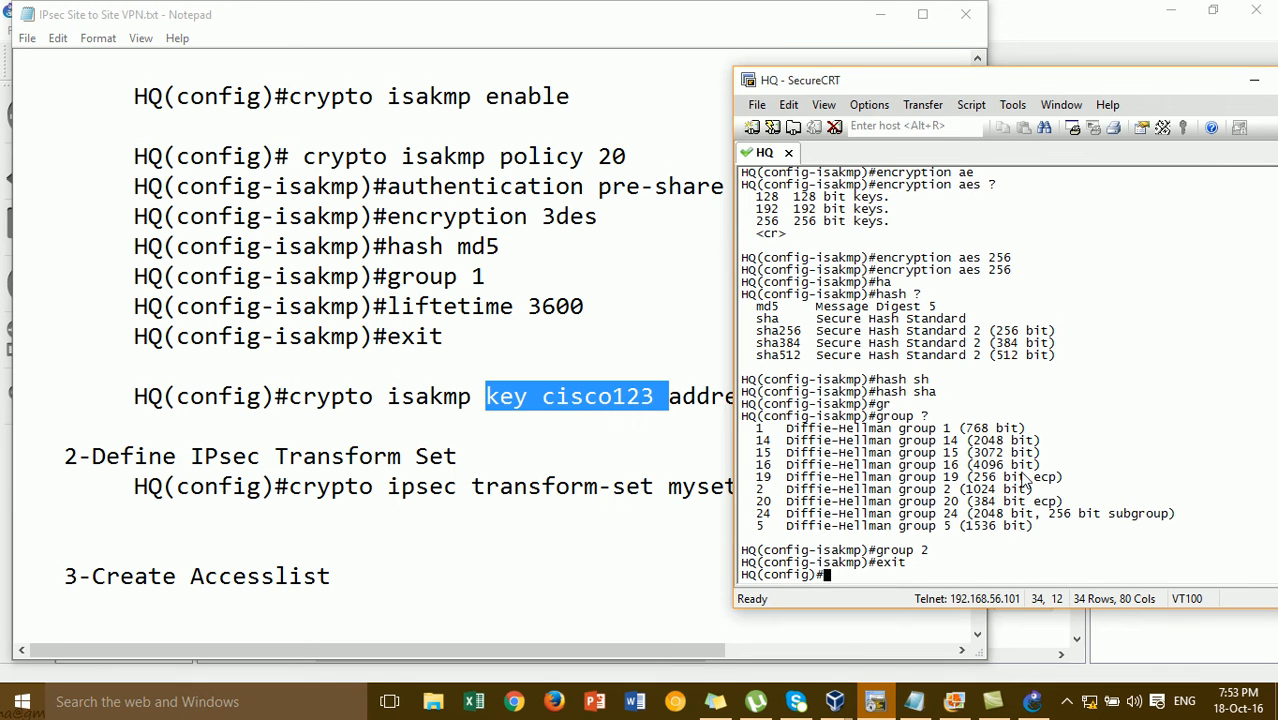
pyautogui.write('cry')
pyautogui.press('Tab')
pyautogui.write('is')
pyautogui.press('Tab')
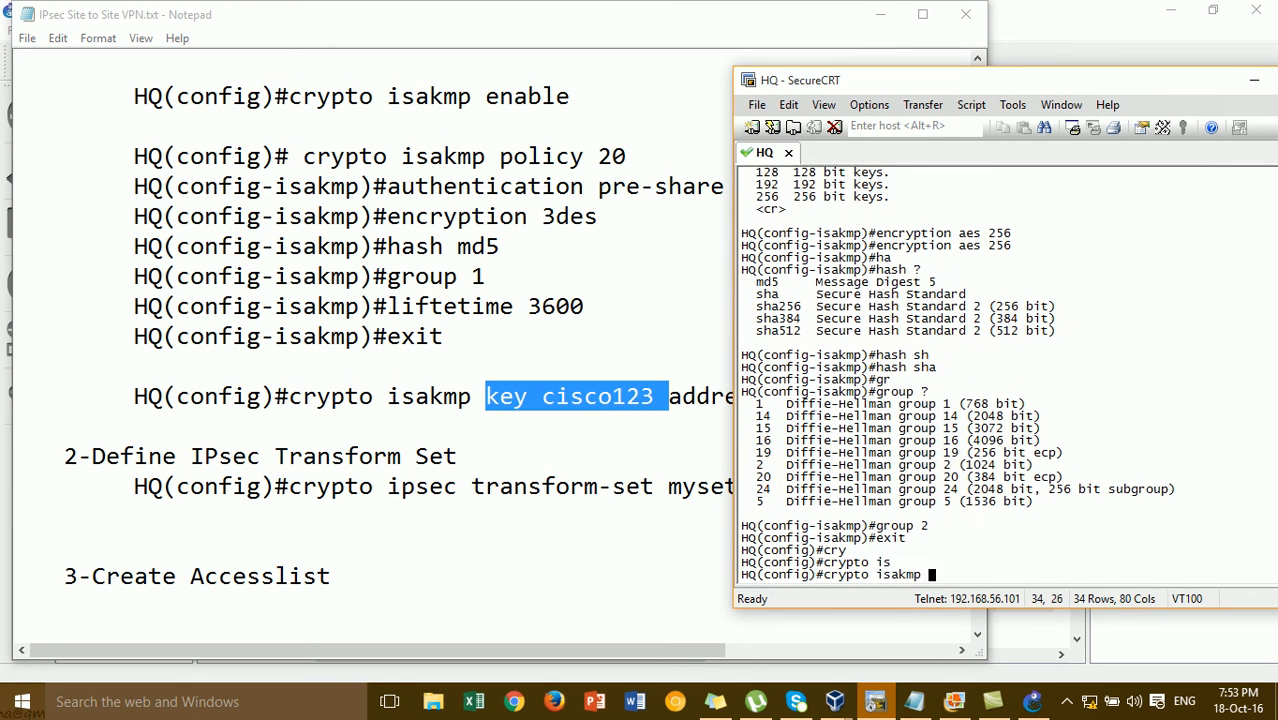
pyautogui.write('ke')
pyautogui.press('Tab')
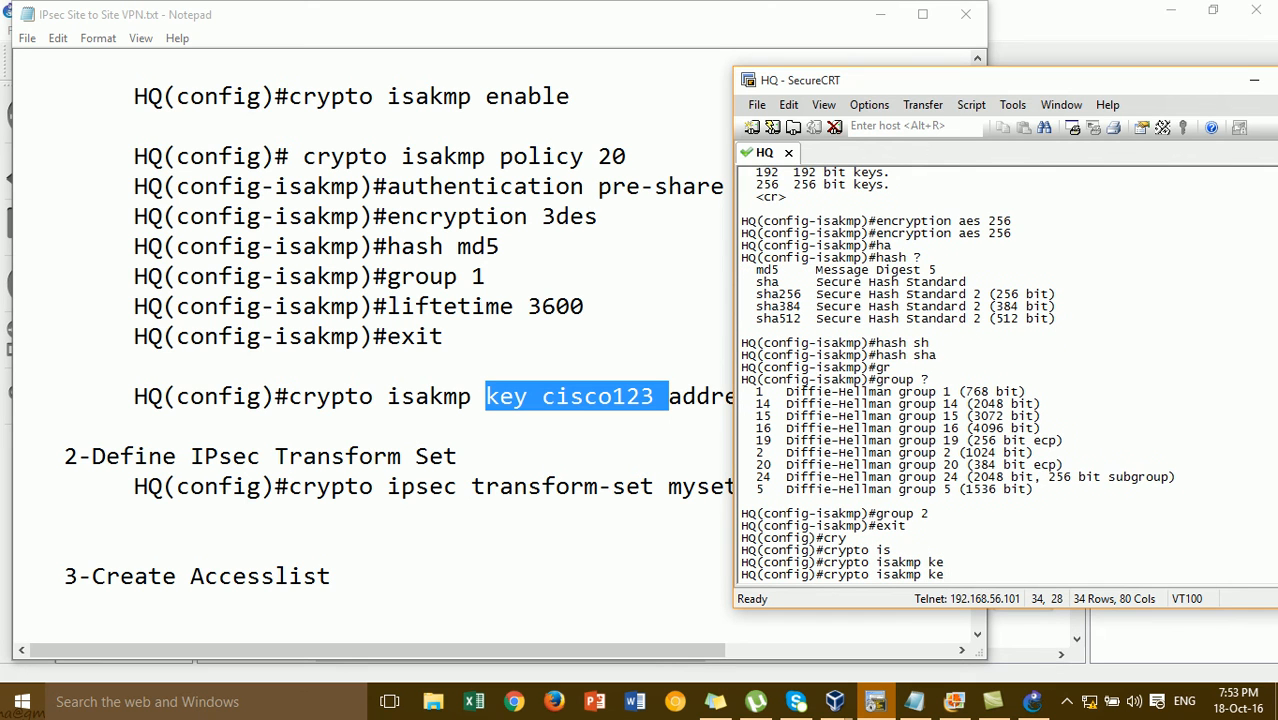
pyautogui.write('y')
pyautogui.press('Tab')
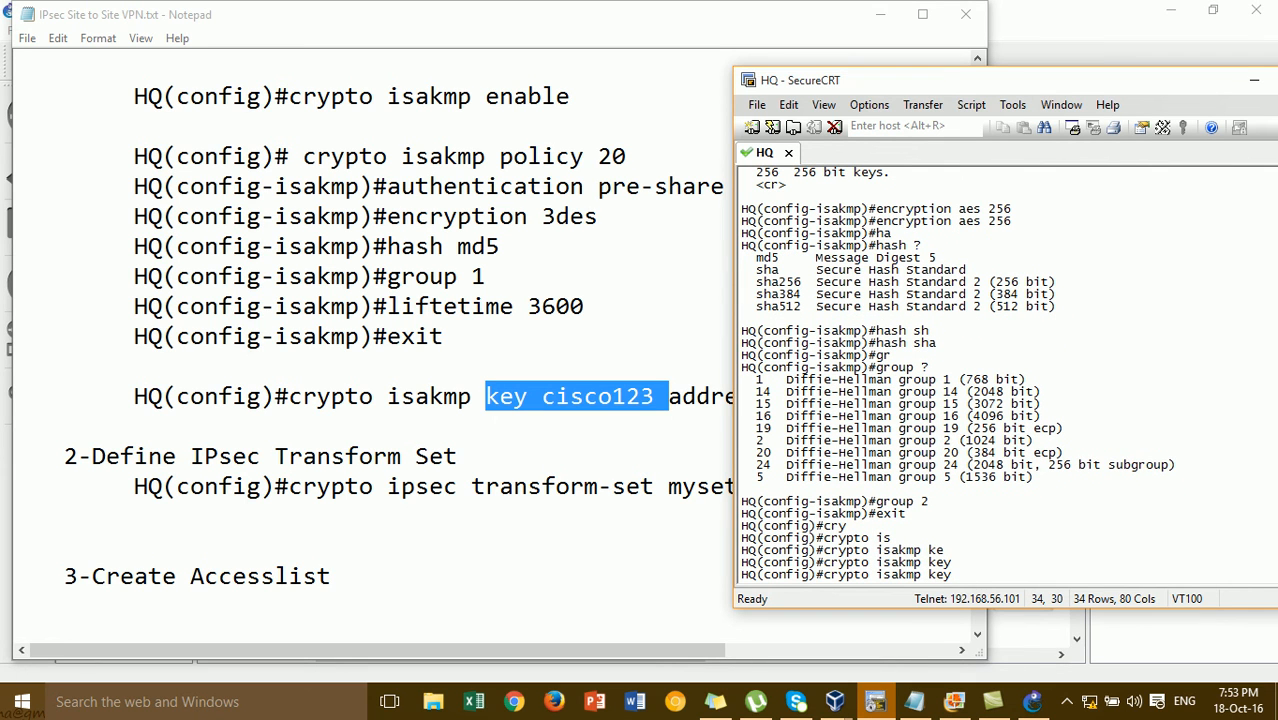
pyautogui.write('123456 ad')
pyautogui.press('Tab')
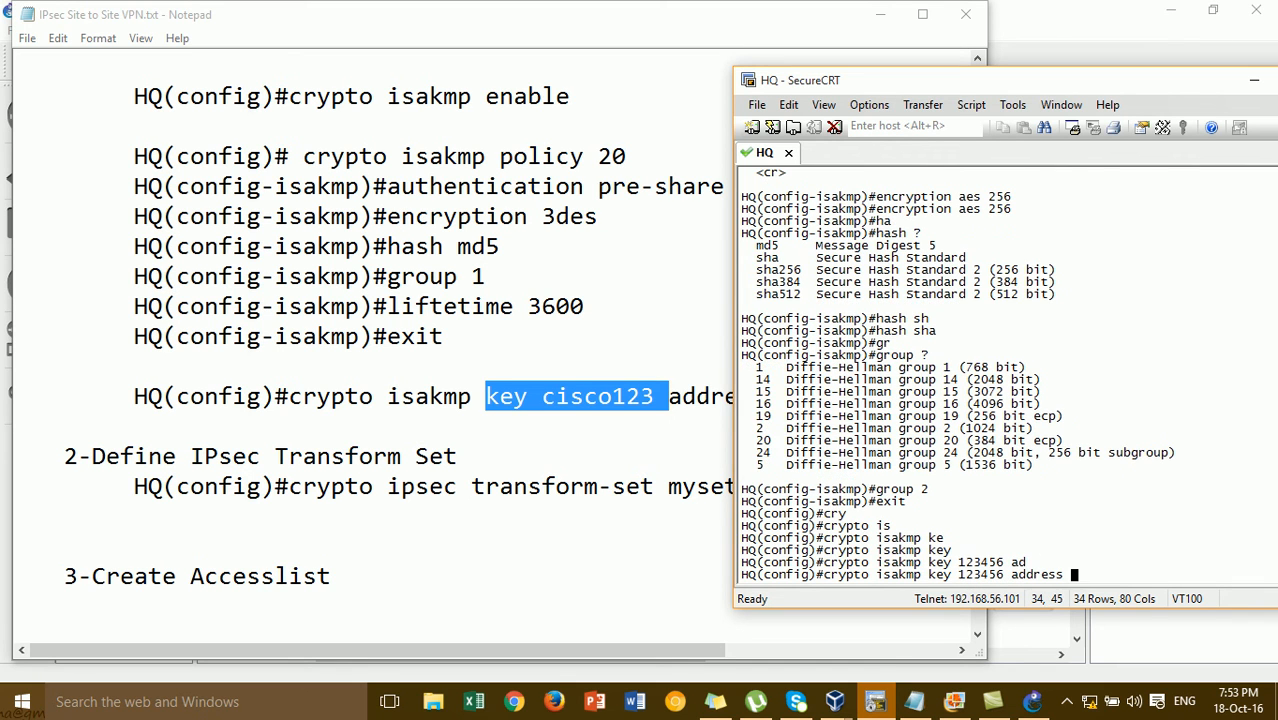
# - Minimize the notes and move the HQ console aside to uncover the peer addresses in the GNS3 topology
pyautogui.click(880, 14)
pyautogui.moveTo(1013, 81); pyautogui.dragTo(347, 93)
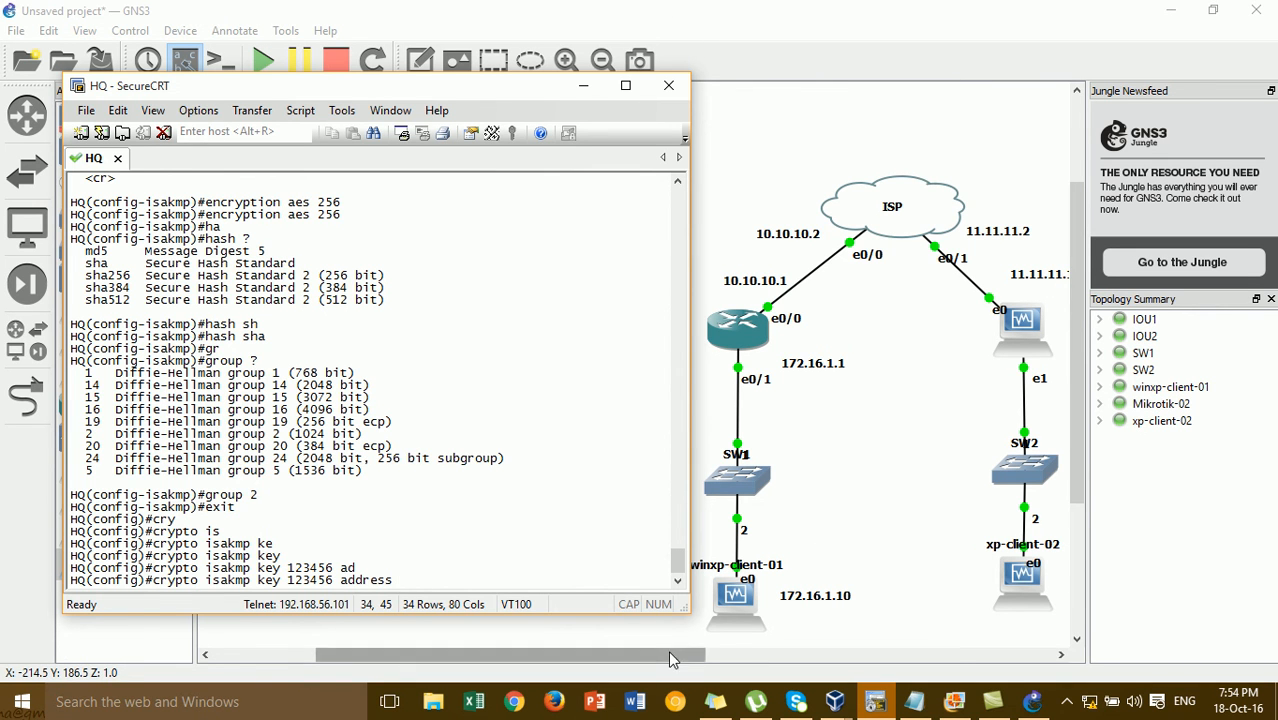
# - Complete the crypto isakmp key command on HQ with the MikroTik peer address 11.11.11.1 from the topology
pyautogui.moveTo(672, 657); pyautogui.dragTo(697, 656)
pyautogui.click(885, 708)
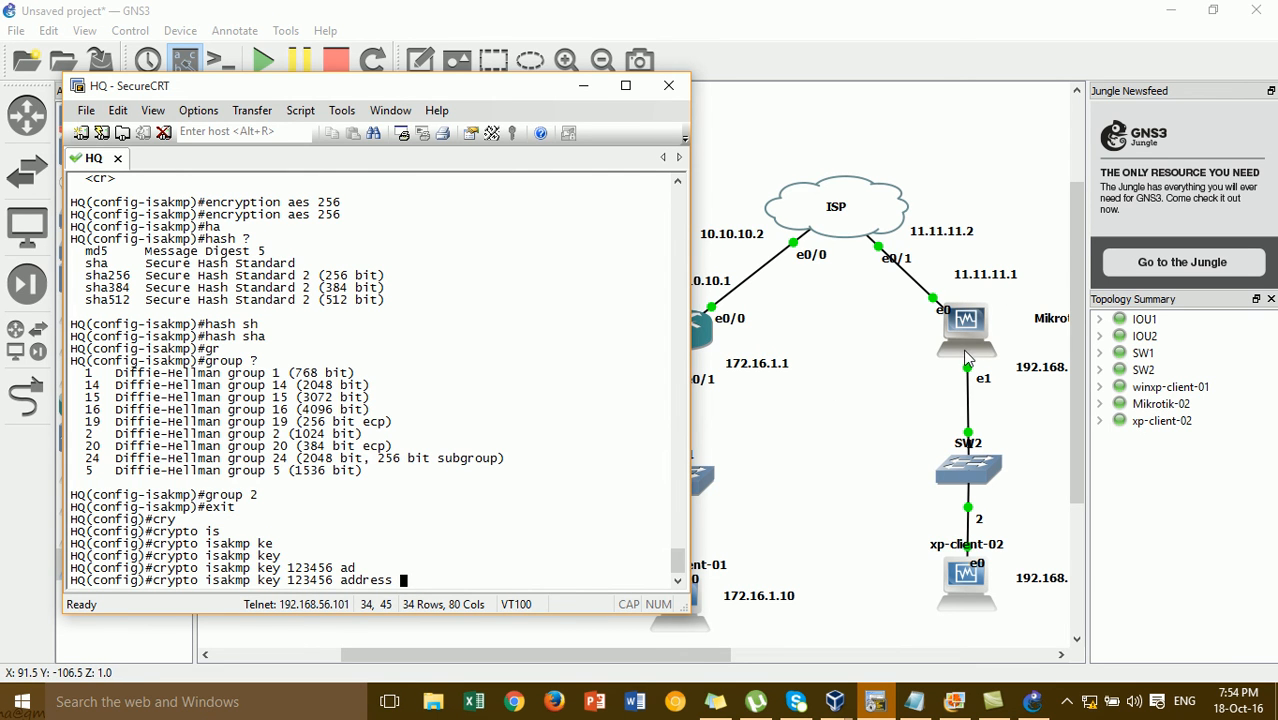
pyautogui.write('11')
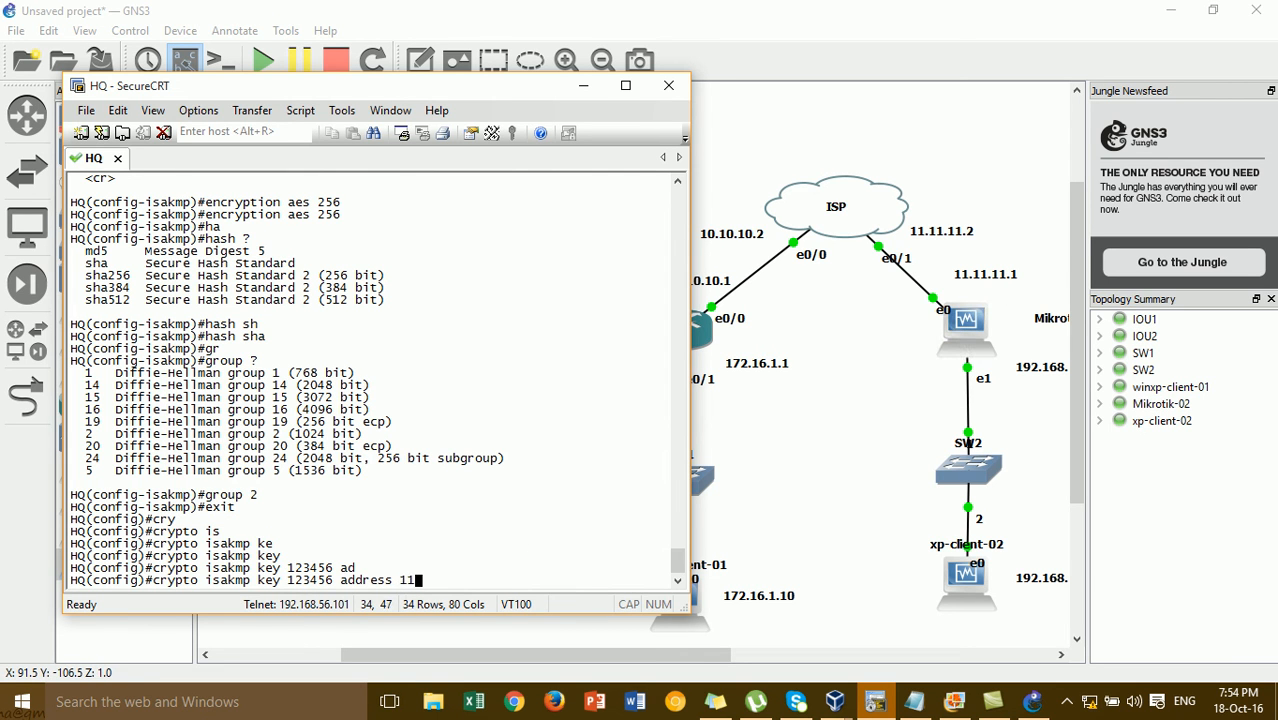
pyautogui.write('.11.11.1')
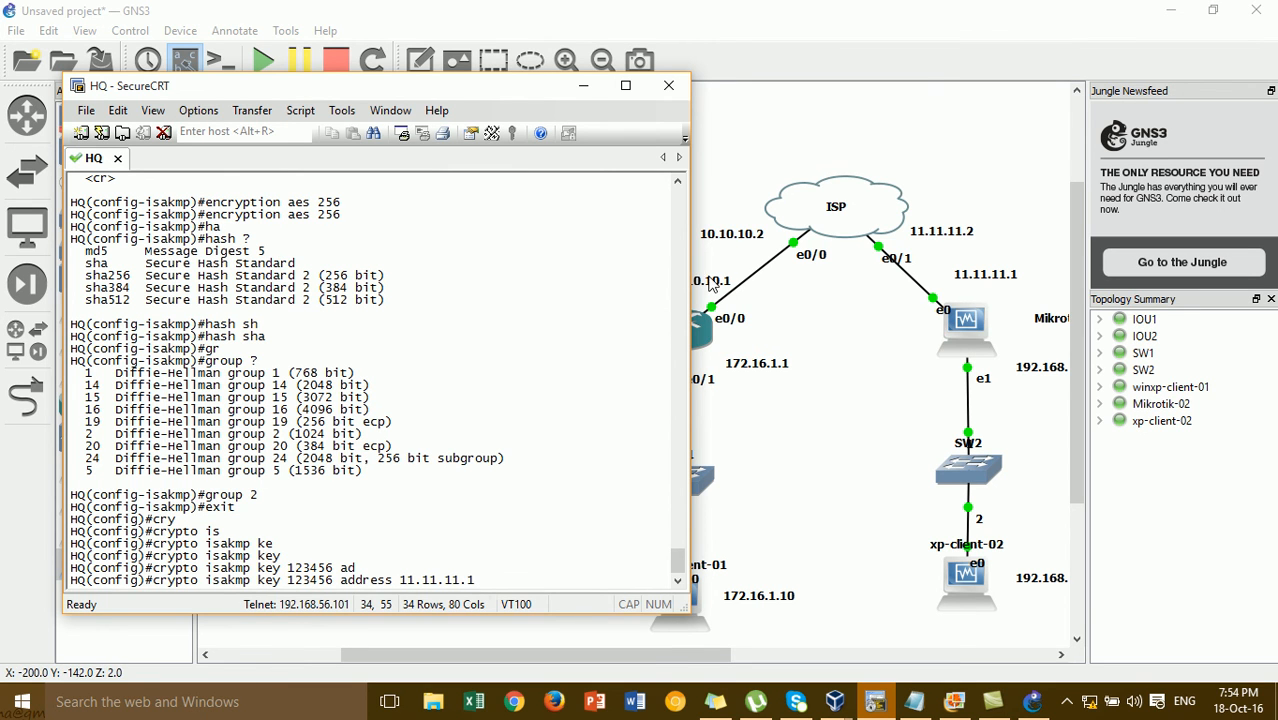
# - Minimize GNS3, submit the pre-shared key command, and place the HQ console beside the reopened IPsec notes
pyautogui.moveTo(500, 85); pyautogui.dragTo(421, 89)
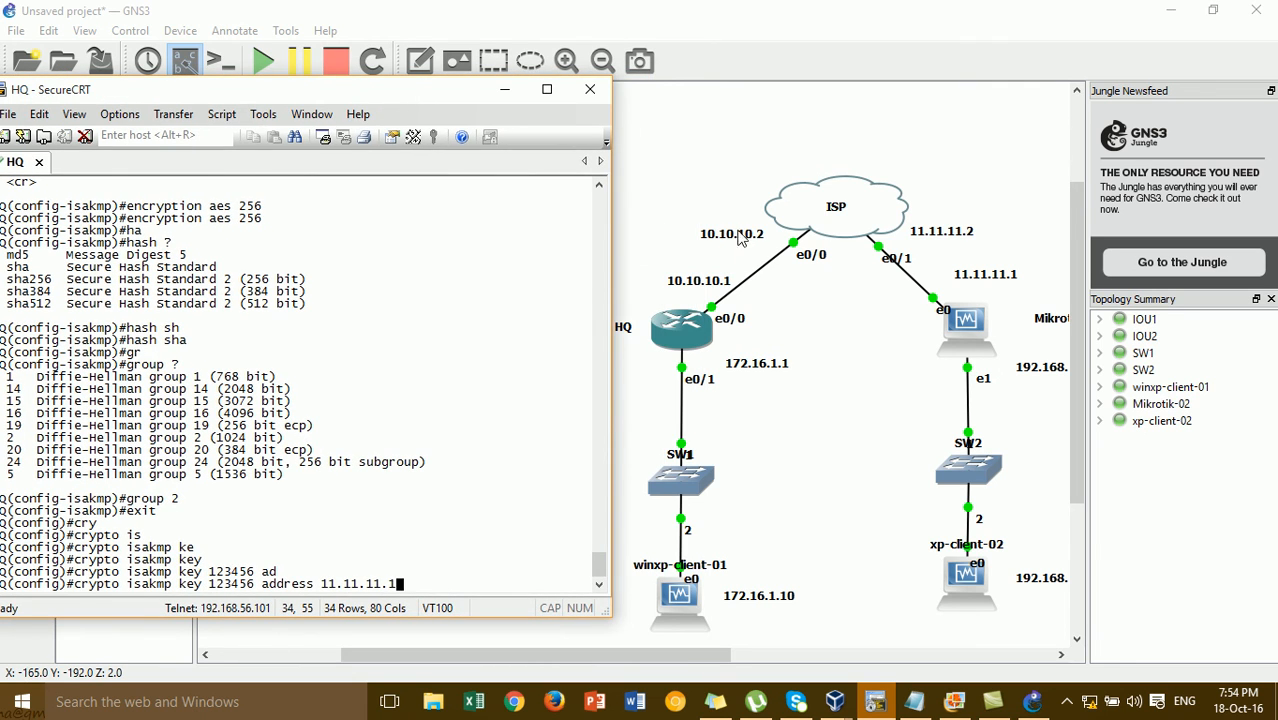
pyautogui.moveTo(415, 99); pyautogui.dragTo(956, 107)
pyautogui.click(1170, 10)
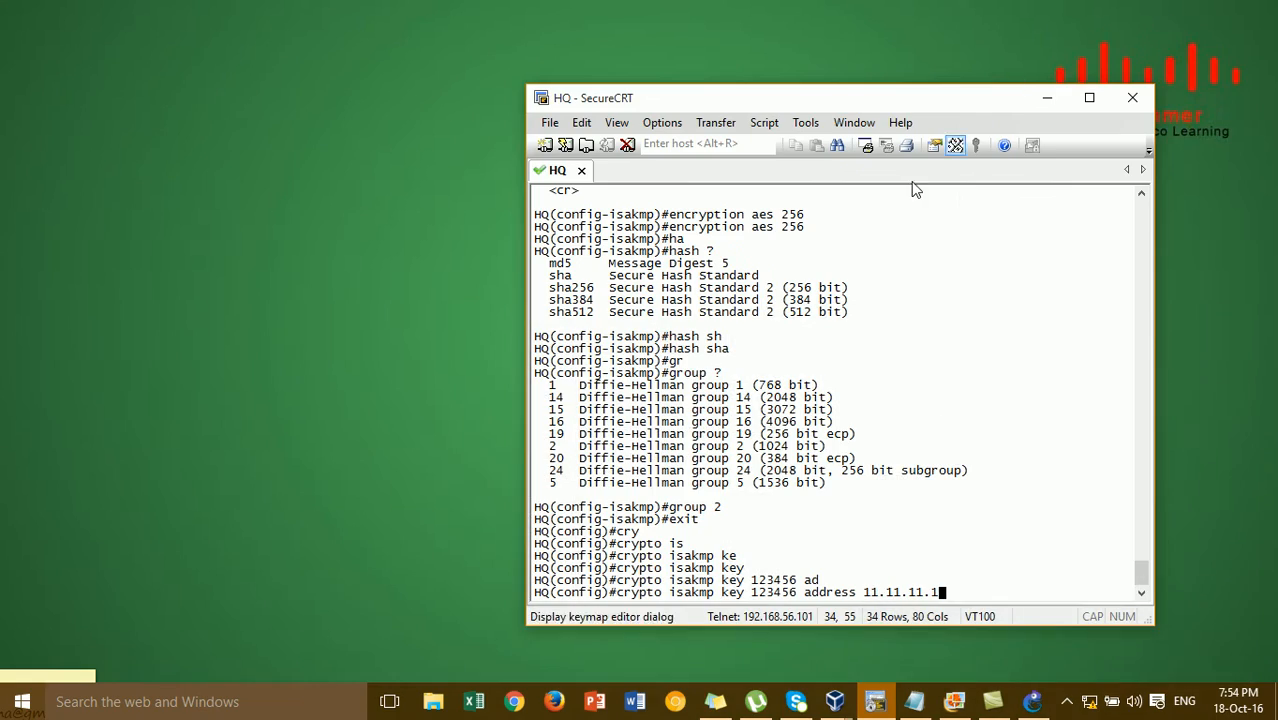
pyautogui.click(914, 701)
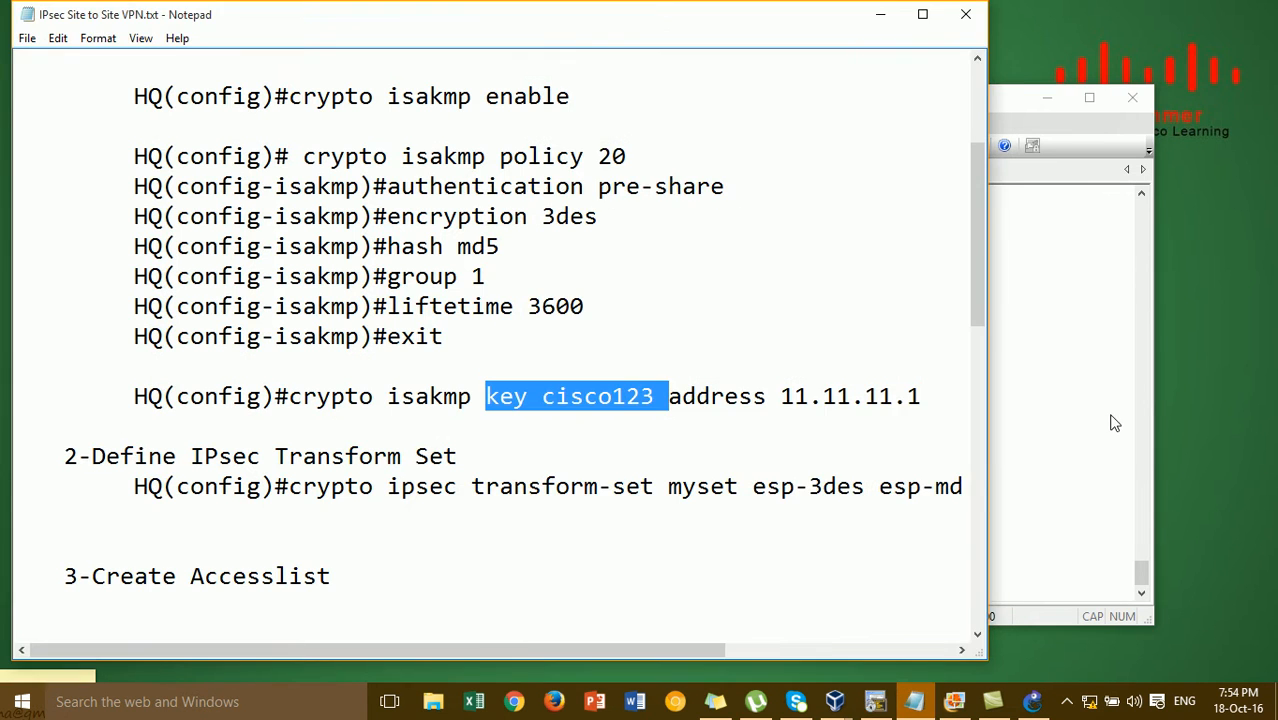
pyautogui.click(1115, 423)
pyautogui.moveTo(849, 88); pyautogui.dragTo(1010, 76)
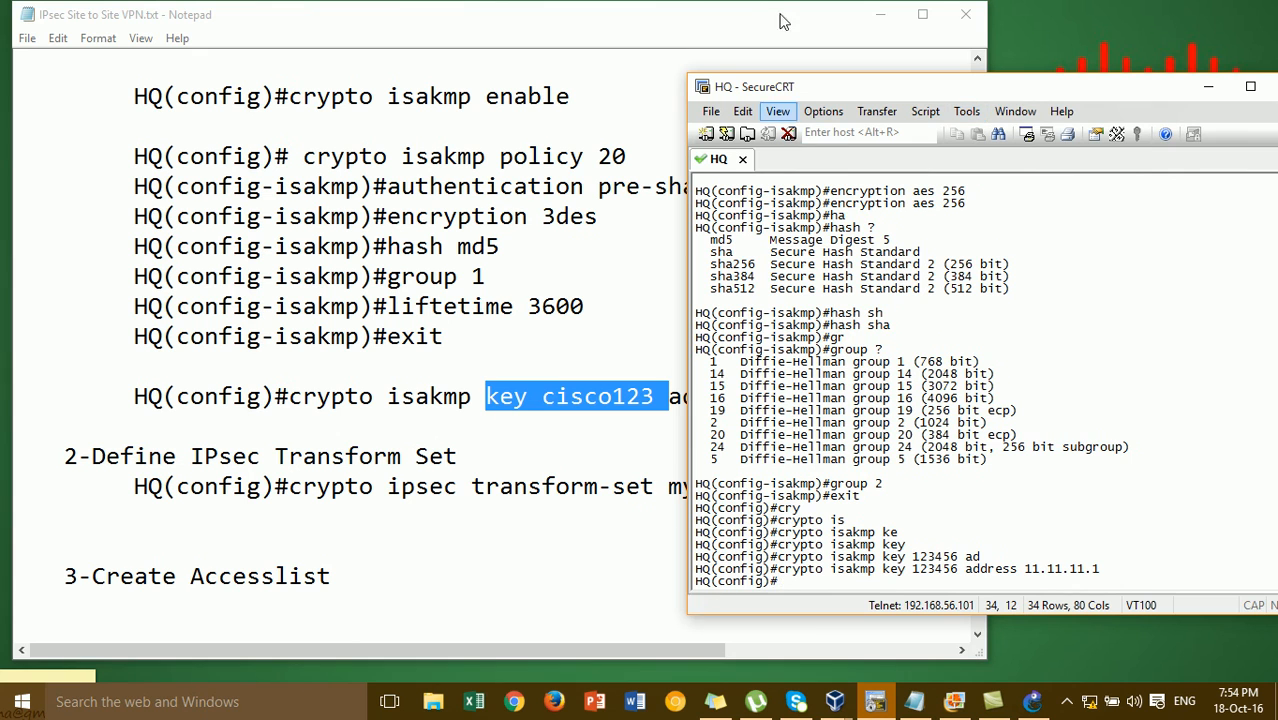
pyautogui.moveTo(812, 99); pyautogui.dragTo(776, 104)
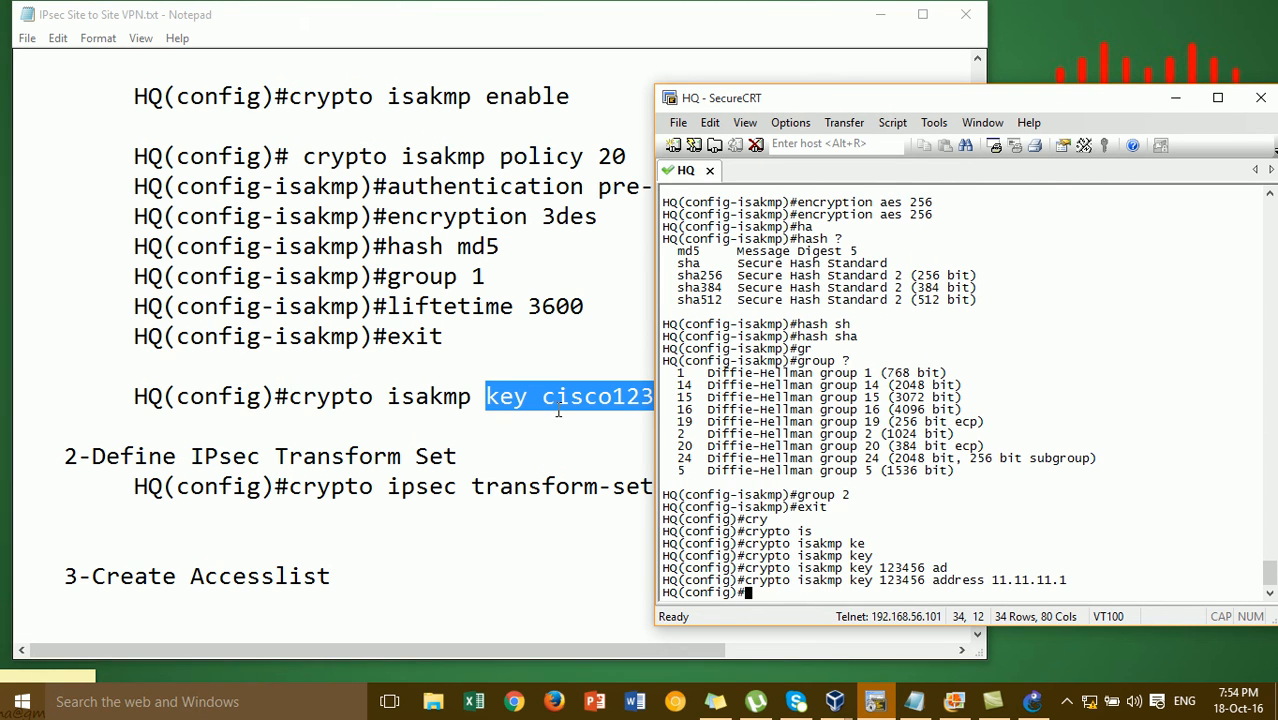
# - Following the notes, begin a crypto ipsec transform-set command on HQ with the set name myset
pyautogui.write('cry')
pyautogui.press('Tab')
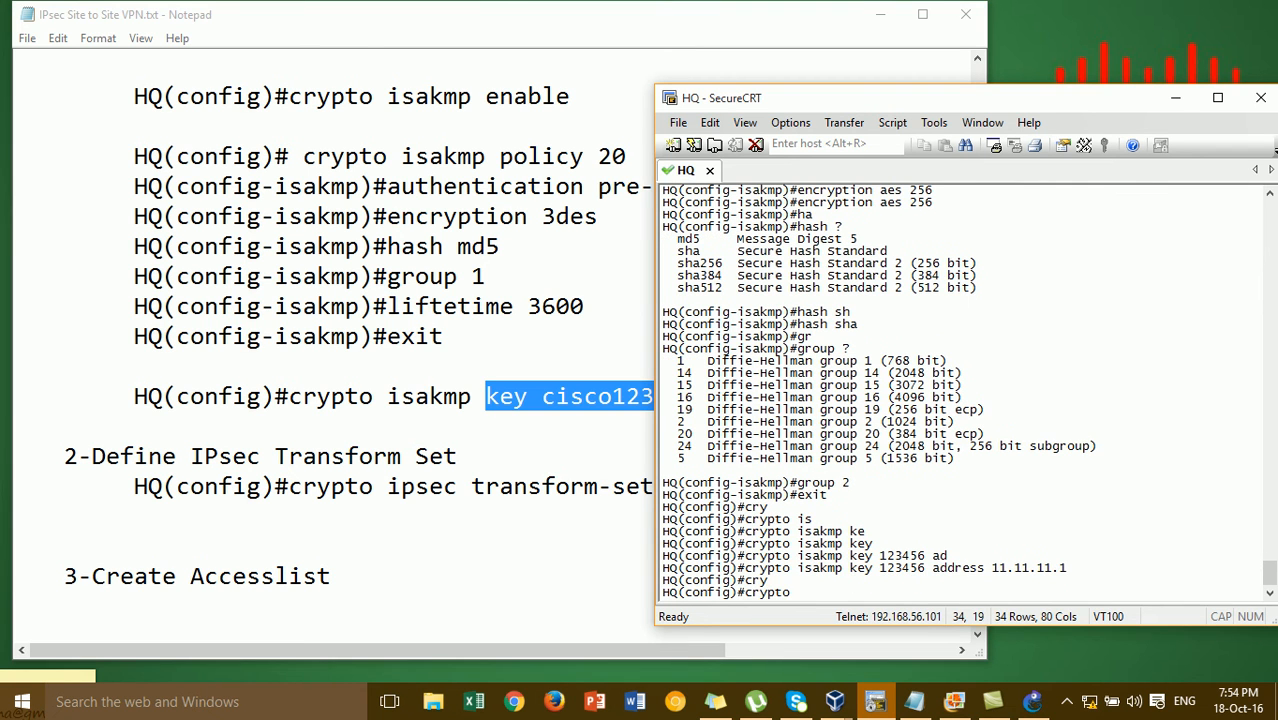
pyautogui.write('ip')
pyautogui.press('Tab')
pyautogui.write('tr')
pyautogui.press('Tab')
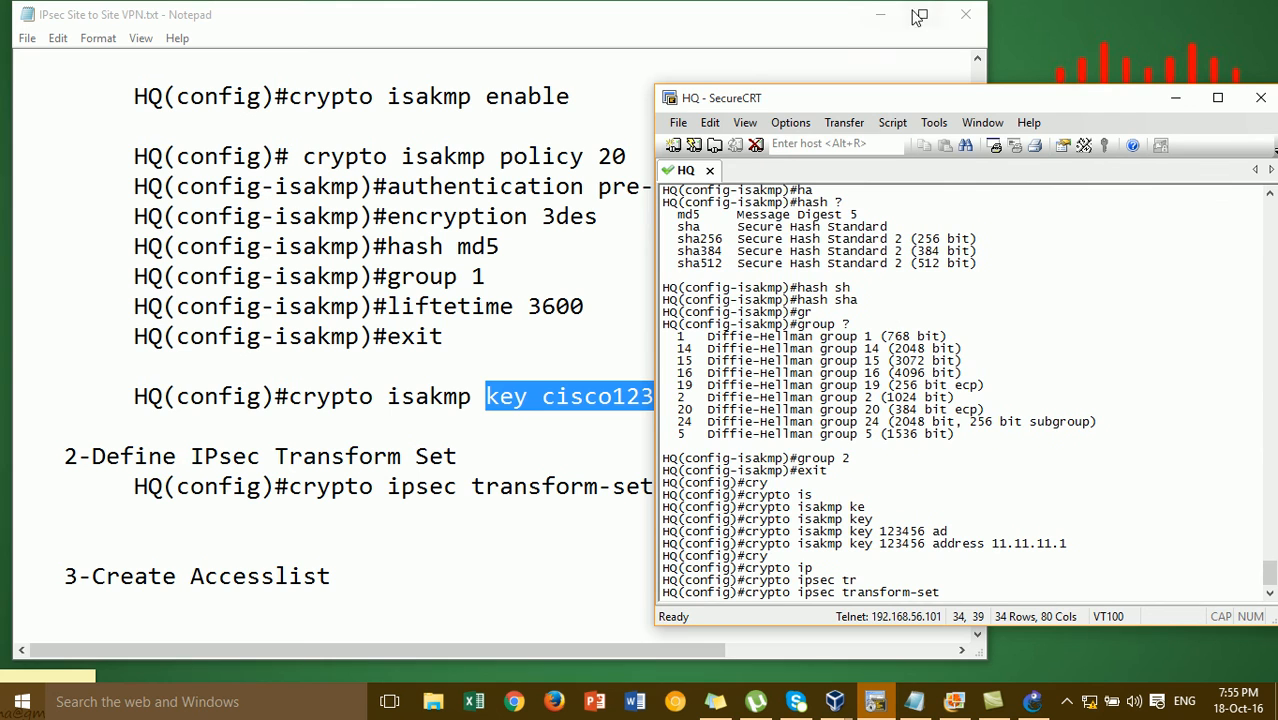
pyautogui.moveTo(791, 8); pyautogui.dragTo(549, 24)
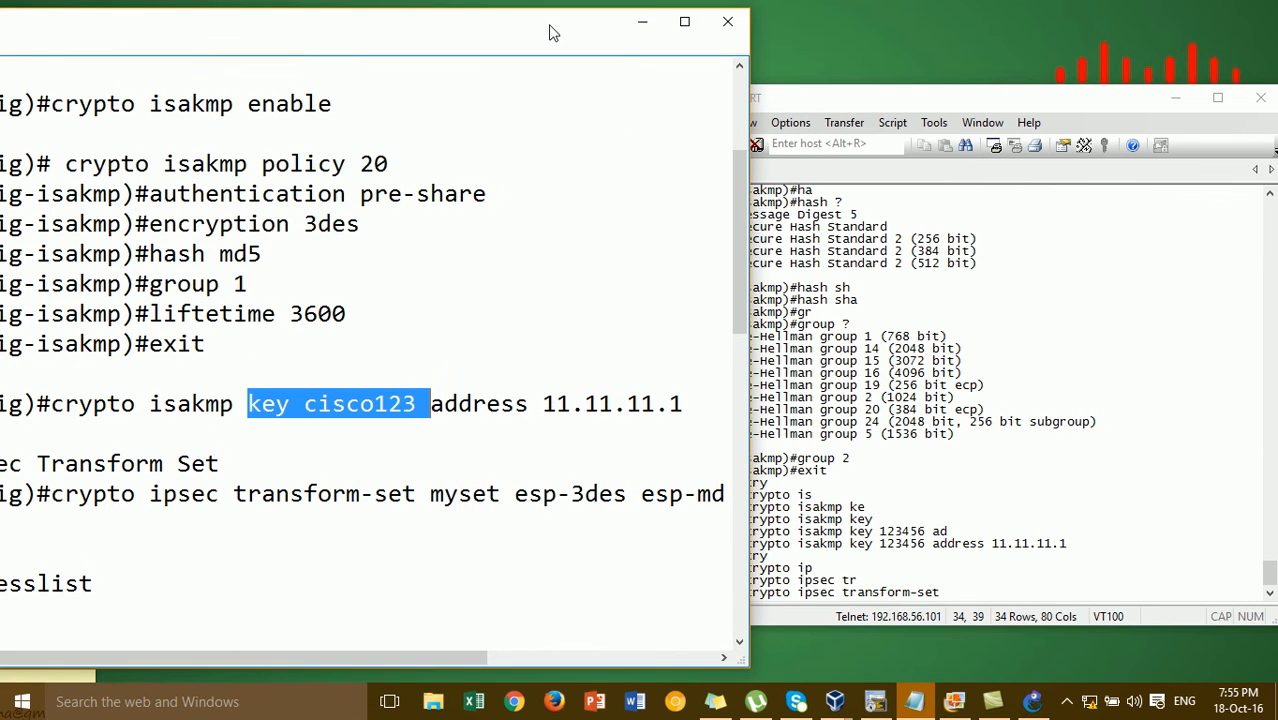
pyautogui.click(782, 447)
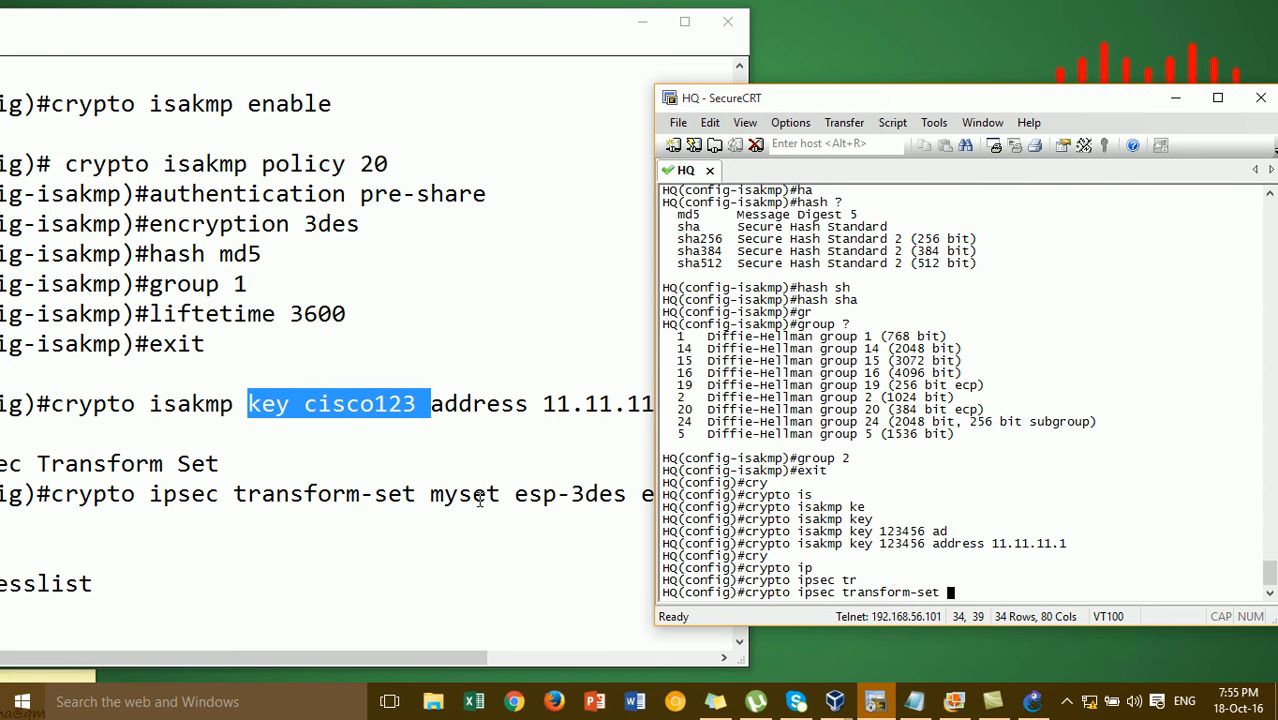
pyautogui.moveTo(434, 497); pyautogui.dragTo(502, 484)
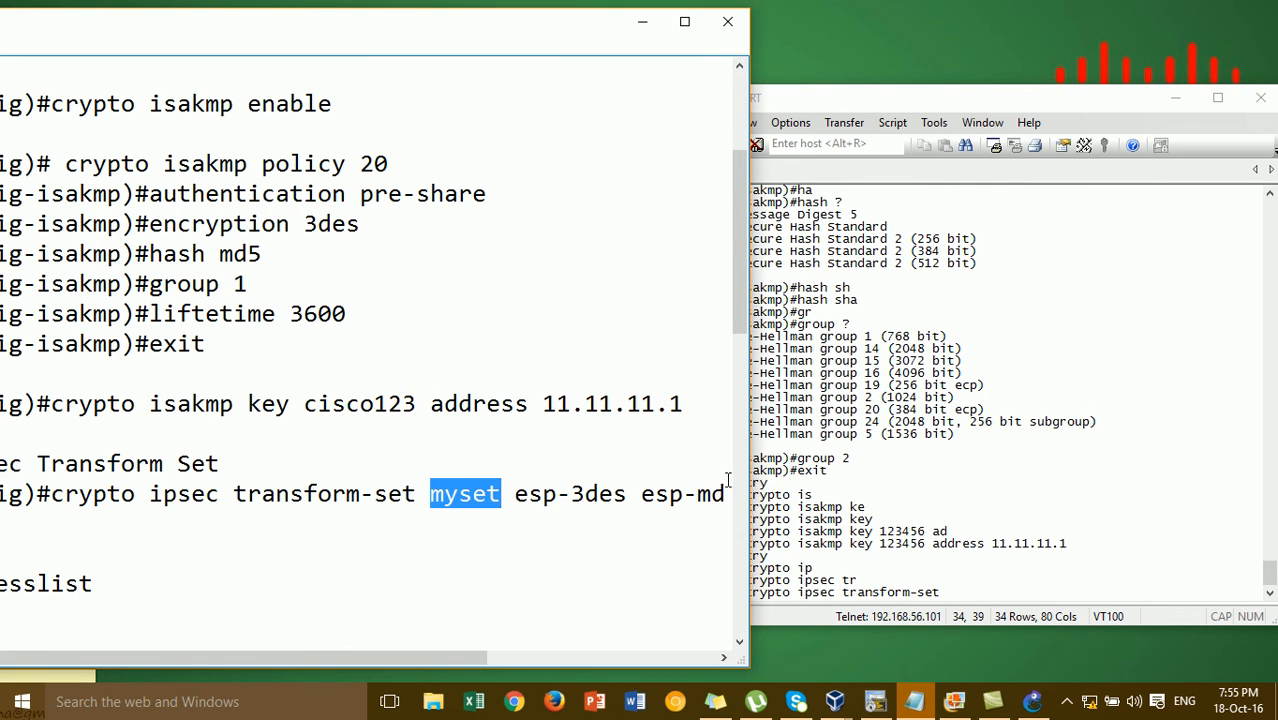
pyautogui.click(966, 590)
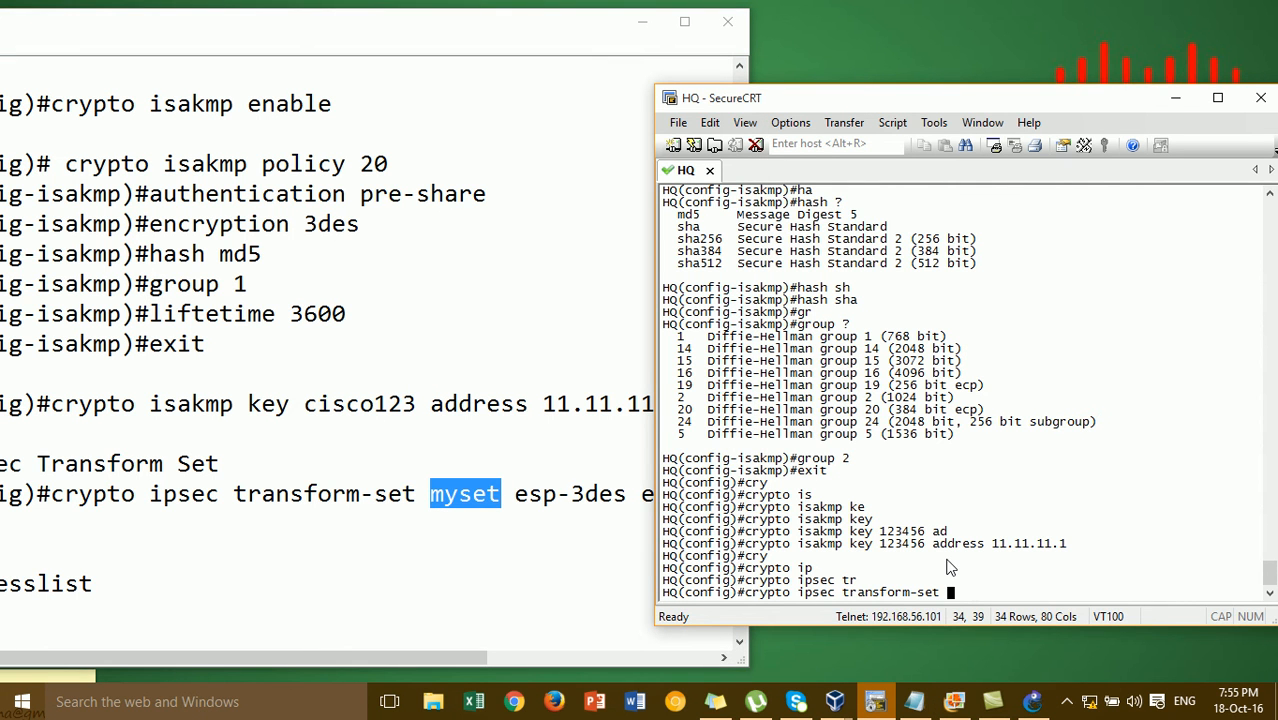
pyautogui.write('myset')
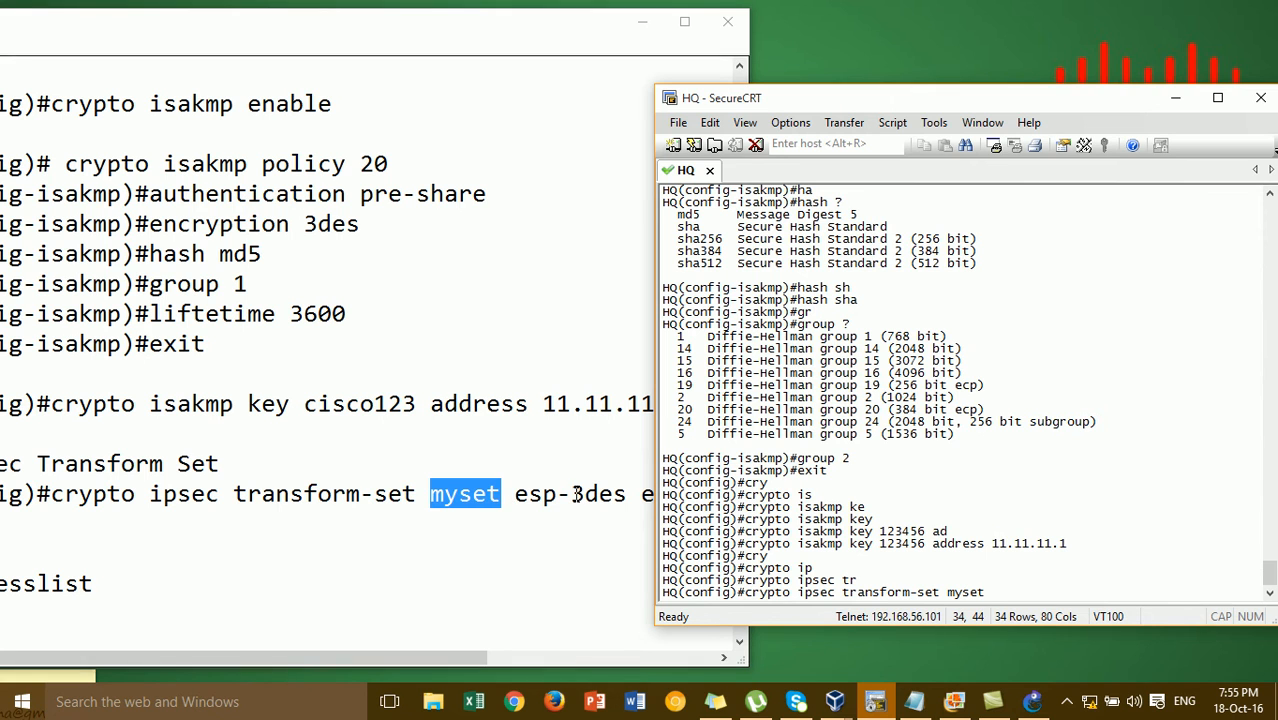
# - List the available esp- transforms and add esp-aes as the encryption of the myset command
pyautogui.write(' esp')
pyautogui.press('Tab')
pyautogui.write('-')
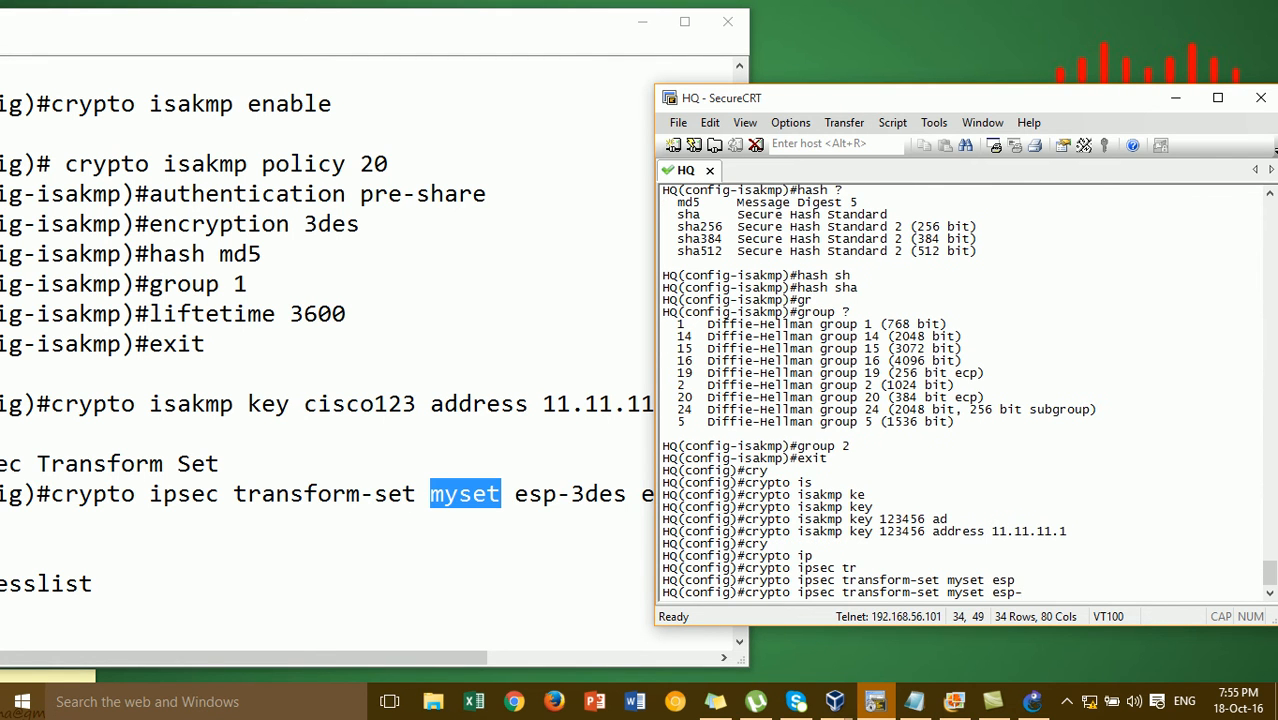
pyautogui.write('?')
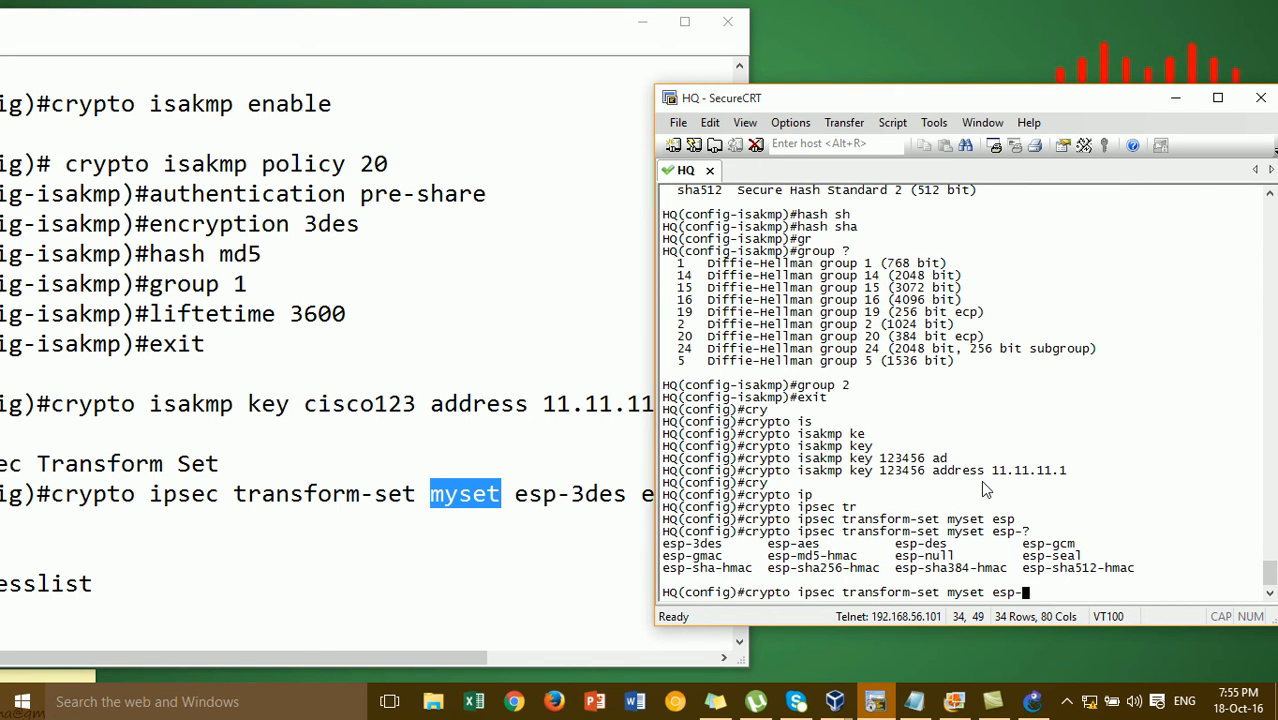
pyautogui.write('ae')
pyautogui.press('Tab')
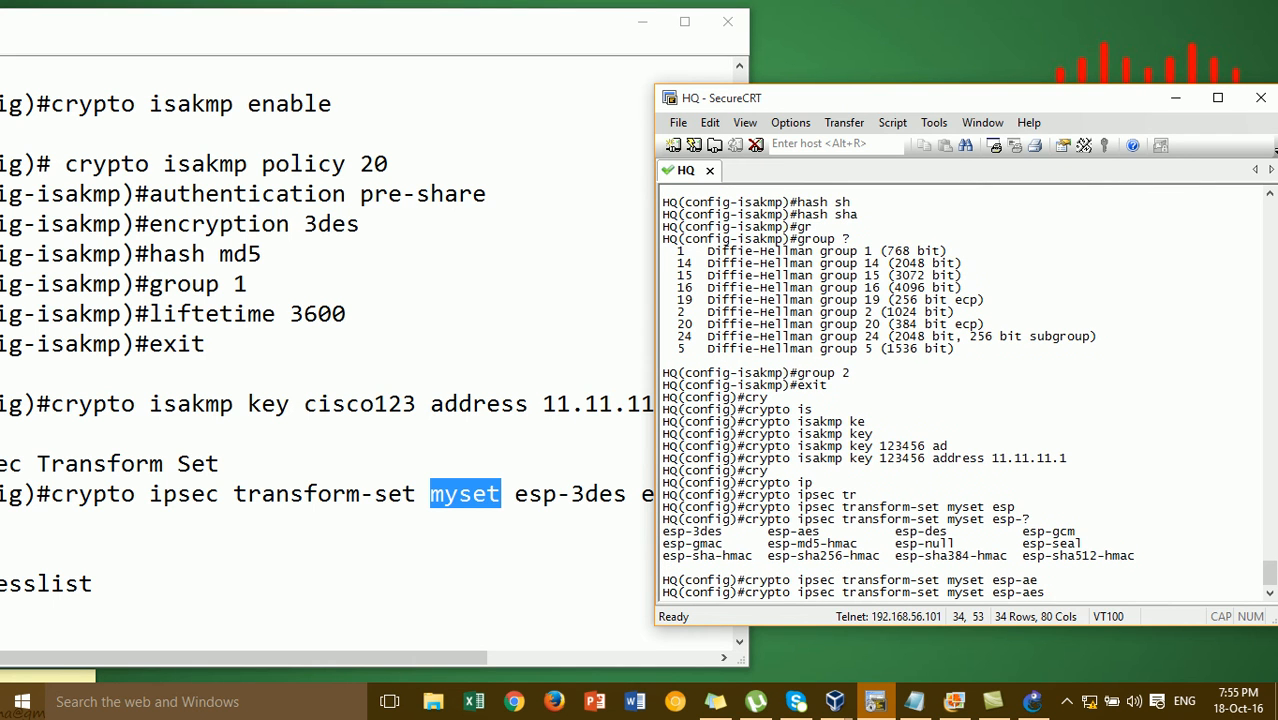
# - Add esp-sha-hmac as the authentication transform of the myset command
pyautogui.write('e')
pyautogui.press('Tab')
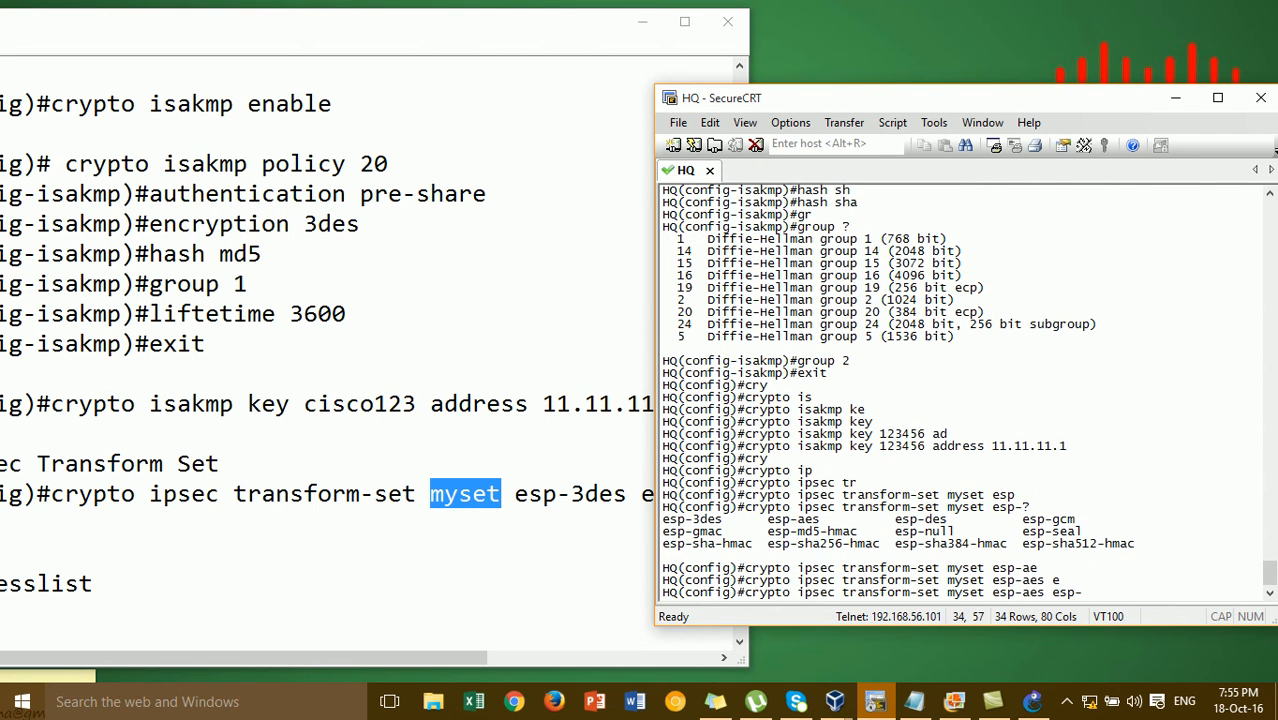
pyautogui.write('h')
pyautogui.press('Tab')
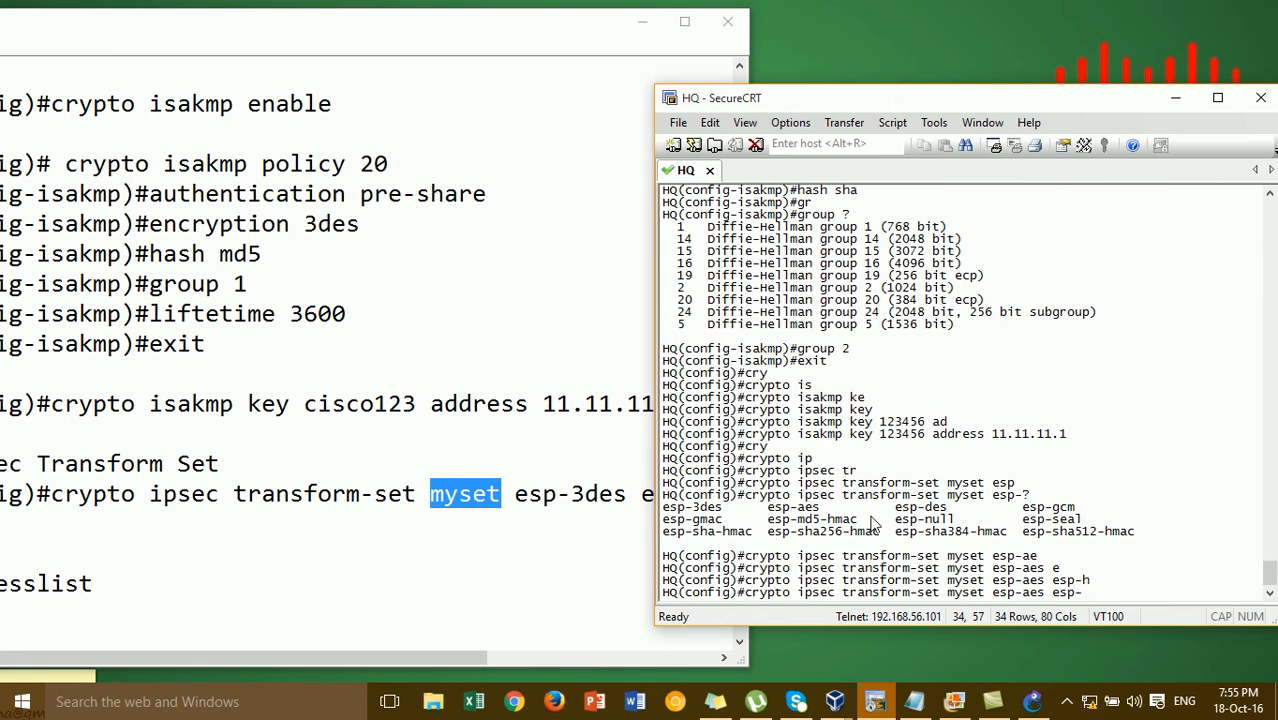
pyautogui.write('s')
pyautogui.press('Tab')
pyautogui.write('ha')
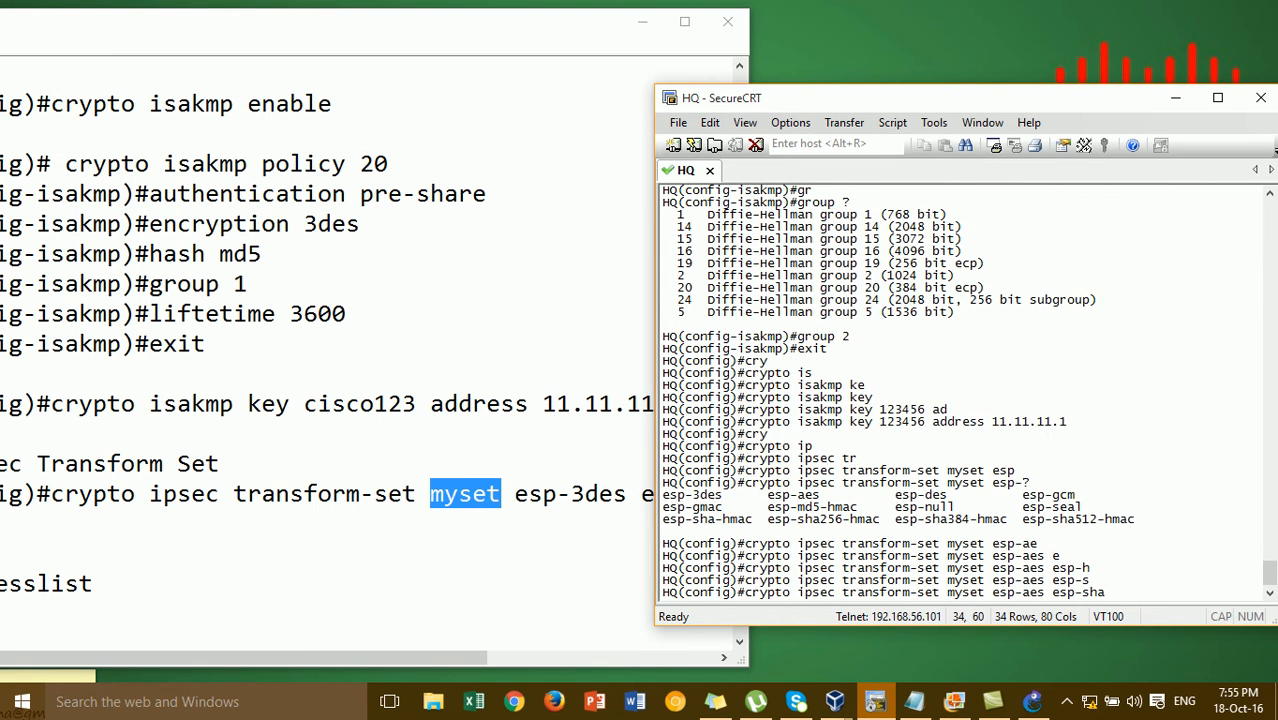
pyautogui.write('-h')
pyautogui.press('Tab')
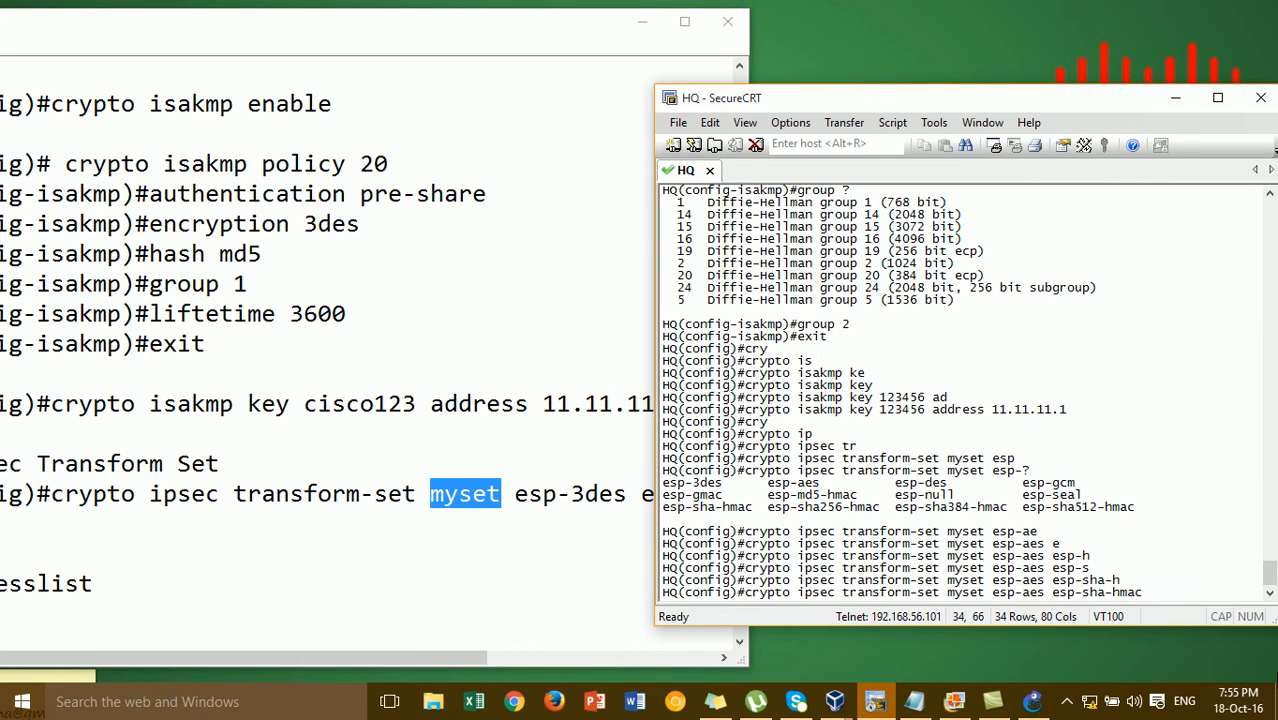
# - Review the earlier ISAKMP policy settings in the console output and submit the myset transform-set command
pyautogui.scroll(5, 1272, 570)
pyautogui.moveTo(1270, 570); pyautogui.dragTo(1272, 551)
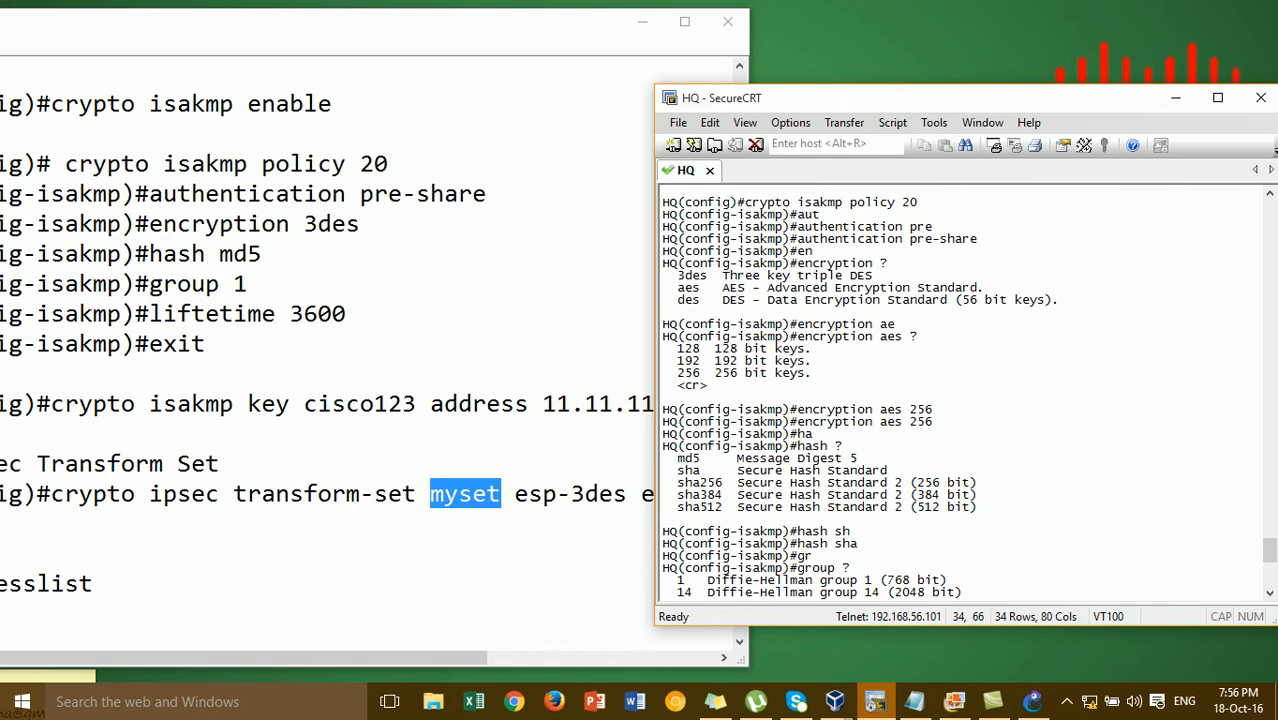
pyautogui.moveTo(1272, 565); pyautogui.dragTo(1272, 590)
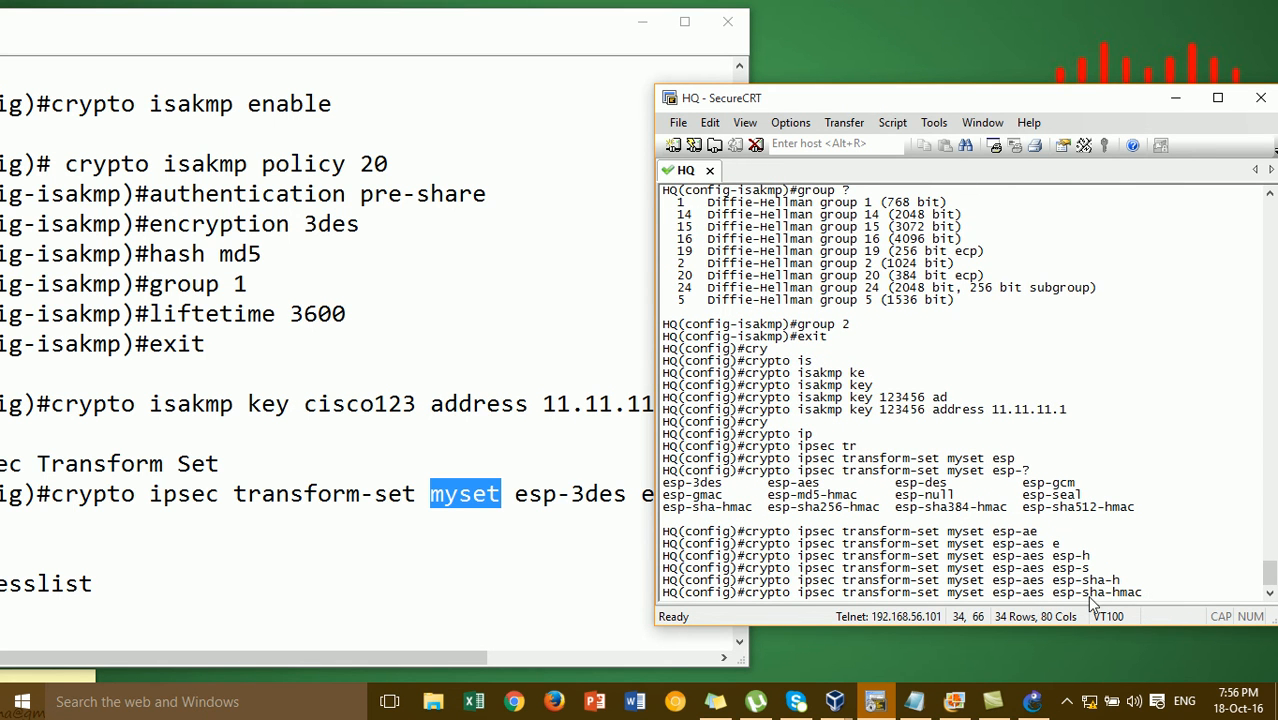
pyautogui.press('Return')
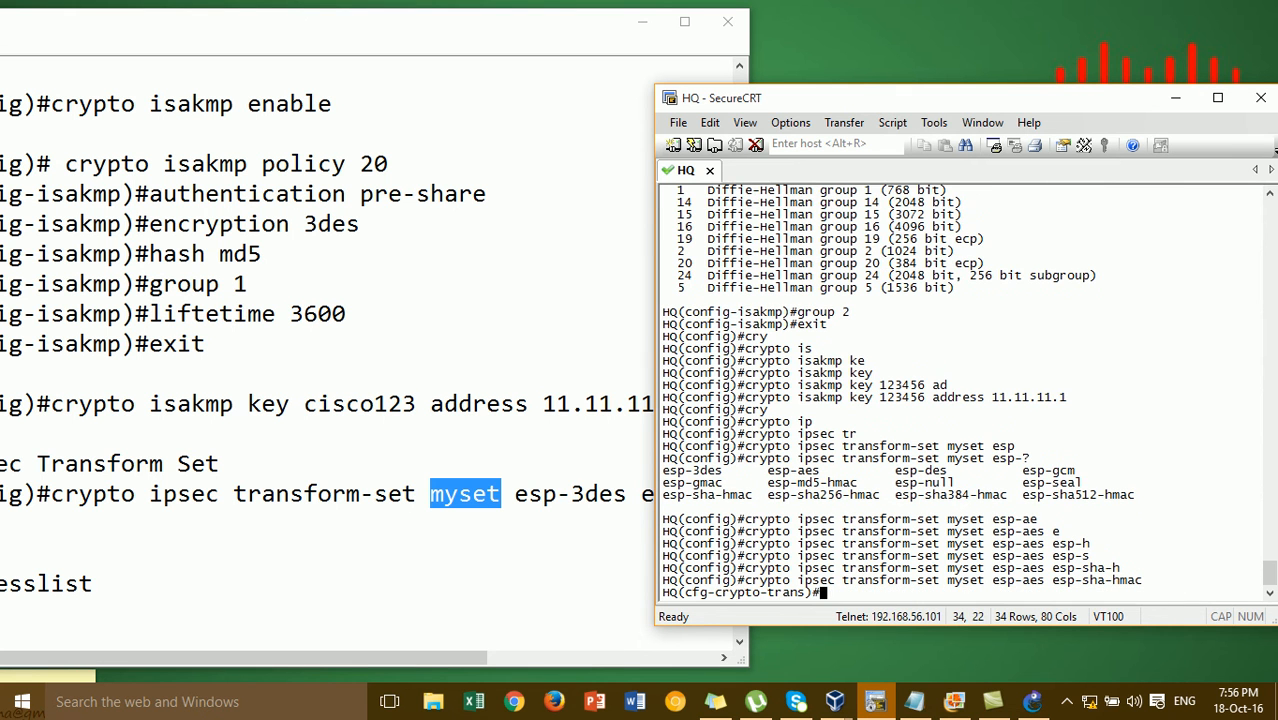
# - Bring the notes' Create Accesslist section into view beside the HQ console
pyautogui.moveTo(860, 98); pyautogui.dragTo(997, 80)
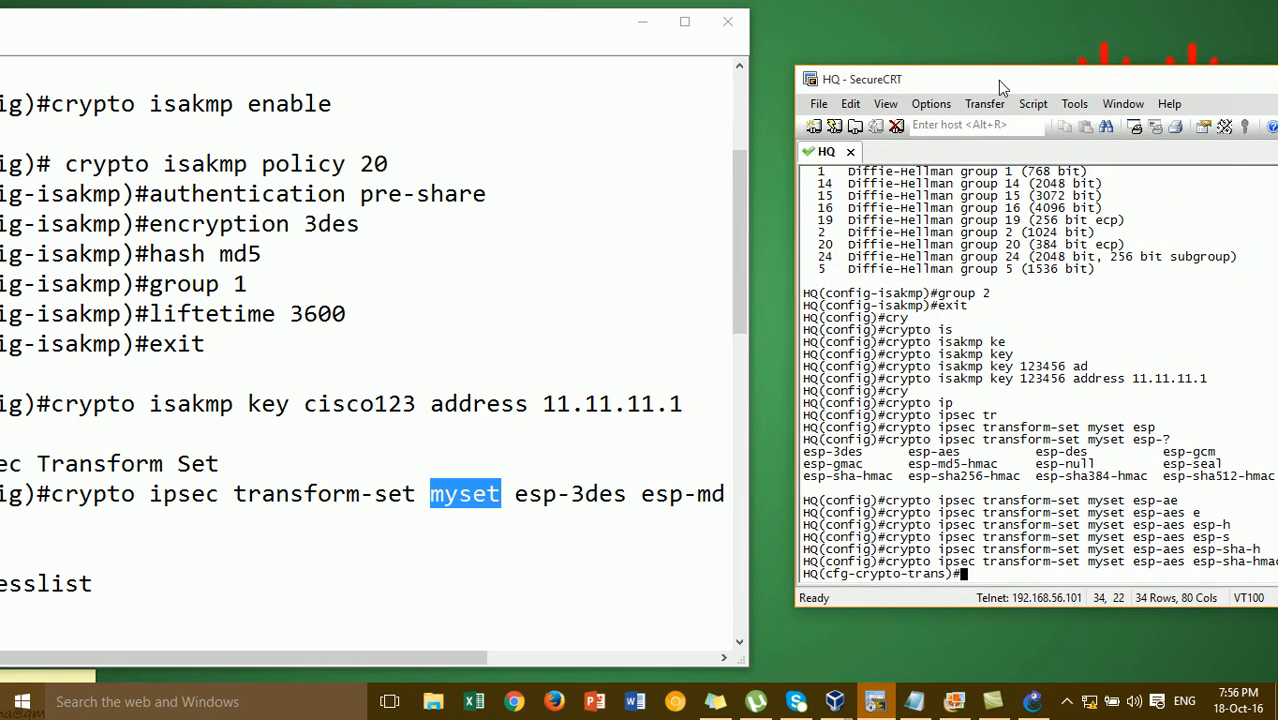
pyautogui.moveTo(740, 205); pyautogui.dragTo(738, 234)
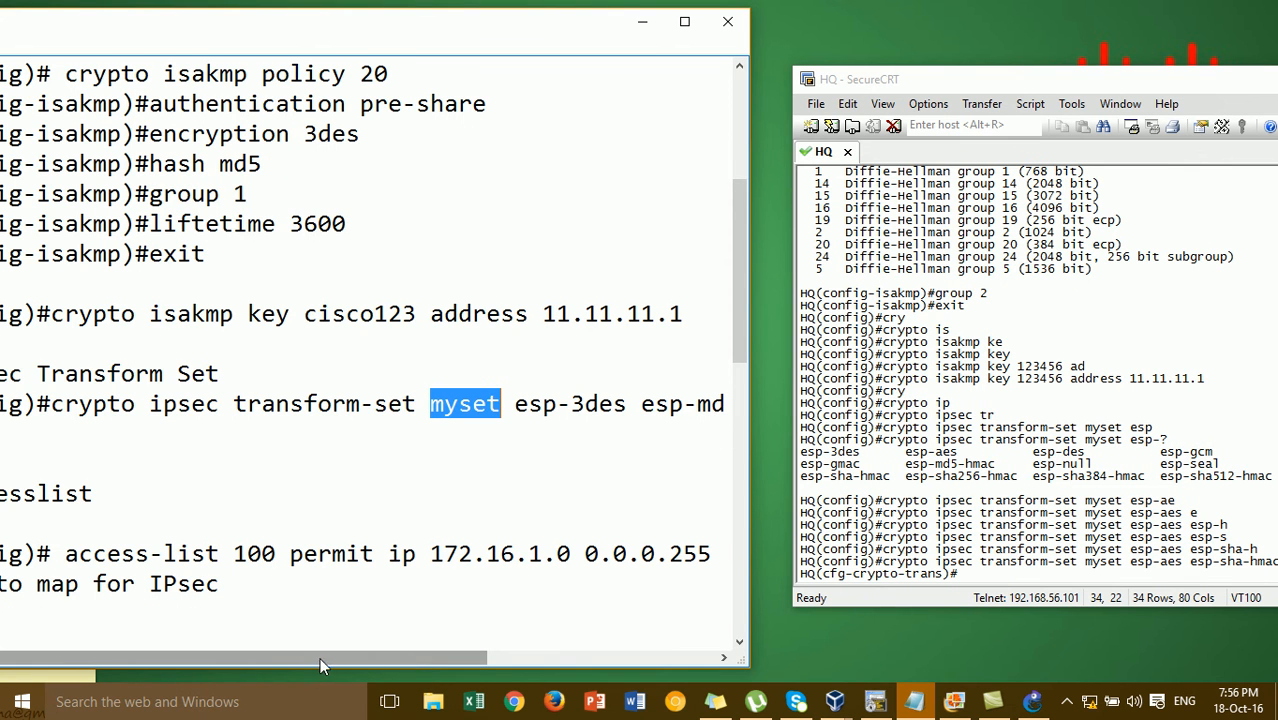
pyautogui.moveTo(301, 30); pyautogui.dragTo(444, 27)
pyautogui.click(1008, 370)
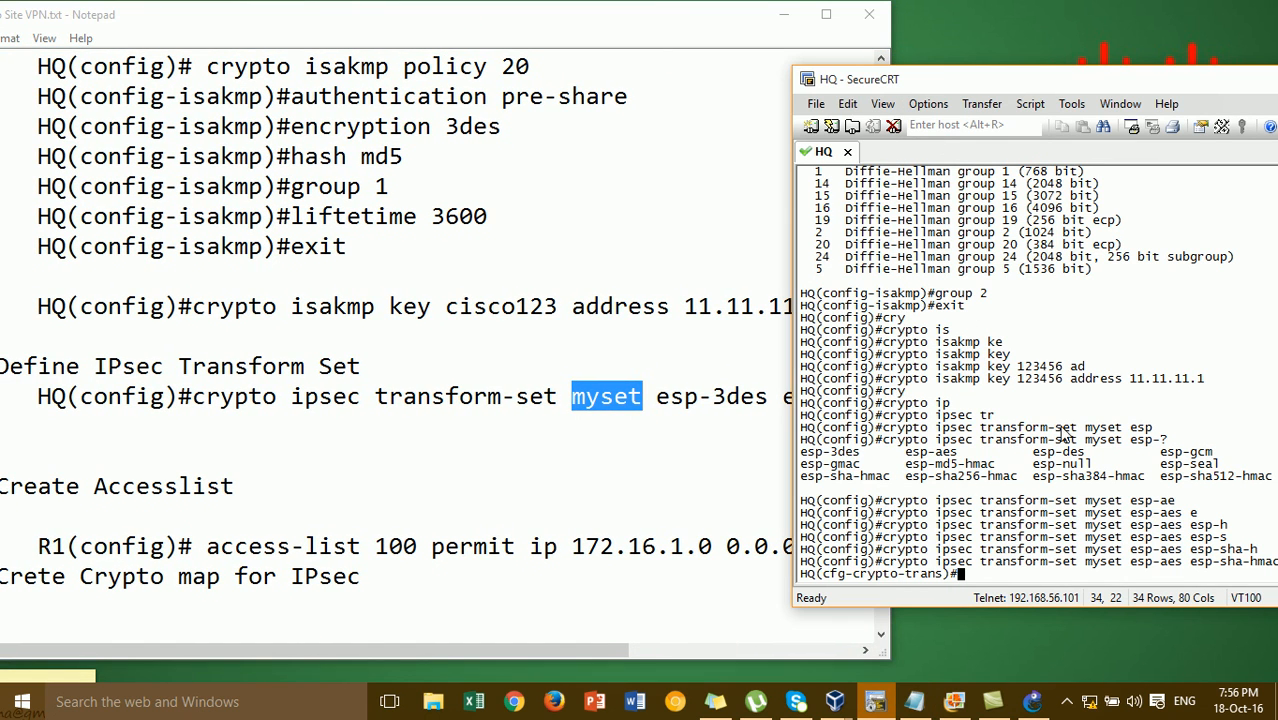
# - Exit transform-set configuration on HQ and begin an access-list 100 permit statement
pyautogui.write('exit')
pyautogui.press('Return')
pyautogui.write('ac')
pyautogui.press('Tab')
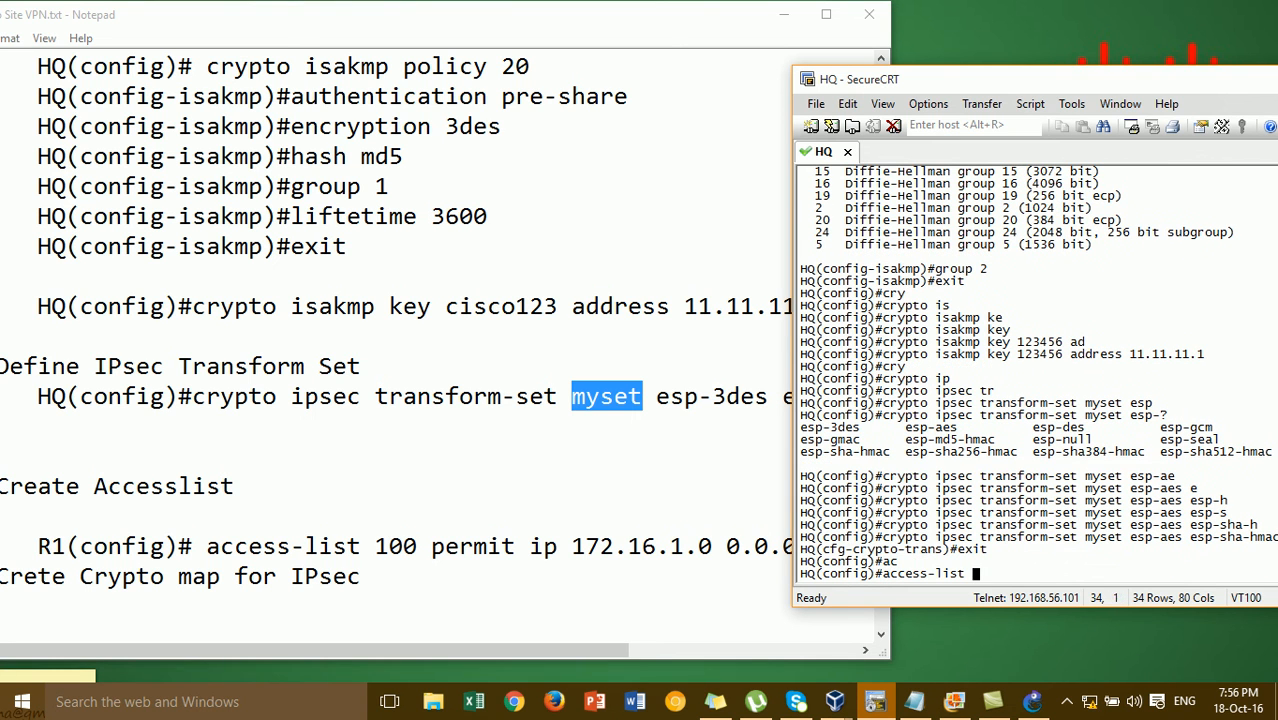
pyautogui.write('100 per')
pyautogui.press('Tab')
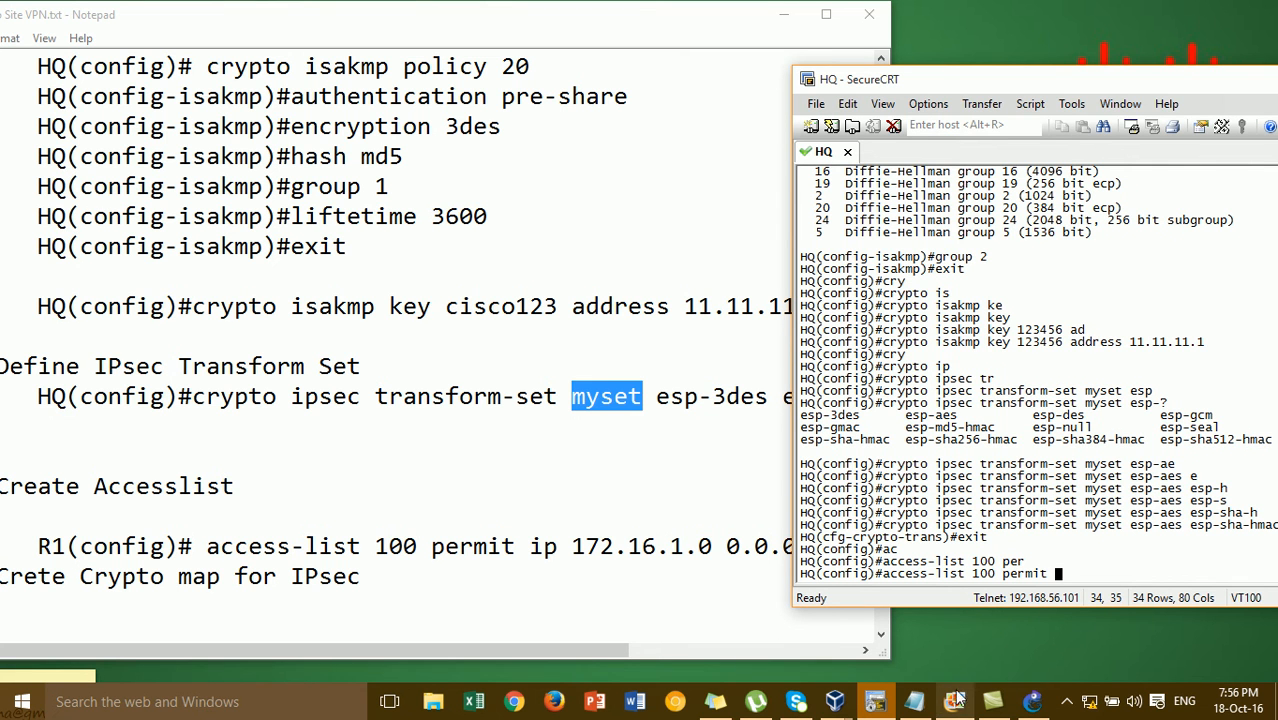
# - Switch to GNS3 and examine the LAN behind HQ and the LAN behind the MikroTik router in the topology
pyautogui.click(1030, 703)
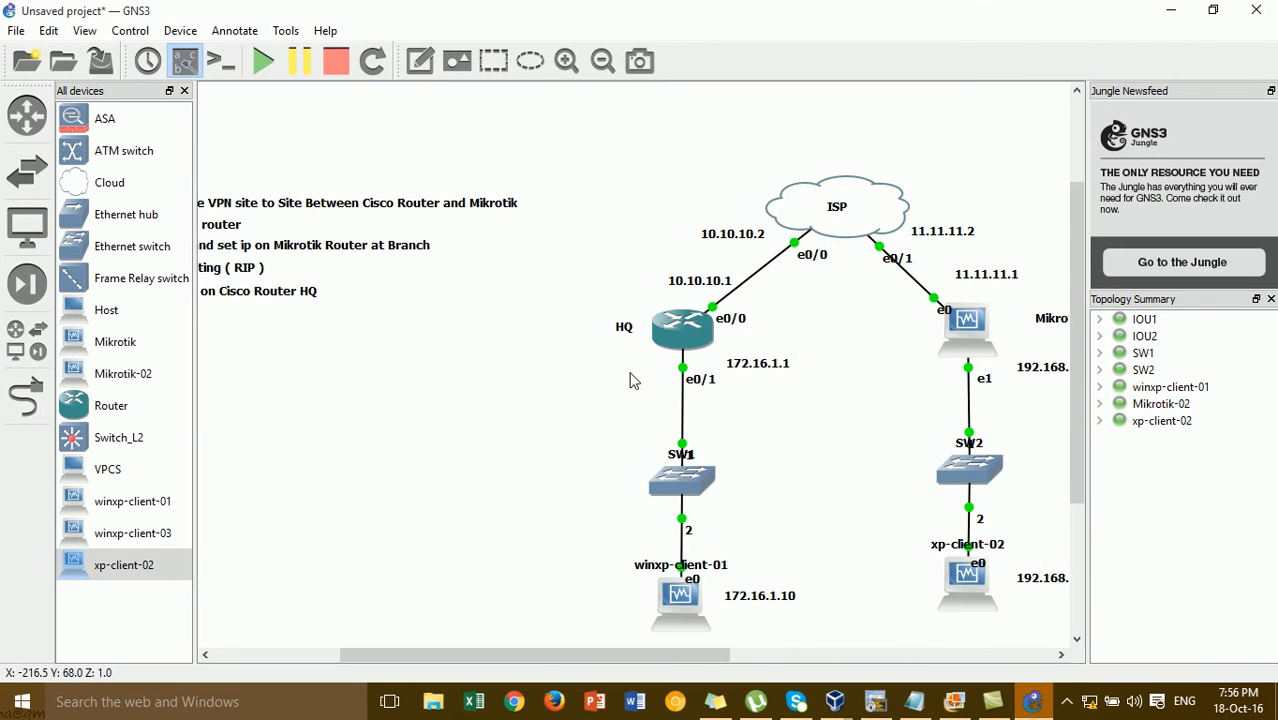
pyautogui.moveTo(634, 383); pyautogui.dragTo(740, 640)
pyautogui.moveTo(940, 366); pyautogui.dragTo(1066, 634)
pyautogui.moveTo(646, 366); pyautogui.dragTo(775, 627)
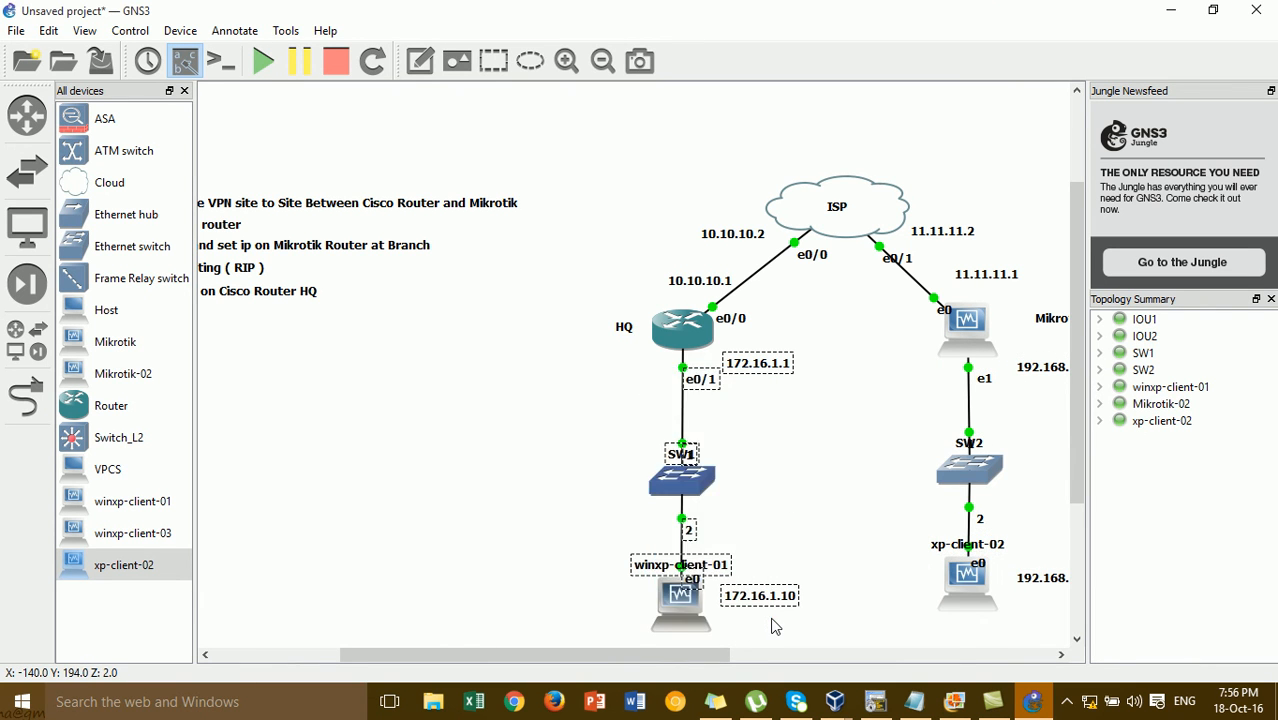
pyautogui.moveTo(940, 366); pyautogui.dragTo(1019, 599)
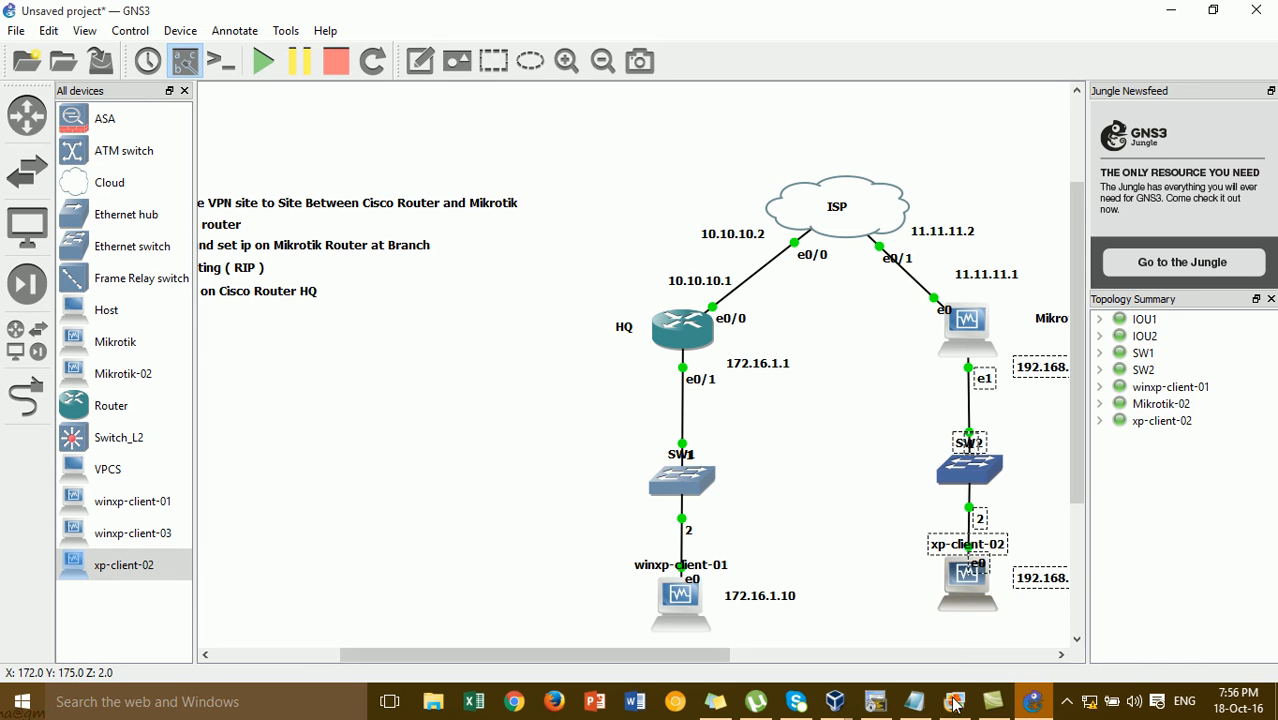
pyautogui.moveTo(635, 369); pyautogui.dragTo(763, 607)
pyautogui.moveTo(928, 371); pyautogui.dragTo(1046, 614)
# - Return to the HQ console and complete access-list 100 to permit ip from 172.16.1.0 0.0.0.255 to 192.168.1.0 0.0.0.255
pyautogui.click(876, 707)
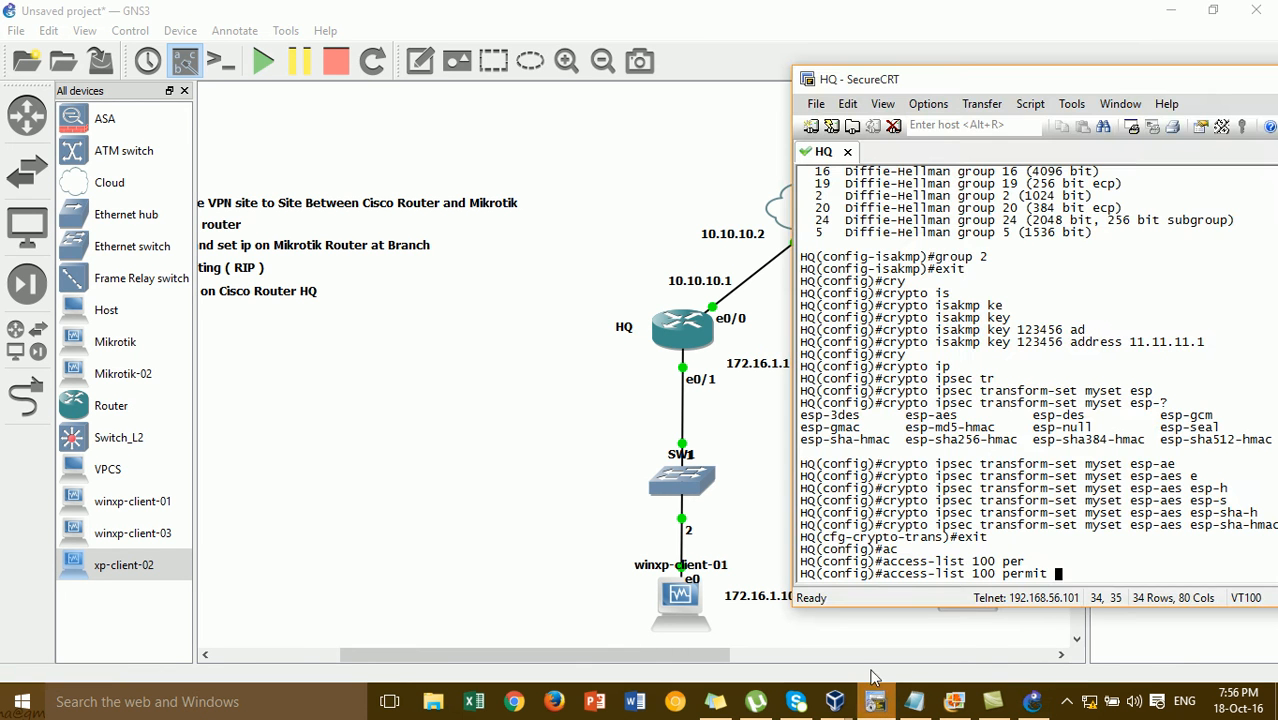
pyautogui.write('1')
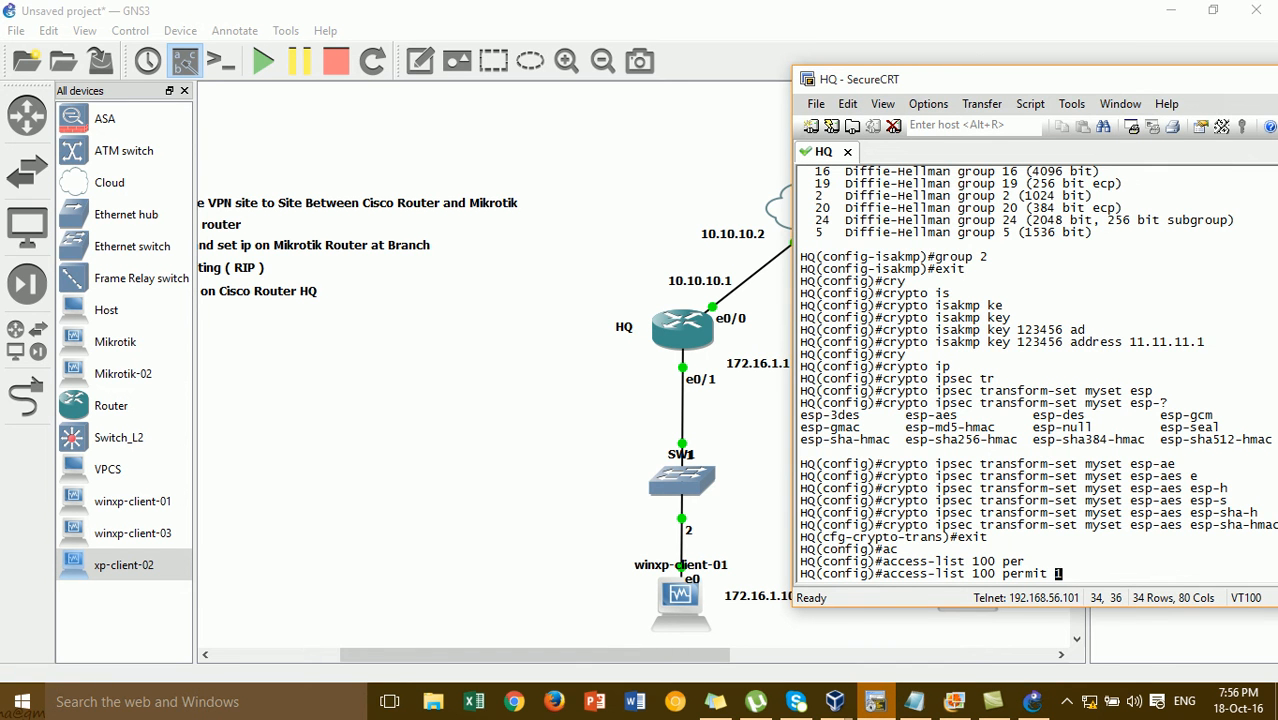
pyautogui.press('BackSpace')
pyautogui.write('ip 172.16.1.0 0.0.0.255')
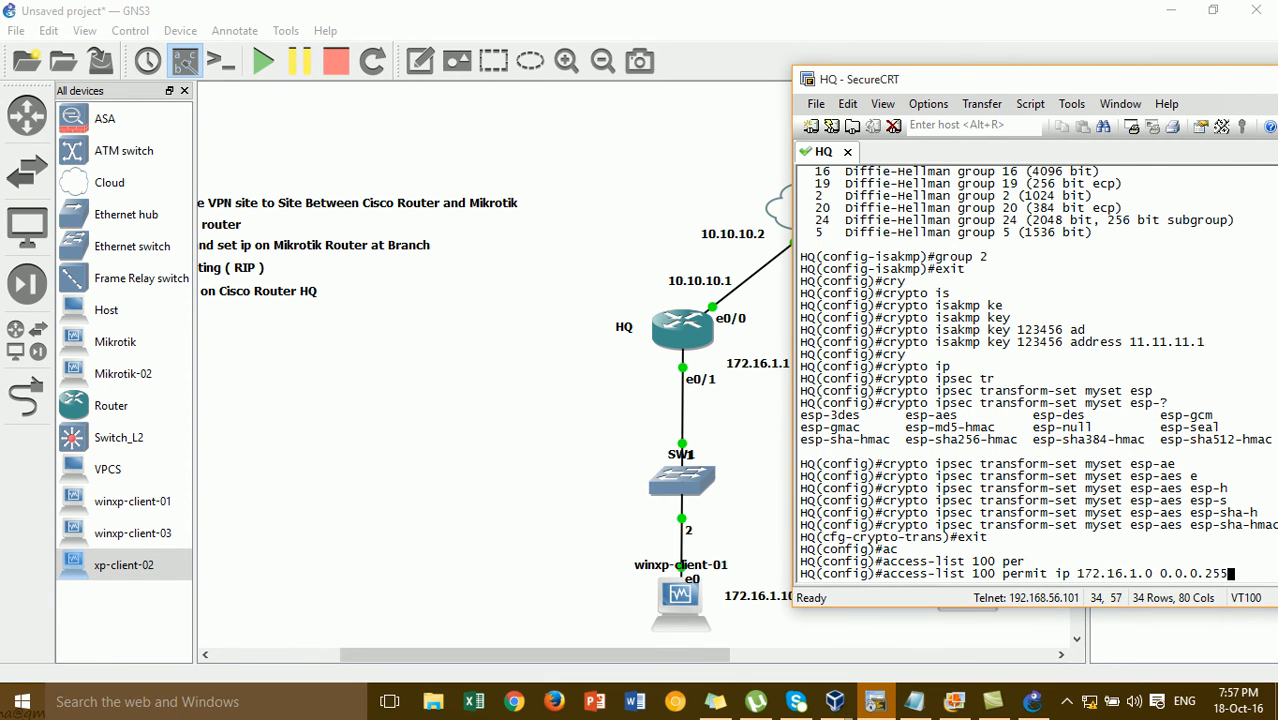
pyautogui.moveTo(1056, 79); pyautogui.dragTo(859, 79)
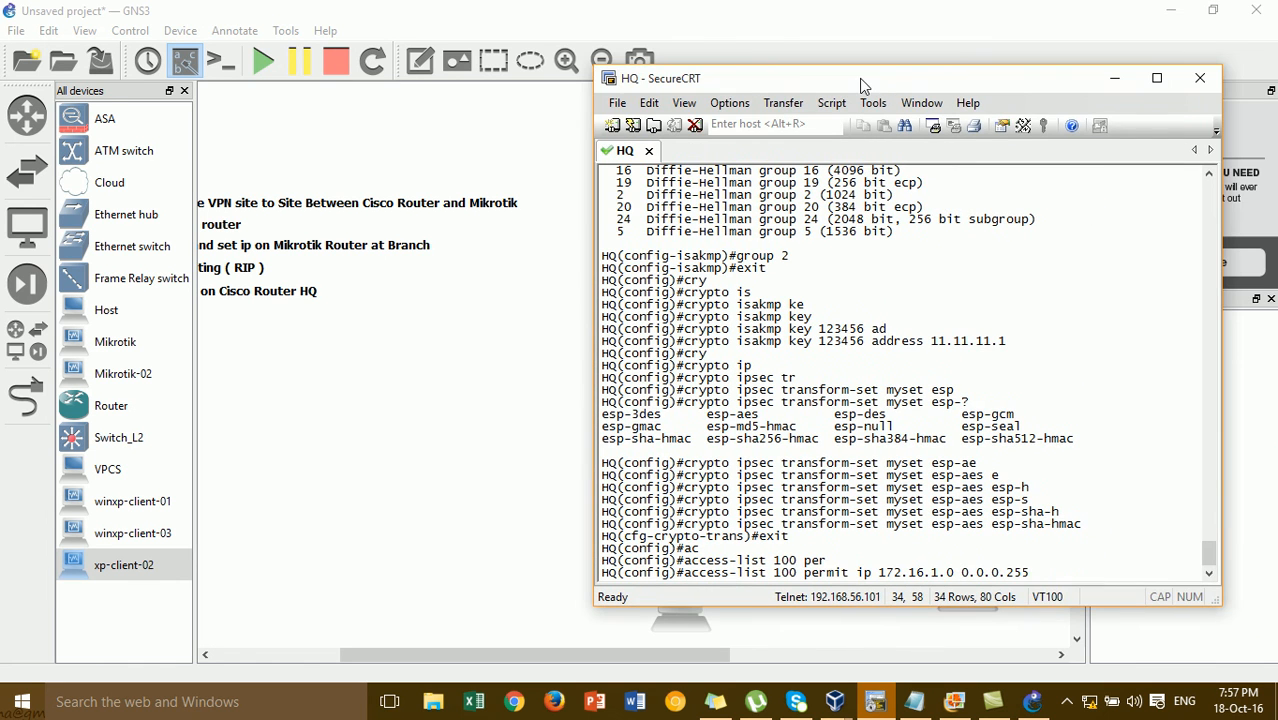
pyautogui.write('192')
pyautogui.write('.168.')
pyautogui.write('1.0 0.0.0')
pyautogui.write('.255')
pyautogui.press('Return')
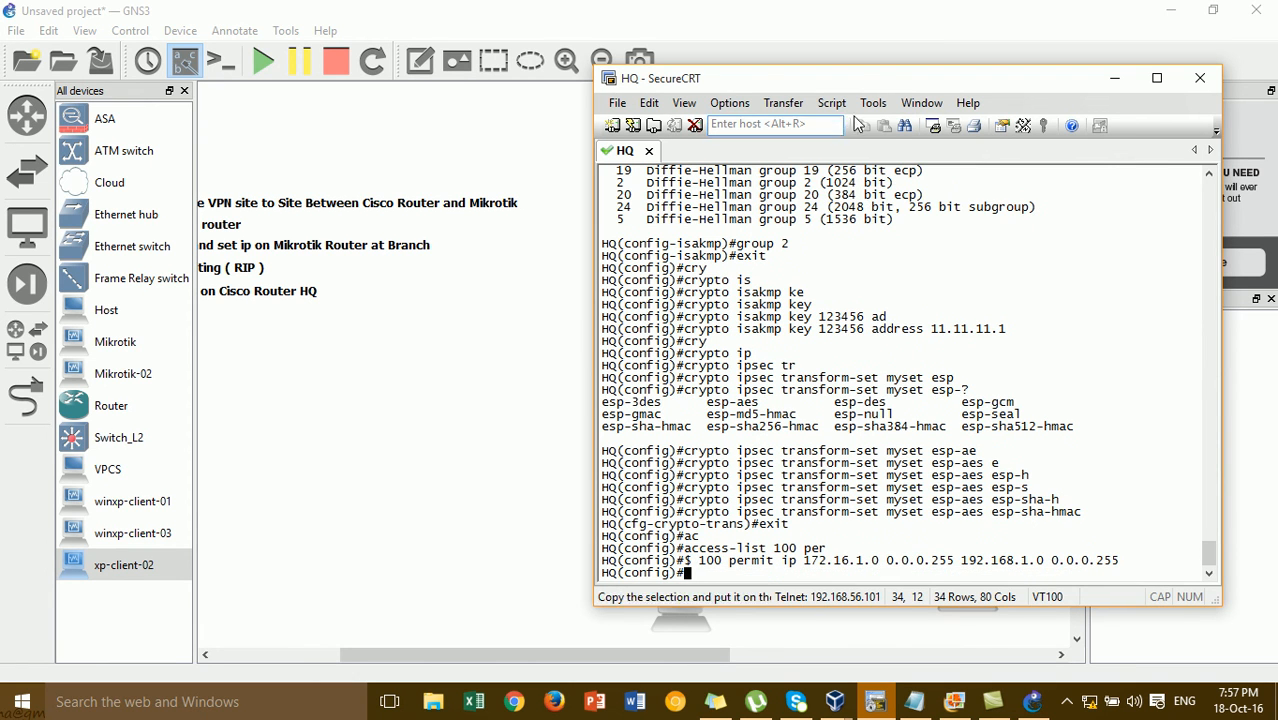
# - Bring the notes' crypto map for IPsec section into view and arrange the HQ console beside it
pyautogui.moveTo(862, 80); pyautogui.dragTo(962, 81)
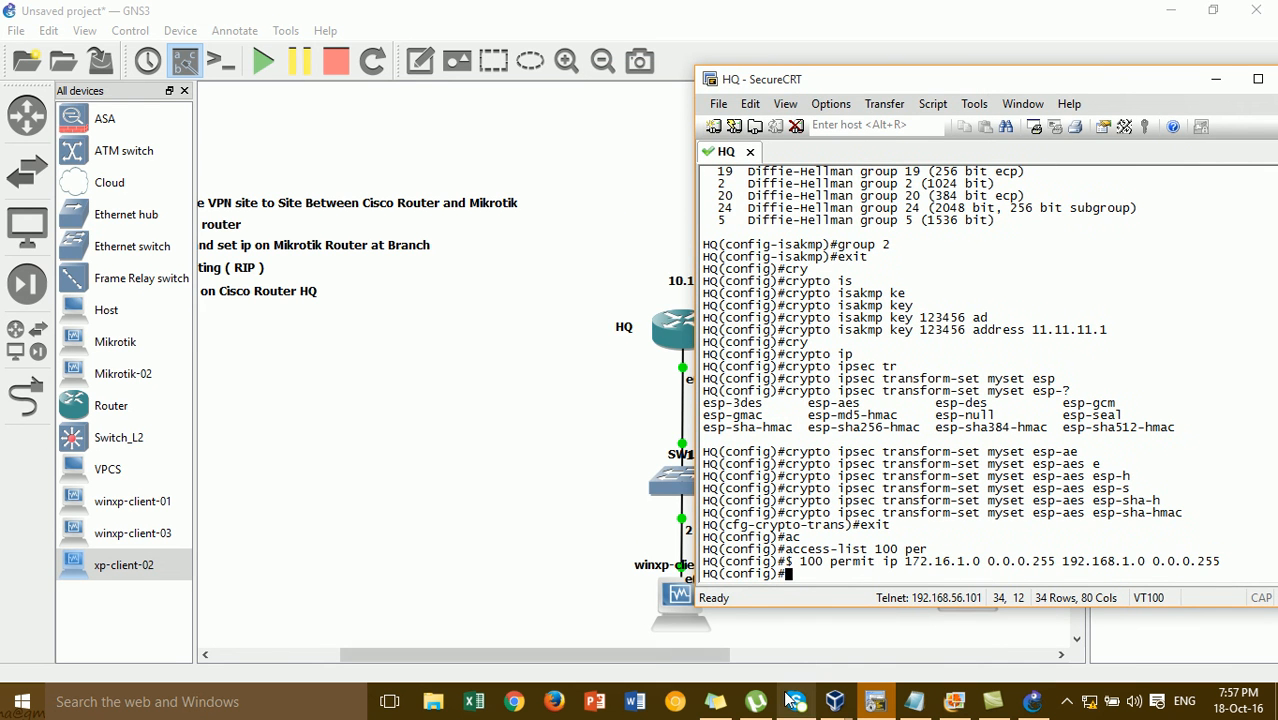
pyautogui.click(903, 707)
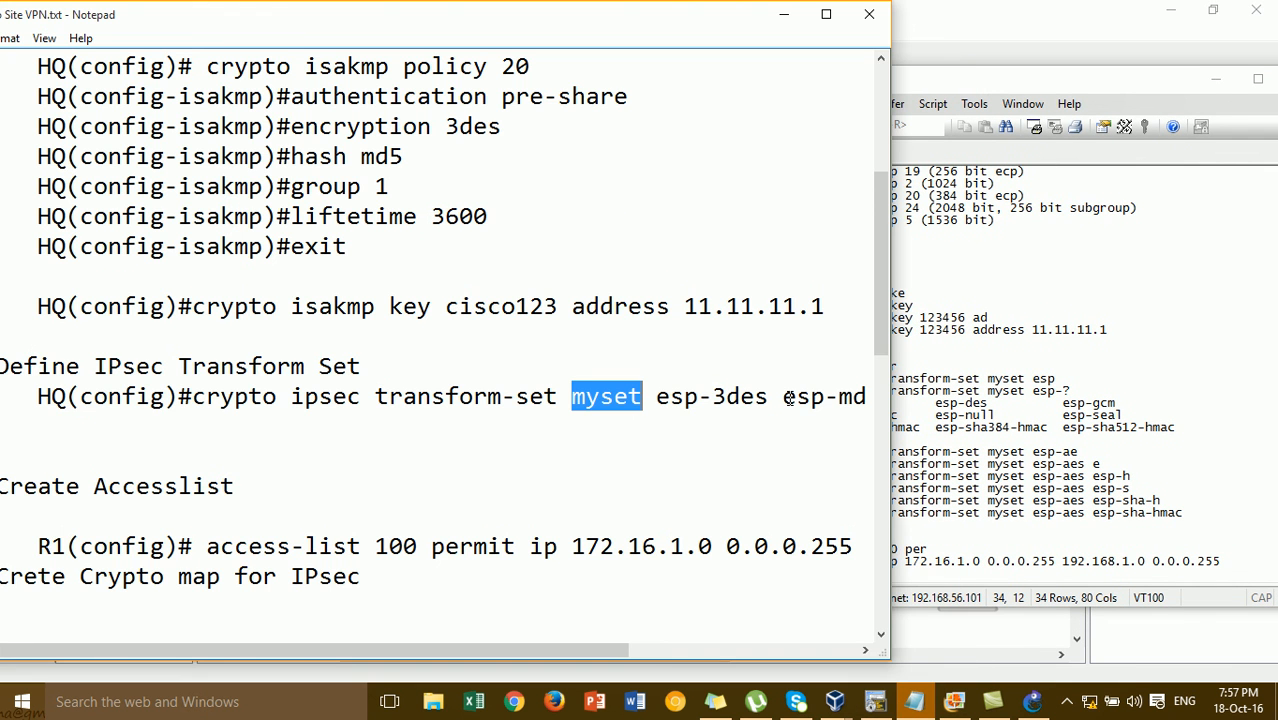
pyautogui.moveTo(615, 24); pyautogui.dragTo(669, 22)
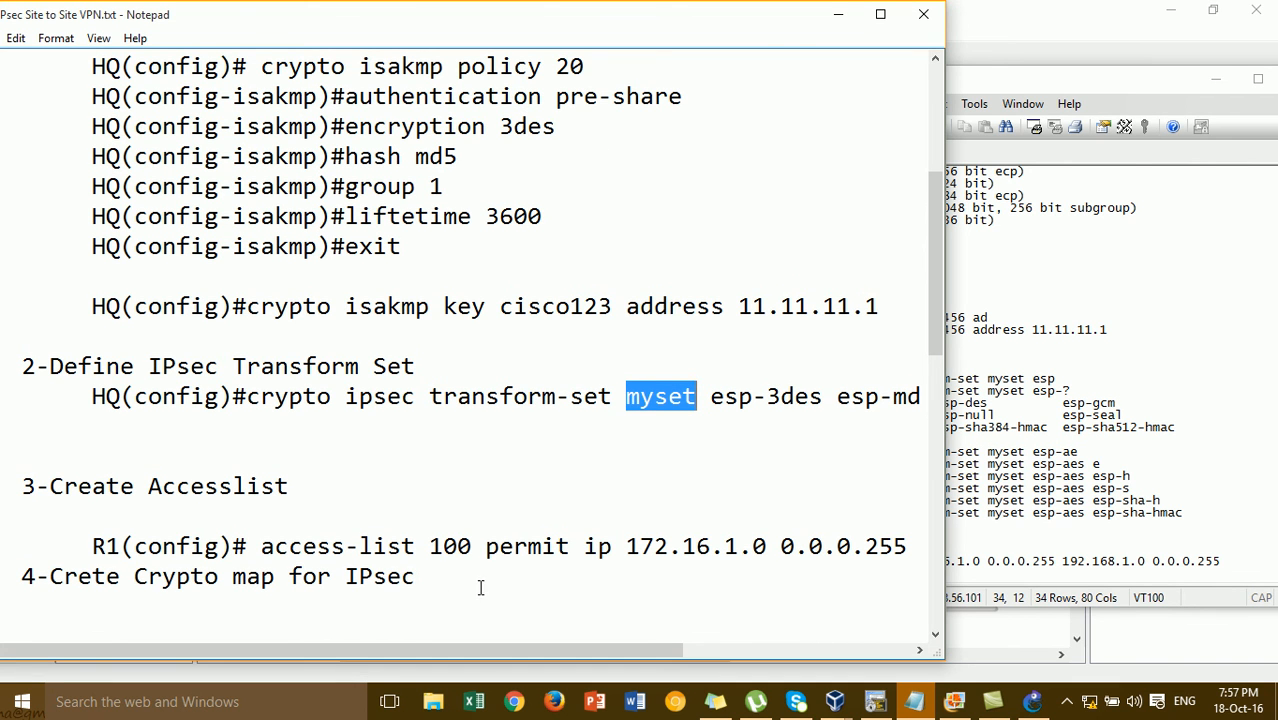
pyautogui.click(1112, 428)
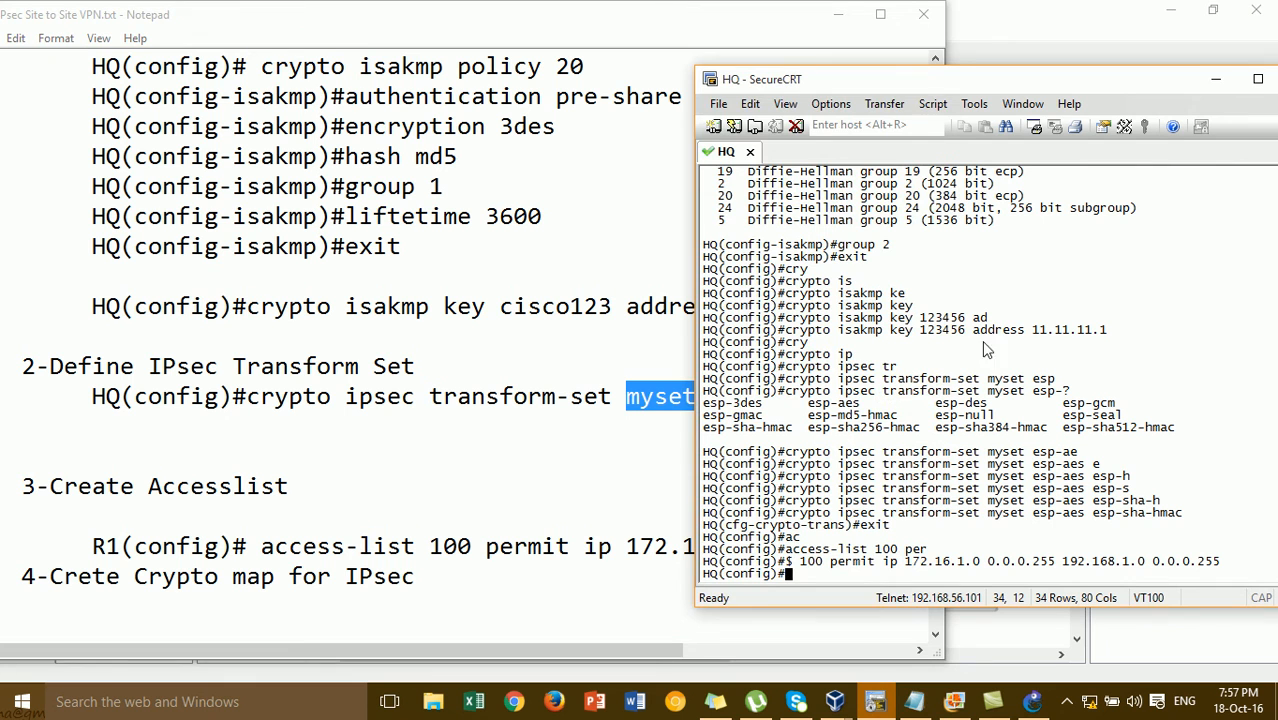
pyautogui.click(602, 317)
pyautogui.moveTo(945, 218); pyautogui.dragTo(965, 298)
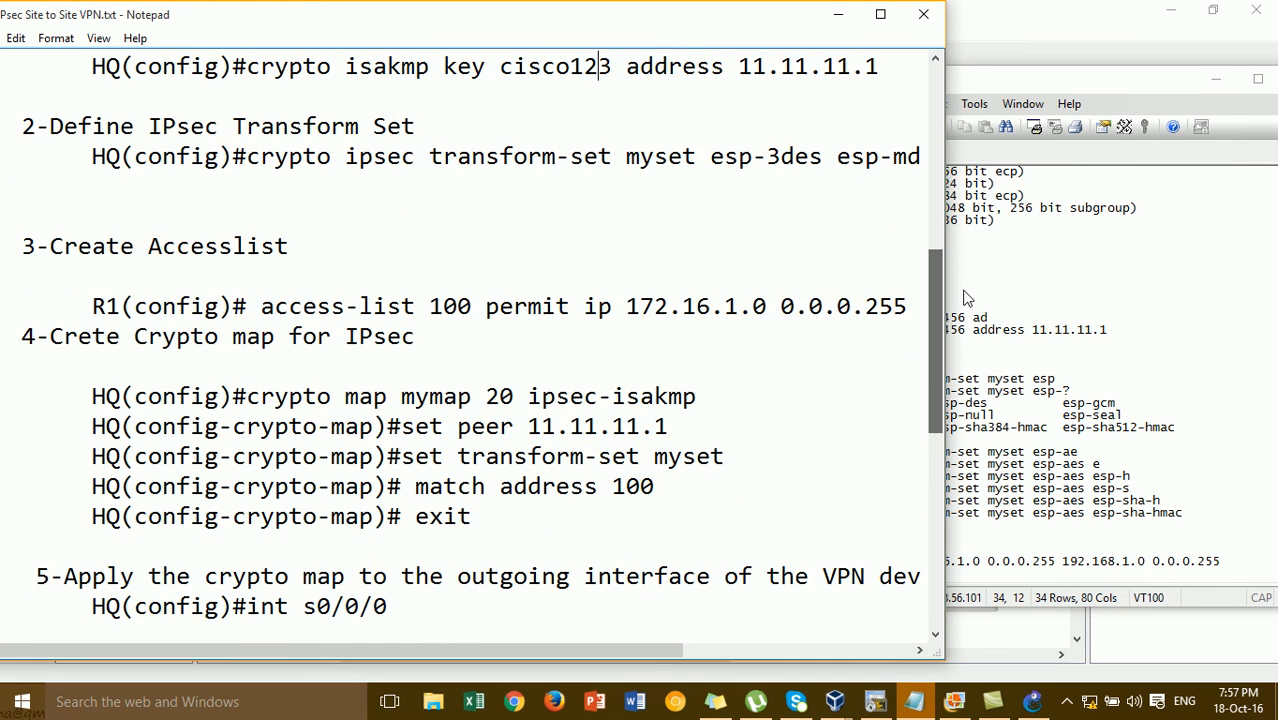
pyautogui.click(965, 298)
pyautogui.moveTo(906, 86); pyautogui.dragTo(927, 111)
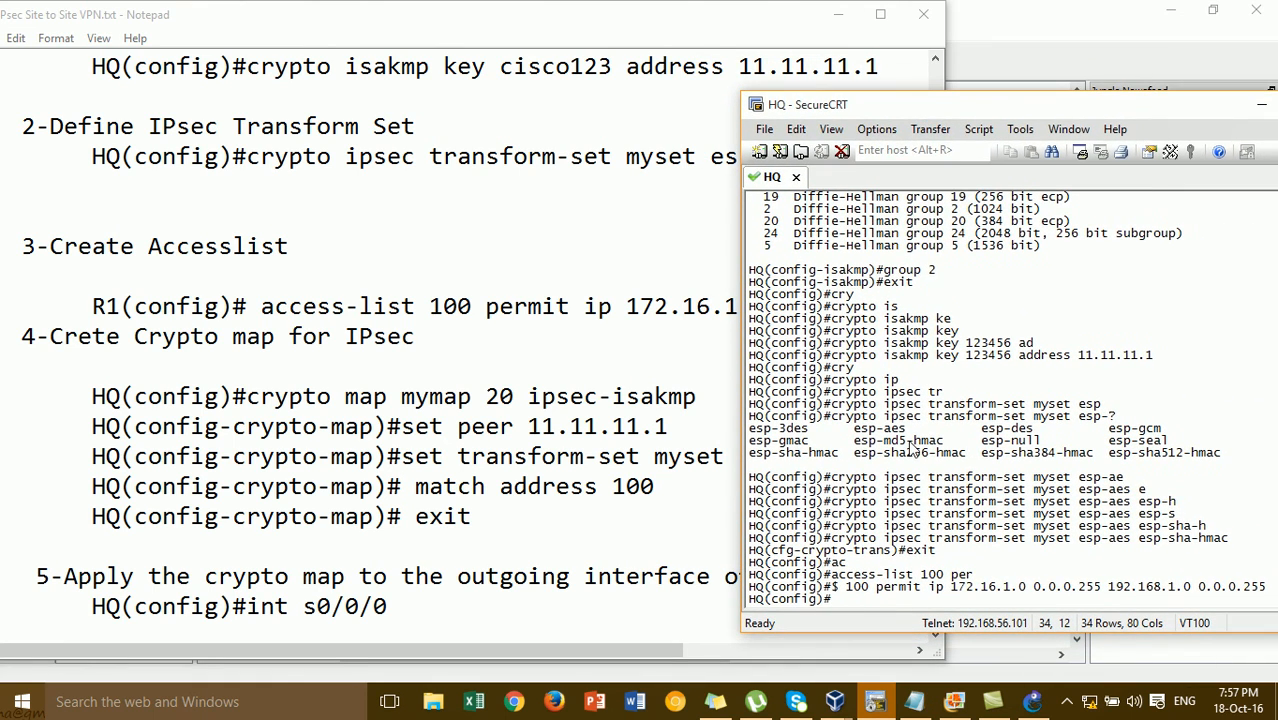
# - Create crypto map mymap on HQ with sequence number 20 and type ipsec-isakmp
pyautogui.write('cry')
pyautogui.press('Tab')
pyautogui.write('m')
pyautogui.press('Tab')
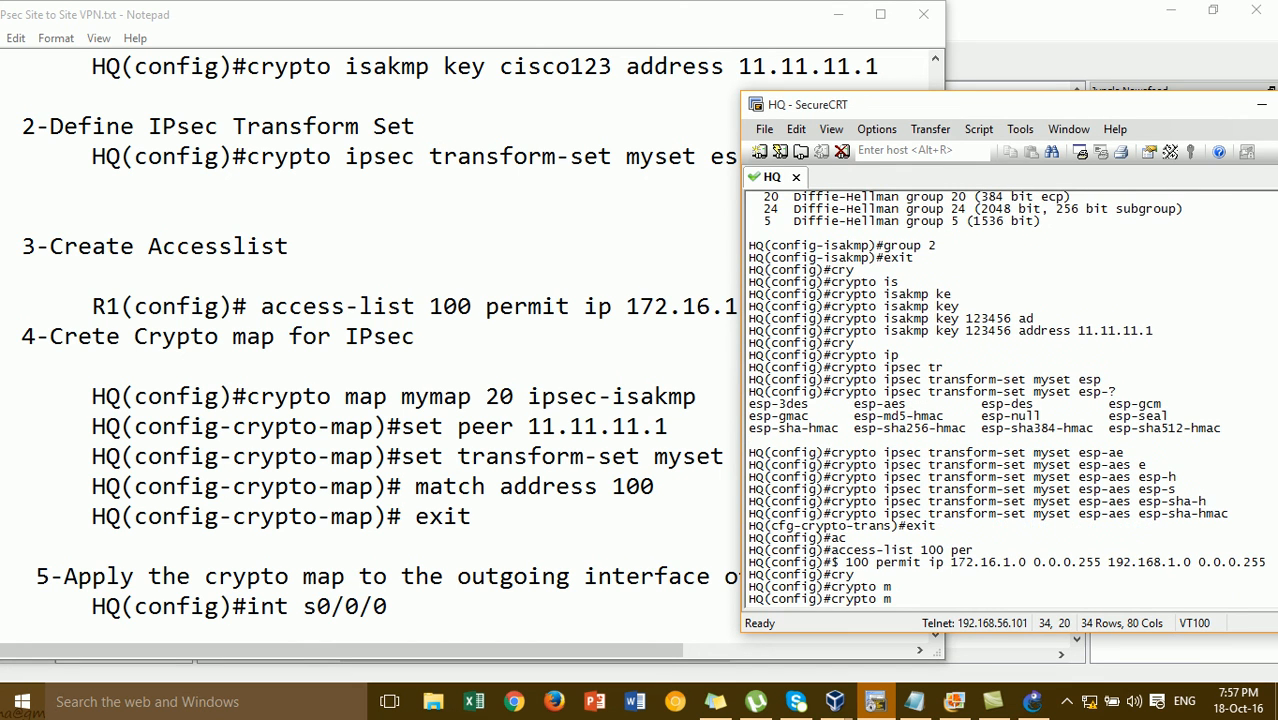
pyautogui.write('a')
pyautogui.press('Tab')
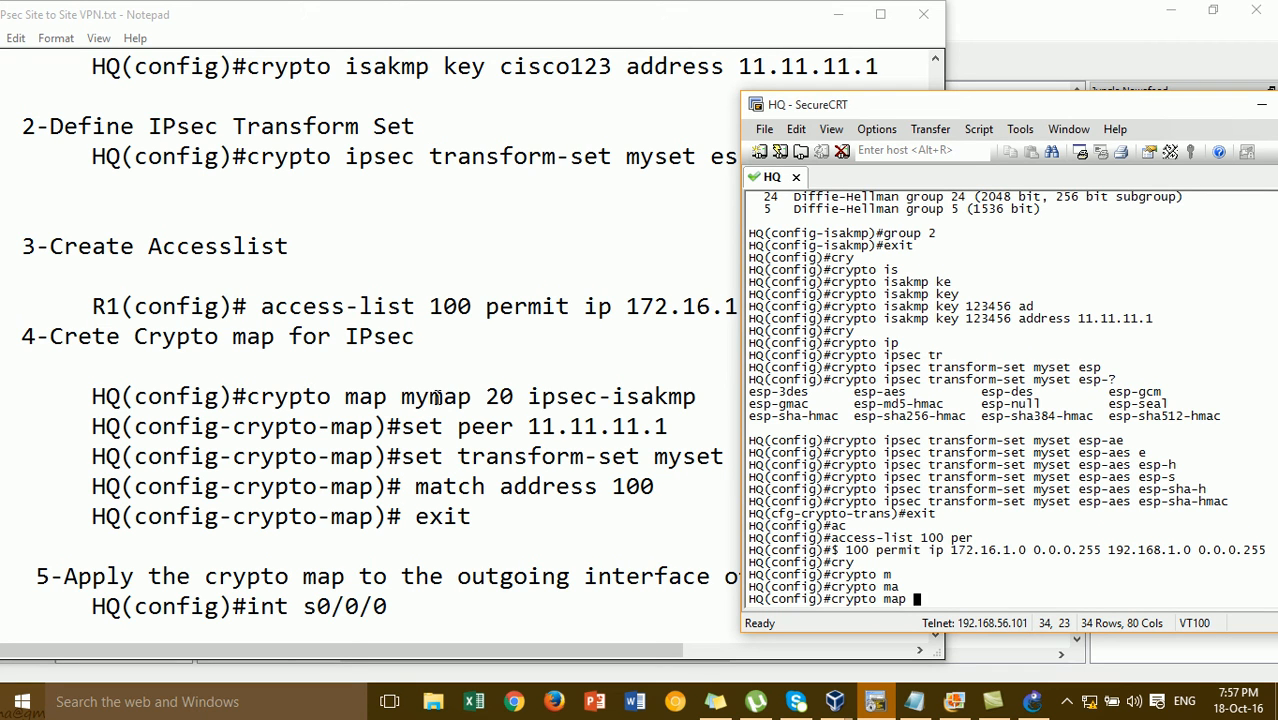
pyautogui.write('mymap 20 ip')
pyautogui.press('Tab')
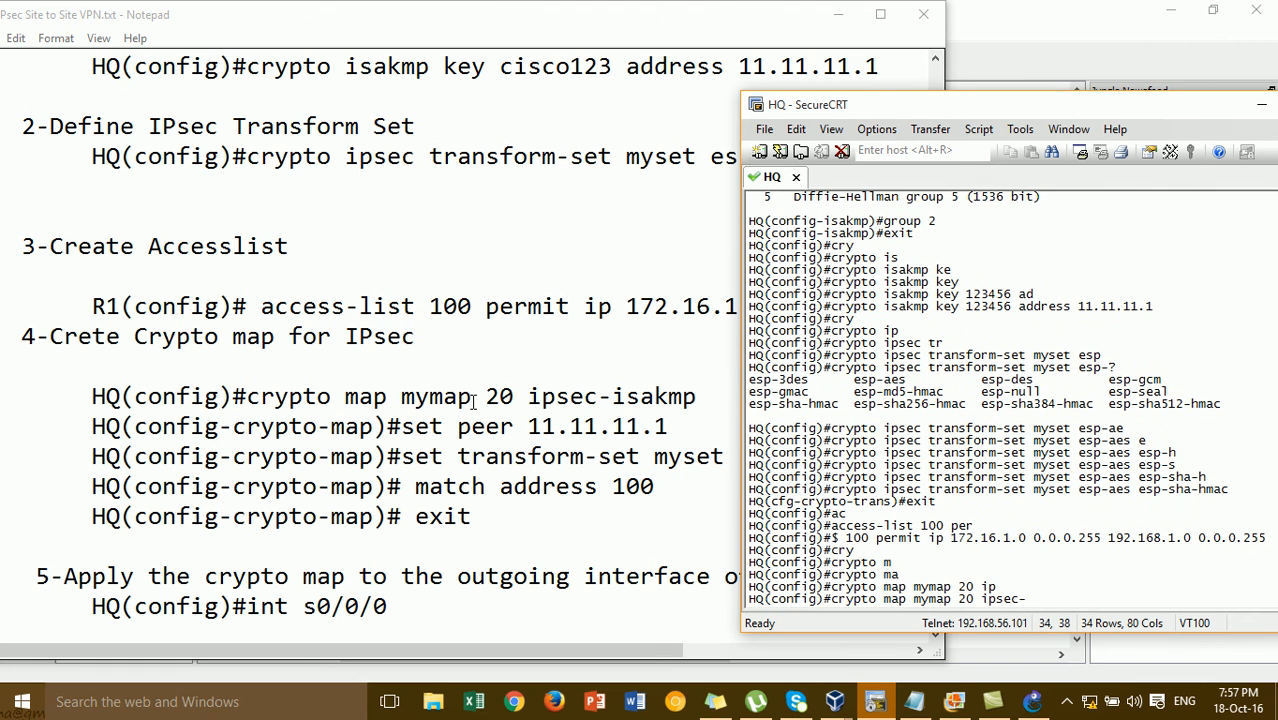
pyautogui.write('i')
pyautogui.press('Tab')
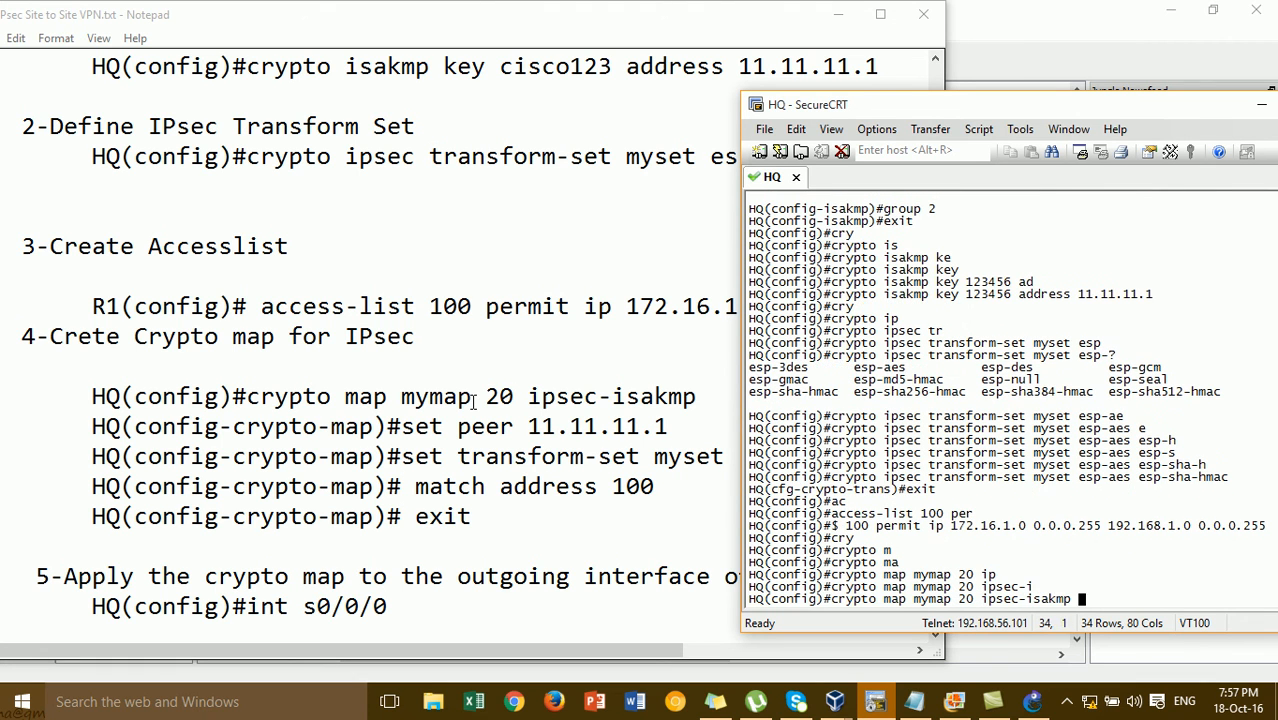
pyautogui.press('Return')
# - Set the crypto map's peer to 11.11.11.1, checking the MikroTik router's address in the topology and the notes
pyautogui.write('set')
pyautogui.press('Tab')
pyautogui.write('pee')
pyautogui.press('Tab')
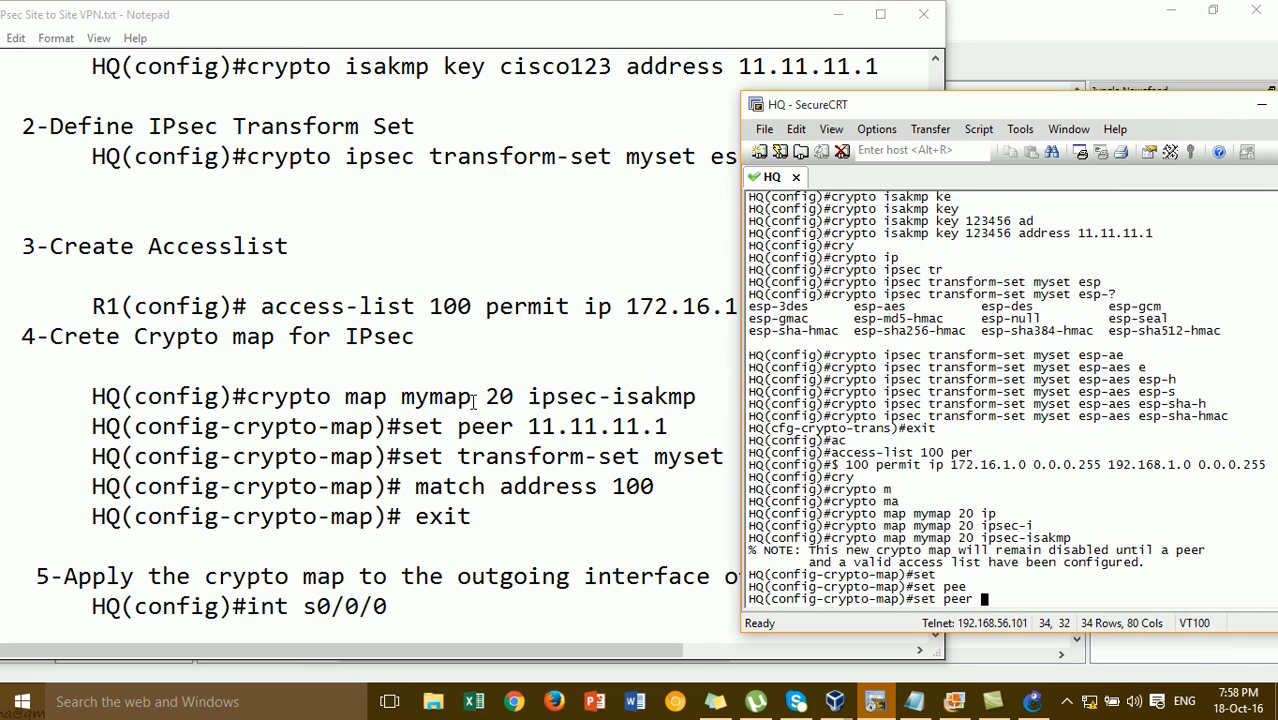
pyautogui.click(838, 14)
pyautogui.moveTo(945, 104); pyautogui.dragTo(359, 131)
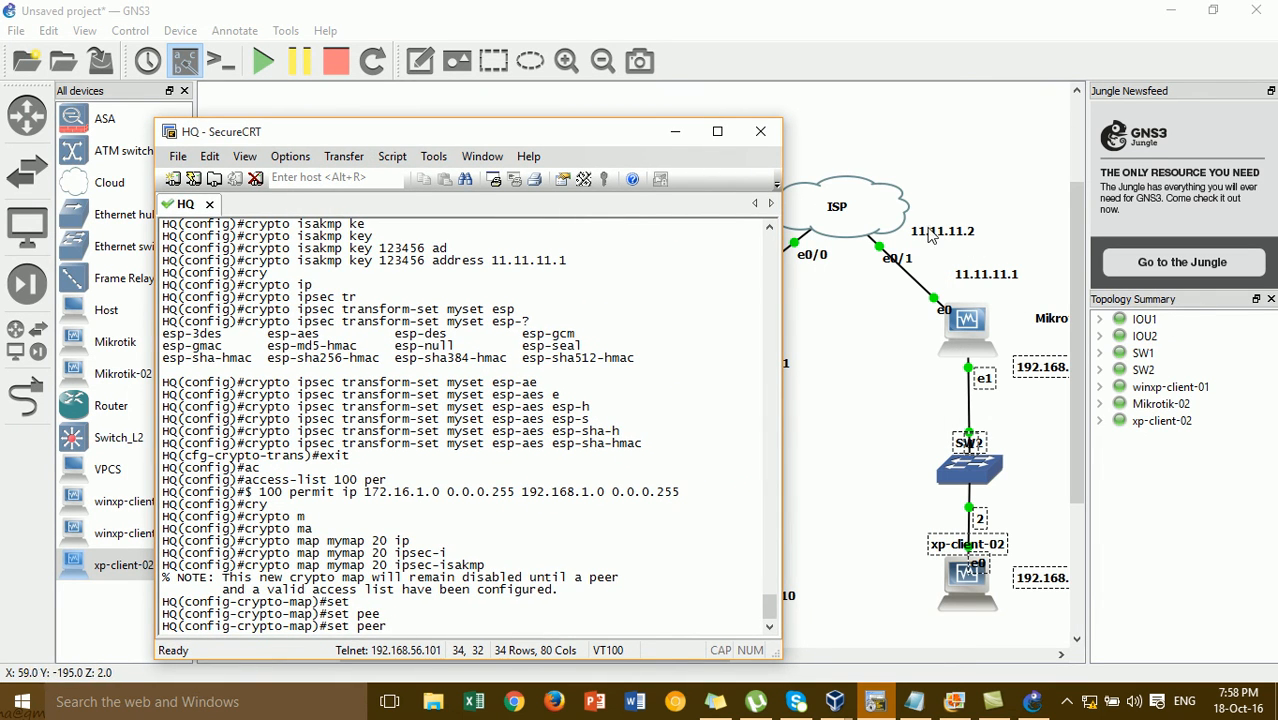
pyautogui.write('11,')
pyautogui.press('BackSpace')
pyautogui.write('.')
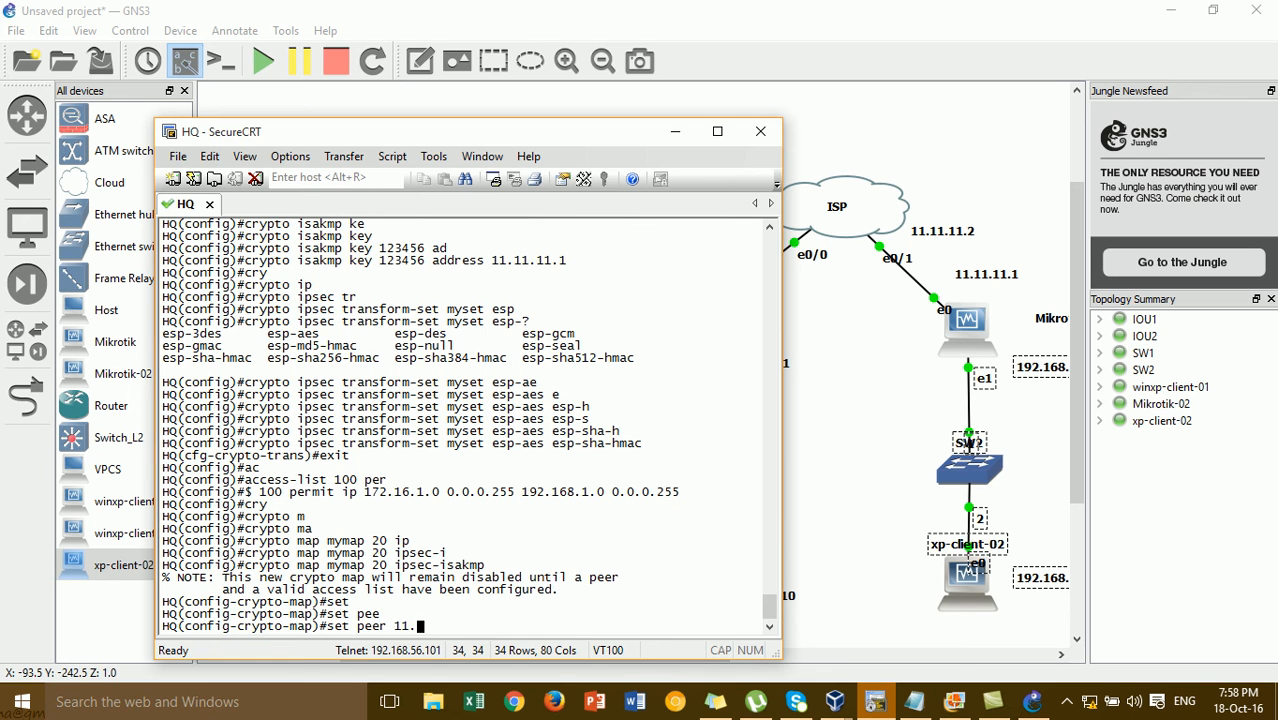
pyautogui.write('11.11.1')
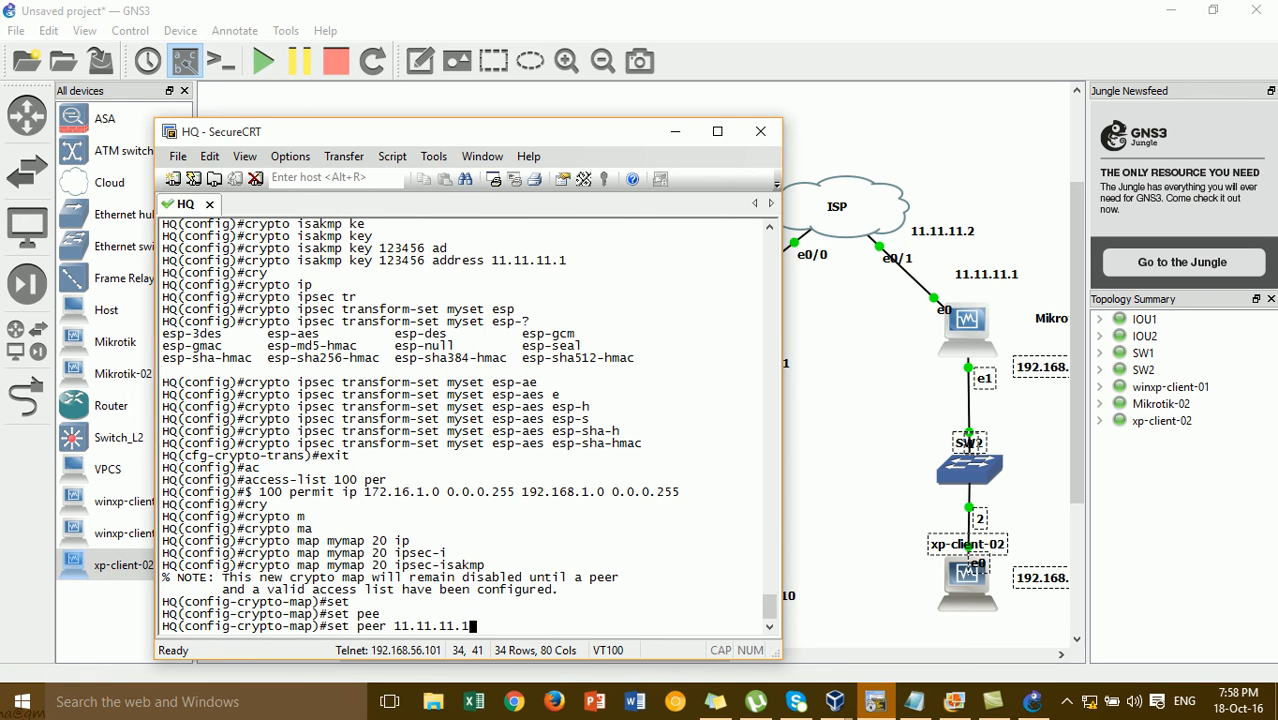
pyautogui.moveTo(485, 133); pyautogui.dragTo(825, 94)
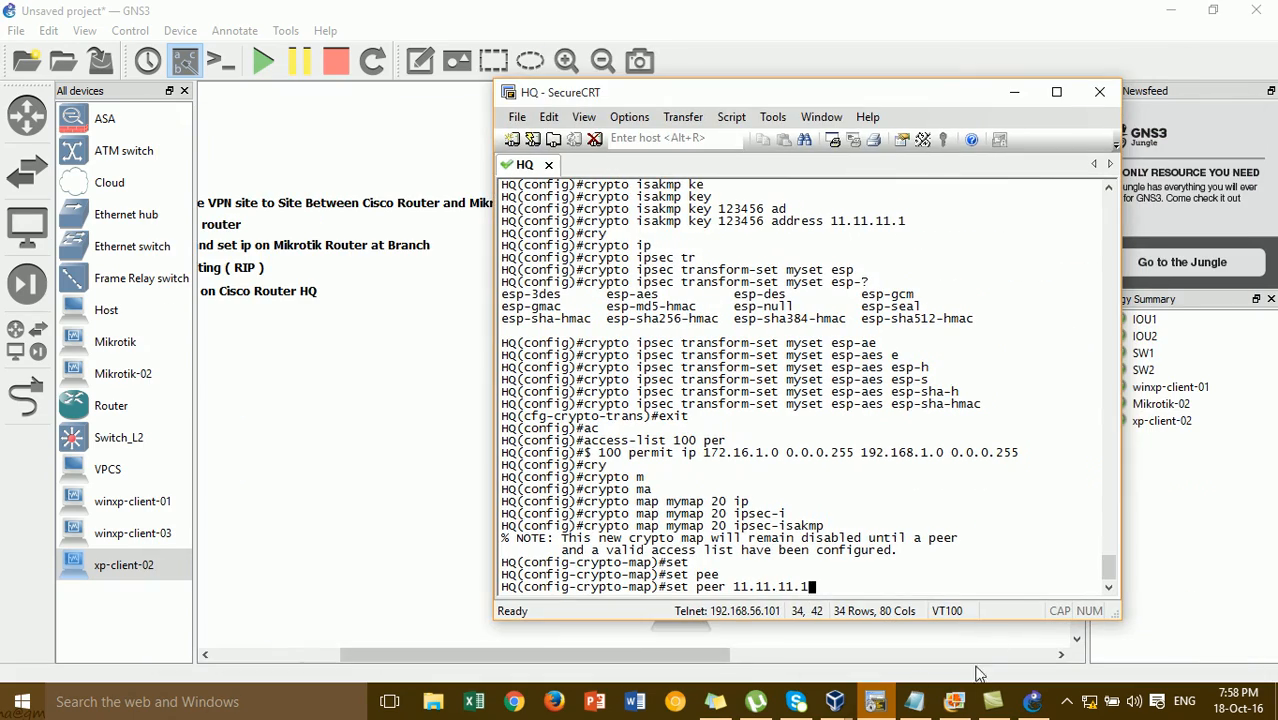
pyautogui.click(915, 703)
pyautogui.click(875, 703)
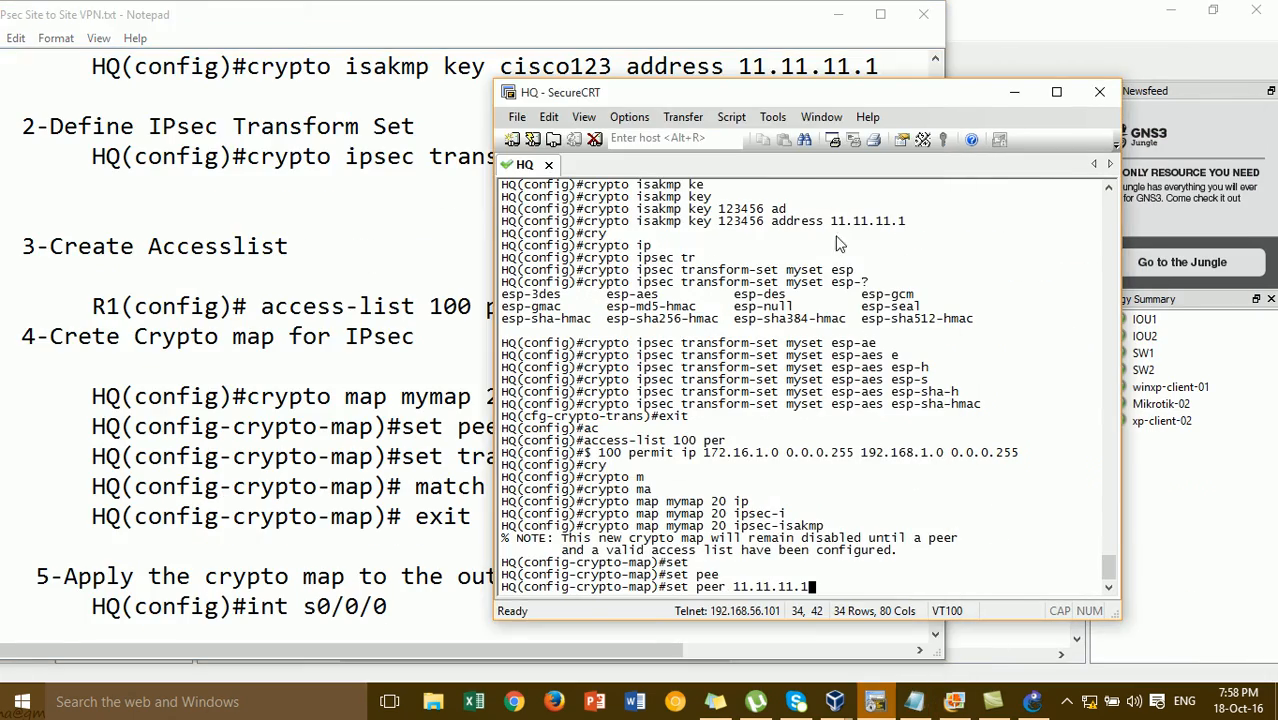
pyautogui.moveTo(755, 103); pyautogui.dragTo(895, 85)
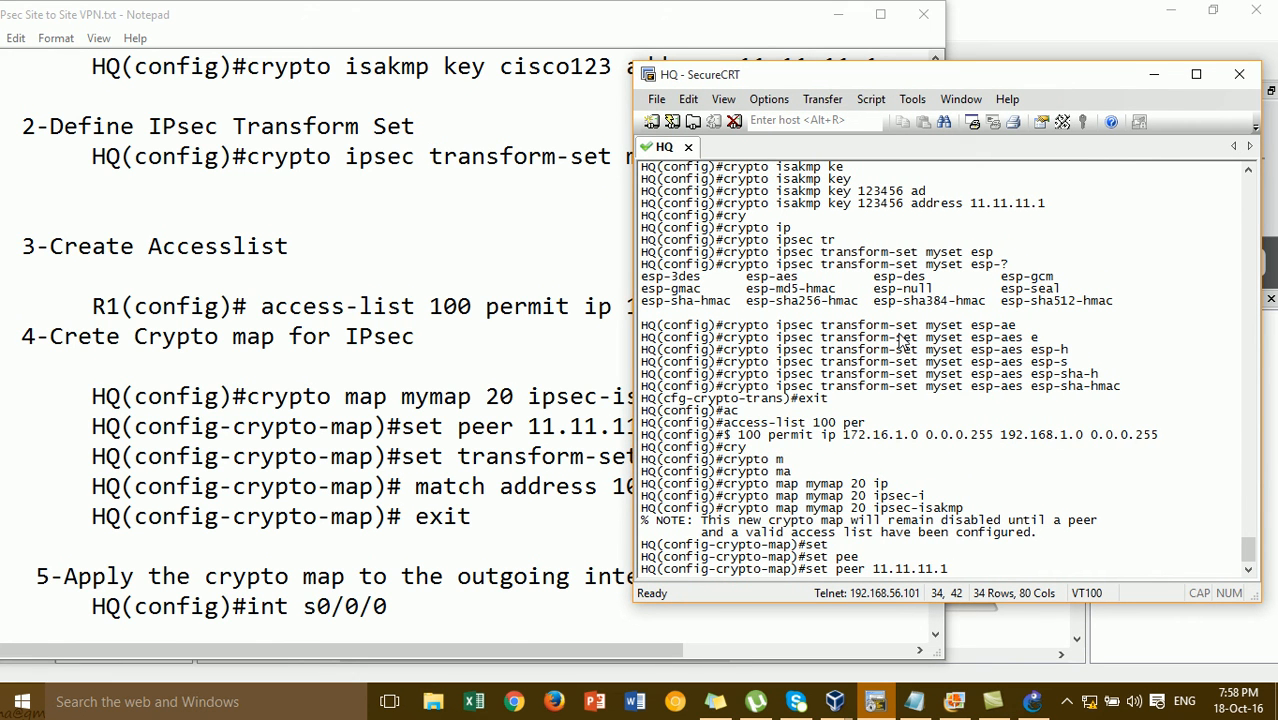
pyautogui.press('Return')
# - Assign transform-set myset to the crypto map, keeping the notes' crypto map commands readable beside the console
pyautogui.moveTo(748, 77); pyautogui.dragTo(840, 93)
pyautogui.write('set')
pyautogui.press('Tab')
pyautogui.write('tr')
pyautogui.press('Tab')
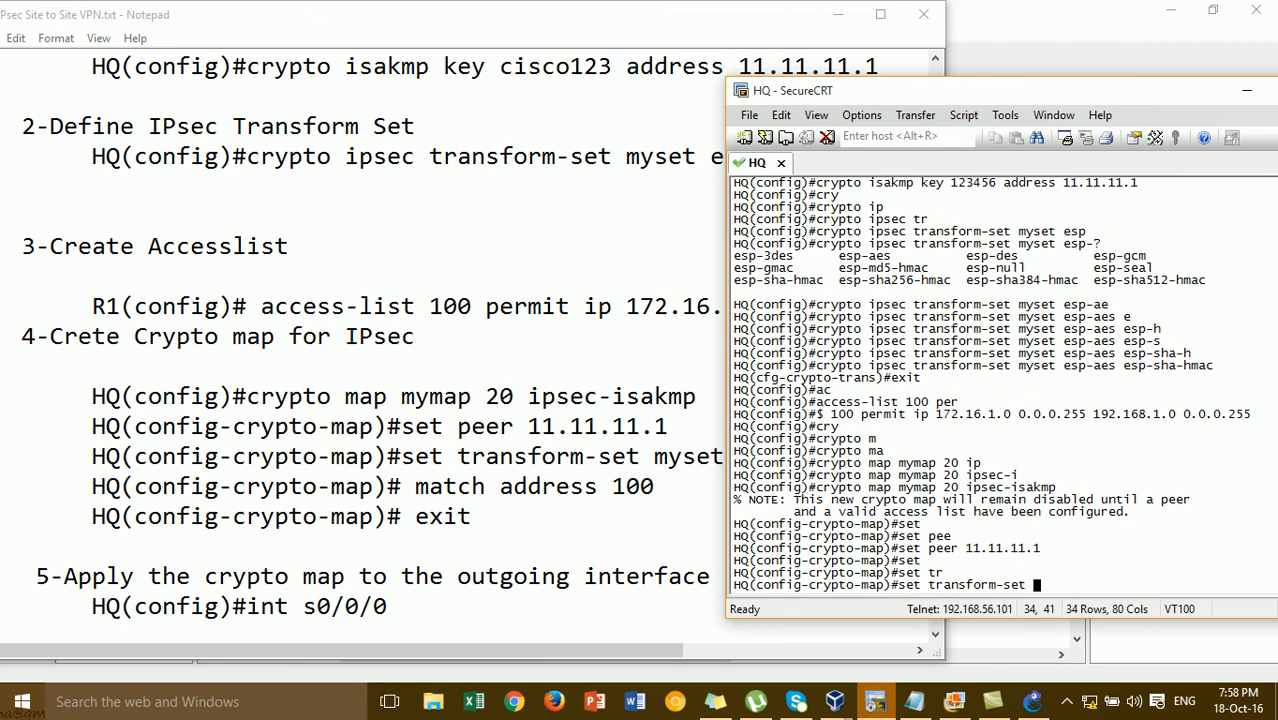
pyautogui.write('myes')
pyautogui.press('BackSpace')
pyautogui.press('BackSpace')
pyautogui.write('set')
pyautogui.press('Return')
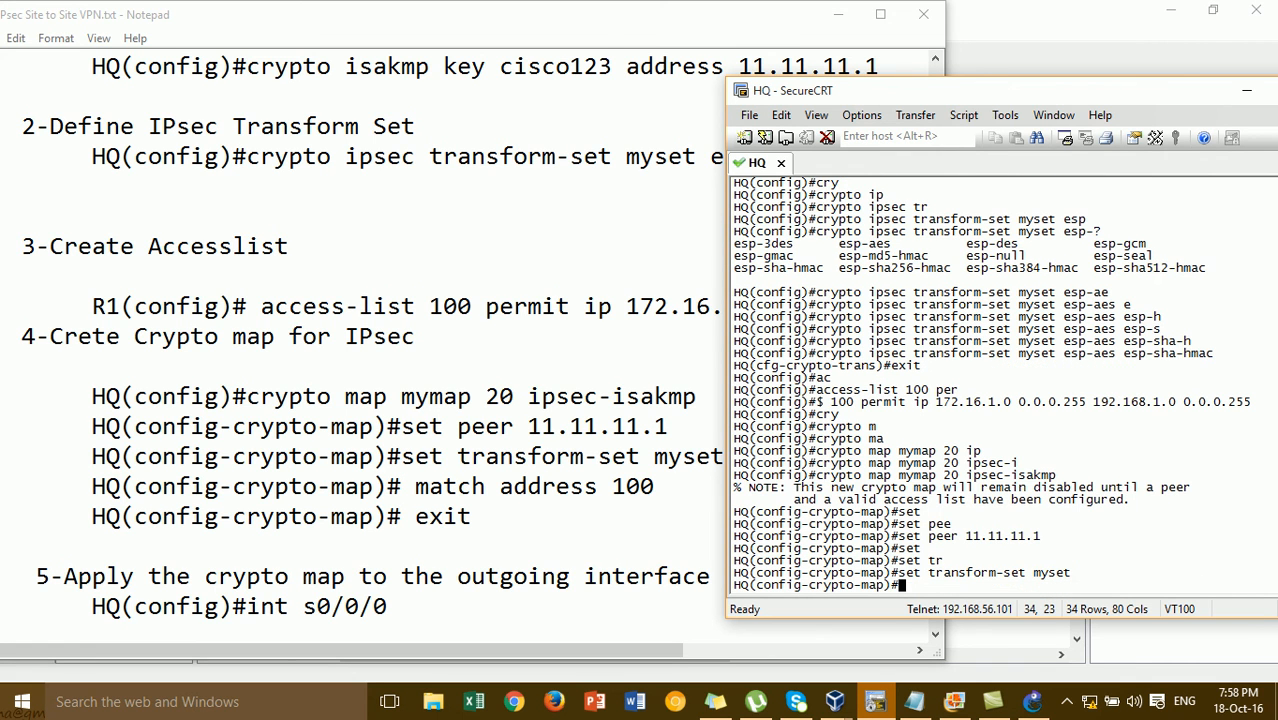
# - Match address 100 in the crypto map and exit crypto map configuration
pyautogui.write('mat')
pyautogui.press('Tab')
pyautogui.write('add')
pyautogui.press('Tab')
pyautogui.write('100')
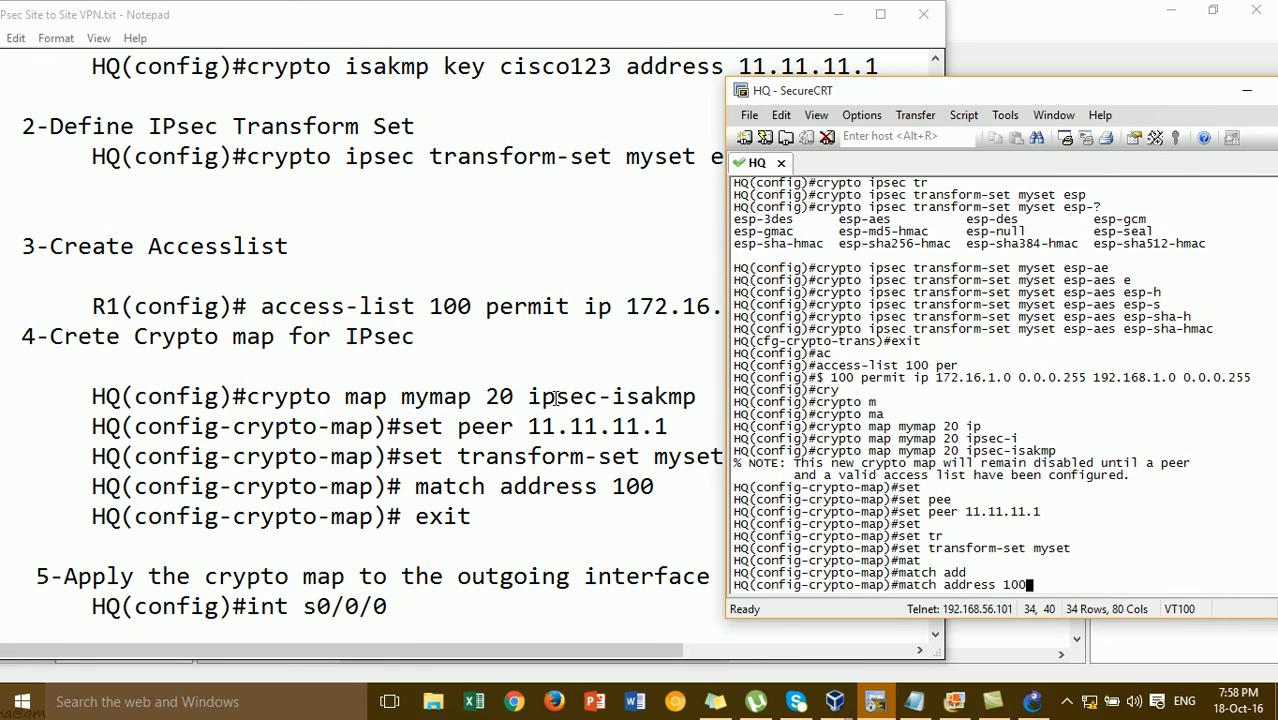
pyautogui.press('Return')
pyautogui.write('exit')
pyautogui.press('Return')
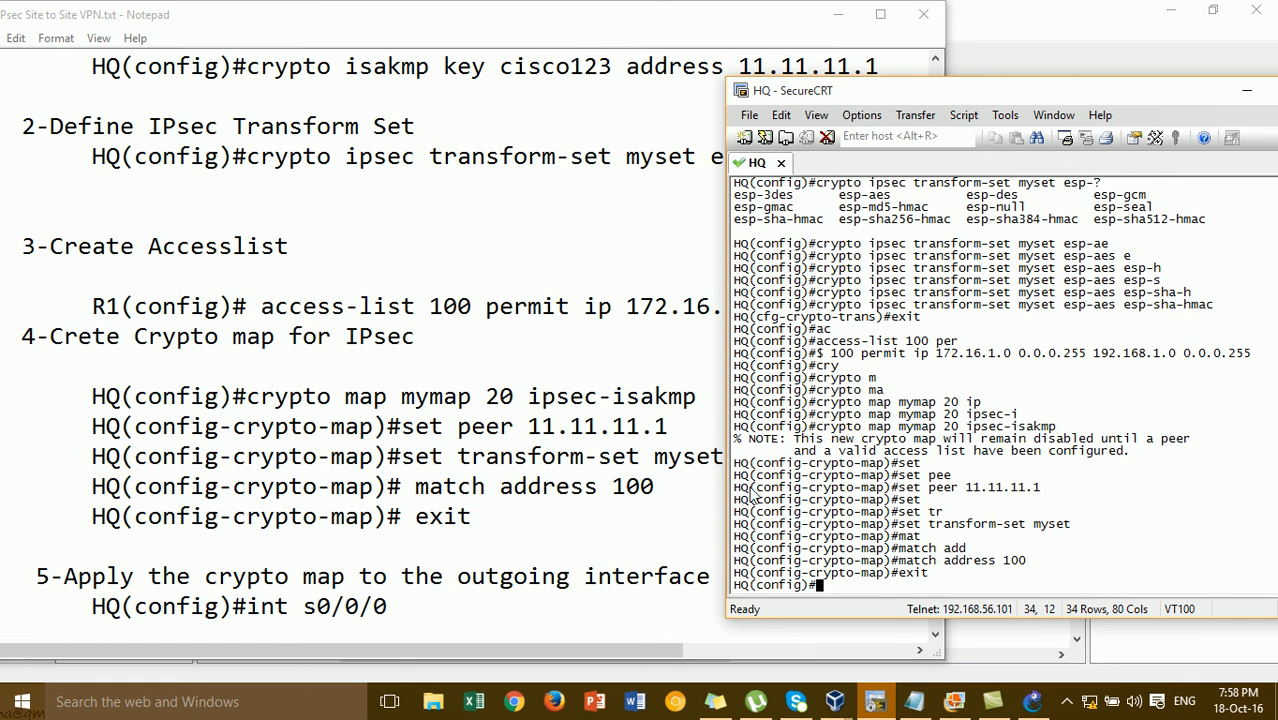
# - Uncover HQ's outgoing link in the topology and enter configuration of interface e0/0 on the HQ router
pyautogui.click(841, 15)
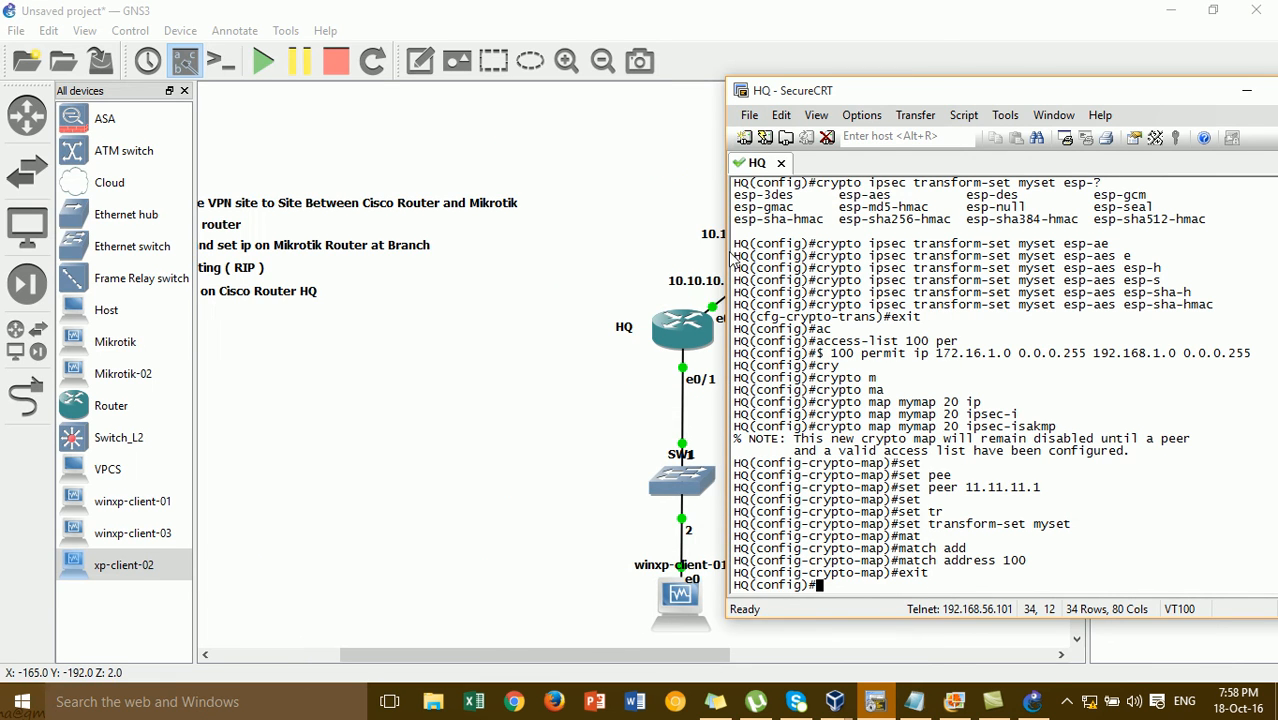
pyautogui.moveTo(810, 101); pyautogui.dragTo(890, 100)
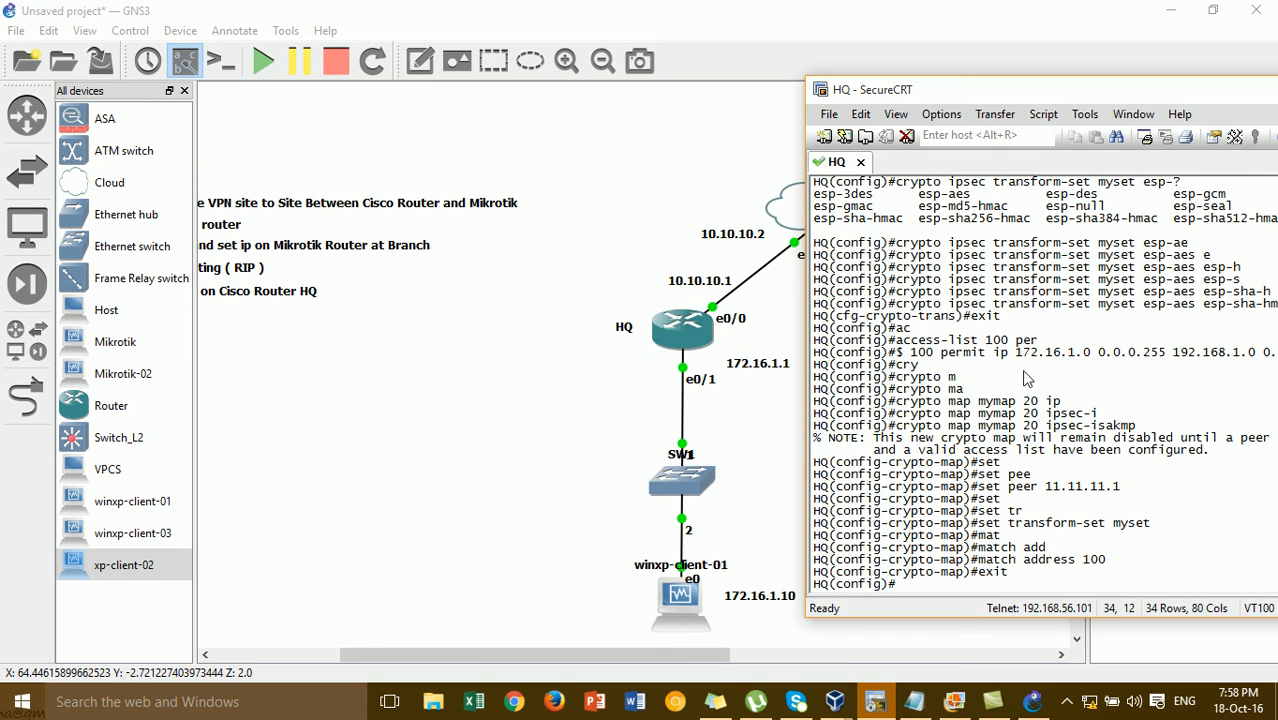
pyautogui.write('int e0/0')
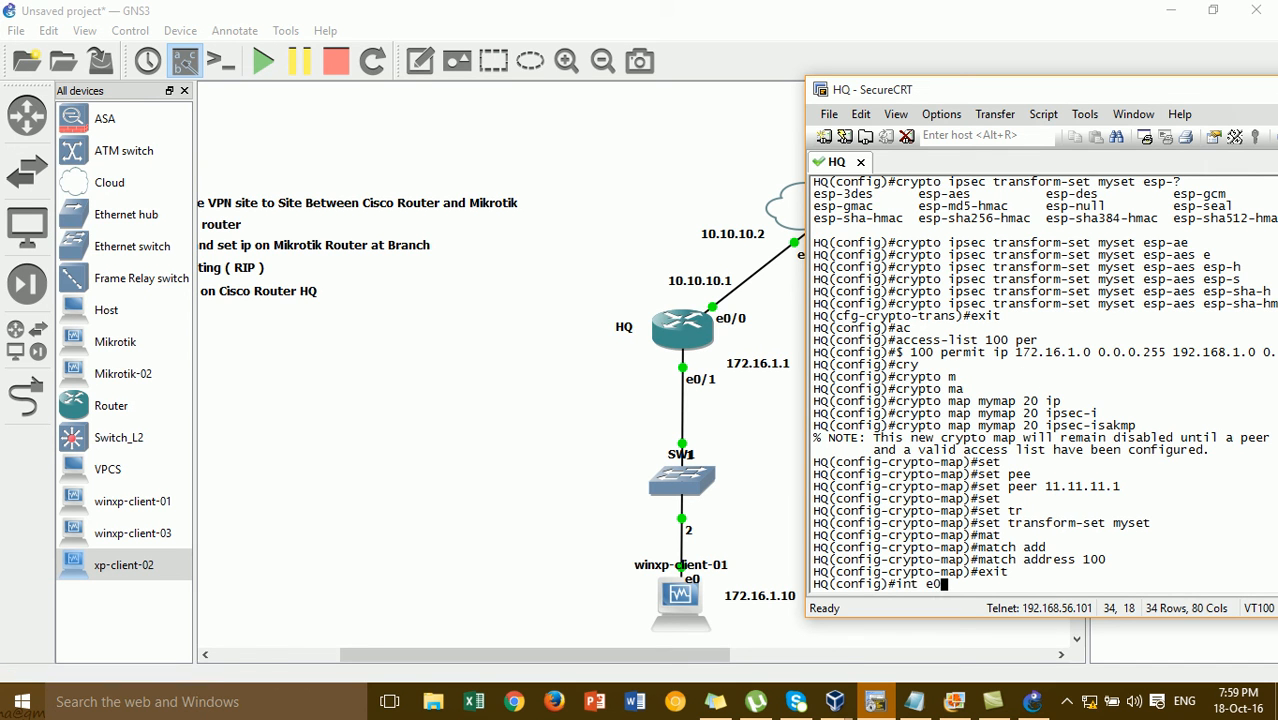
pyautogui.press('Return')
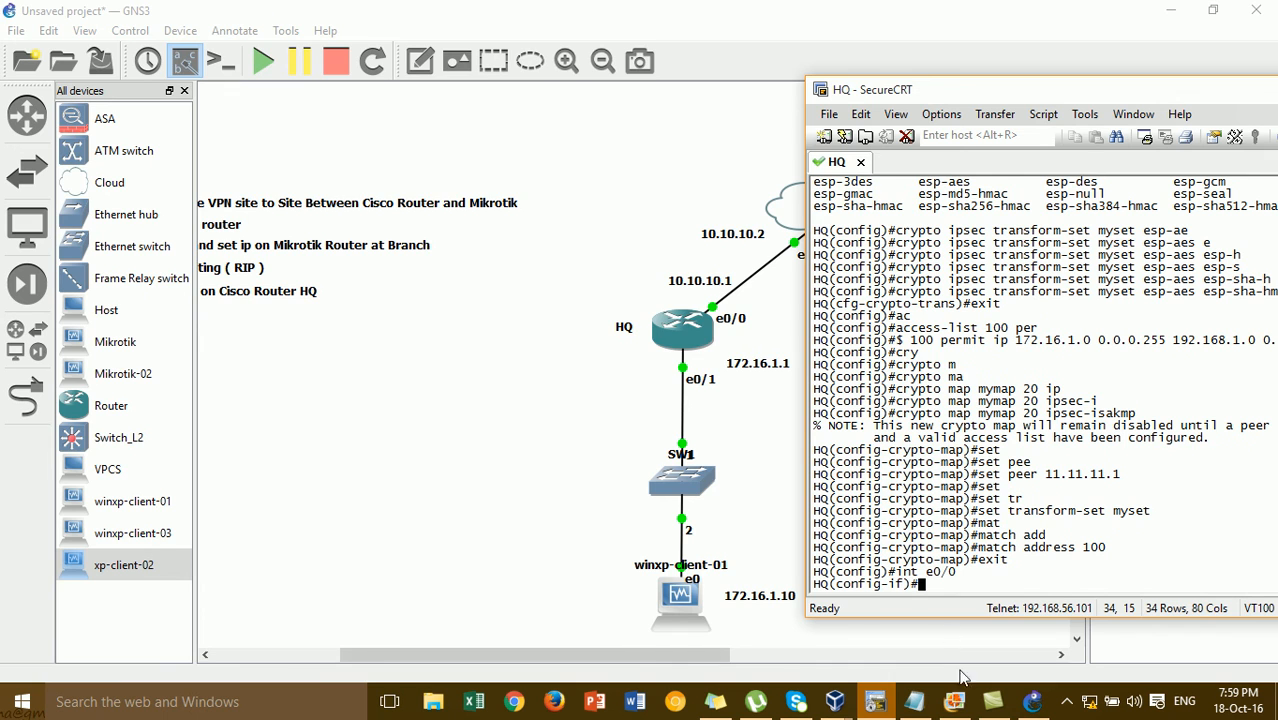
# - Consult step 5 of the notes and apply crypto map mymap to HQ's e0/0 interface
pyautogui.click(914, 701)
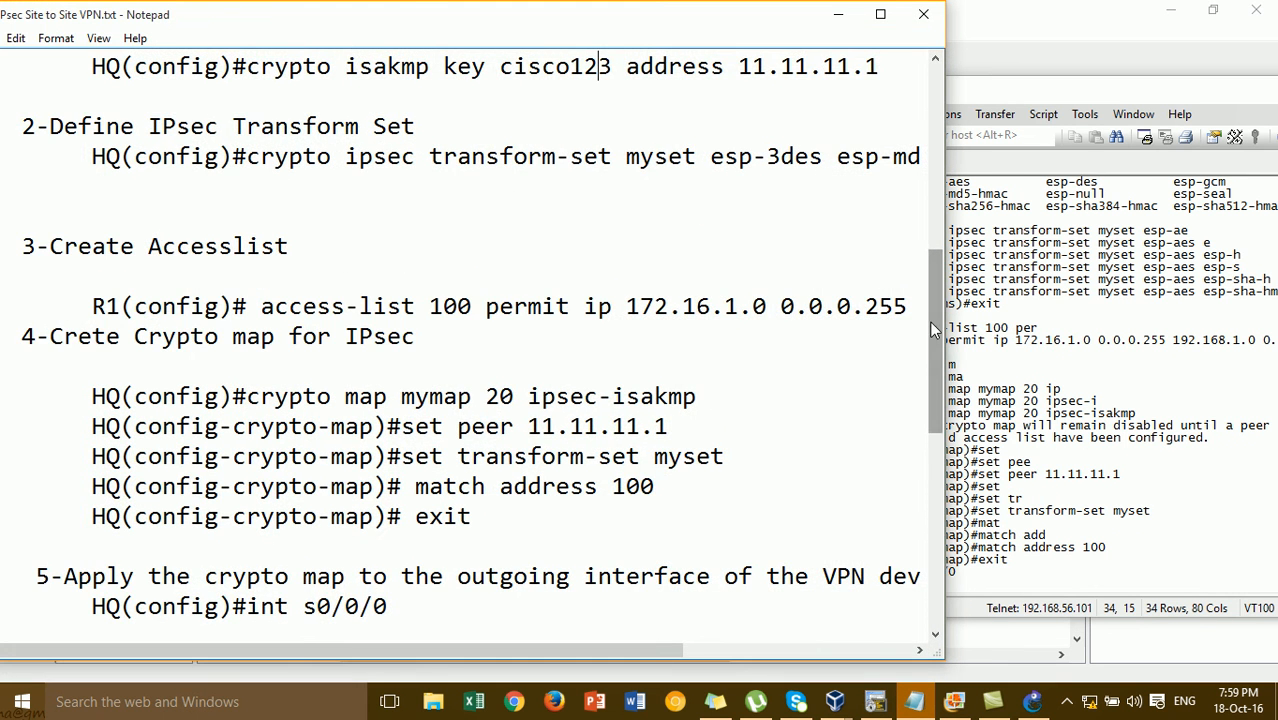
pyautogui.moveTo(929, 320); pyautogui.dragTo(936, 362)
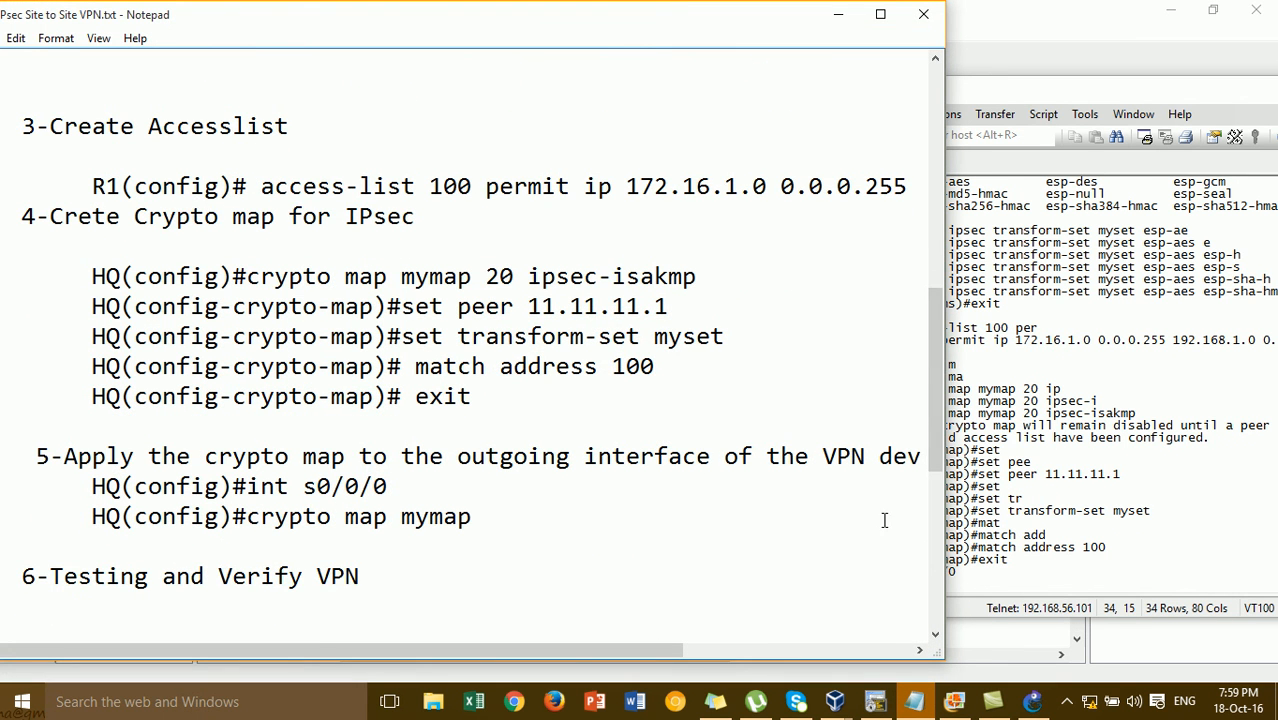
pyautogui.click(1100, 516)
pyautogui.write('cry')
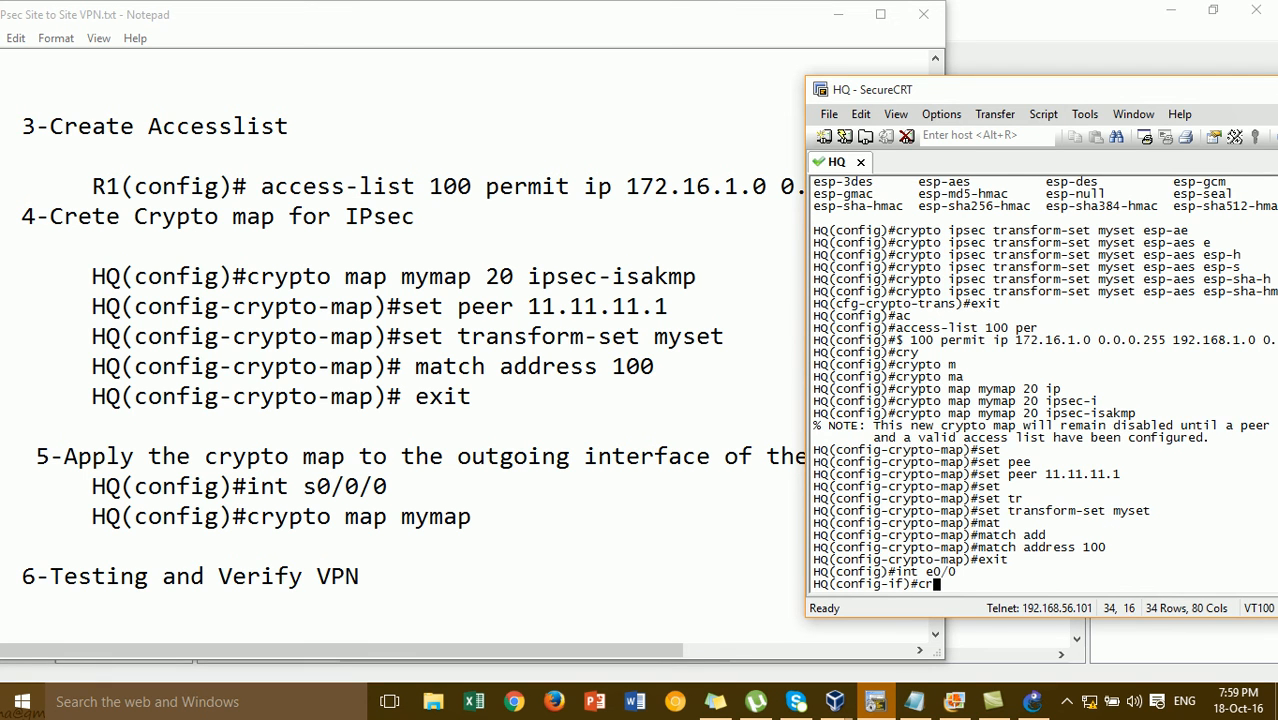
pyautogui.press('Tab')
pyautogui.write('m')
pyautogui.press('Tab')
pyautogui.write('mymap')
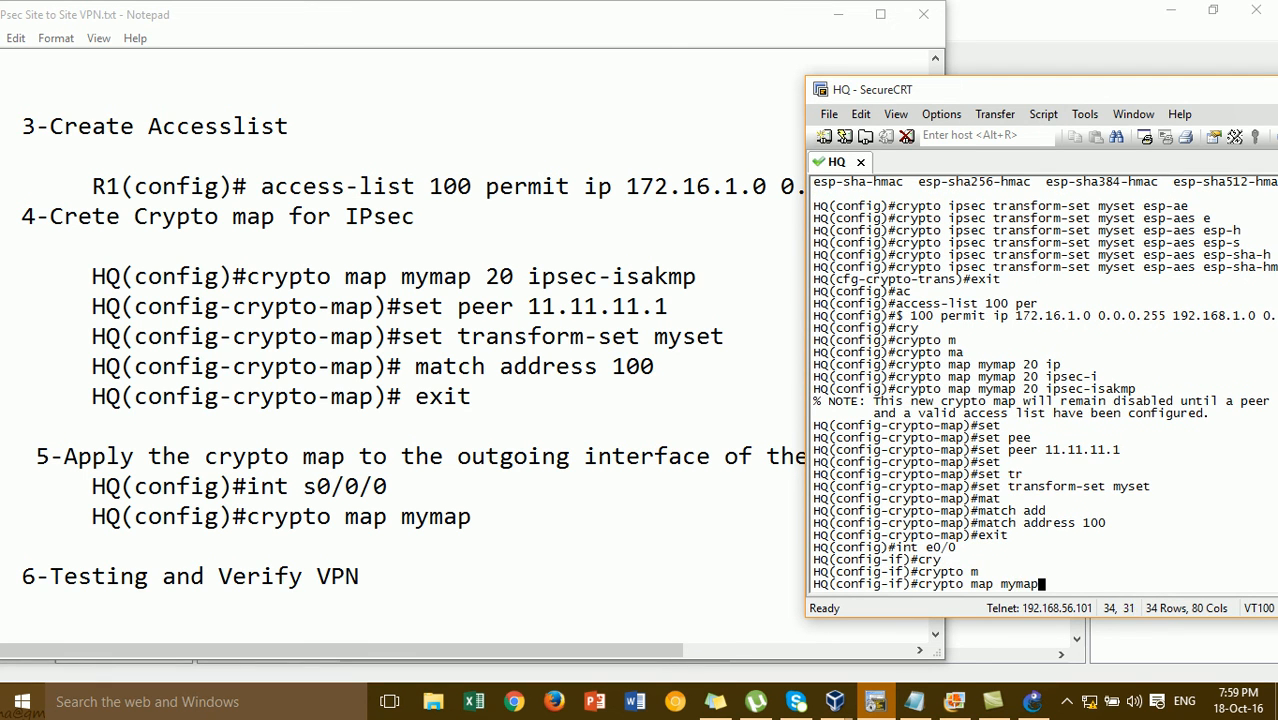
pyautogui.press('Return')
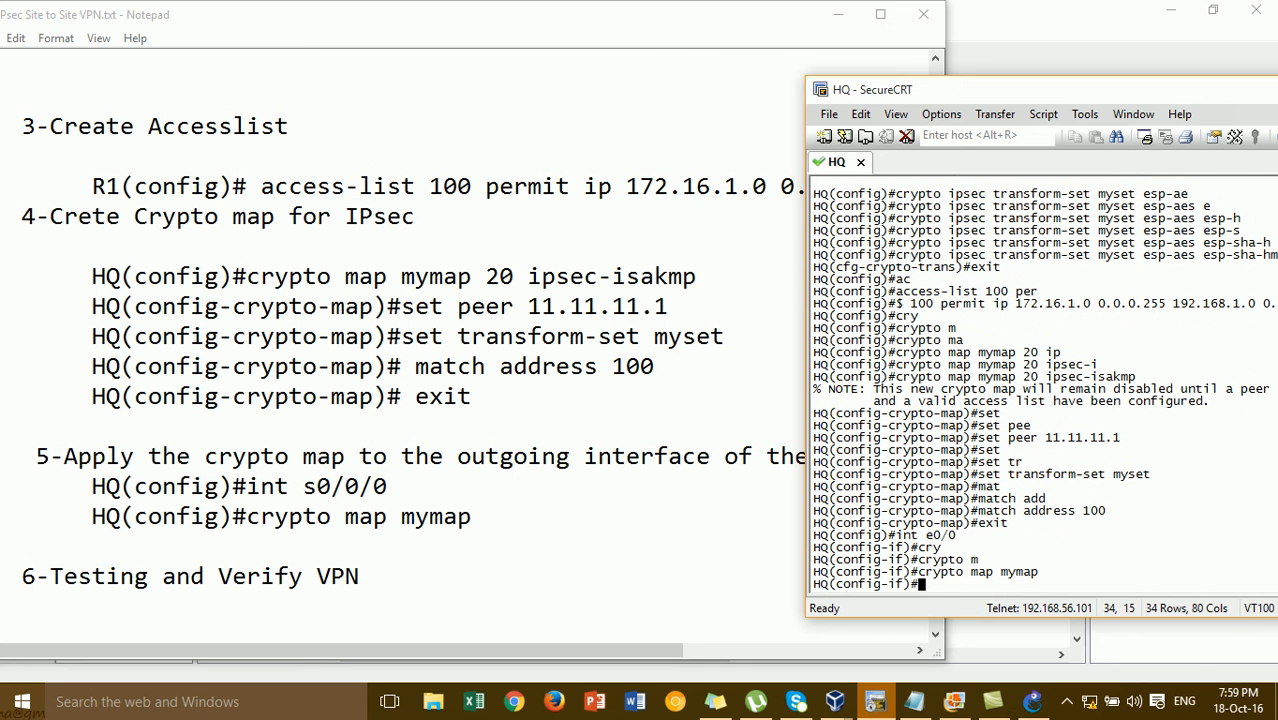
# - Clear the HQ console and the notes out of the way to expose the network topology around the MikroTik router
pyautogui.moveTo(1105, 90); pyautogui.dragTo(844, 26)
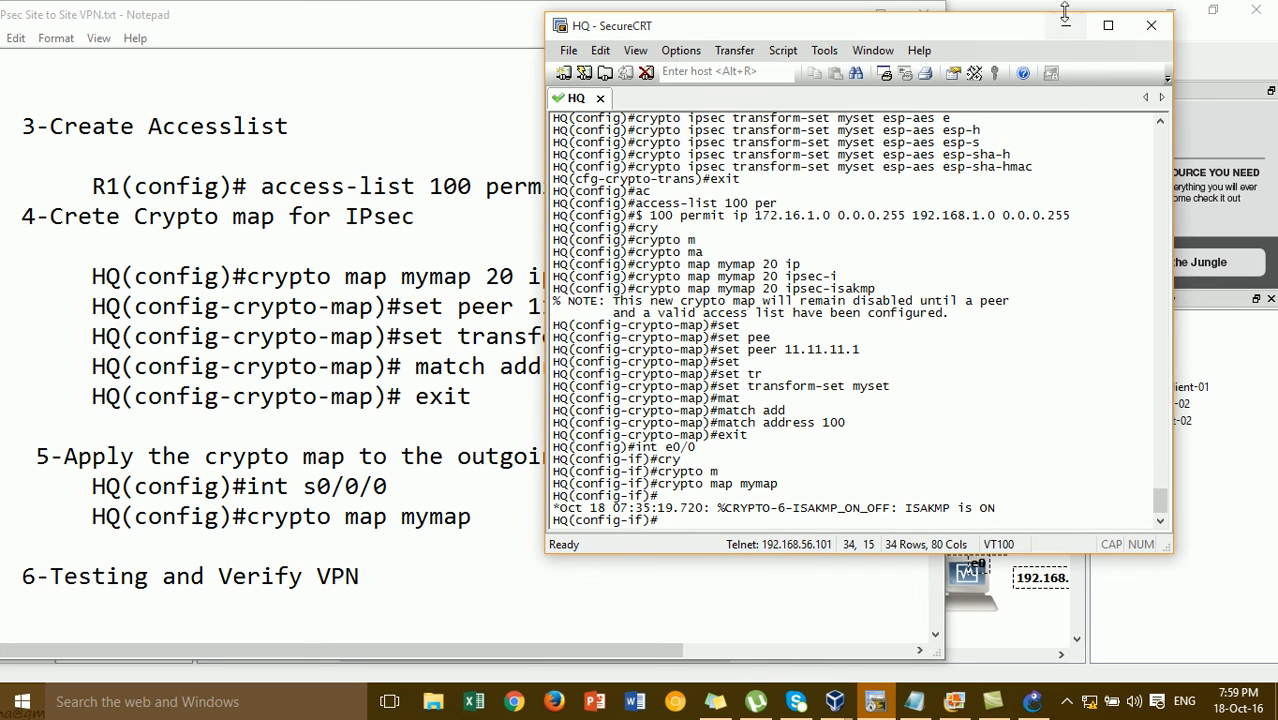
pyautogui.moveTo(868, 20); pyautogui.dragTo(931, 60)
pyautogui.click(836, 18)
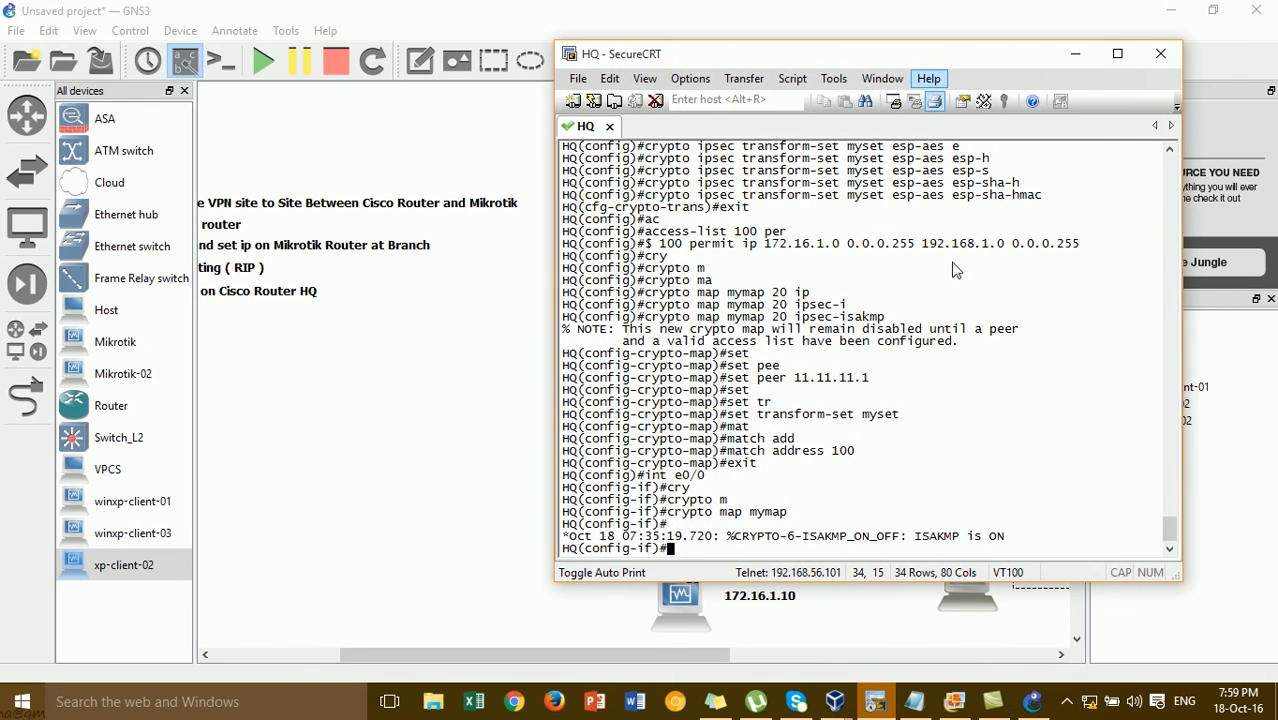
pyautogui.click(1072, 57)
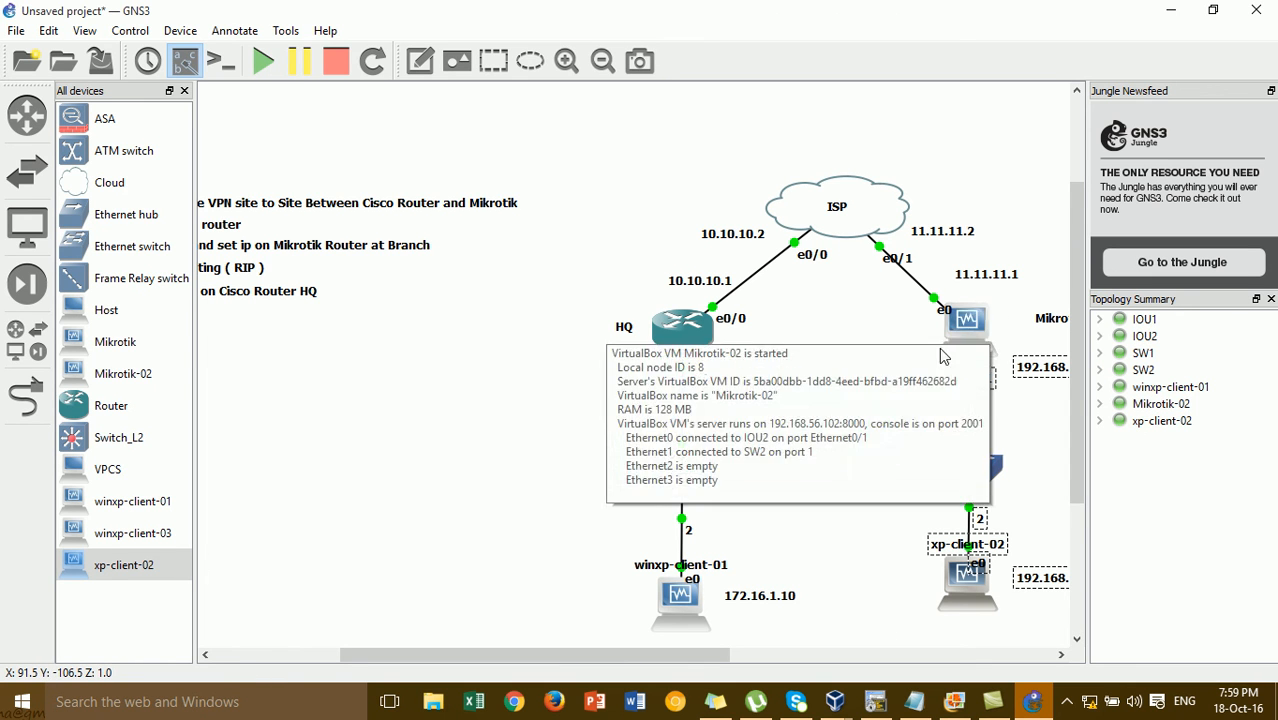
pyautogui.moveTo(967, 320)
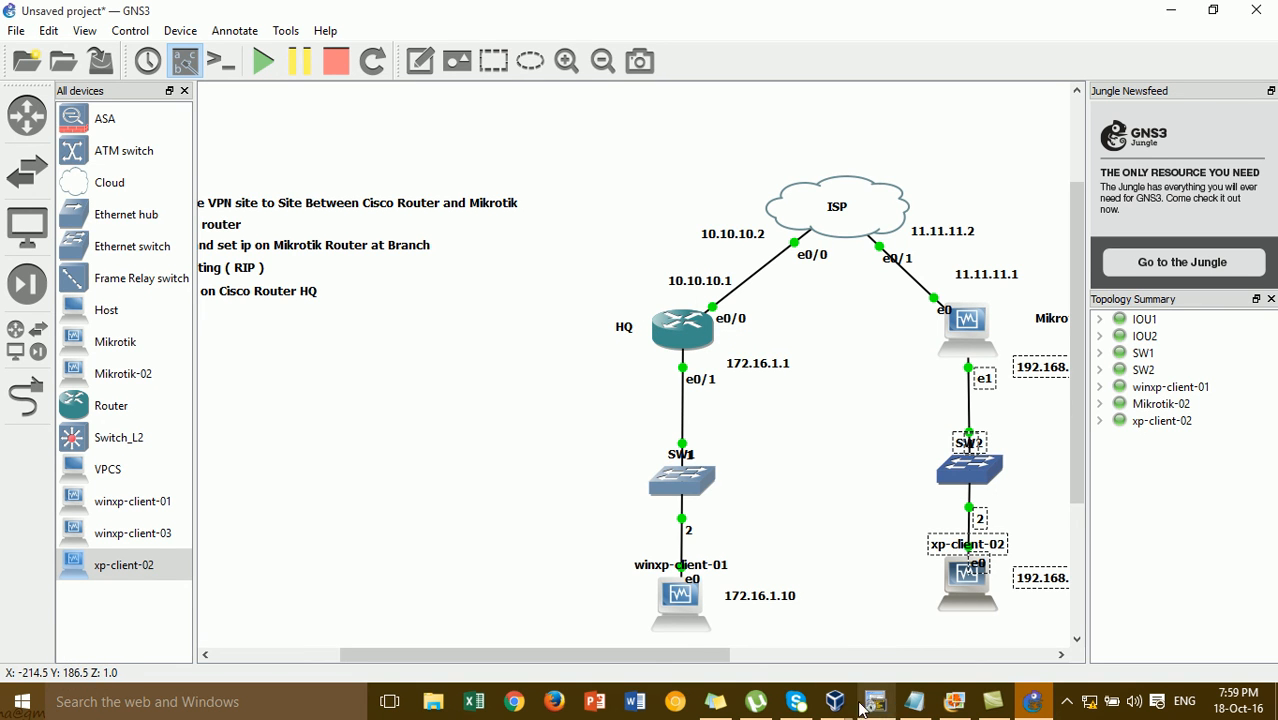
# - Switch to the winxp-client-01 virtual machine and start a continuous ping to 192.168.1.10
pyautogui.moveTo(842, 706)
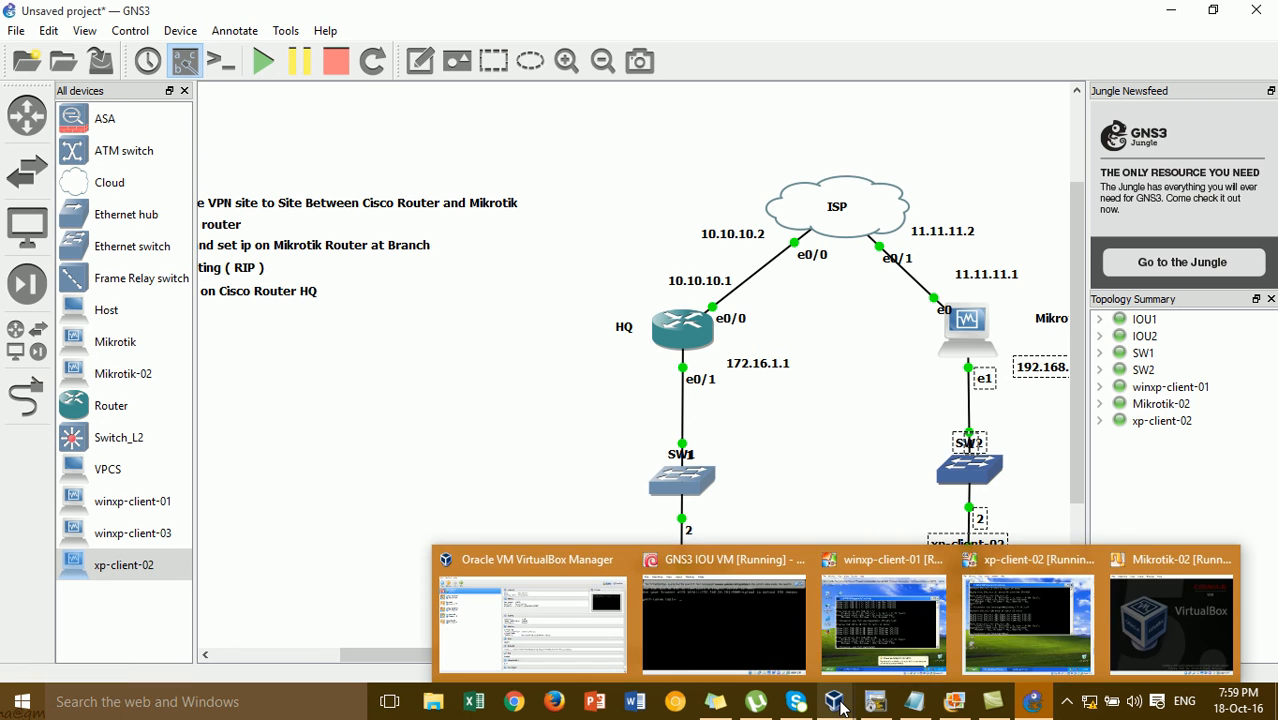
pyautogui.click(863, 610)
pyautogui.press('Up')
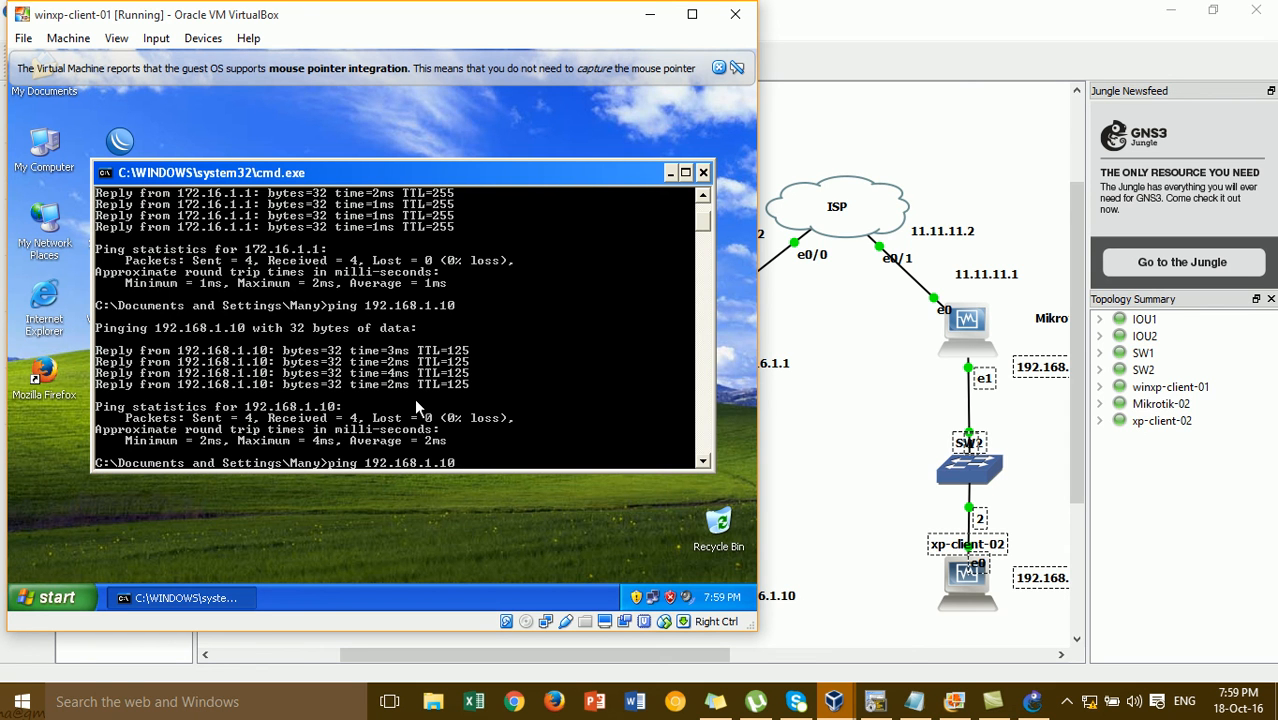
pyautogui.write('-t')
pyautogui.press('Return')
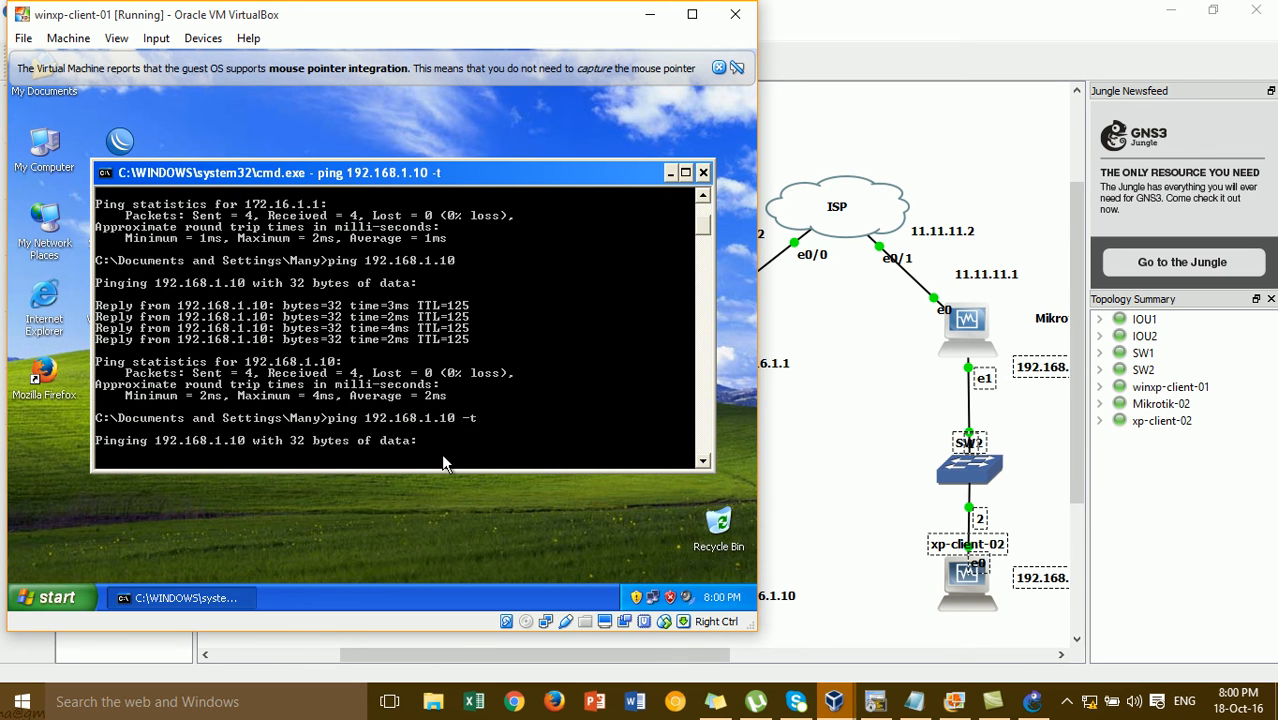
# - Switch to the xp-client-02 virtual machine and start a continuous ping to 172.16.1.10
pyautogui.moveTo(840, 707)
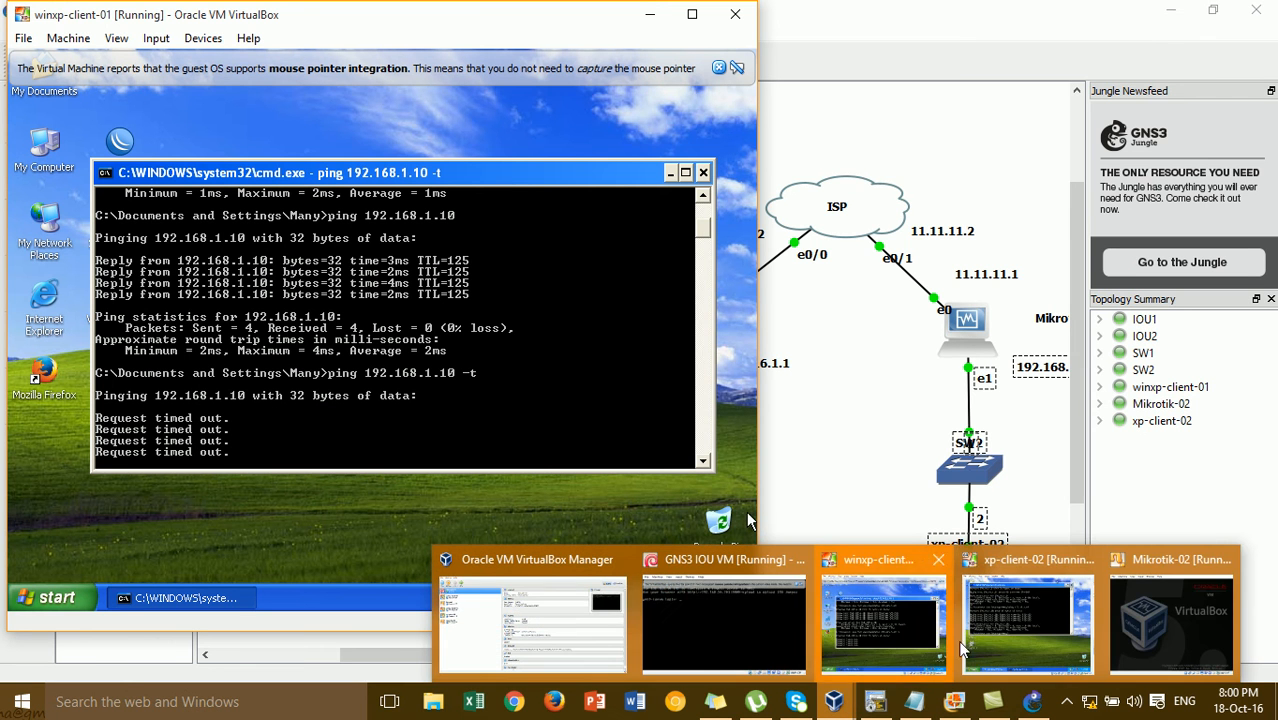
pyautogui.click(1027, 615)
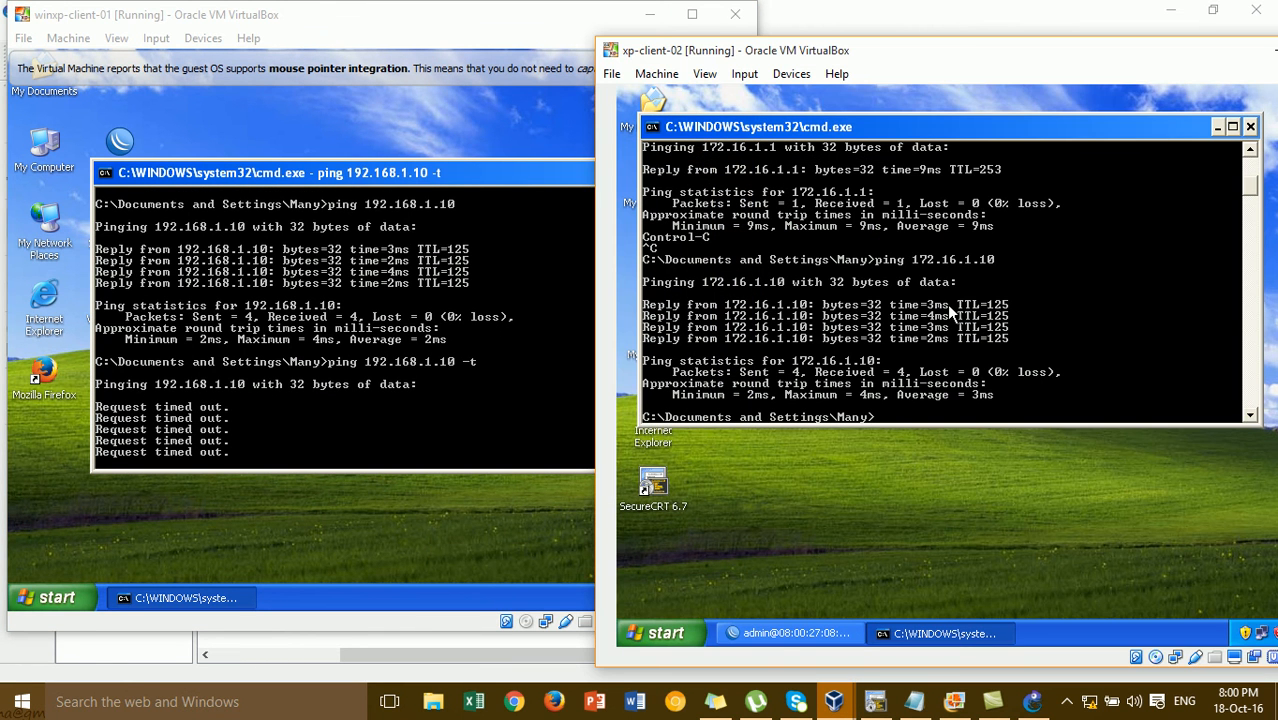
pyautogui.press('Up')
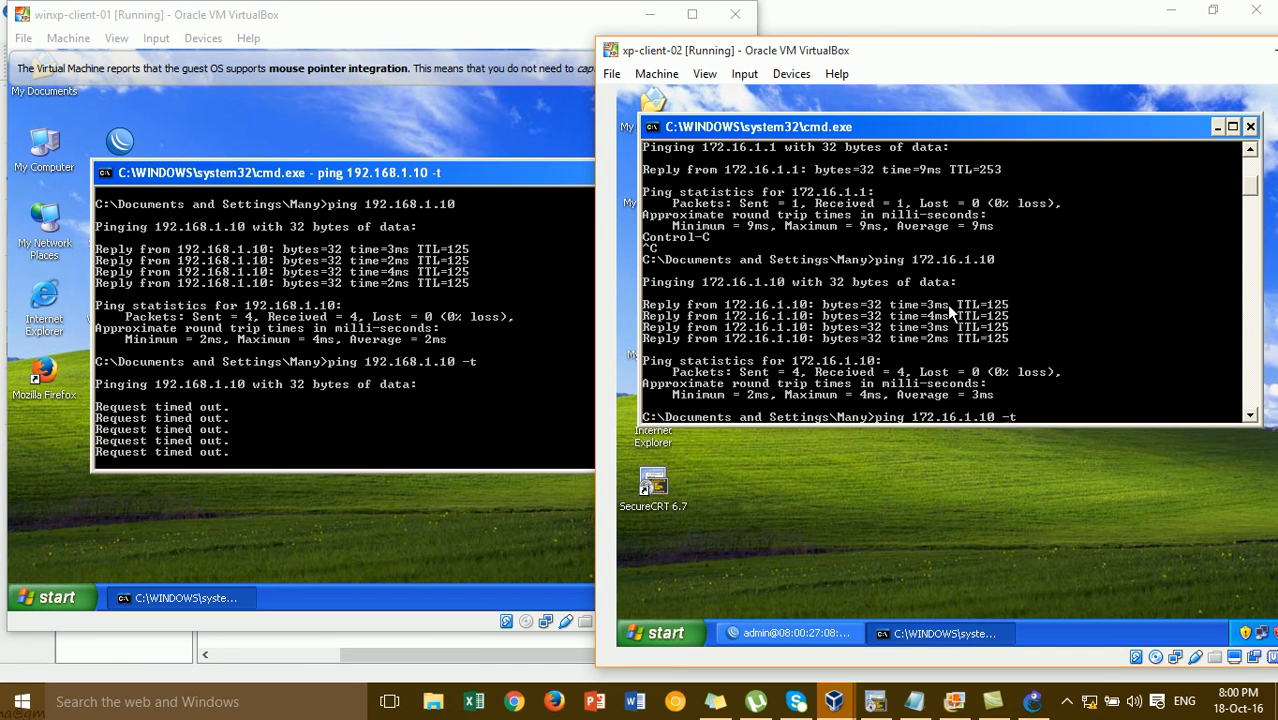
pyautogui.press('Return')
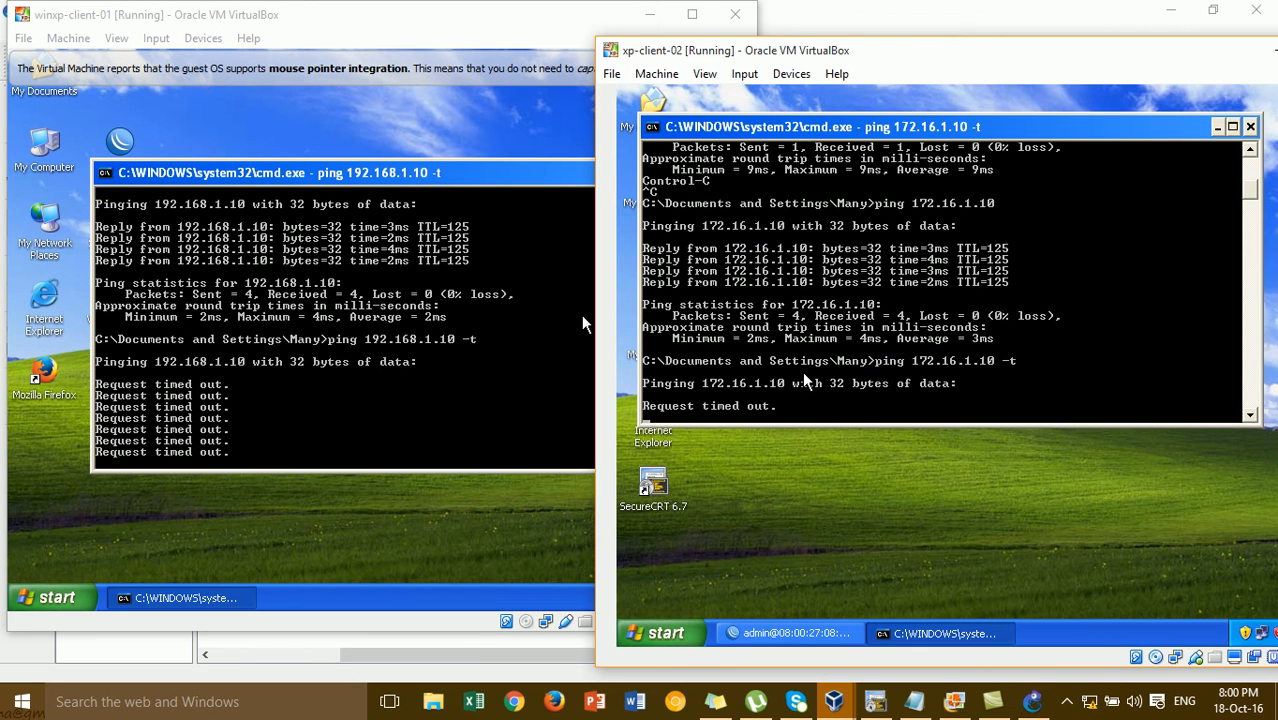
# - Bring up WinBox on xp-client-02, close the RIP window and open the MikroTik's IPsec settings
pyautogui.moveTo(1170, 52); pyautogui.dragTo(1085, 47)
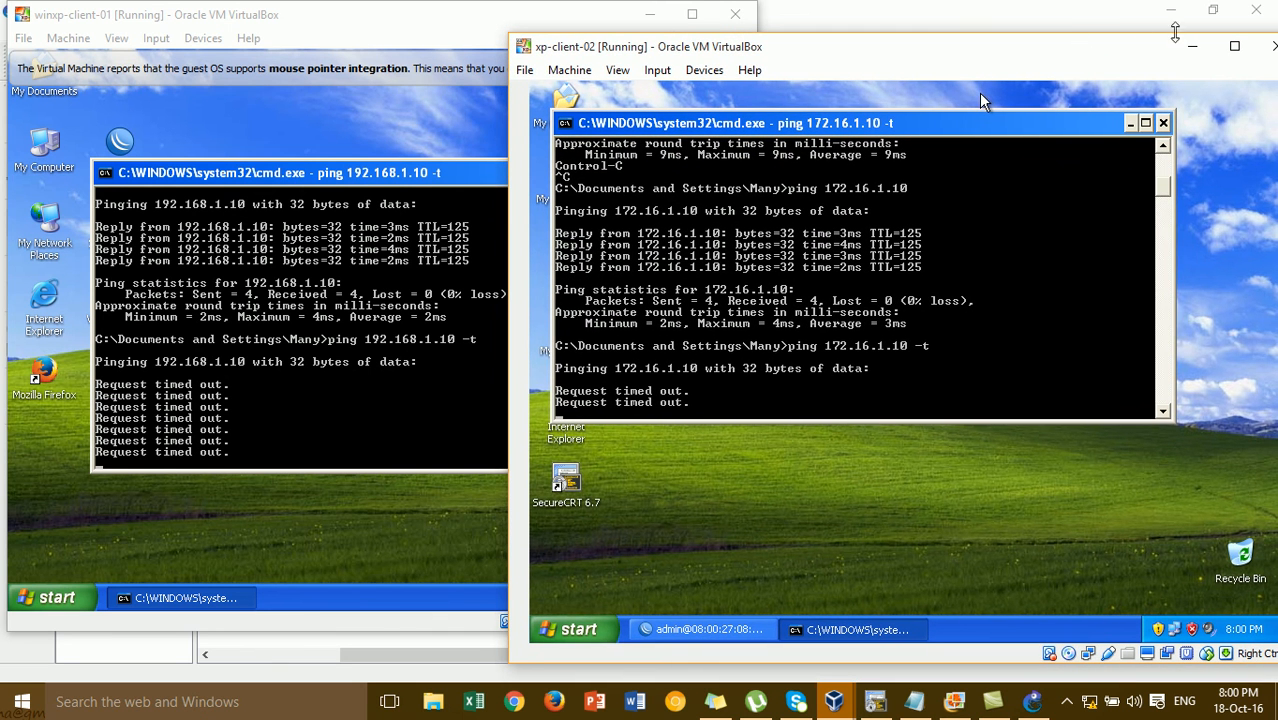
pyautogui.click(1130, 124)
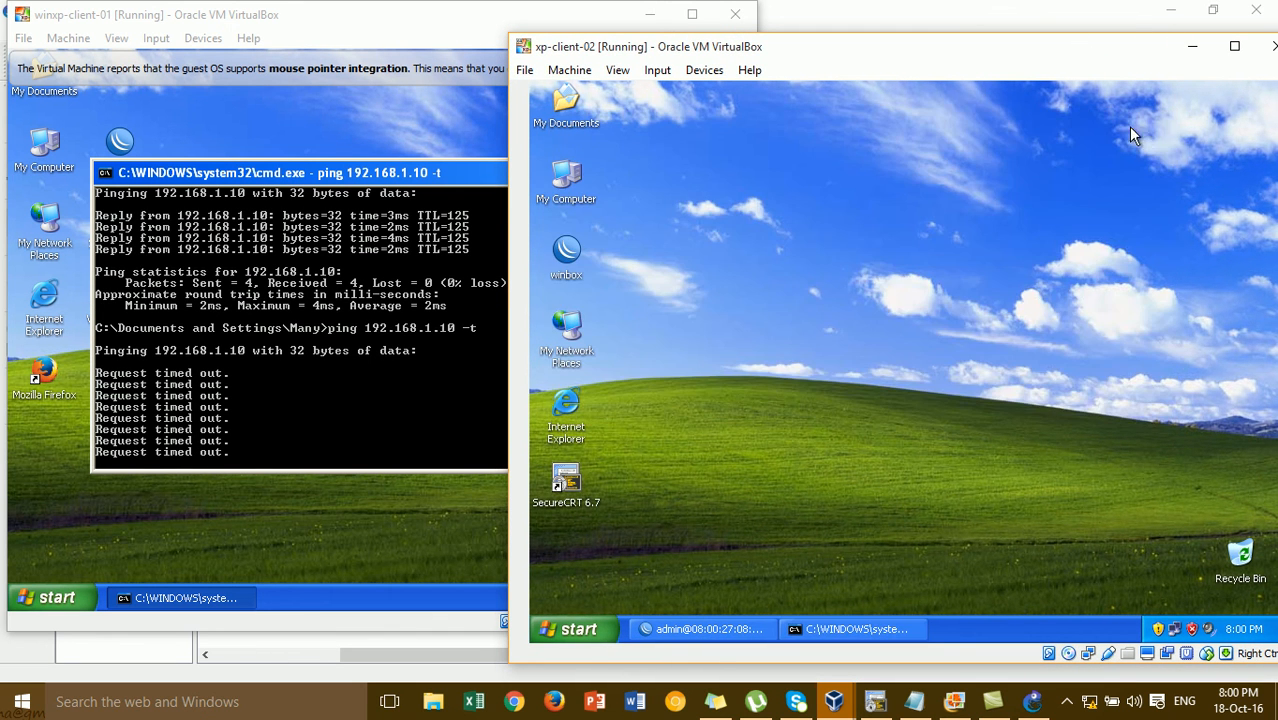
pyautogui.click(700, 629)
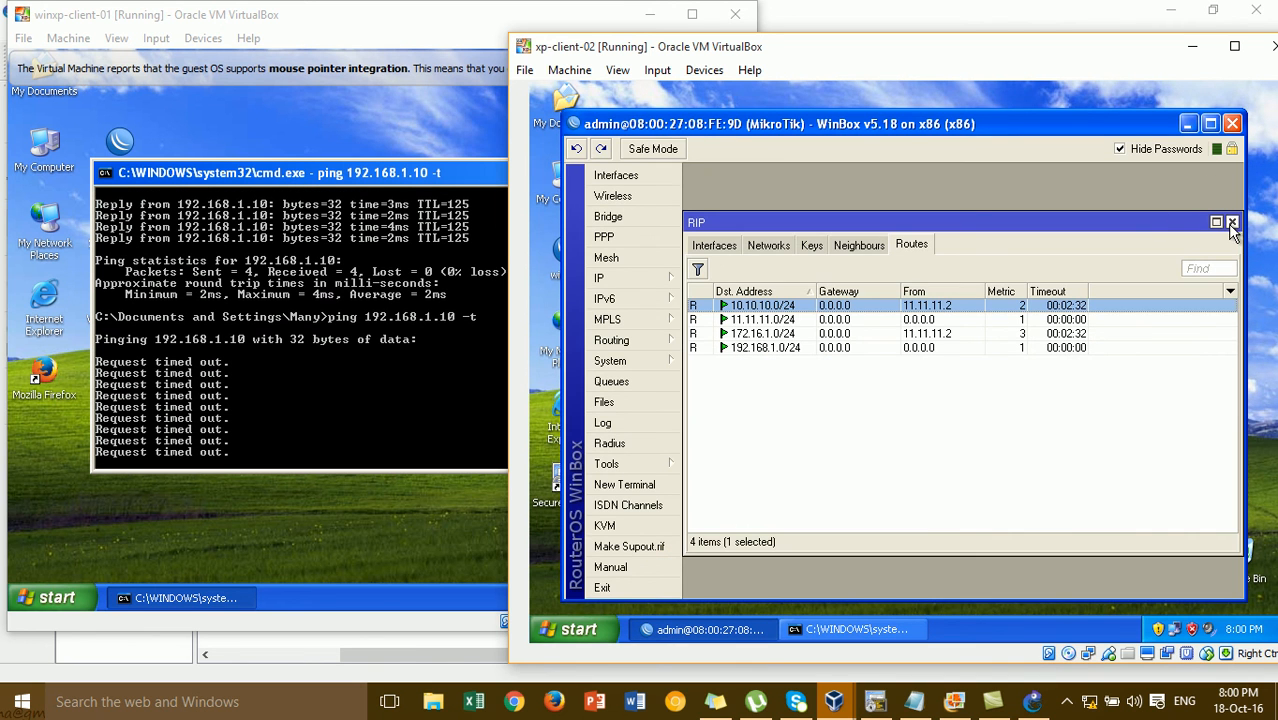
pyautogui.click(1232, 221)
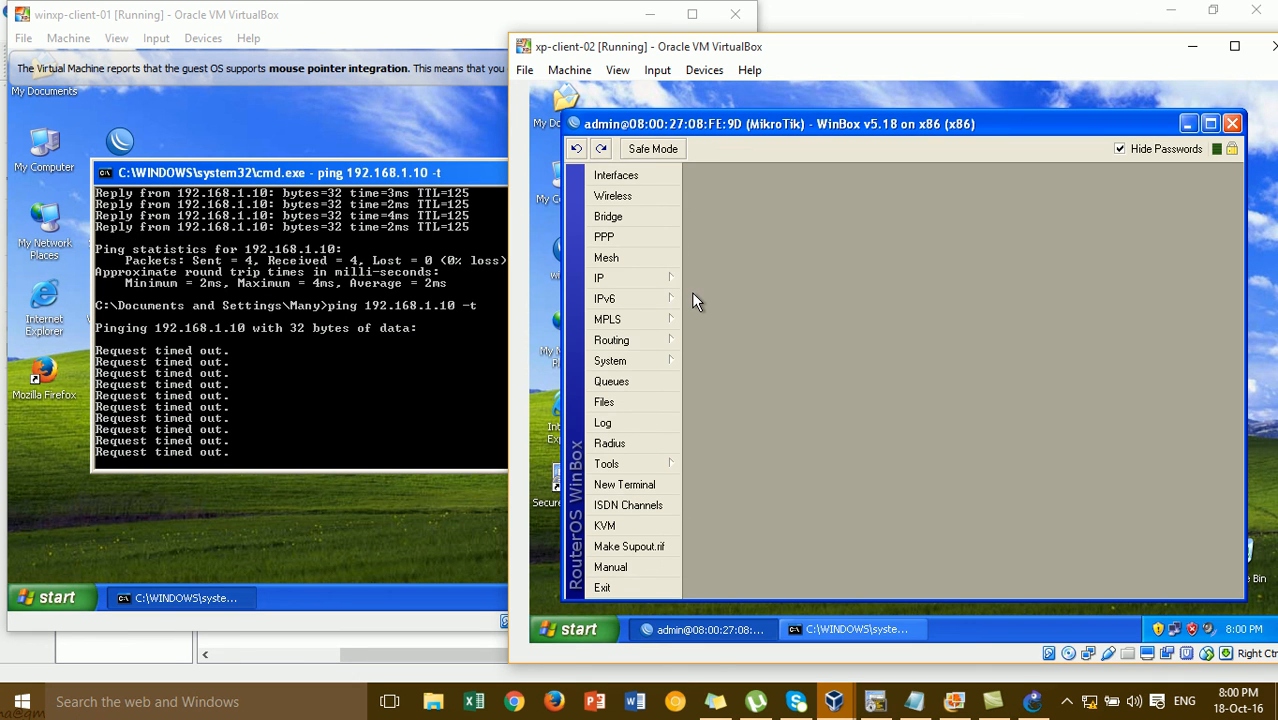
pyautogui.click(644, 281)
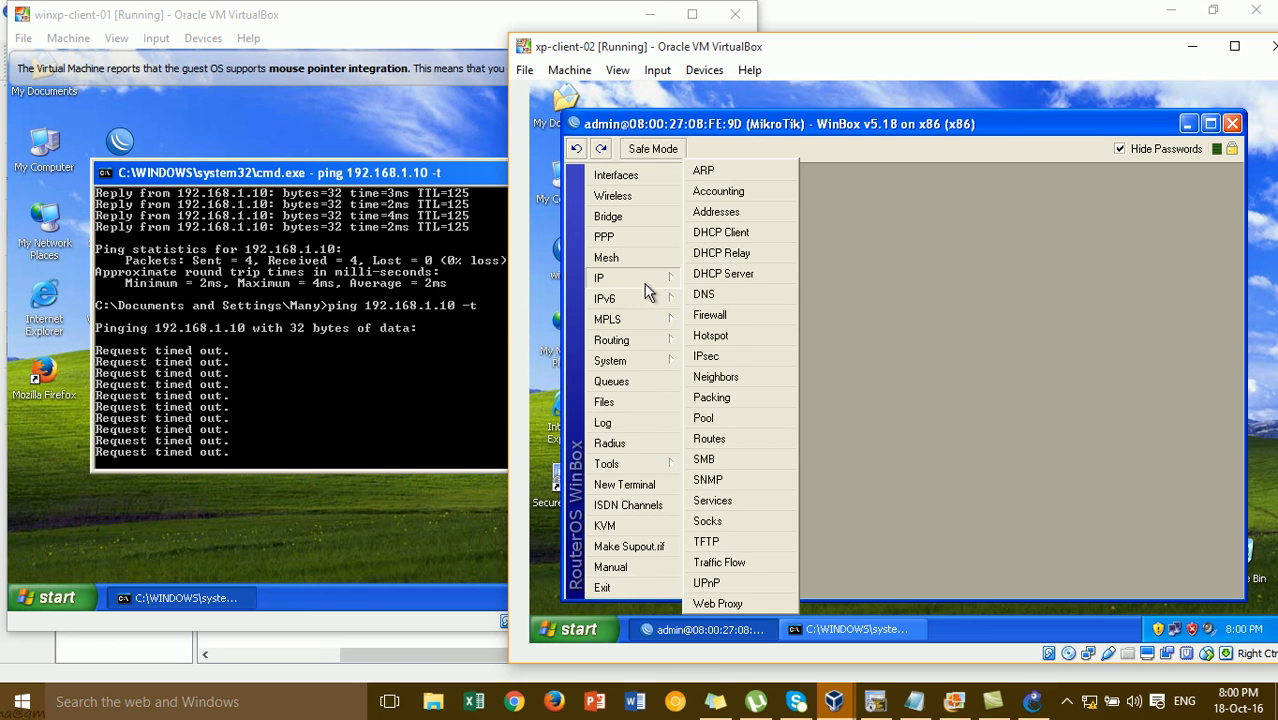
pyautogui.click(731, 362)
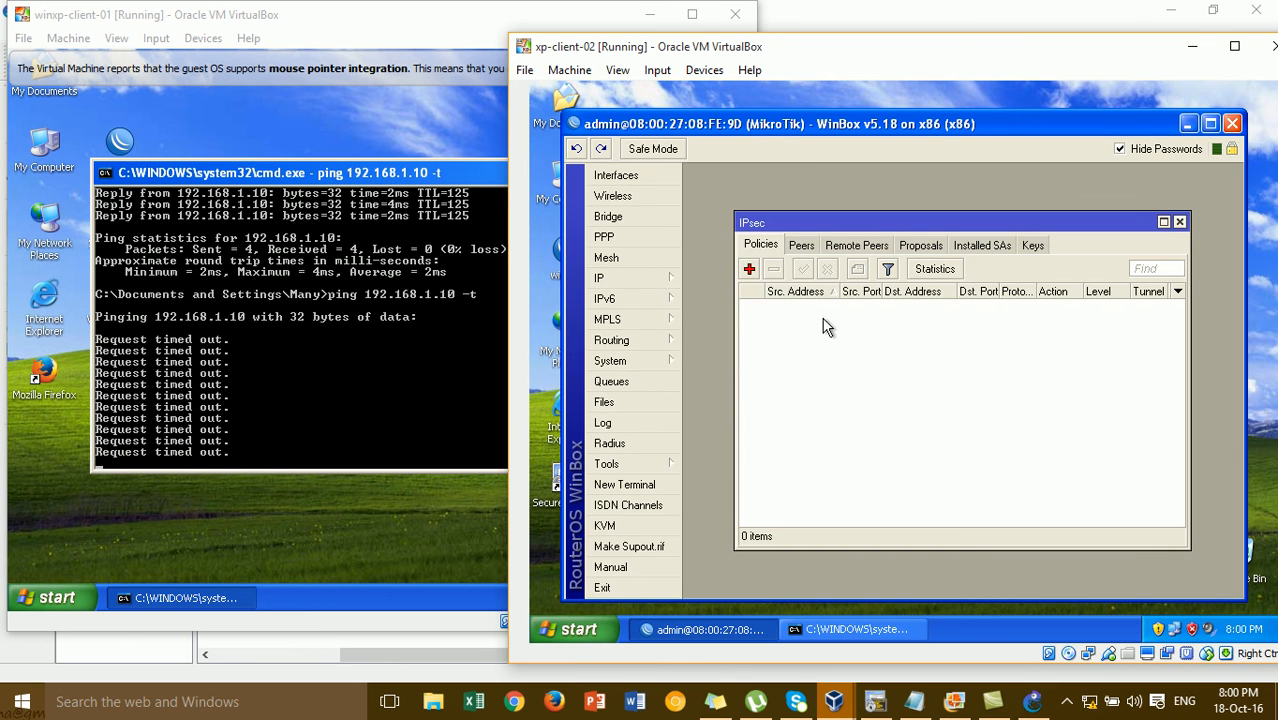
# - Add an IPsec proposal named proposal1 with sha1 authentication and only aes-256 encryption
pyautogui.click(934, 252)
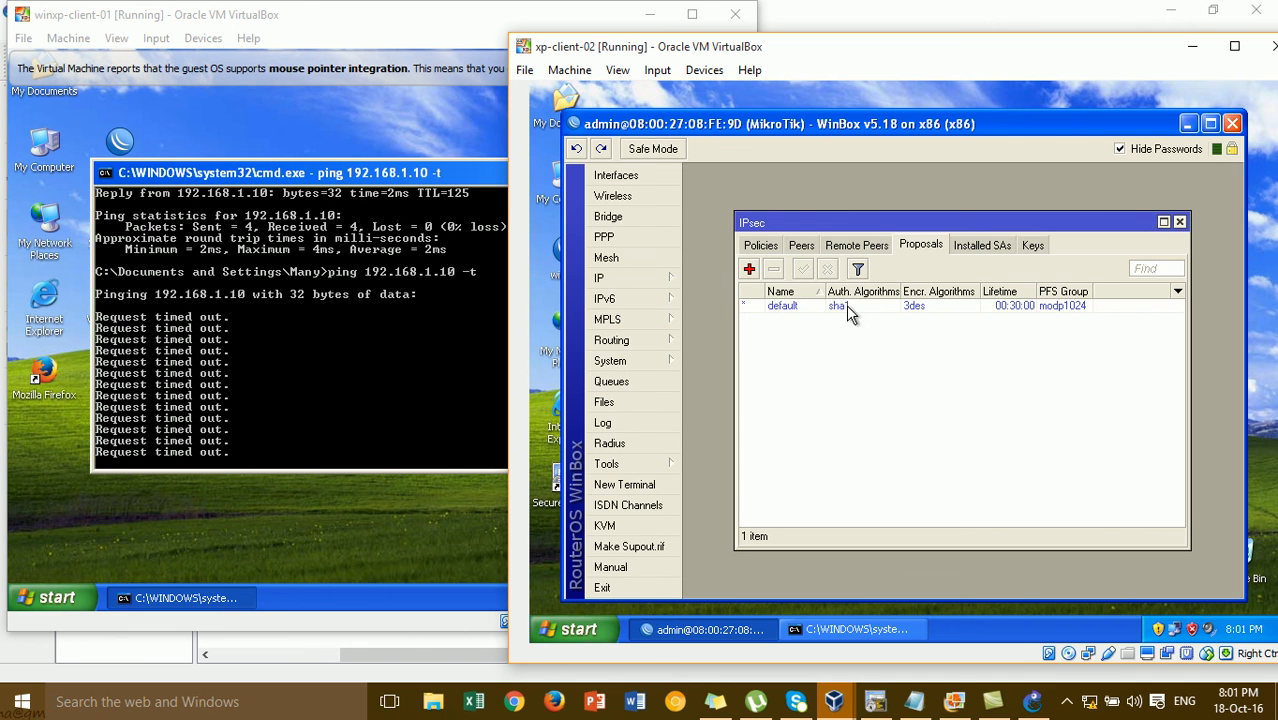
pyautogui.click(750, 270)
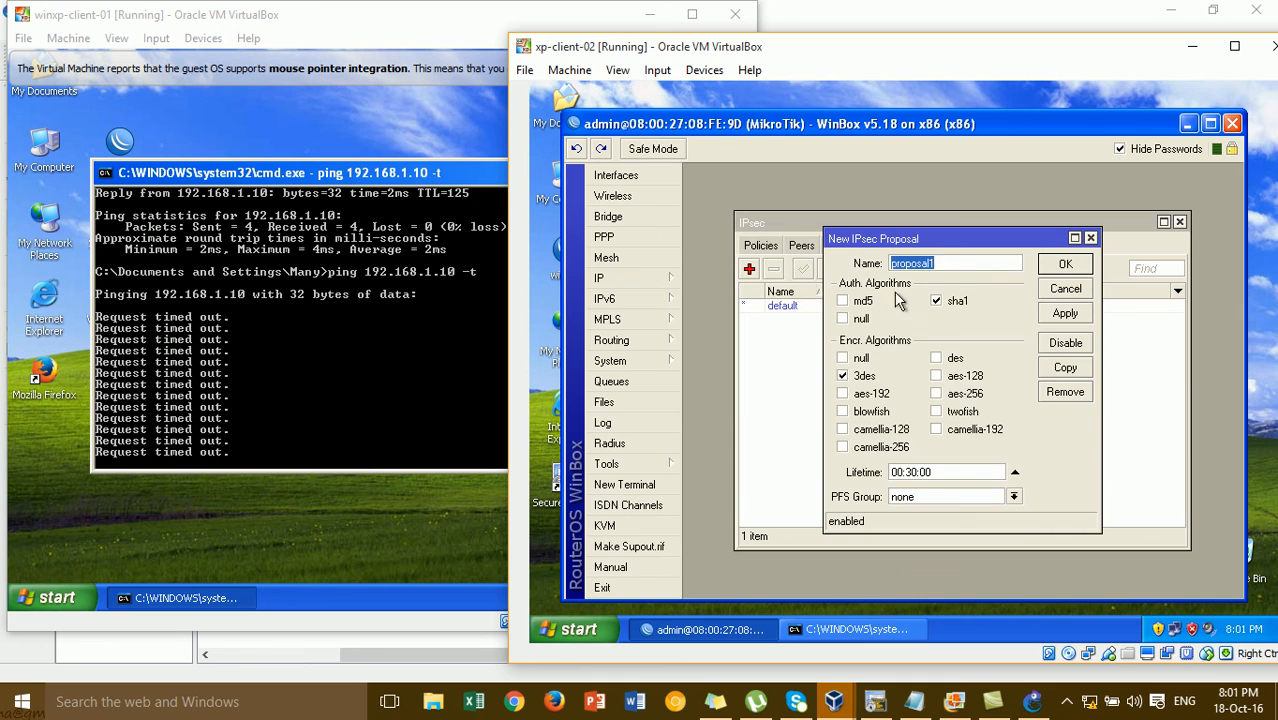
pyautogui.click(938, 263)
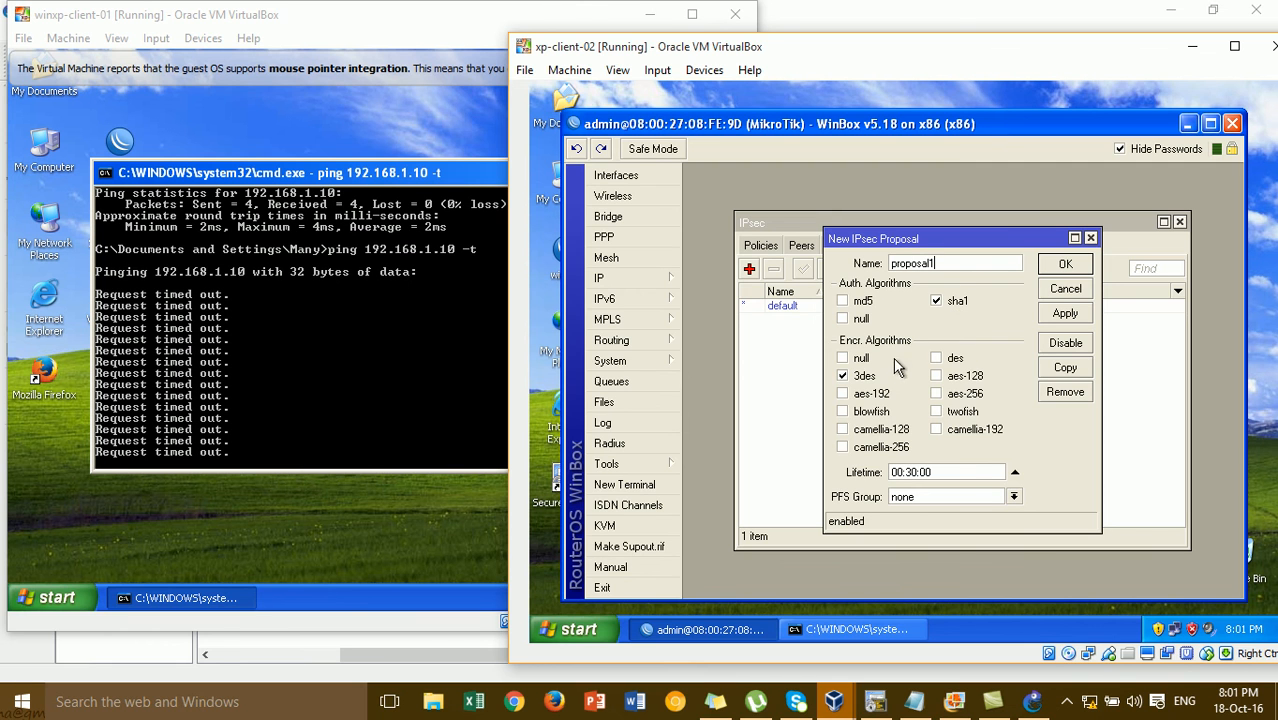
pyautogui.click(862, 377)
pyautogui.click(955, 395)
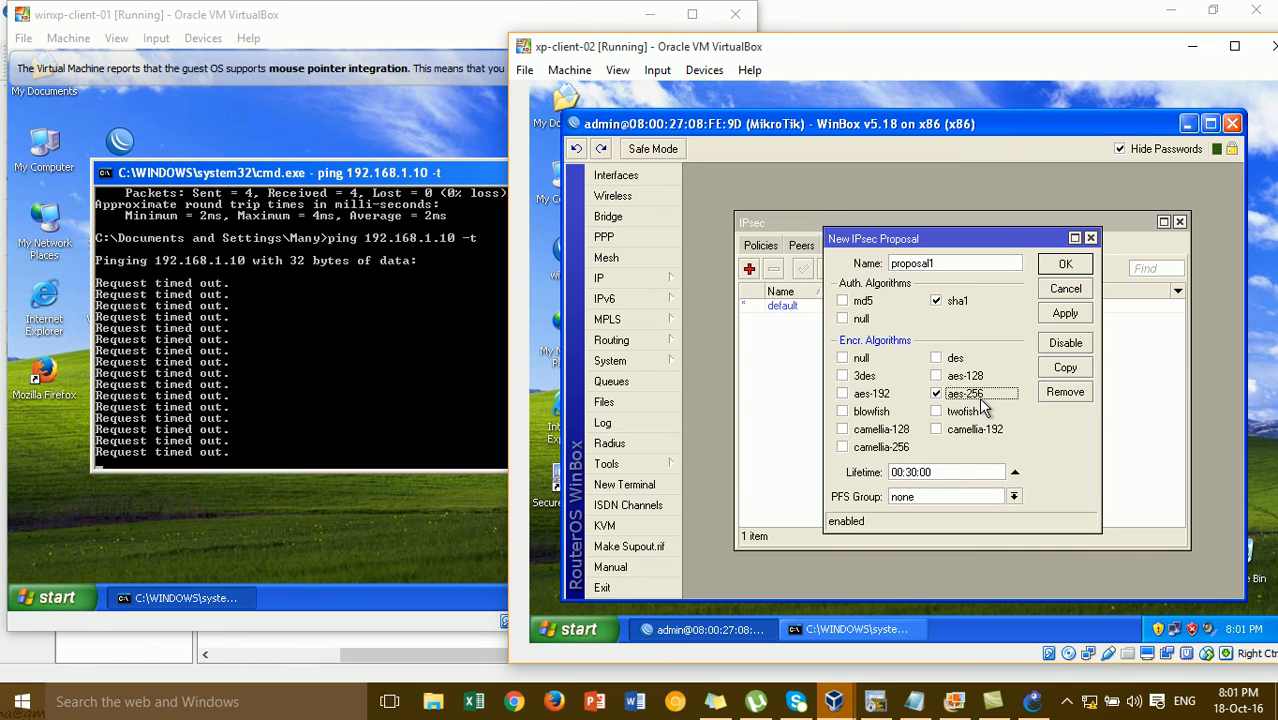
pyautogui.click(1067, 315)
pyautogui.click(1066, 265)
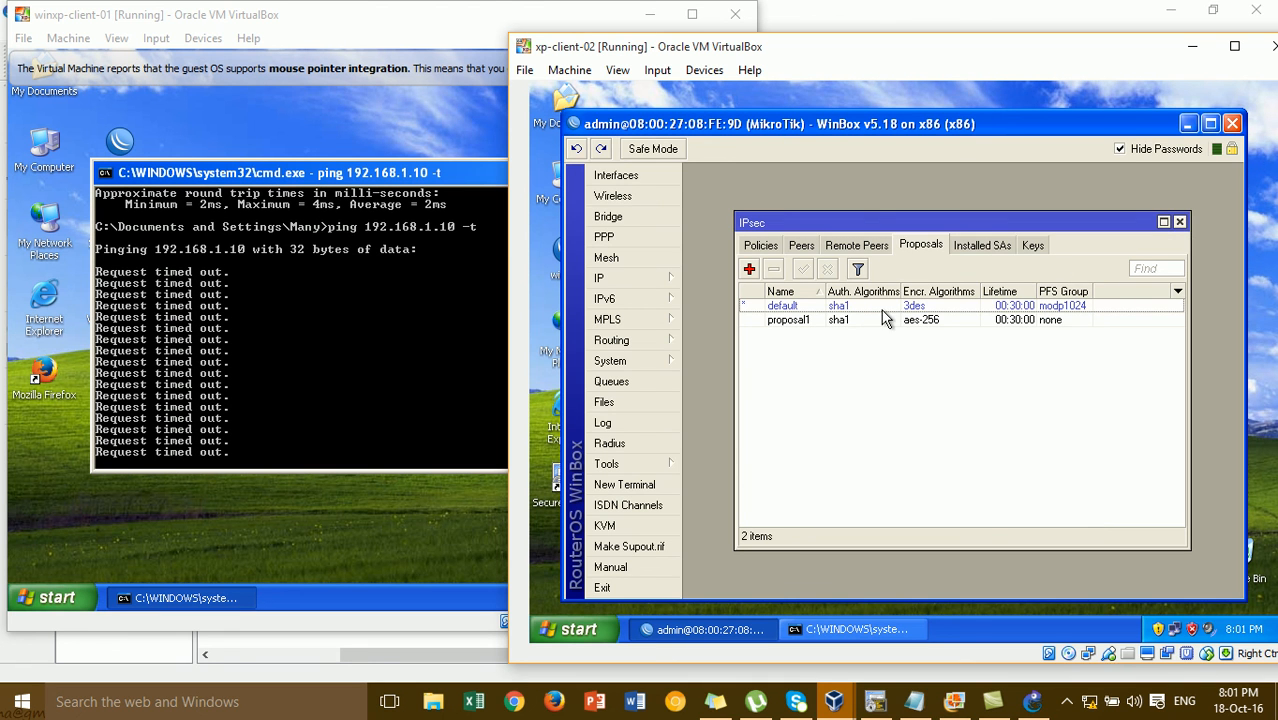
# - Start a new IPsec peer beside the visible topology, with address 10.10.10.1 and the pre-shared secret filled in
pyautogui.click(810, 250)
pyautogui.click(749, 269)
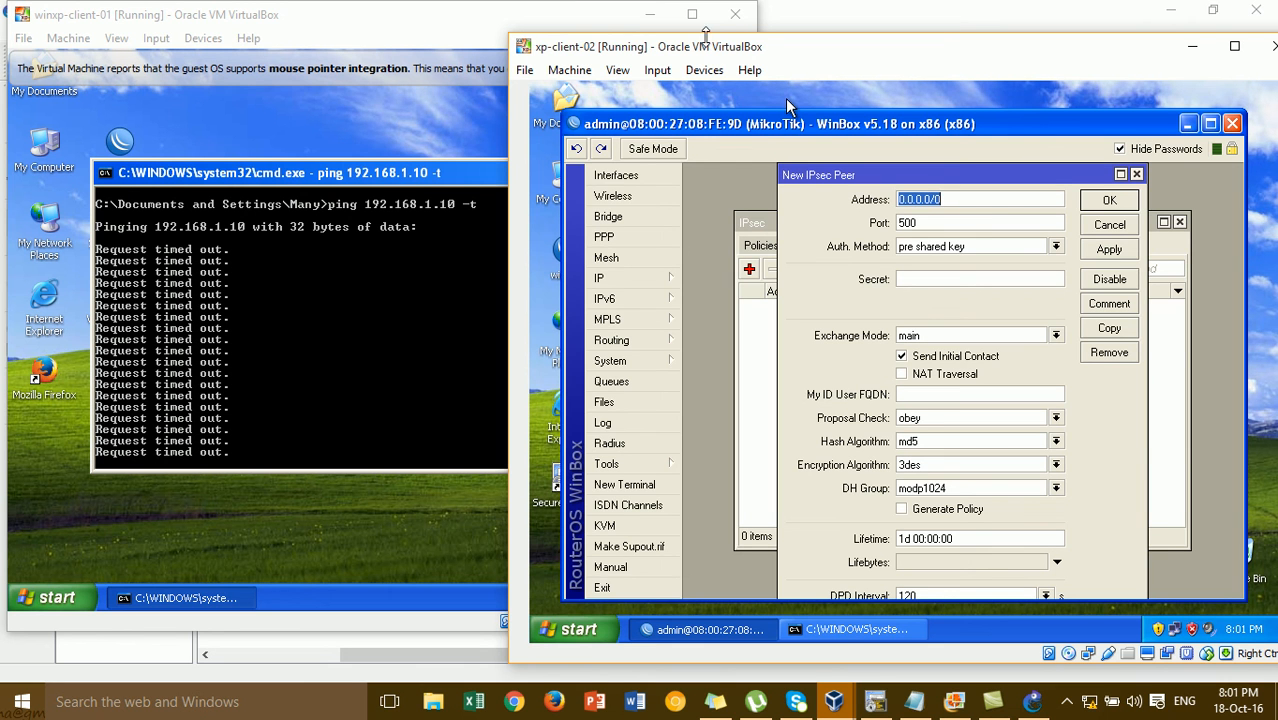
pyautogui.click(650, 14)
pyautogui.moveTo(775, 60); pyautogui.dragTo(216, 104)
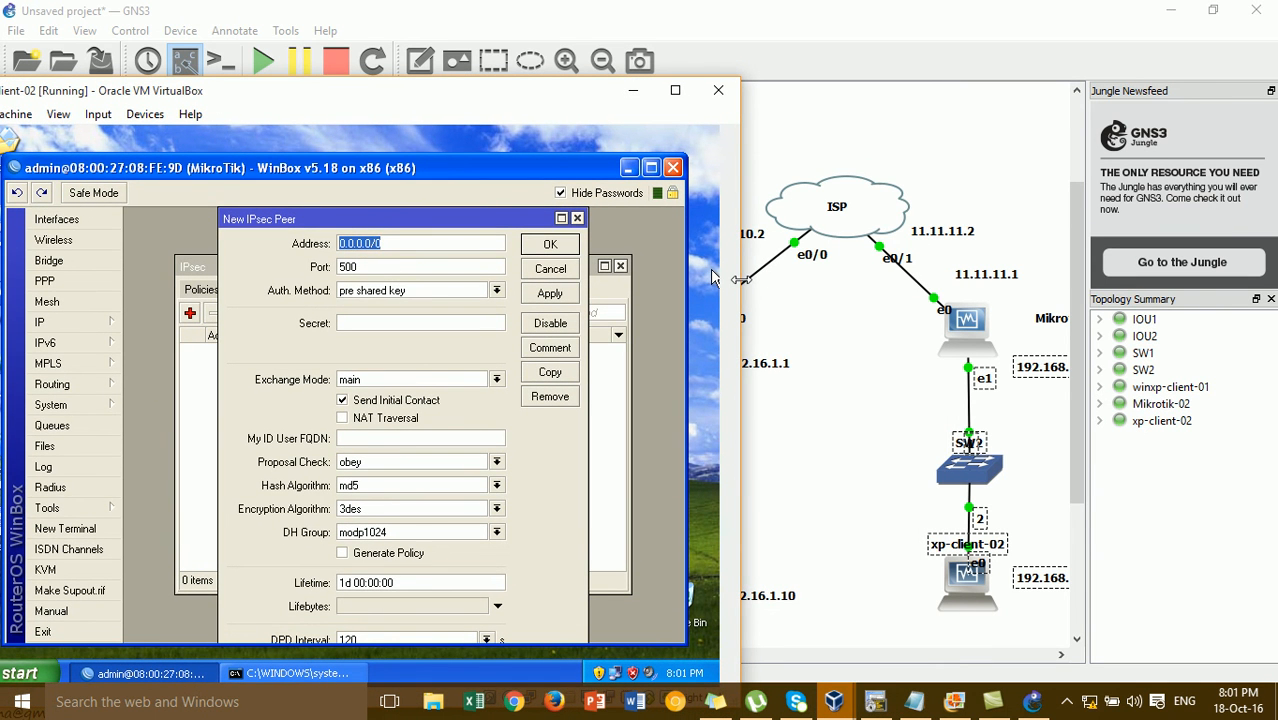
pyautogui.moveTo(740, 280); pyautogui.dragTo(638, 272)
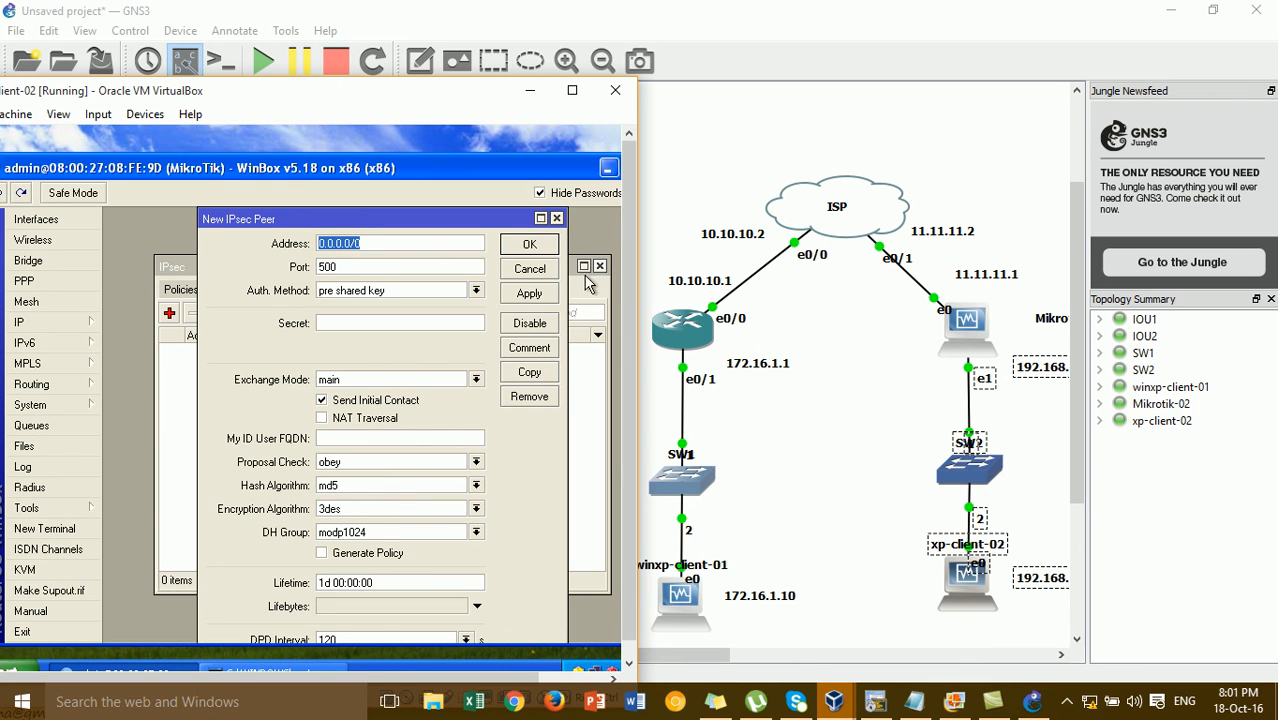
pyautogui.write('10.10.10.1')
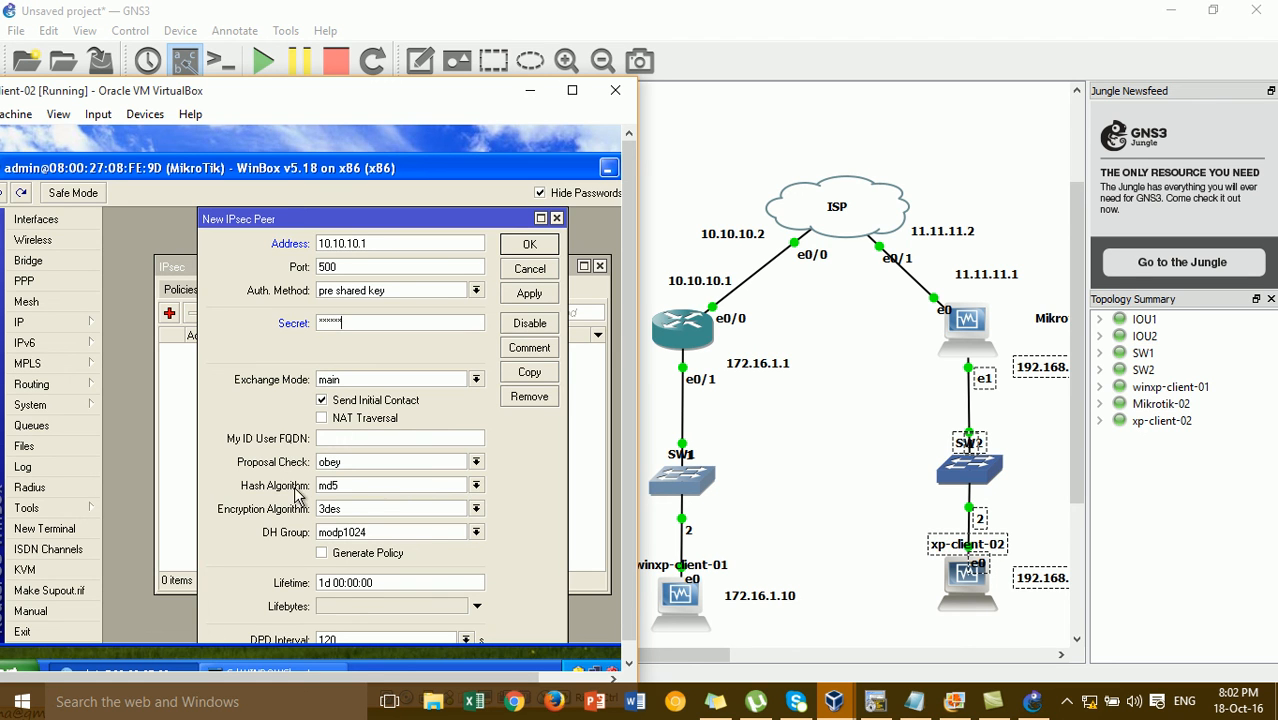
# - Set the peer's hash algorithm to sha, encryption algorithm to aes-256 and DH group to modp1024, and save the peer
pyautogui.click(347, 488)
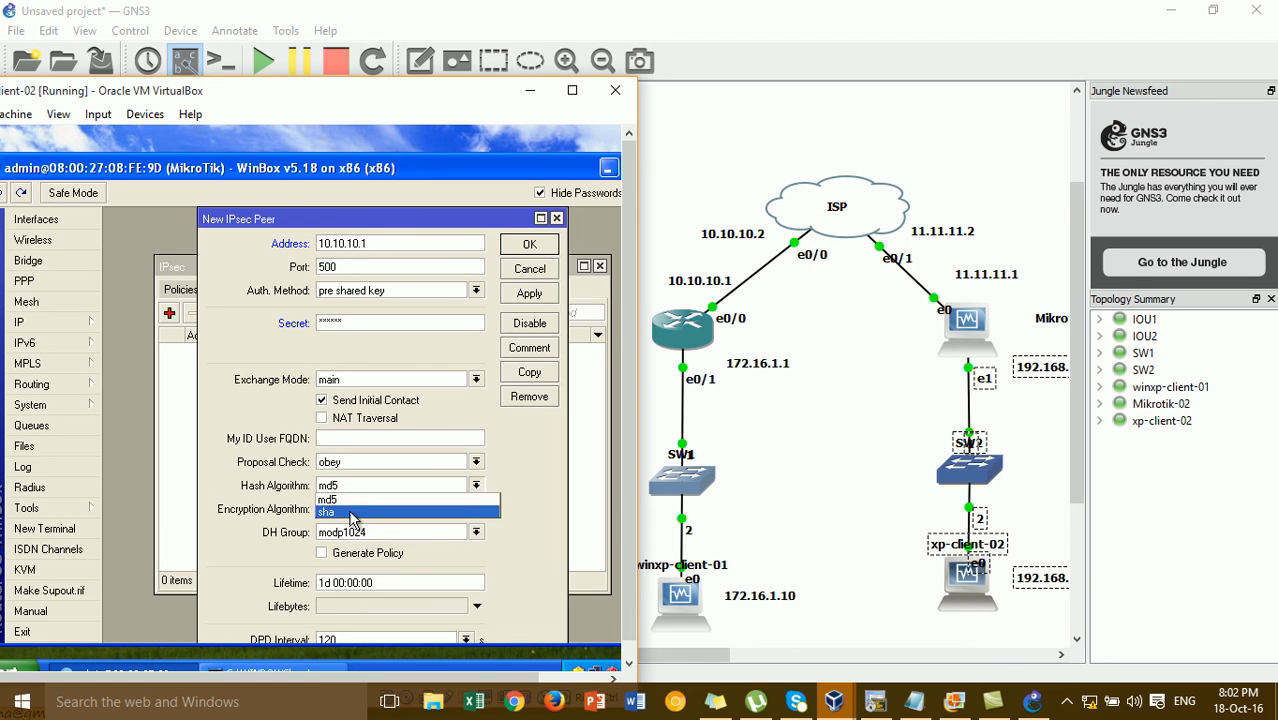
pyautogui.click(349, 512)
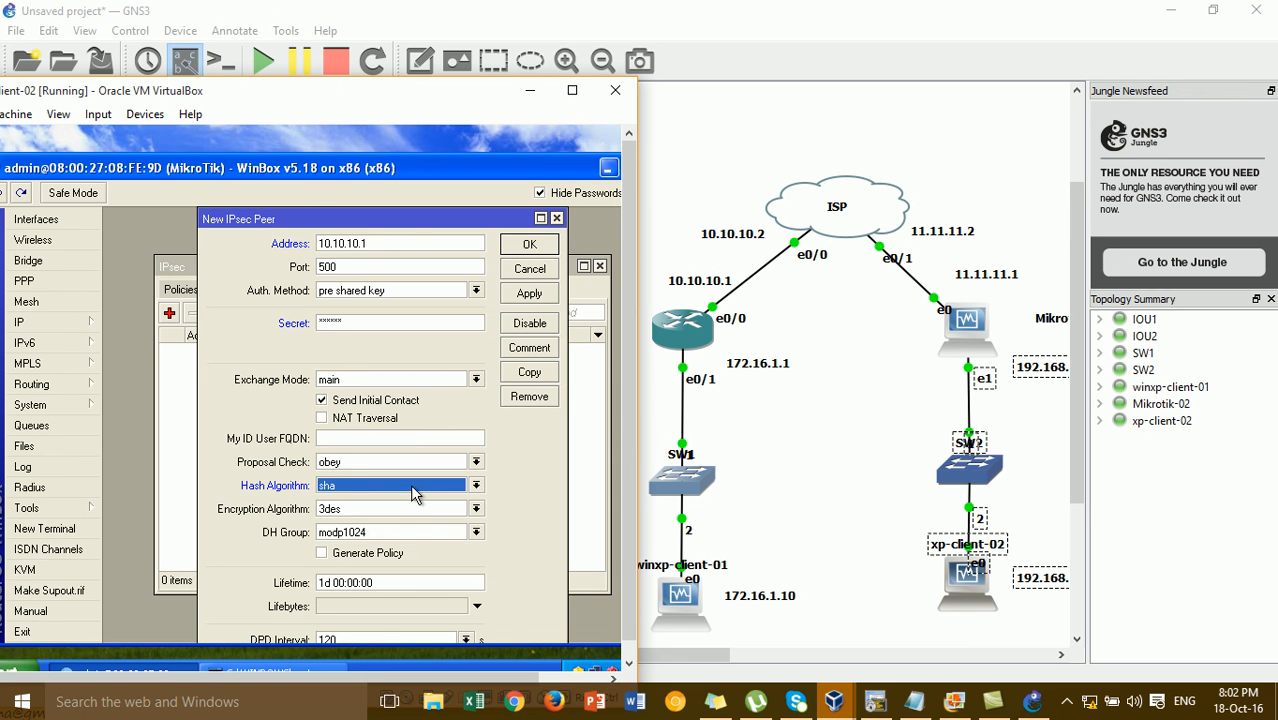
pyautogui.click(352, 519)
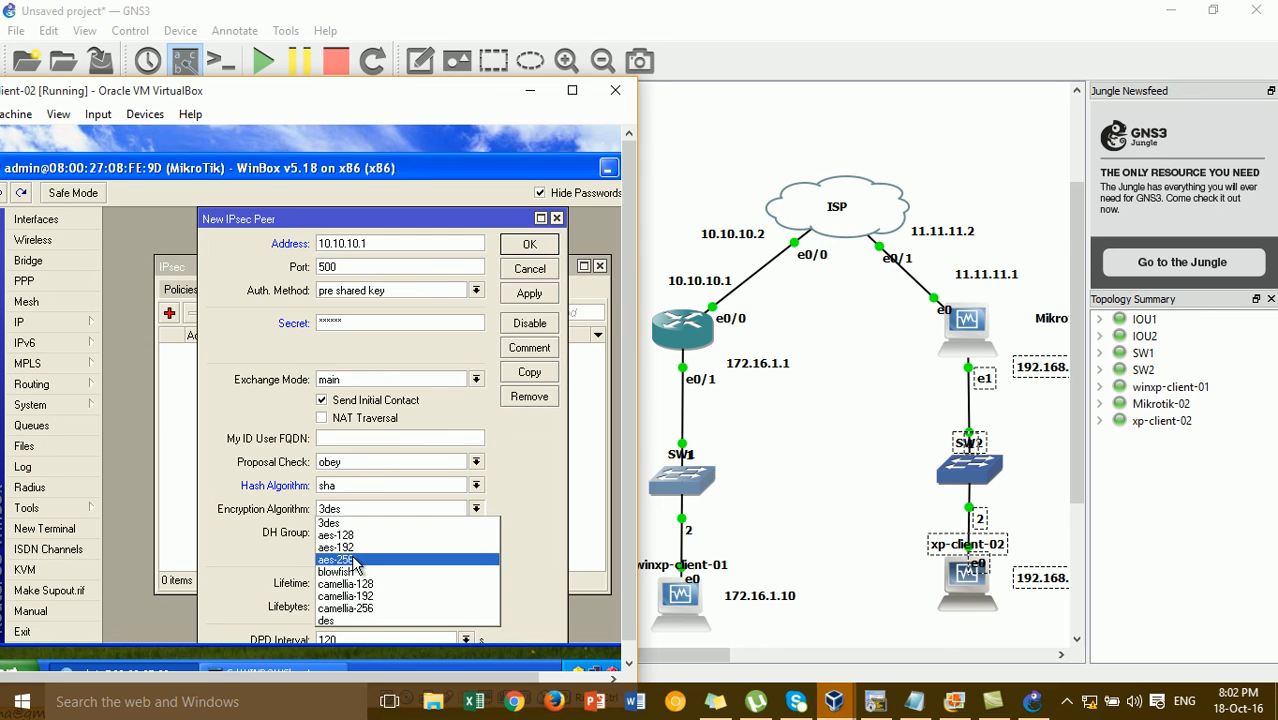
pyautogui.click(354, 561)
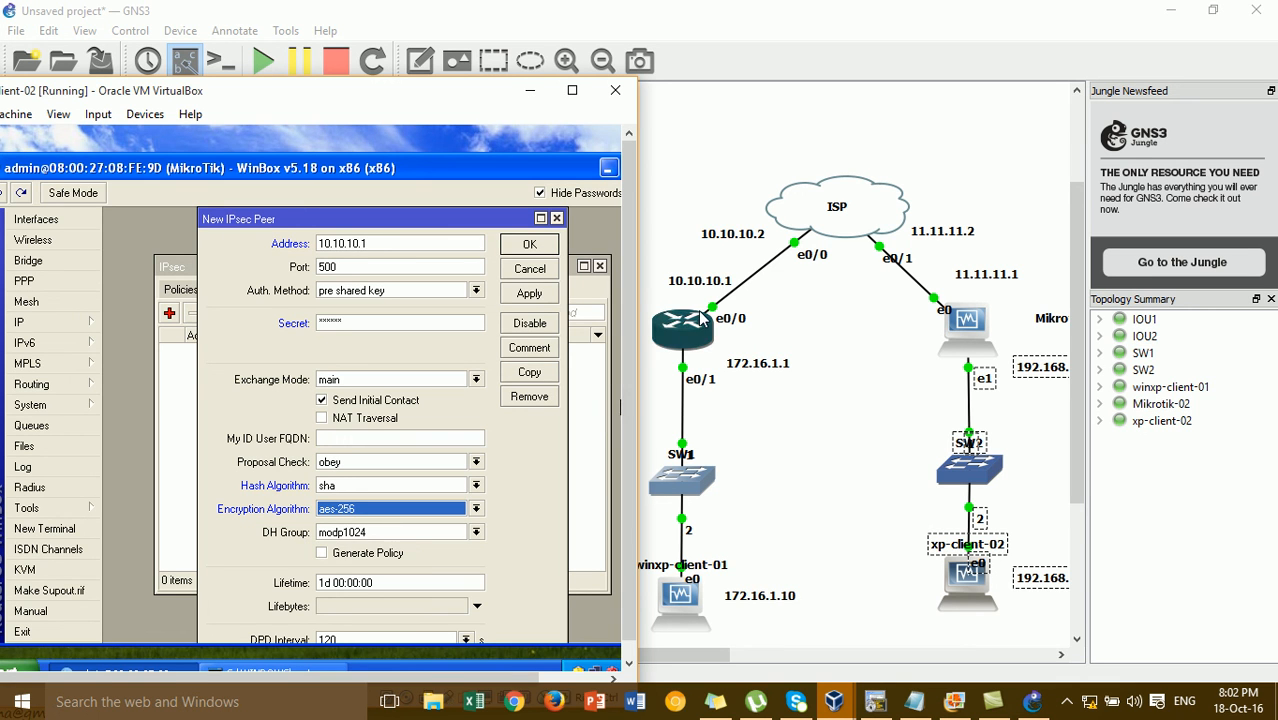
pyautogui.click(360, 540)
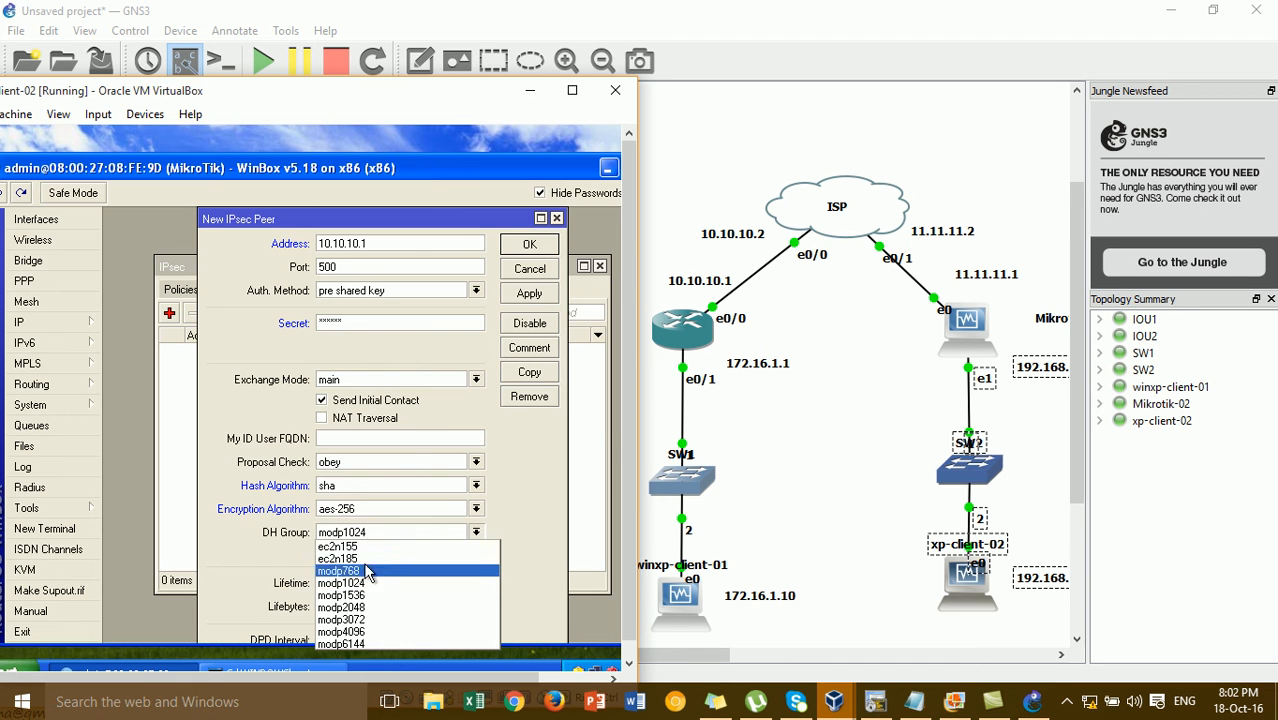
pyautogui.click(369, 584)
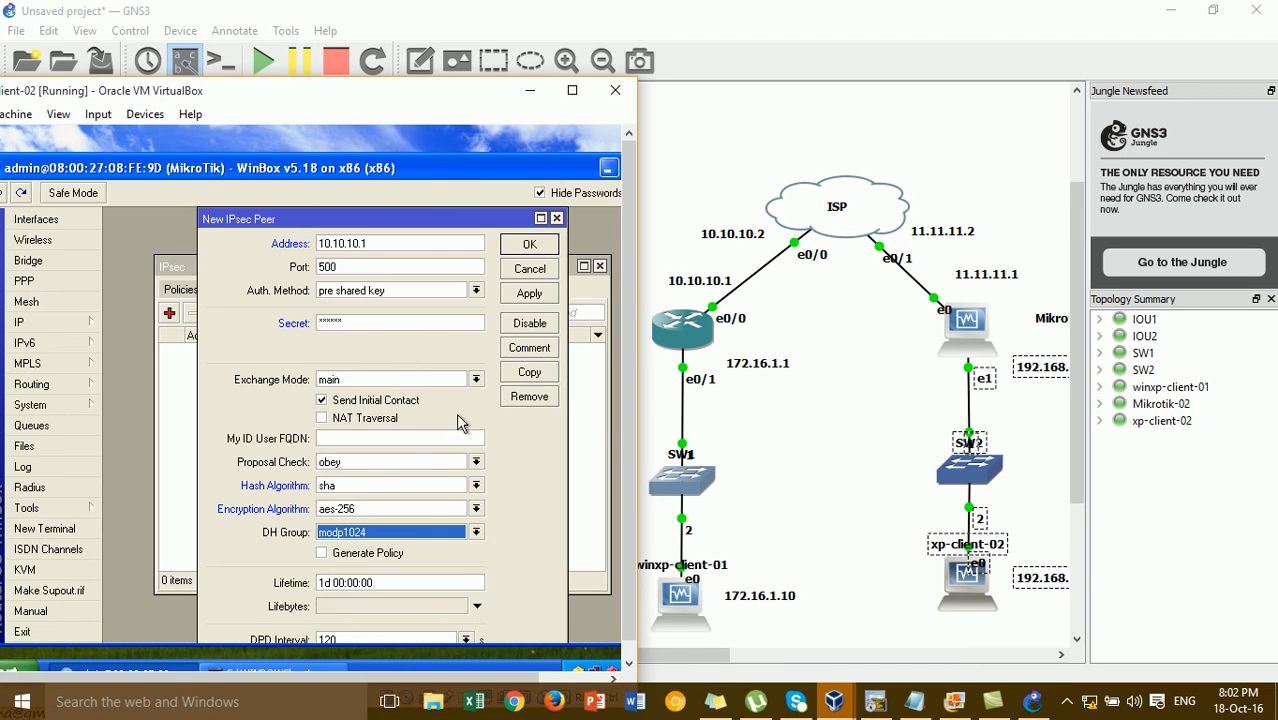
pyautogui.click(525, 295)
pyautogui.click(529, 245)
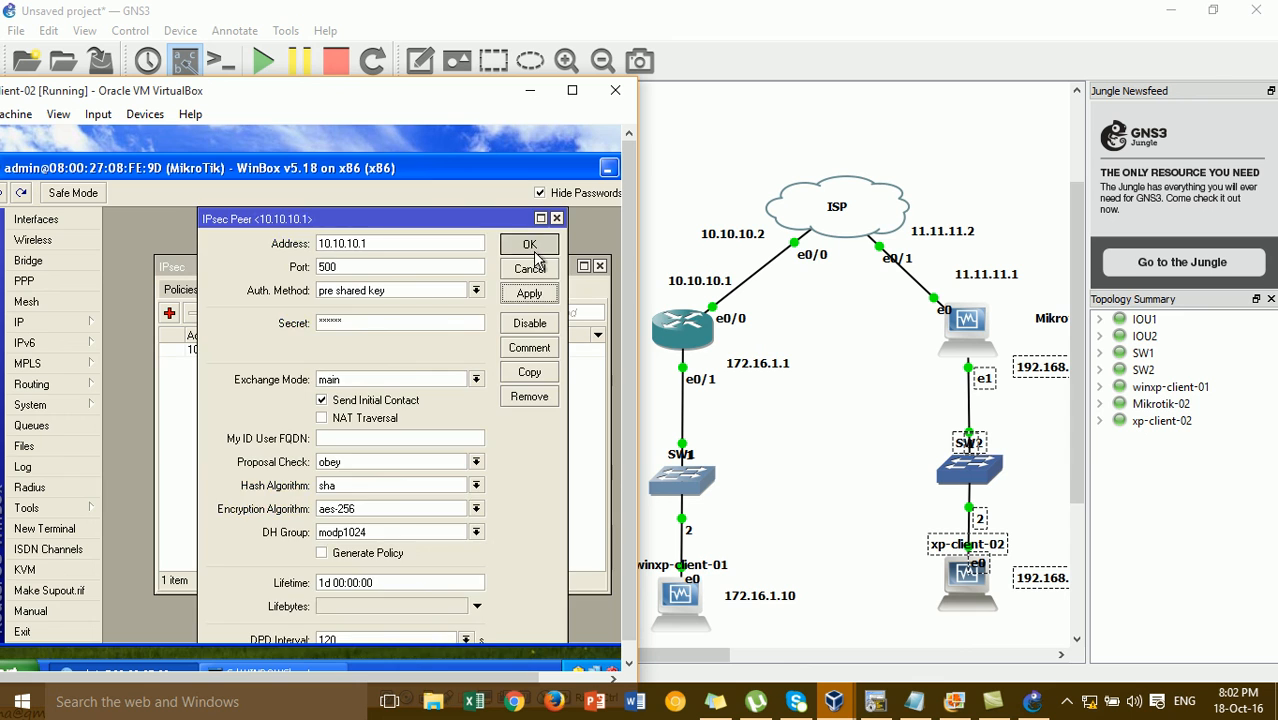
# - Start a new IPsec policy with source address 192.168.1.0/24 and destination address 172.16.1.0/24
pyautogui.click(183, 289)
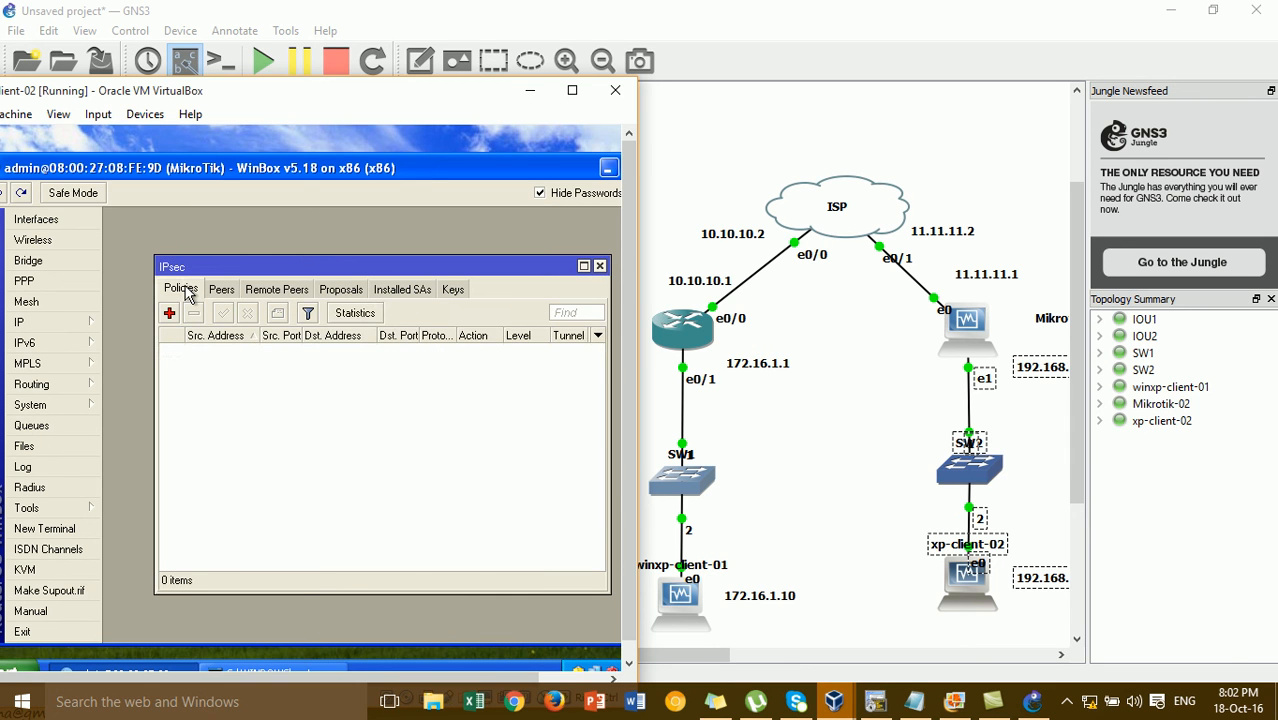
pyautogui.click(169, 313)
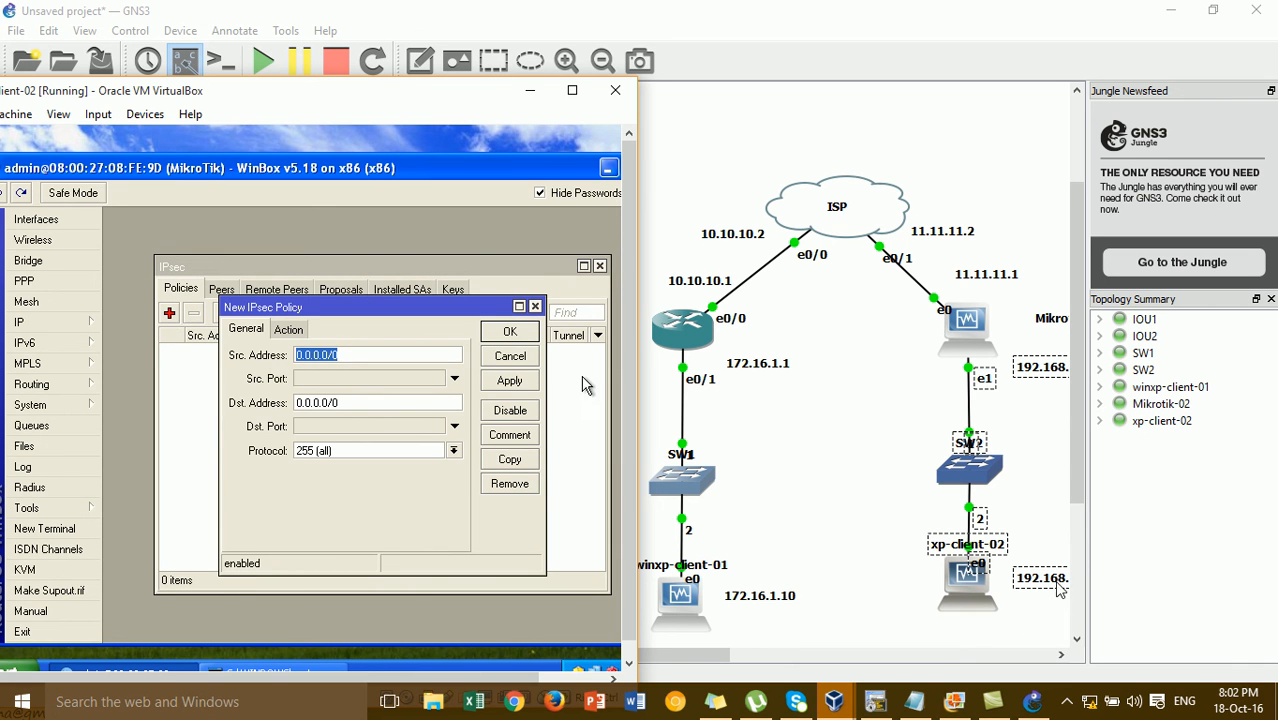
pyautogui.write('192.')
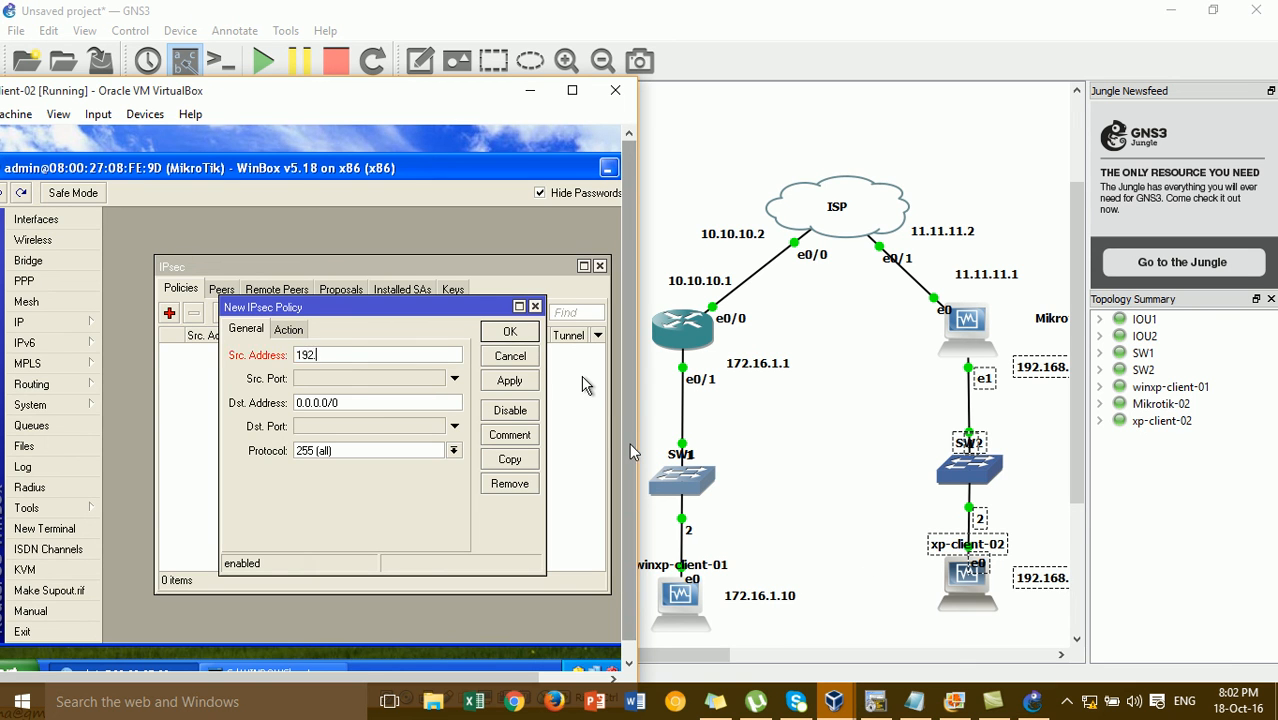
pyautogui.write('168.1.0/24')
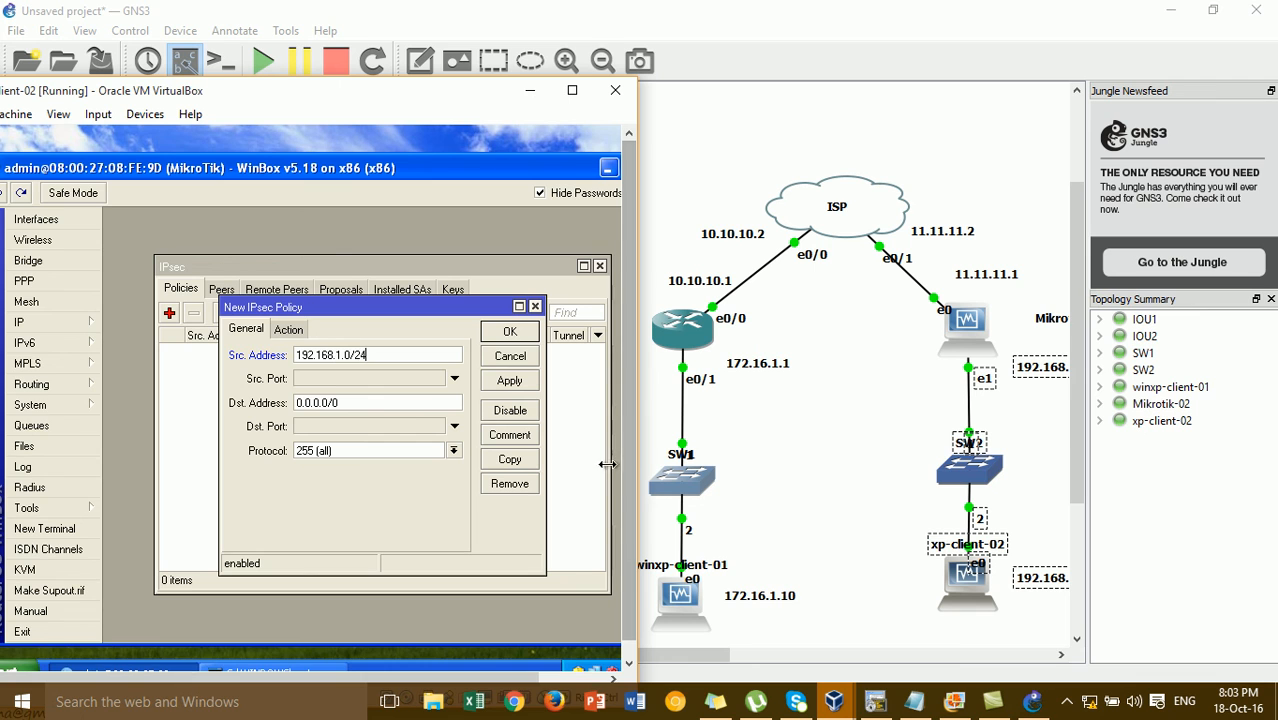
pyautogui.press('Tab')
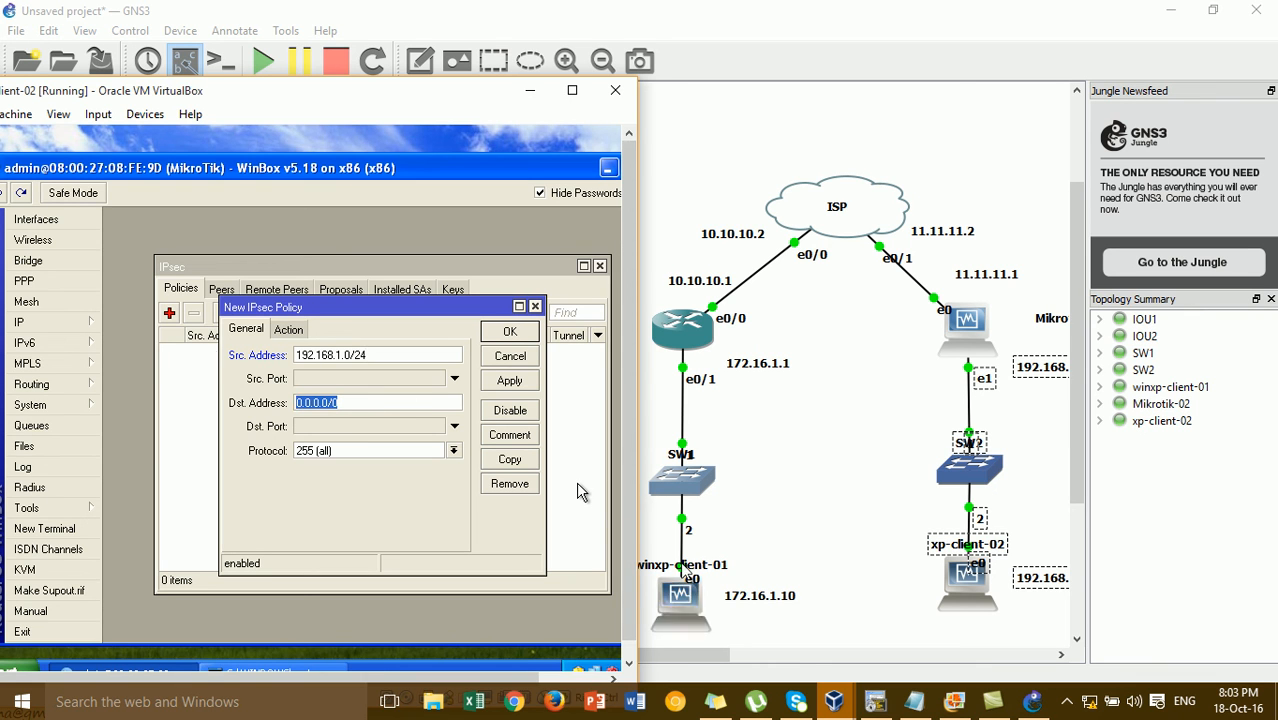
pyautogui.write('172.16.1.0/24')
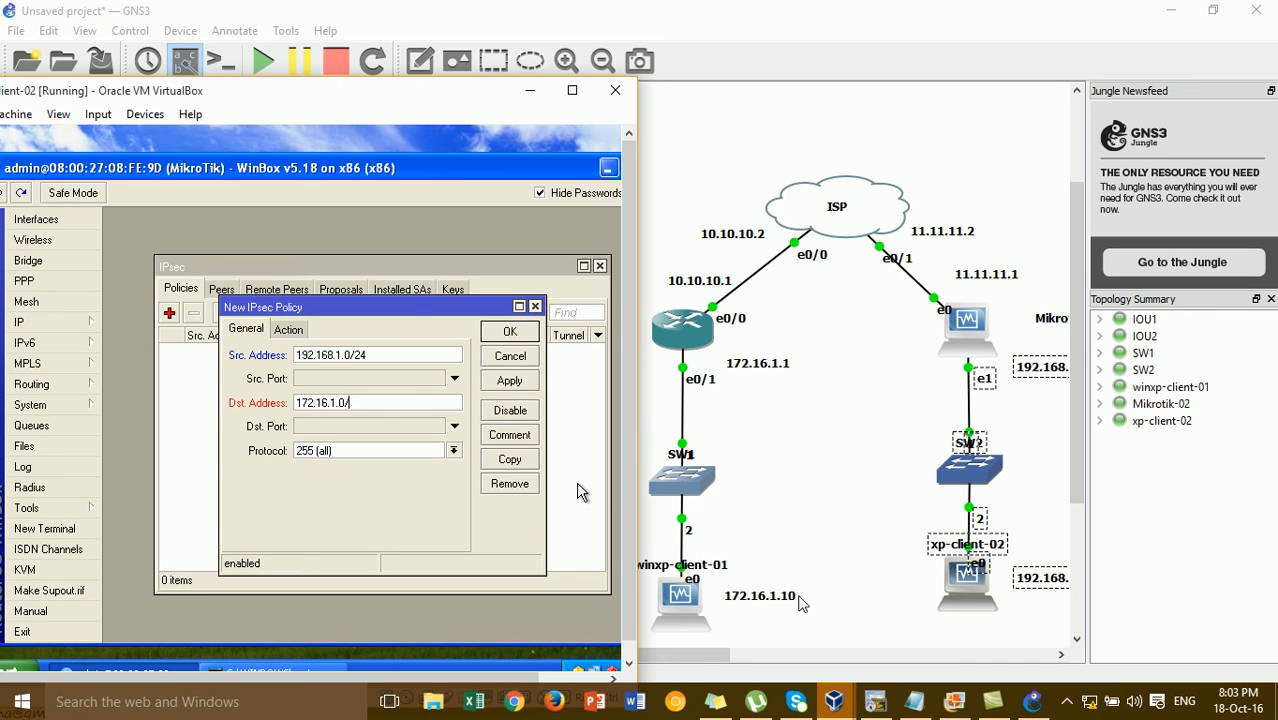
# - Enable tunnel mode on the policy with SA source 11.11.11.1, SA destination 10.10.10.1 and proposal1, and save it
pyautogui.click(286, 335)
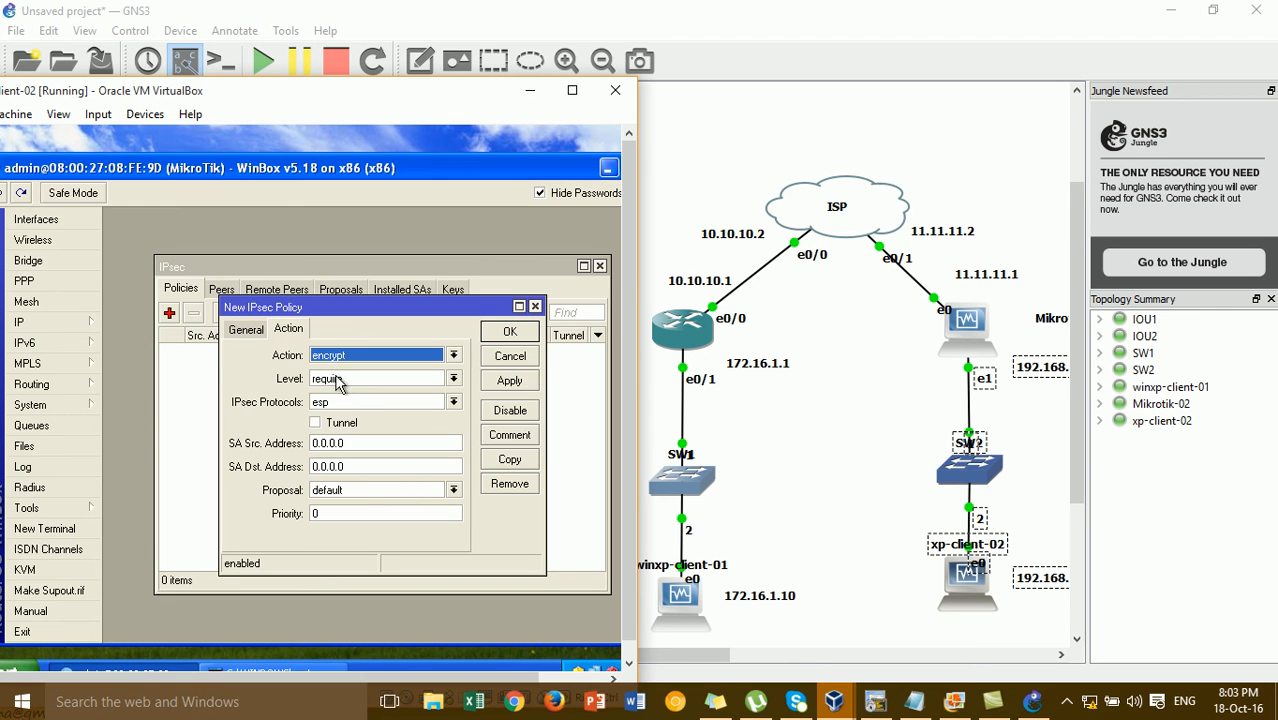
pyautogui.click(348, 426)
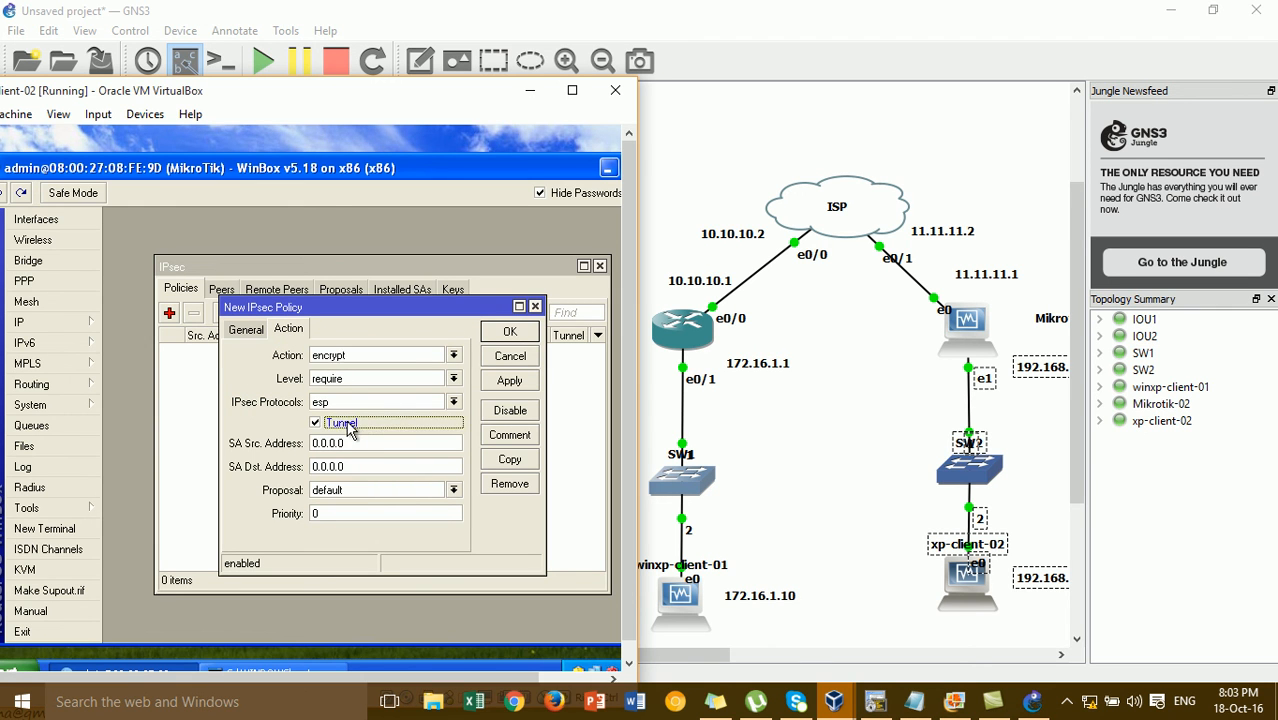
pyautogui.click(364, 442)
pyautogui.moveTo(364, 442); pyautogui.dragTo(300, 443)
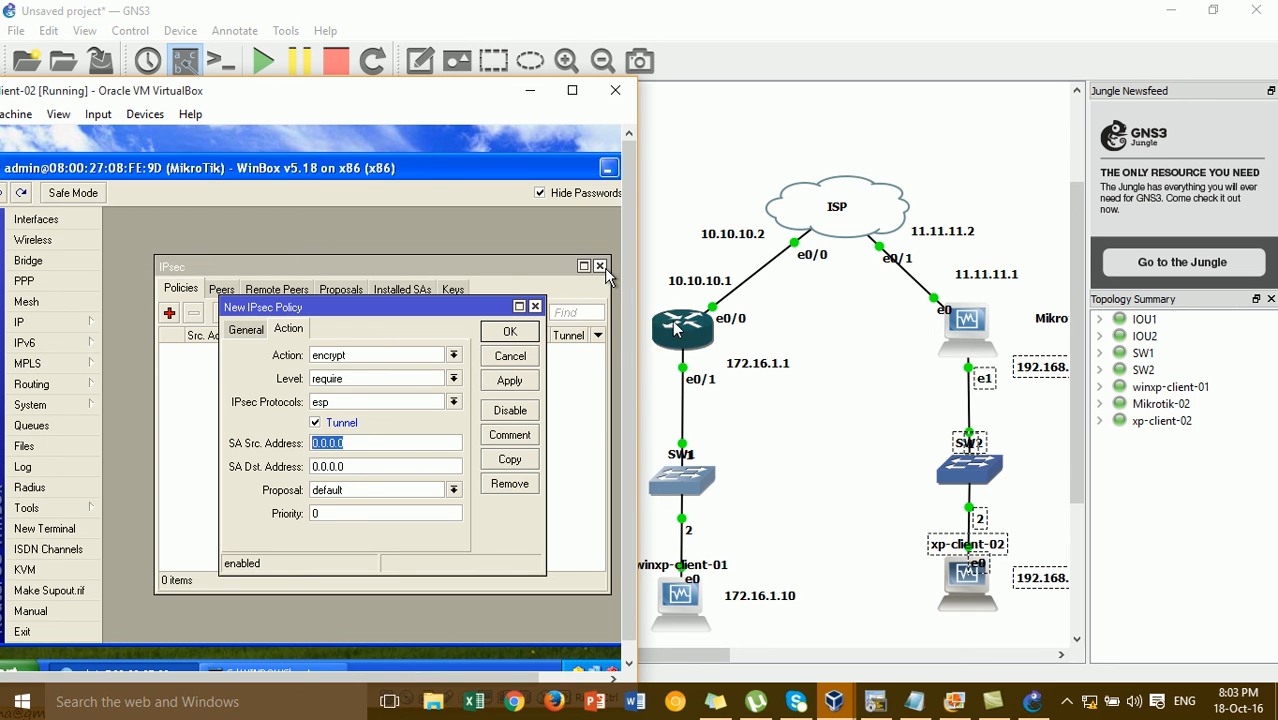
pyautogui.write('11.11.11.1')
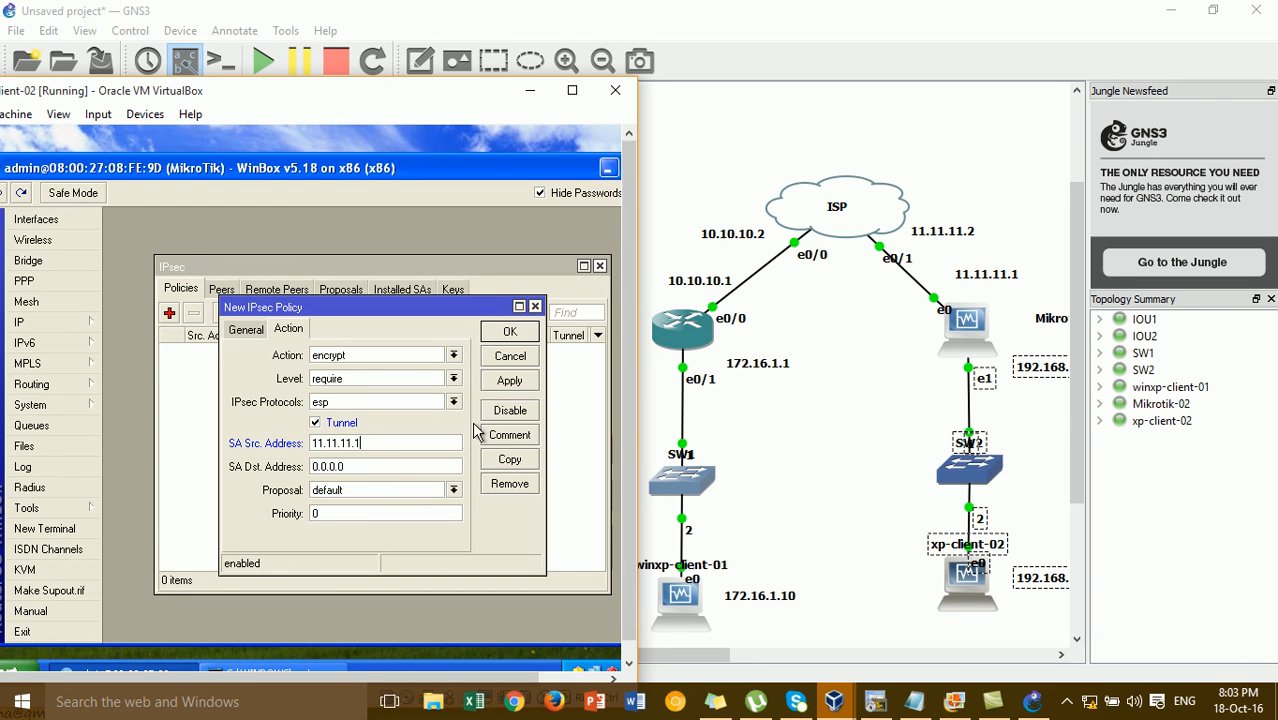
pyautogui.doubleClick(373, 464)
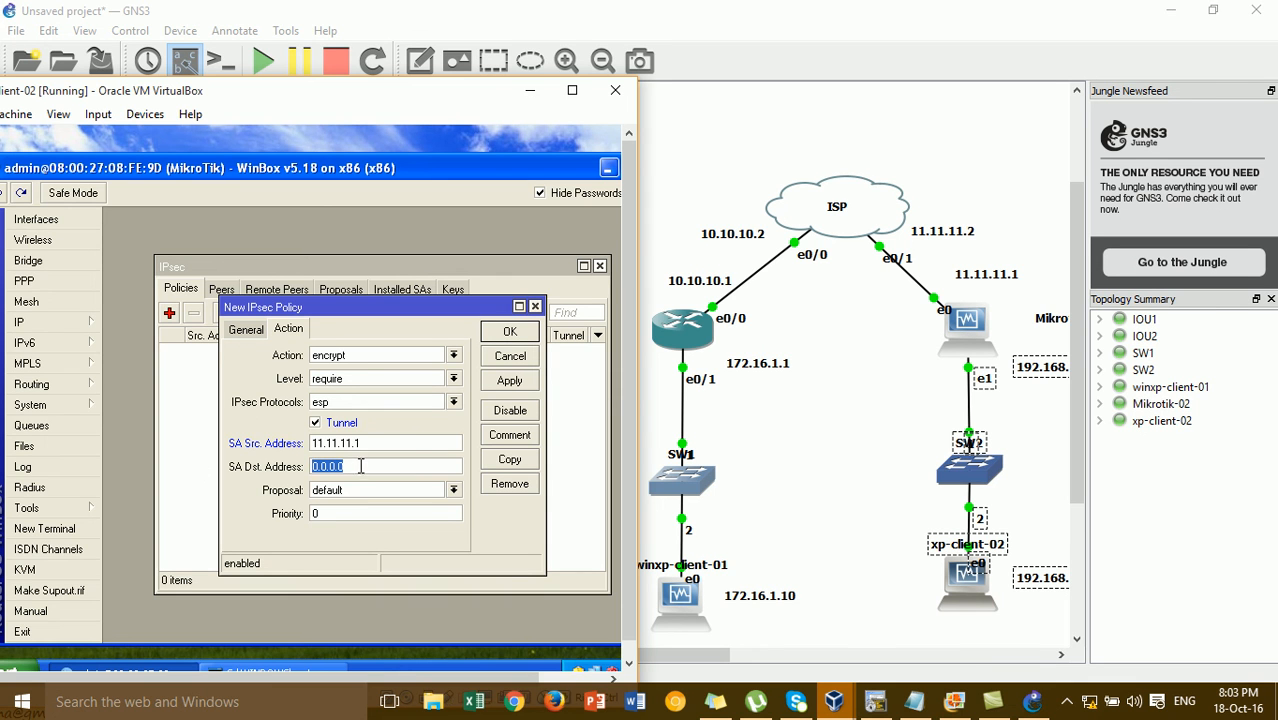
pyautogui.write('10.10.10.1')
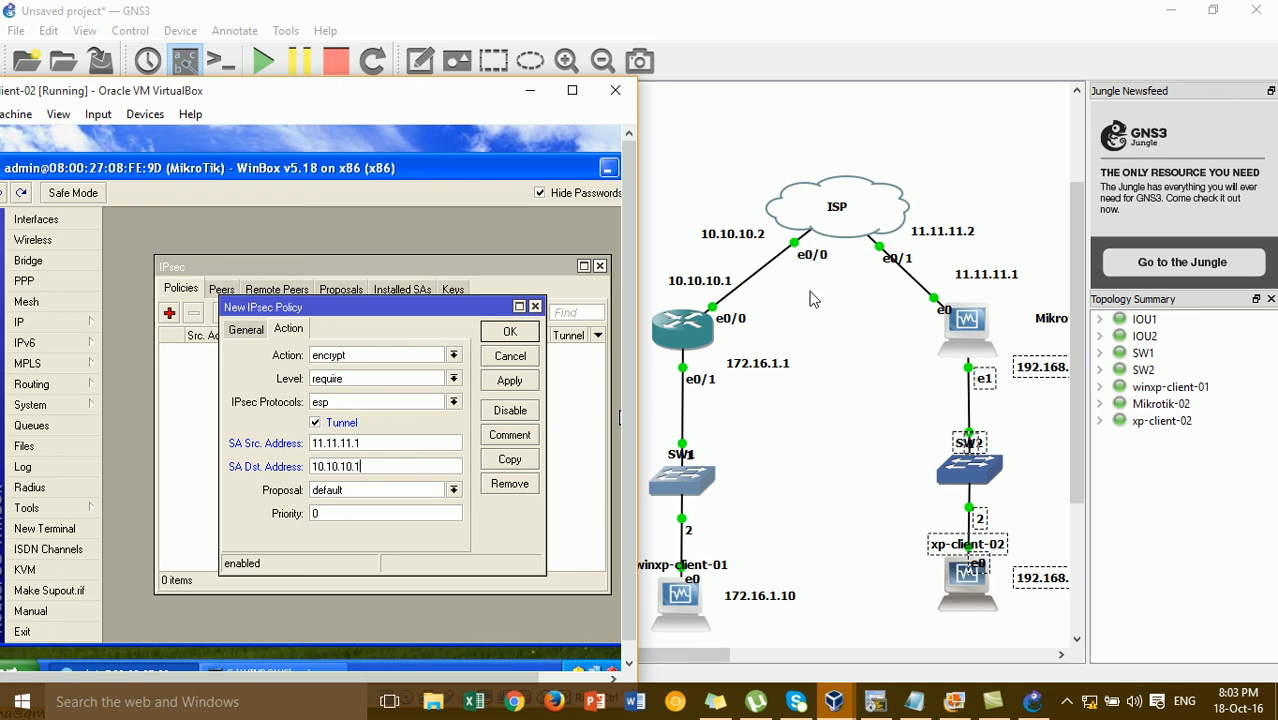
pyautogui.click(340, 491)
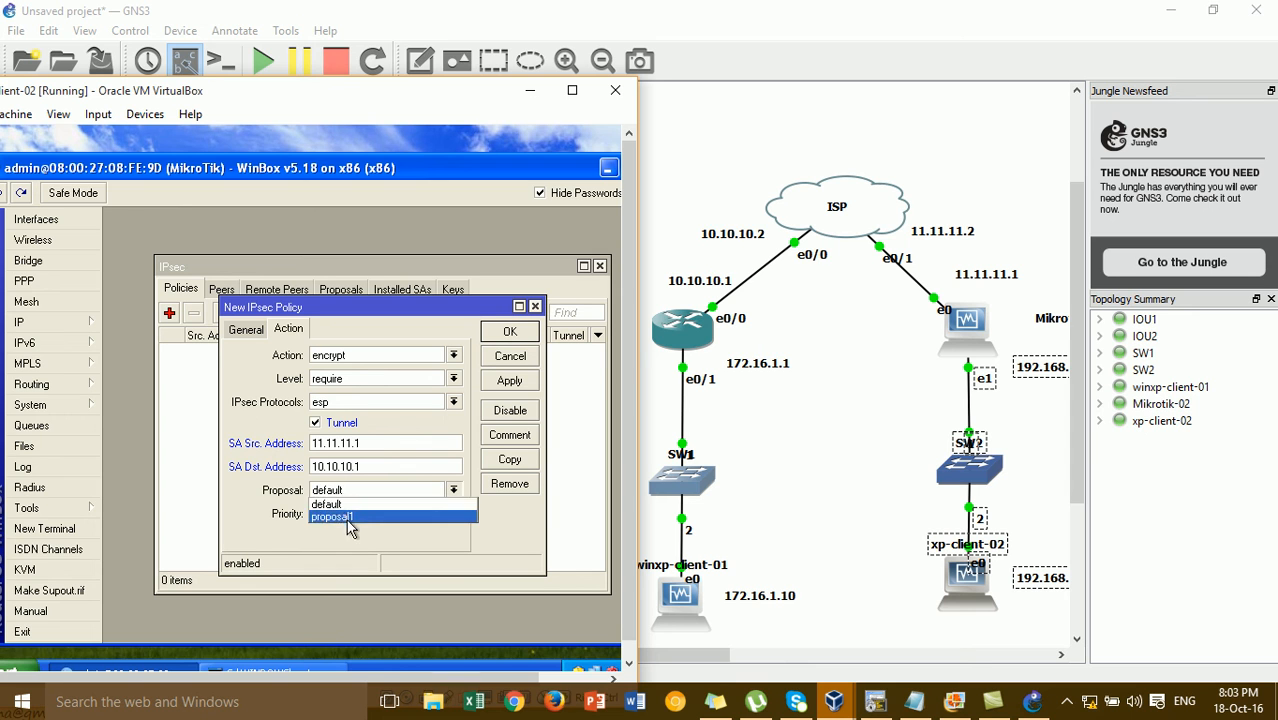
pyautogui.click(345, 517)
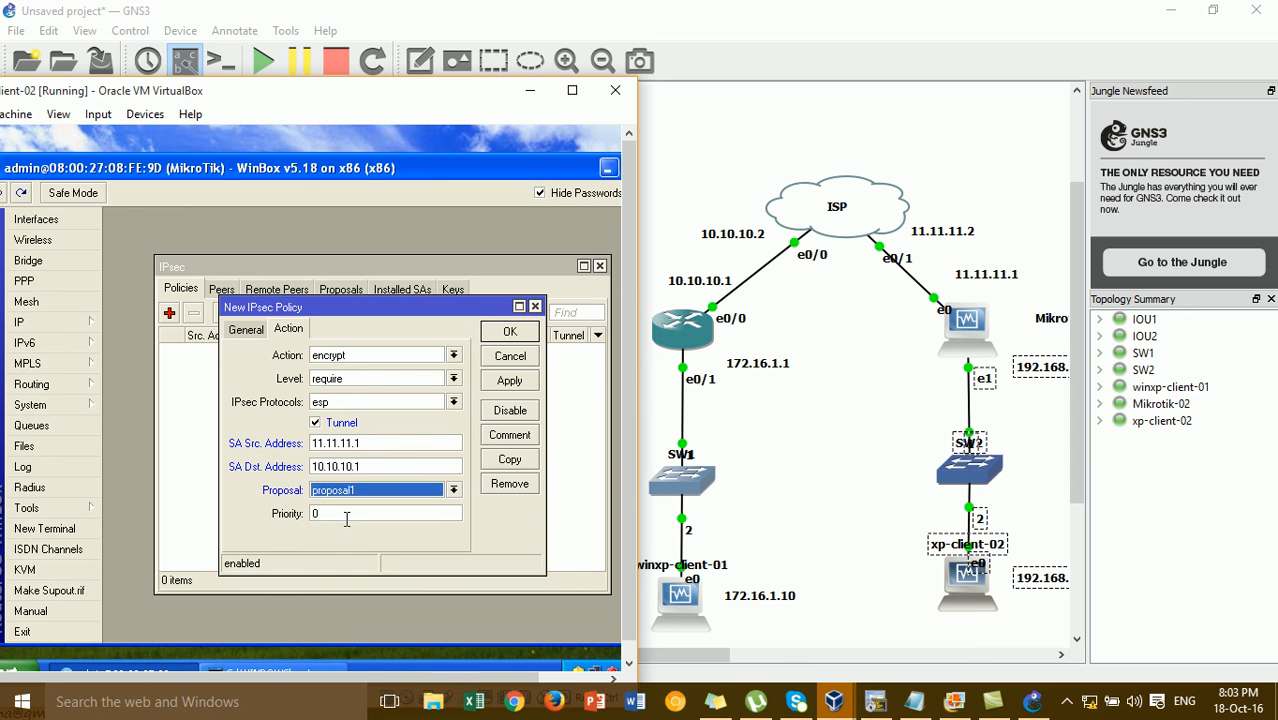
pyautogui.click(512, 381)
pyautogui.click(512, 333)
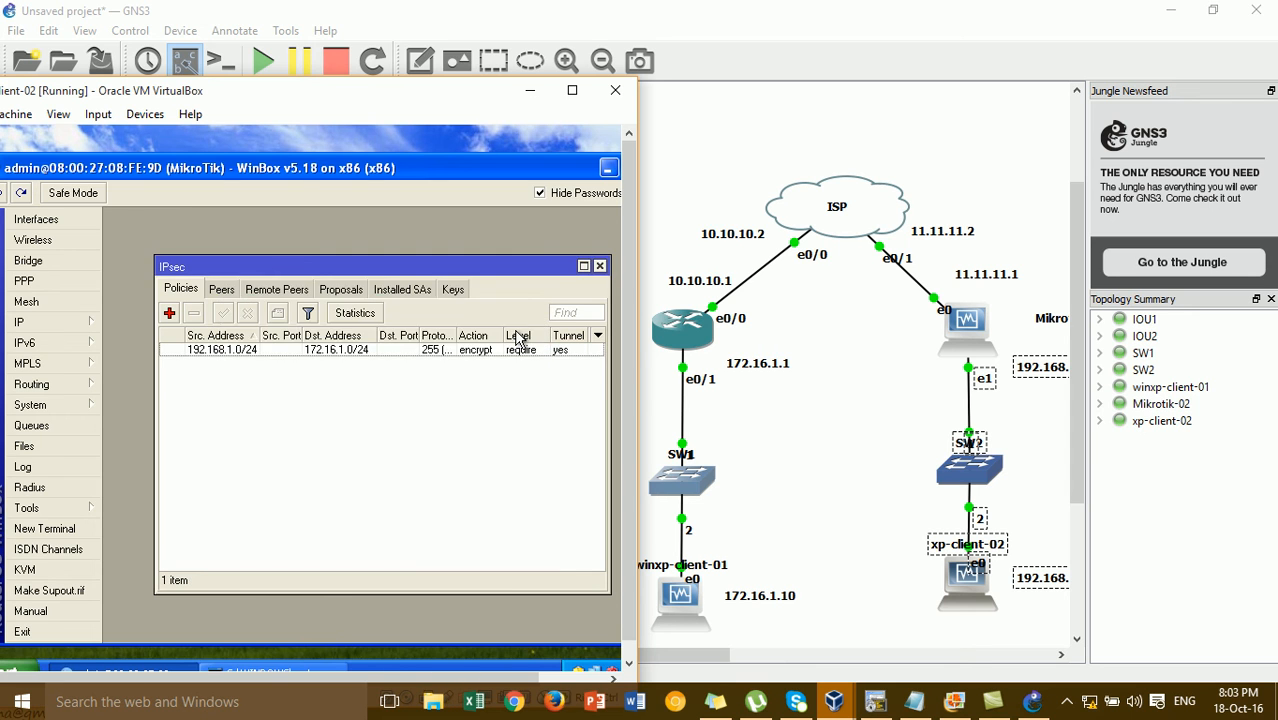
# - Add a firewall NAT rule in the srcnat chain with source address 192.168.1.0/24 and destination address 172.16.1.0/24
pyautogui.moveTo(418, 104); pyautogui.dragTo(640, 96)
pyautogui.click(276, 315)
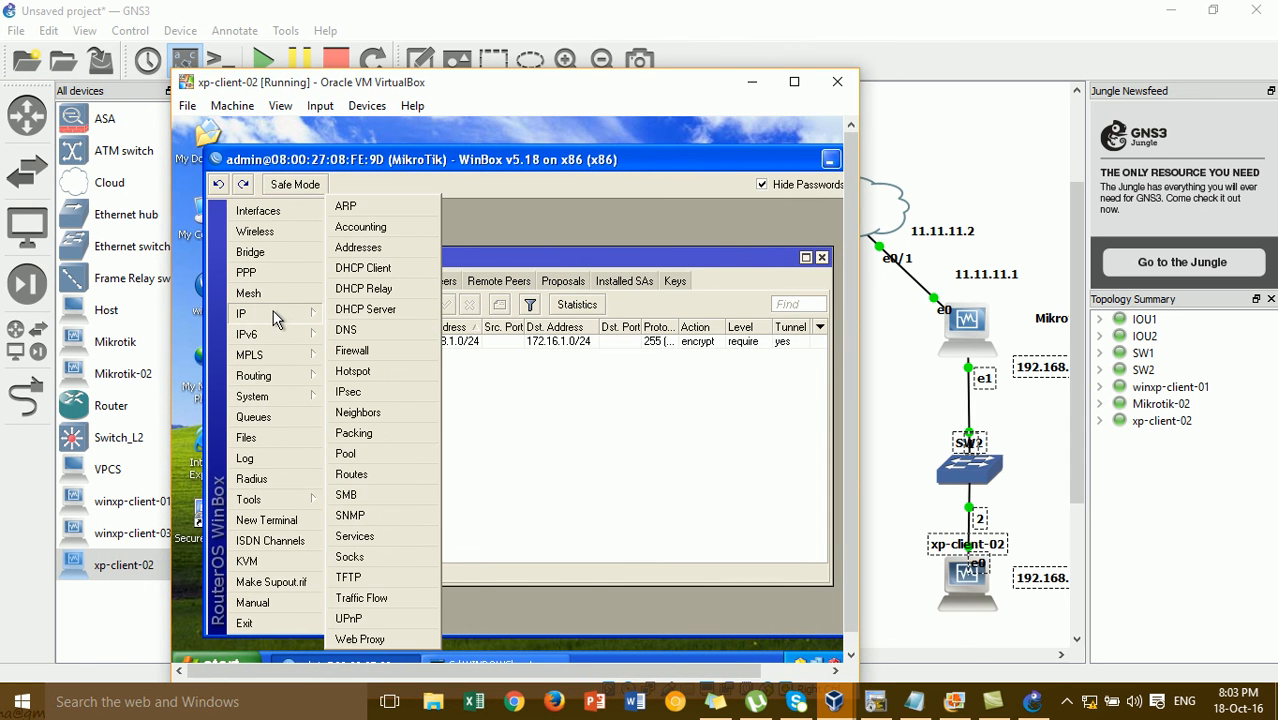
pyautogui.click(355, 352)
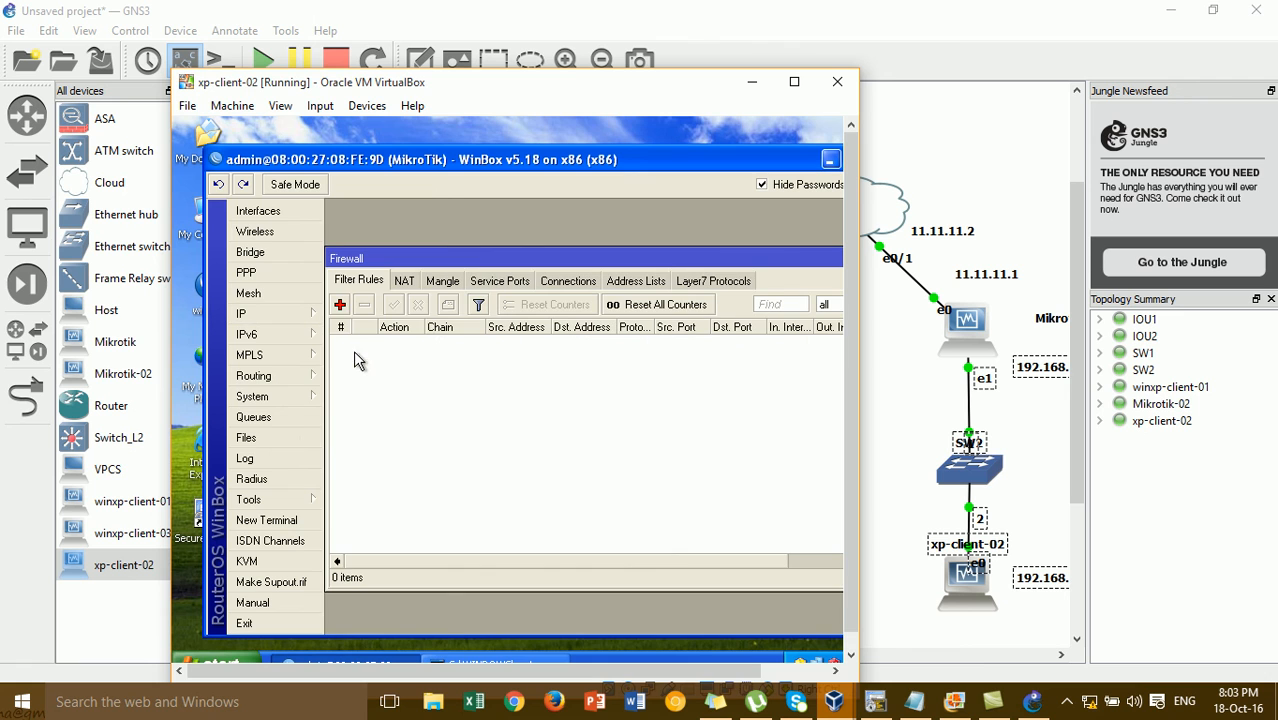
pyautogui.click(405, 281)
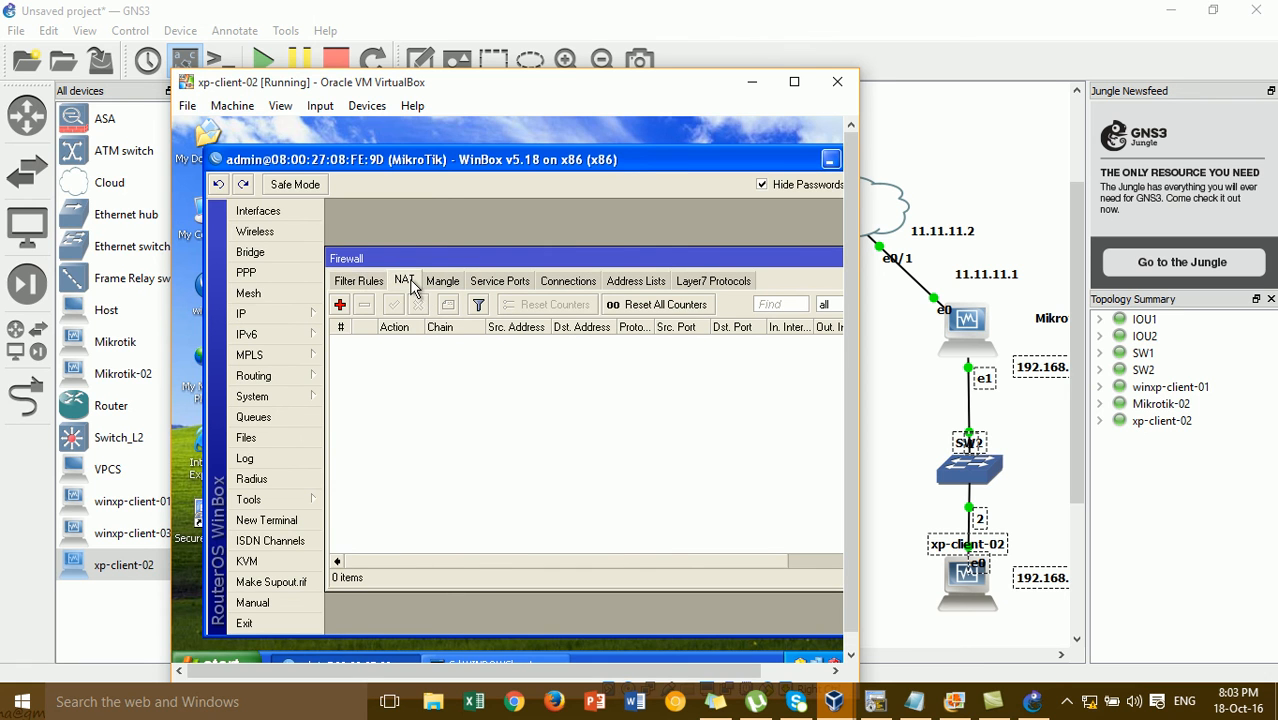
pyautogui.click(341, 304)
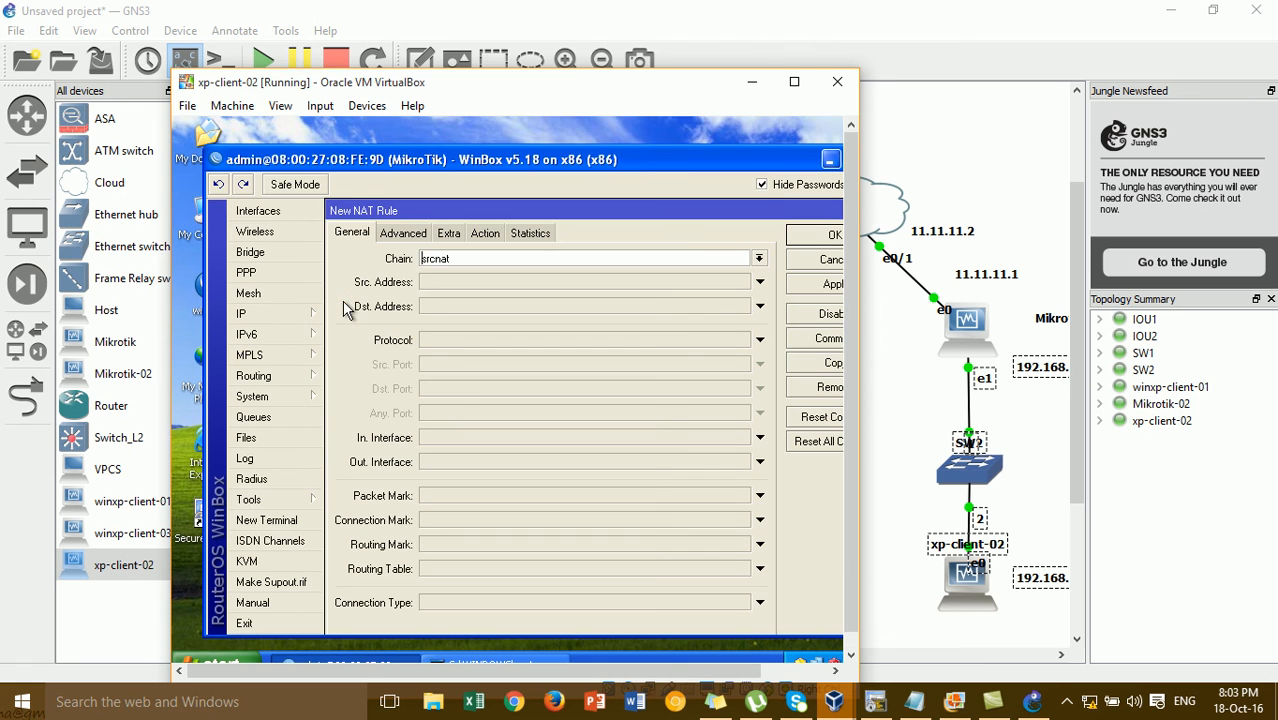
pyautogui.click(419, 284)
pyautogui.write('192.168.1.0/24')
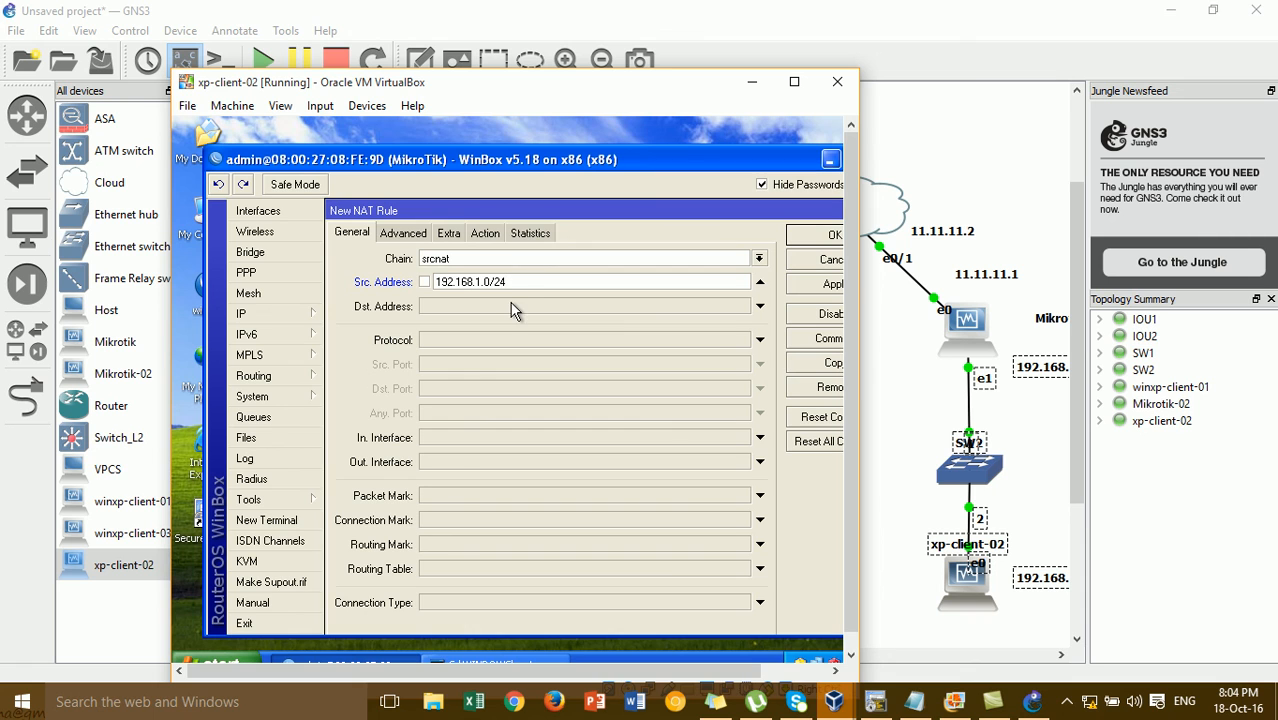
pyautogui.click(511, 310)
pyautogui.write('172.16.1')
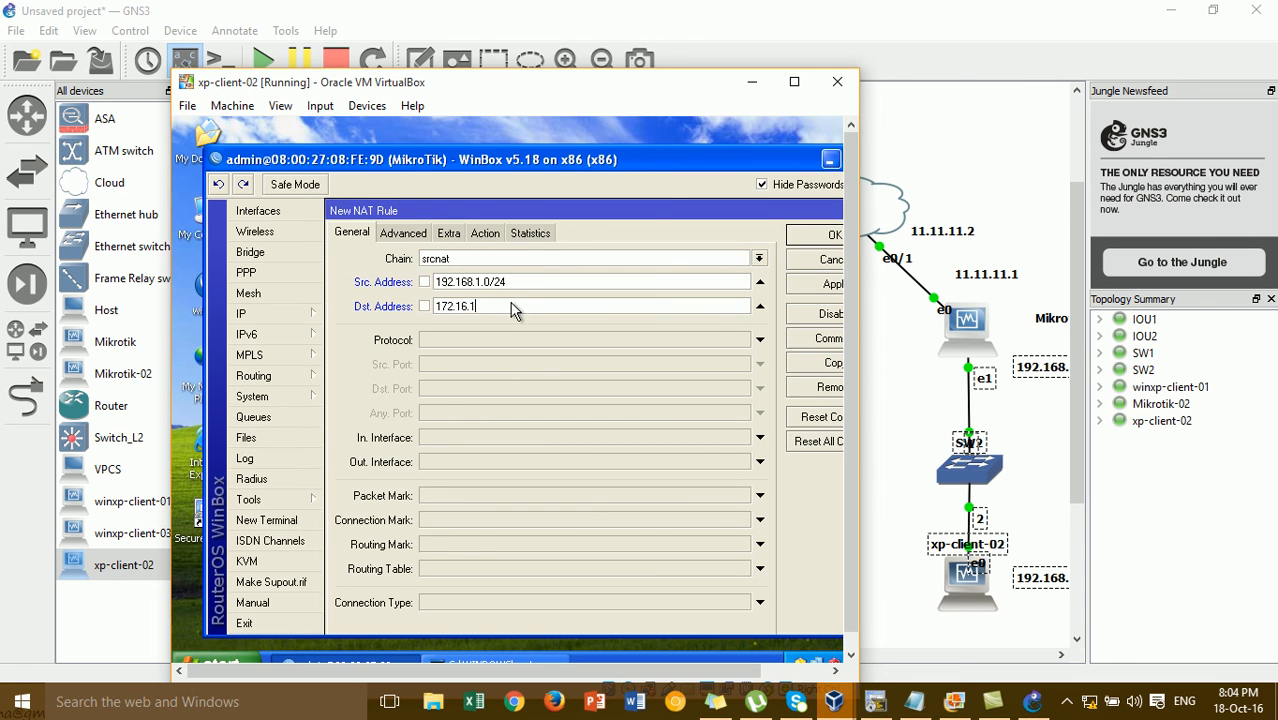
pyautogui.write('.0/24')
pyautogui.click(832, 287)
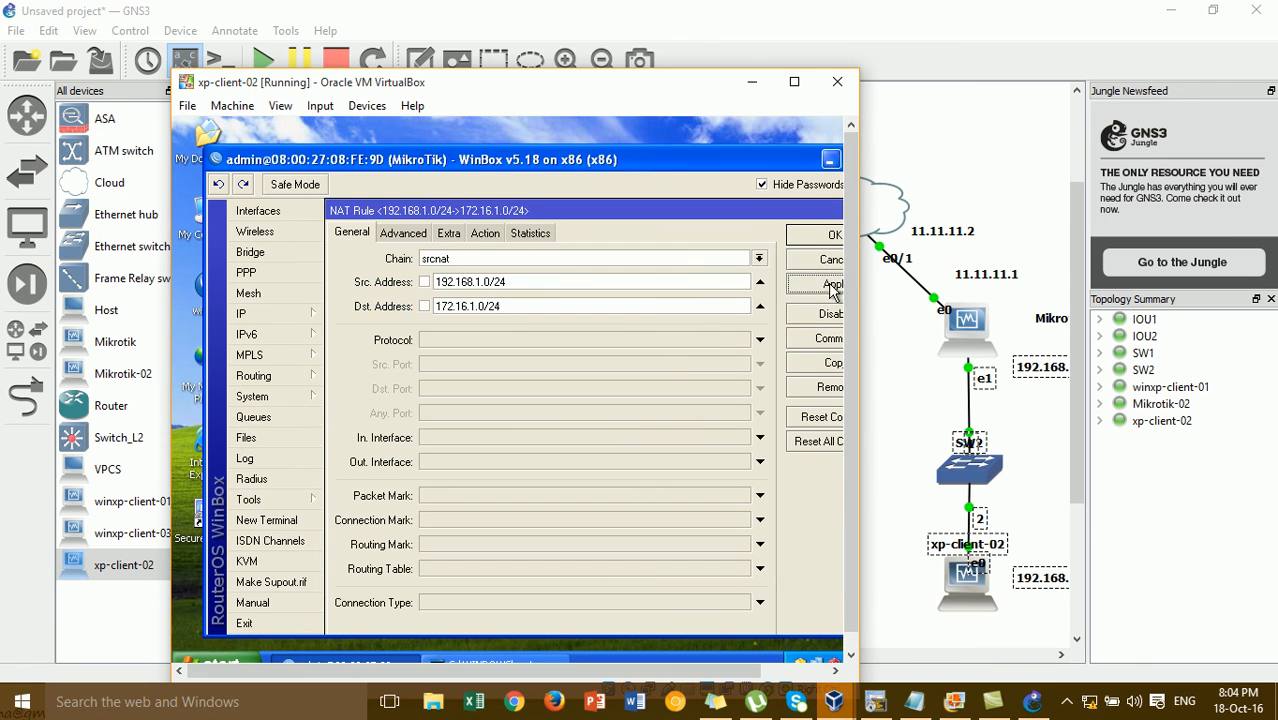
pyautogui.click(818, 238)
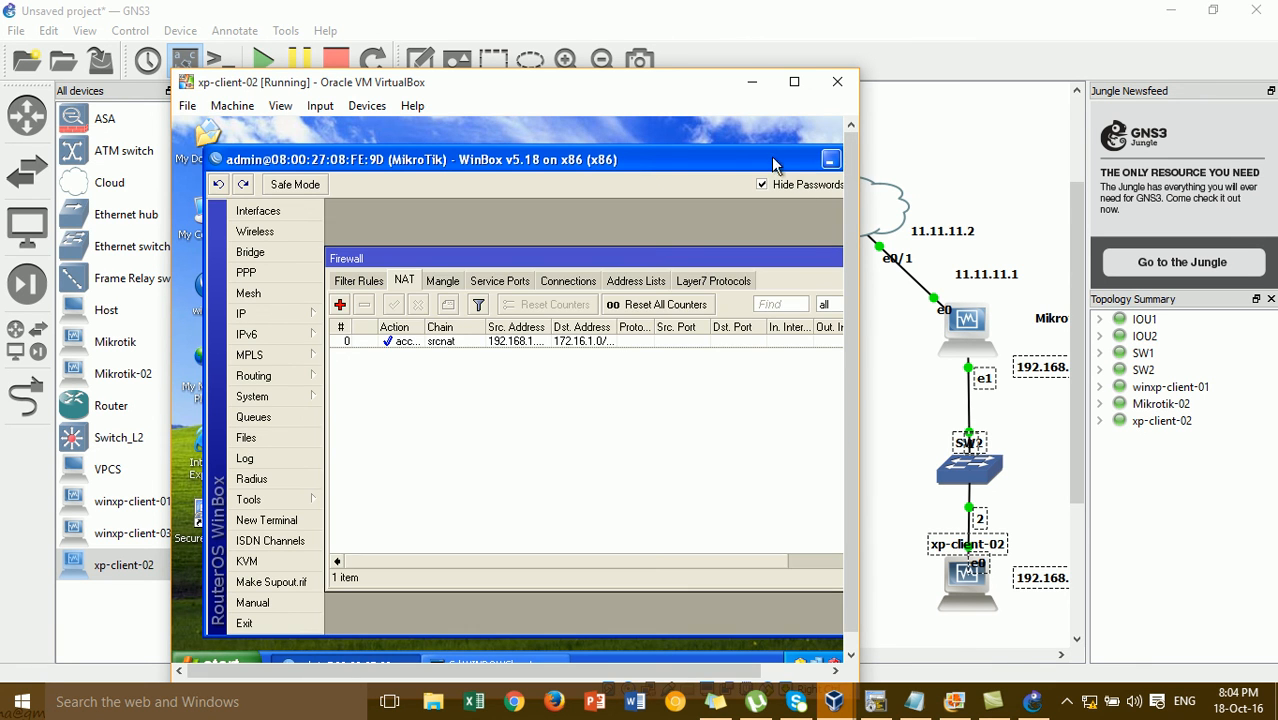
# - Minimise WinBox, check the continuous pings on winxp-client-01 and xp-client-02 side by side, and return to the GNS3 topology
pyautogui.click(794, 81)
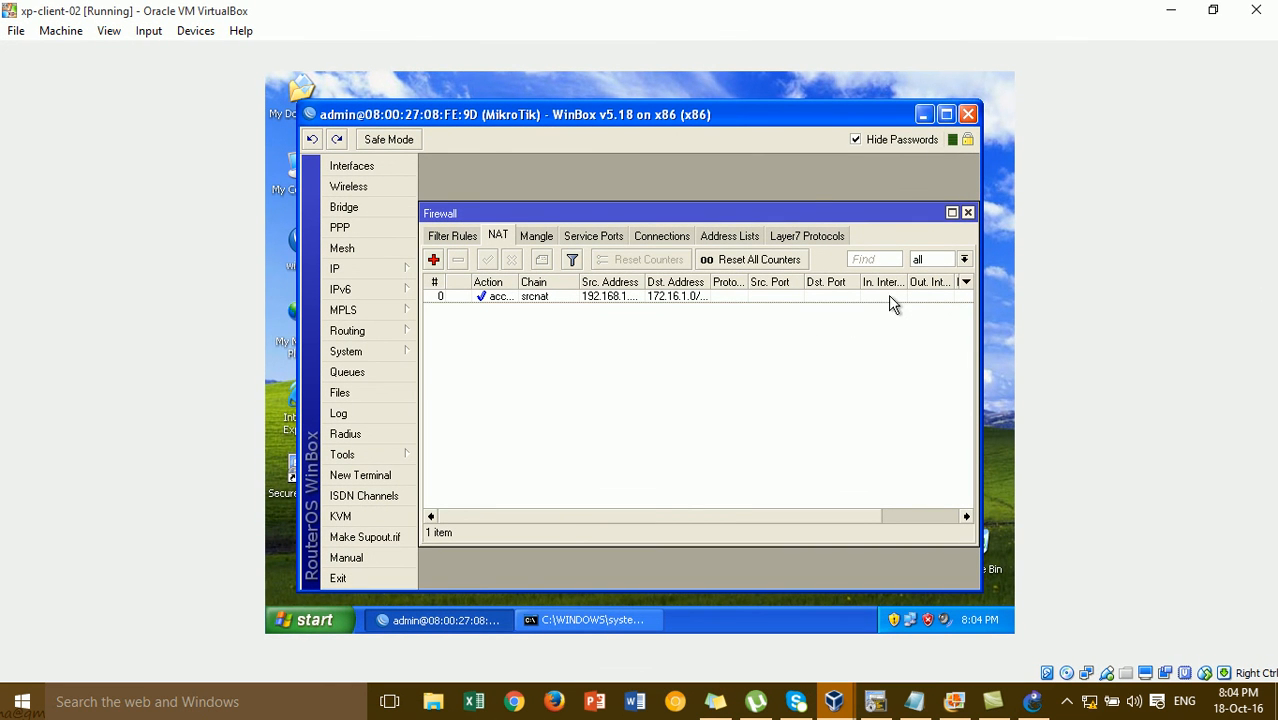
pyautogui.click(925, 117)
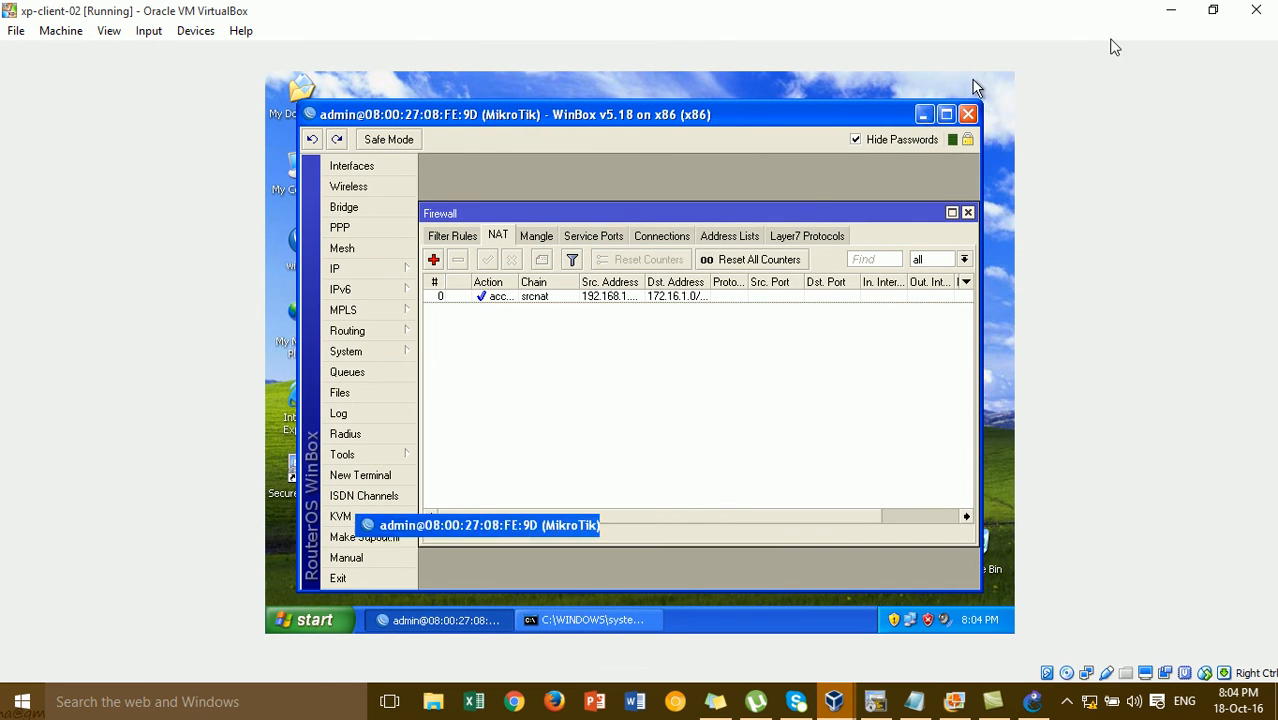
pyautogui.click(1213, 10)
pyautogui.moveTo(700, 84); pyautogui.dragTo(1080, 58)
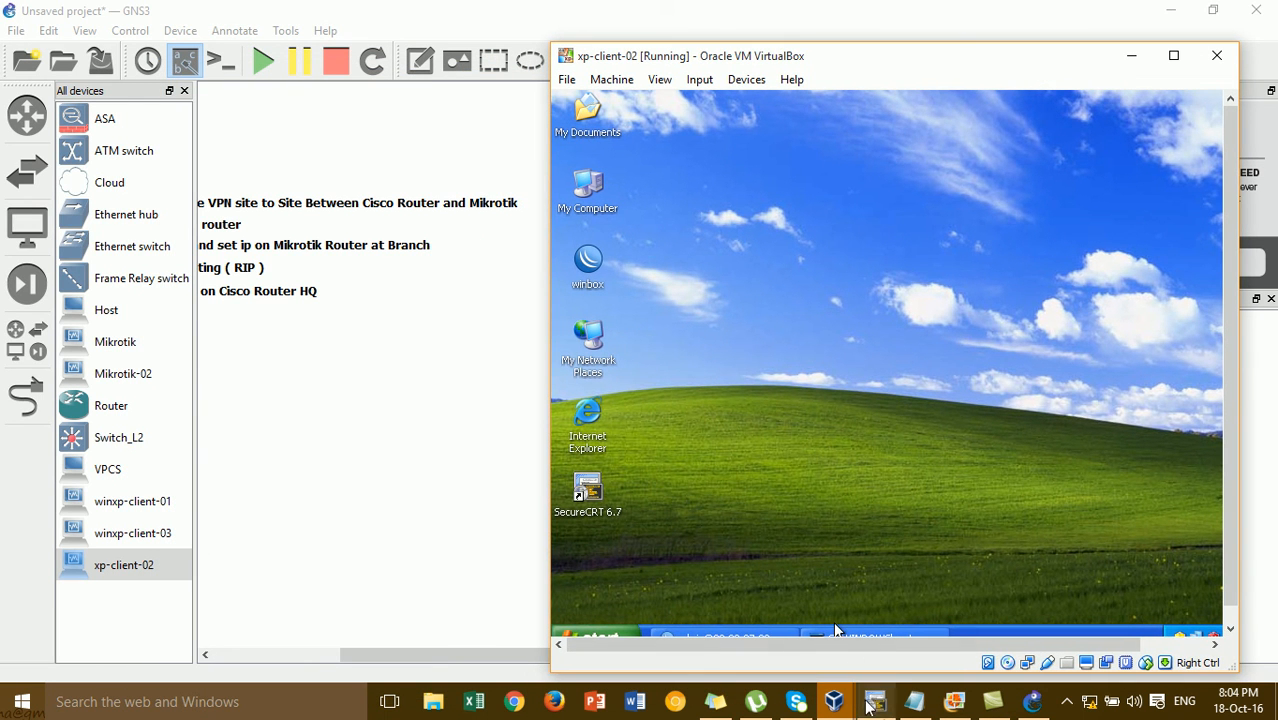
pyautogui.moveTo(862, 684)
pyautogui.click(893, 620)
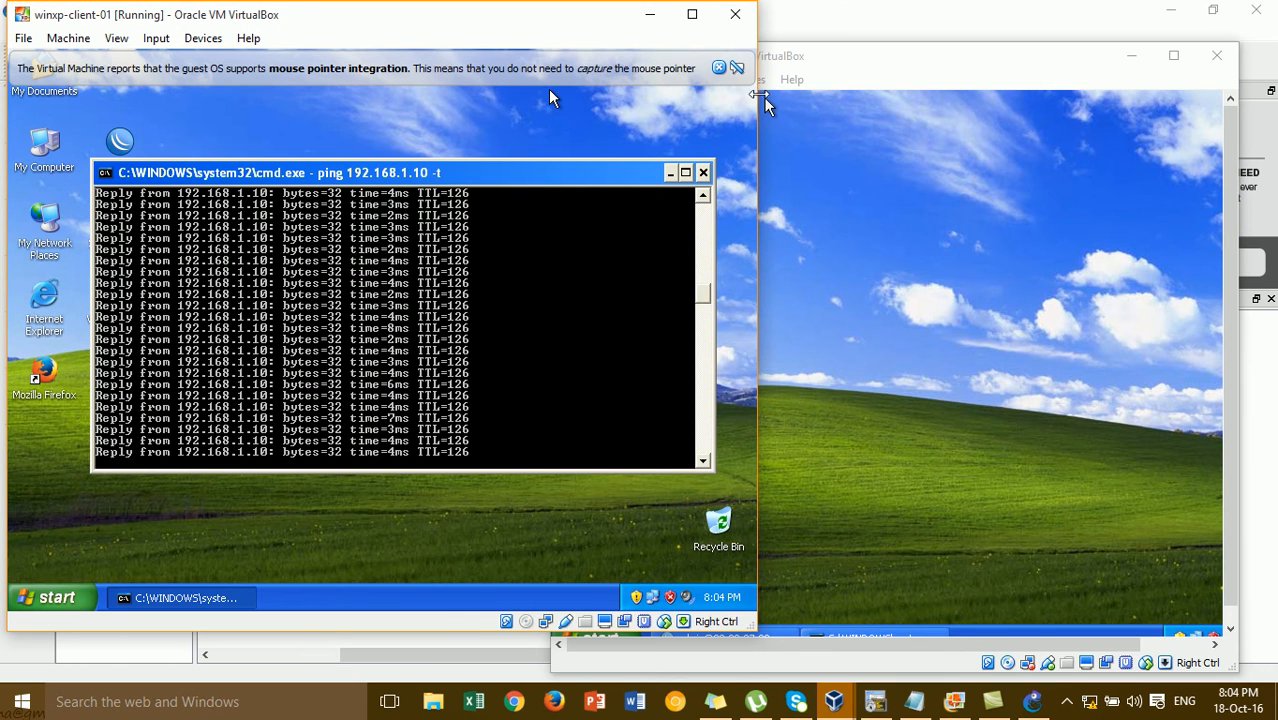
pyautogui.moveTo(796, 58); pyautogui.dragTo(911, 35)
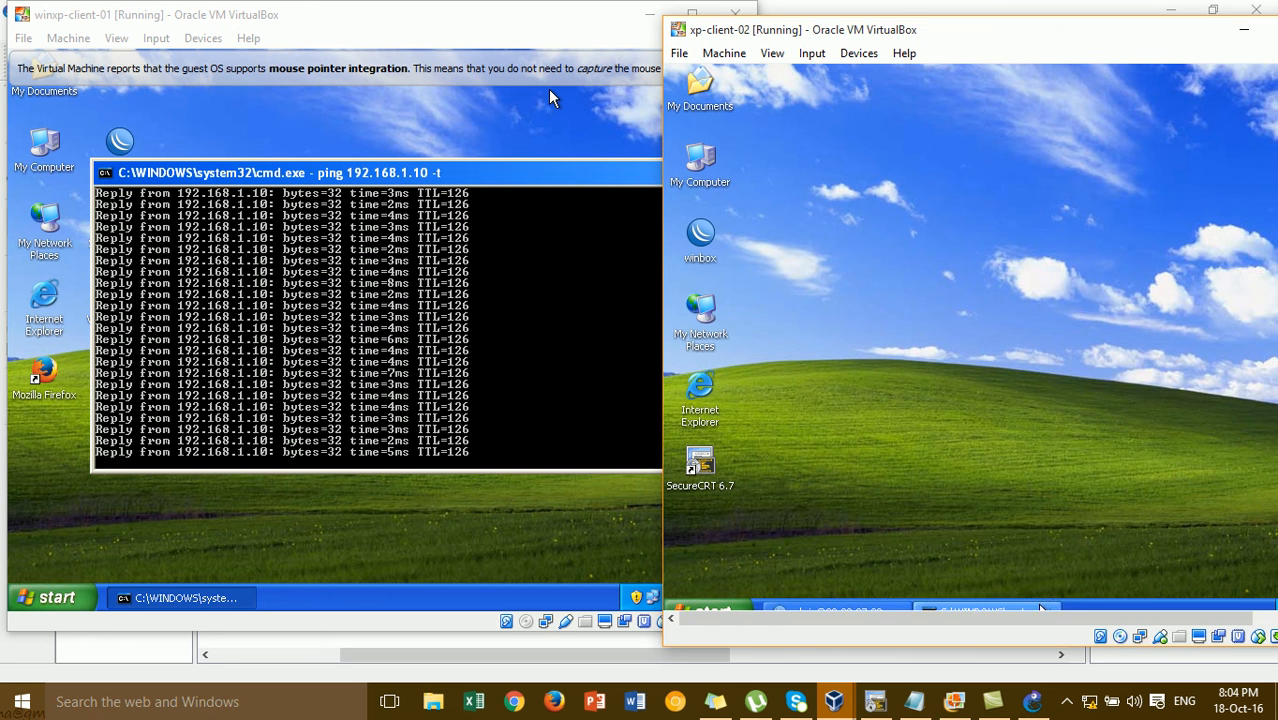
pyautogui.click(985, 609)
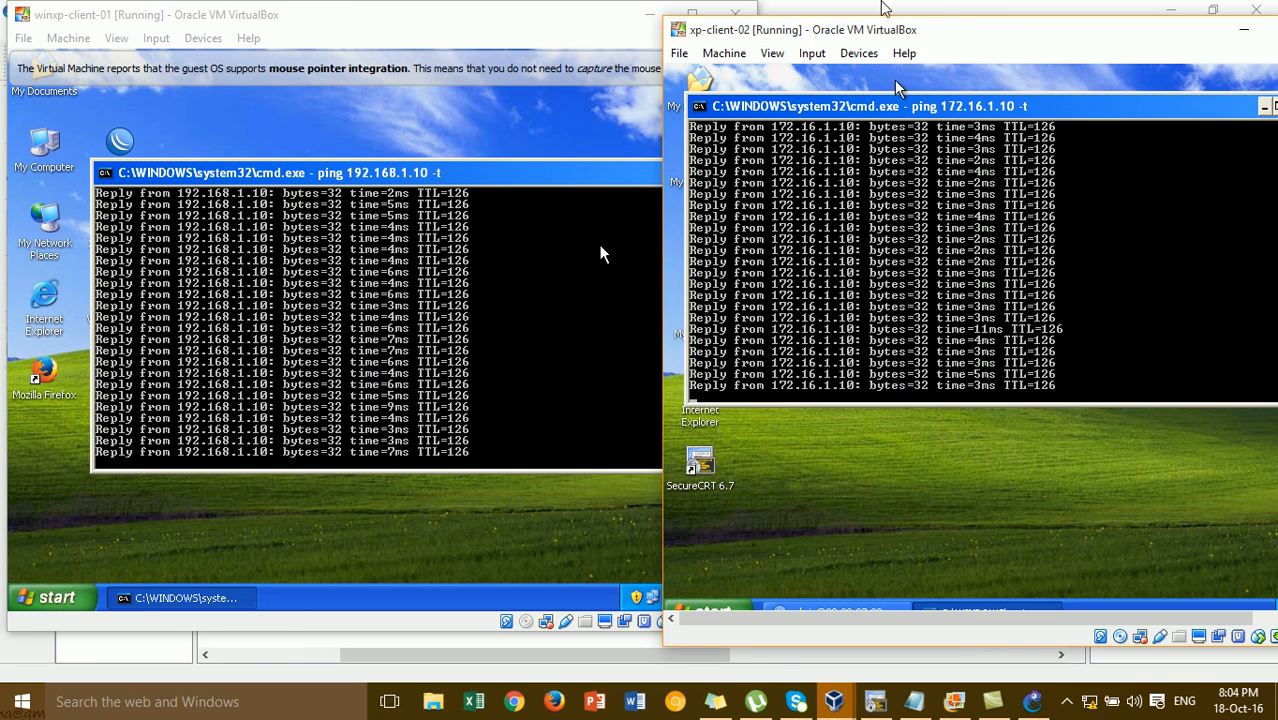
pyautogui.click(1245, 32)
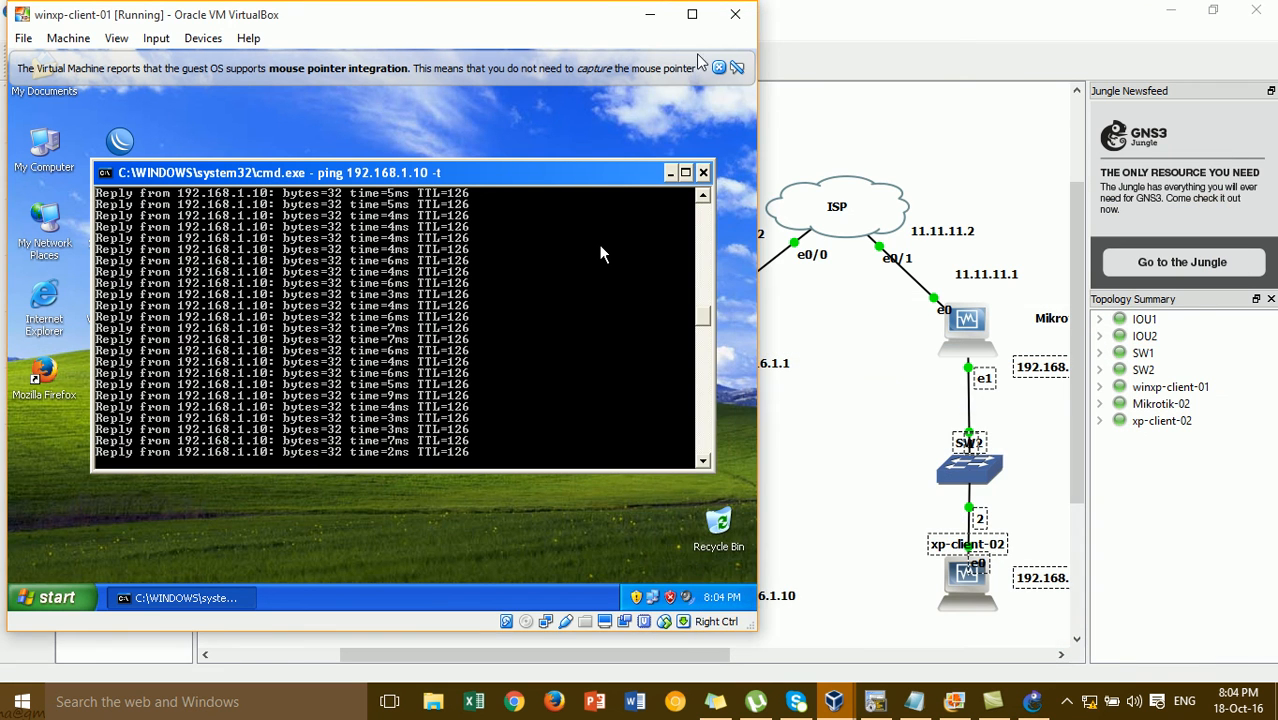
pyautogui.click(650, 14)
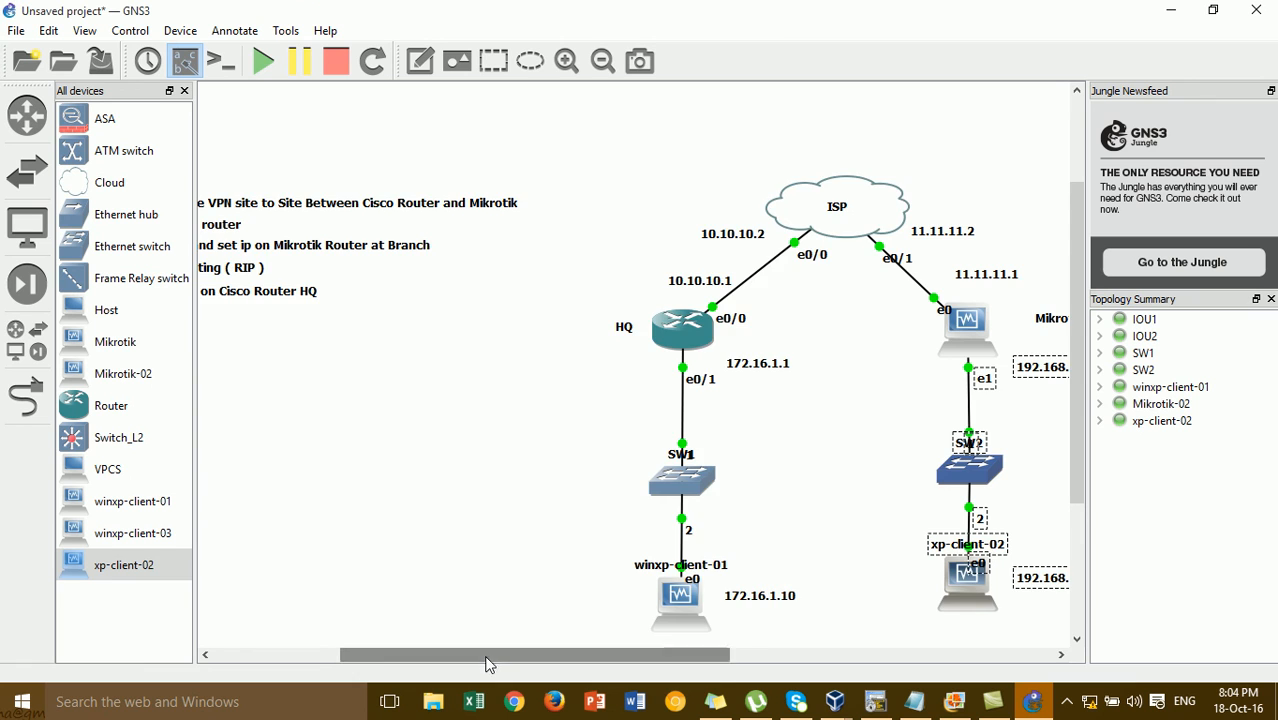
# - Add the note "5-Verify VPN" to the topology, aligned beneath the item on configuring VPN on Cisco Router HQ
pyautogui.moveTo(485, 662); pyautogui.dragTo(379, 663)
pyautogui.click(416, 64)
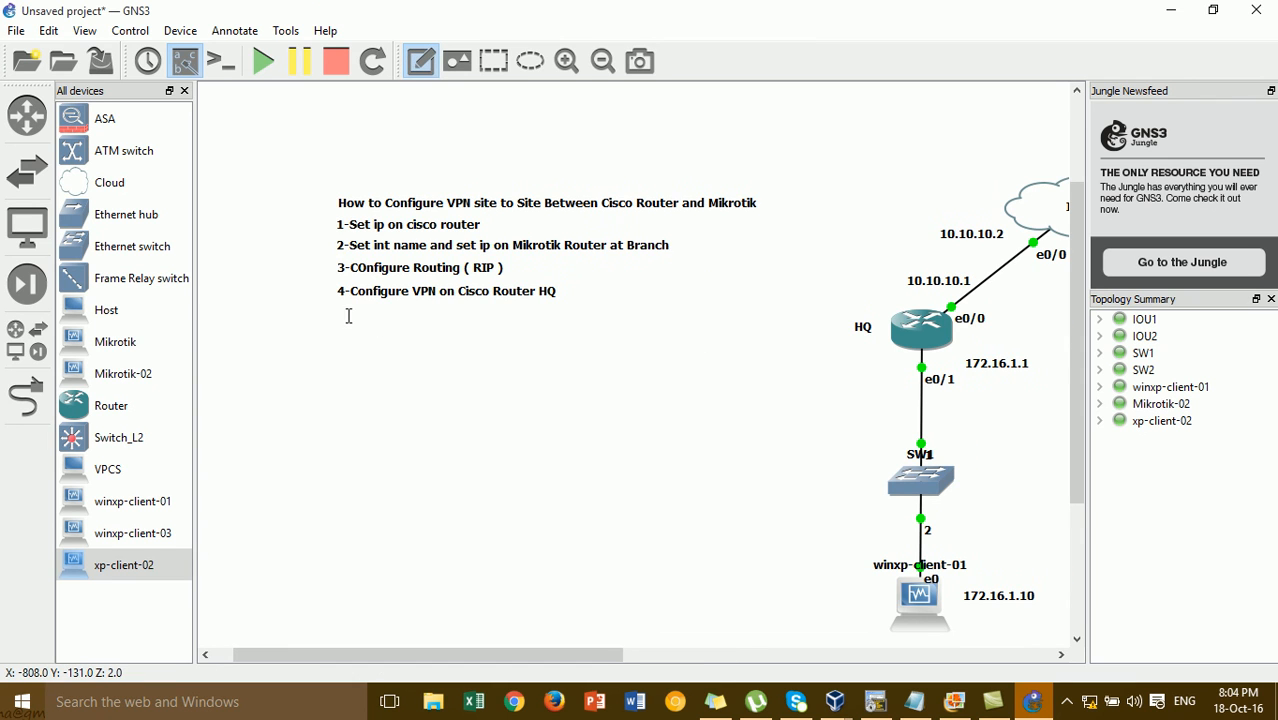
pyautogui.click(338, 310)
pyautogui.write('5')
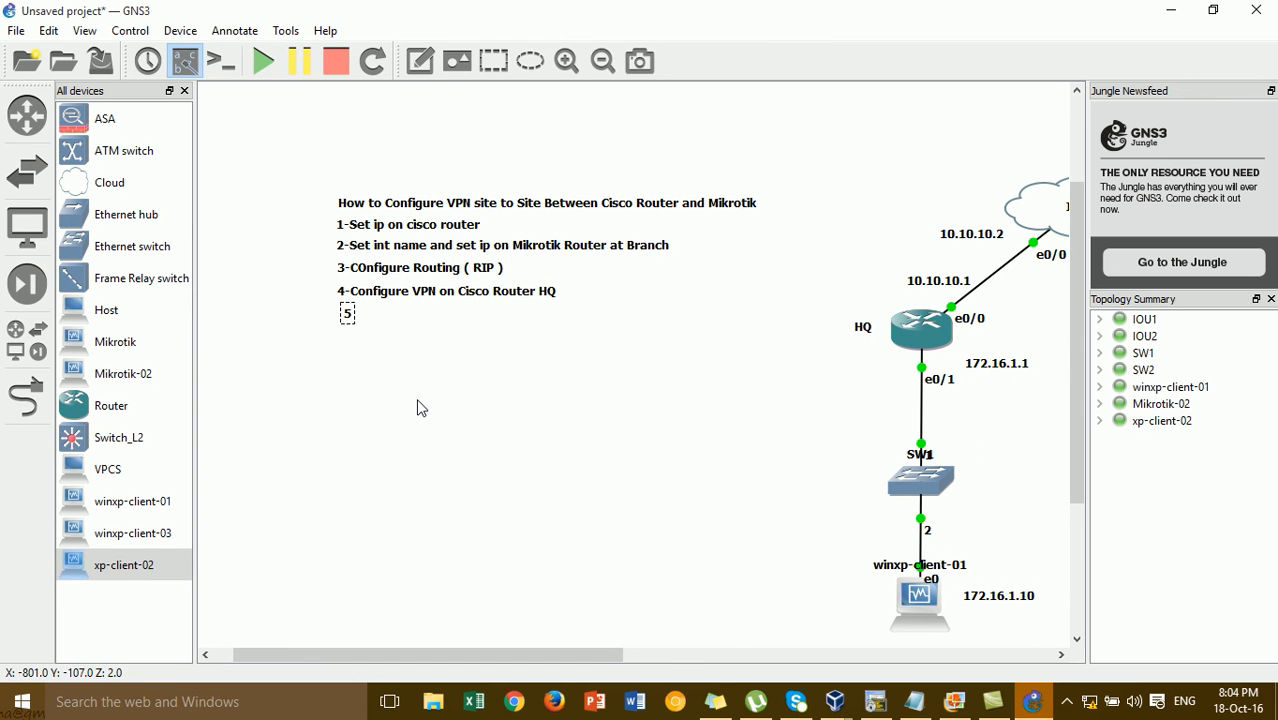
pyautogui.write('-Verit')
pyautogui.press('BackSpace')
pyautogui.write('fy')
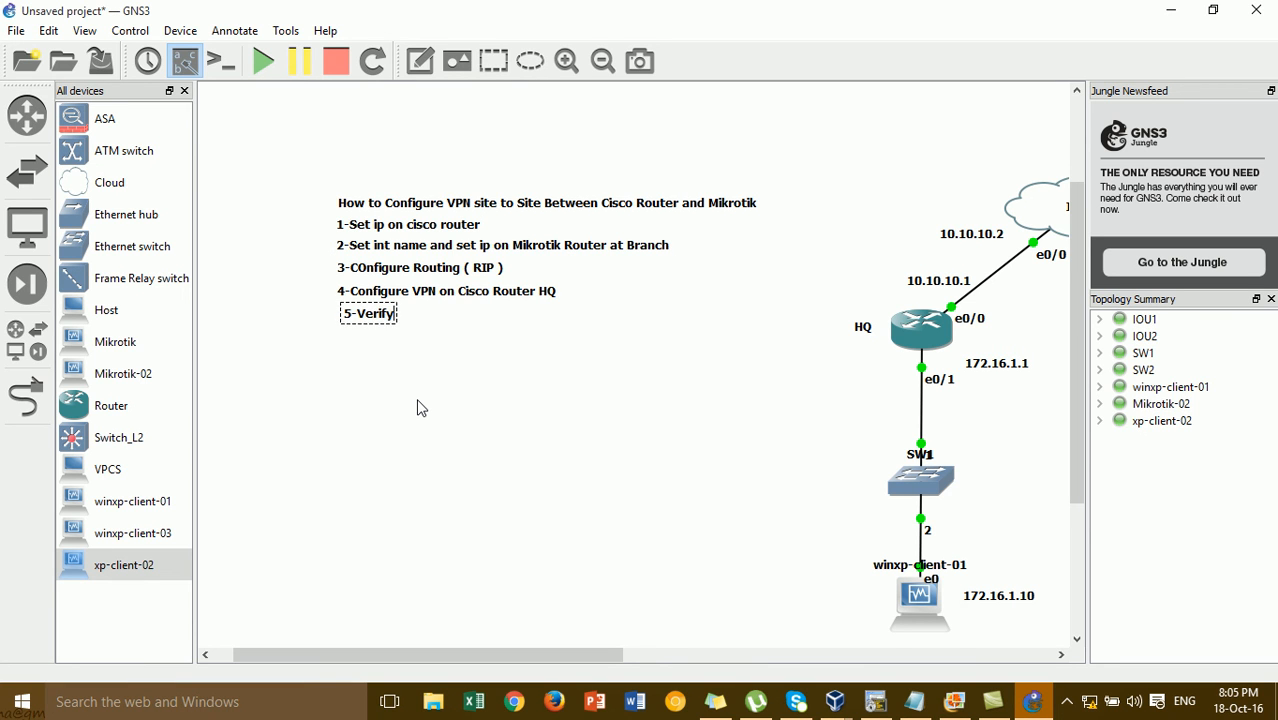
pyautogui.write(' VPN')
pyautogui.moveTo(408, 325); pyautogui.dragTo(401, 323)
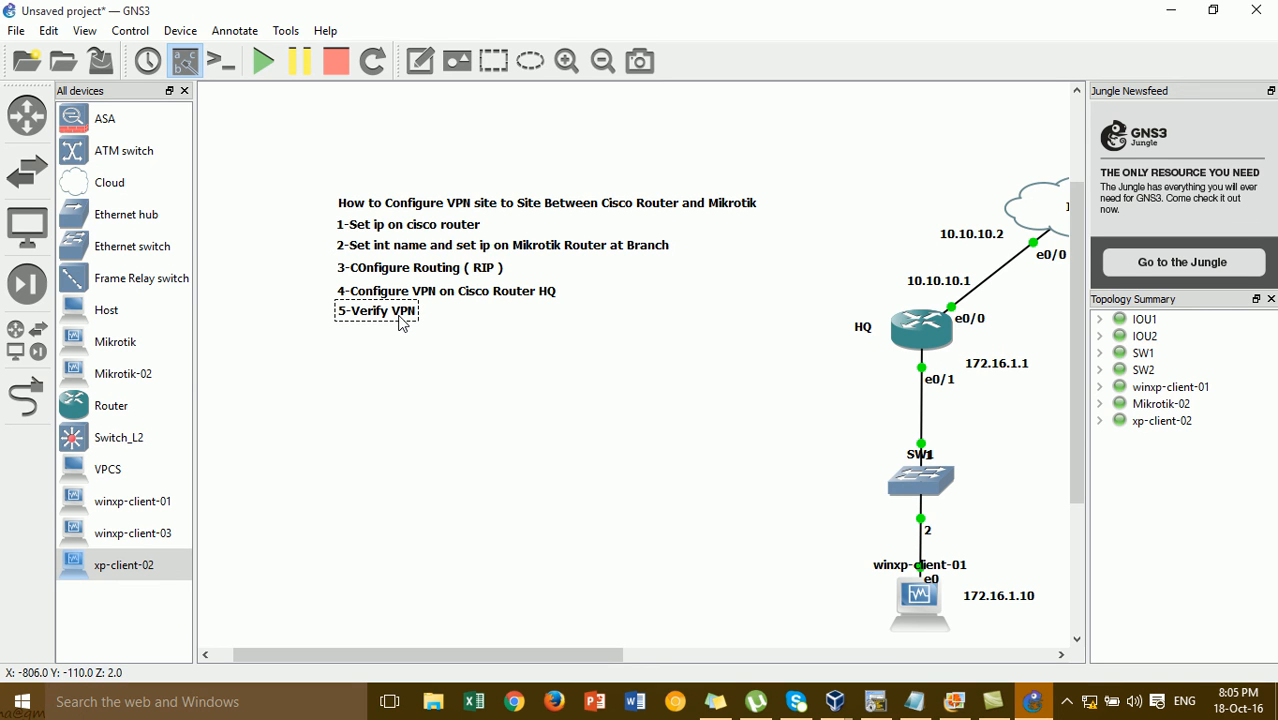
# - Switch to the HQ console in SecureCRT, place it beside the topology, and leave configuration mode with the end command
pyautogui.click(446, 373)
pyautogui.moveTo(611, 650); pyautogui.dragTo(689, 652)
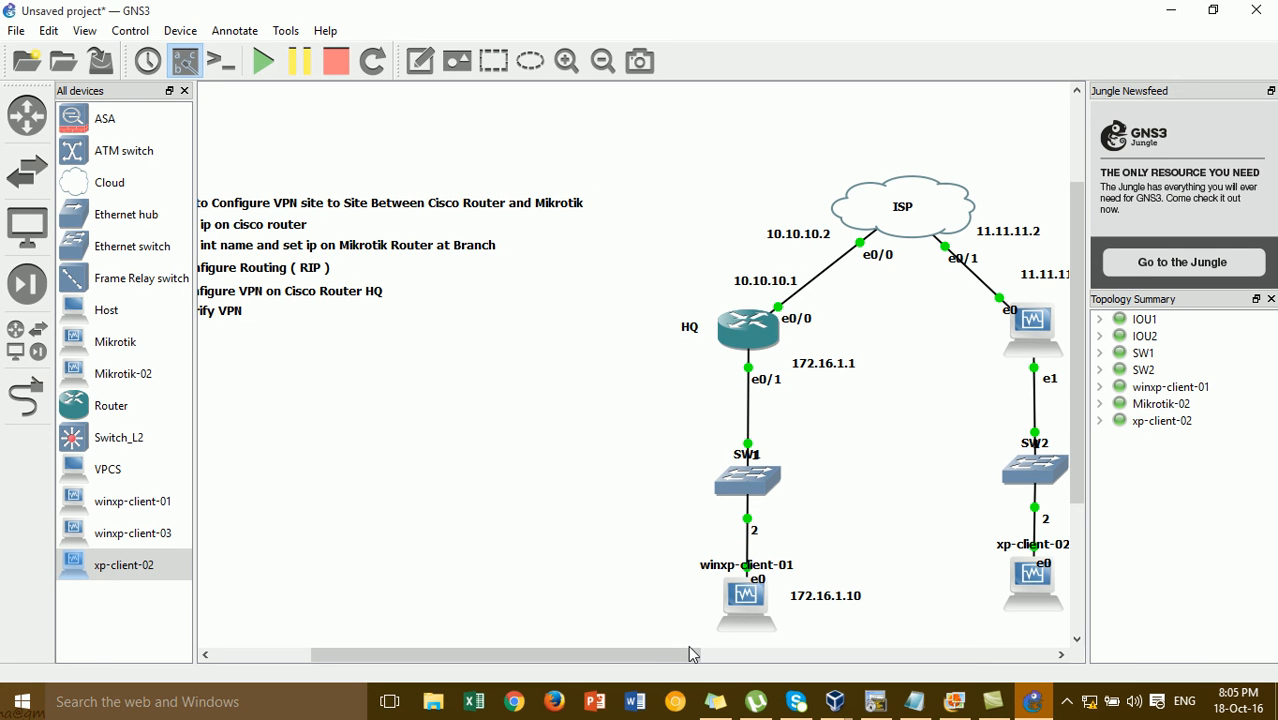
pyautogui.click(875, 700)
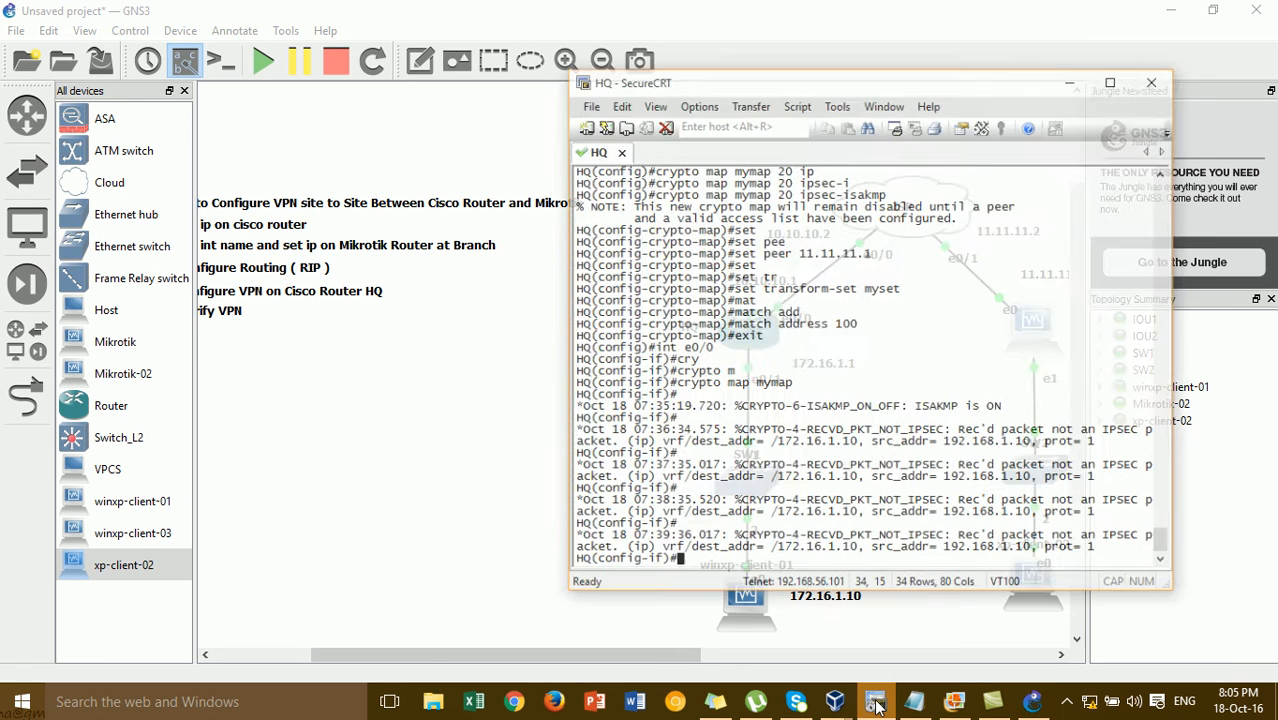
pyautogui.moveTo(813, 57); pyautogui.dragTo(1070, 79)
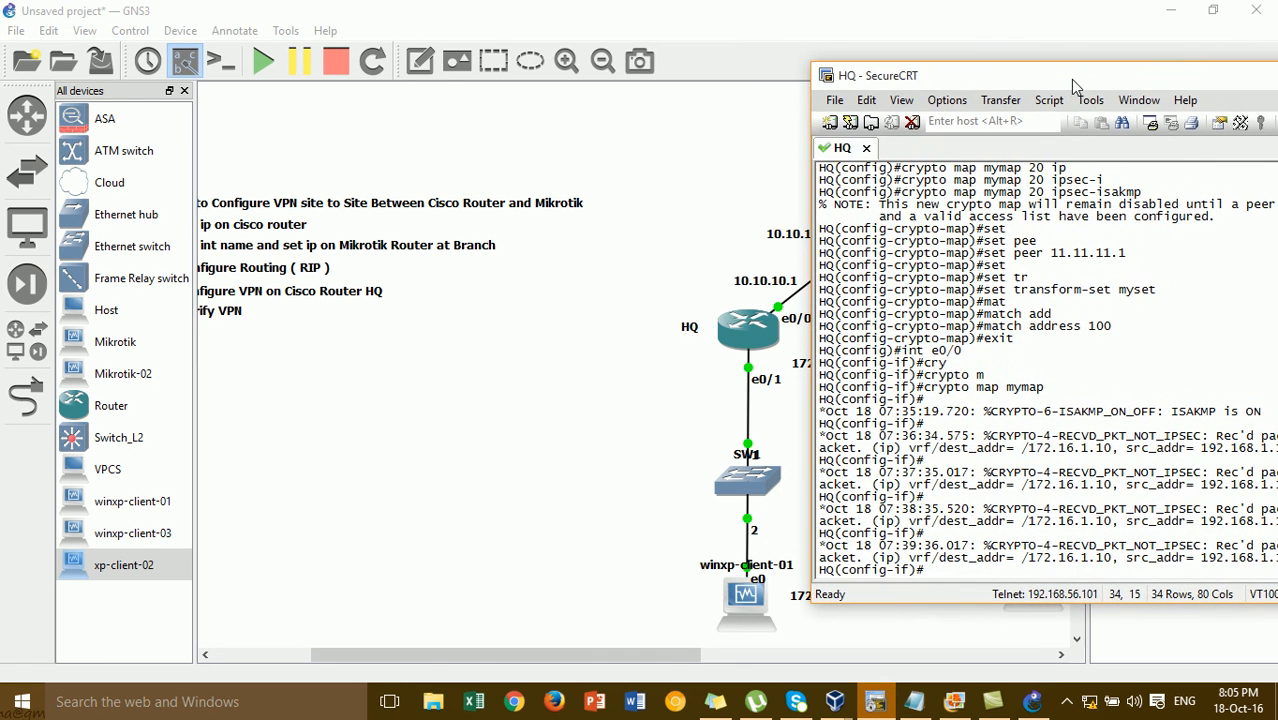
pyautogui.press('Return')
pyautogui.write('end')
pyautogui.press('Return')
pyautogui.press('Return')
# - Check the ISAKMP security associations on HQ with show crypto isakmp sa, and minimise the console after reading the output
pyautogui.write('sh')
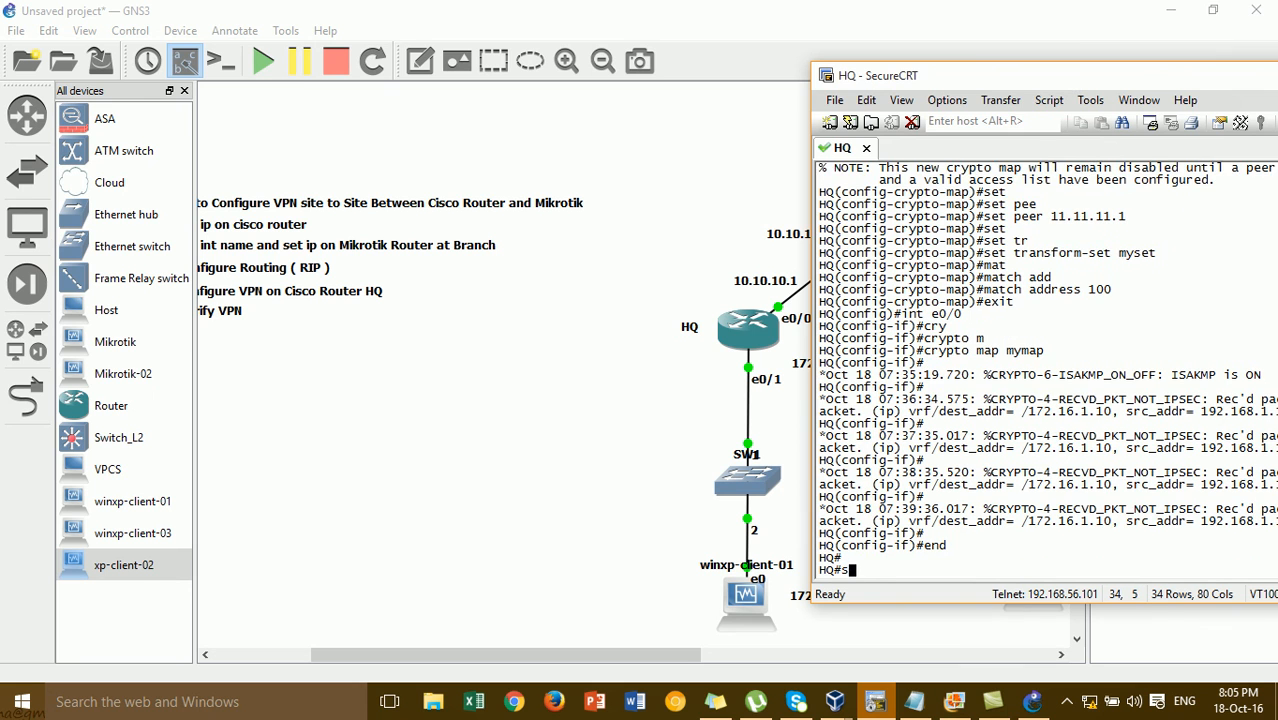
pyautogui.press('Tab')
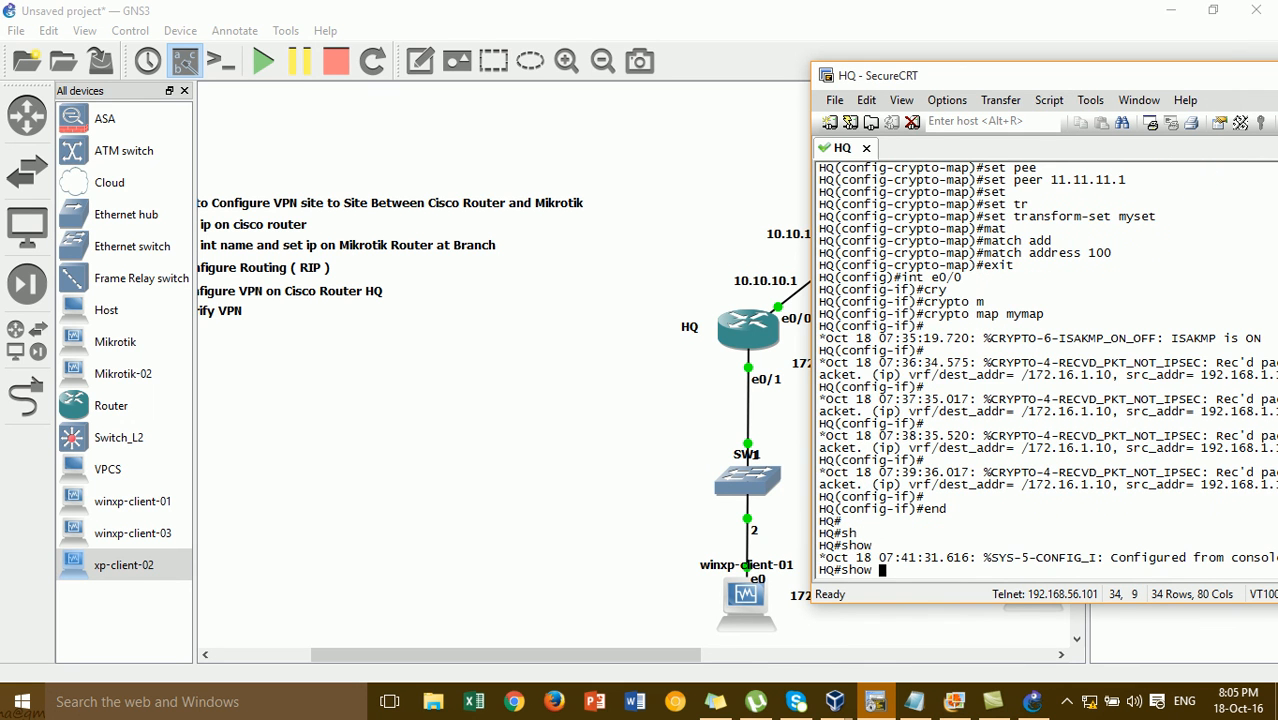
pyautogui.write('cry')
pyautogui.press('Tab')
pyautogui.write('is')
pyautogui.press('Tab')
pyautogui.write('sa')
pyautogui.press('Return')
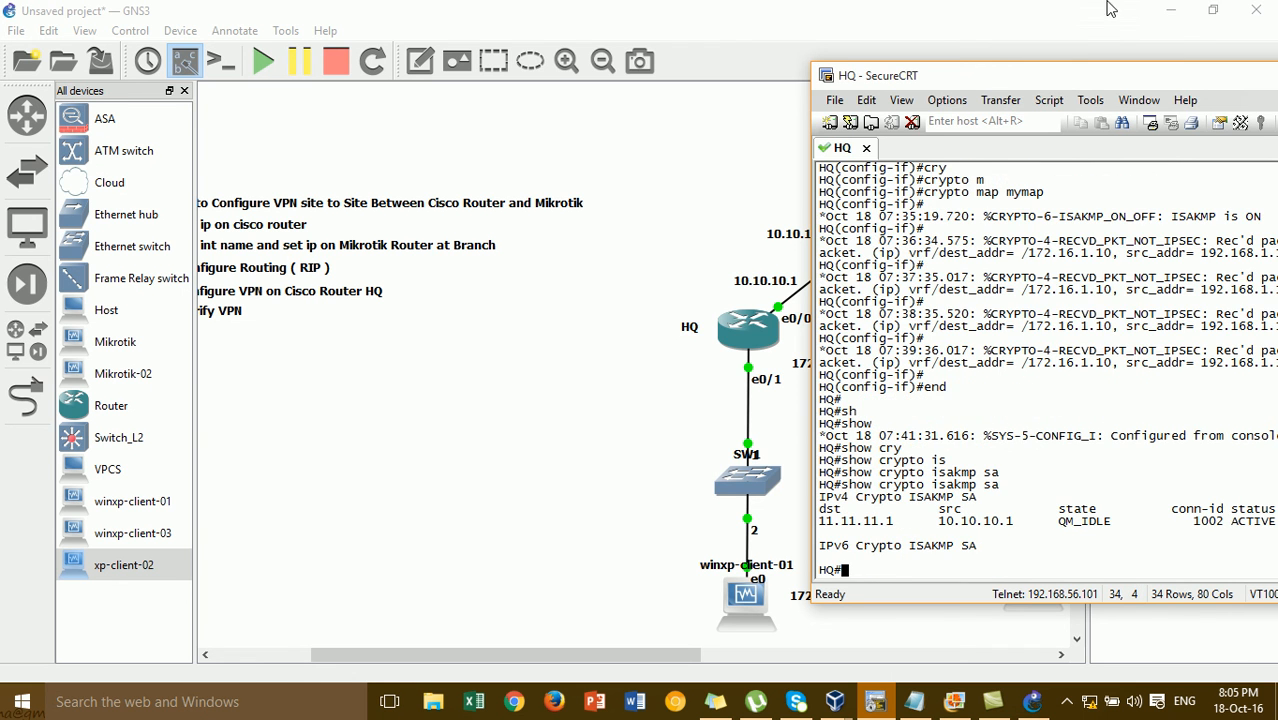
pyautogui.moveTo(1080, 68); pyautogui.dragTo(786, 42)
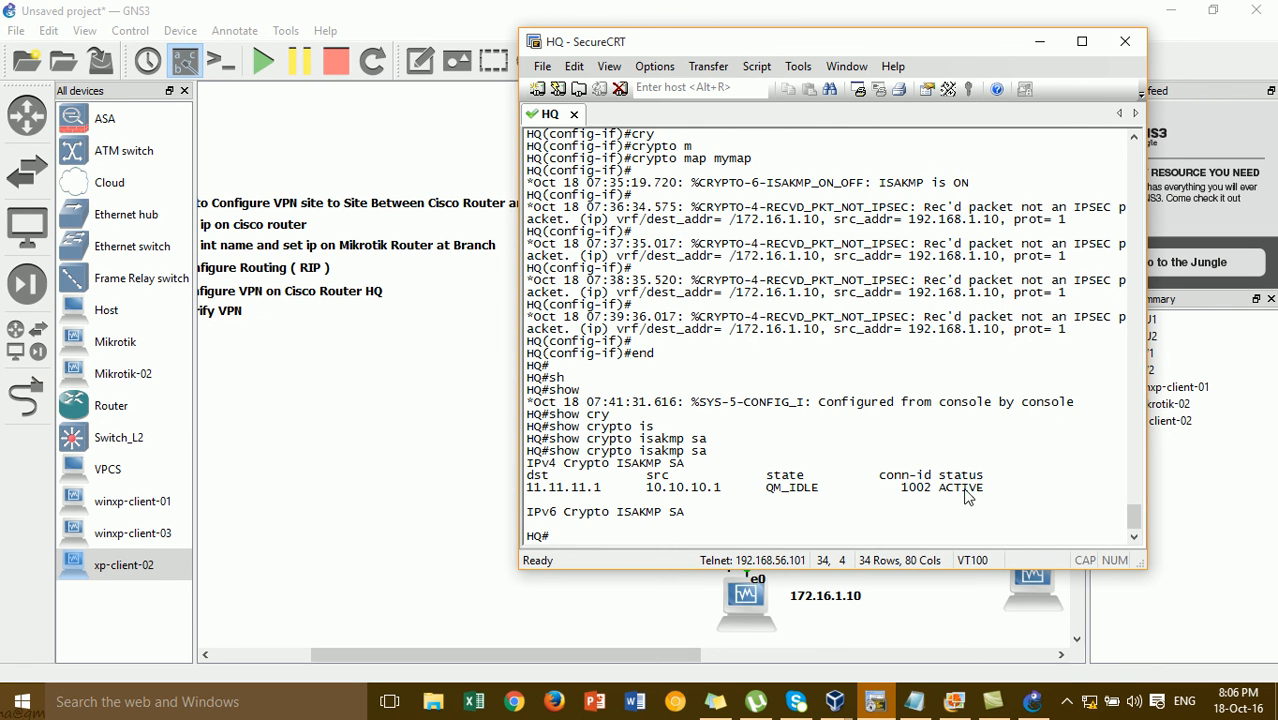
pyautogui.click(1039, 41)
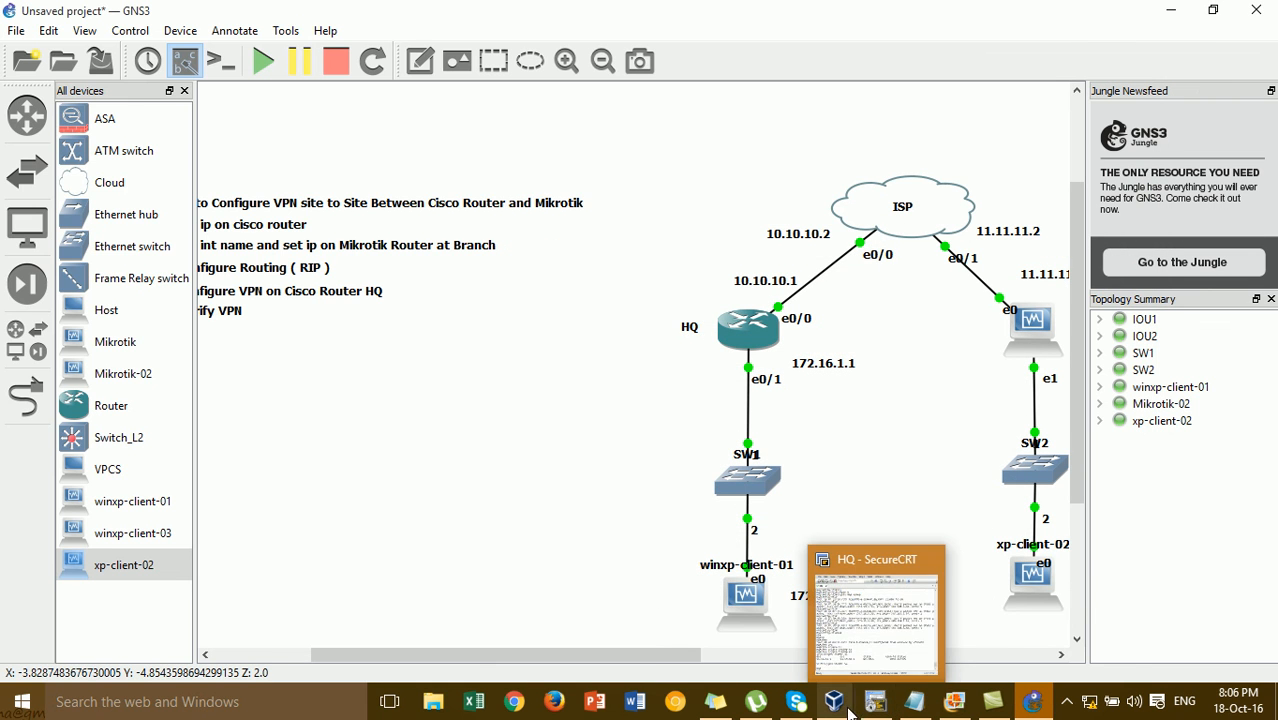
# - Switch to the xp-client-02 virtual machine and close the command window running the continuous ping to 172.16.1.10
pyautogui.moveTo(843, 710)
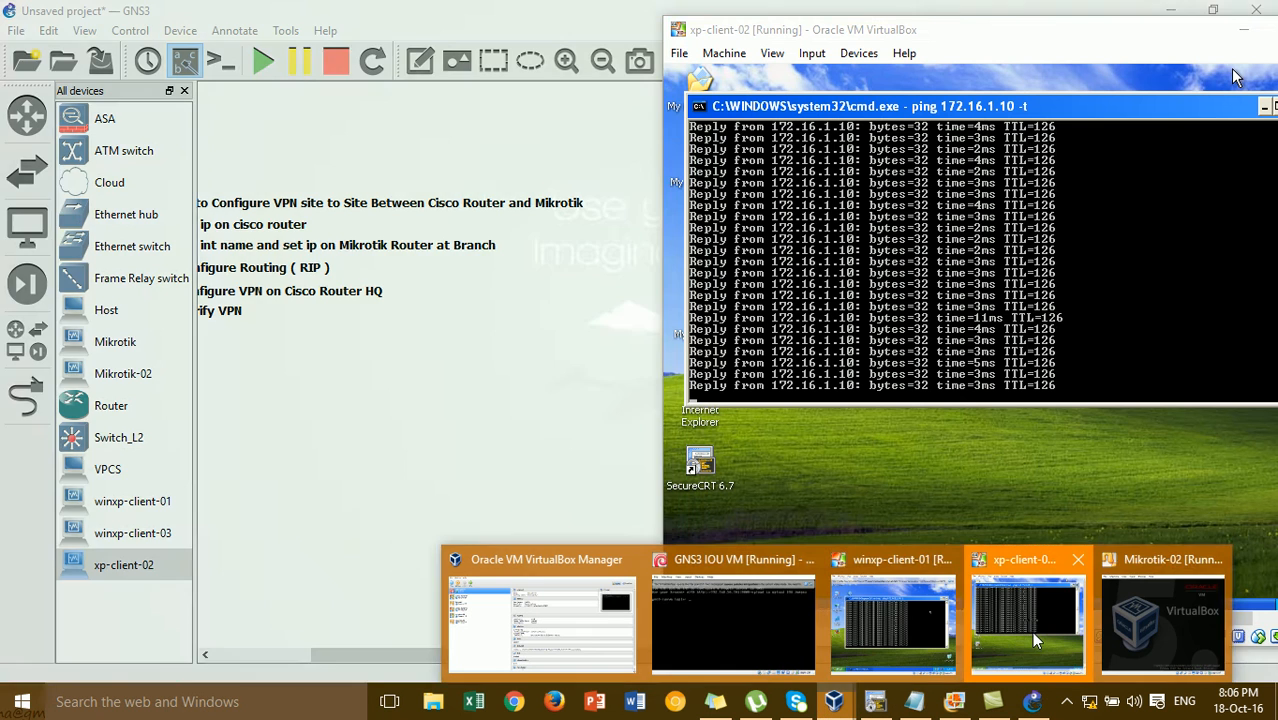
pyautogui.click(1031, 631)
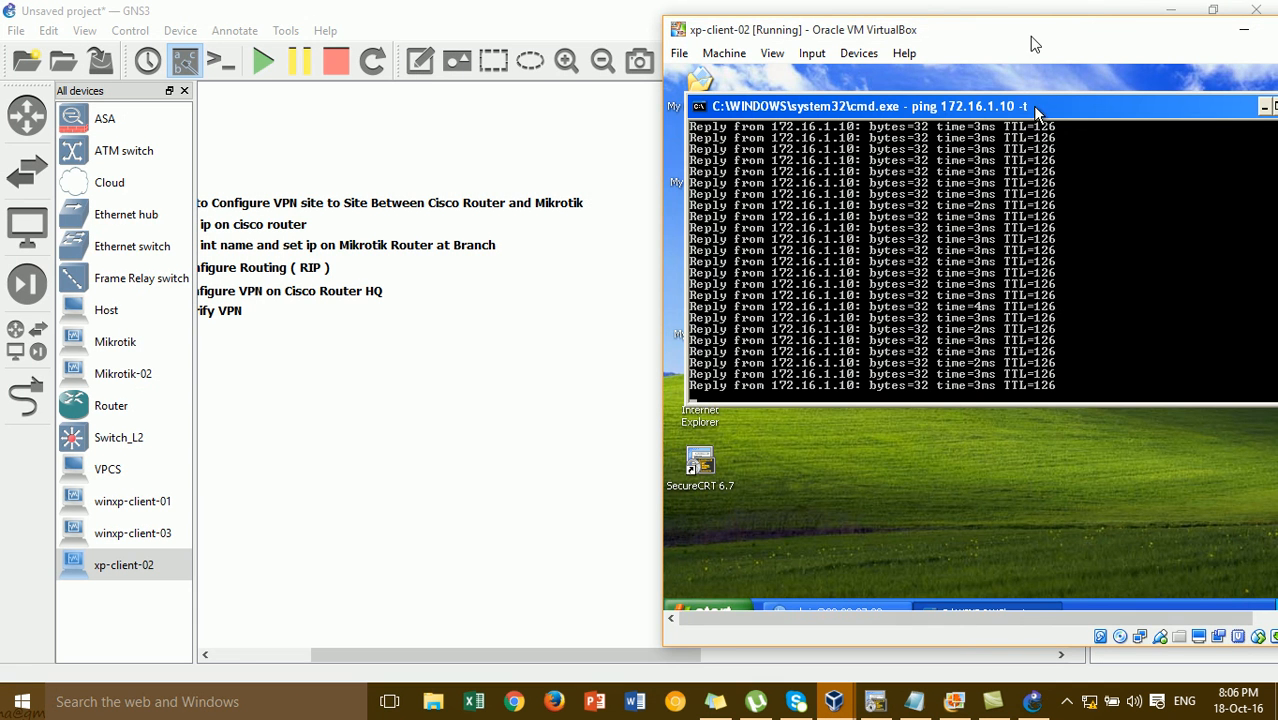
pyautogui.moveTo(1030, 36); pyautogui.dragTo(637, 45)
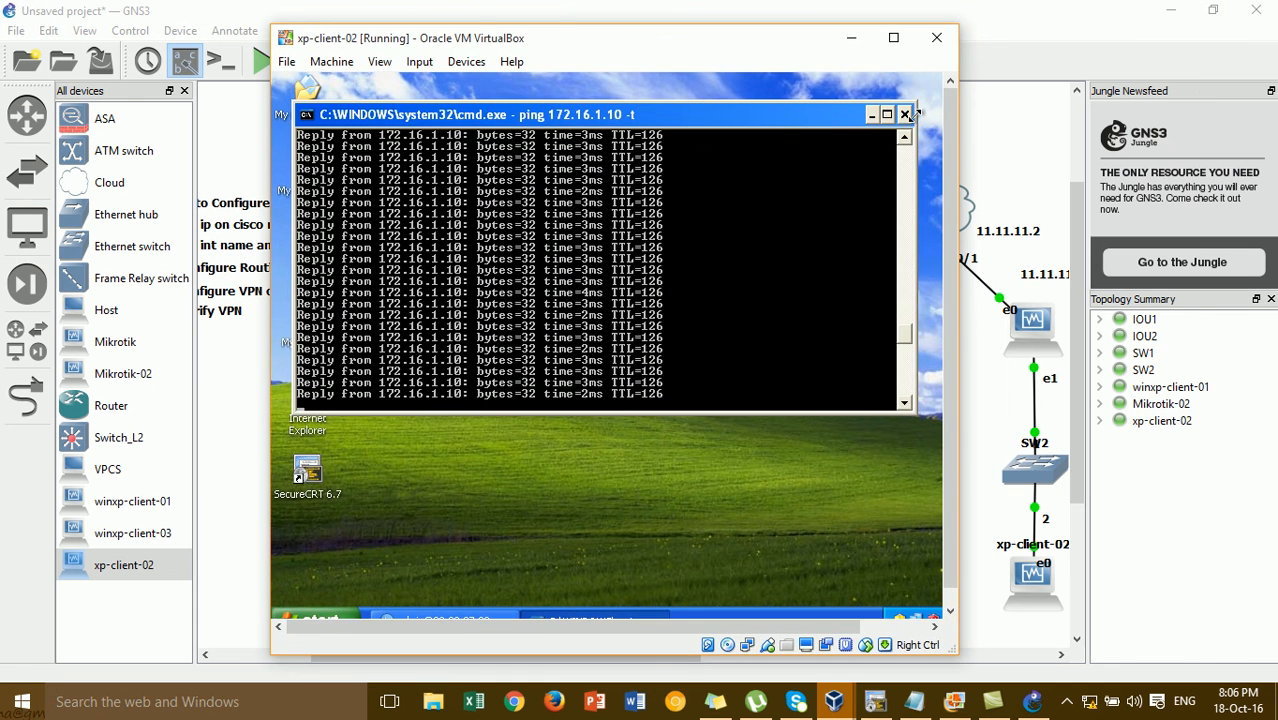
pyautogui.click(905, 115)
pyautogui.scroll(-1, 948, 157)
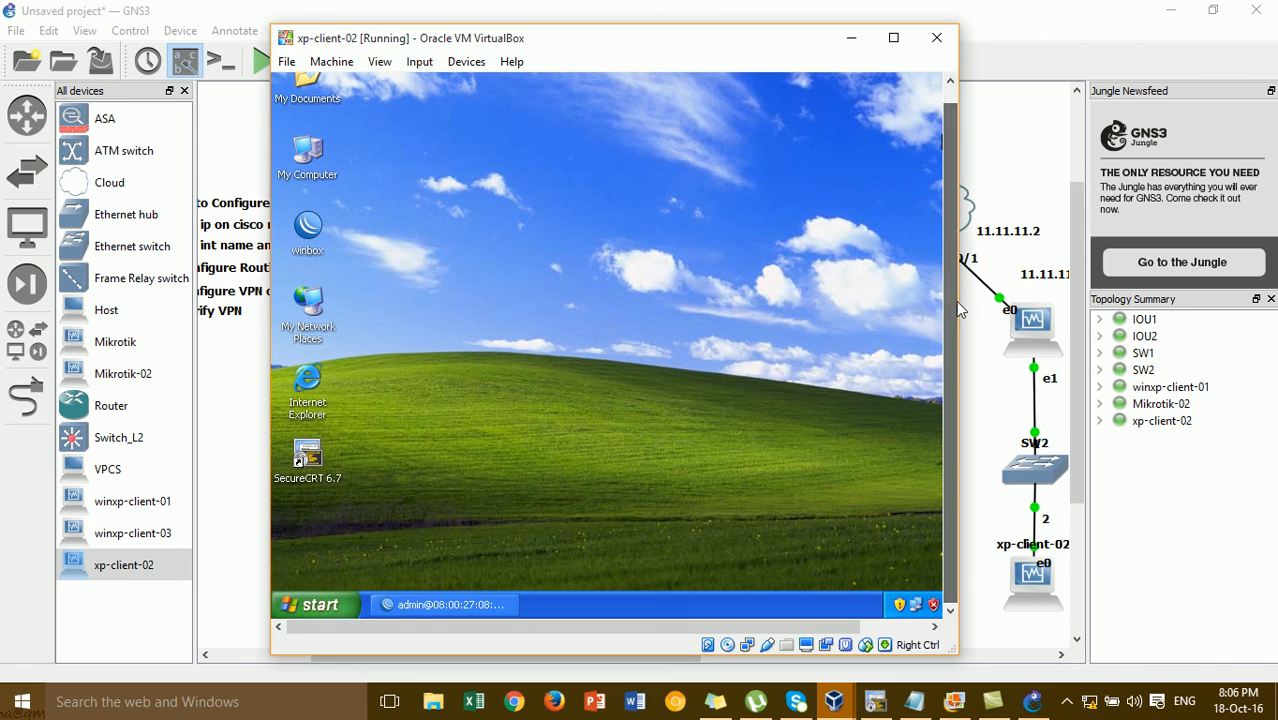
# - Restore WinBox on xp-client-02, close its Firewall and IPsec windows, and reopen IPsec to list the installed SAs
pyautogui.click(482, 600)
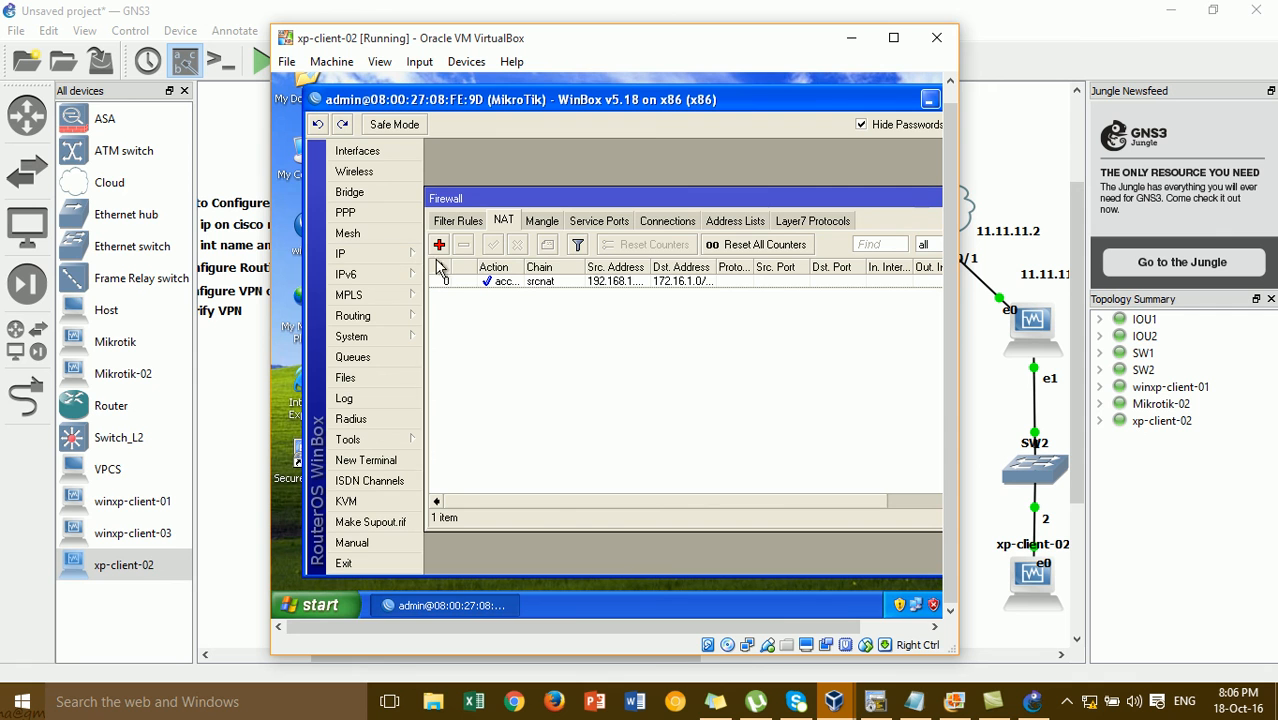
pyautogui.moveTo(958, 320); pyautogui.dragTo(1102, 316)
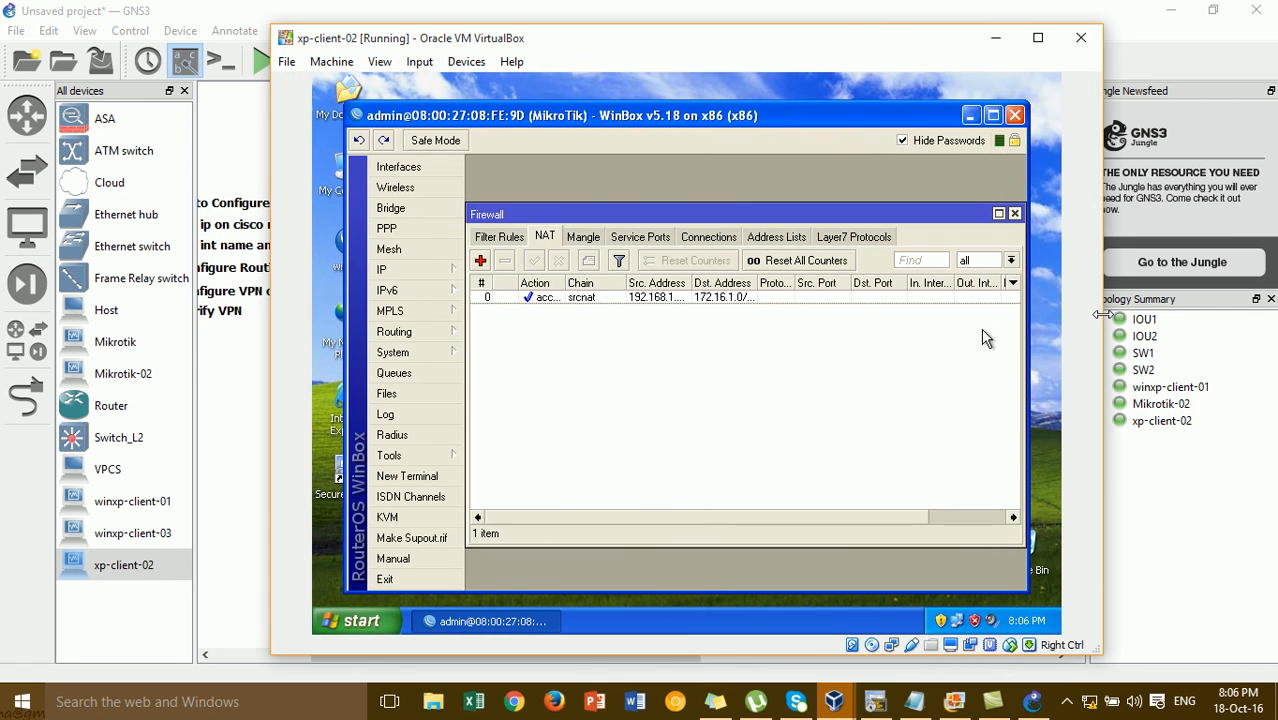
pyautogui.click(1015, 213)
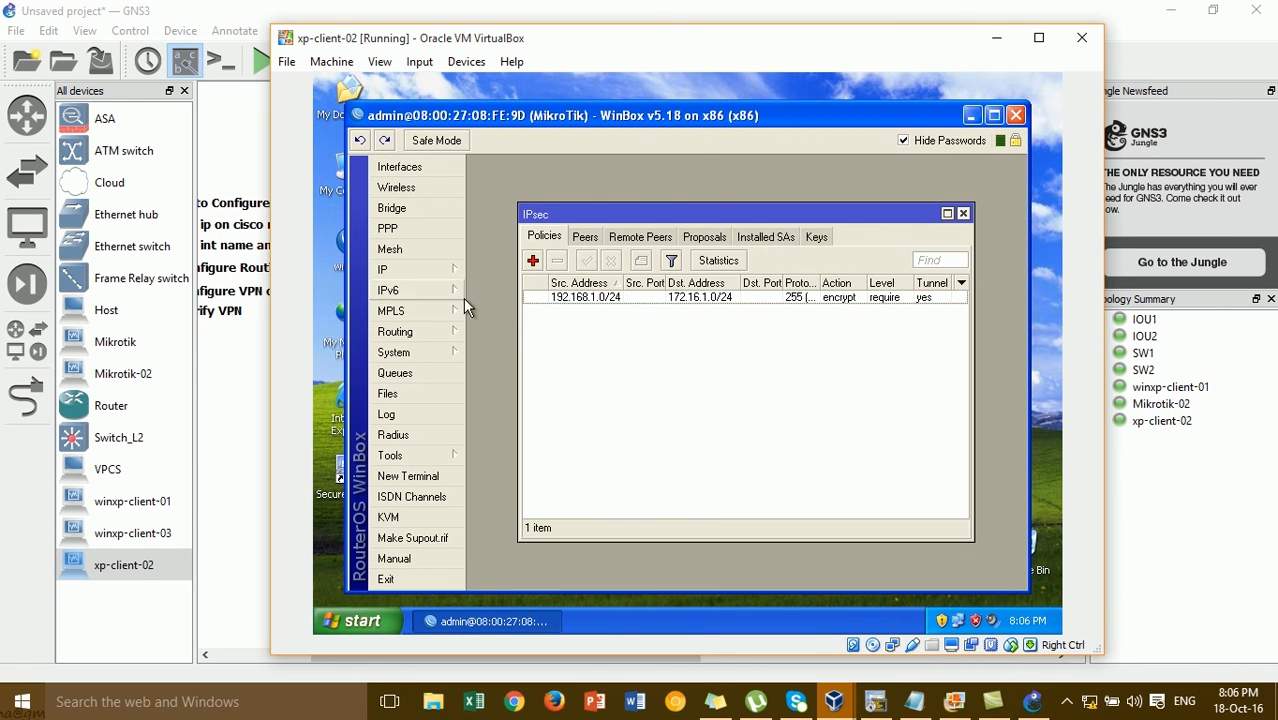
pyautogui.click(963, 213)
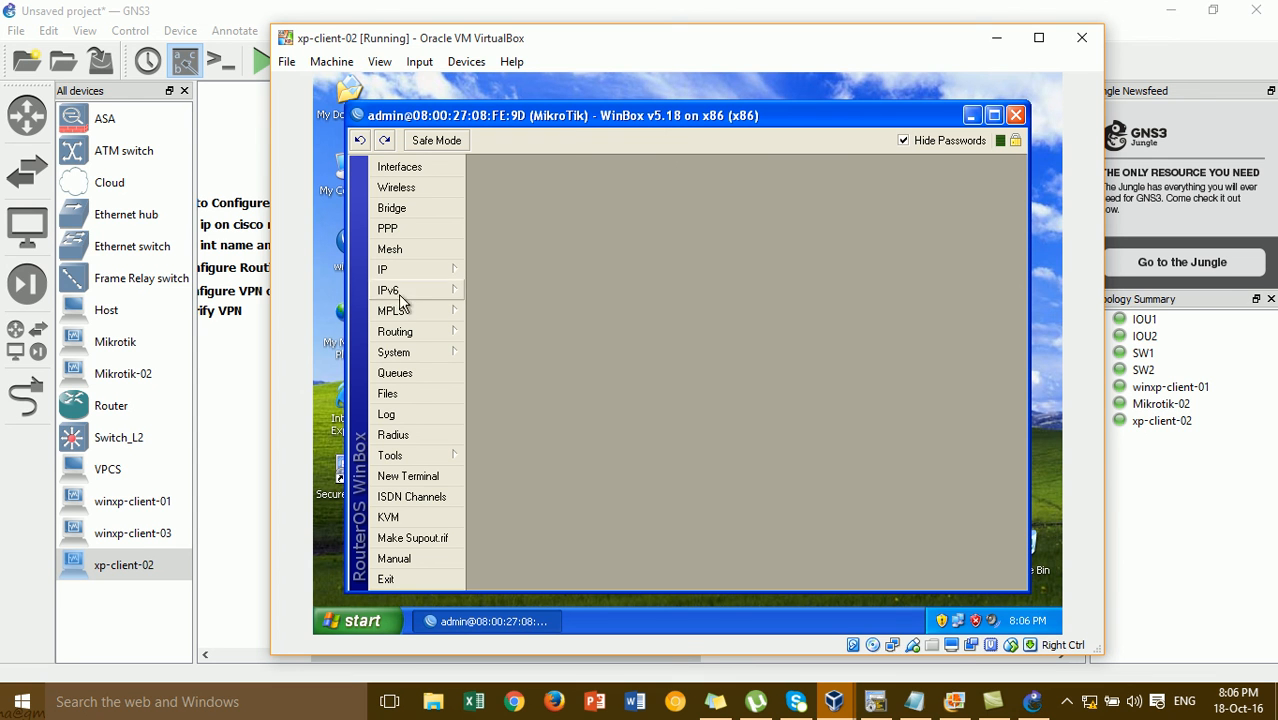
pyautogui.click(383, 270)
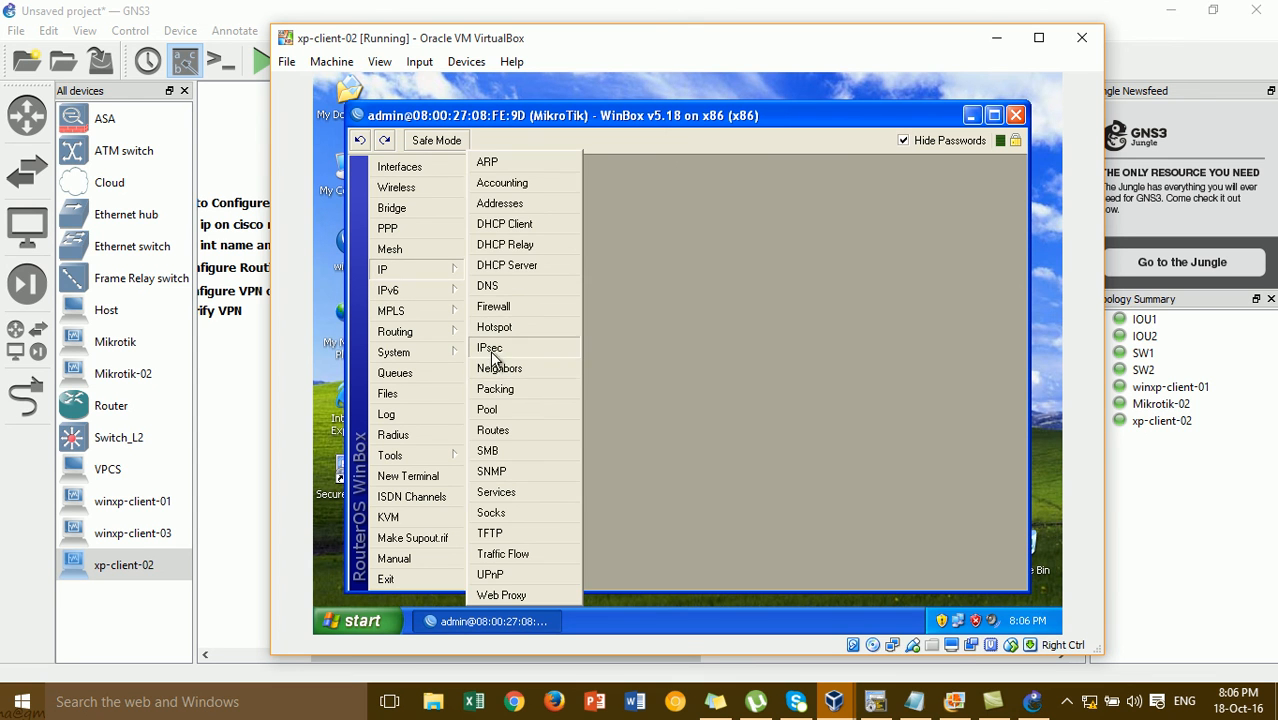
pyautogui.click(489, 348)
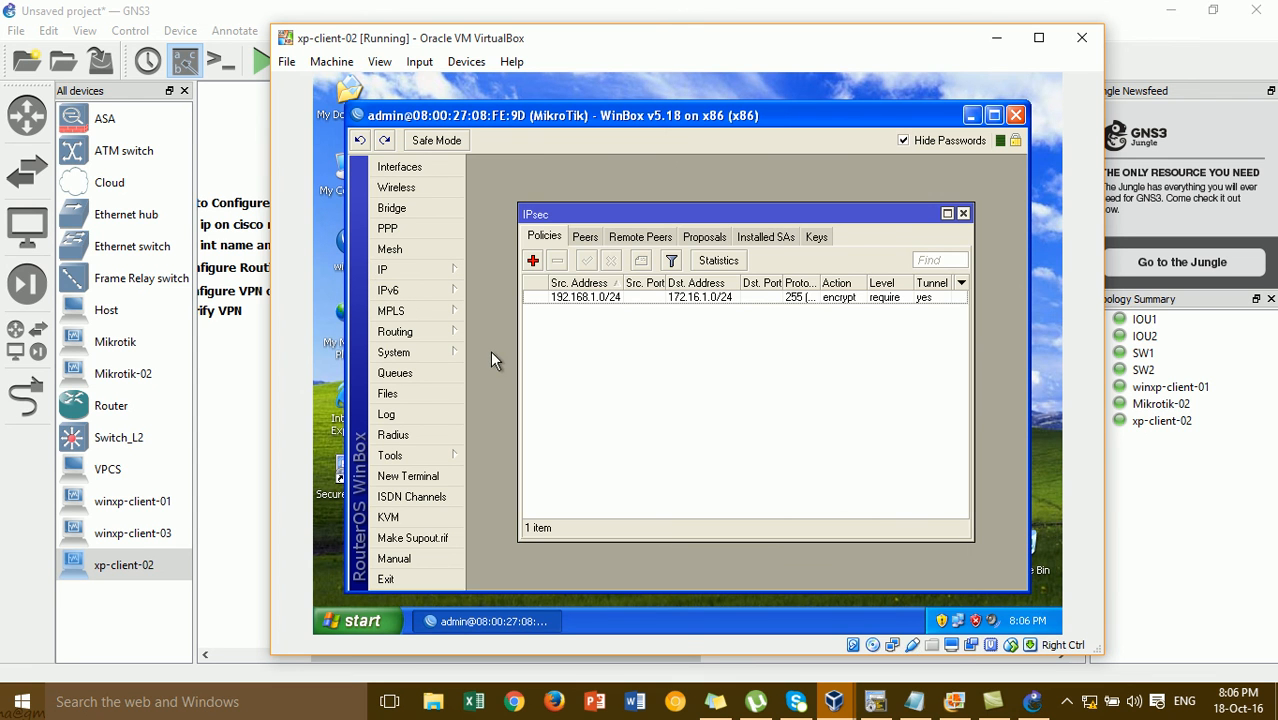
pyautogui.click(770, 238)
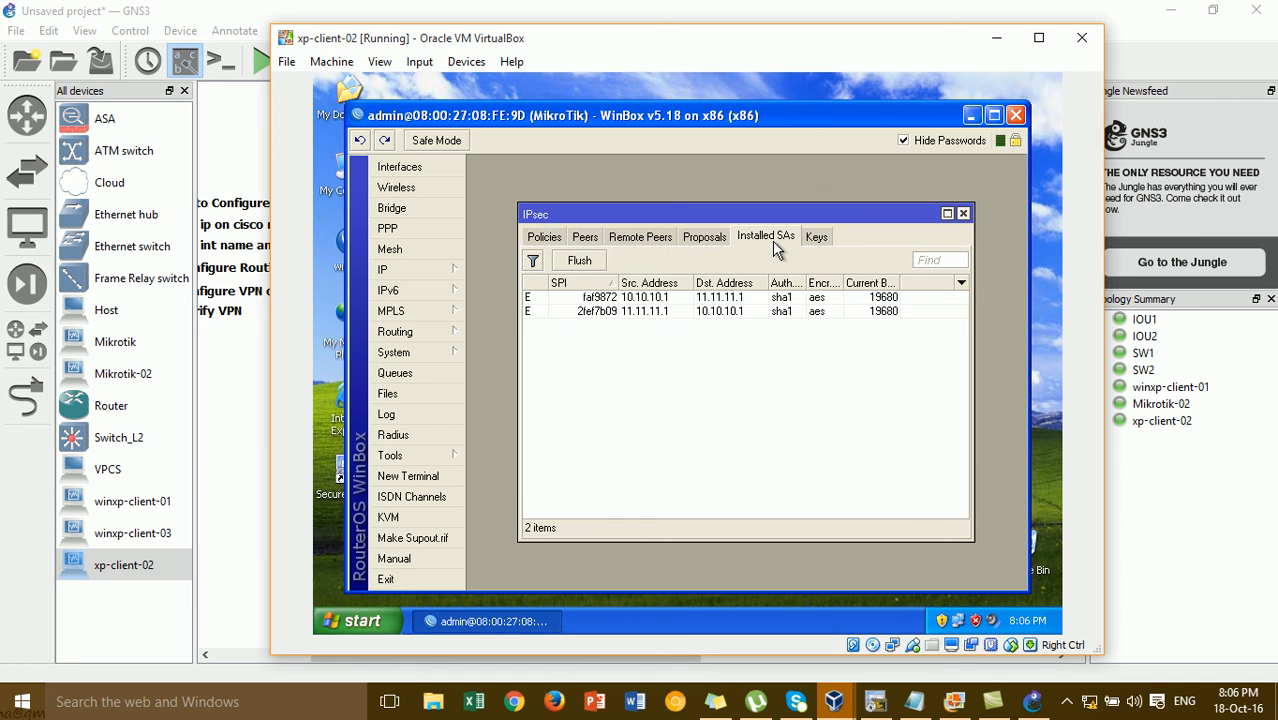
# - Examine the source and destination addresses, encryption and current bytes of both installed SAs, and minimise WinBox
pyautogui.click(638, 302)
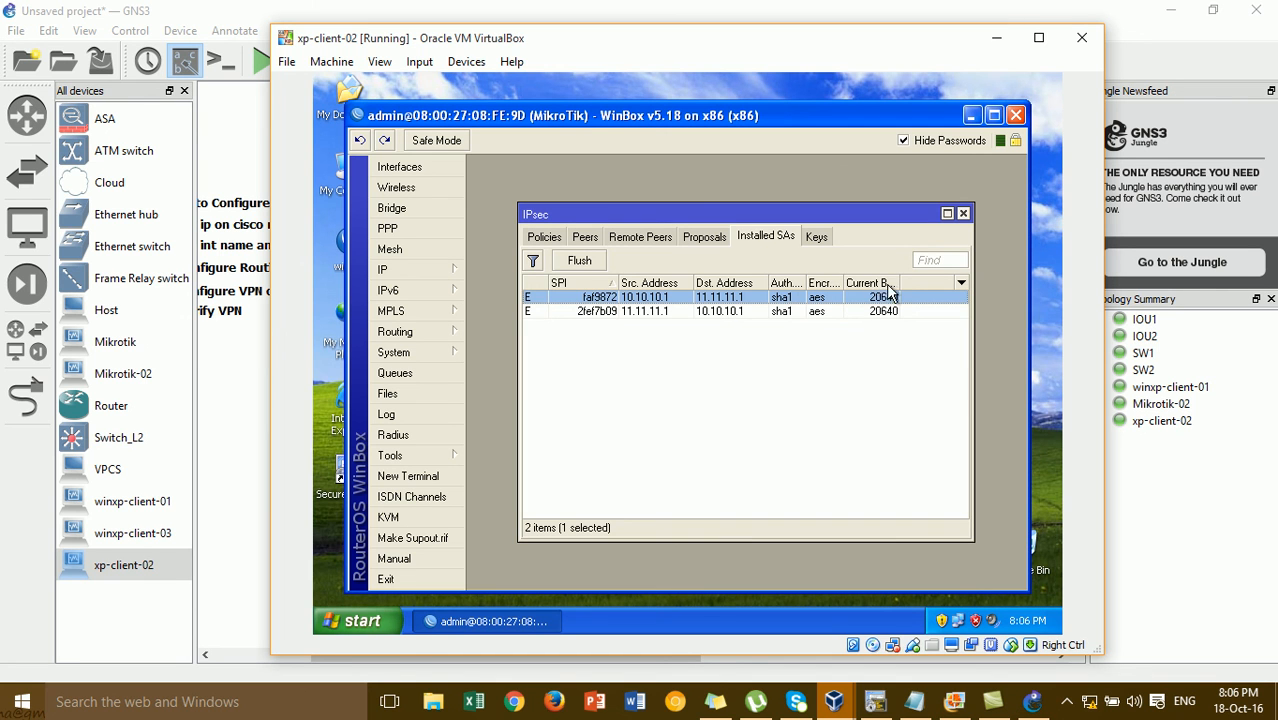
pyautogui.moveTo(898, 285); pyautogui.dragTo(917, 285)
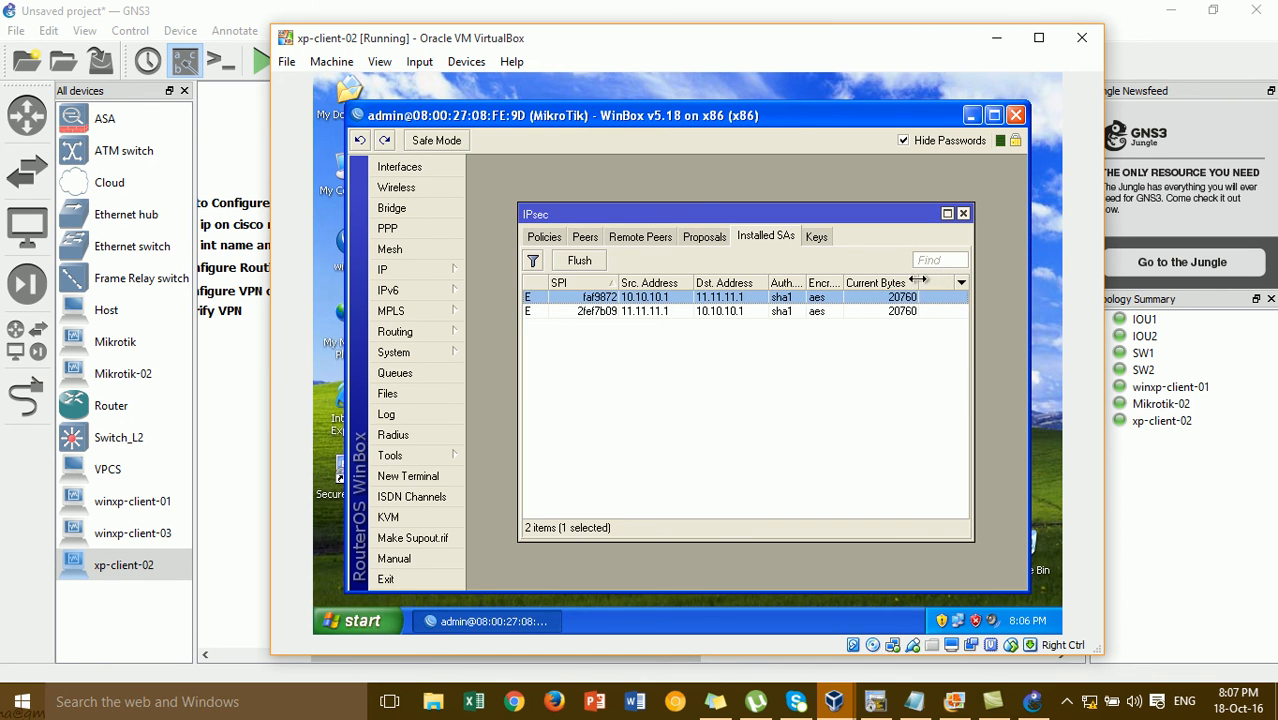
pyautogui.click(912, 310)
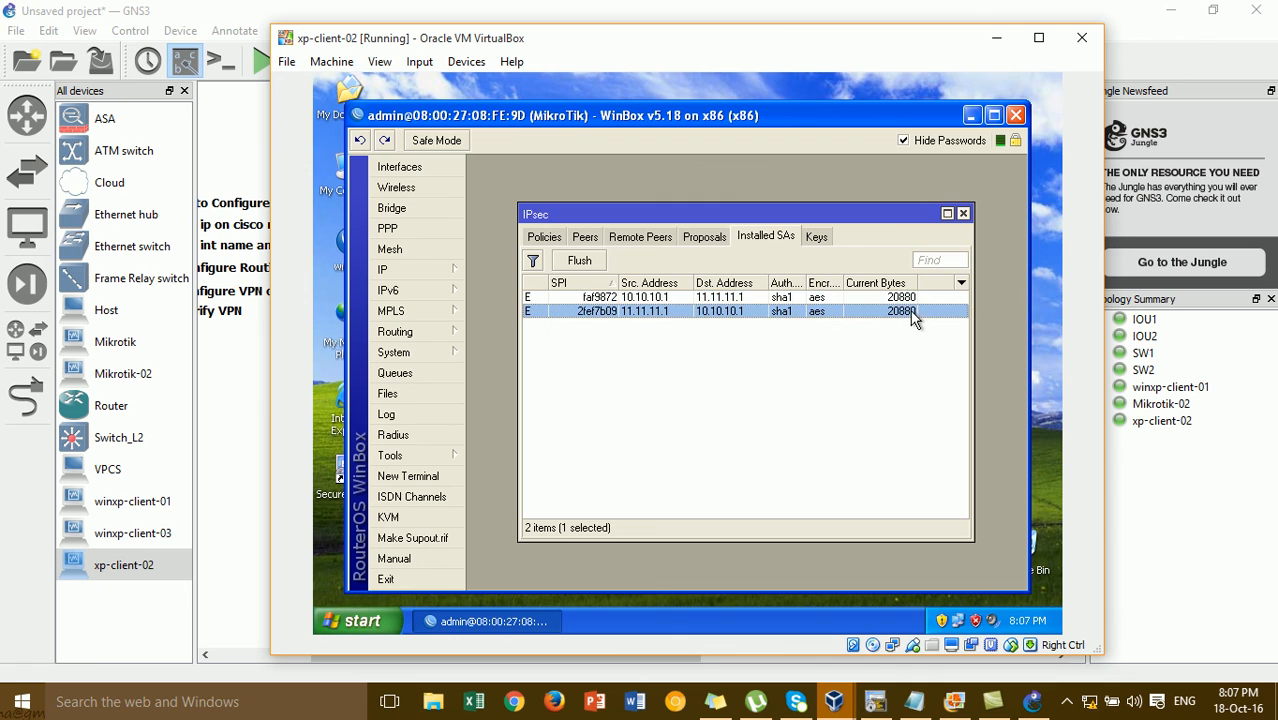
pyautogui.click(906, 299)
pyautogui.click(906, 310)
pyautogui.click(904, 348)
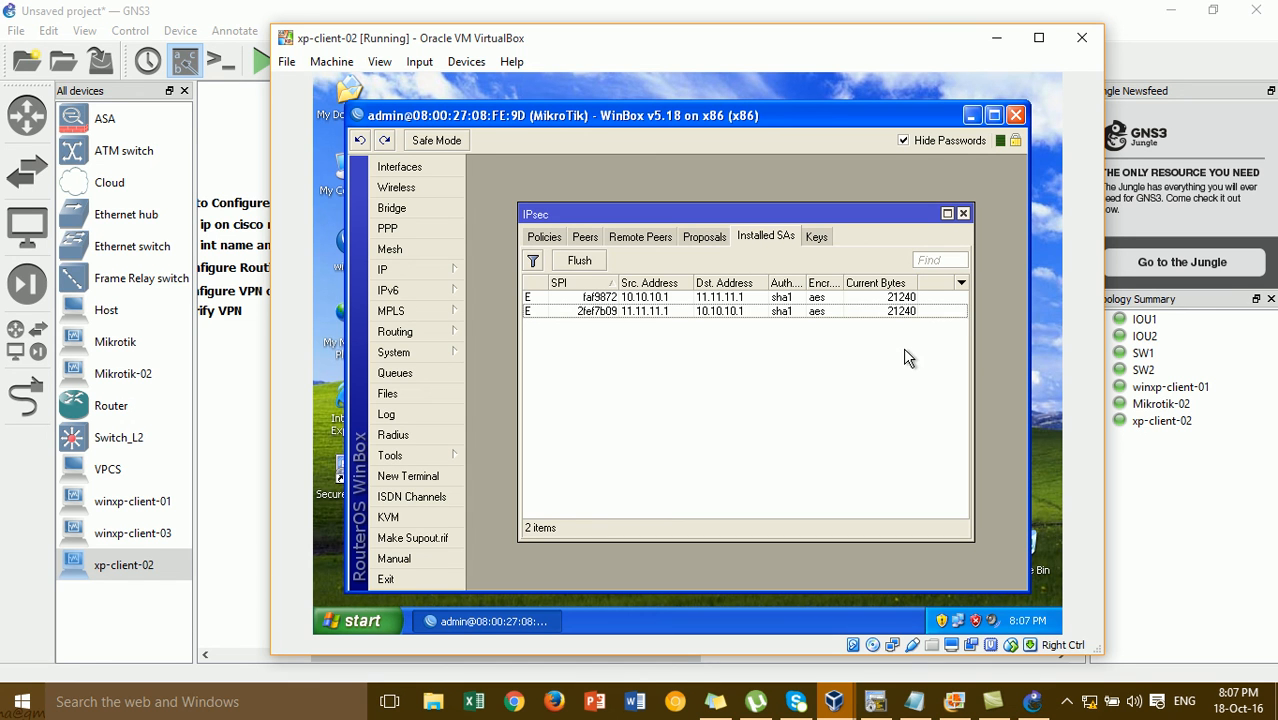
pyautogui.click(816, 310)
pyautogui.click(821, 298)
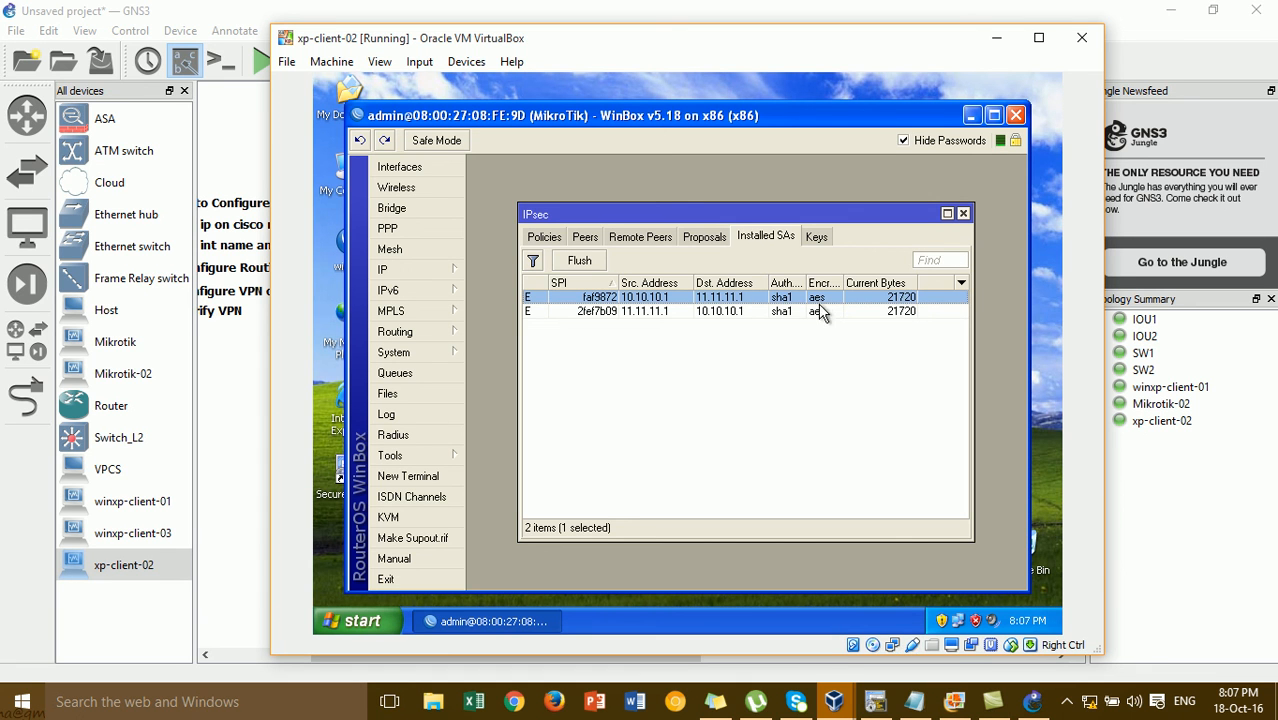
pyautogui.click(747, 311)
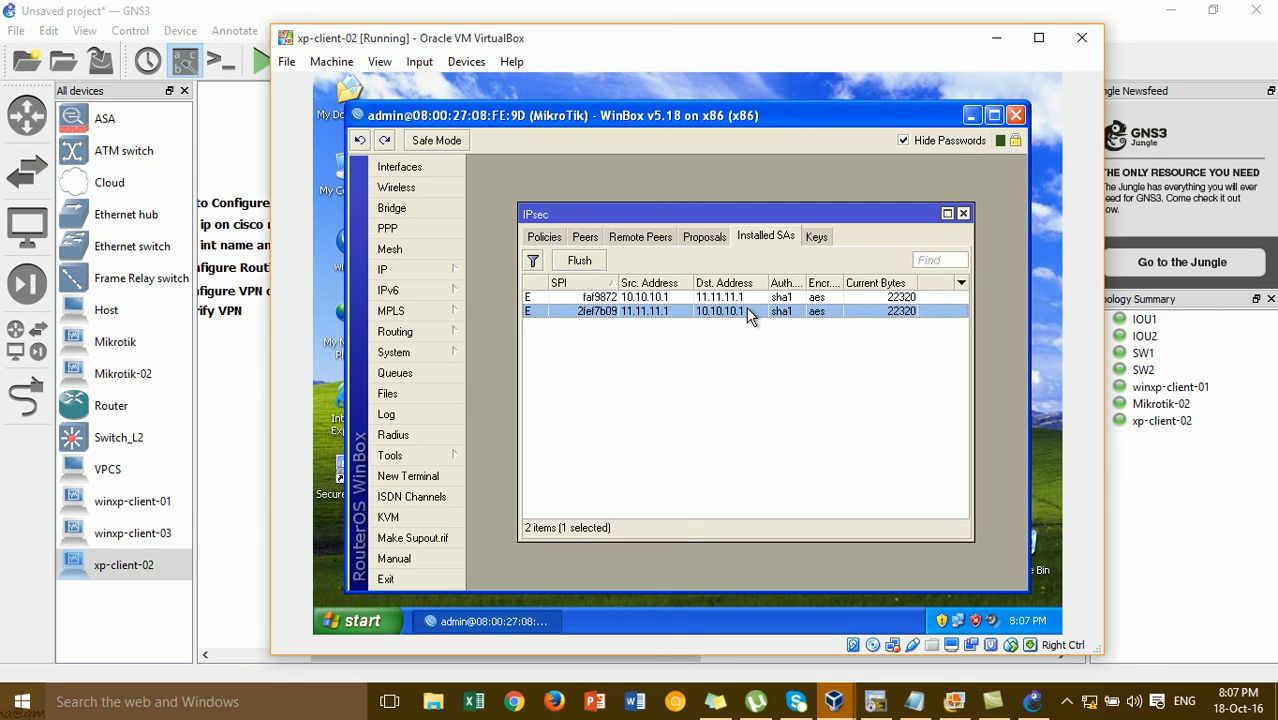
pyautogui.click(740, 297)
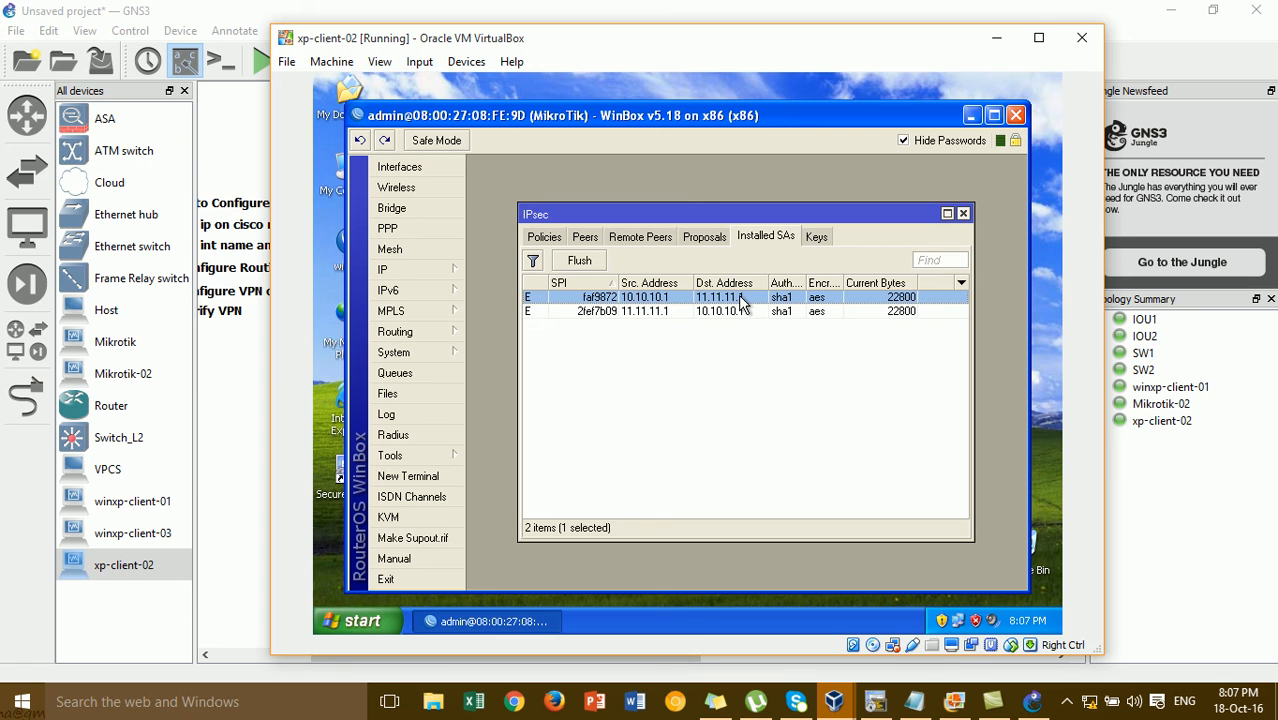
pyautogui.click(843, 311)
pyautogui.click(971, 115)
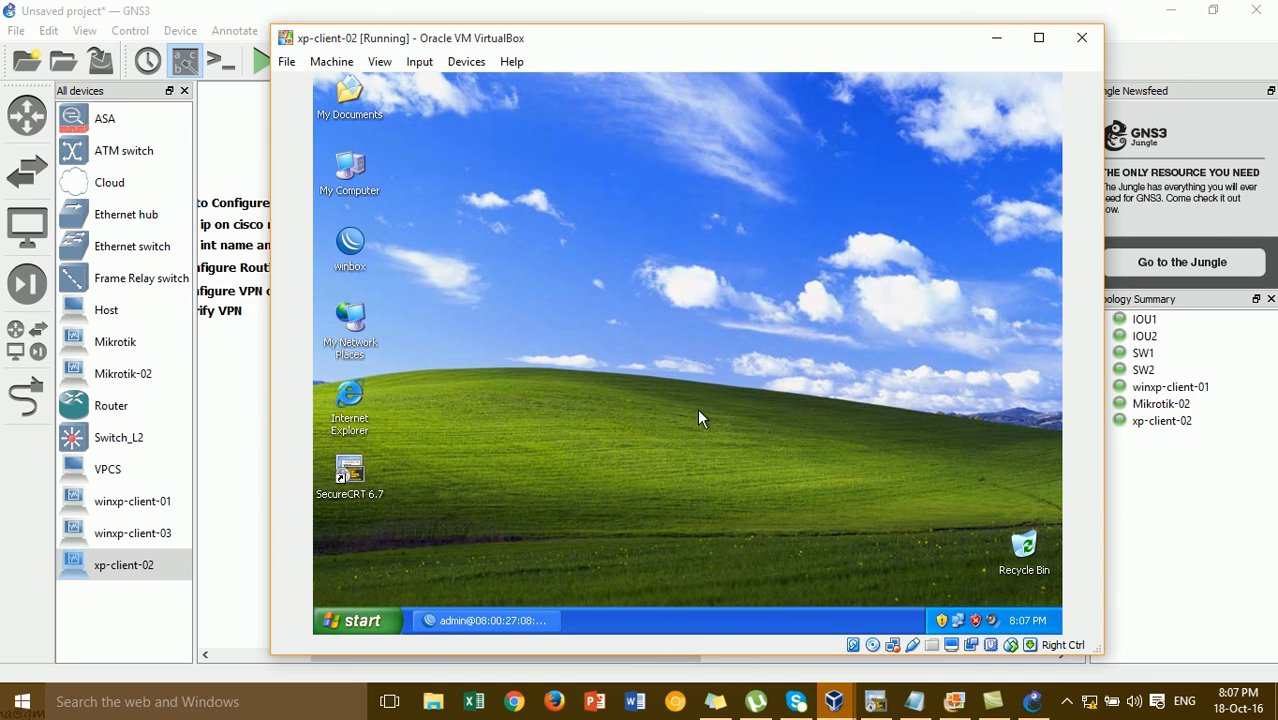
# - Ping 172.16.1.10 from a new command prompt at the C:\ root on xp-client-02, dismiss the antivirus restart reminder, and minimise the windows
pyautogui.press('super+r')
pyautogui.press('Return')
pyautogui.press('Return')
pyautogui.press('Return')
pyautogui.write('cd\\')
pyautogui.press('Return')
pyautogui.press('Return')
pyautogui.write('ping 172.167')
pyautogui.write('1.10')
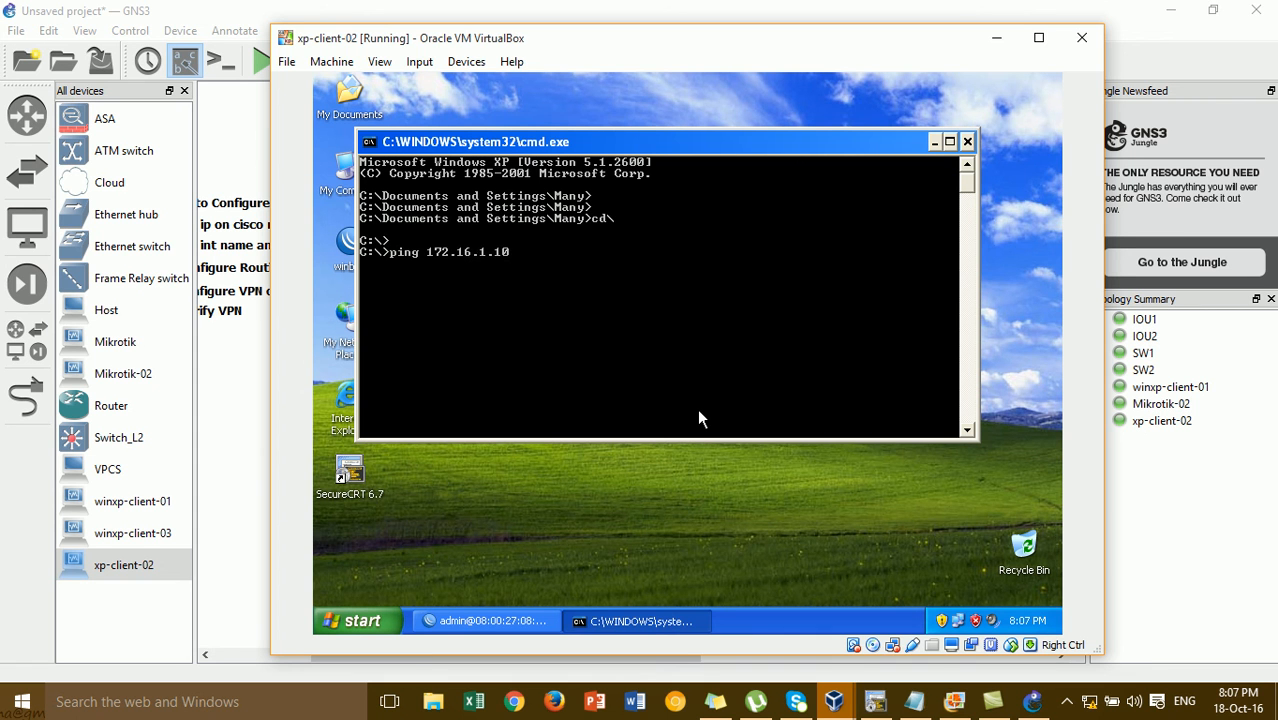
pyautogui.press('Return')
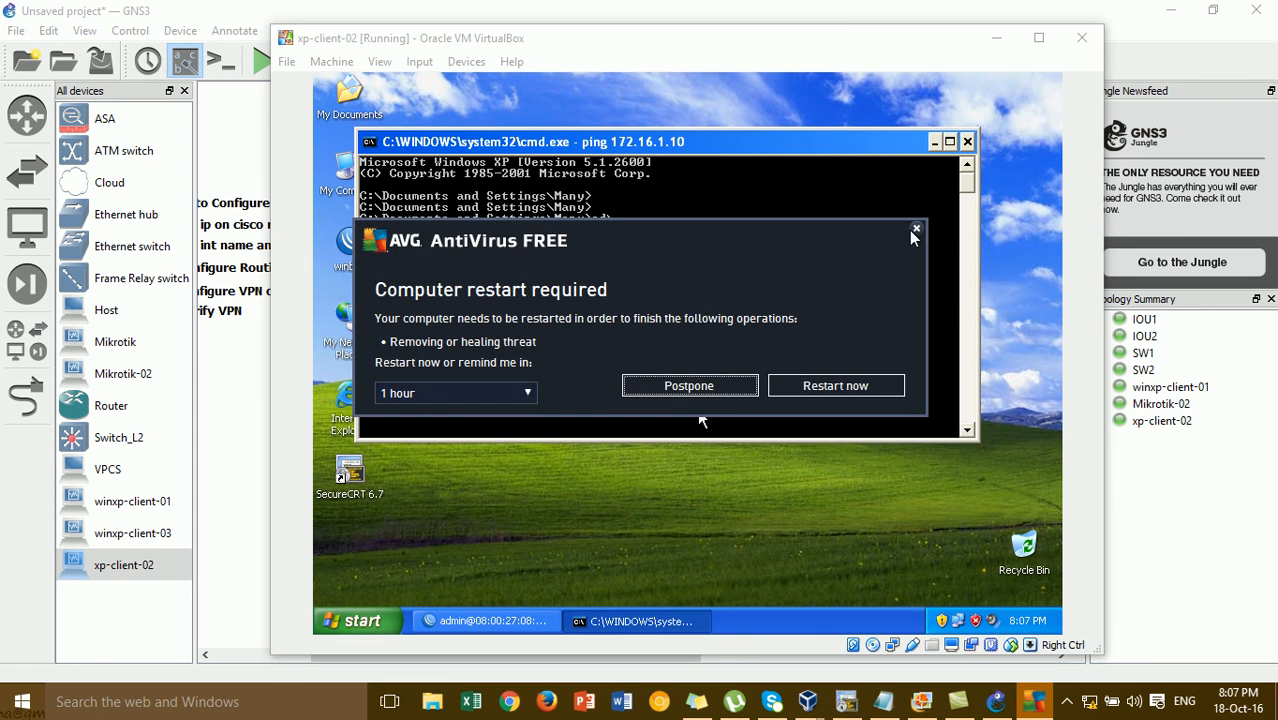
pyautogui.click(916, 228)
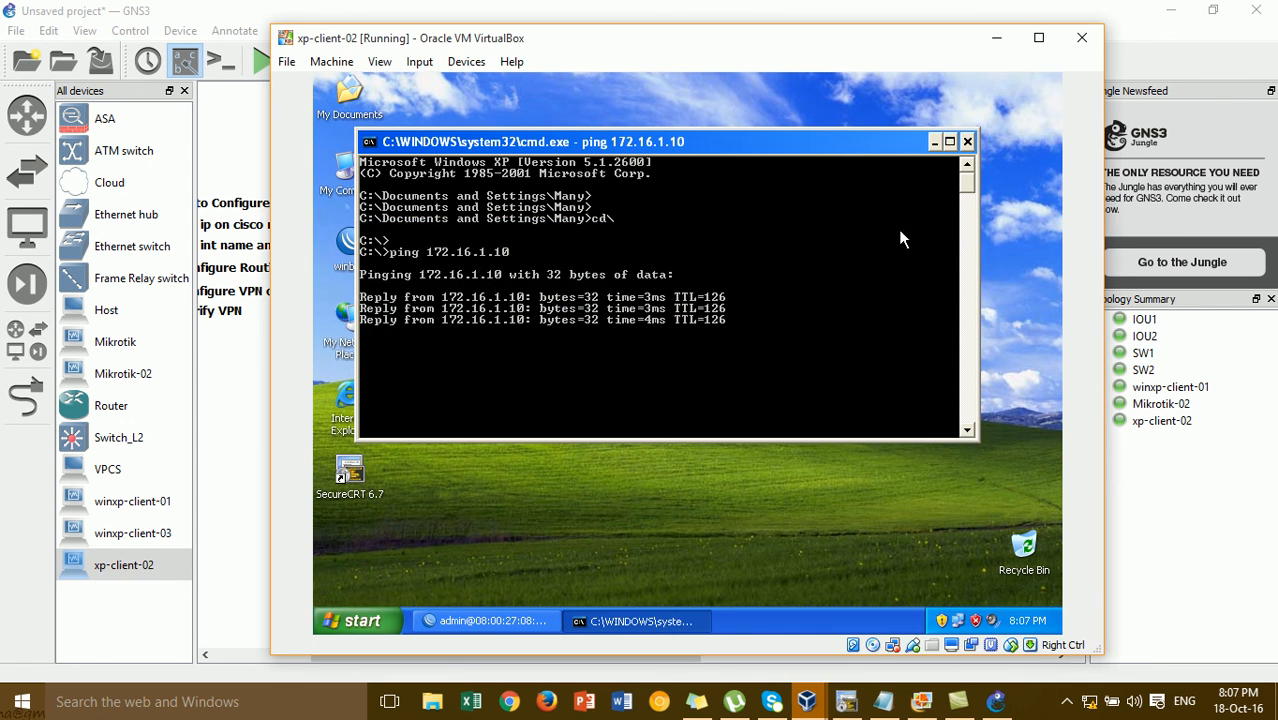
pyautogui.click(934, 141)
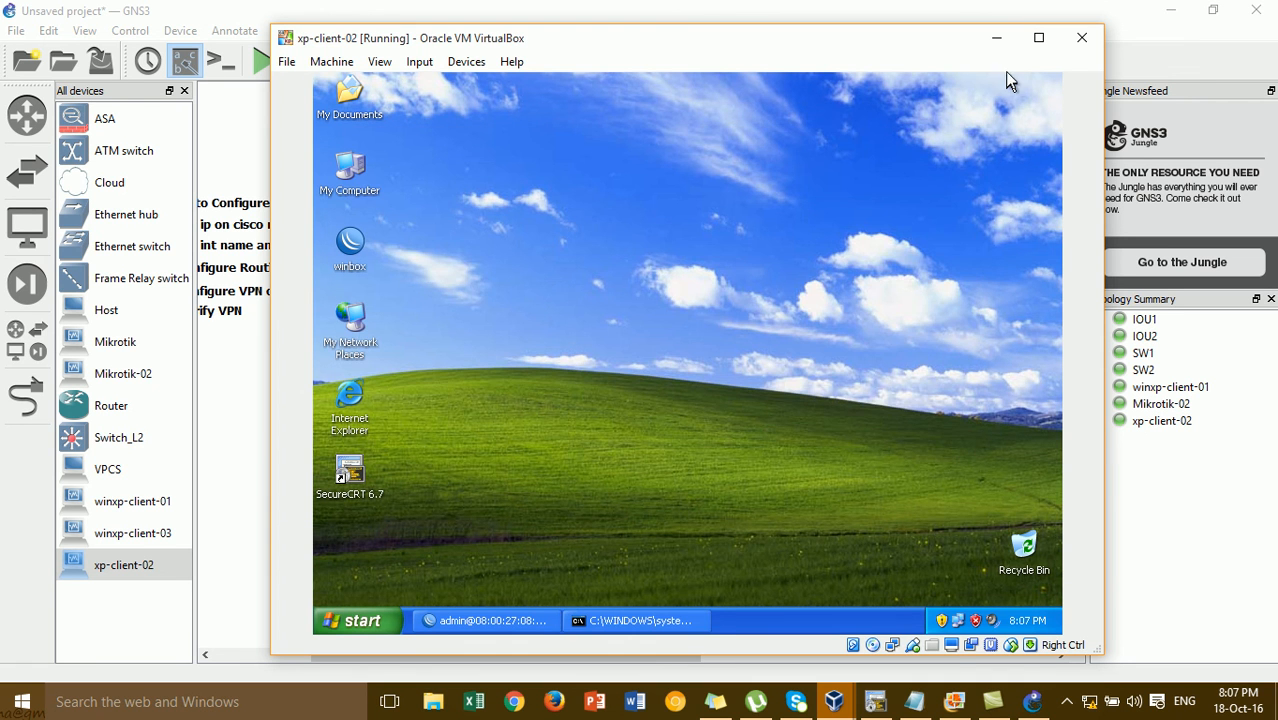
pyautogui.click(997, 44)
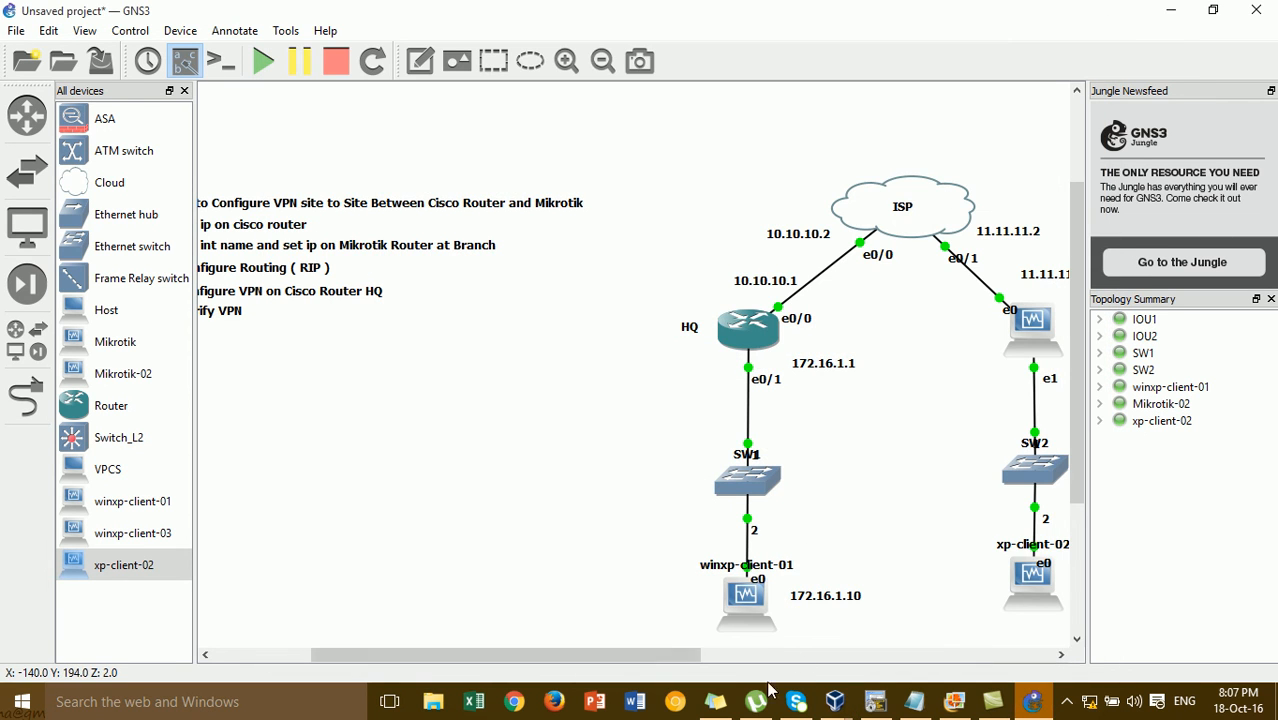
# - Return to the topology's task list, and switch to the IPsec Site to Site VPN.txt notes in a maximised Notepad window
pyautogui.moveTo(686, 655); pyautogui.dragTo(636, 650)
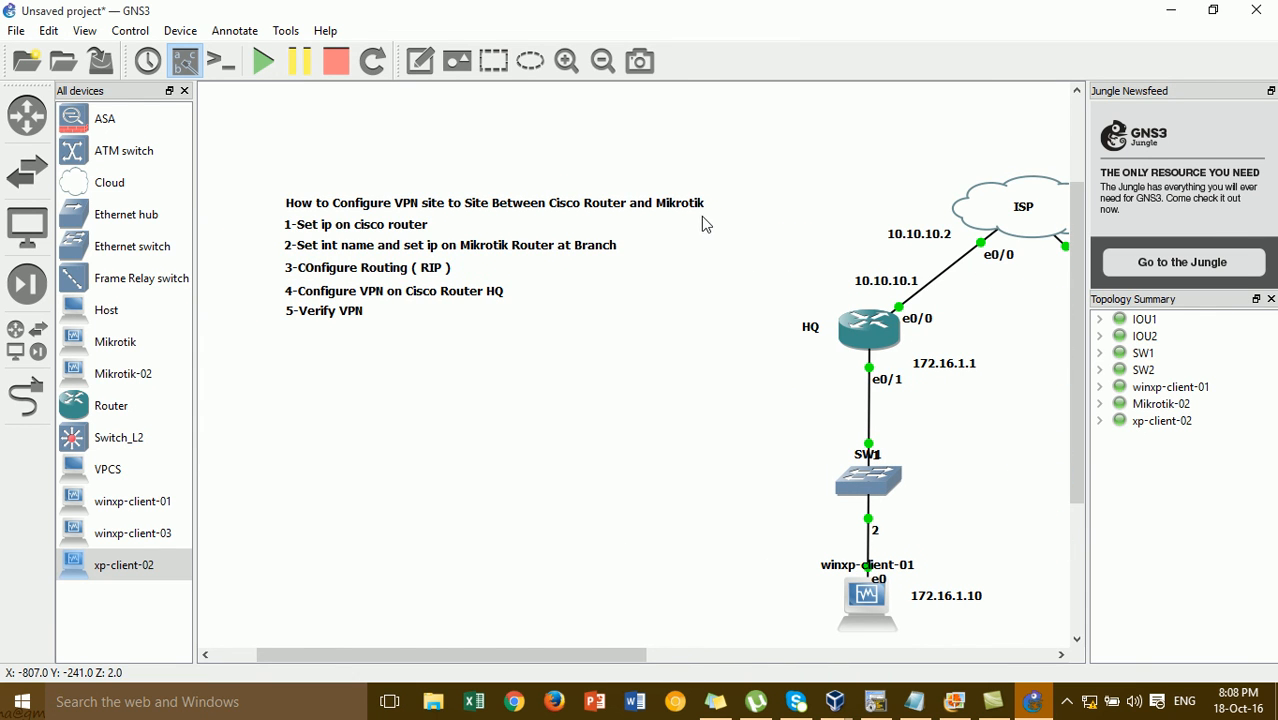
pyautogui.click(914, 701)
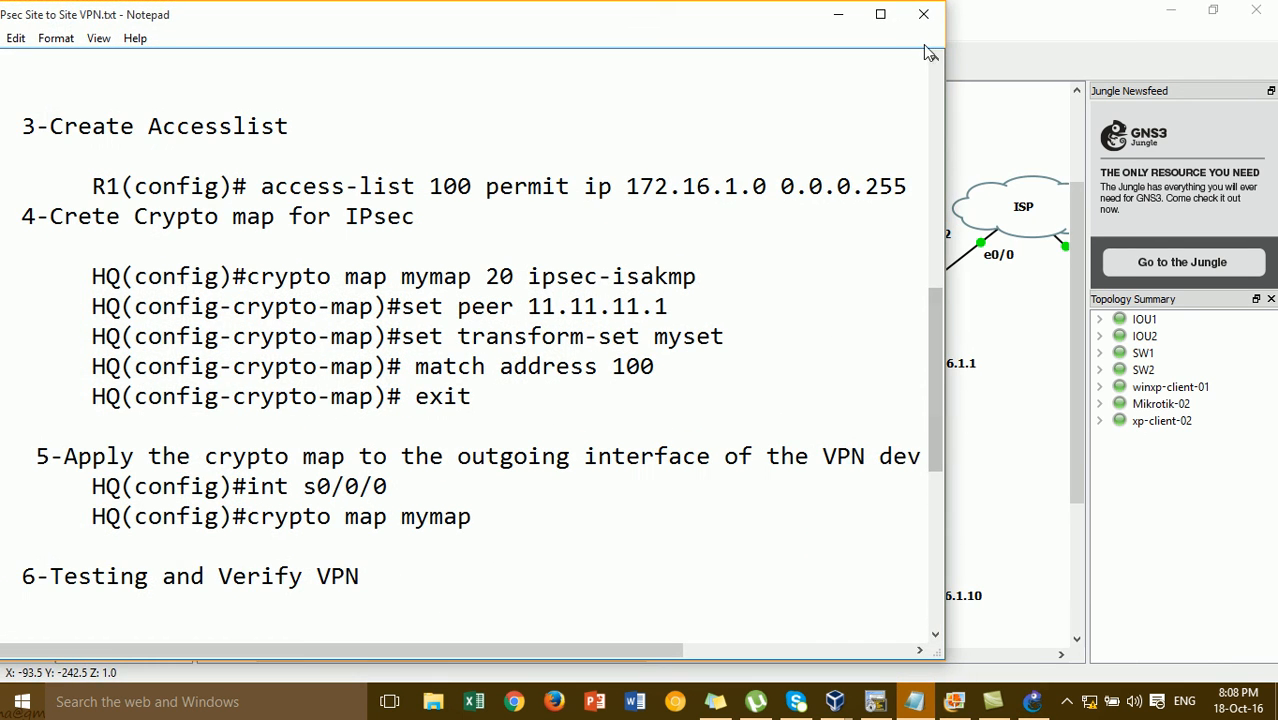
pyautogui.click(880, 14)
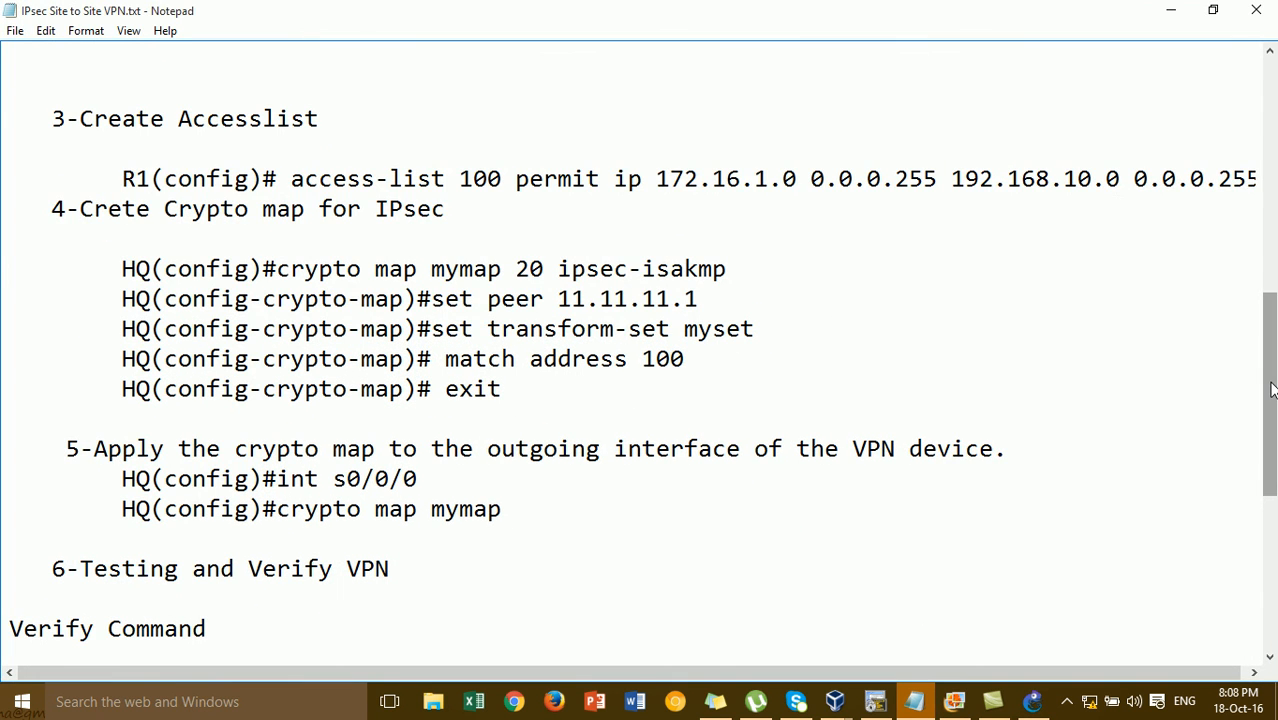
# - Review the HQ configuration notes from the beginning and examine the four commands under Verify Command, highlighting sho crypto isakmp sa
pyautogui.moveTo(1272, 388); pyautogui.dragTo(1272, 155)
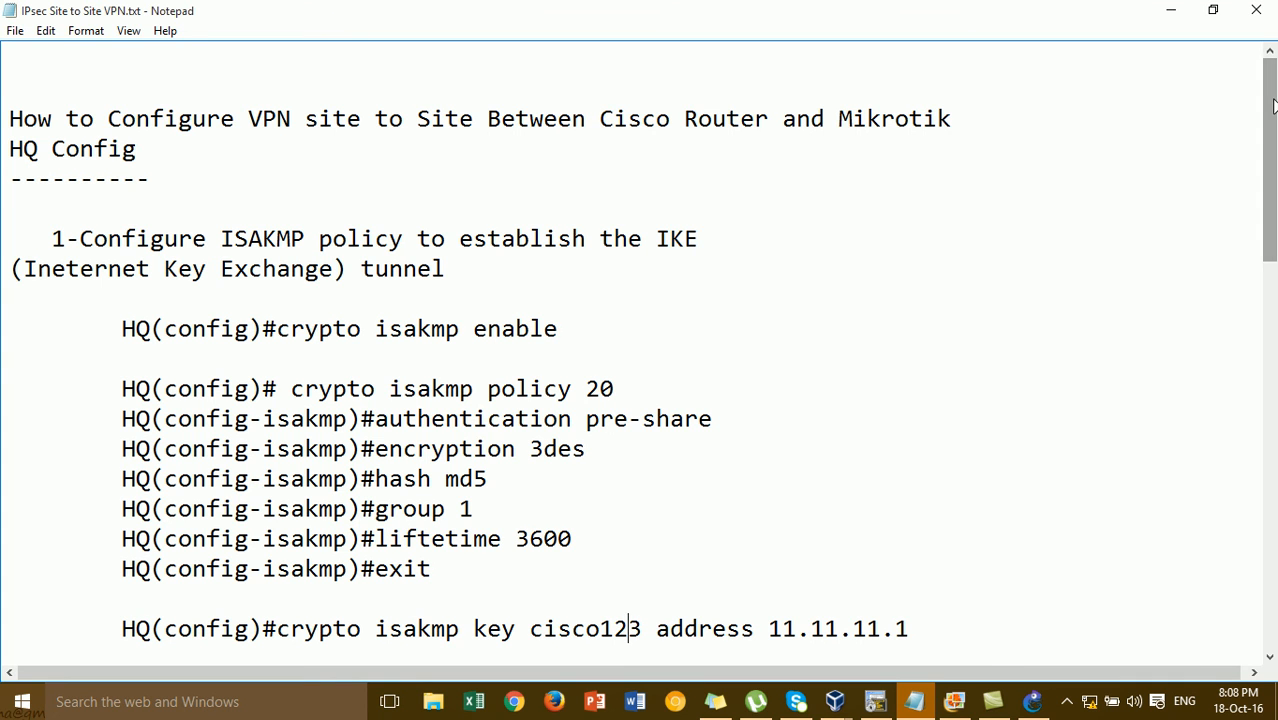
pyautogui.moveTo(1273, 106); pyautogui.dragTo(1273, 453)
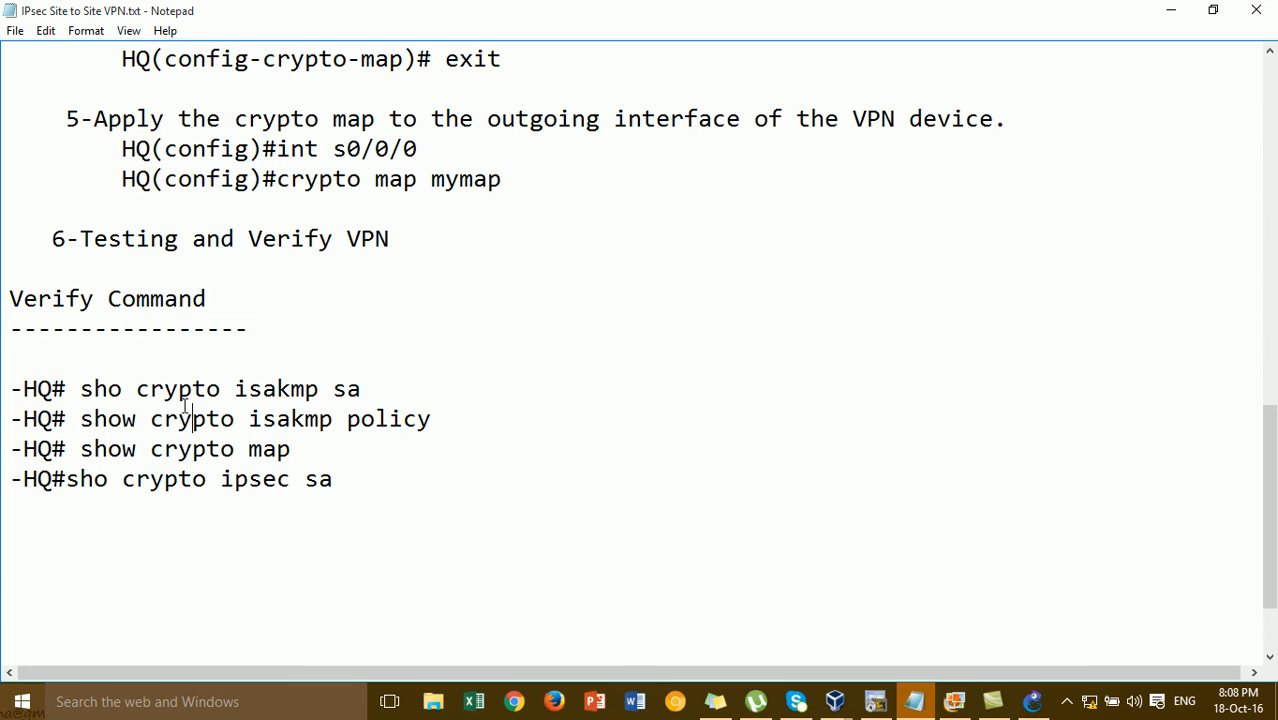
pyautogui.click(218, 388)
pyautogui.click(206, 419)
pyautogui.click(322, 420)
pyautogui.click(438, 429)
pyautogui.click(164, 449)
pyautogui.click(207, 458)
pyautogui.click(269, 460)
pyautogui.click(200, 495)
pyautogui.moveTo(378, 470); pyautogui.dragTo(86, 408)
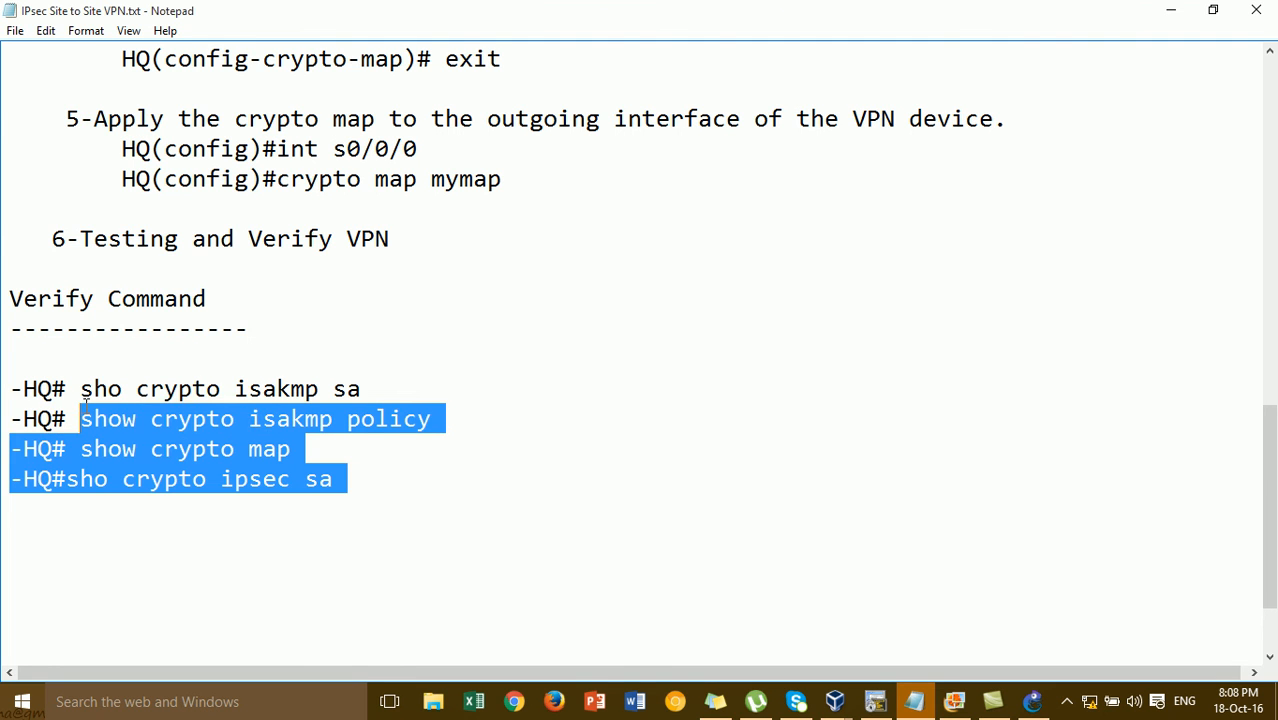
pyautogui.click(113, 447)
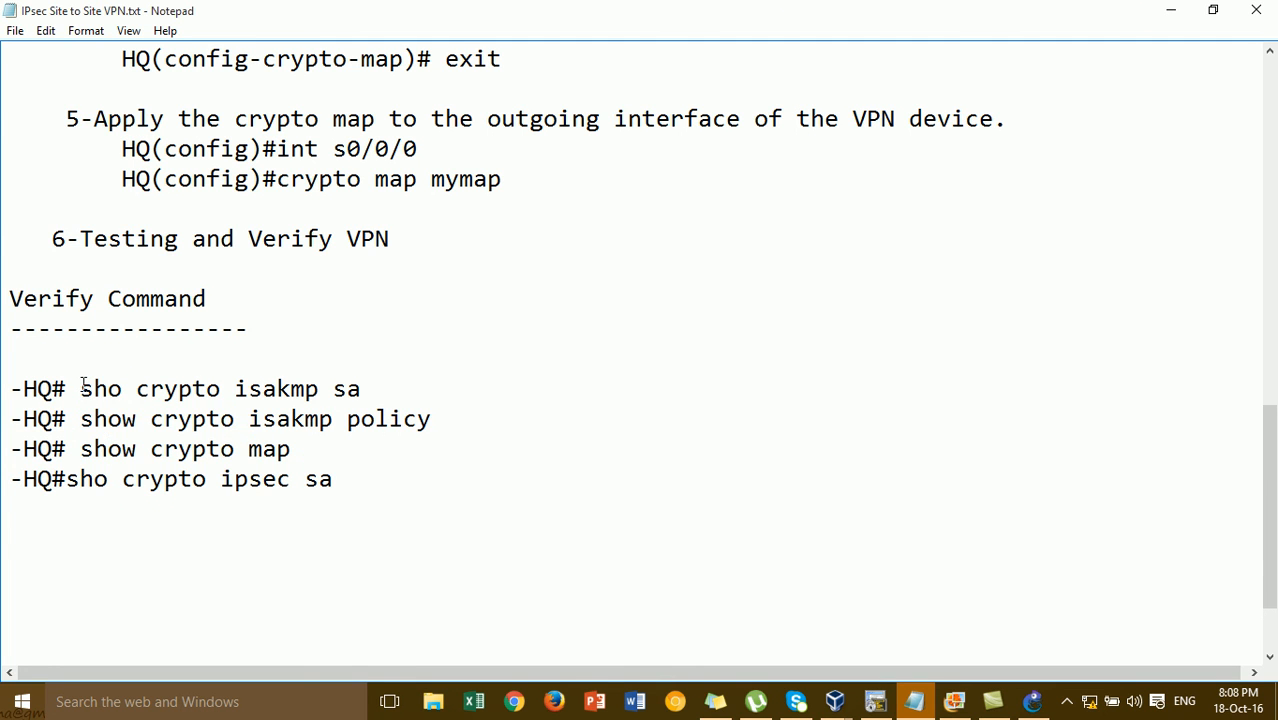
pyautogui.moveTo(84, 388); pyautogui.dragTo(420, 391)
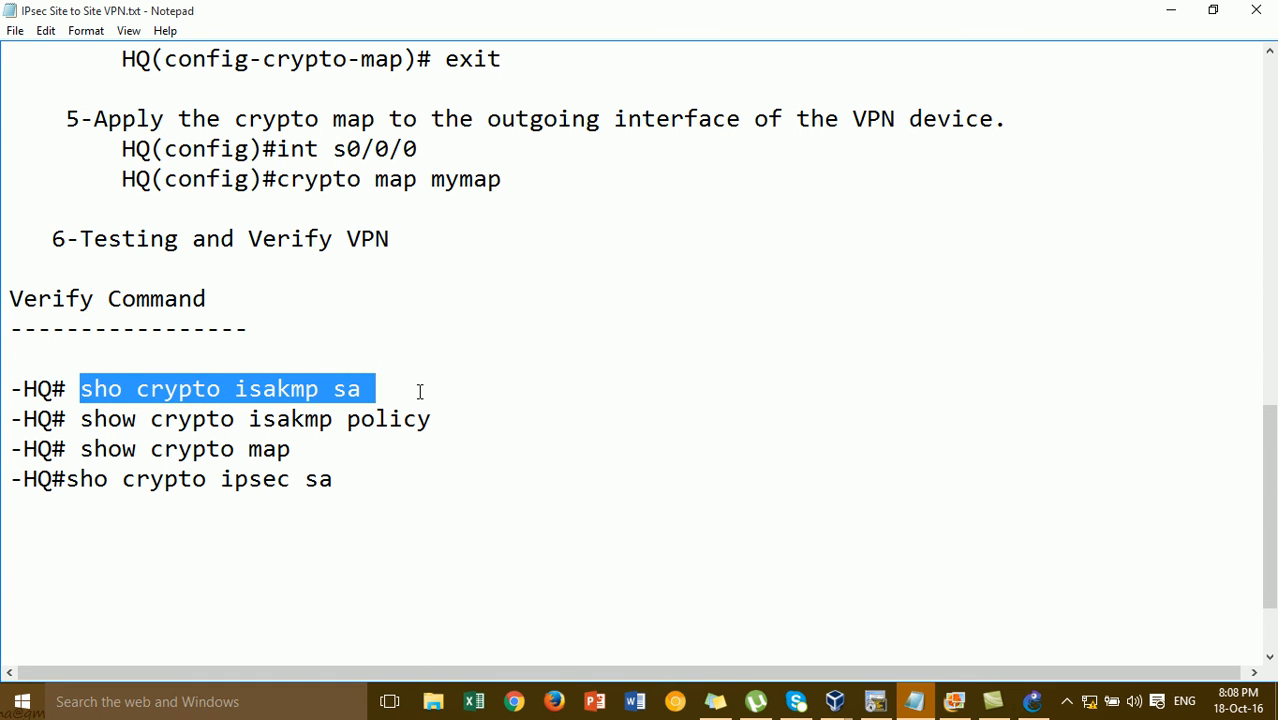
pyautogui.click(397, 391)
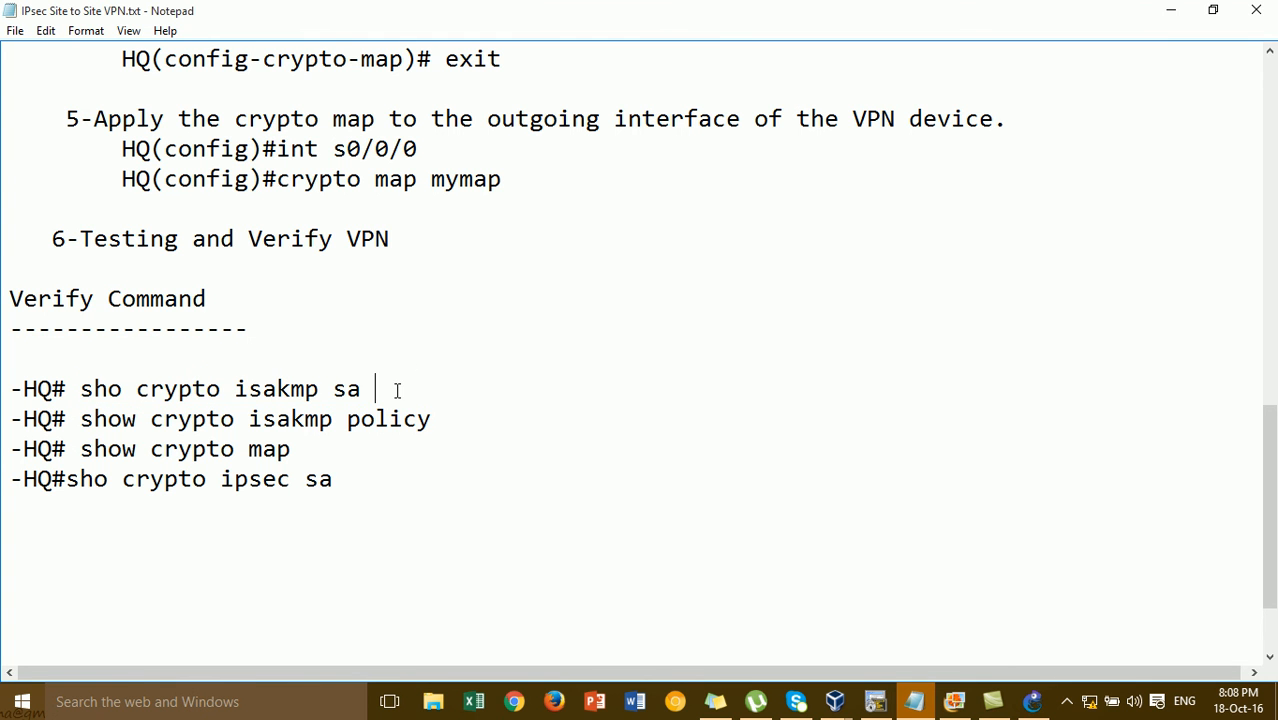
# - Minimise the Notepad notes and the GNS3 topology to return to the desktop
pyautogui.click(1171, 17)
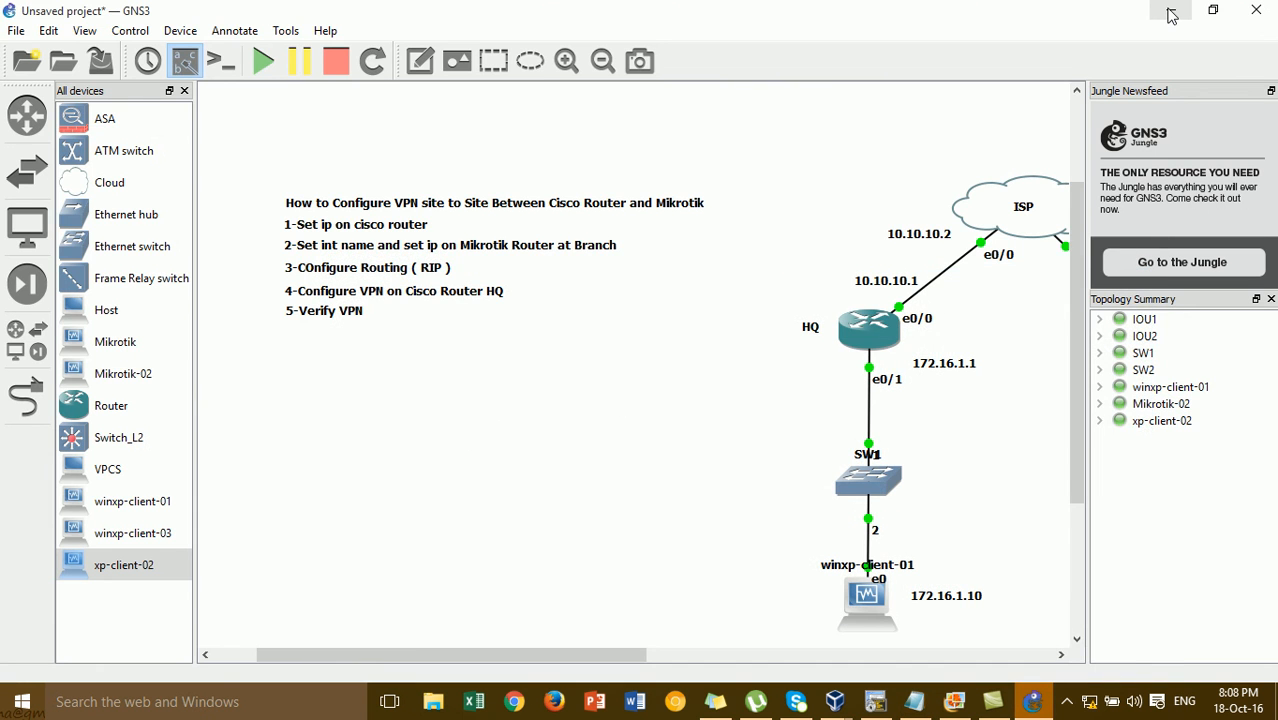
pyautogui.click(1171, 16)
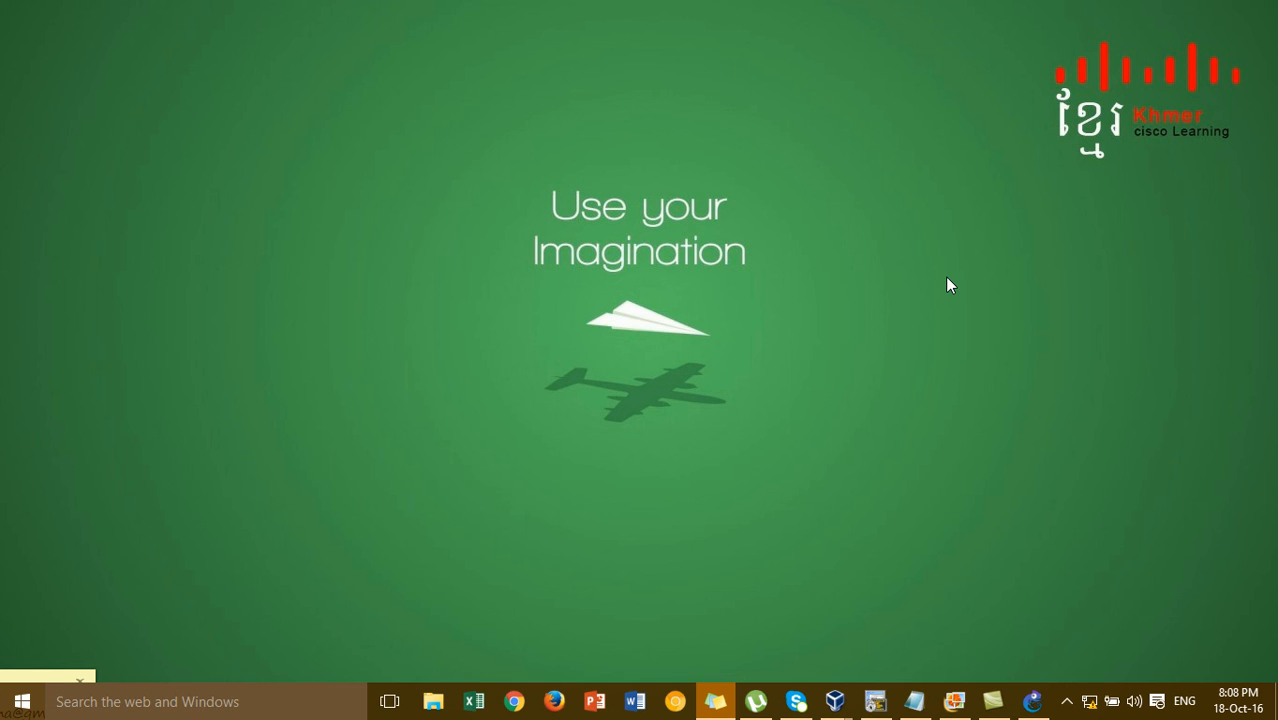
pyautogui.click(1062, 692)
pyautogui.click(1010, 663)
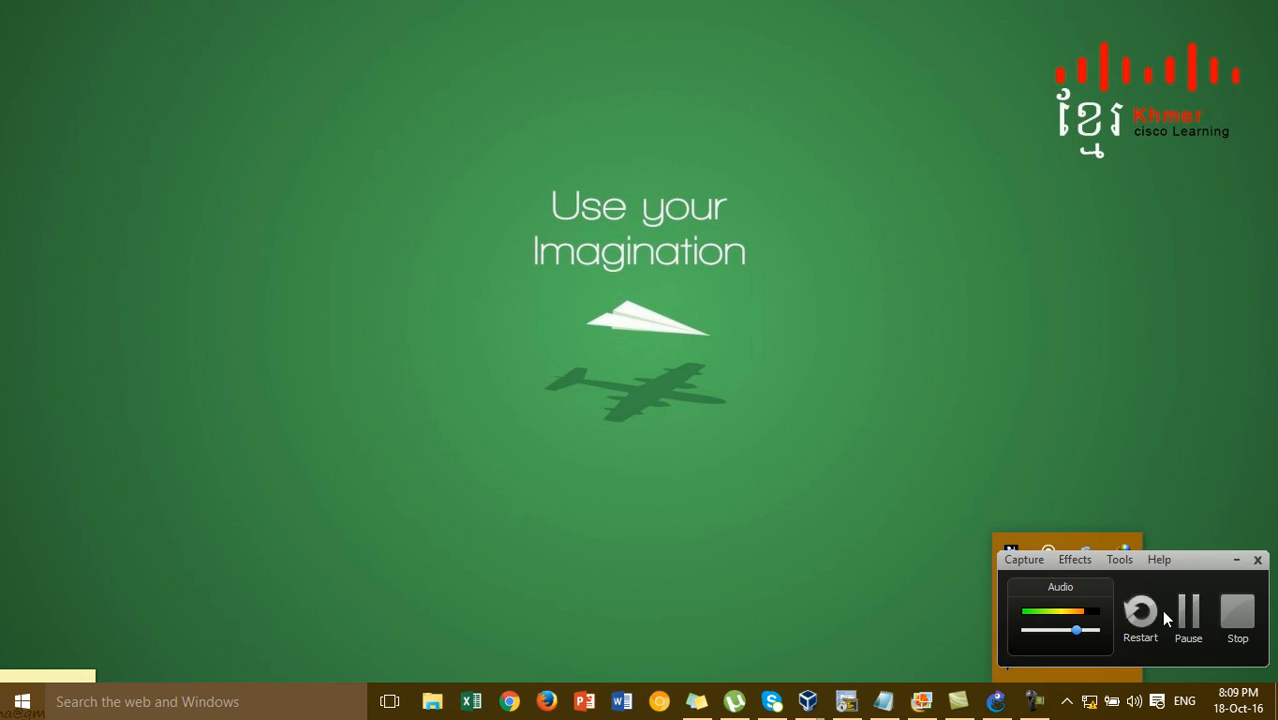